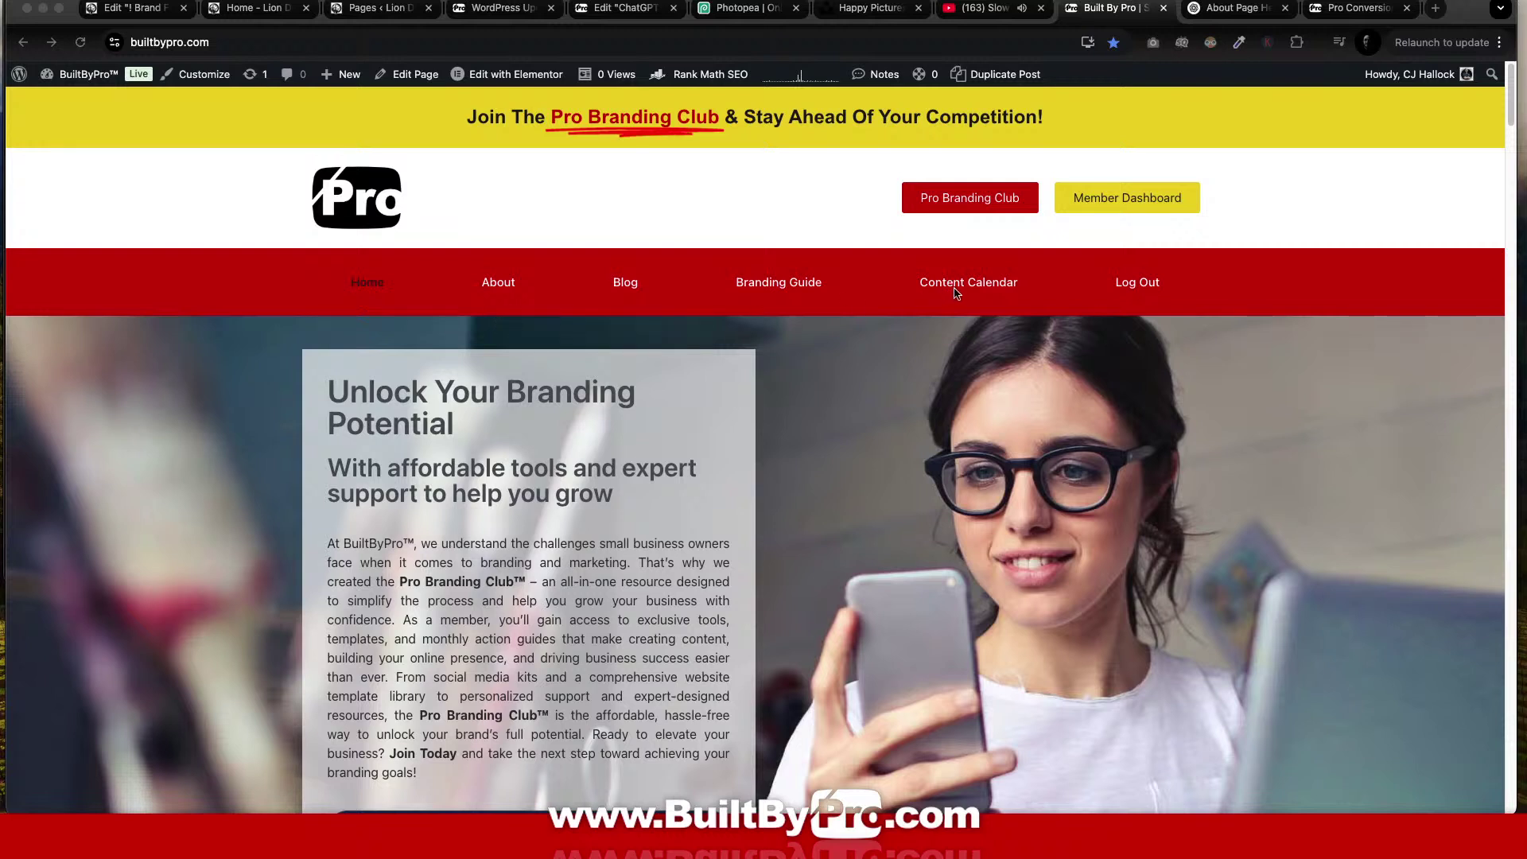
Move the 'Home - Lion Design Group' tab into its own maximised browser window.
left_click(1330, 206)
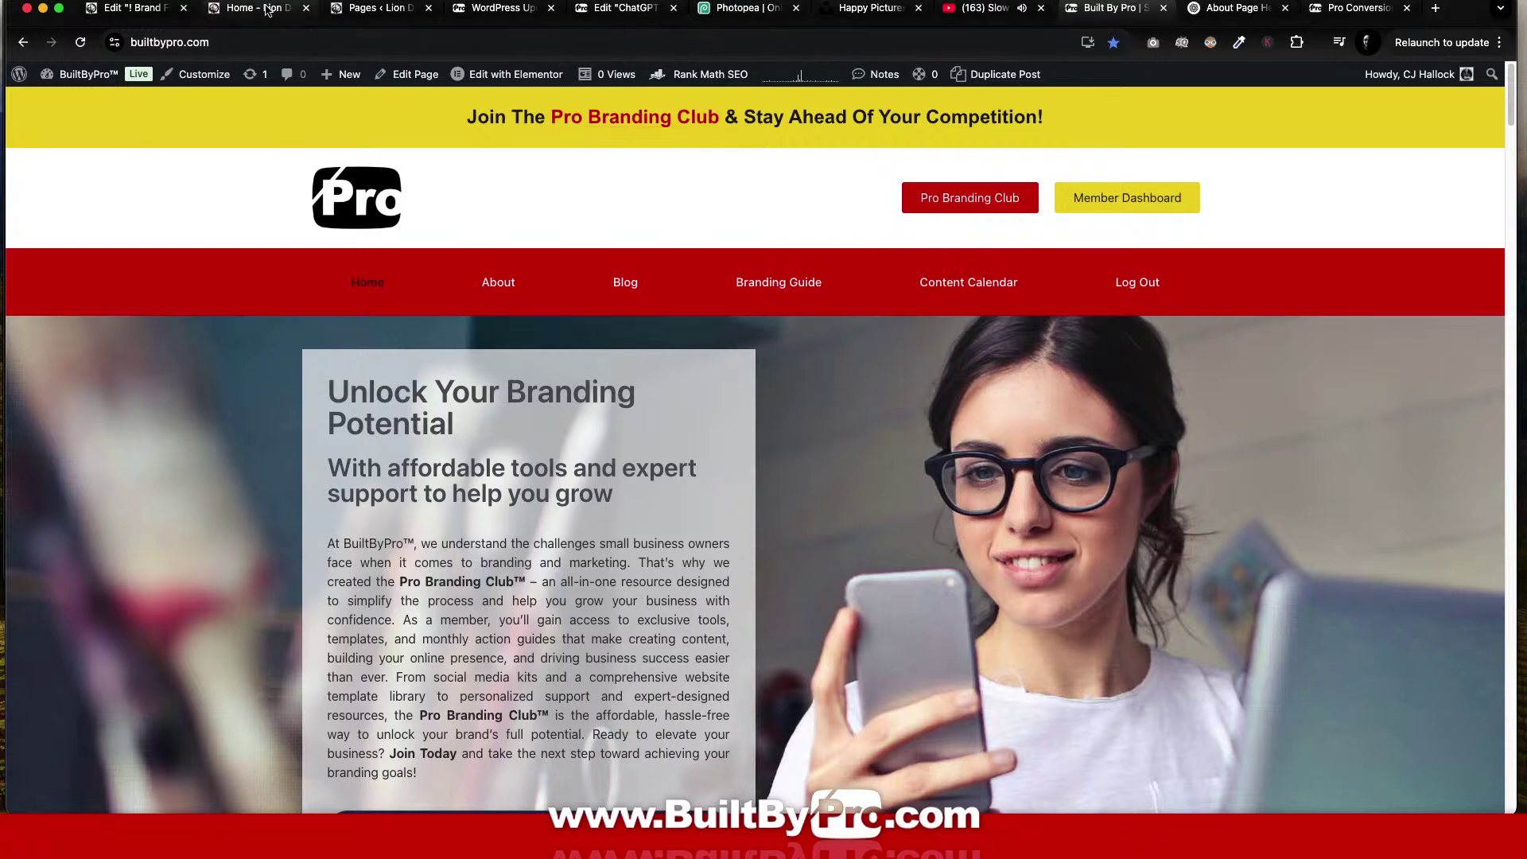
left_click_drag(244, 11, 303, 90)
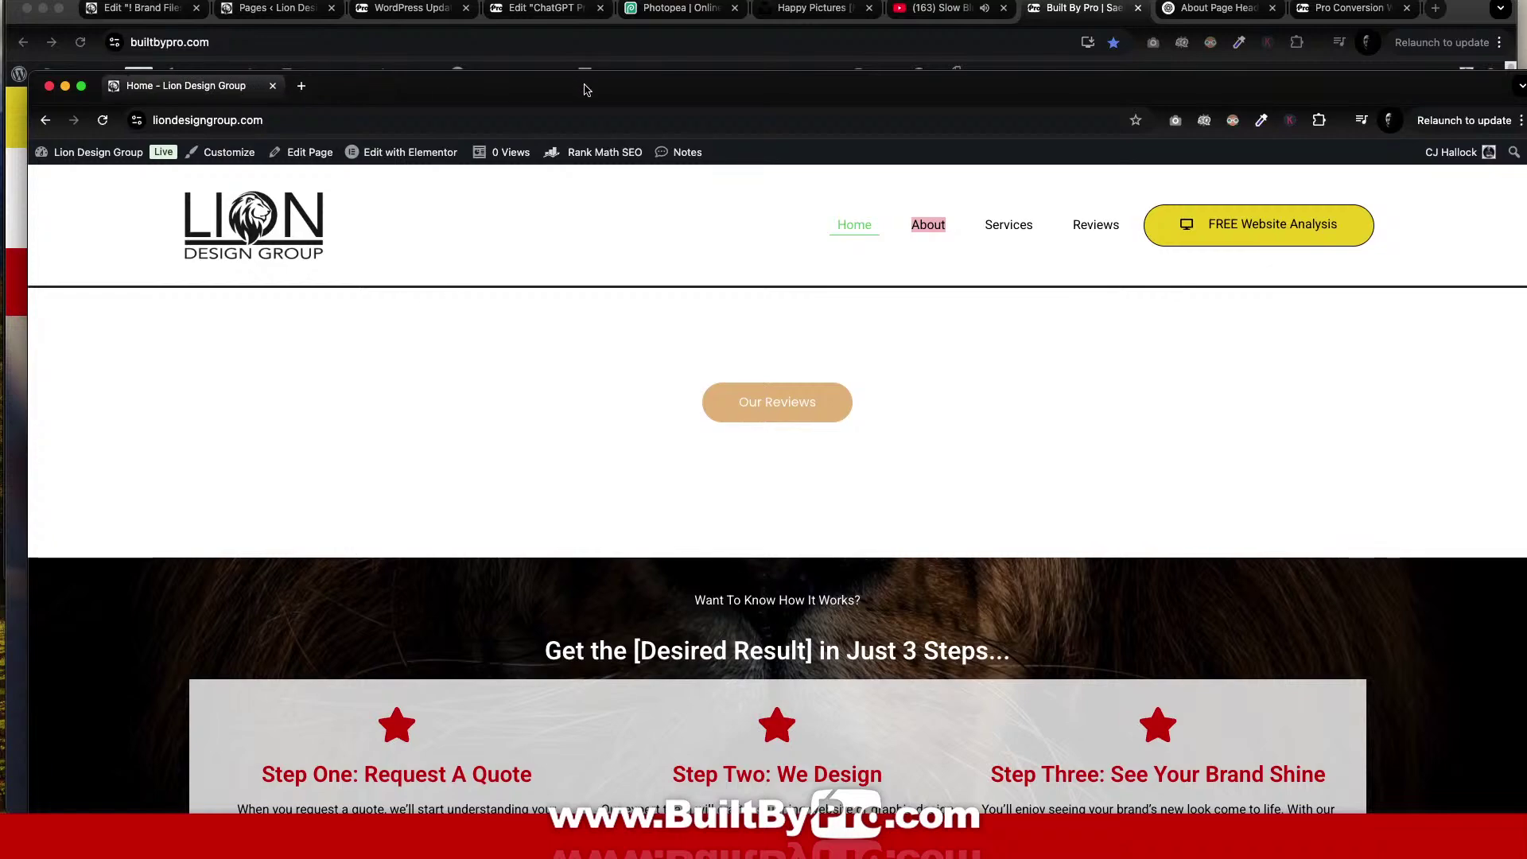
double_click(589, 90)
scroll(799, 483, "down", 20)
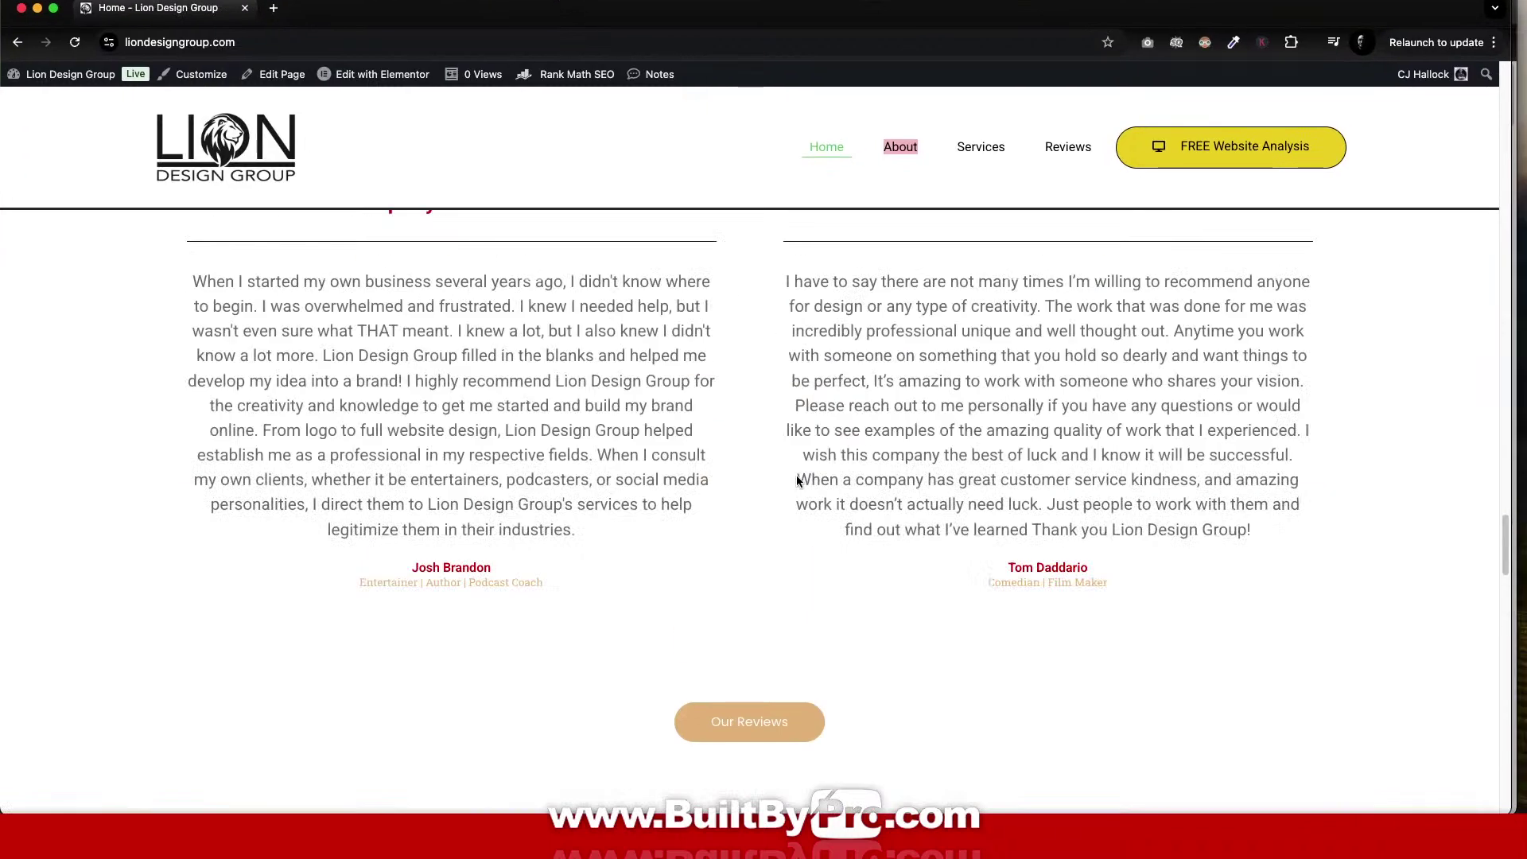
scroll(797, 480, "up", 20)
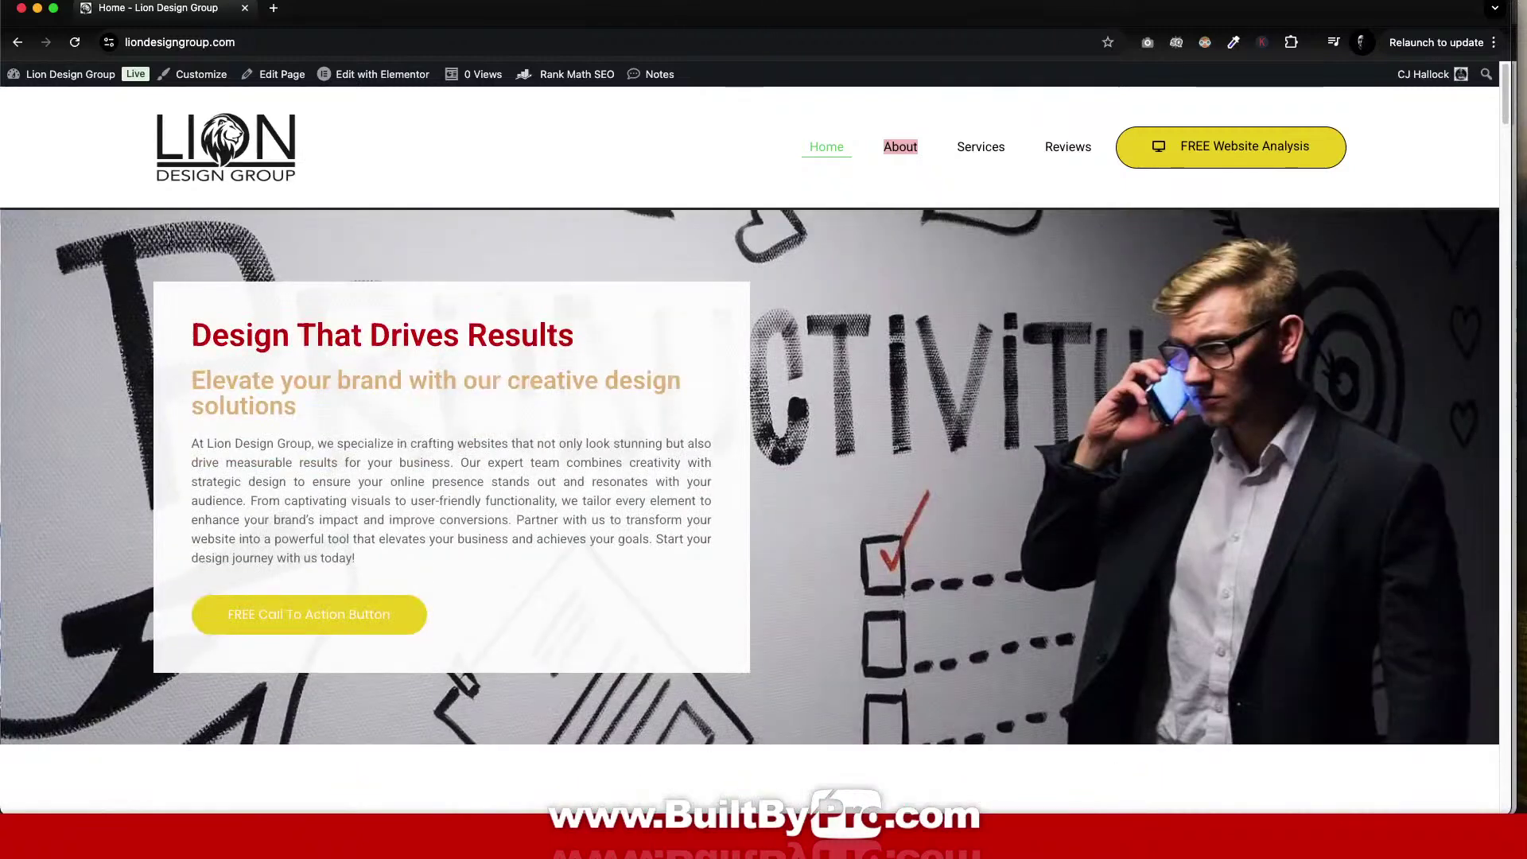
mouse_move(800, 799)
left_click(621, 789)
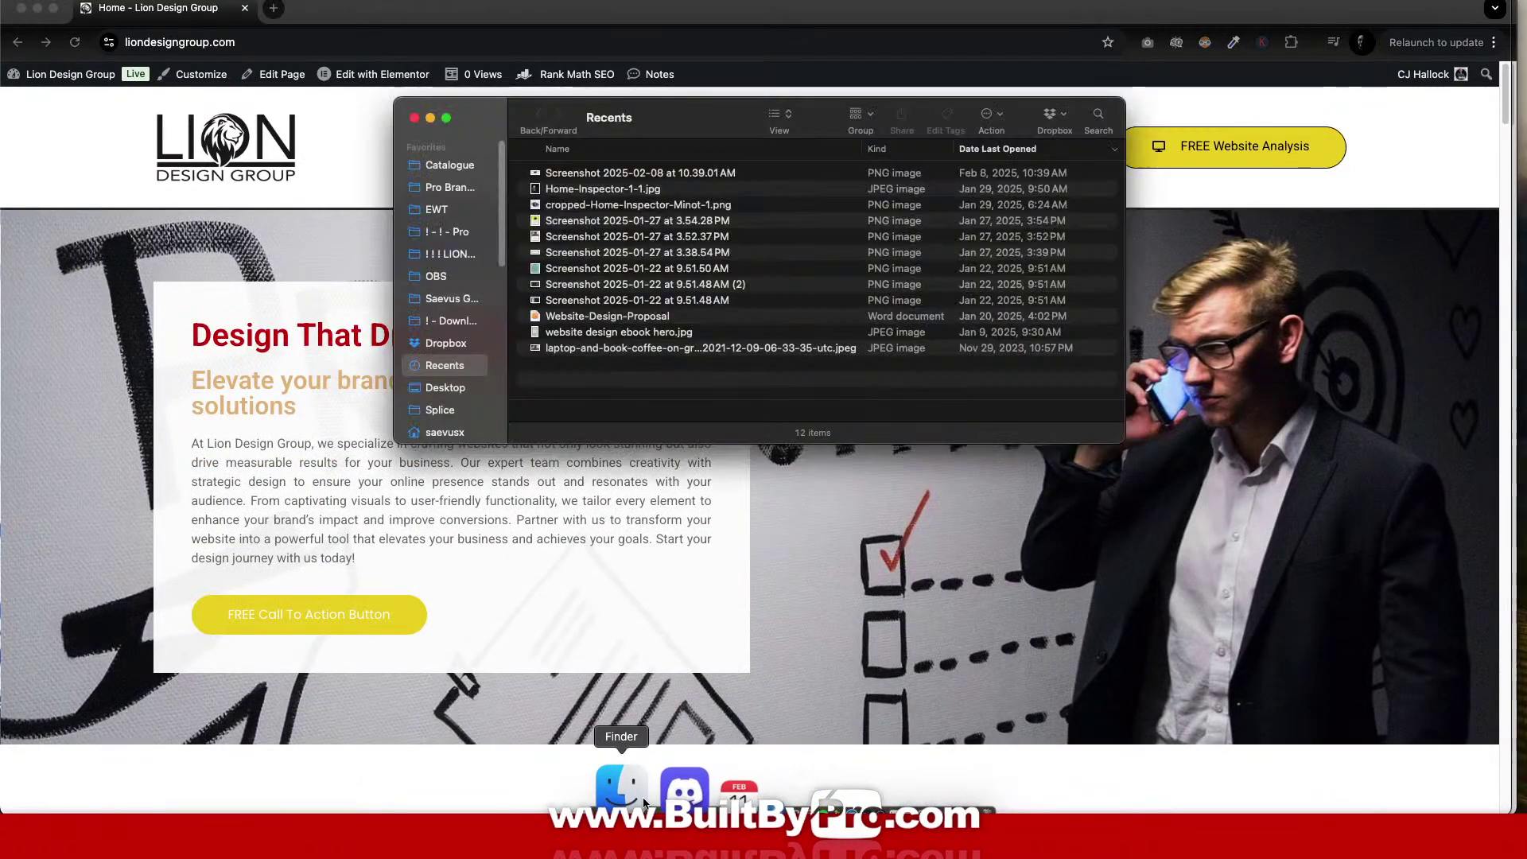
left_click(450, 253)
scroll(639, 273, "down", 1)
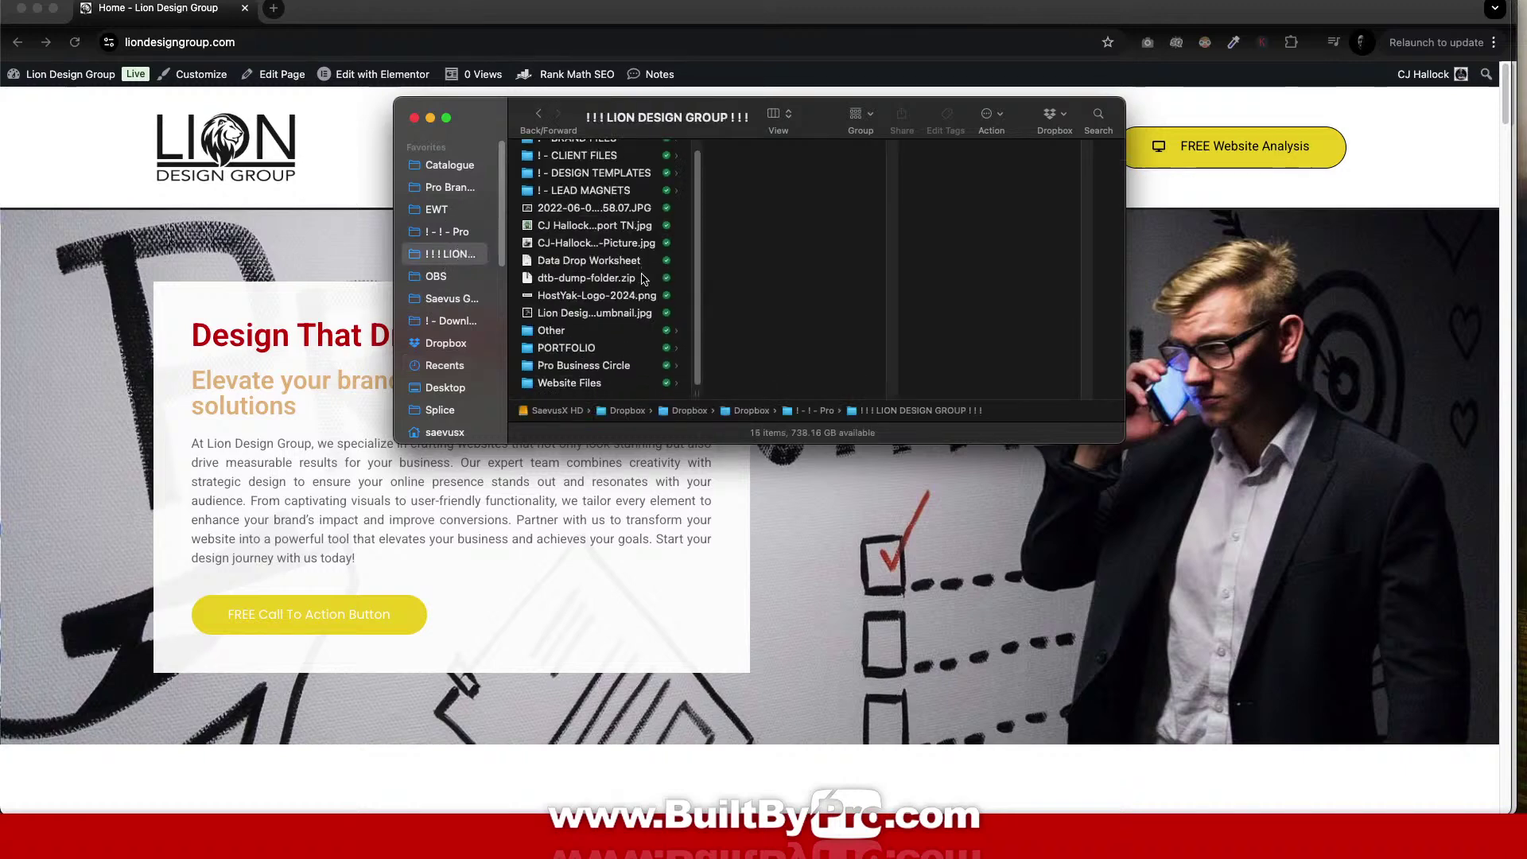
left_click(589, 382)
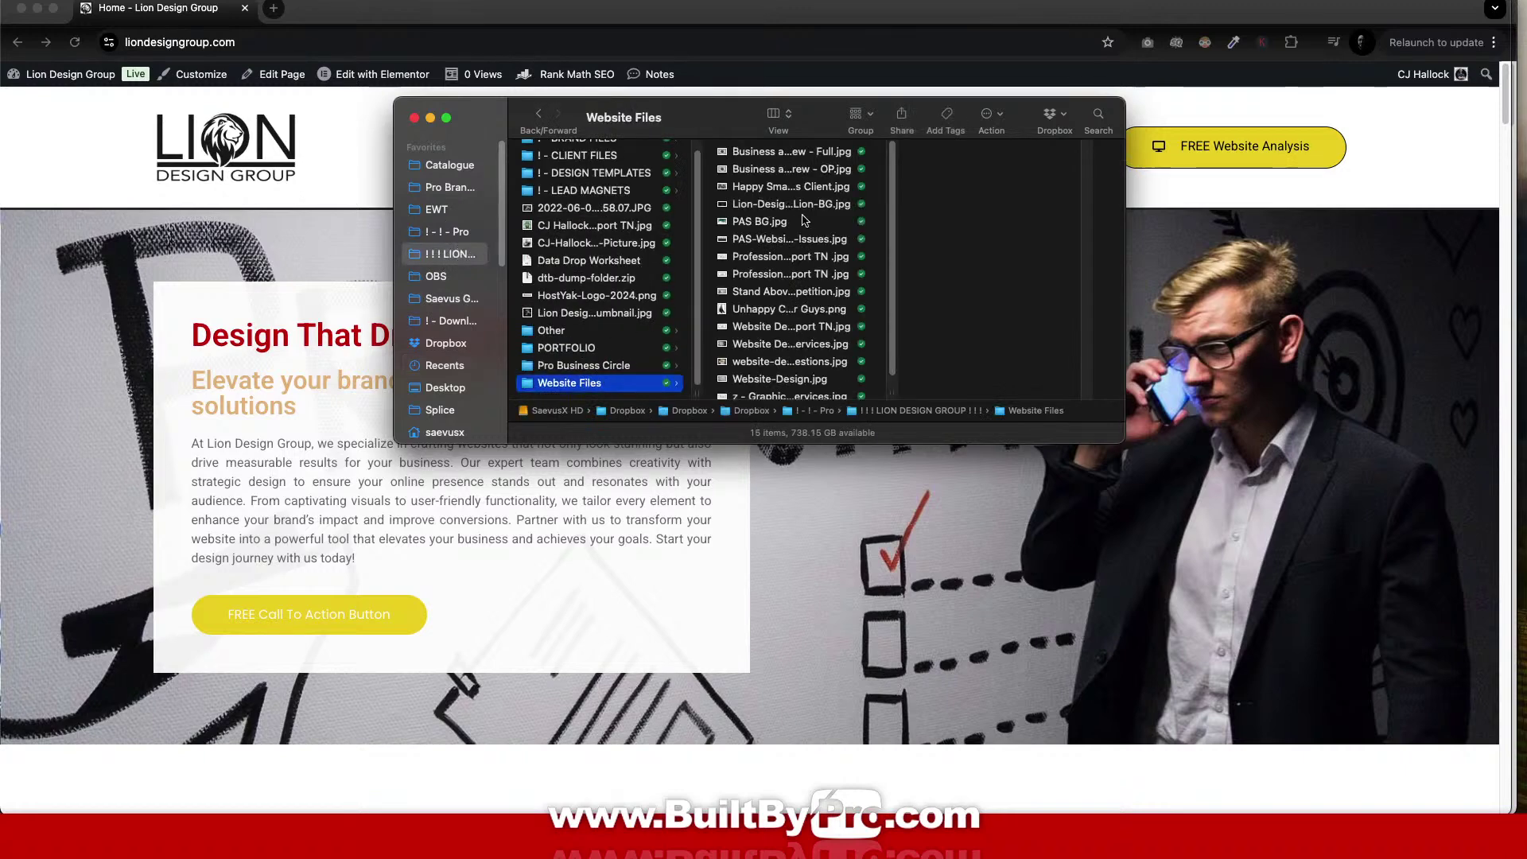
left_click(810, 153)
key("Down")
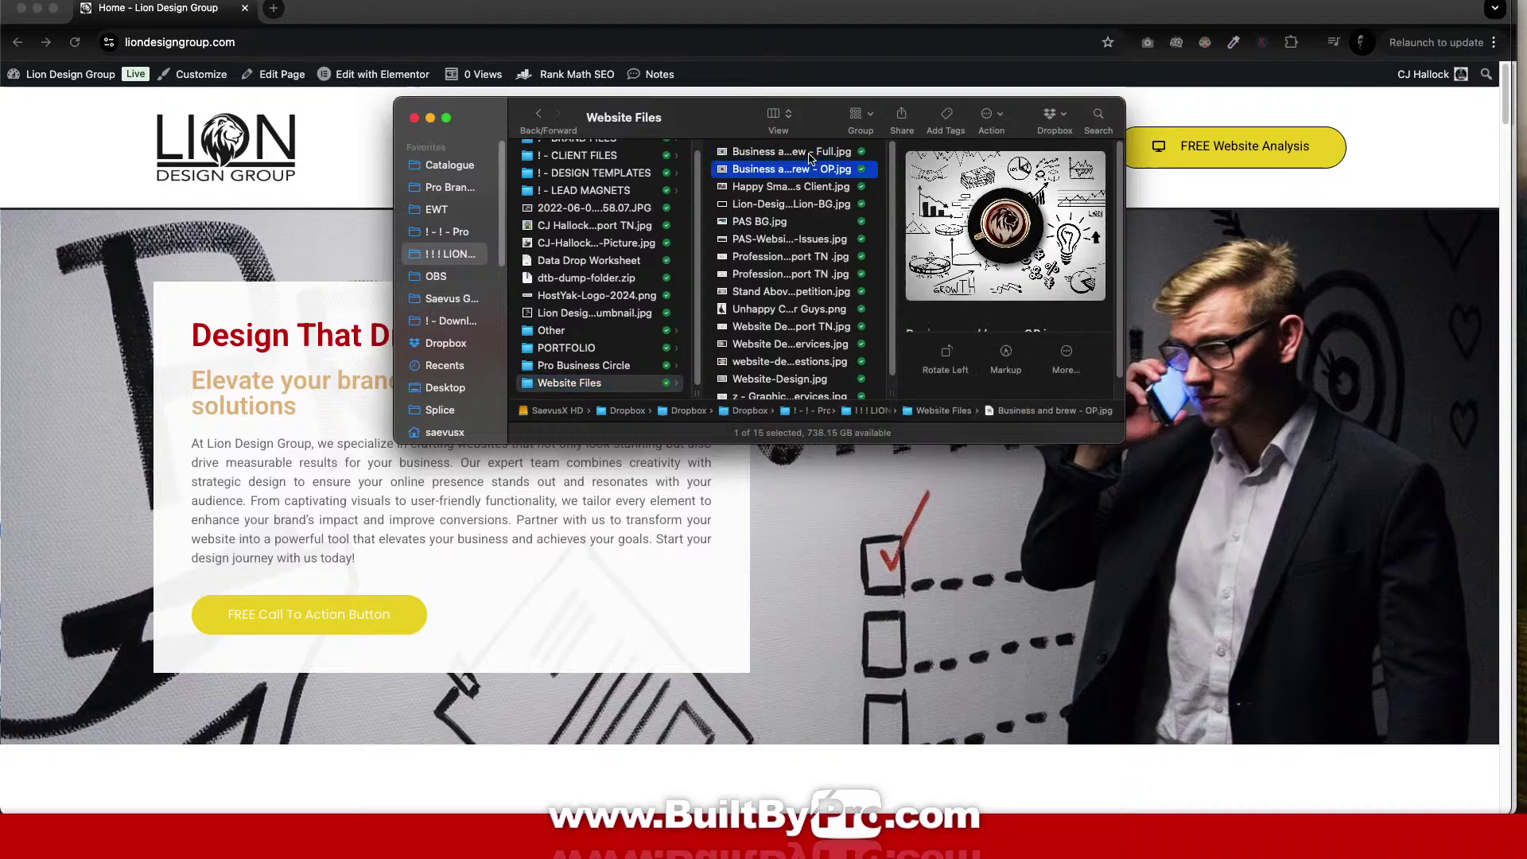
key("Down")
key("Down")
key("Down")
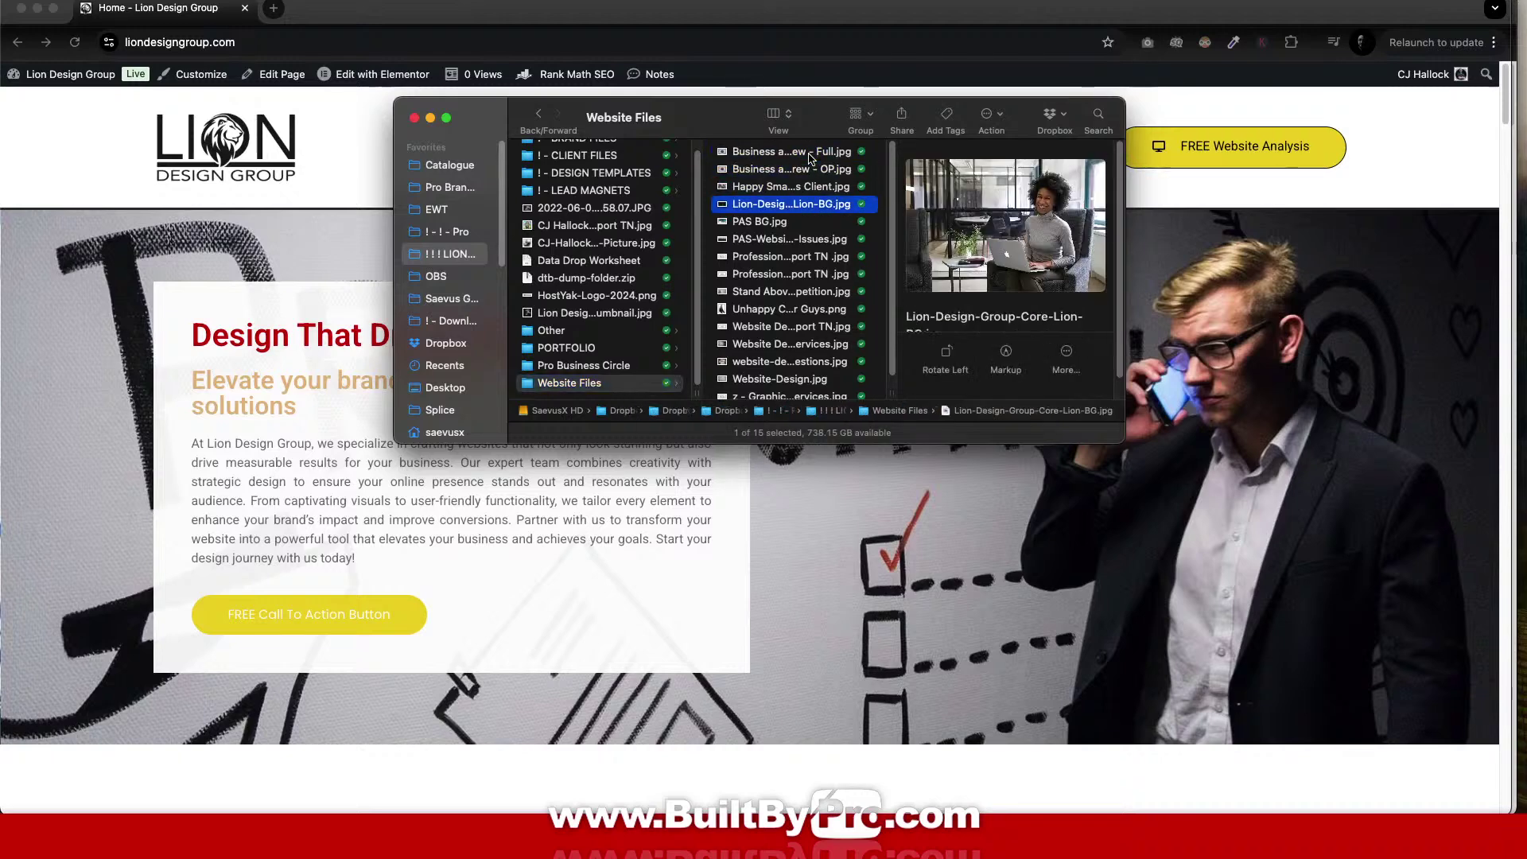
key("Down")
key("Down")
key("Down")
key("Down")
key("Down")
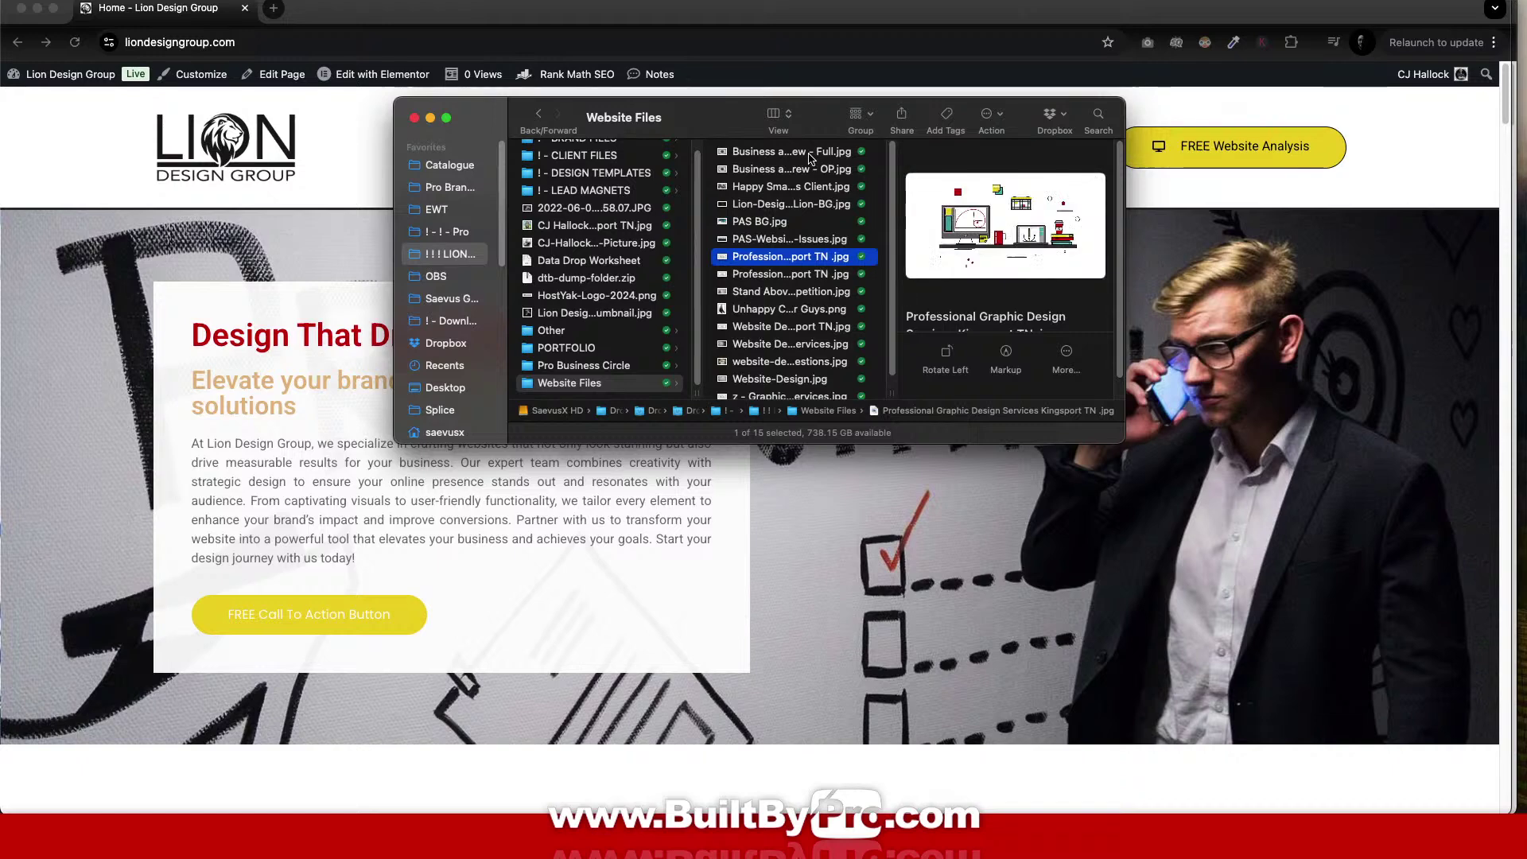
key("Down")
key("Down")
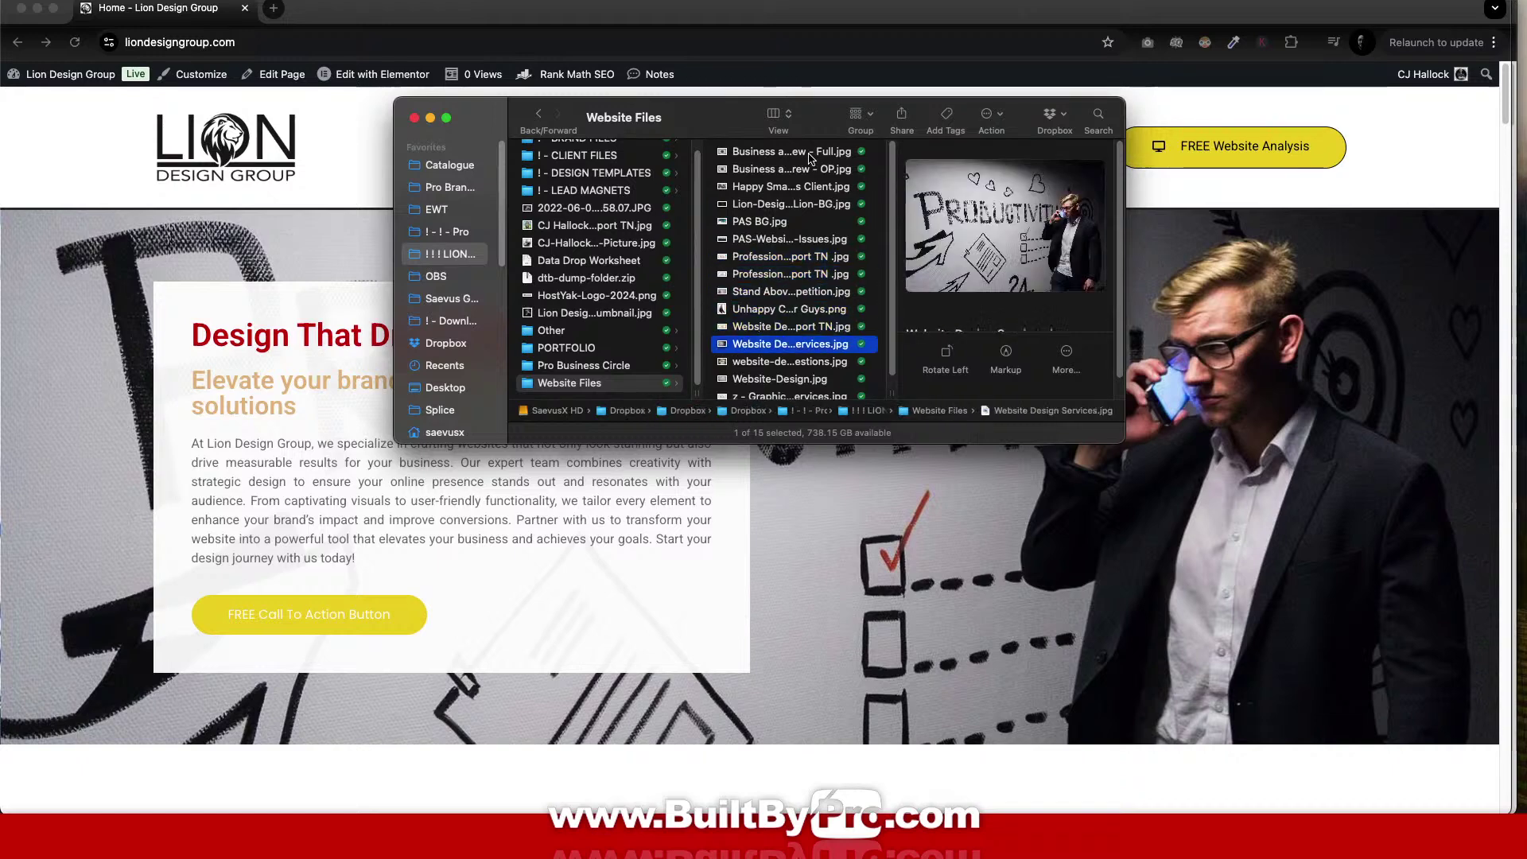
key("Up")
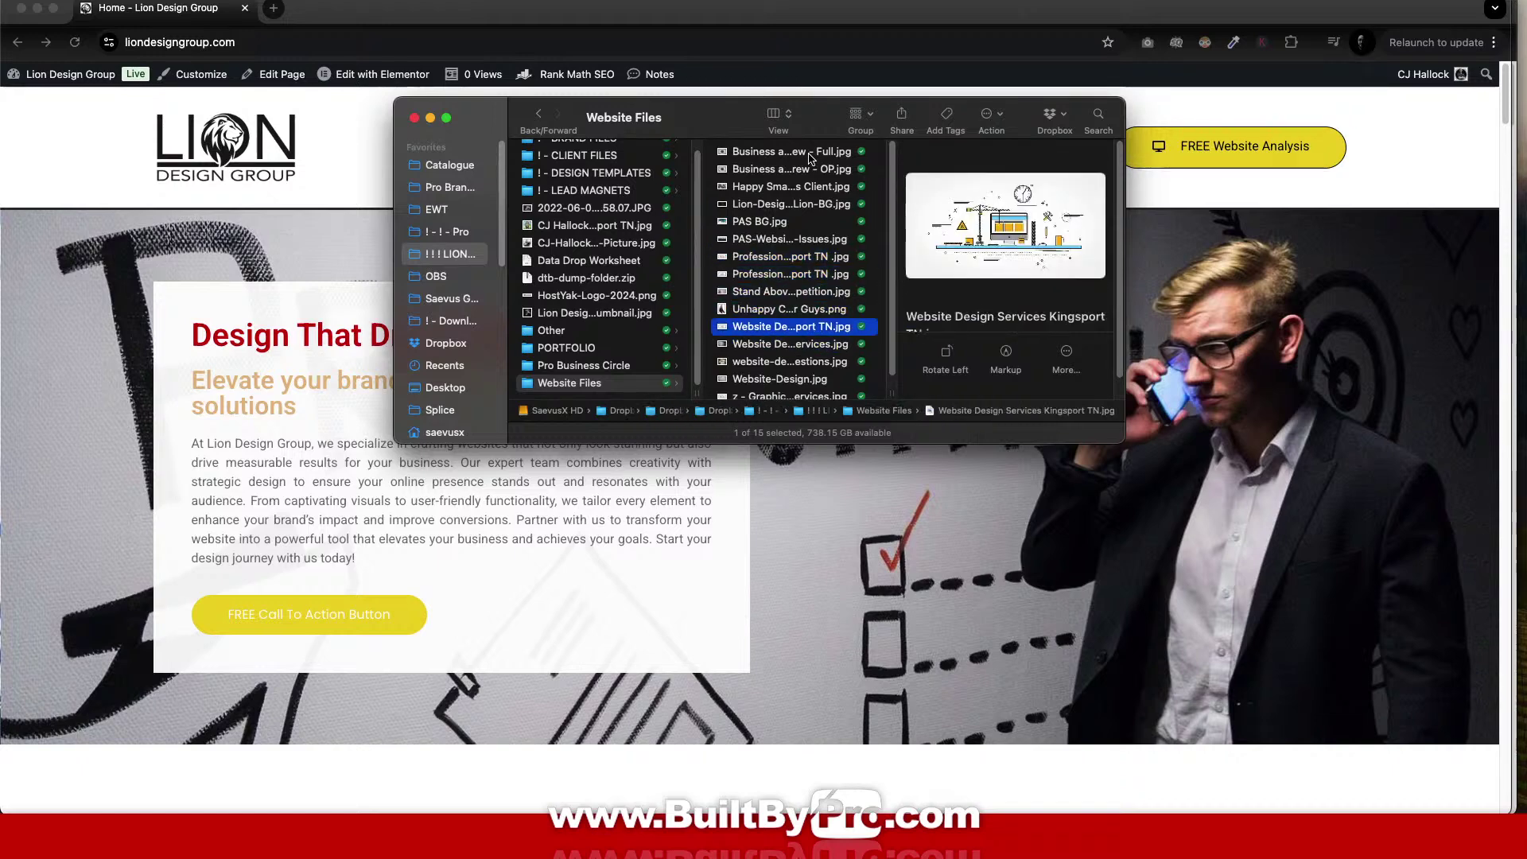
key("Down")
key("Down")
key("Down")
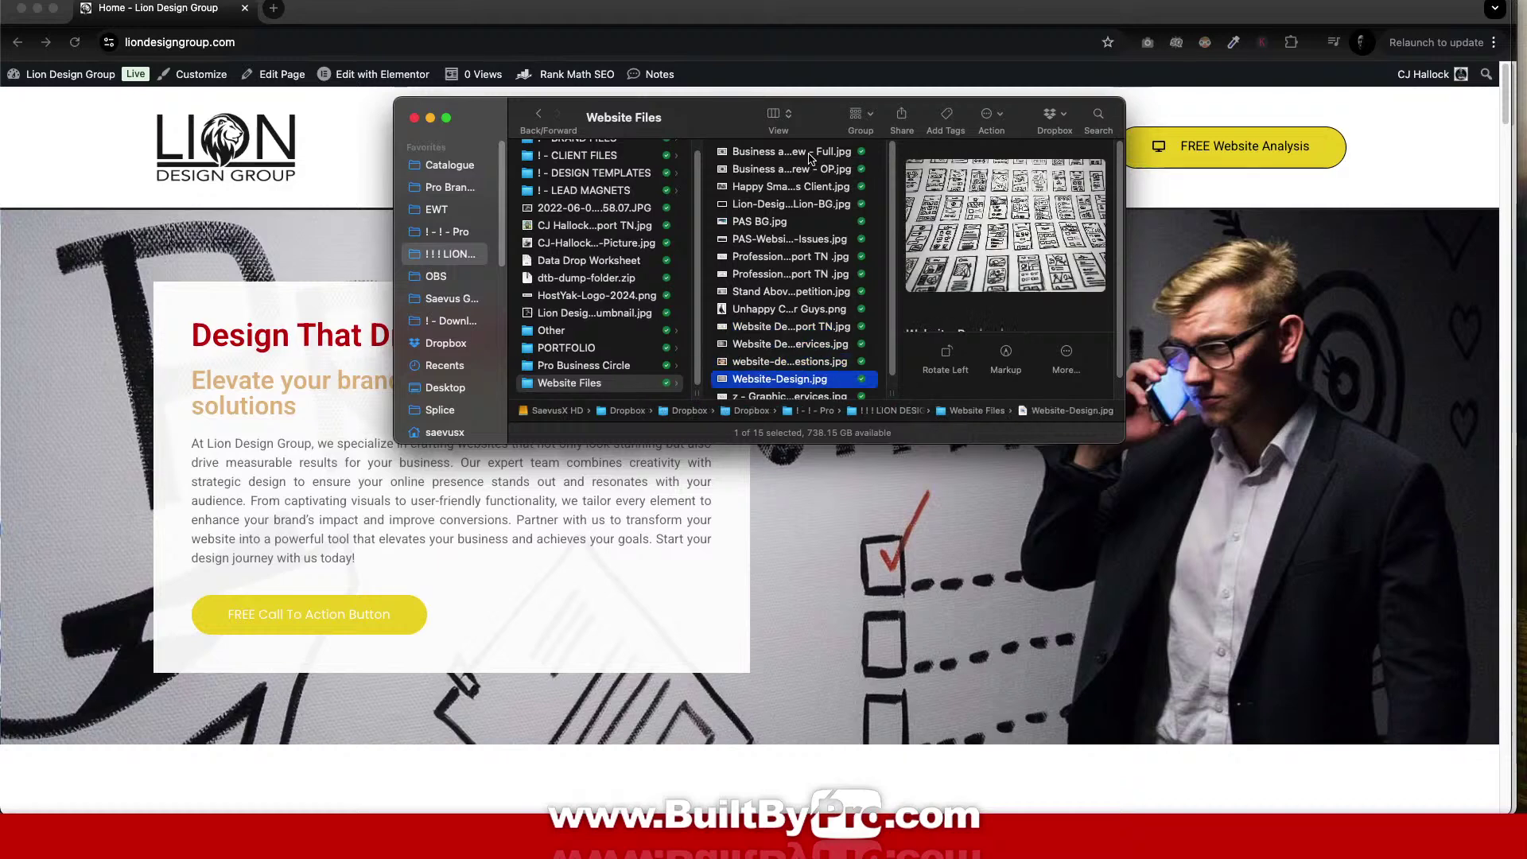
key("Down")
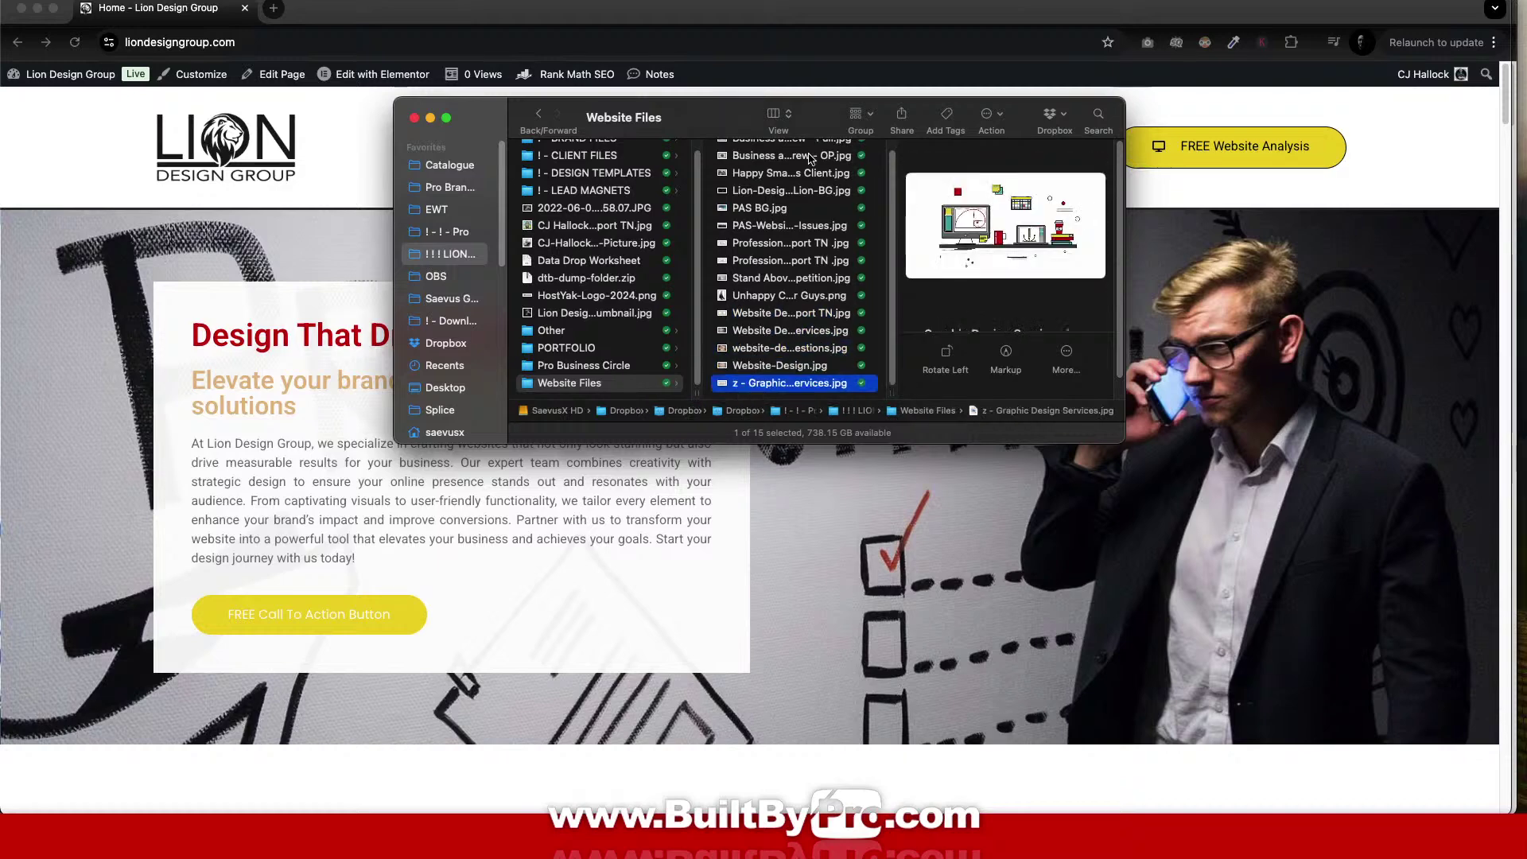
key("Up")
key("Up")
key("Up")
key("Up")
key("Up")
key("Up")
key("Up")
key("Up")
key("Up")
key("Up")
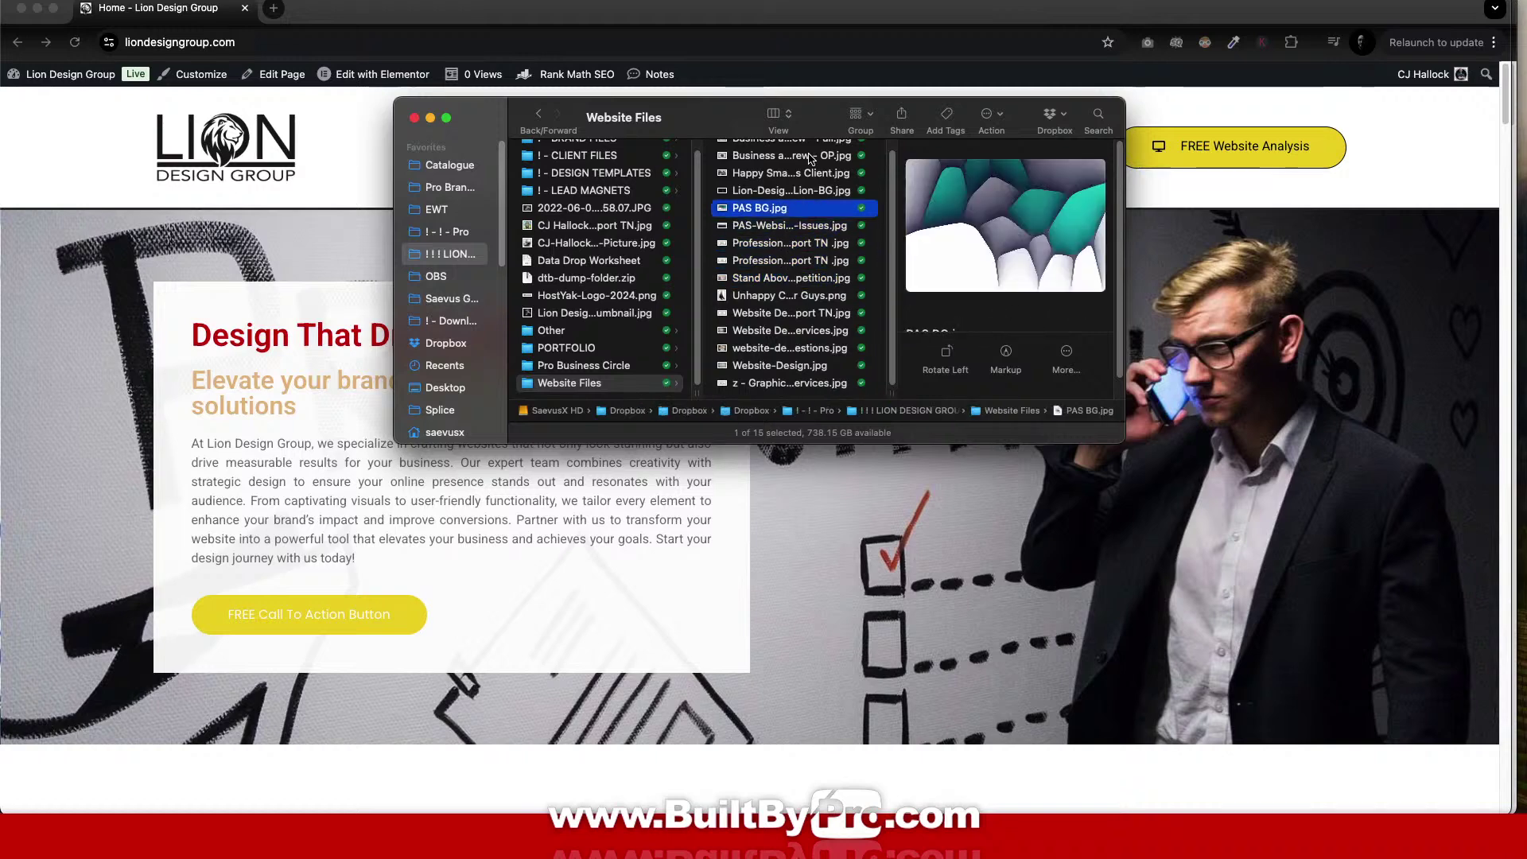
key("Down")
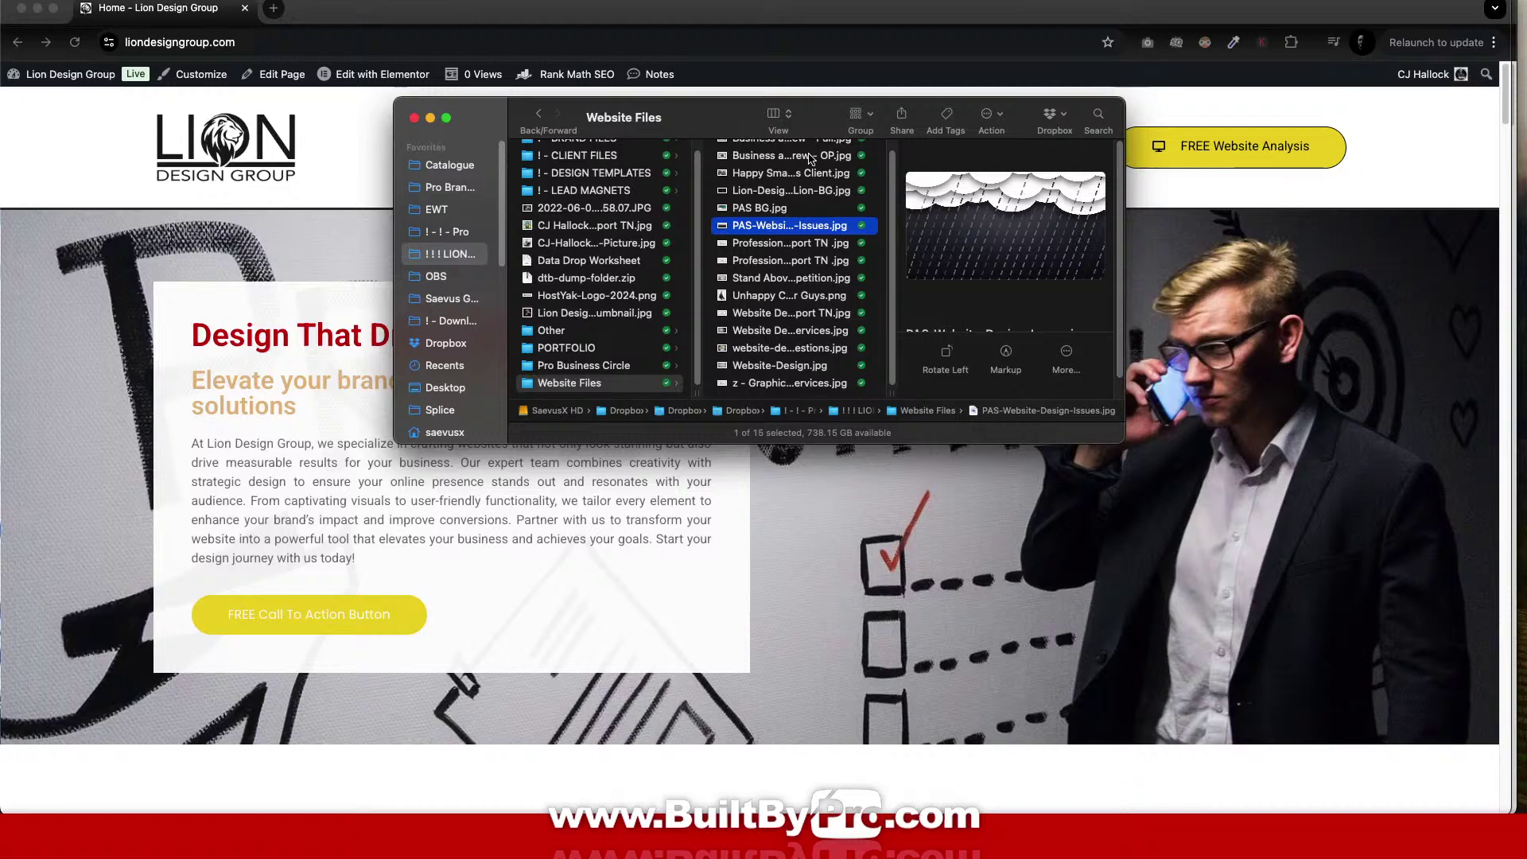
left_click(298, 171)
Go to the site's Dashboard and open Plugins > Plugin File Editor.
mouse_move(64, 74)
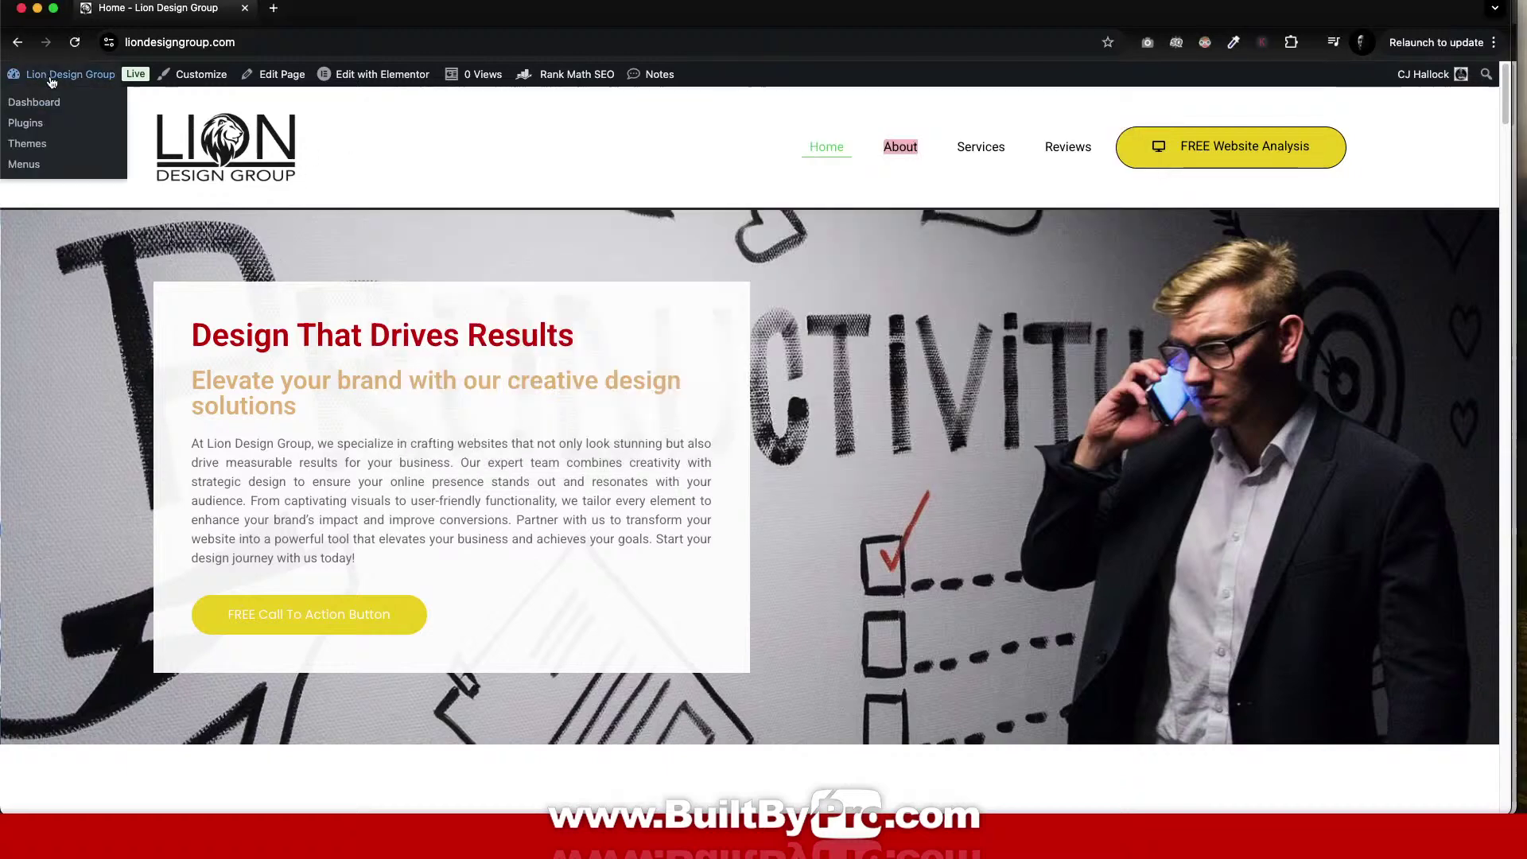
left_click(52, 102)
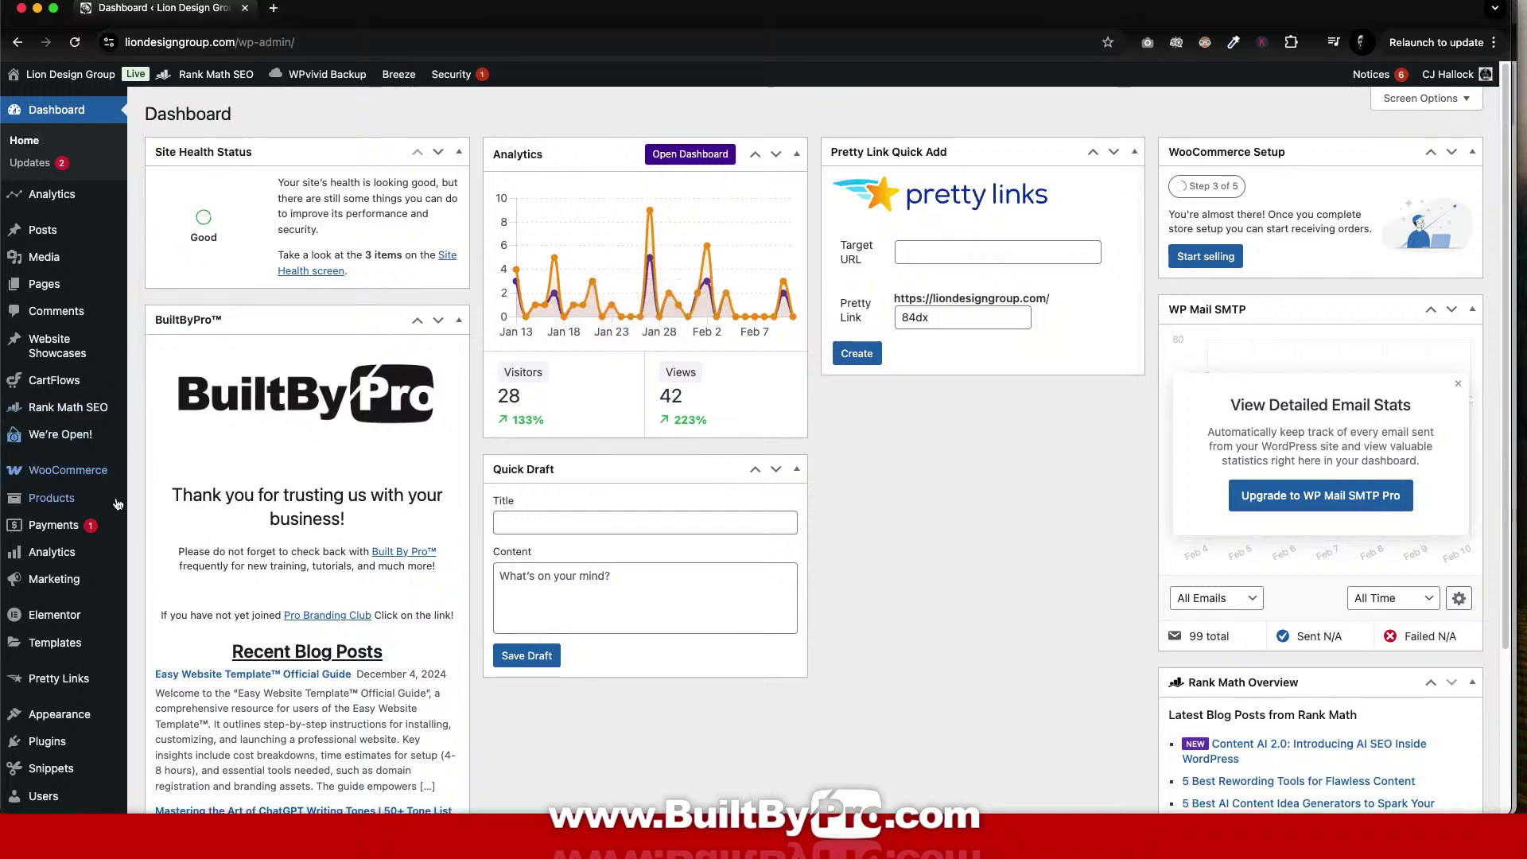
scroll(200, 577, "down", 1)
scroll(200, 578, "down", 5)
mouse_move(62, 532)
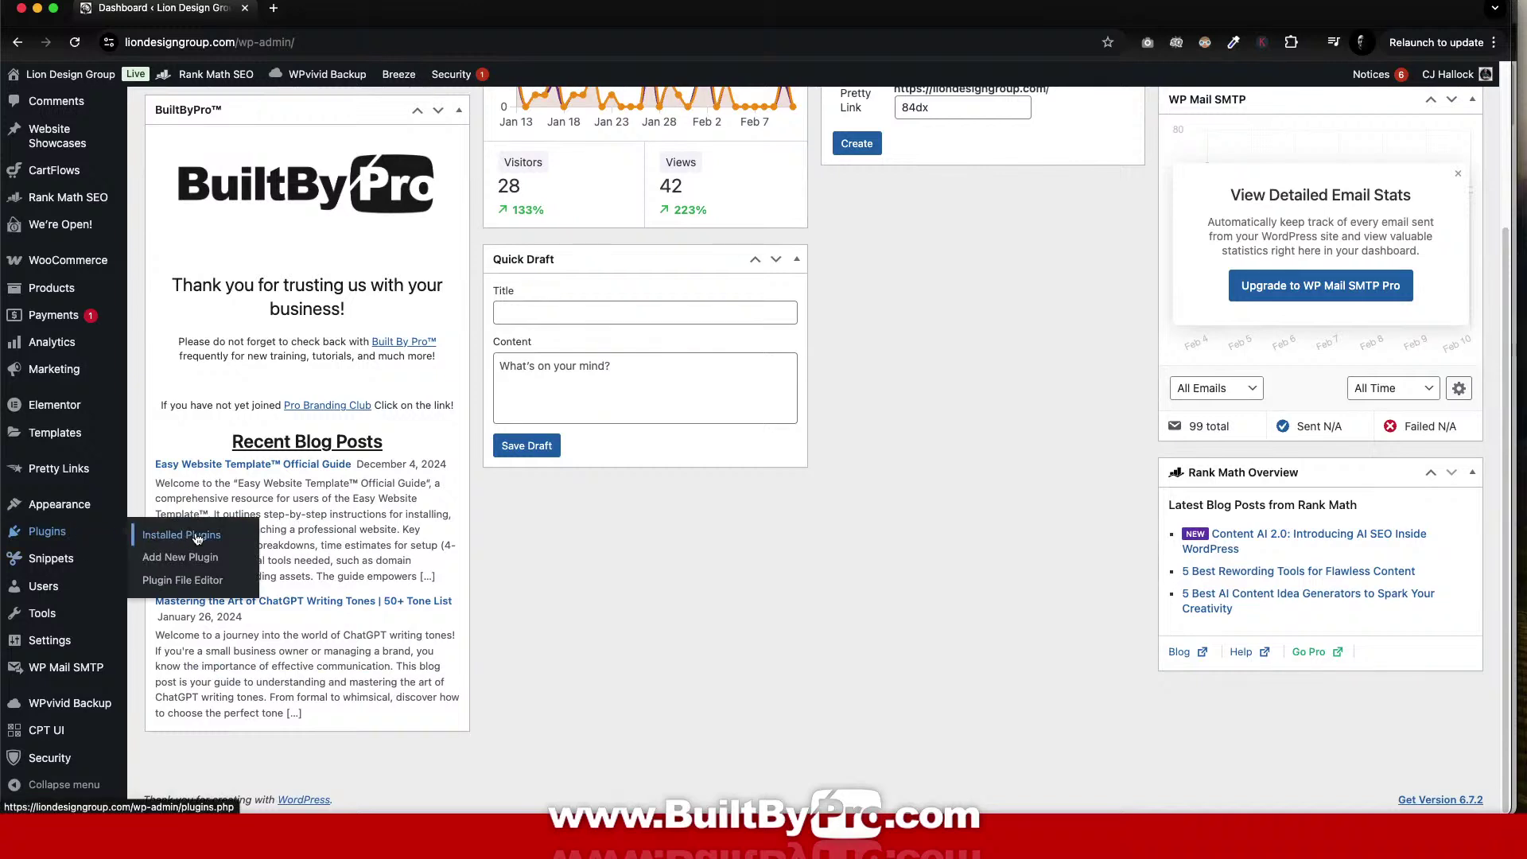
left_click(206, 585)
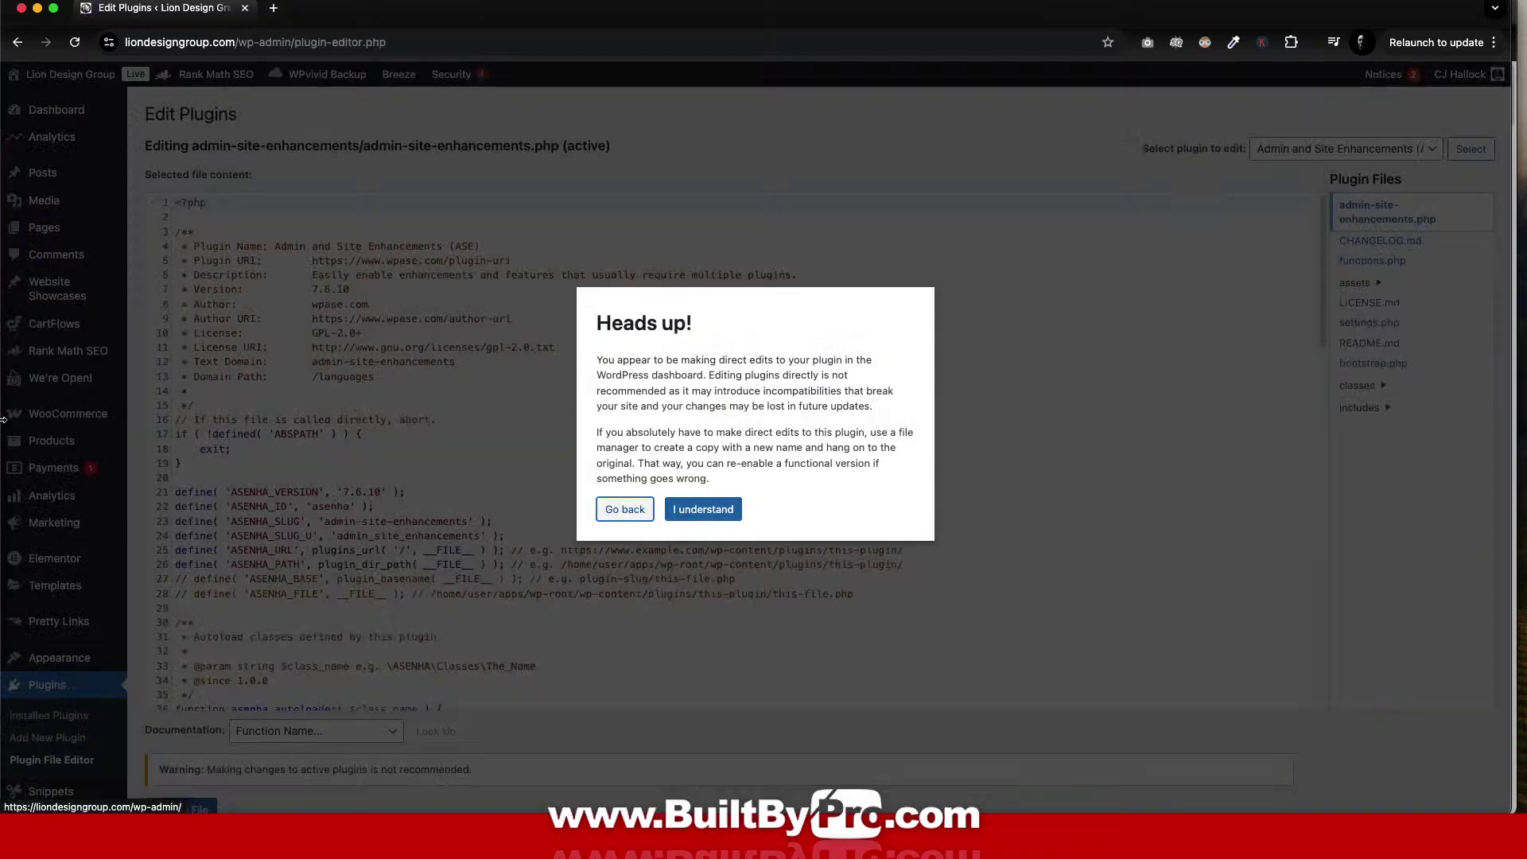
Dismiss the editing warning and load the Pro Dashboard Widget plugin's code.
left_click(703, 509)
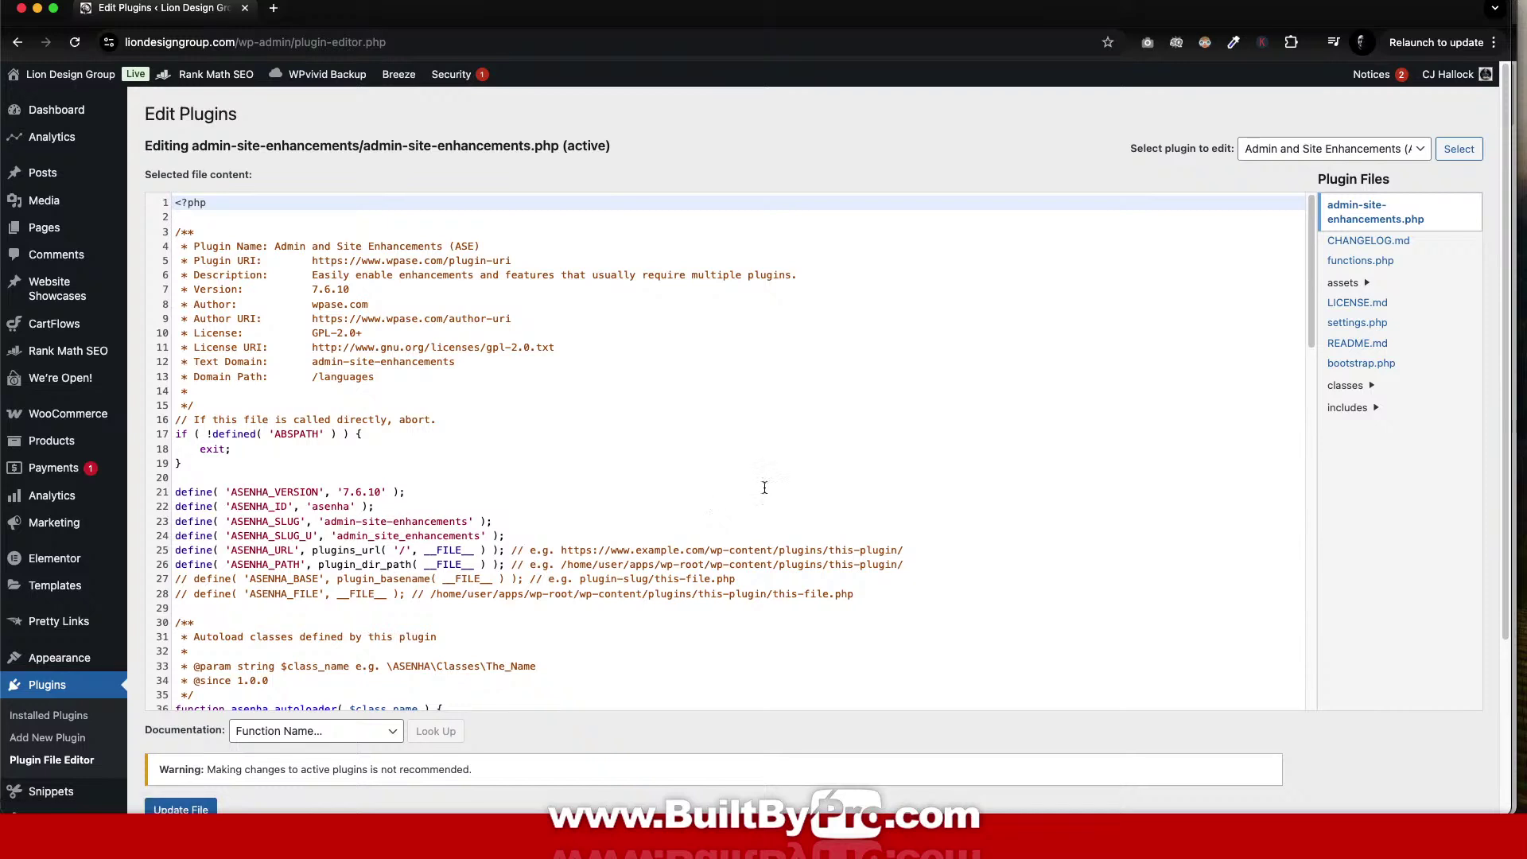
left_click(1354, 148)
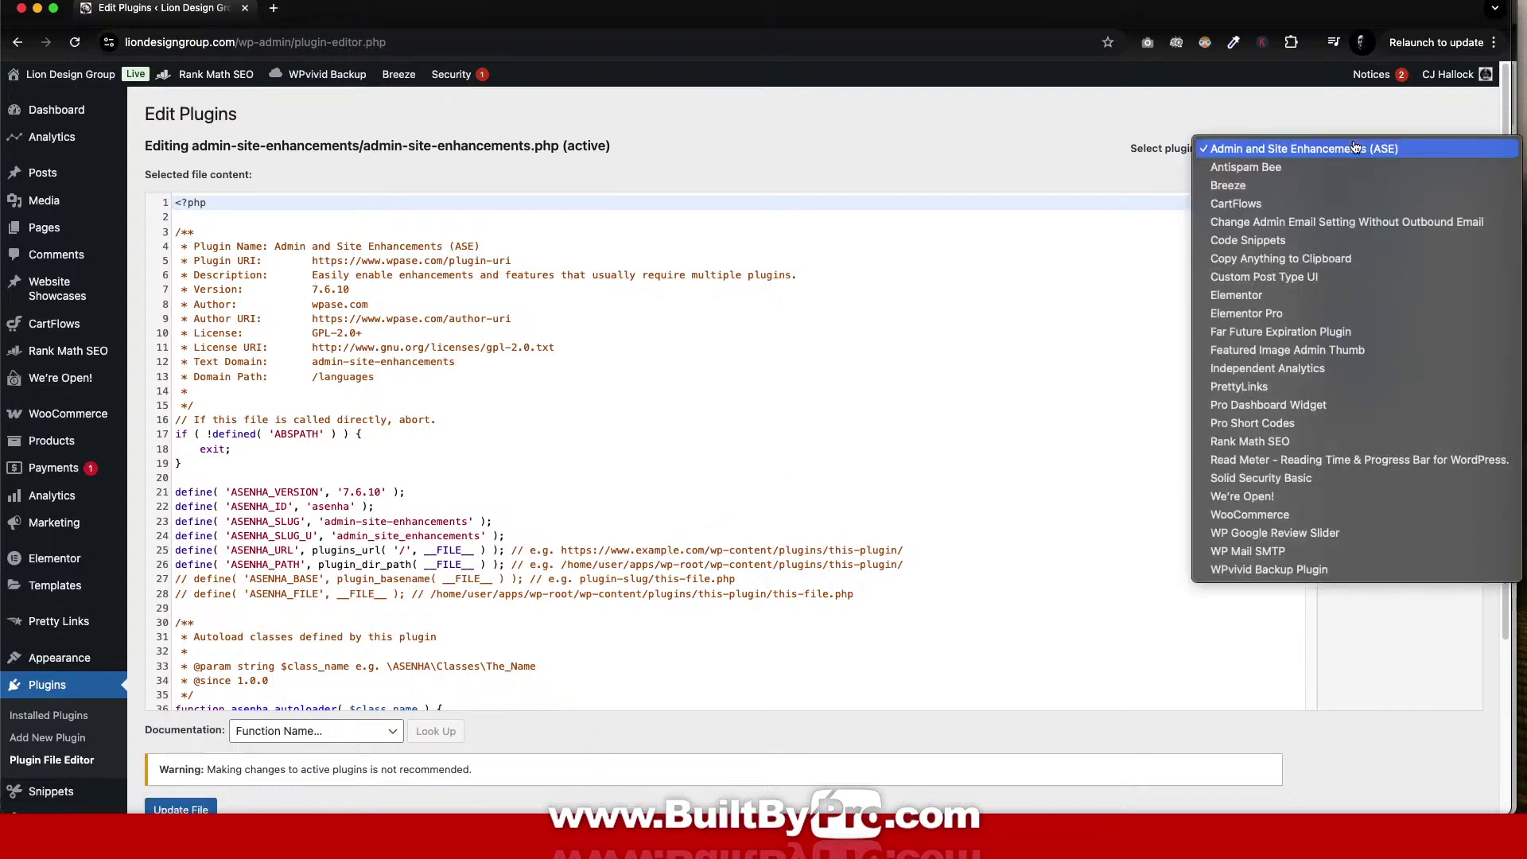
key("Escape")
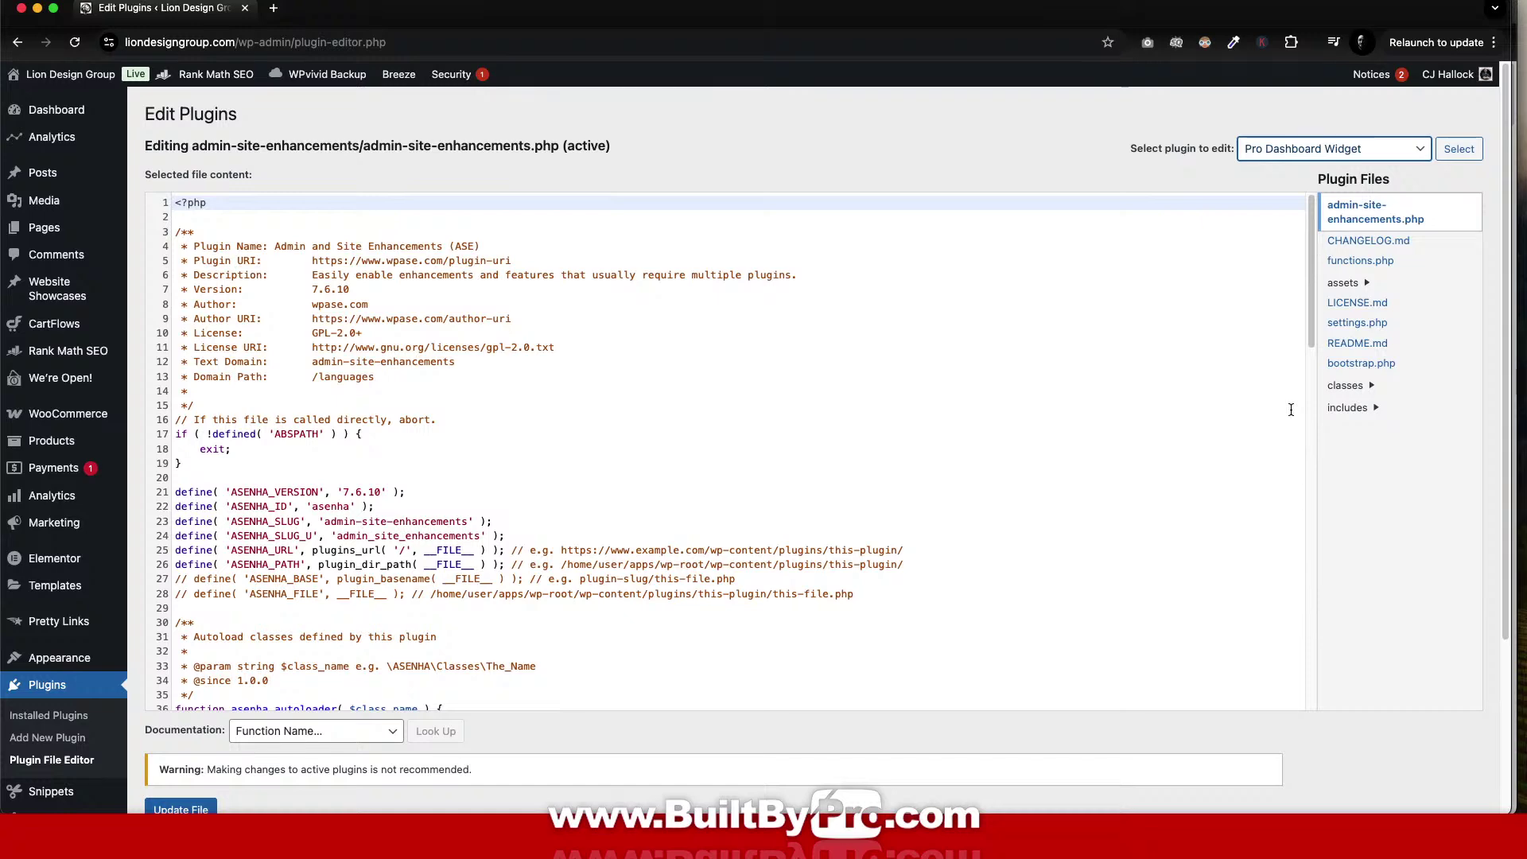
left_click(1459, 148)
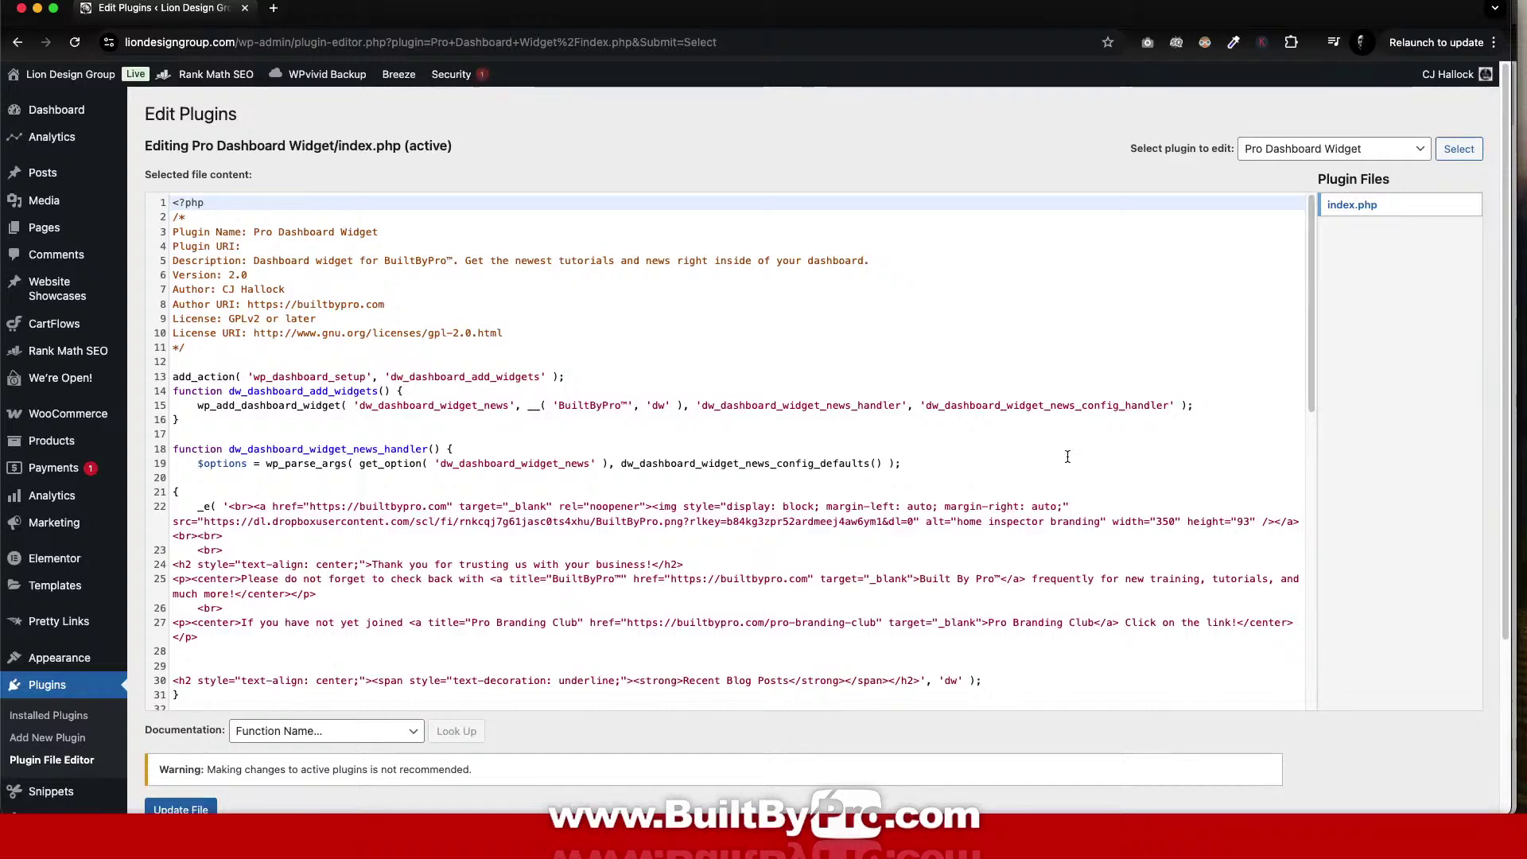
Open index.php and select its code from line 57 to line 79.
scroll(1067, 457, "down", 3)
scroll(1067, 456, "down", 5)
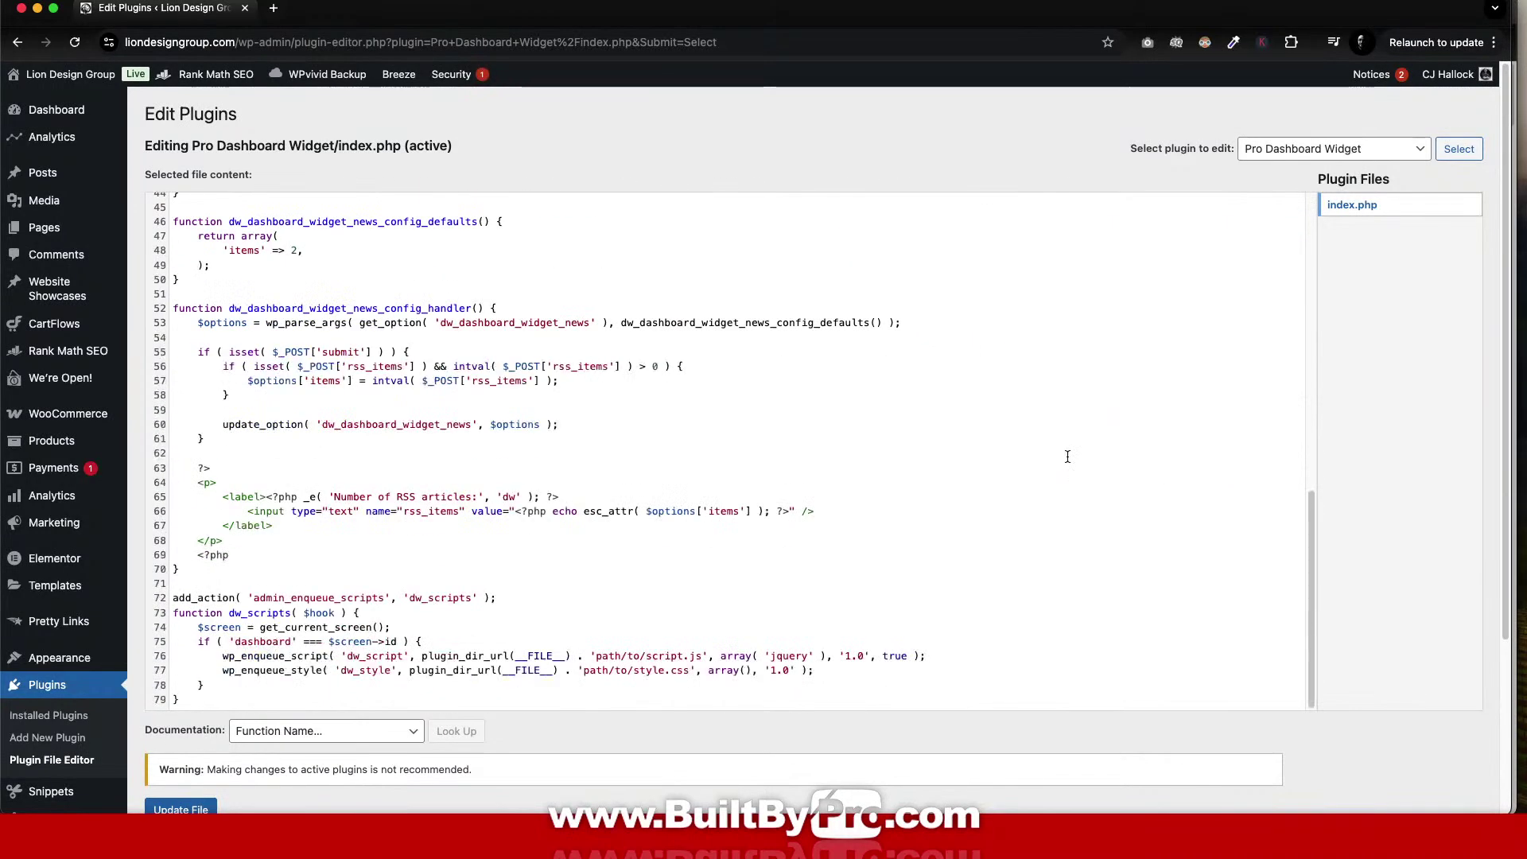
right_click(1365, 206)
left_click(1427, 274)
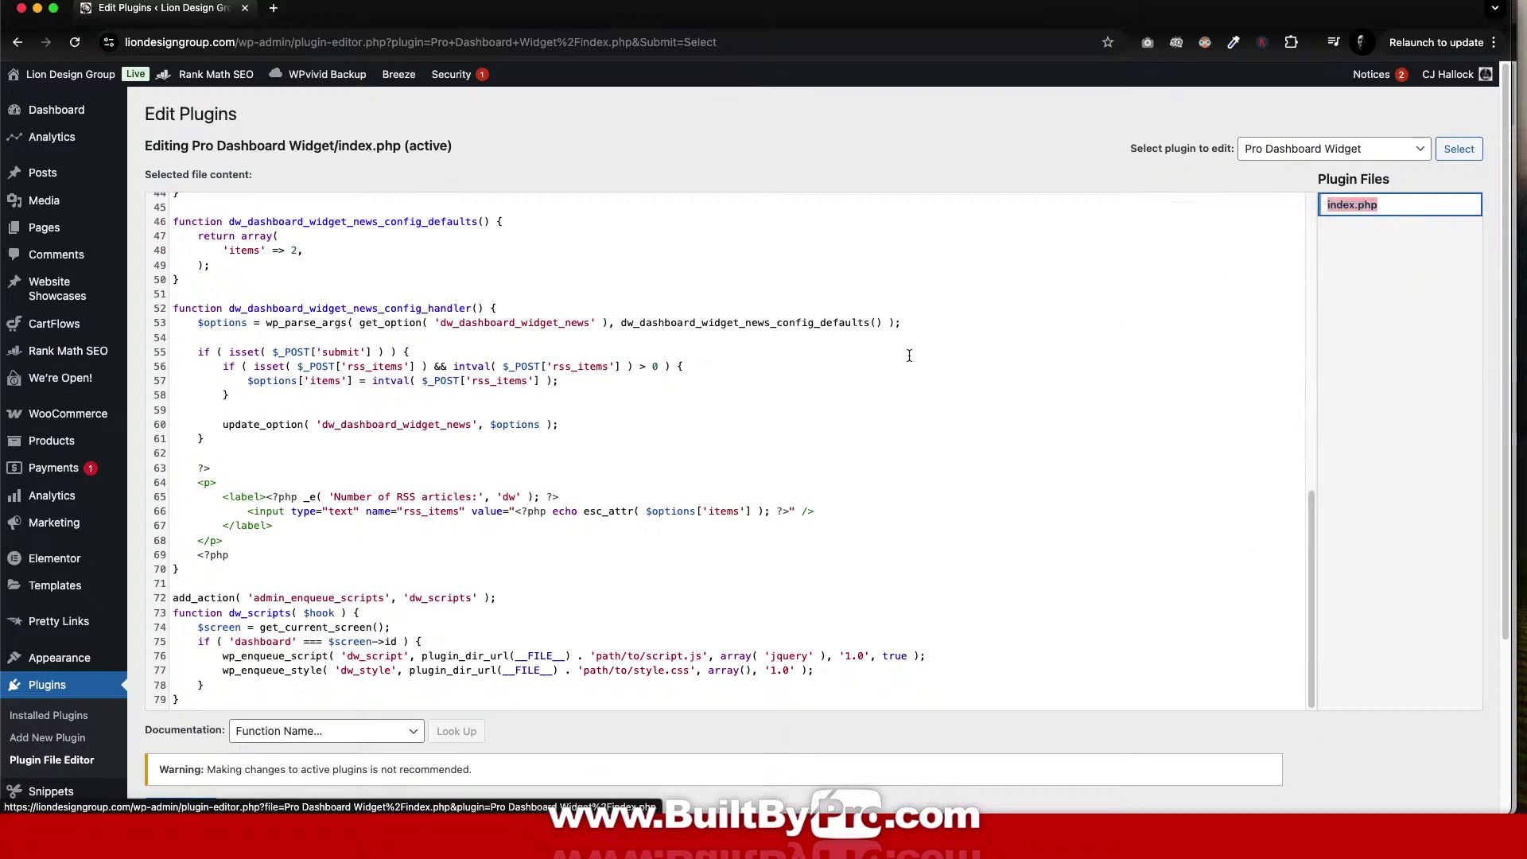
scroll(397, 309, "down", 3)
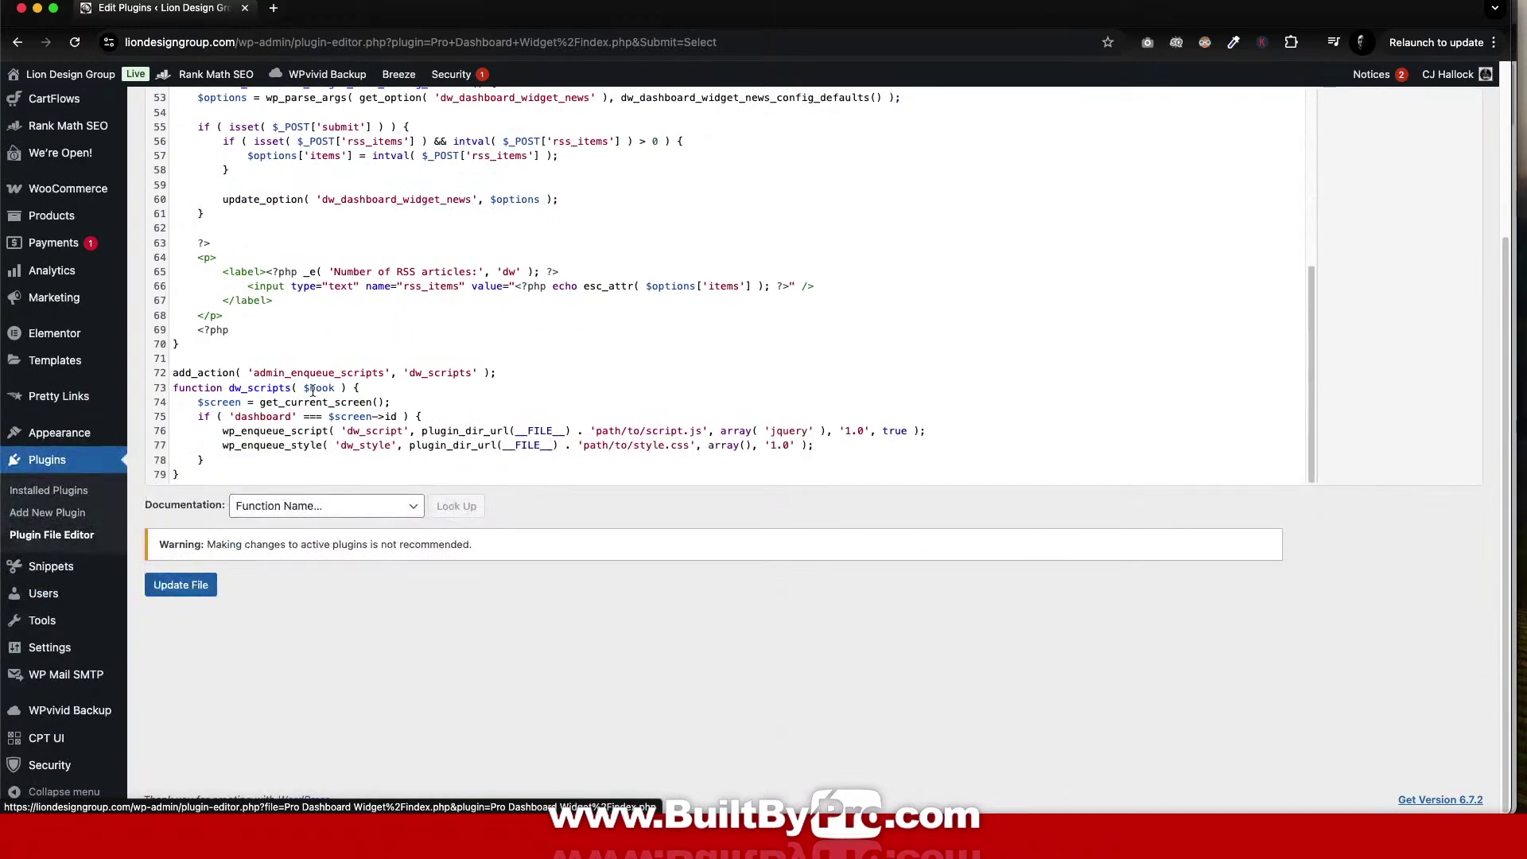
left_click_drag(191, 480, 128, 42)
key("super+c")
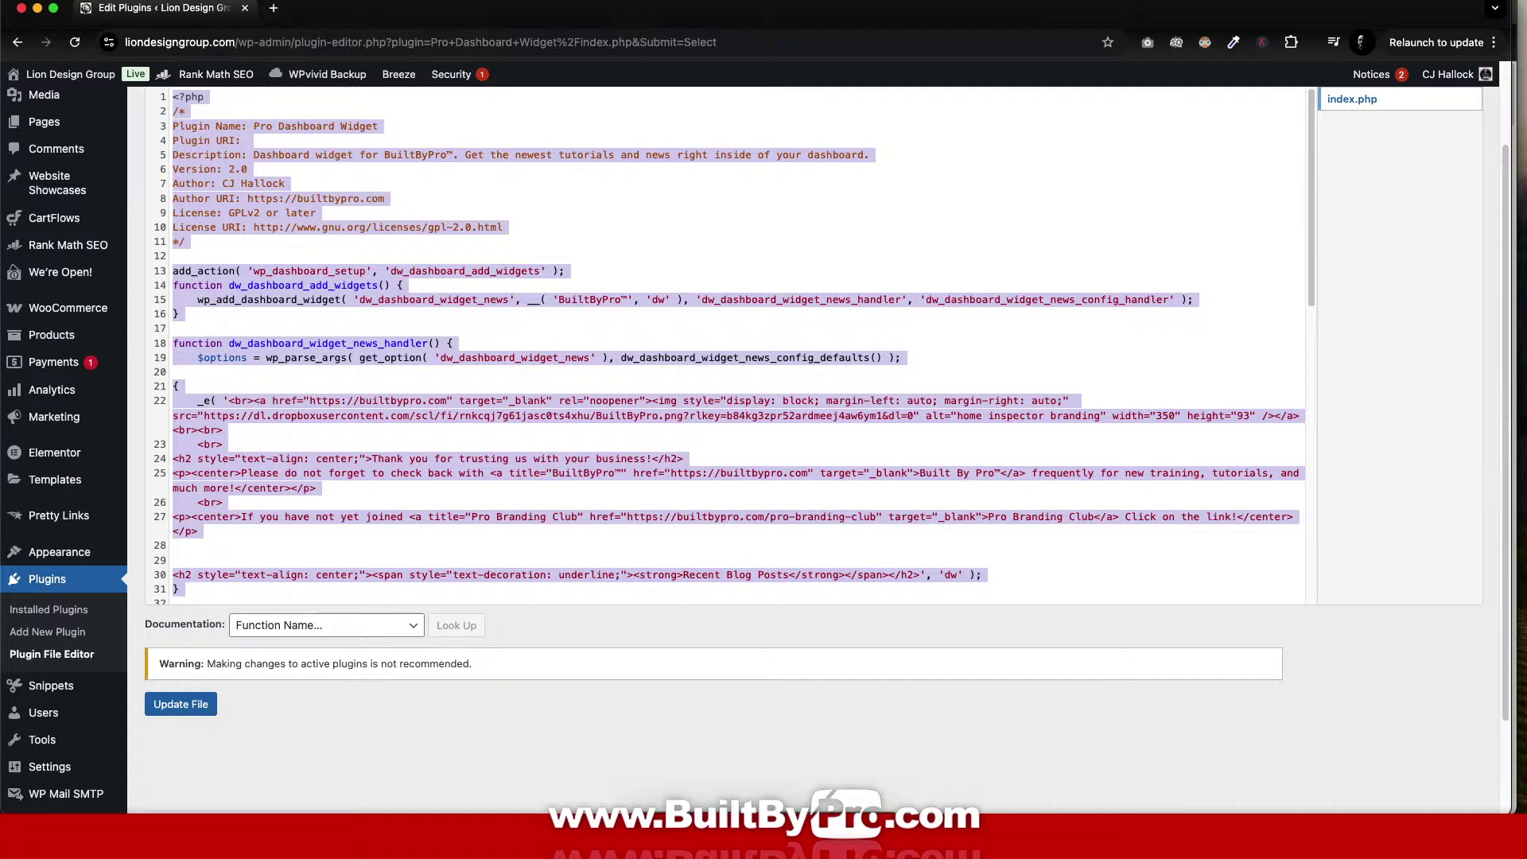
Create a blank TextEdit document and paste the Pro Dashboard Widget plugin code into it.
left_click(863, 787)
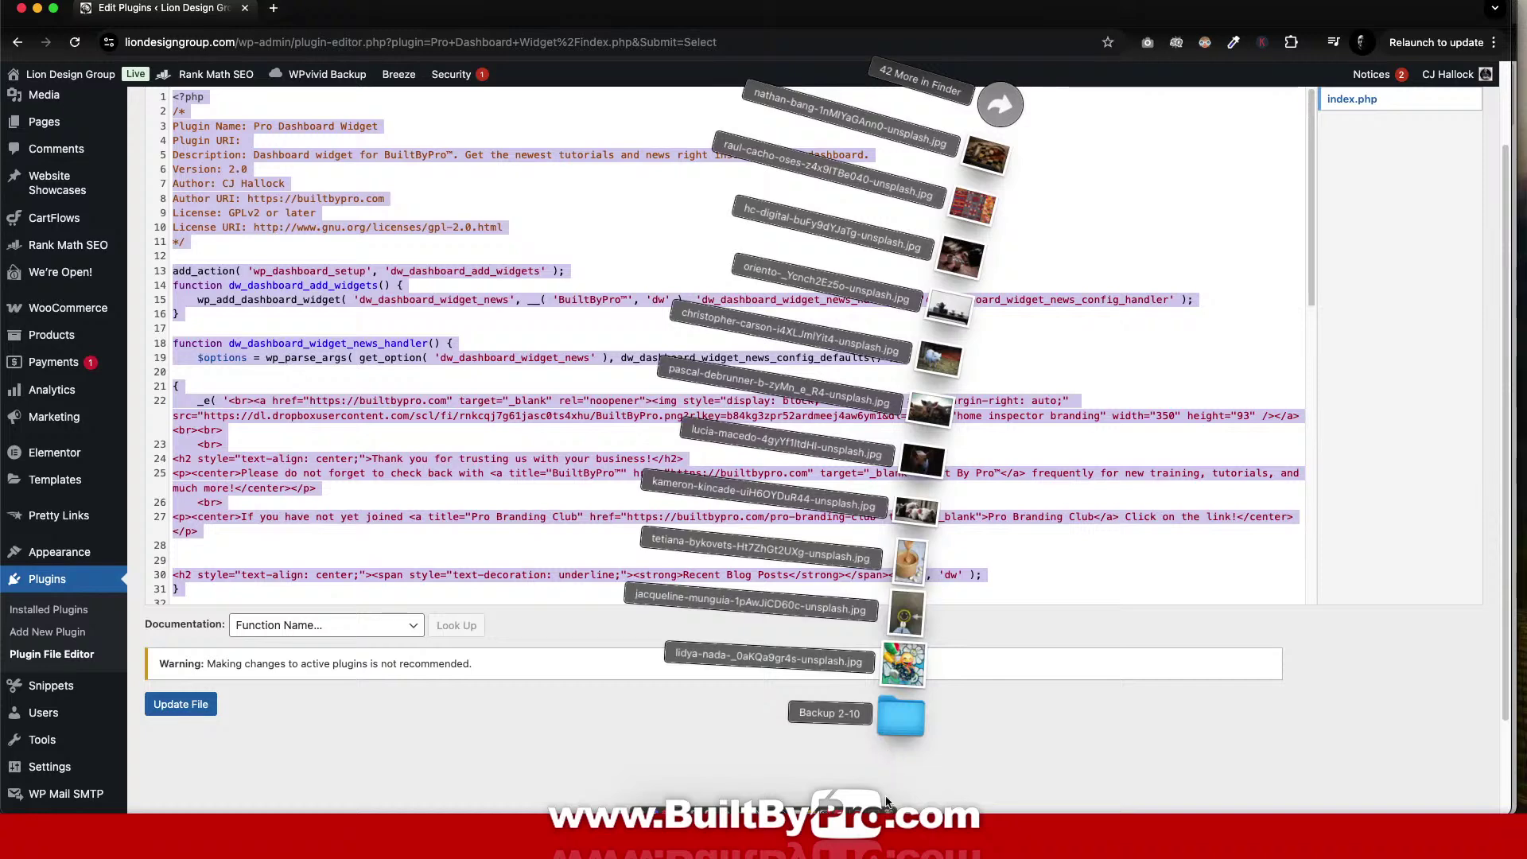
left_click(875, 791)
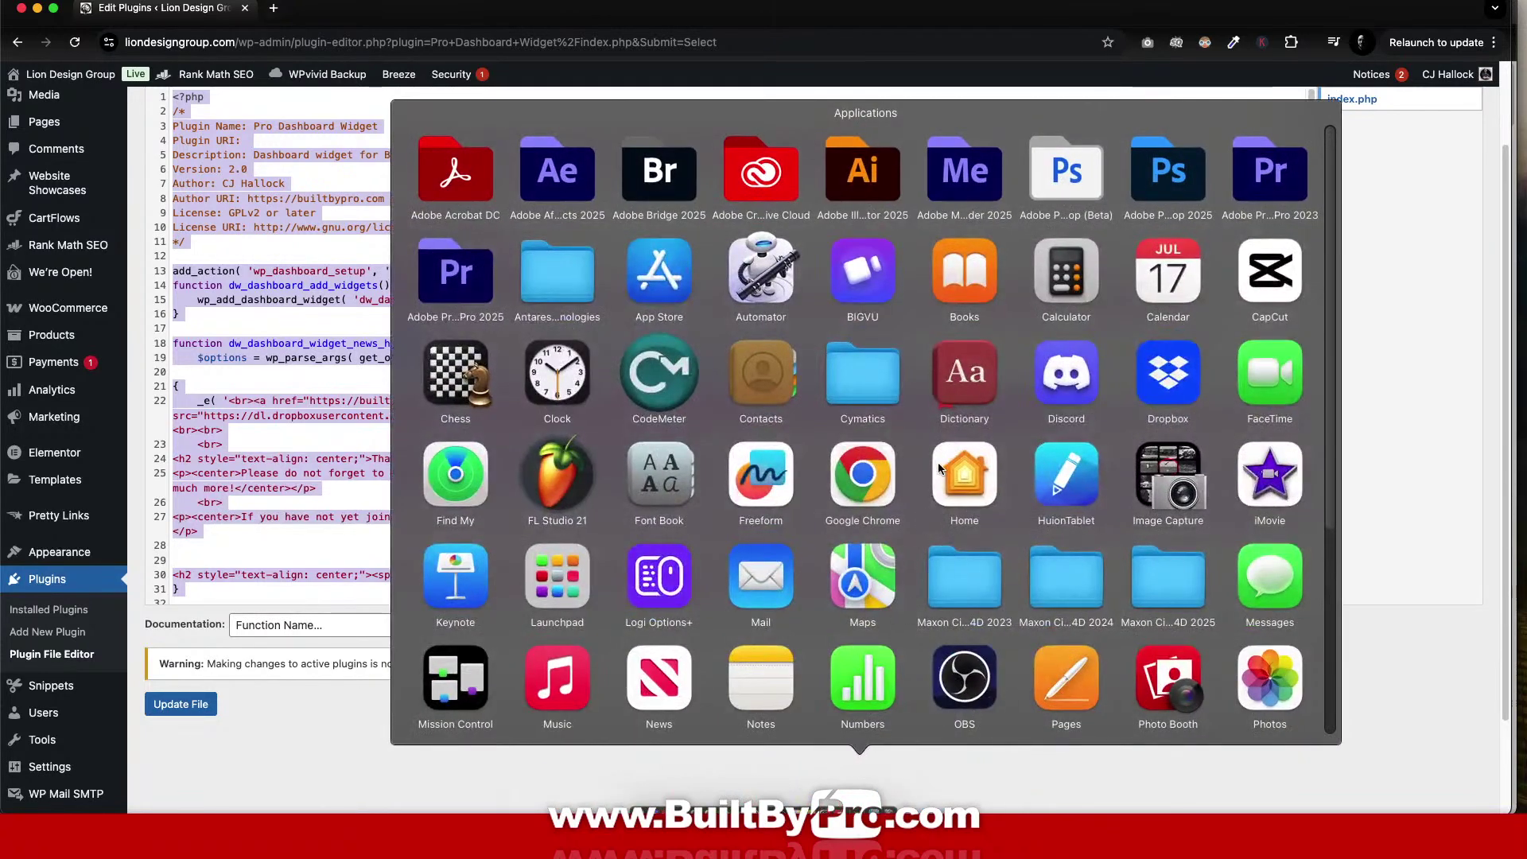
scroll(1183, 572, "down", 5)
left_click(1183, 572)
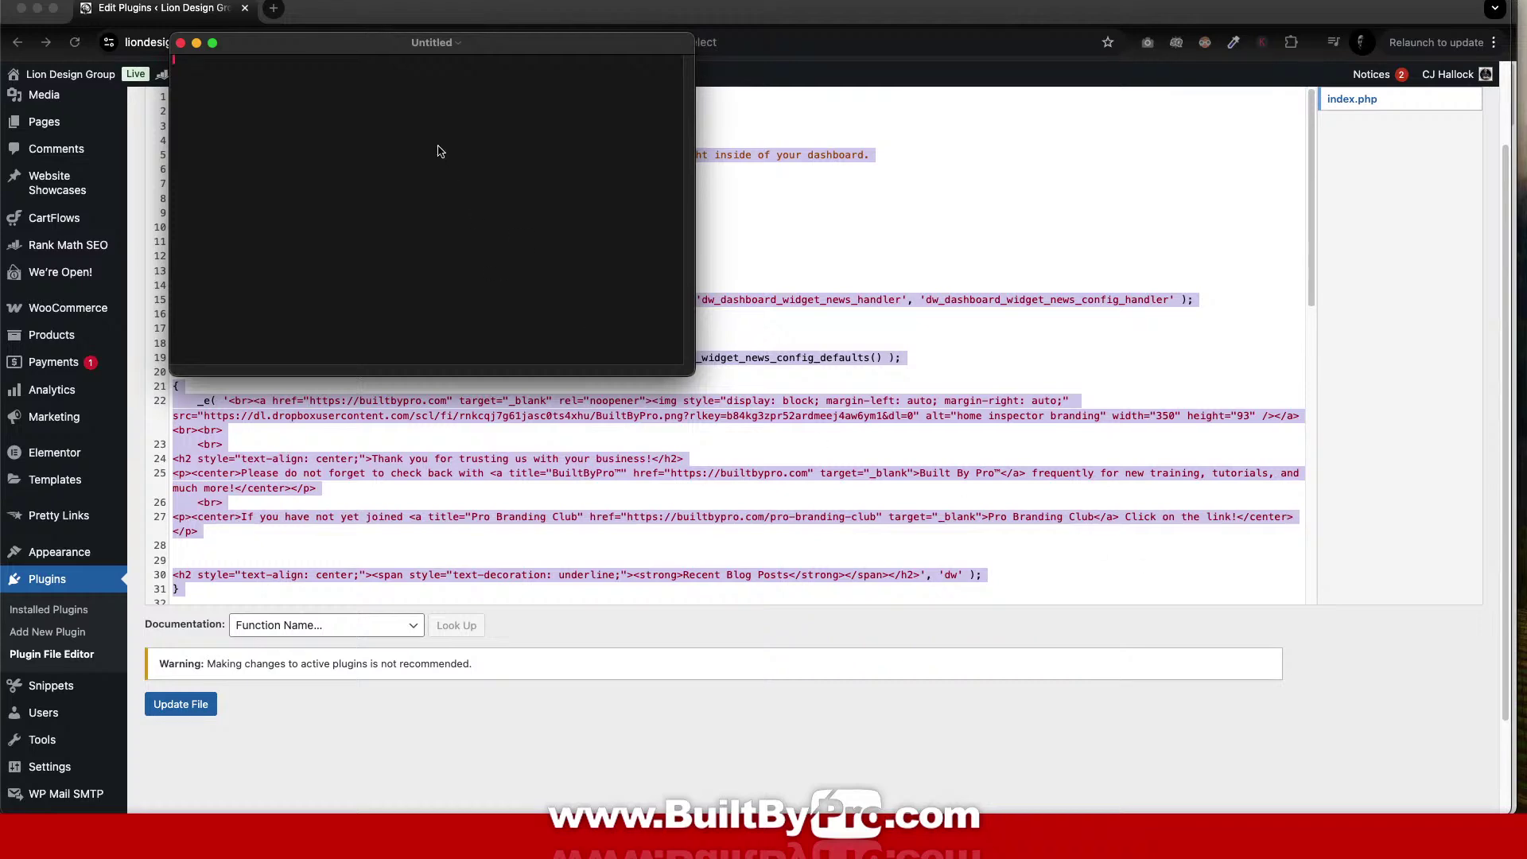
key("super+v")
scroll(475, 148, "up", 10)
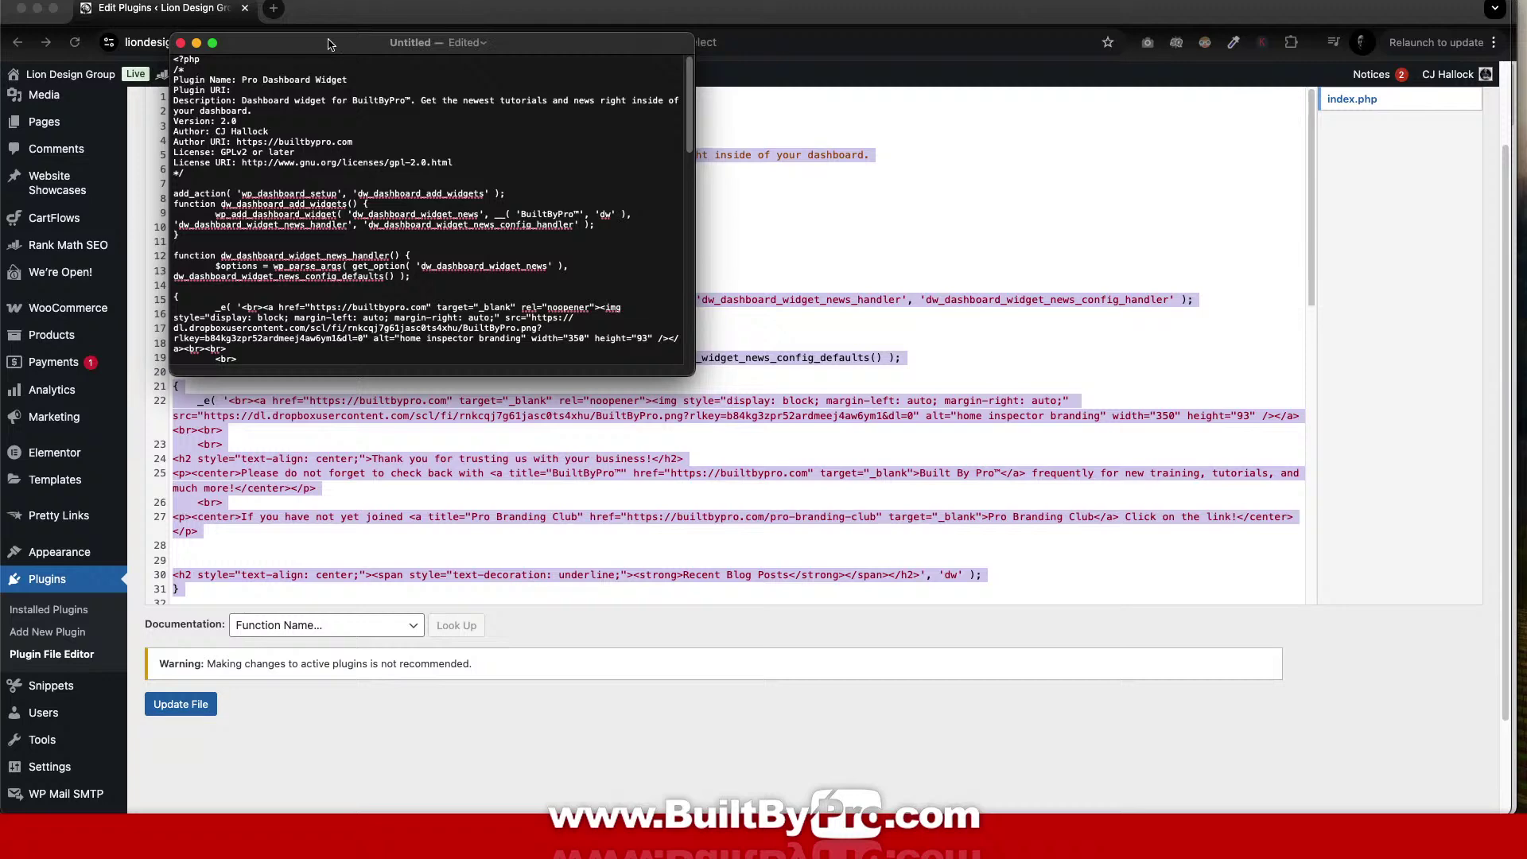
left_click_drag(329, 44, 878, 133)
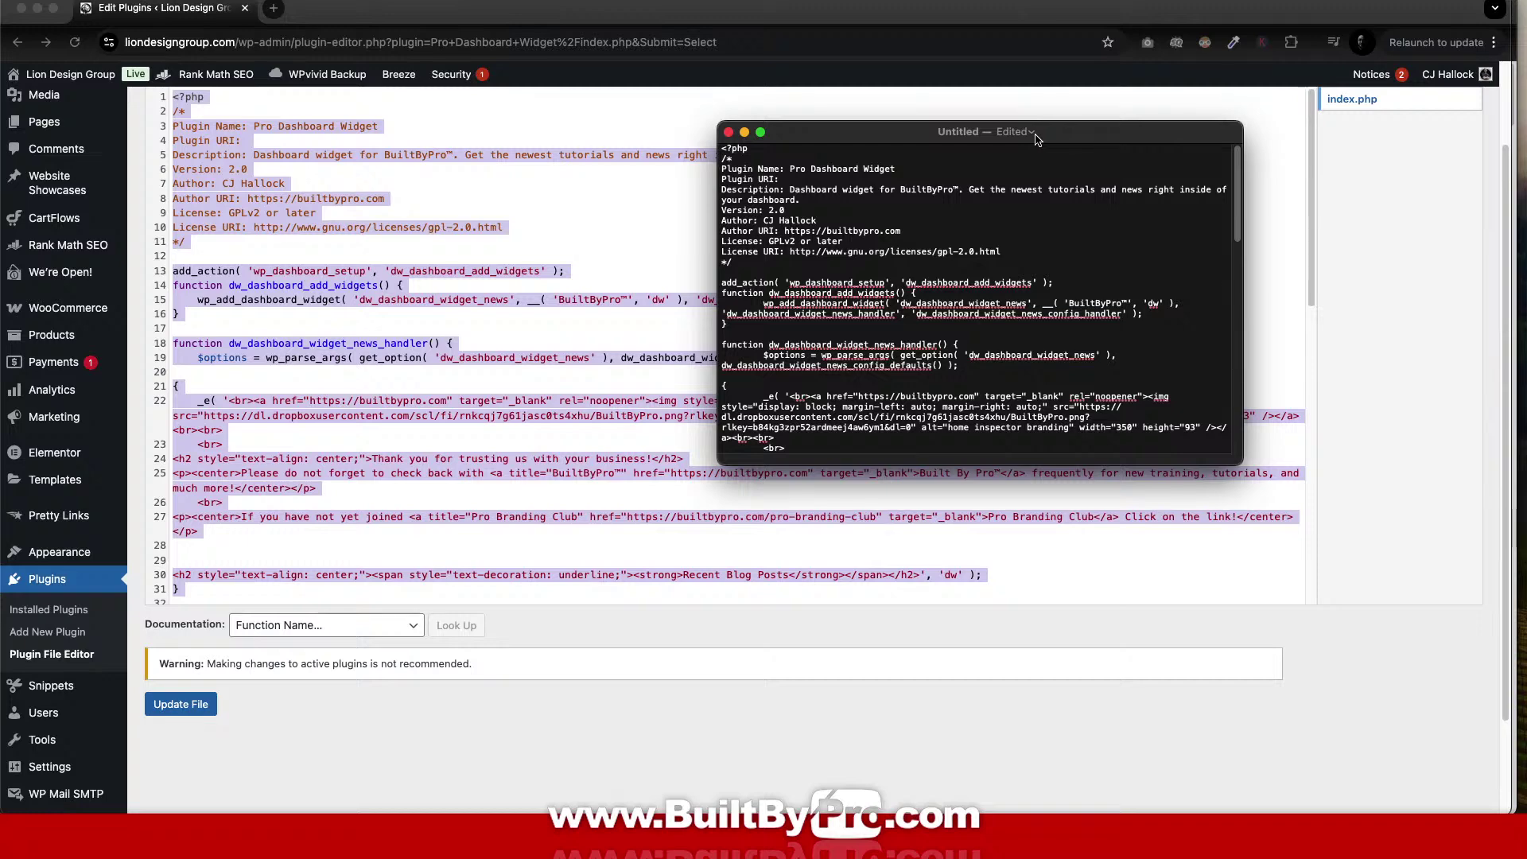
Enter the document name as the lowercase, hyphenated pro-dashboard-widget.
left_click(1032, 133)
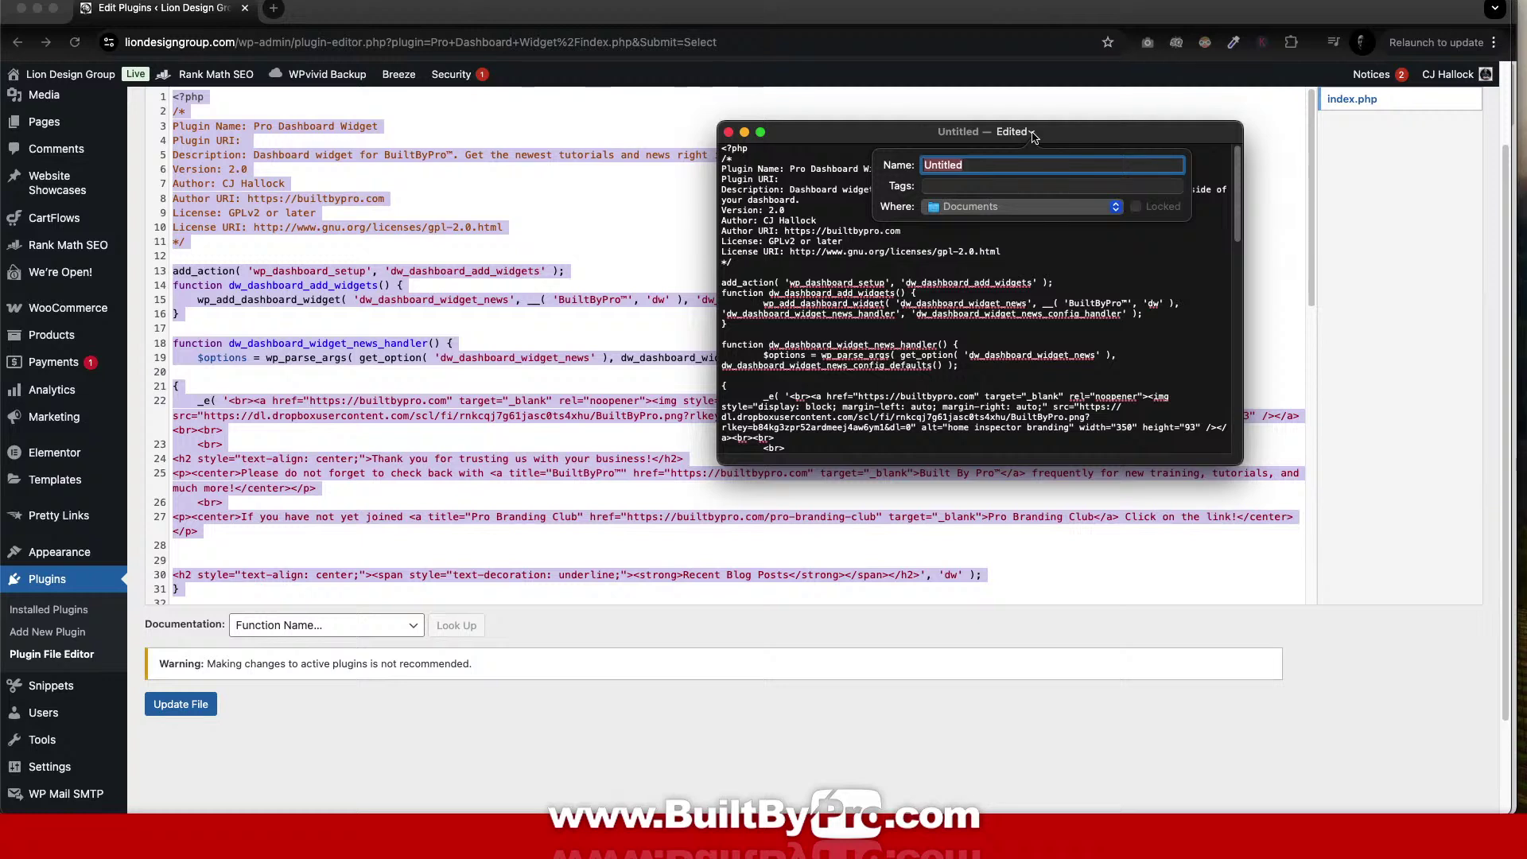
type("Pro Dashboar")
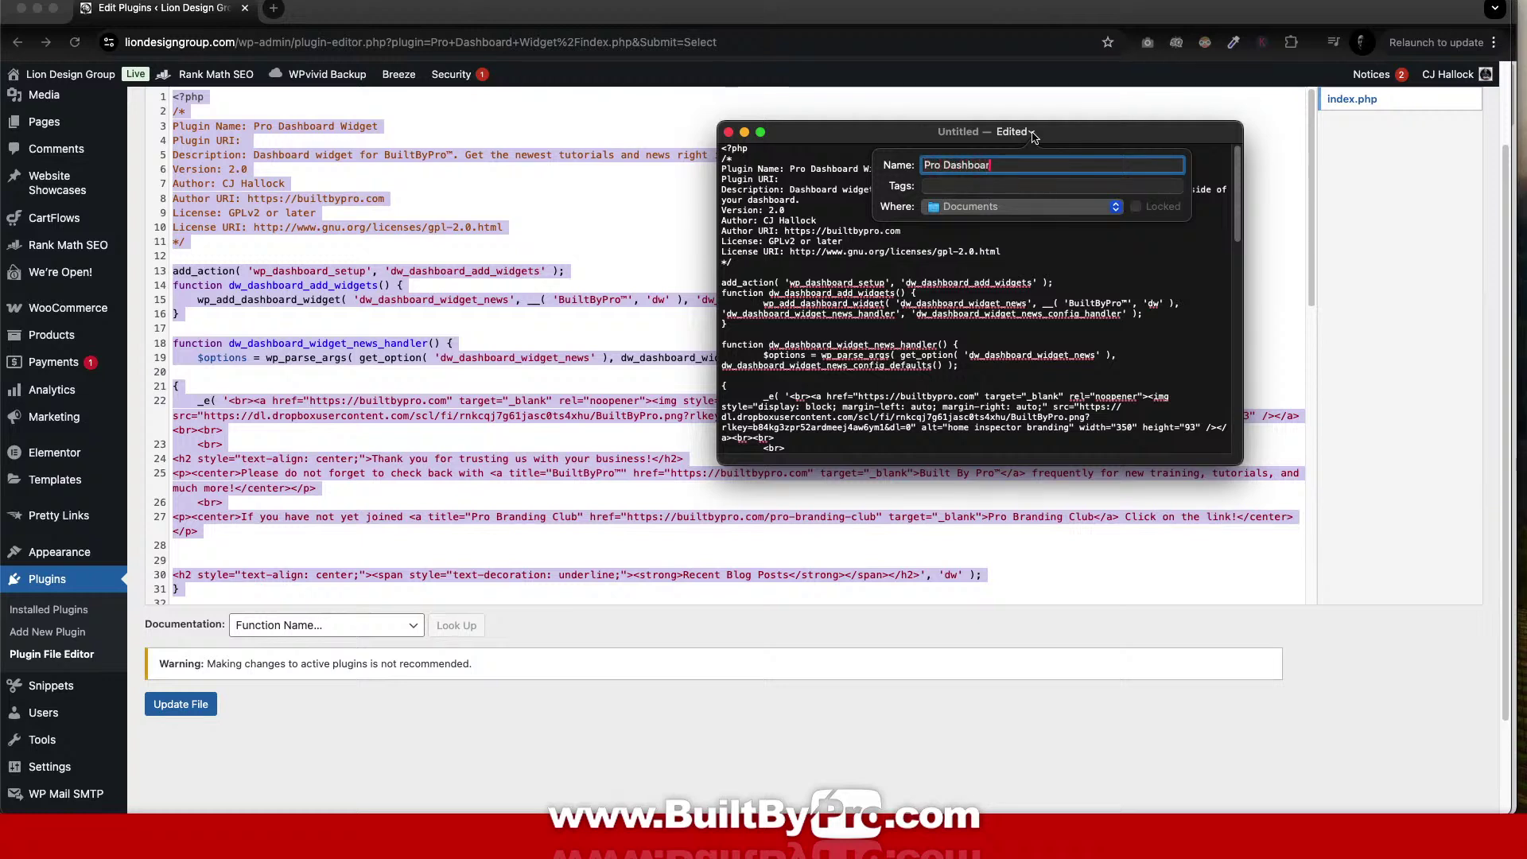
type("d Widget.")
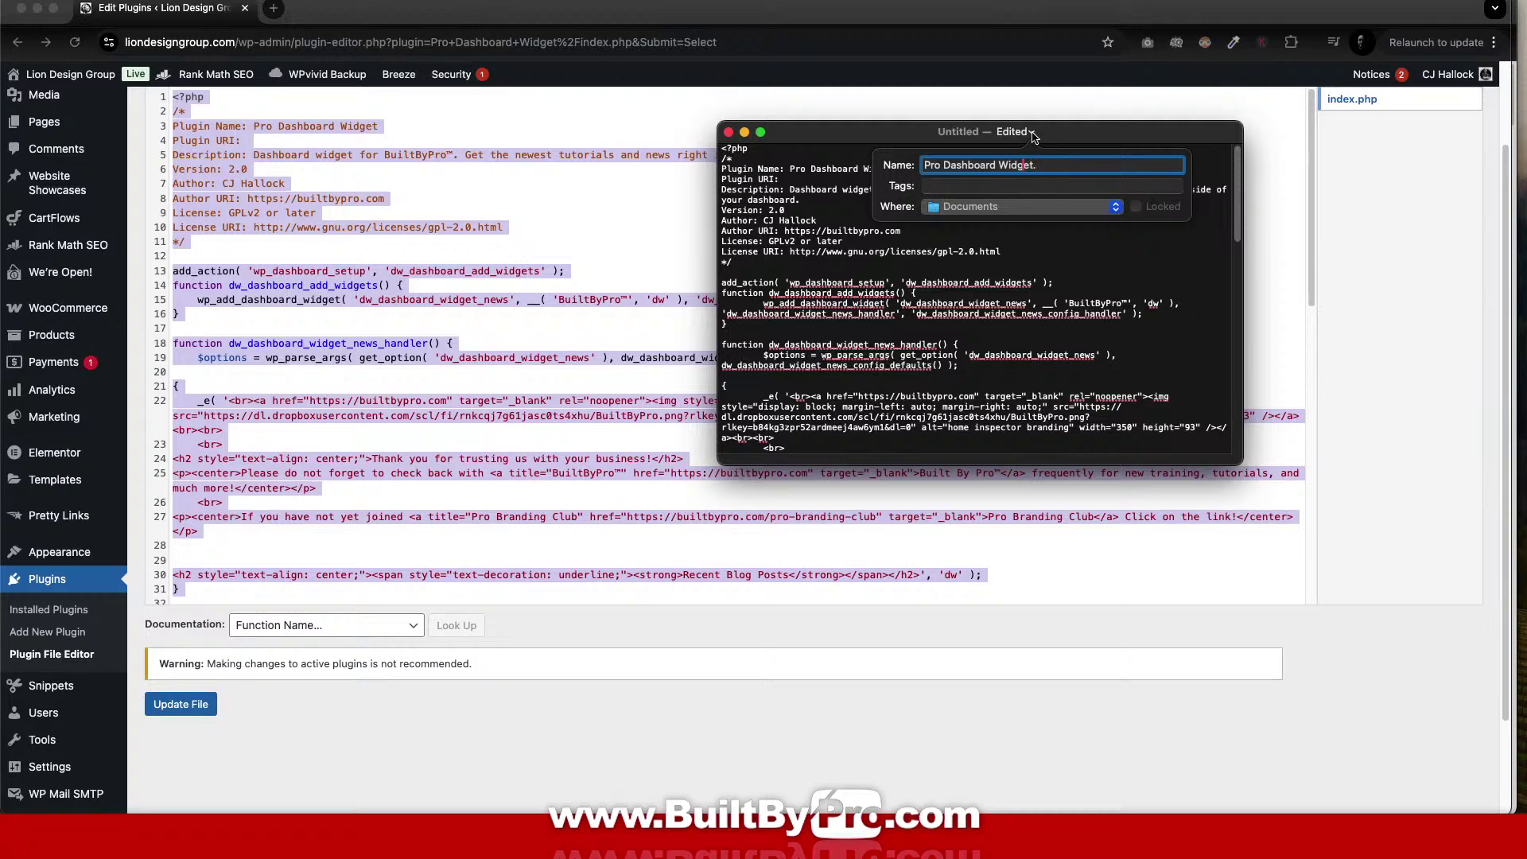
key("BackSpace")
type("w")
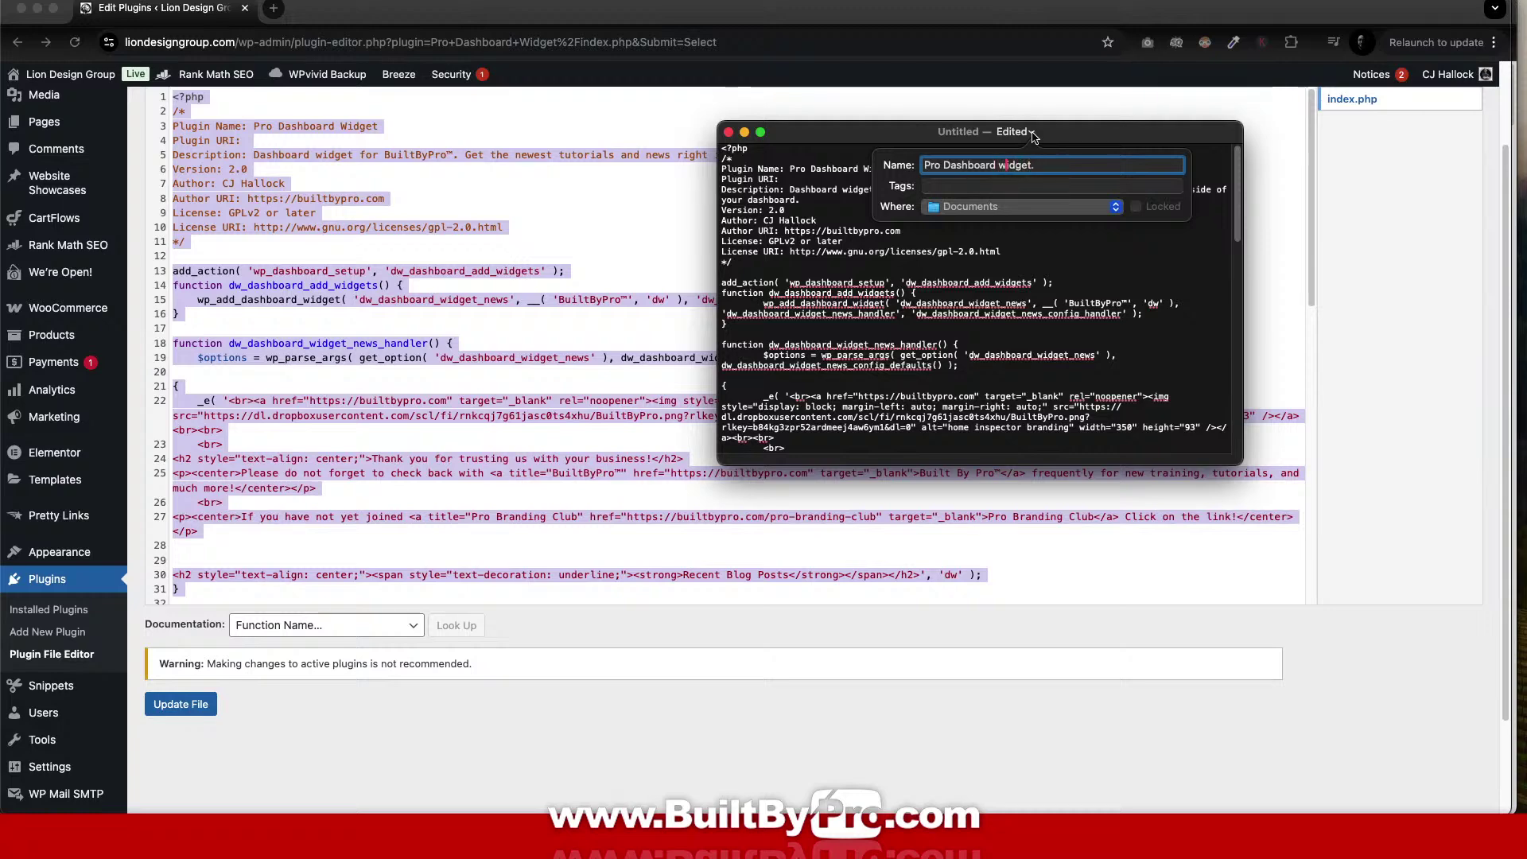
key("Left")
key("Left")
key("Left")
key("Left")
key("BackSpace")
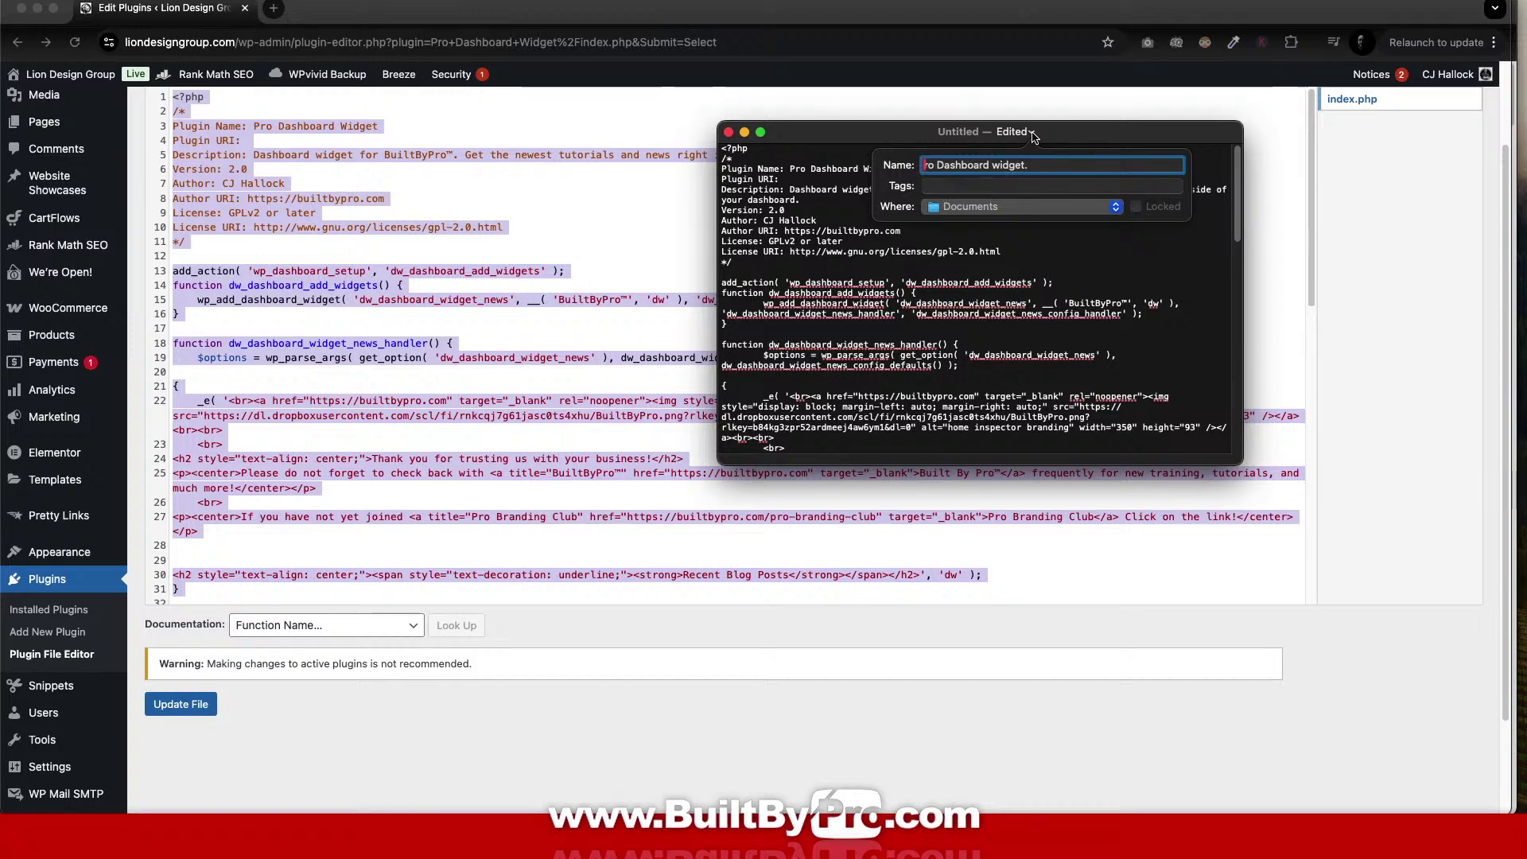
type("p")
key("Right")
key("Right")
key("Right")
key("Right")
key("BackSpace")
key("BackSpace")
type("d")
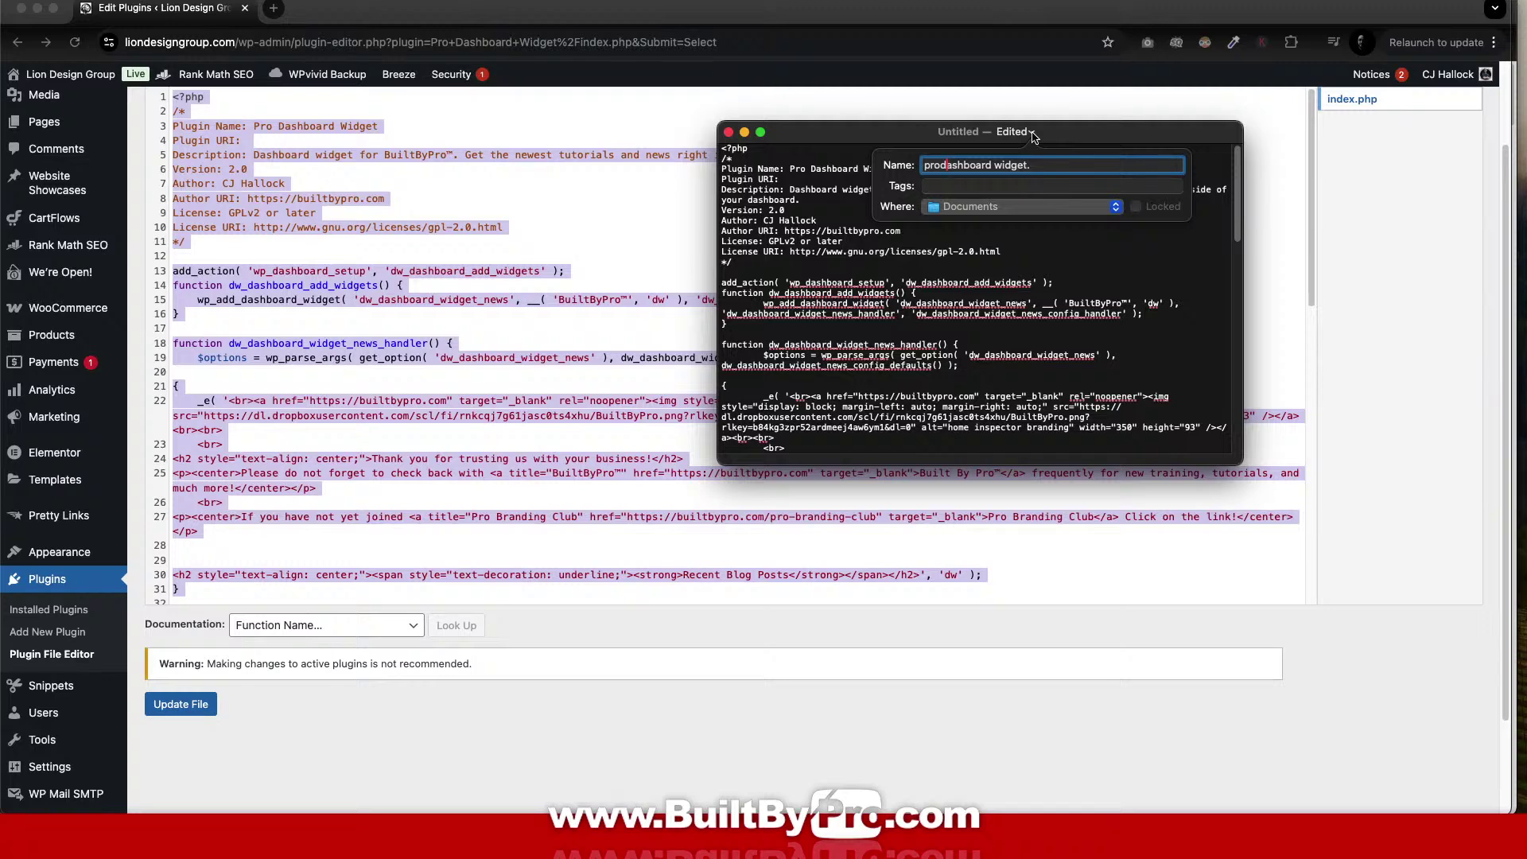
type("-")
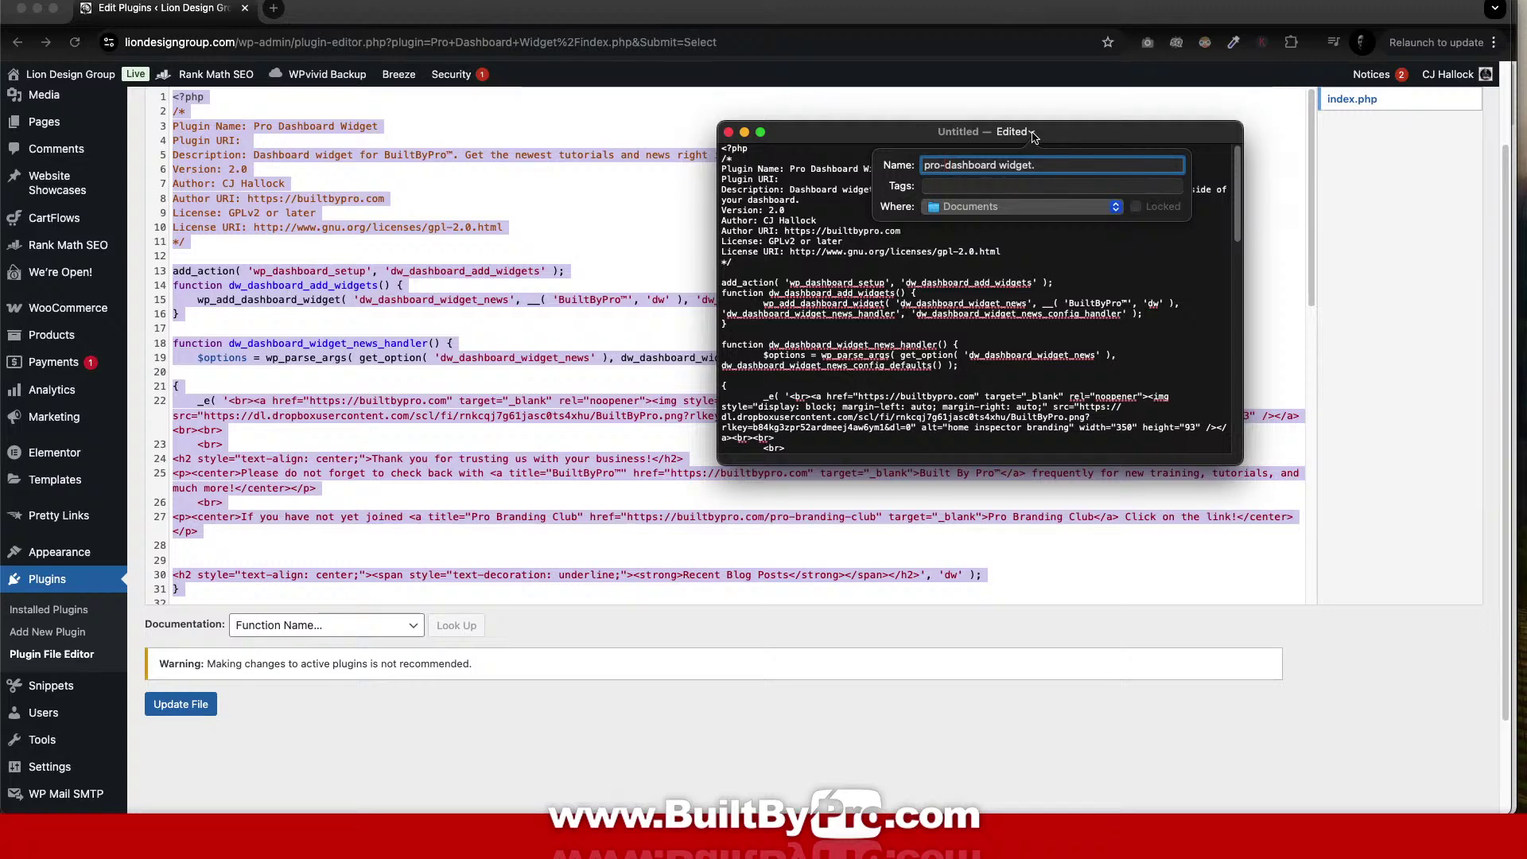
Change the file name to index.php and show the list of save locations.
left_click(1000, 166)
key("BackSpace")
type("-")
type("php")
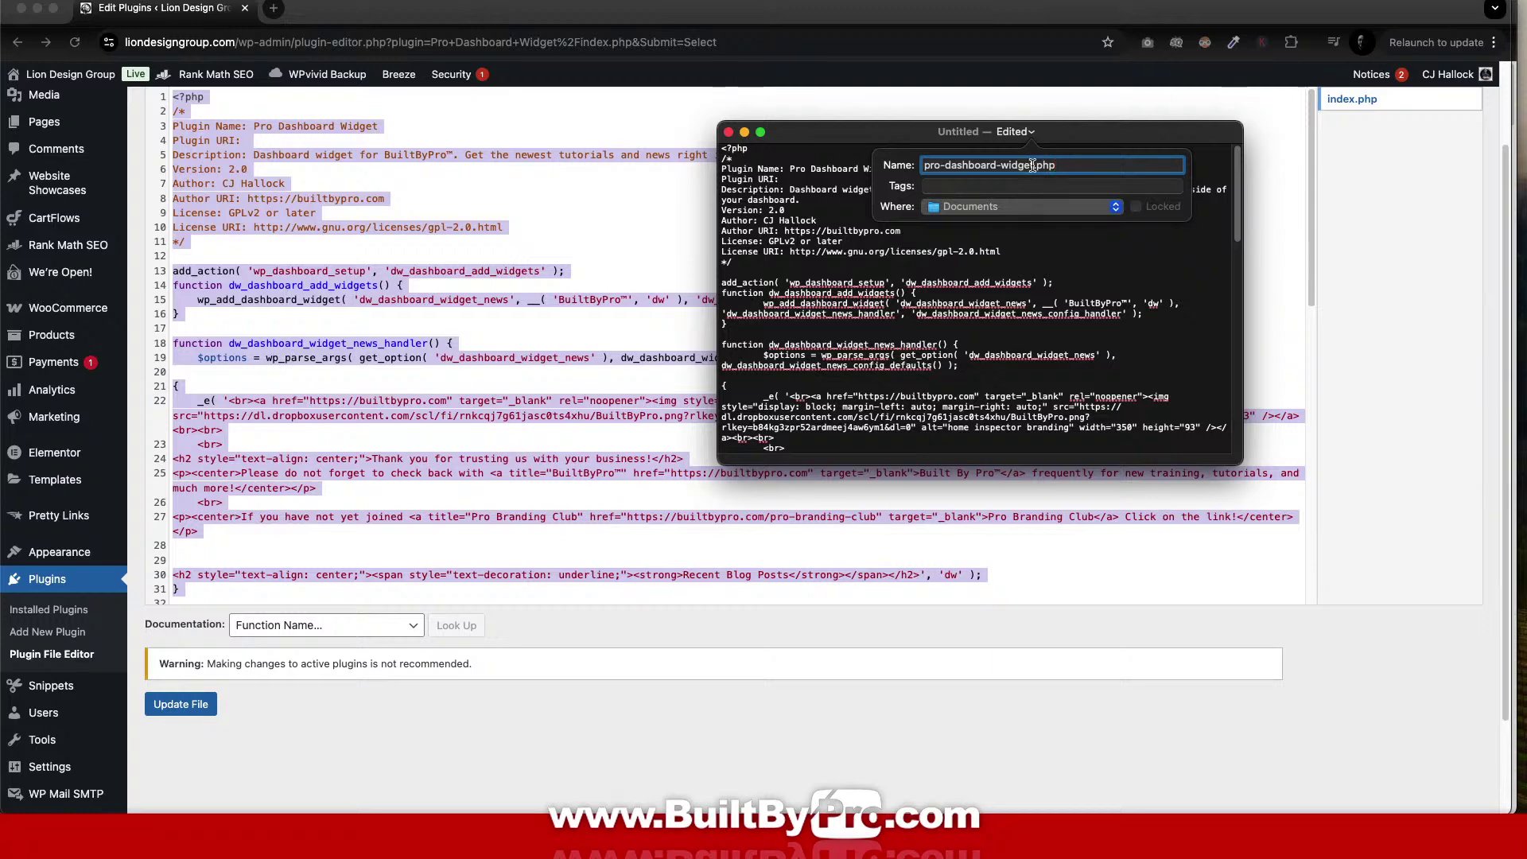
left_click_drag(1033, 165, 907, 162)
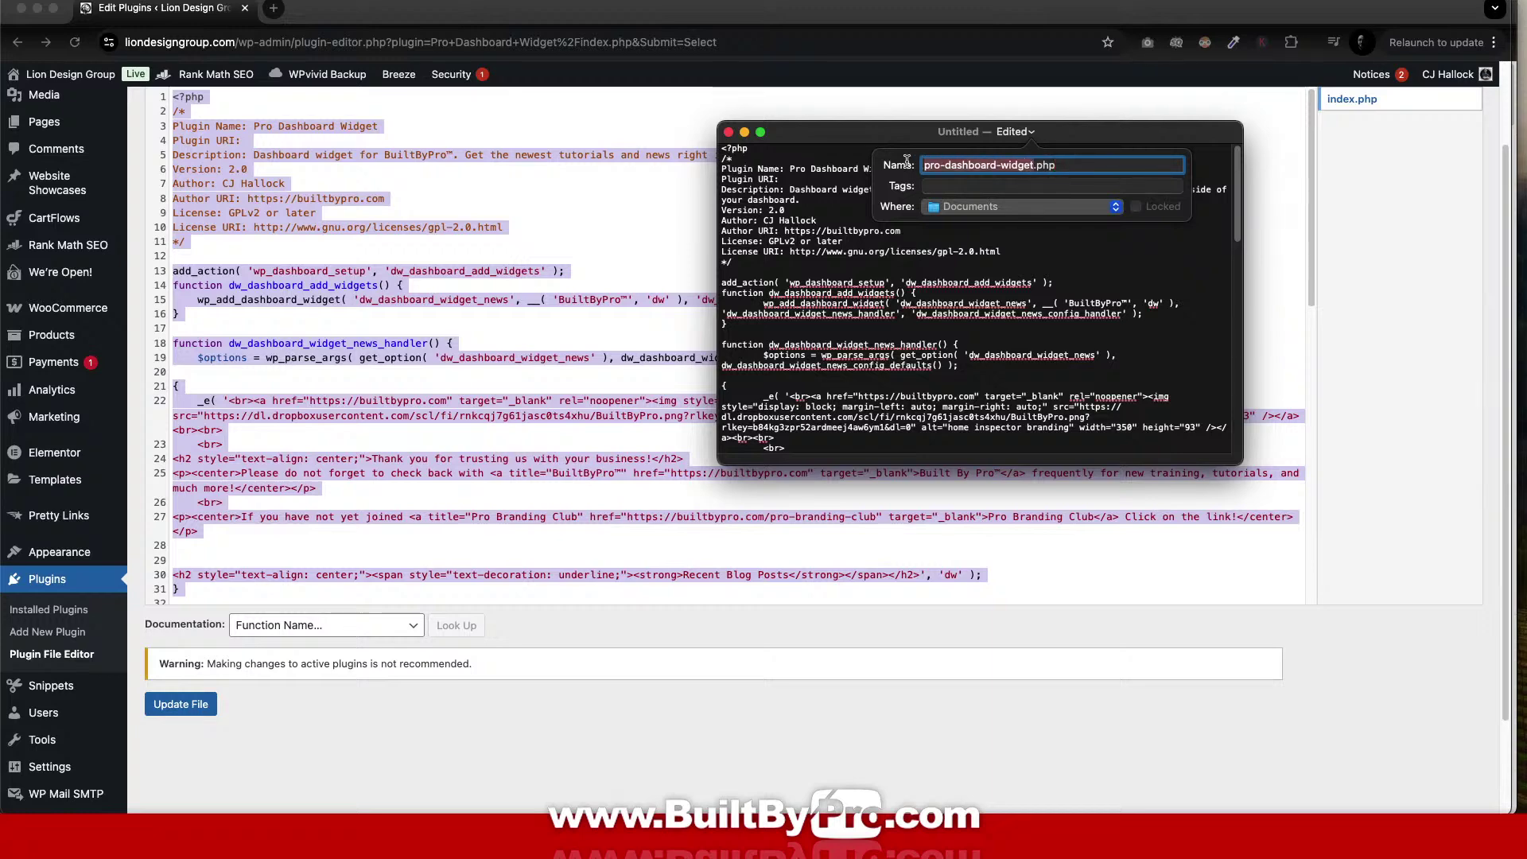
type("index")
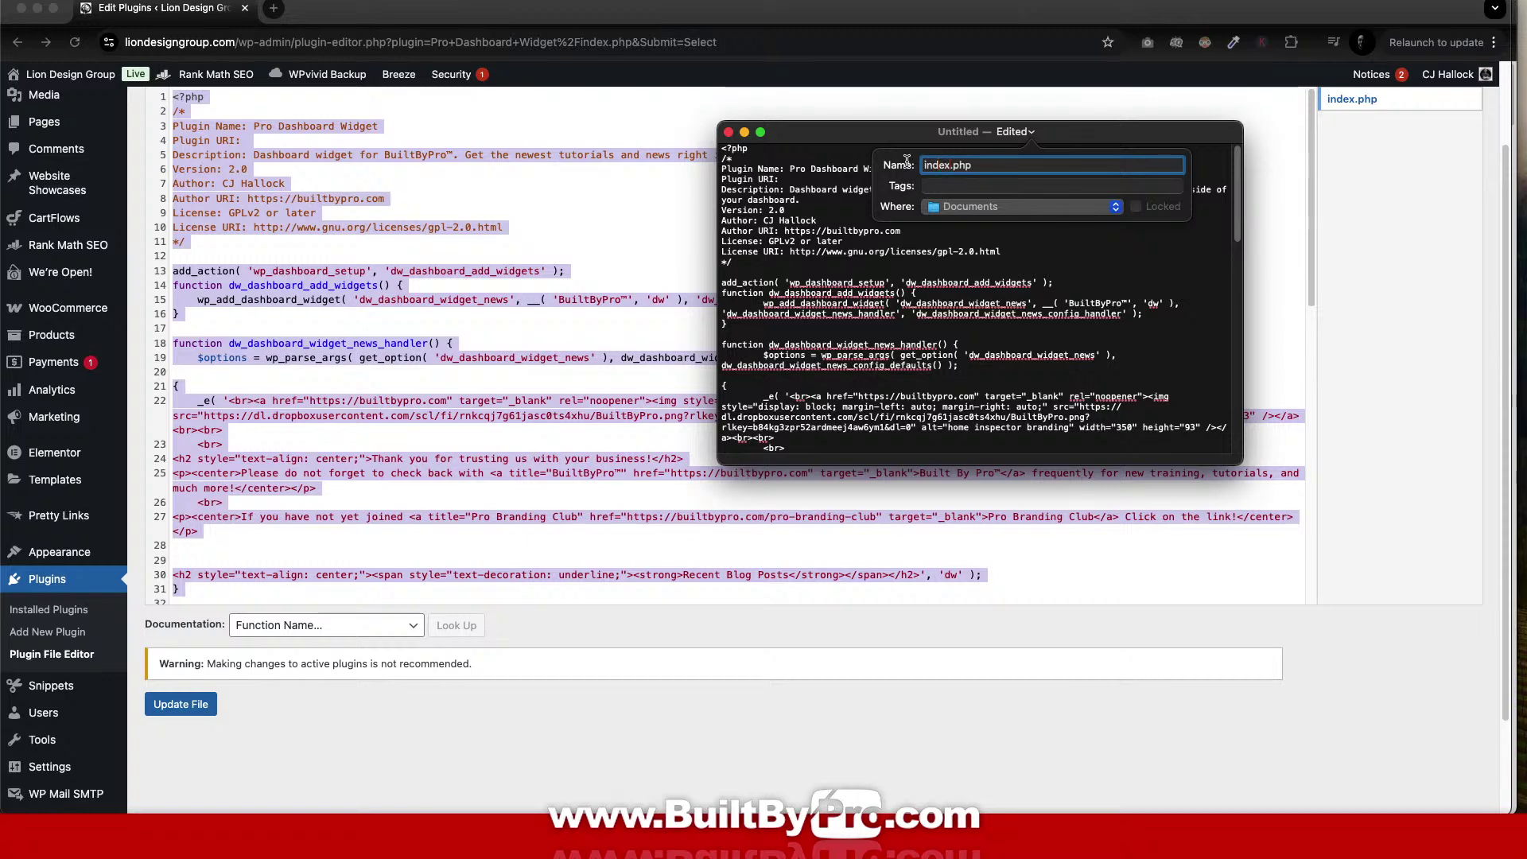
left_click(1117, 211)
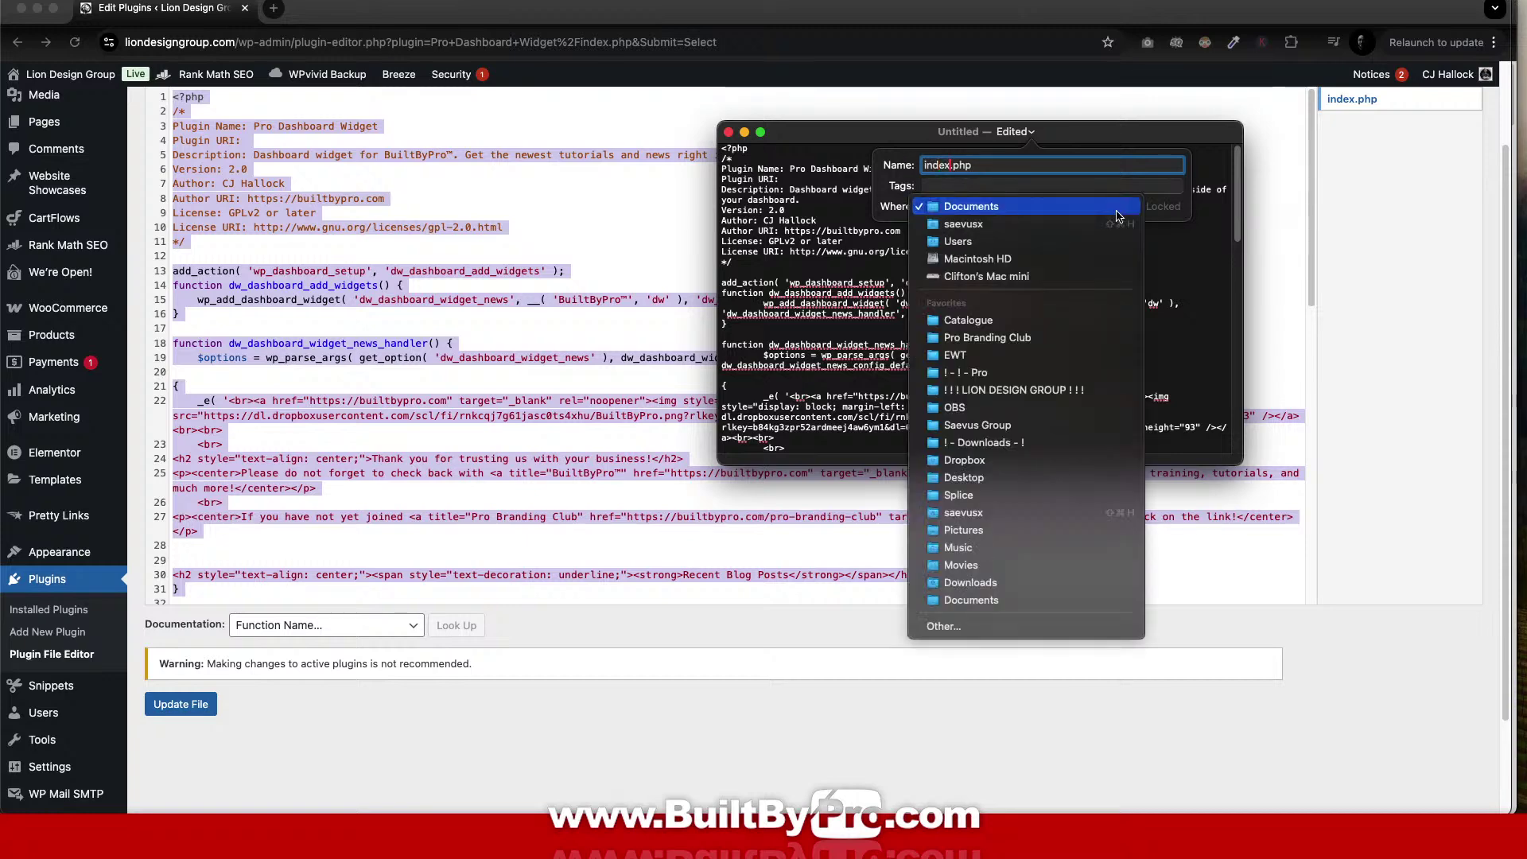
Browse to Pro Branding Club and create a Pro Exclusive Plugins folder there.
left_click(960, 629)
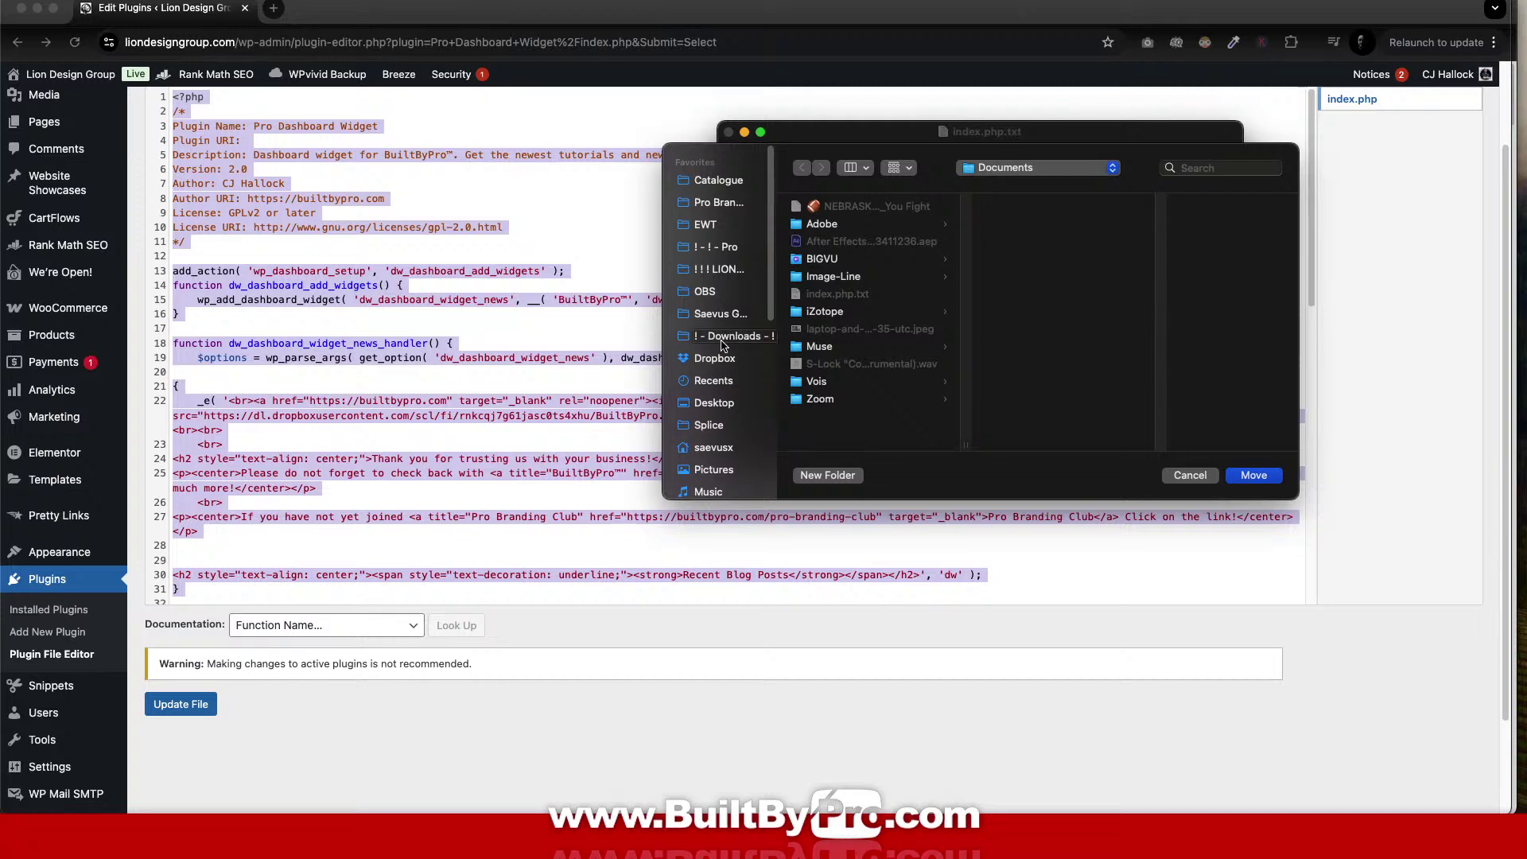
left_click(722, 252)
left_click(724, 204)
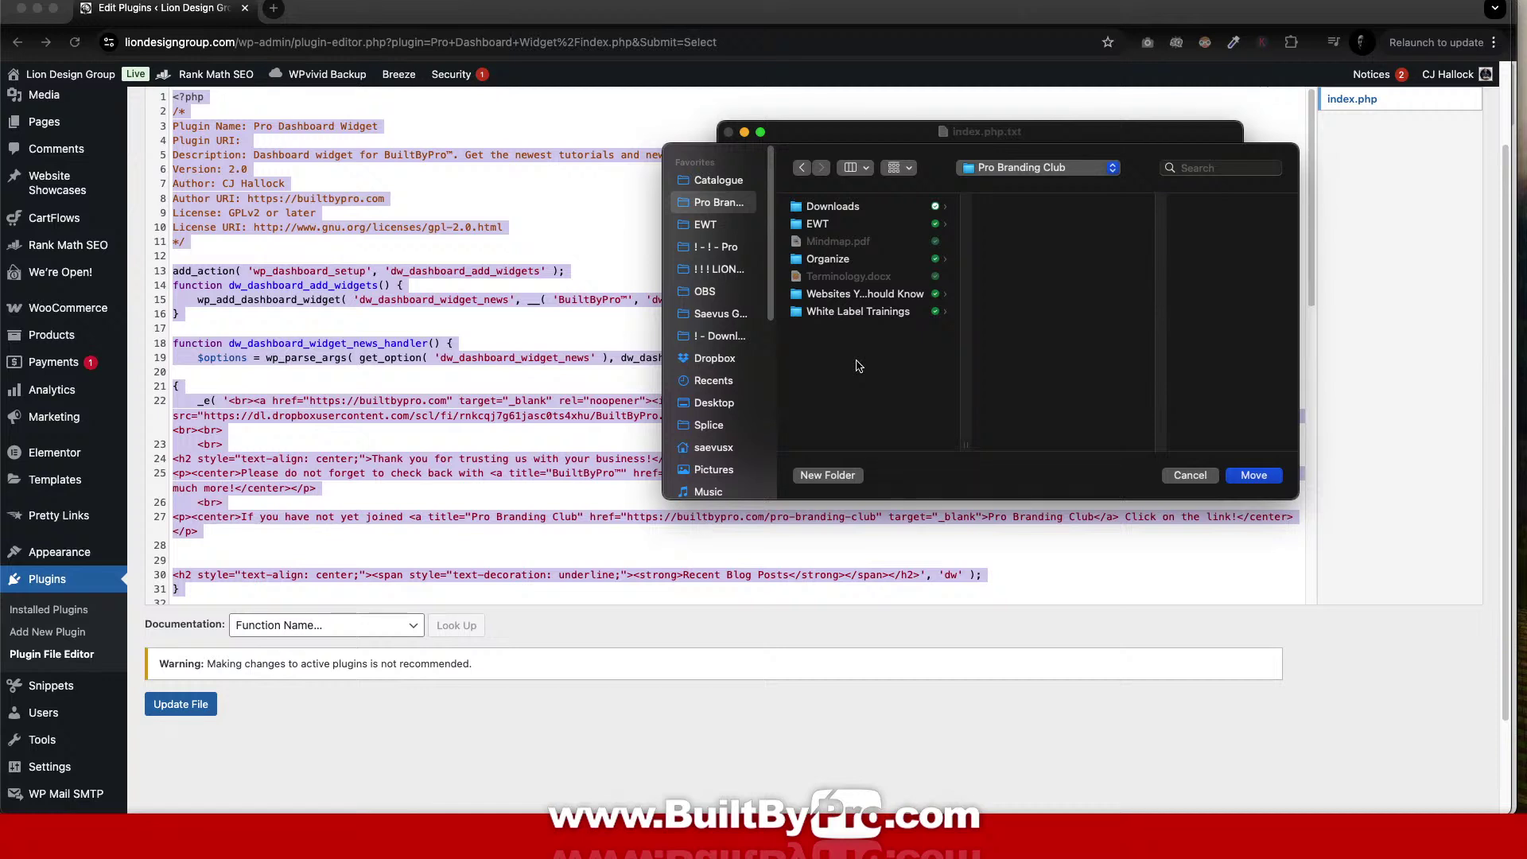
left_click(841, 480)
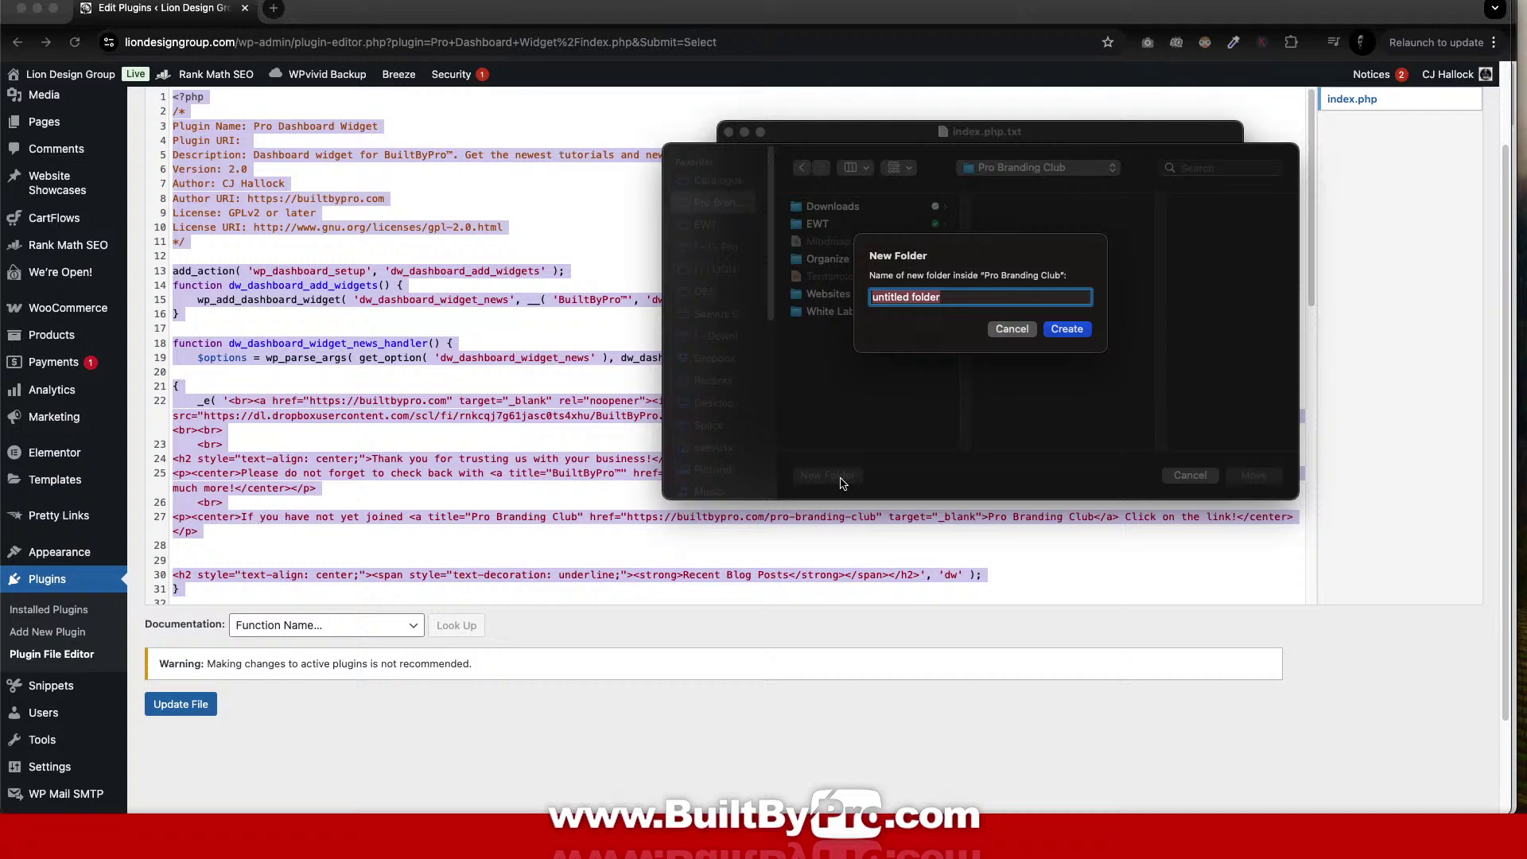
type("P")
key("BackSpace")
key("BackSpace")
key("BackSpace")
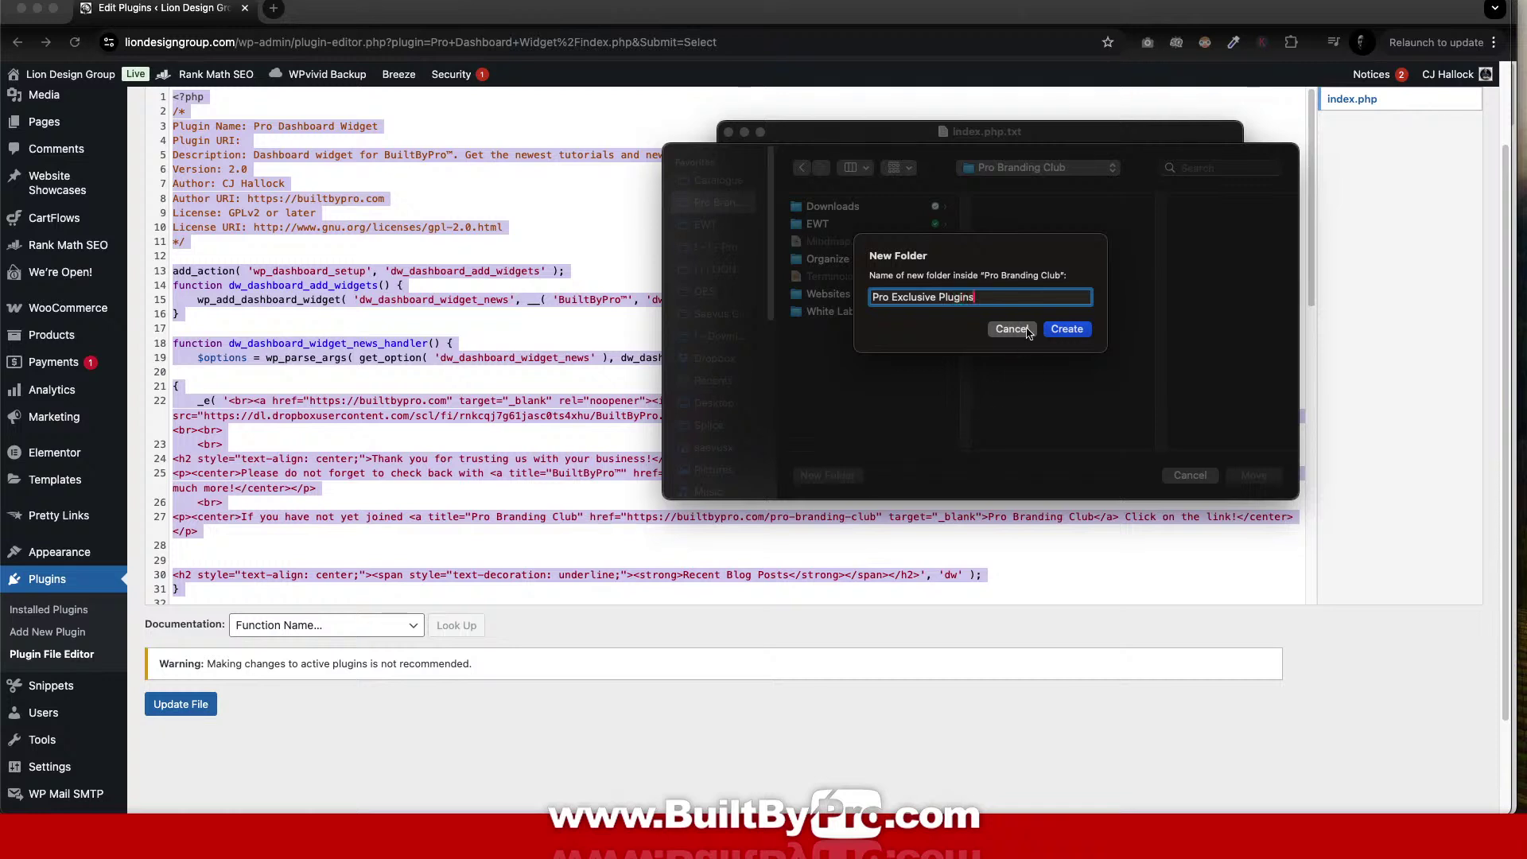
left_click(1066, 329)
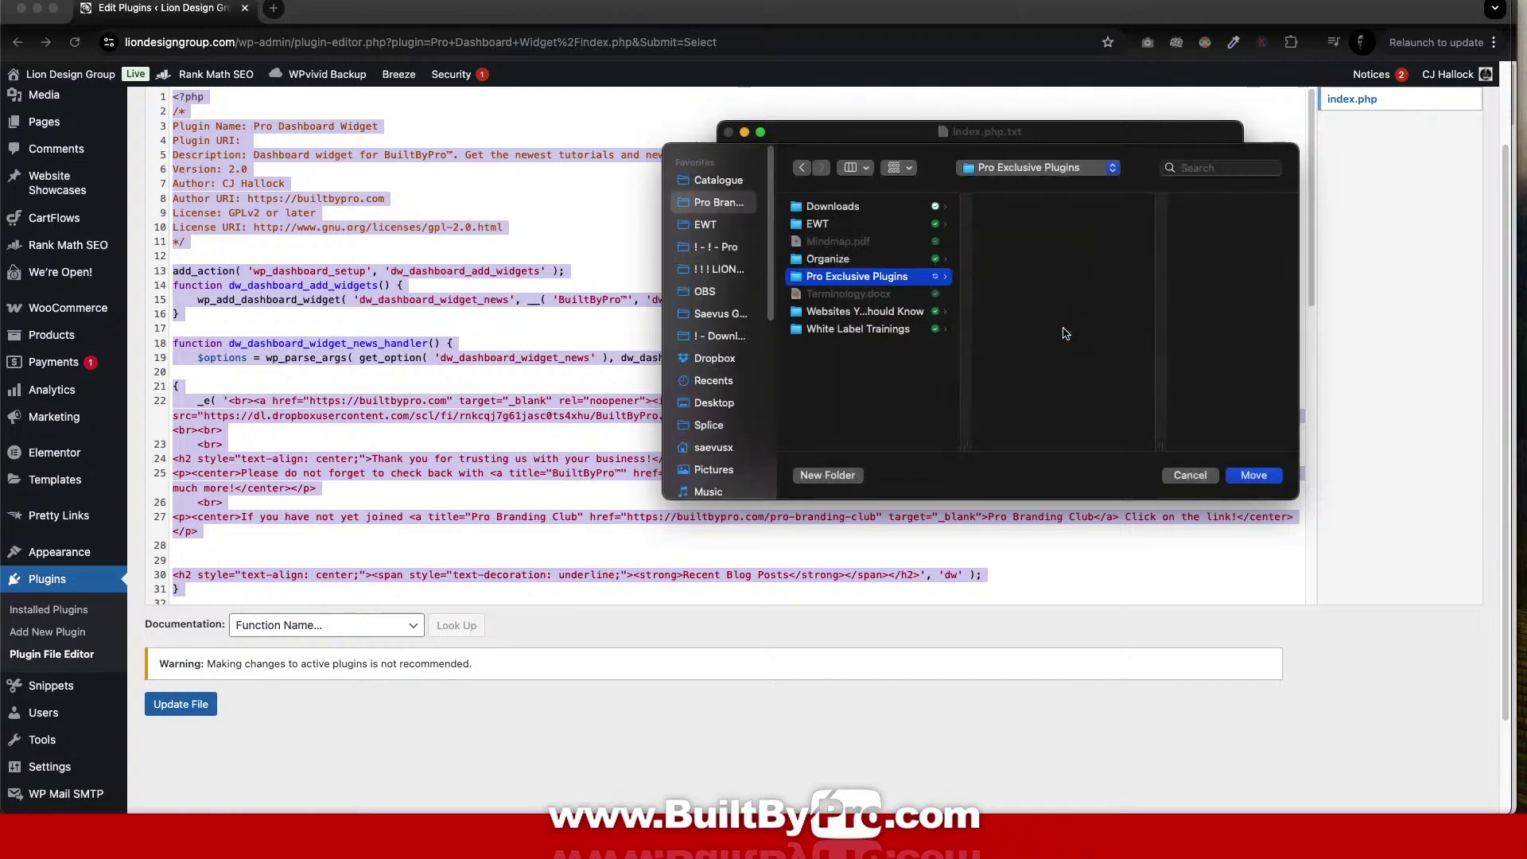
Create a Pro-Dashboard-Widget folder inside it and save the document there.
left_click(855, 476)
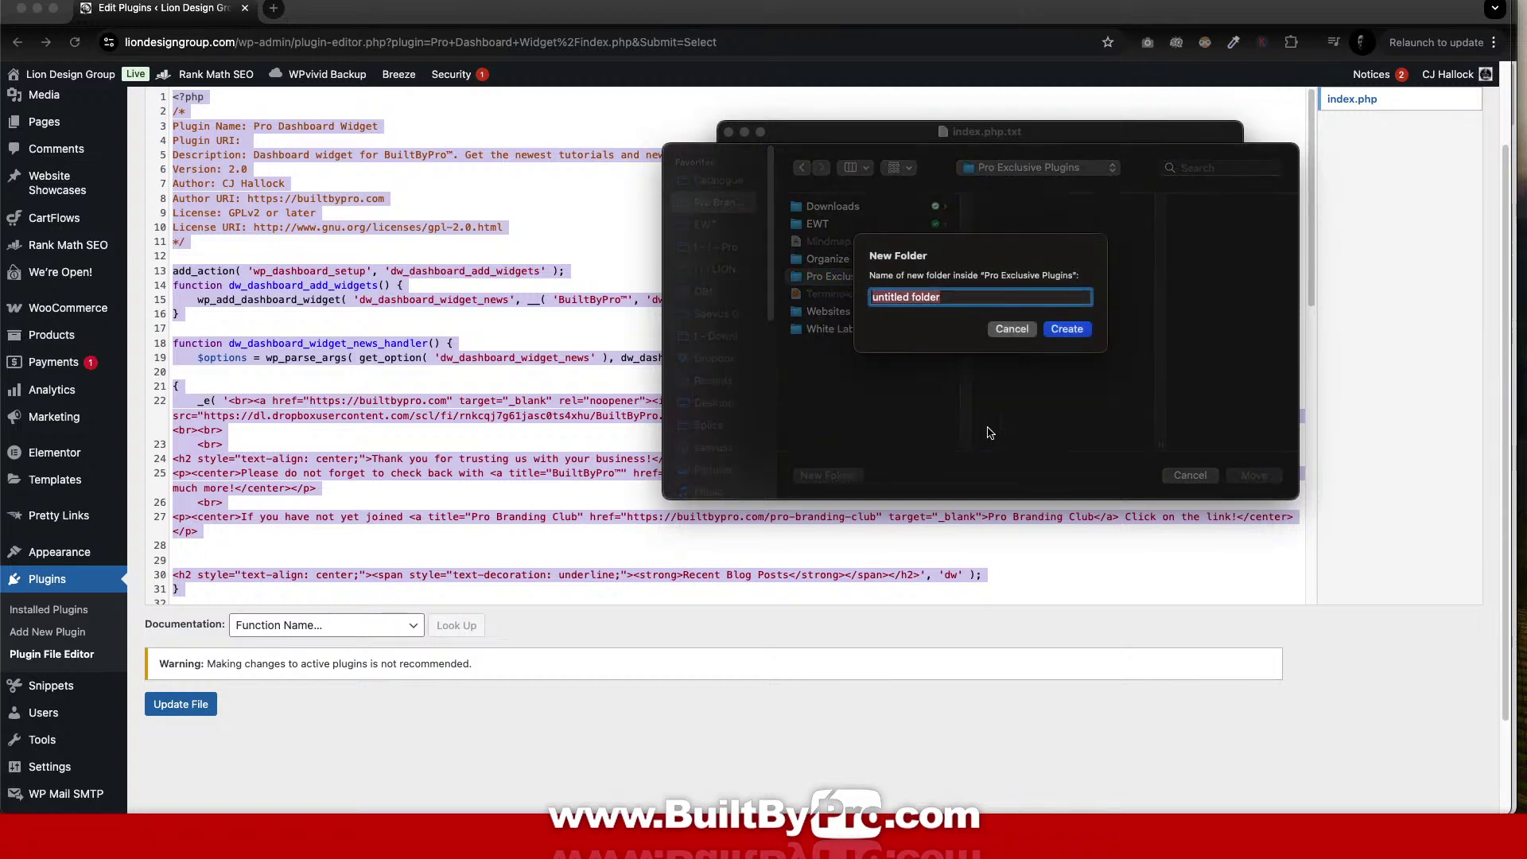
type("Pro")
type("-Dashboard-Widget")
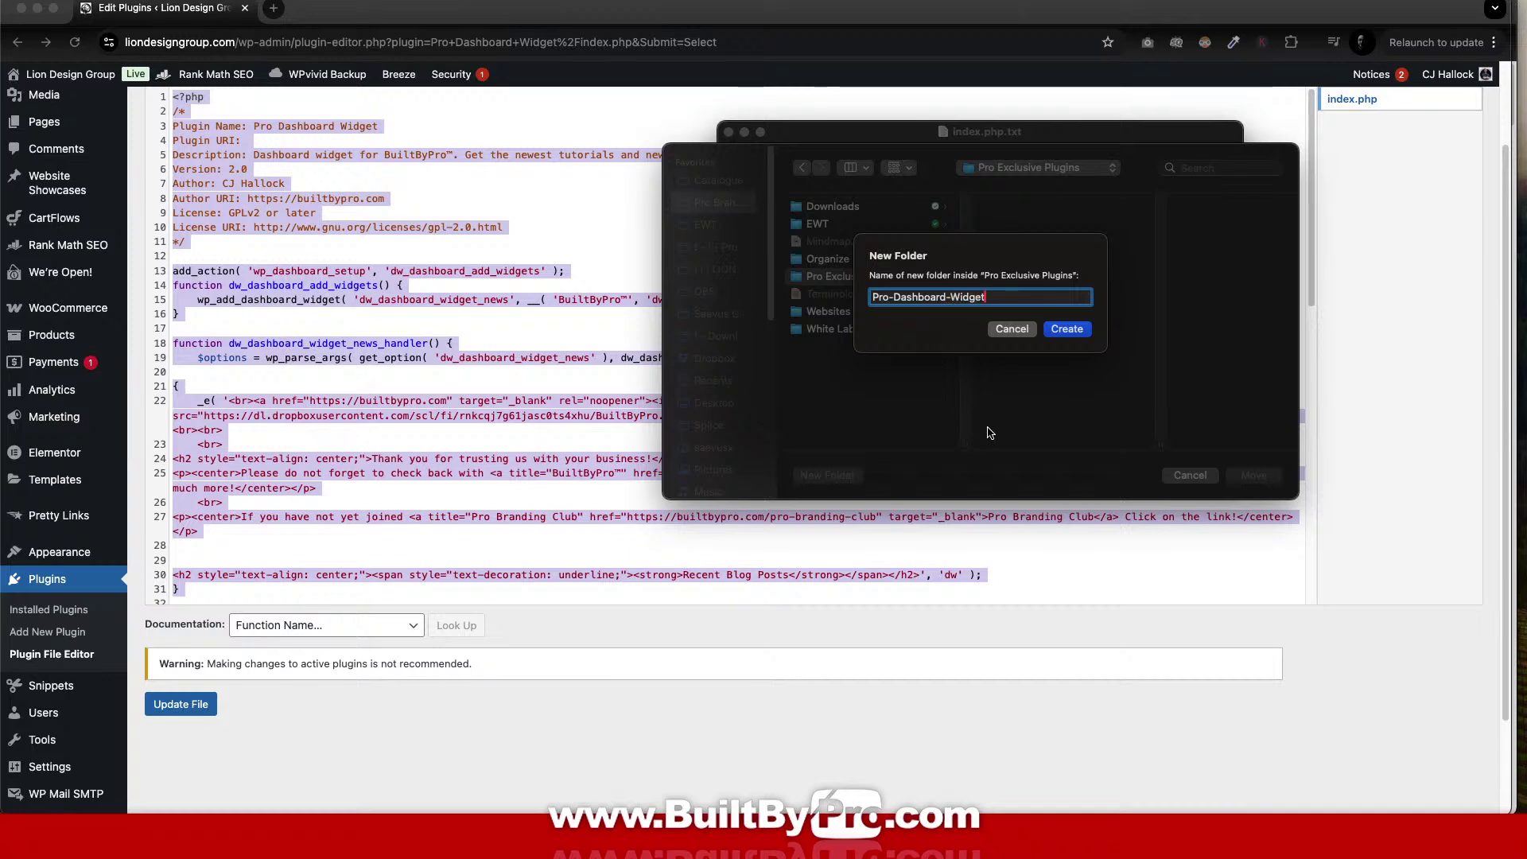
left_click(1066, 328)
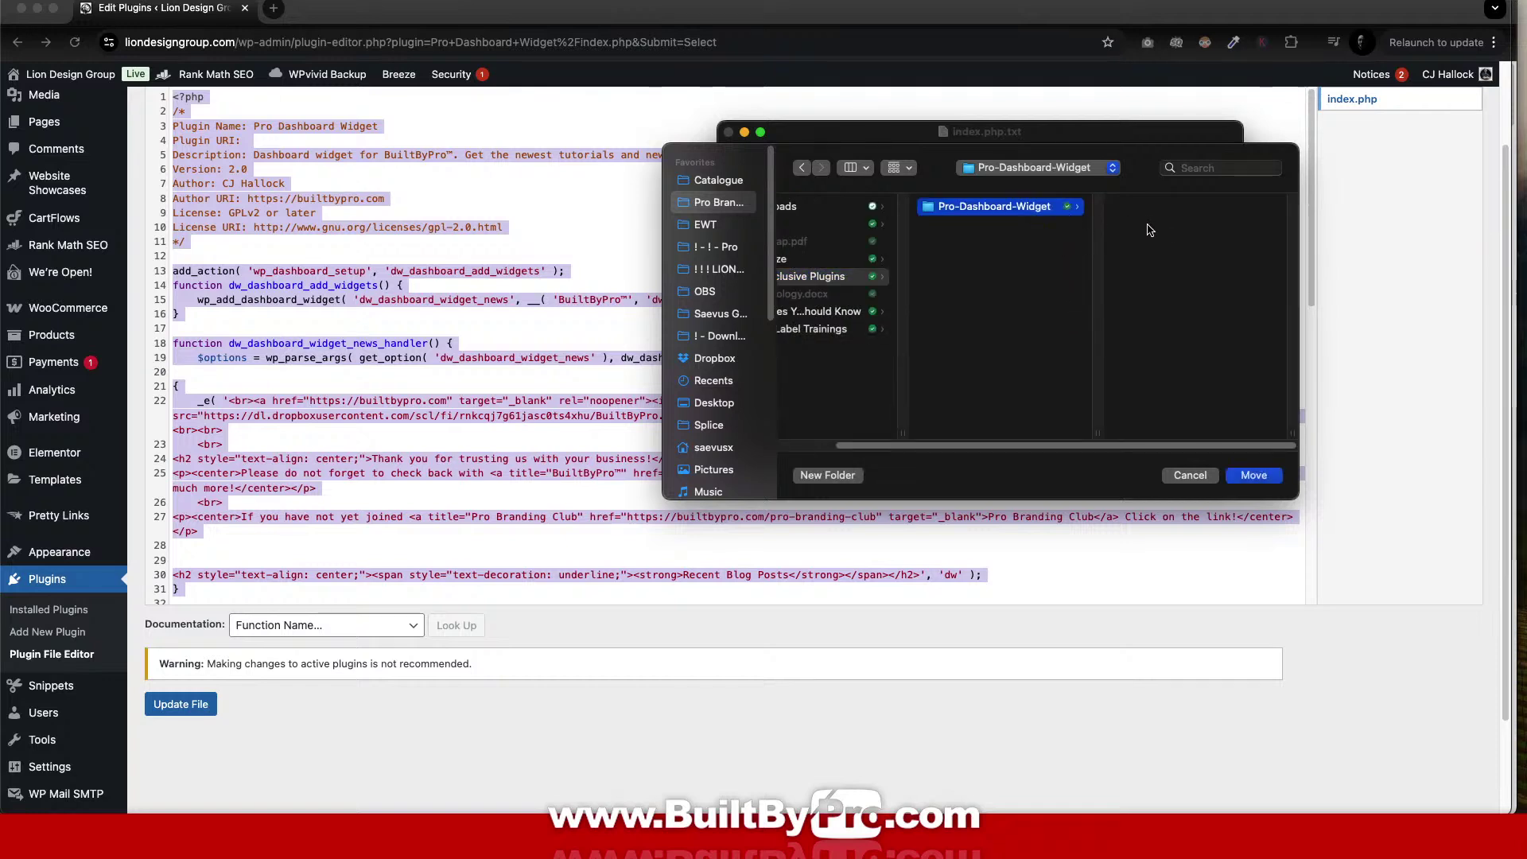
left_click(1254, 475)
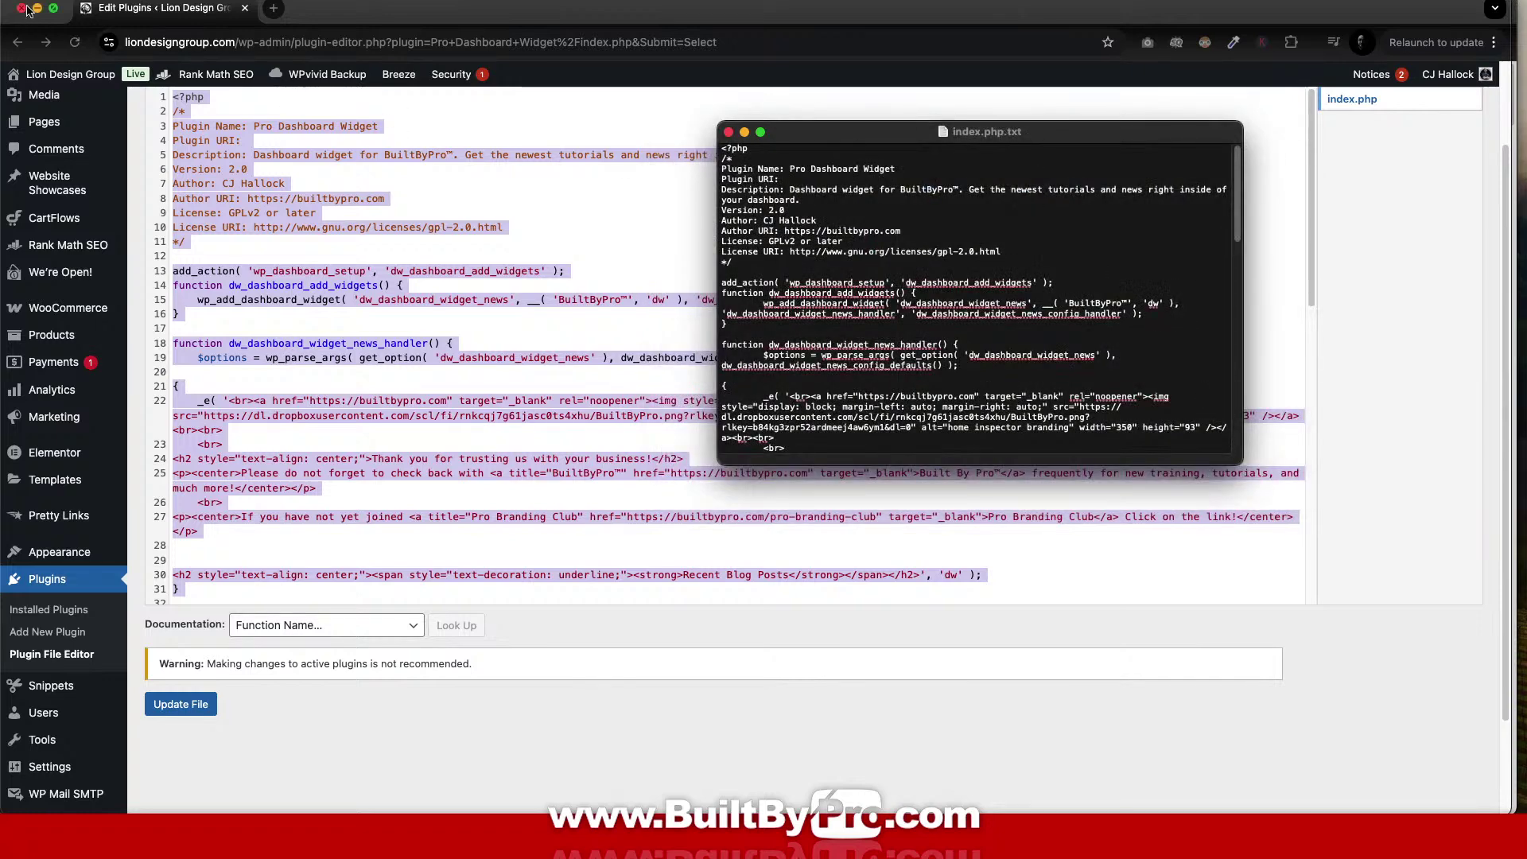
Dismiss TextEdit's file-actions menu and bring the browser back to the front.
left_click(112, 1)
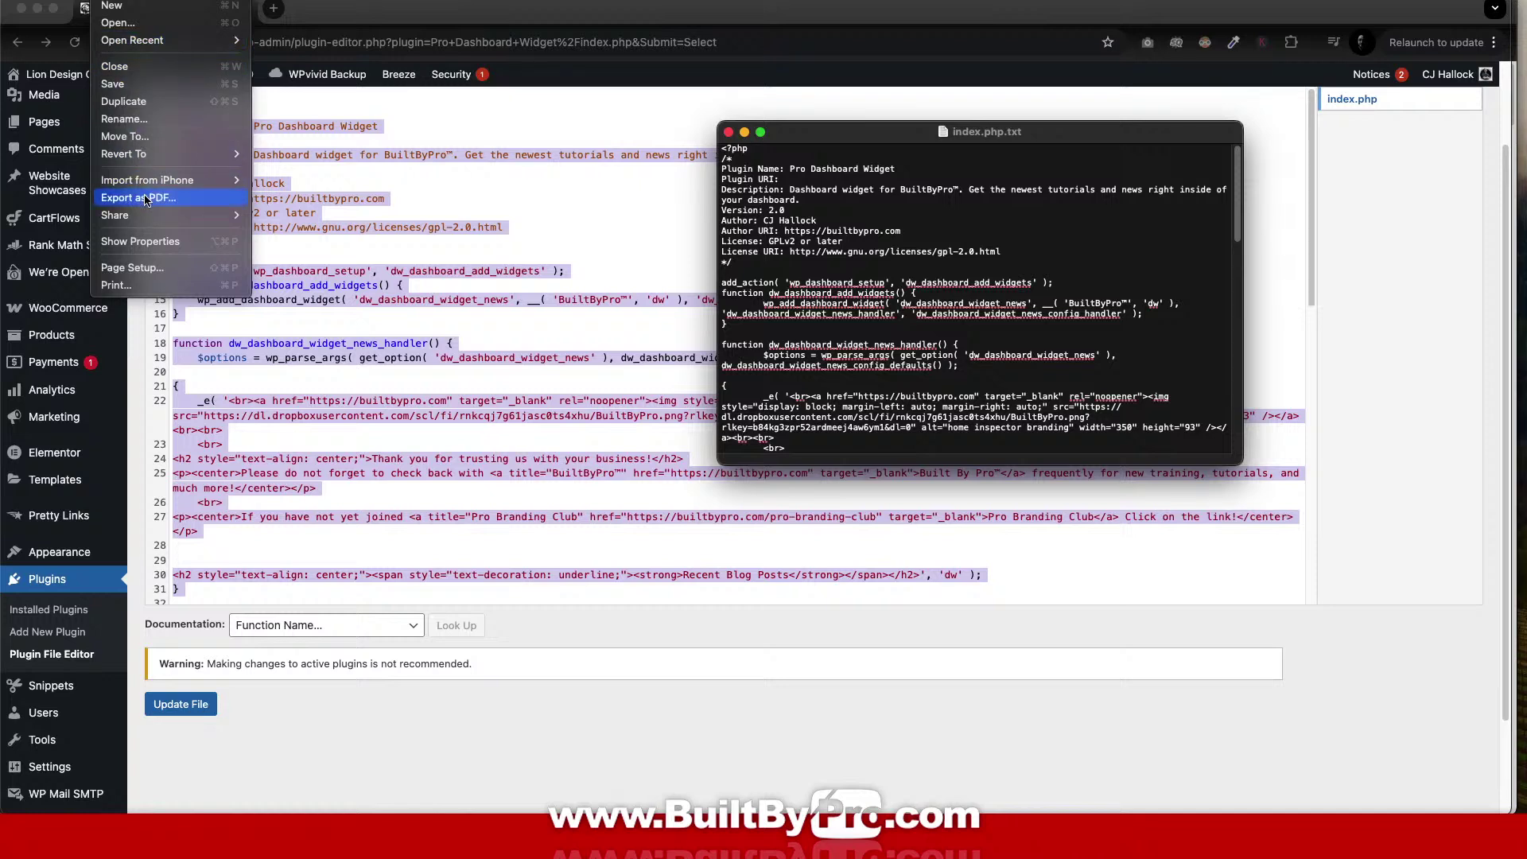
mouse_move(152, 222)
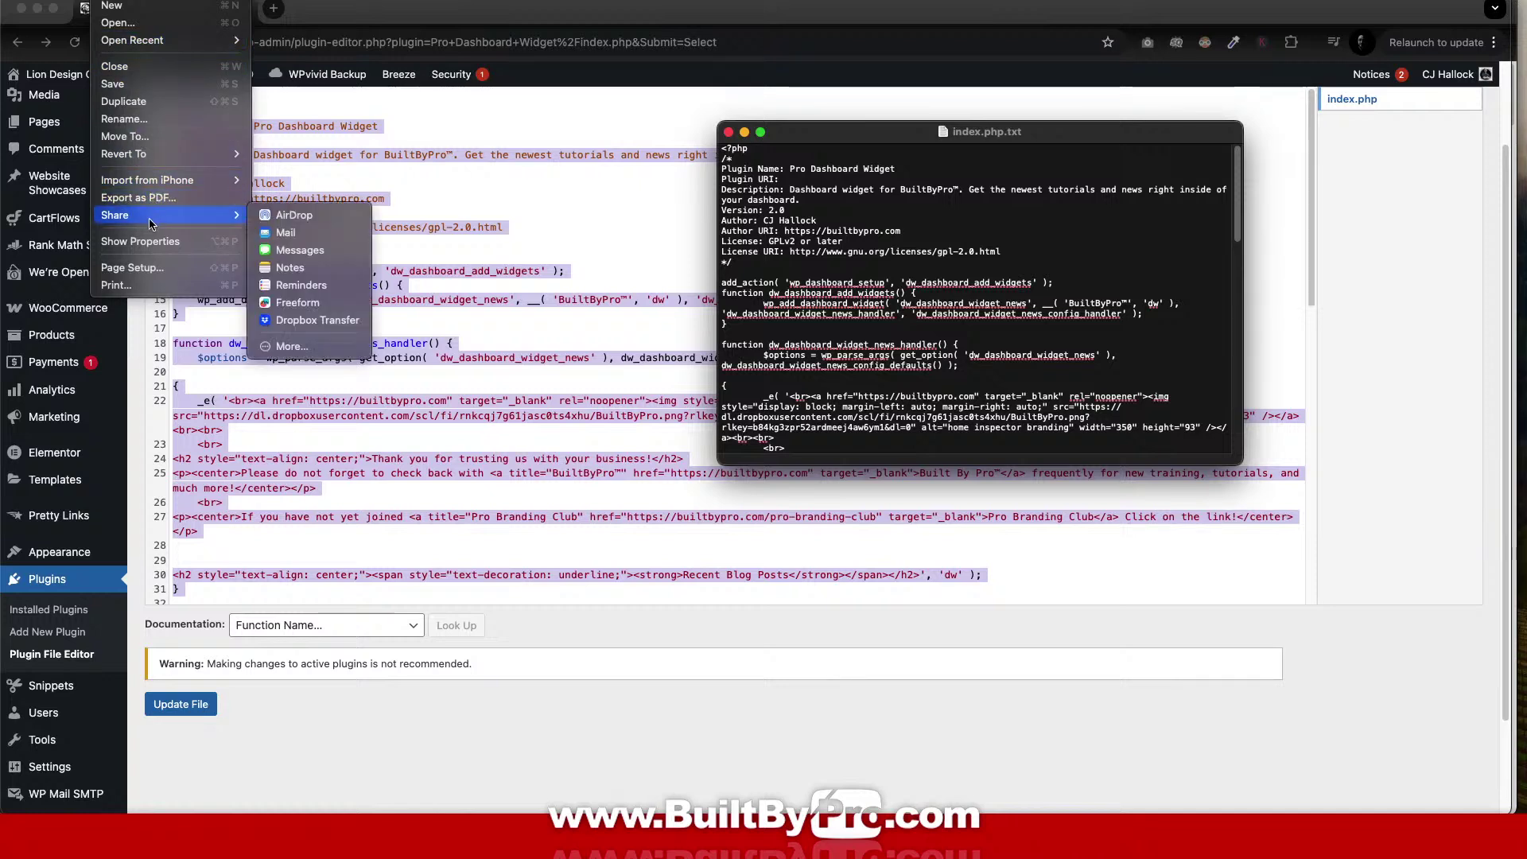
left_click(278, 81)
left_click(477, 9)
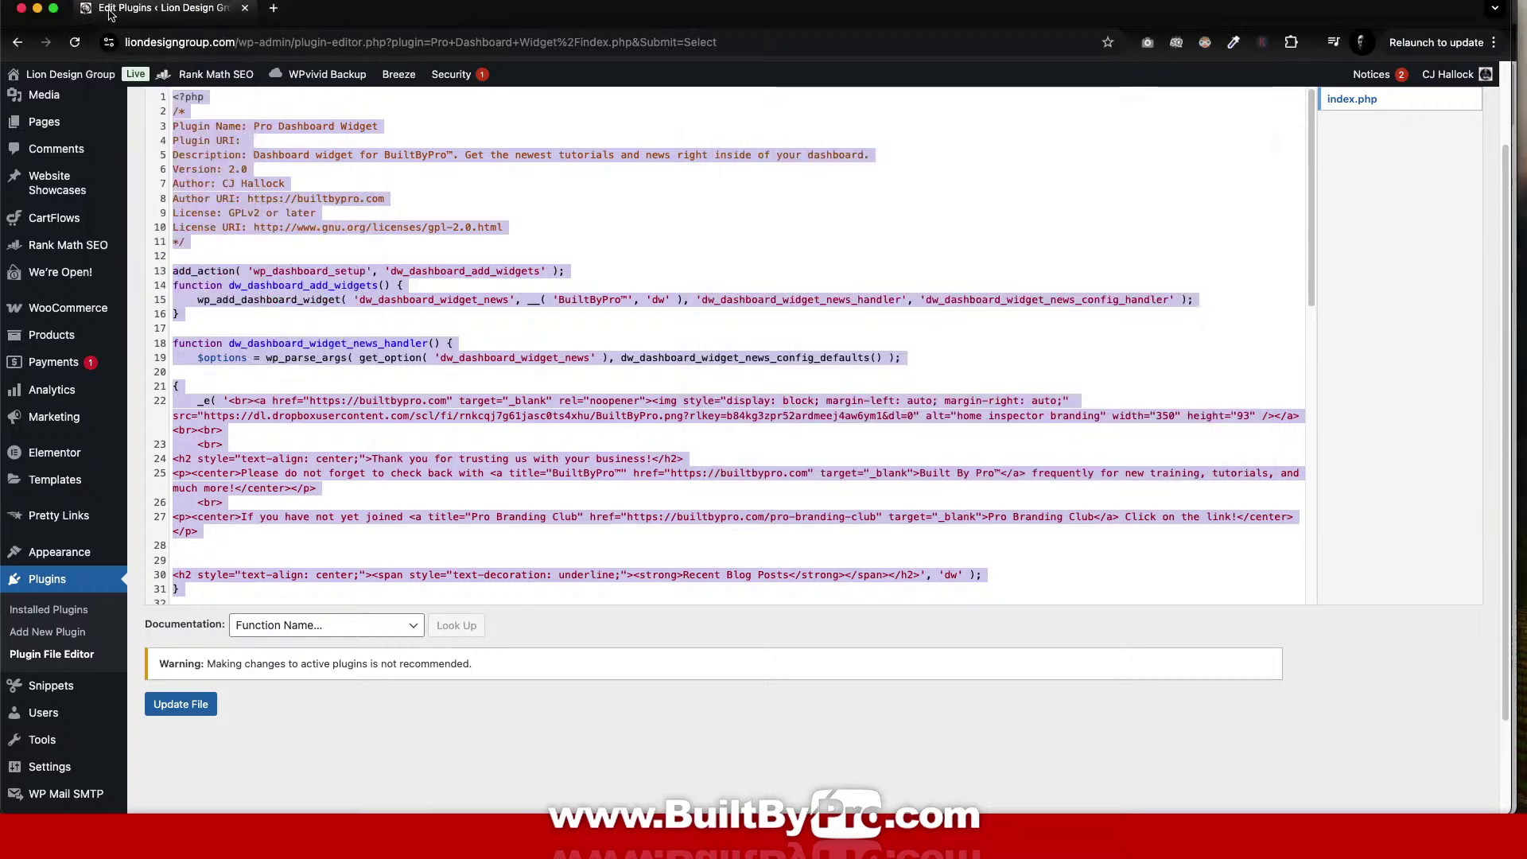
Minimise the browser and locate index.php.txt in Finder's Pro-Dashboard-Widget folder.
left_click(43, 9)
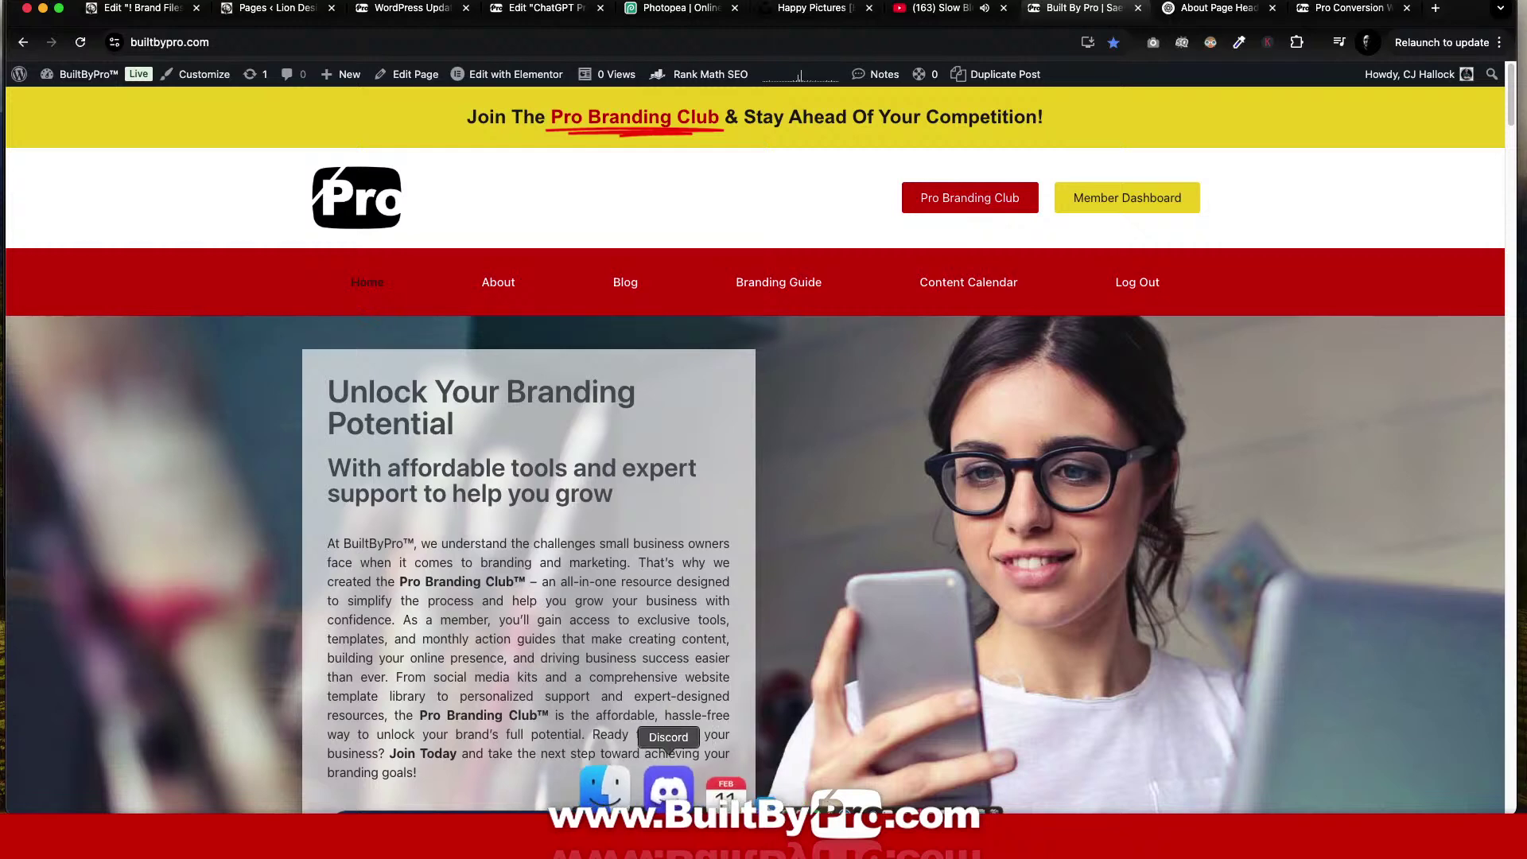
left_click(620, 763)
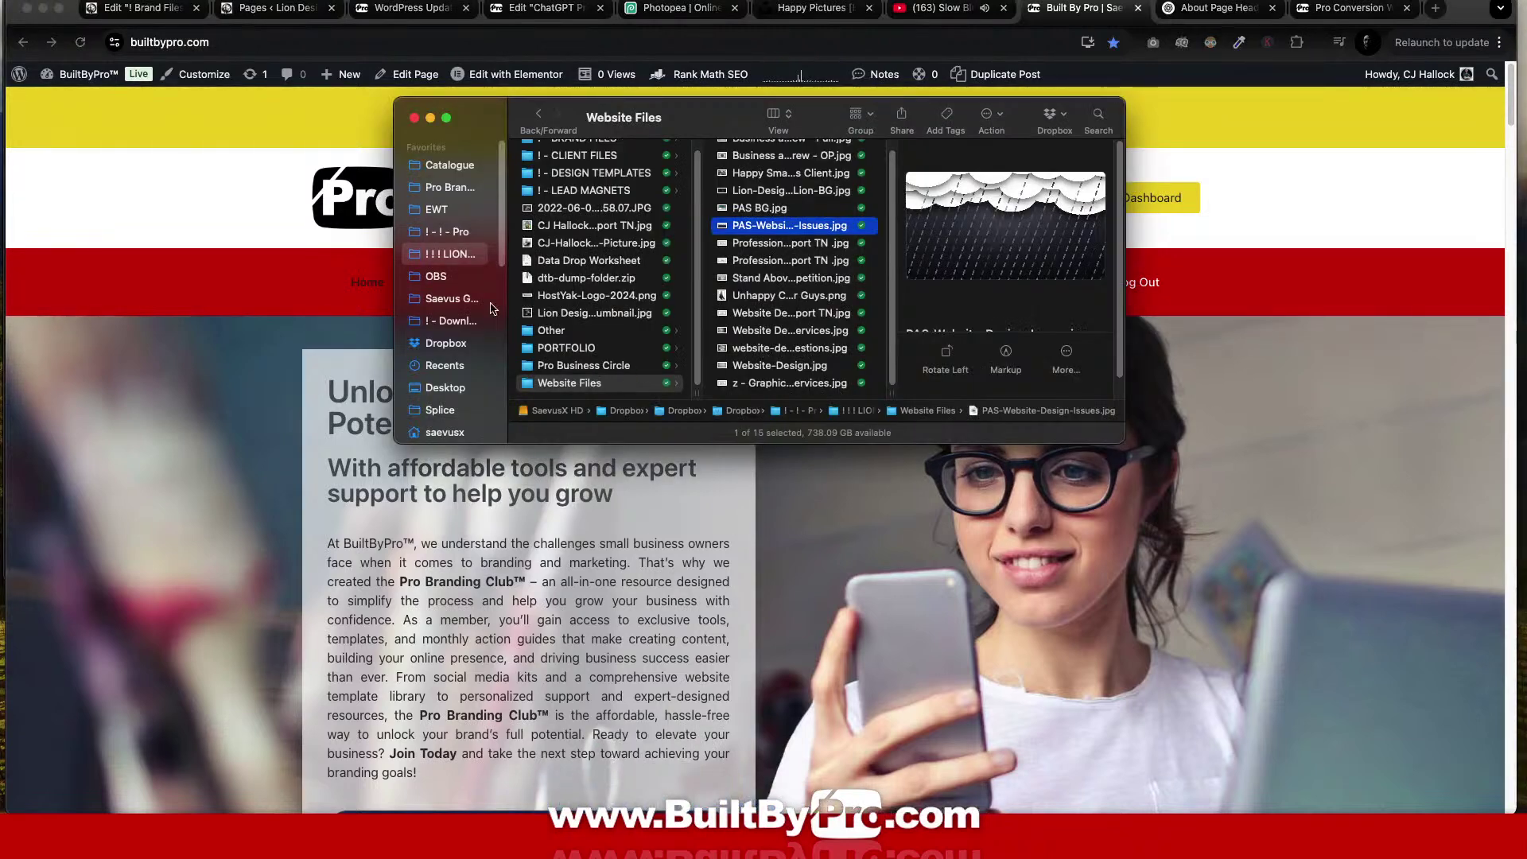
left_click(449, 186)
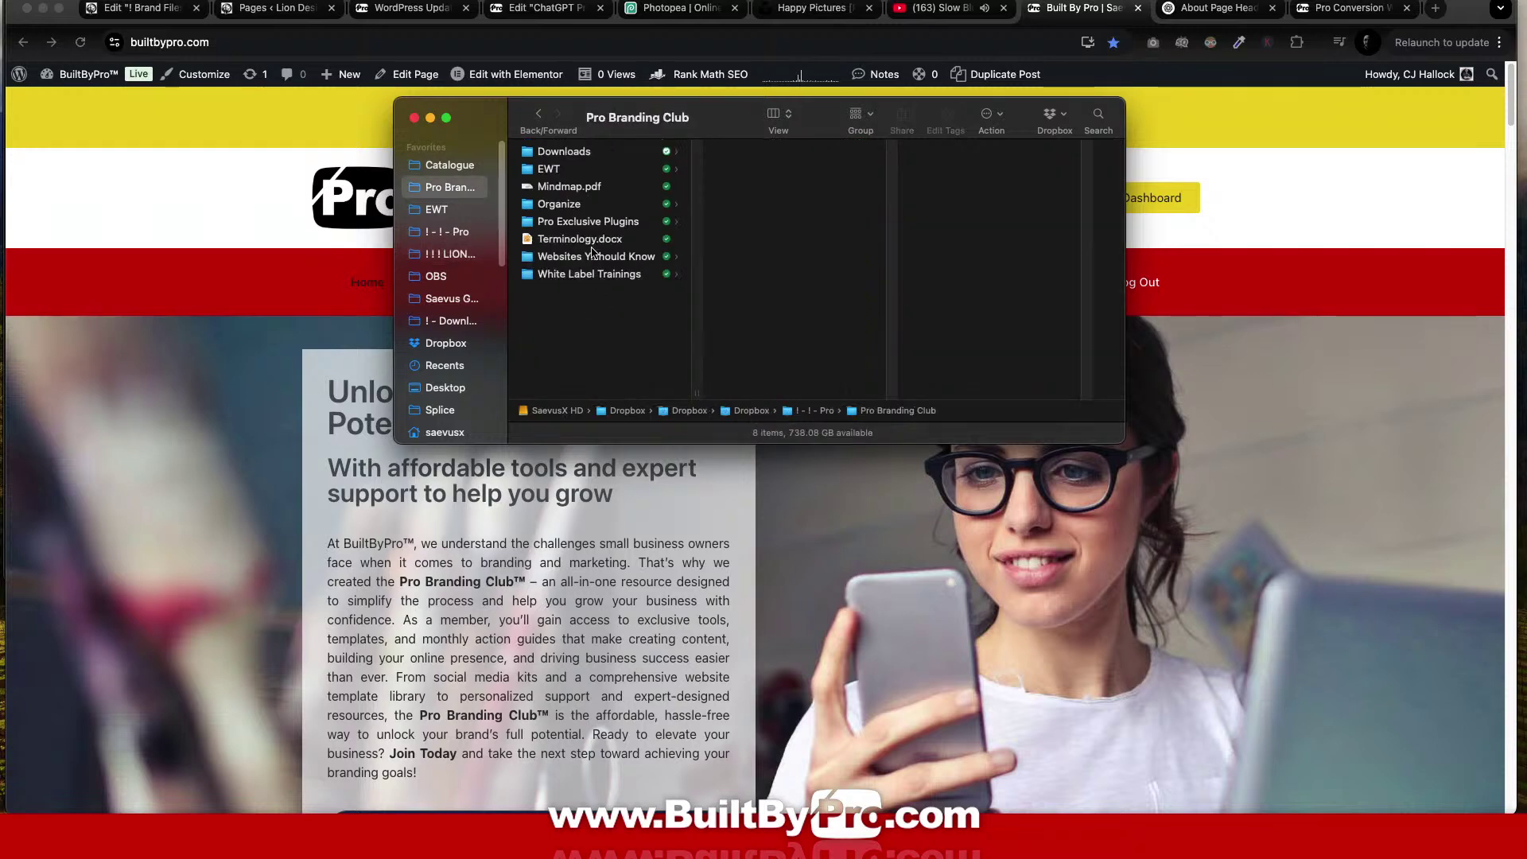
left_click(588, 223)
left_click(806, 151)
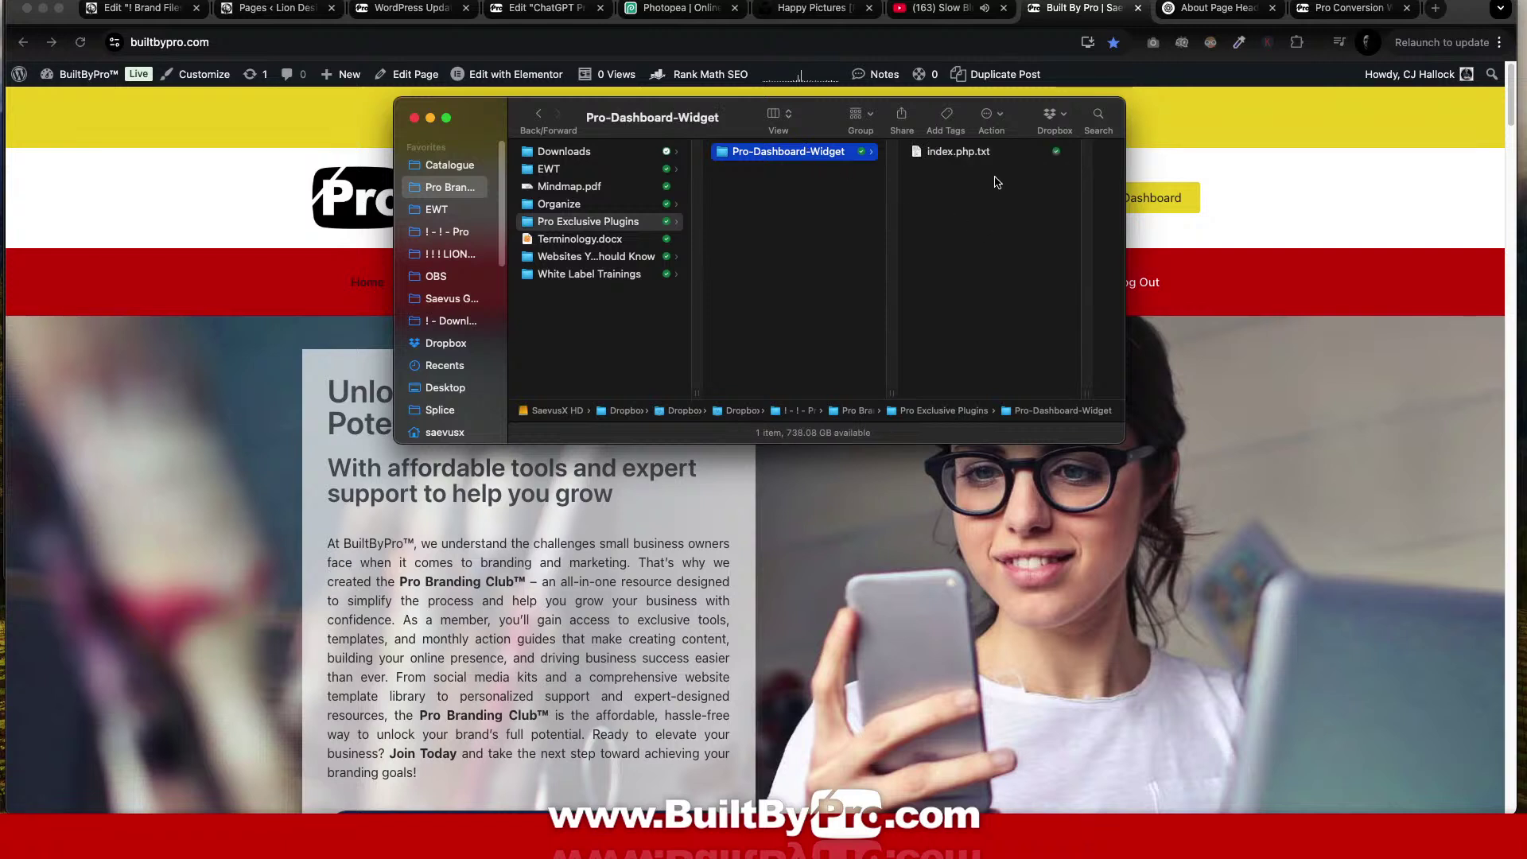
left_click(990, 154)
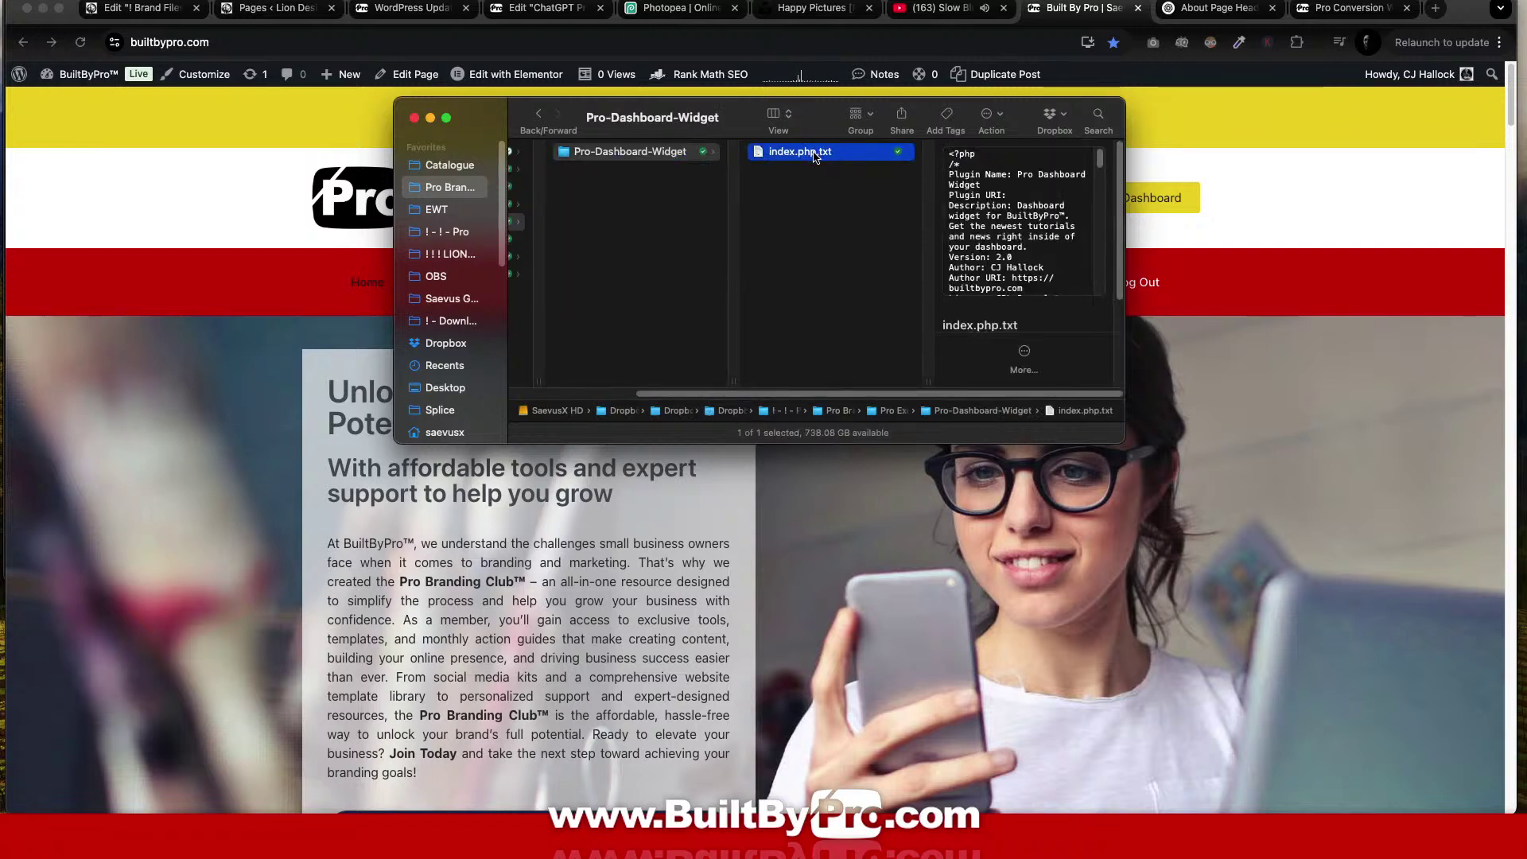
Rename the file to index.php, confirming the .php extension.
left_click(813, 154)
key("Right")
key("Return")
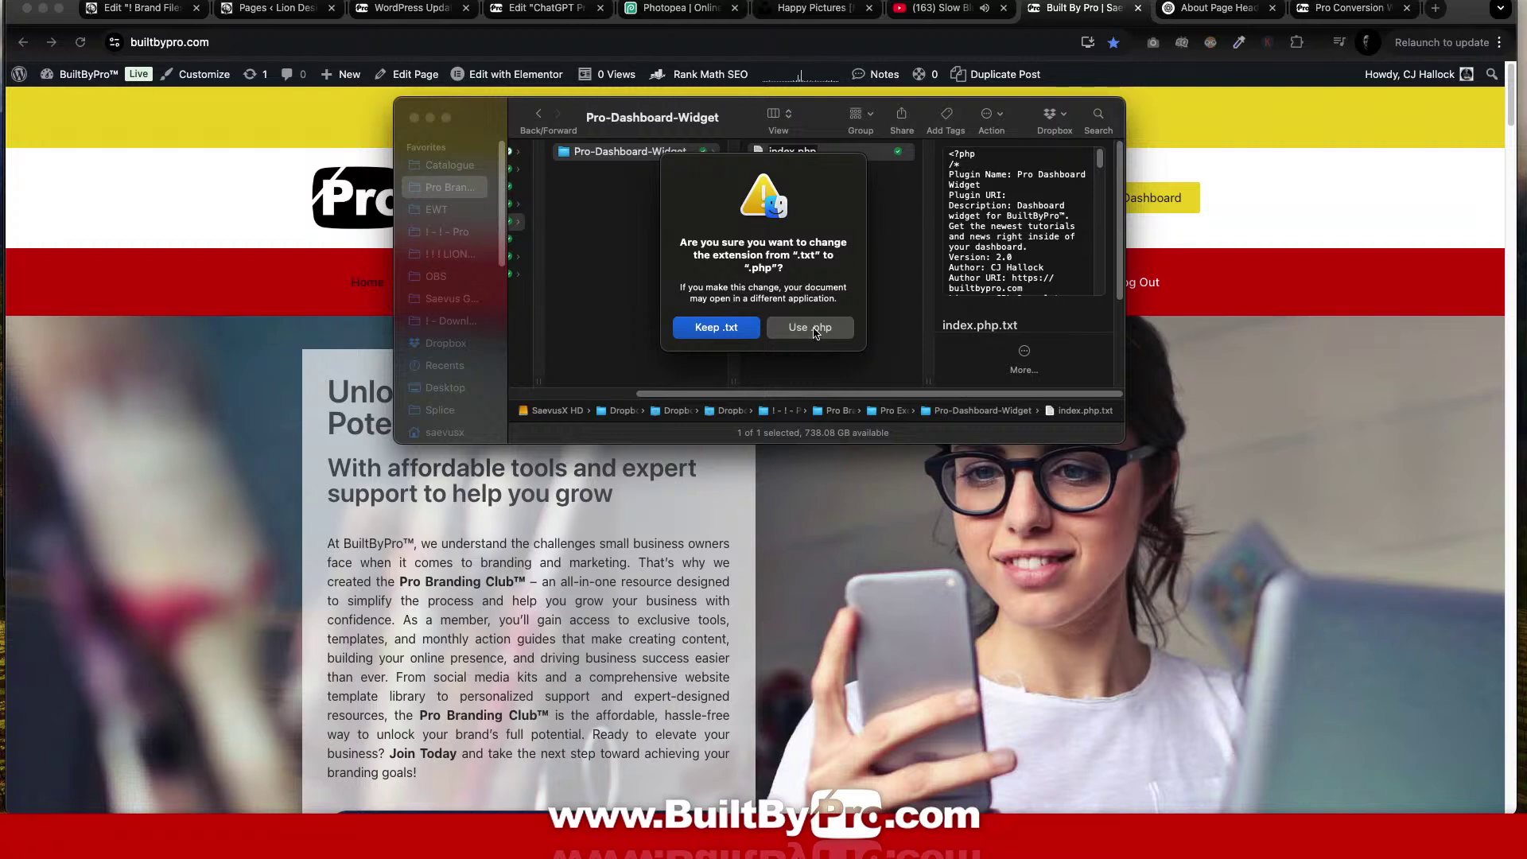
left_click(810, 328)
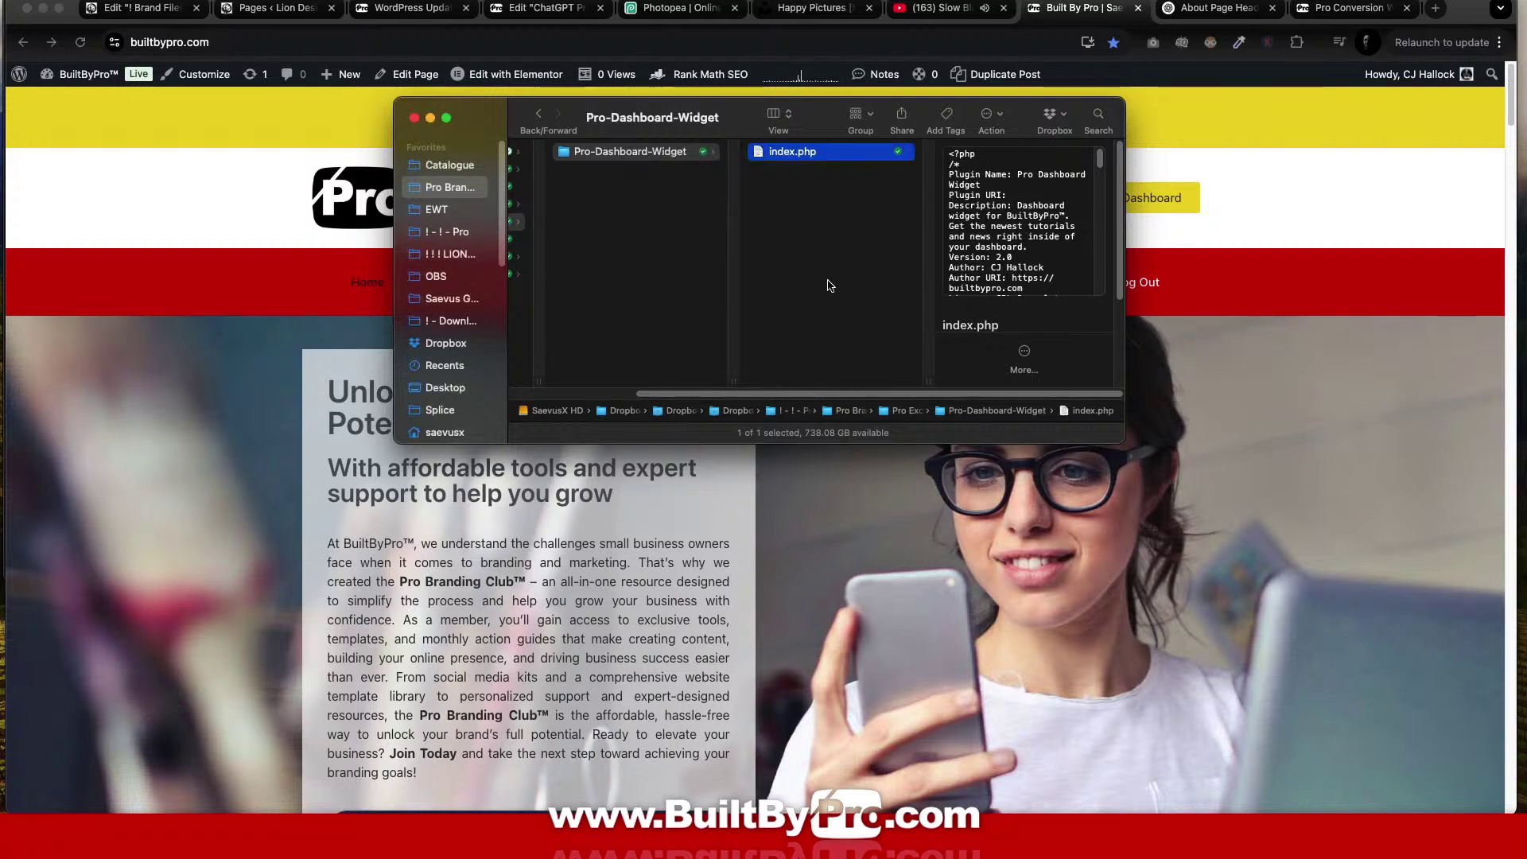
Zip the Pro-Dashboard-Widget folder, close the extra Finder window and move Finder off screen.
right_click(627, 158)
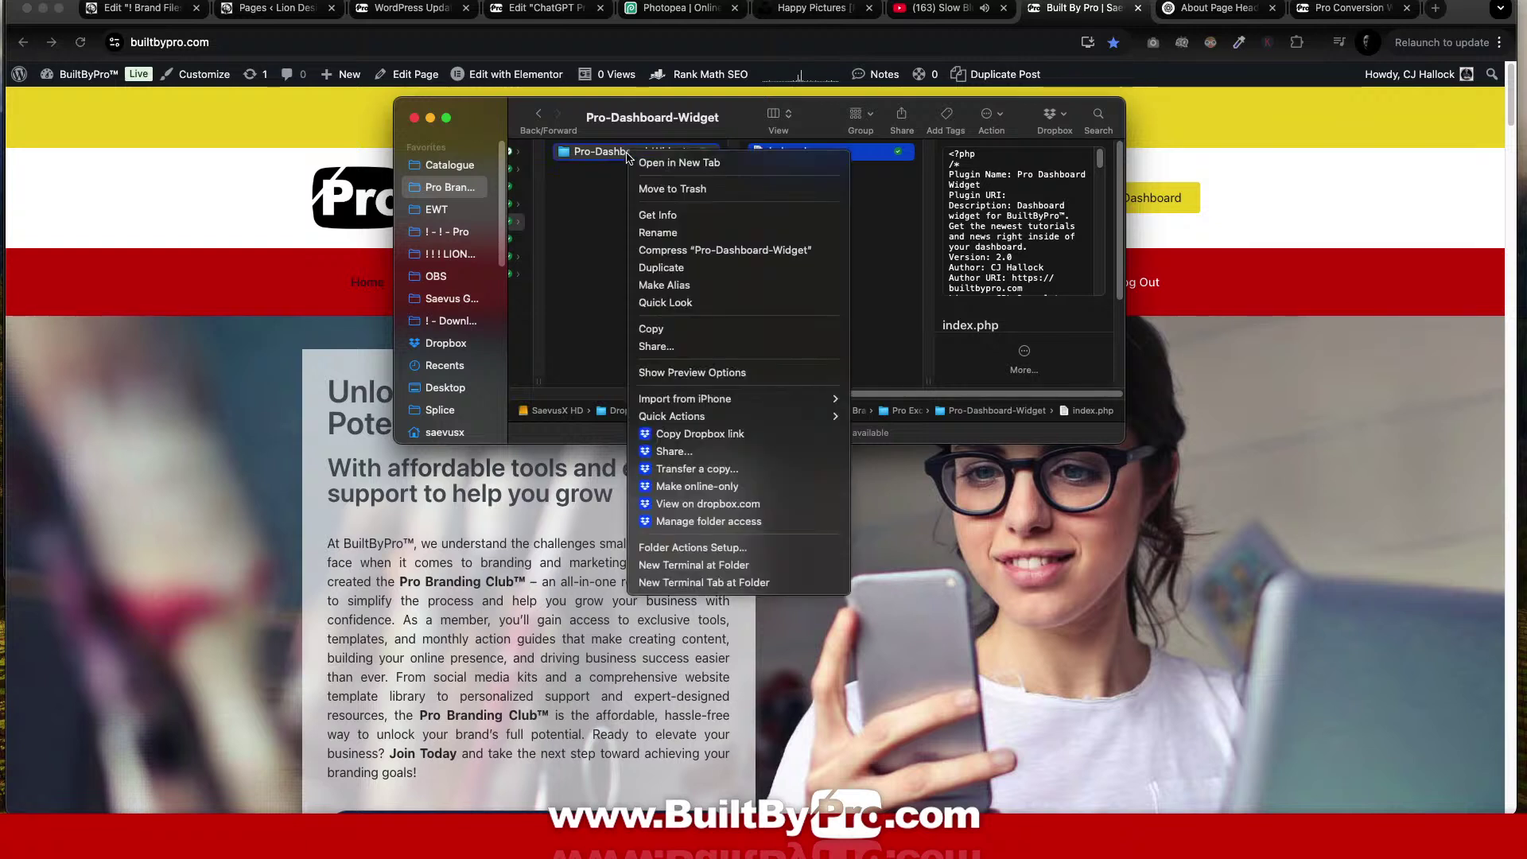
left_click(712, 251)
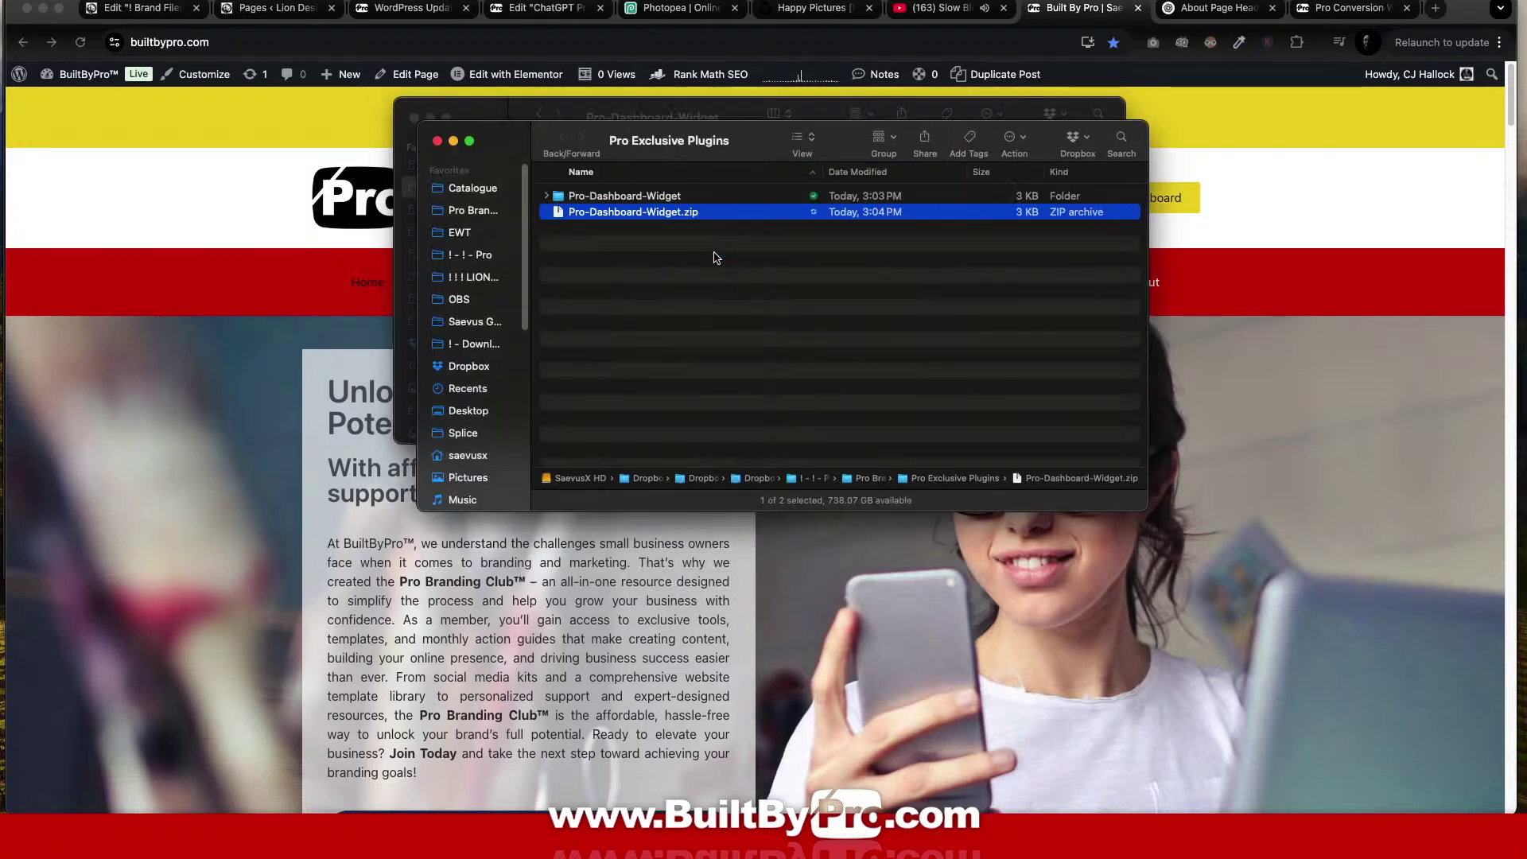
key("super+w")
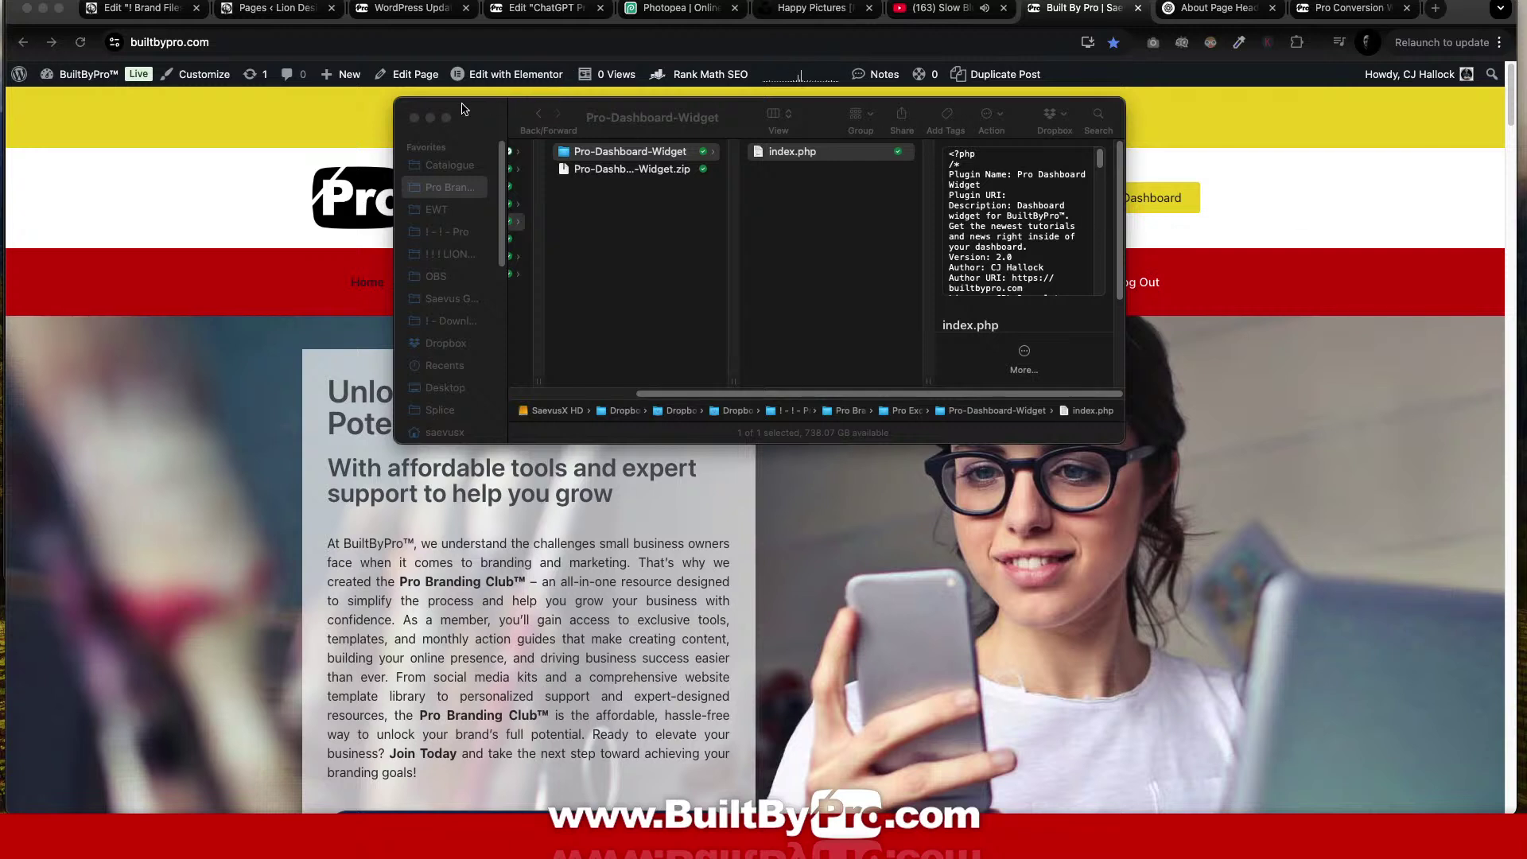
left_click(450, 253)
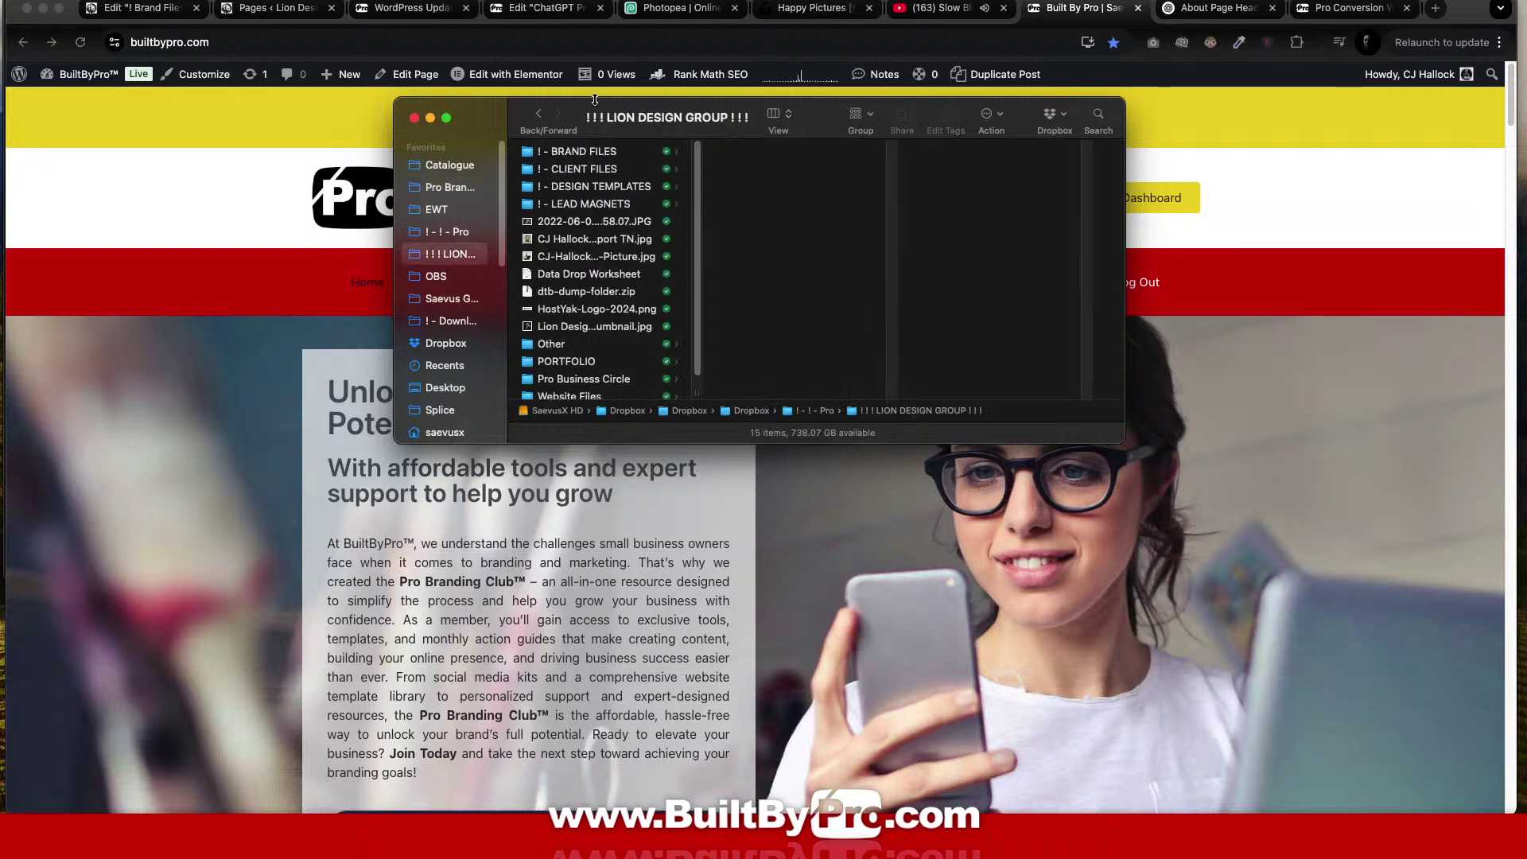
left_click_drag(487, 112, 1526, 267)
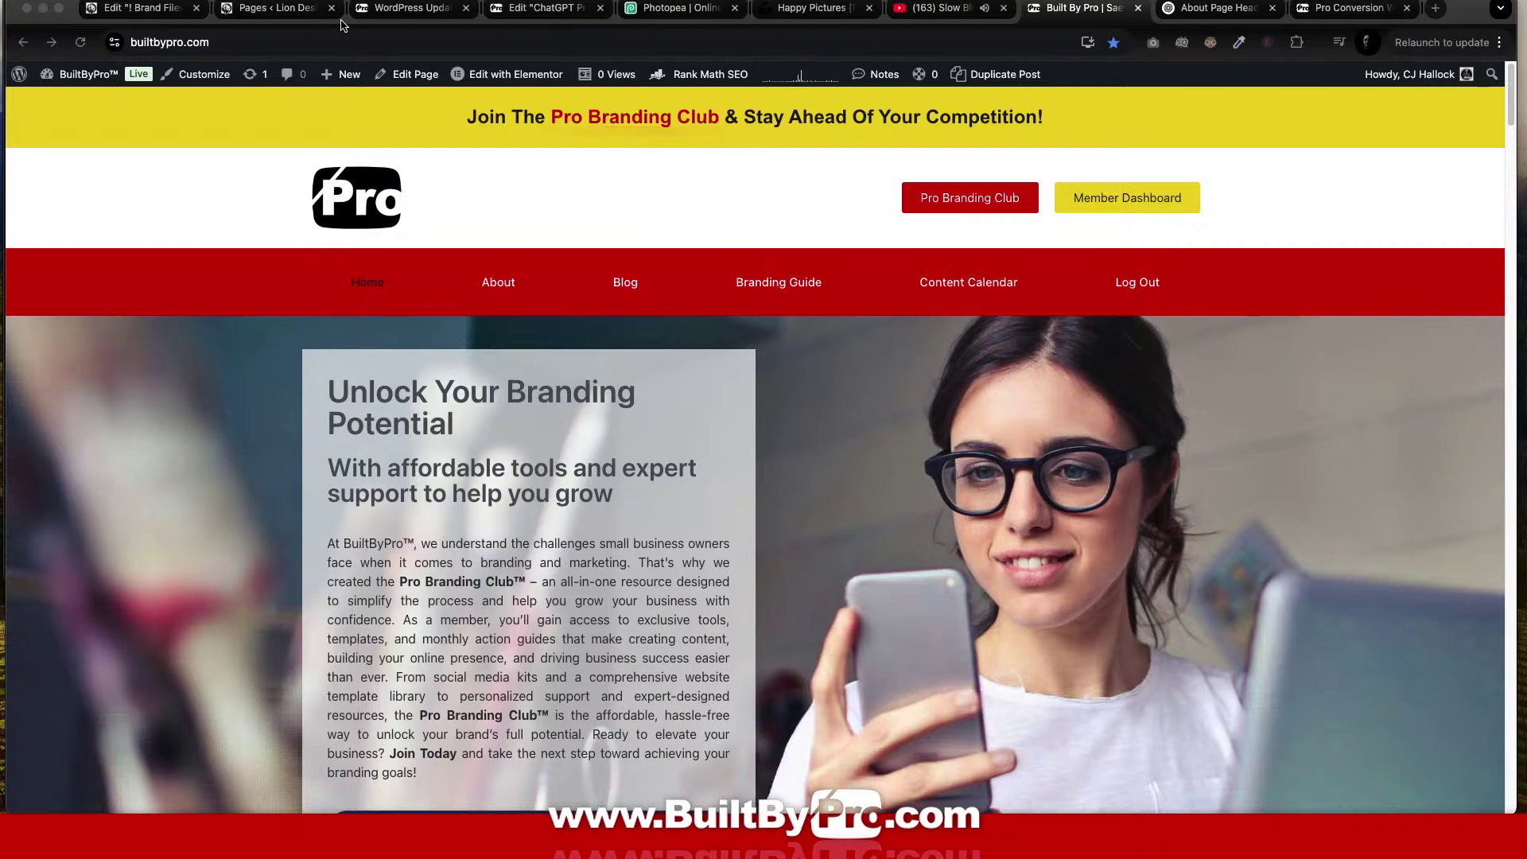
Open the admin Dashboard and close the Brand Files editor without saving.
left_click(266, 10)
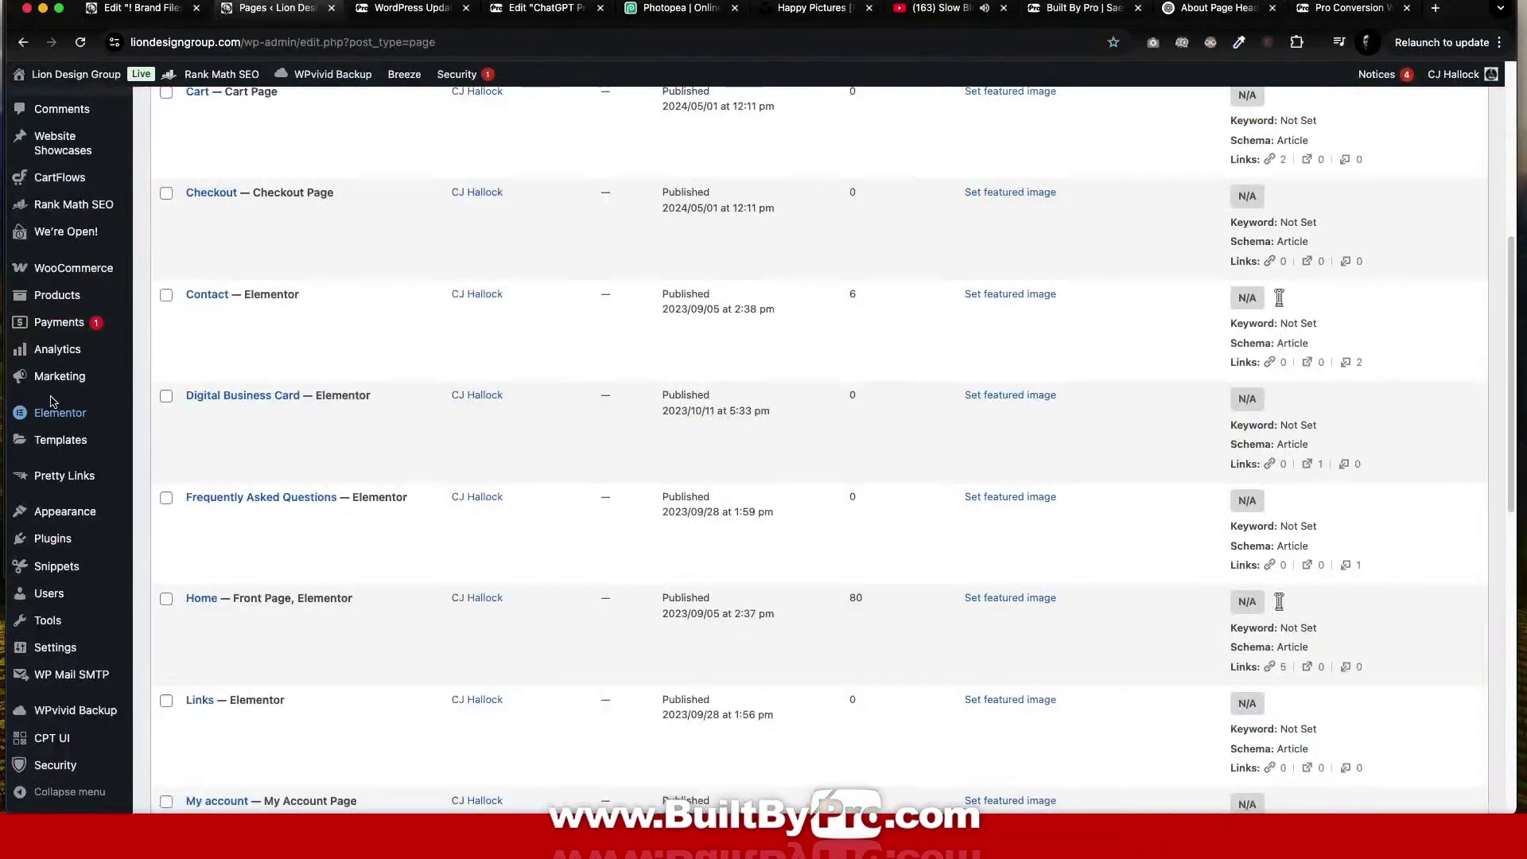
scroll(170, 385, "up", 6)
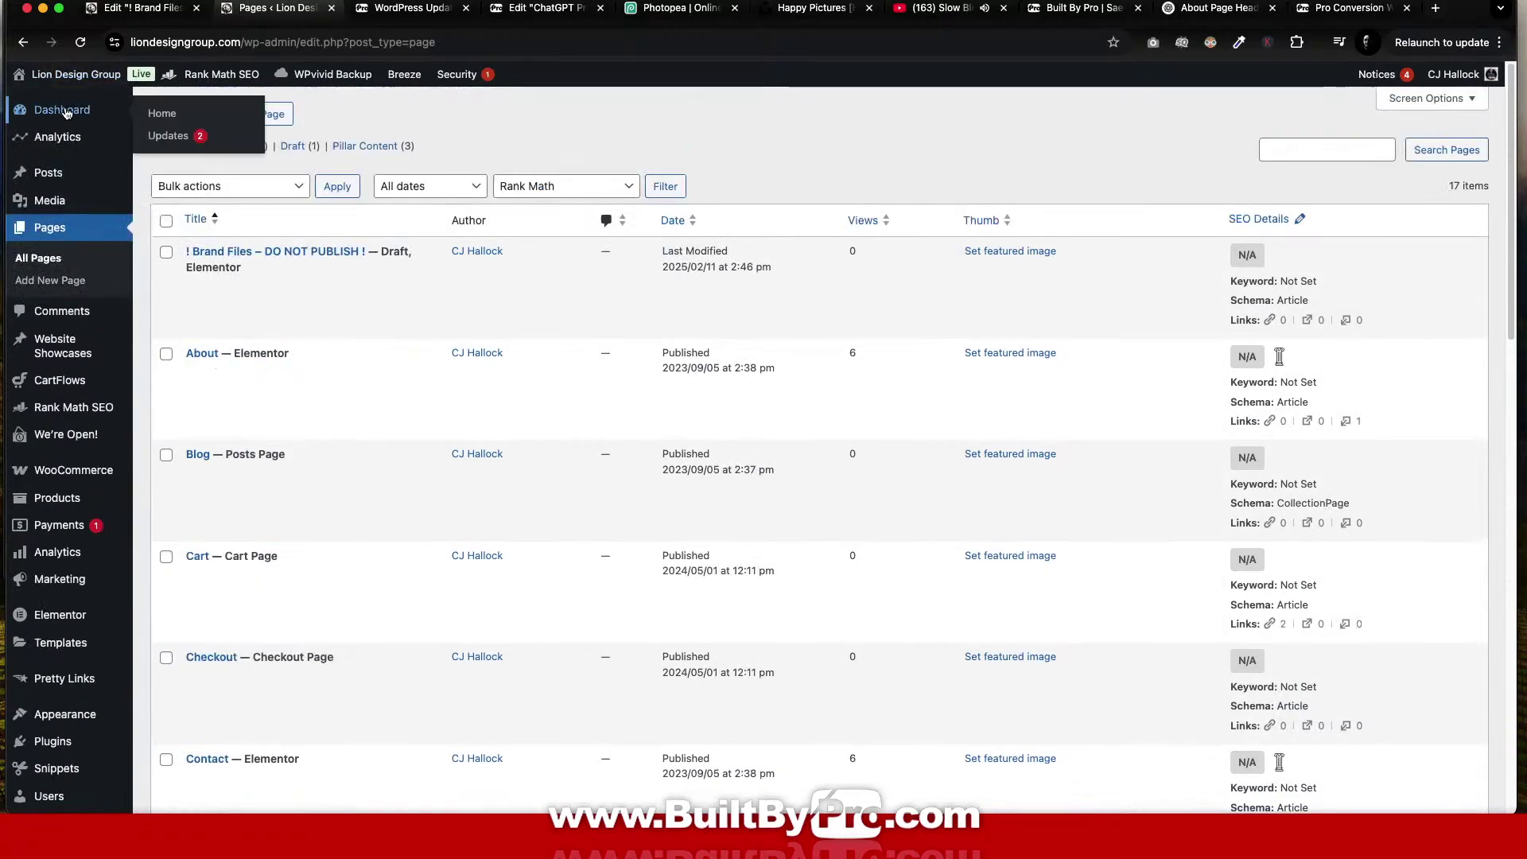
left_click(48, 111)
left_click(198, 9)
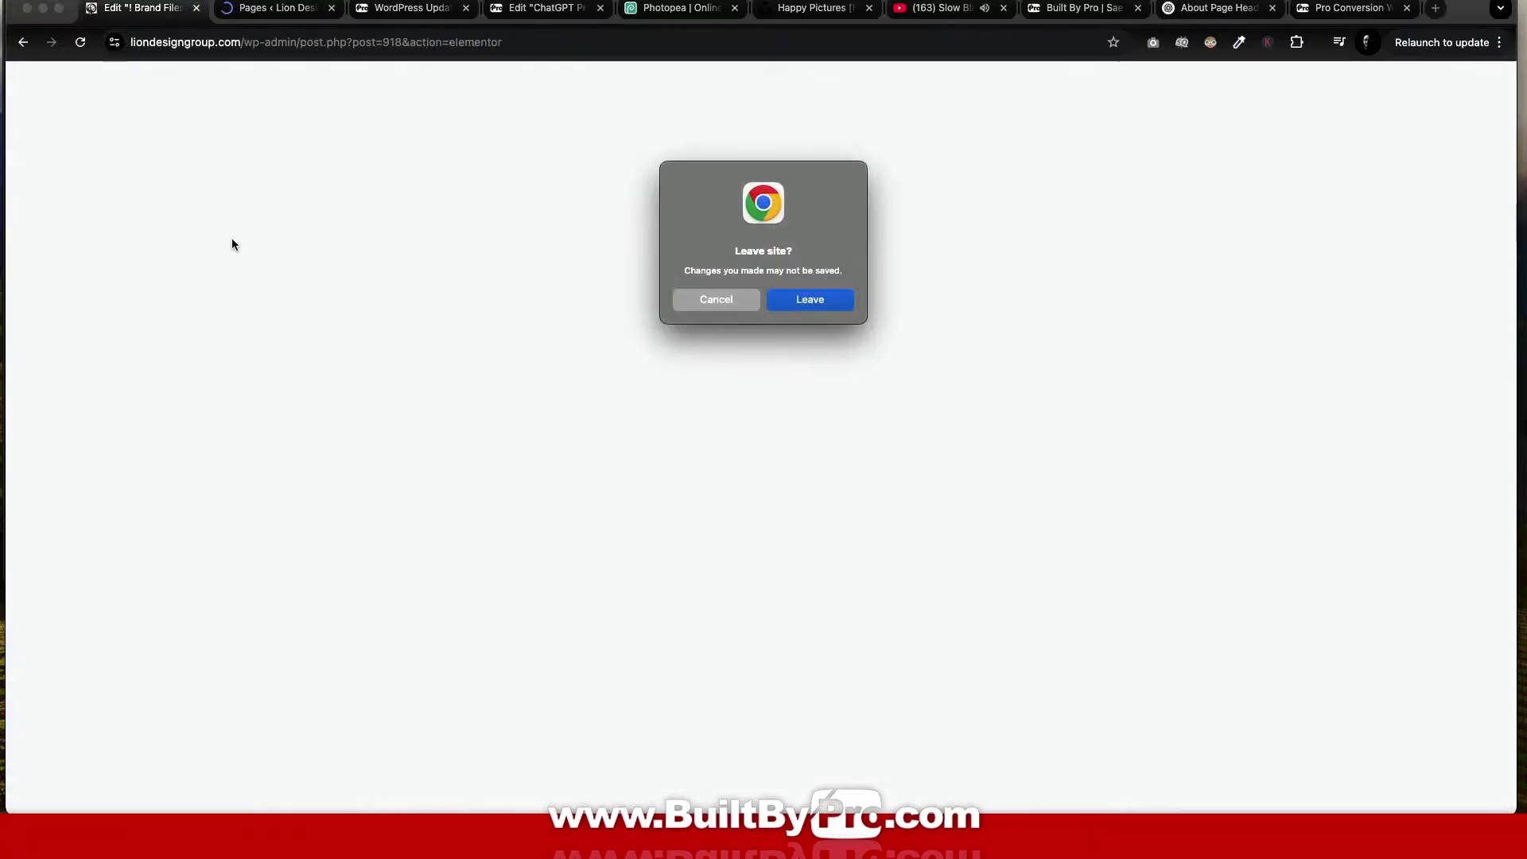
left_click(811, 300)
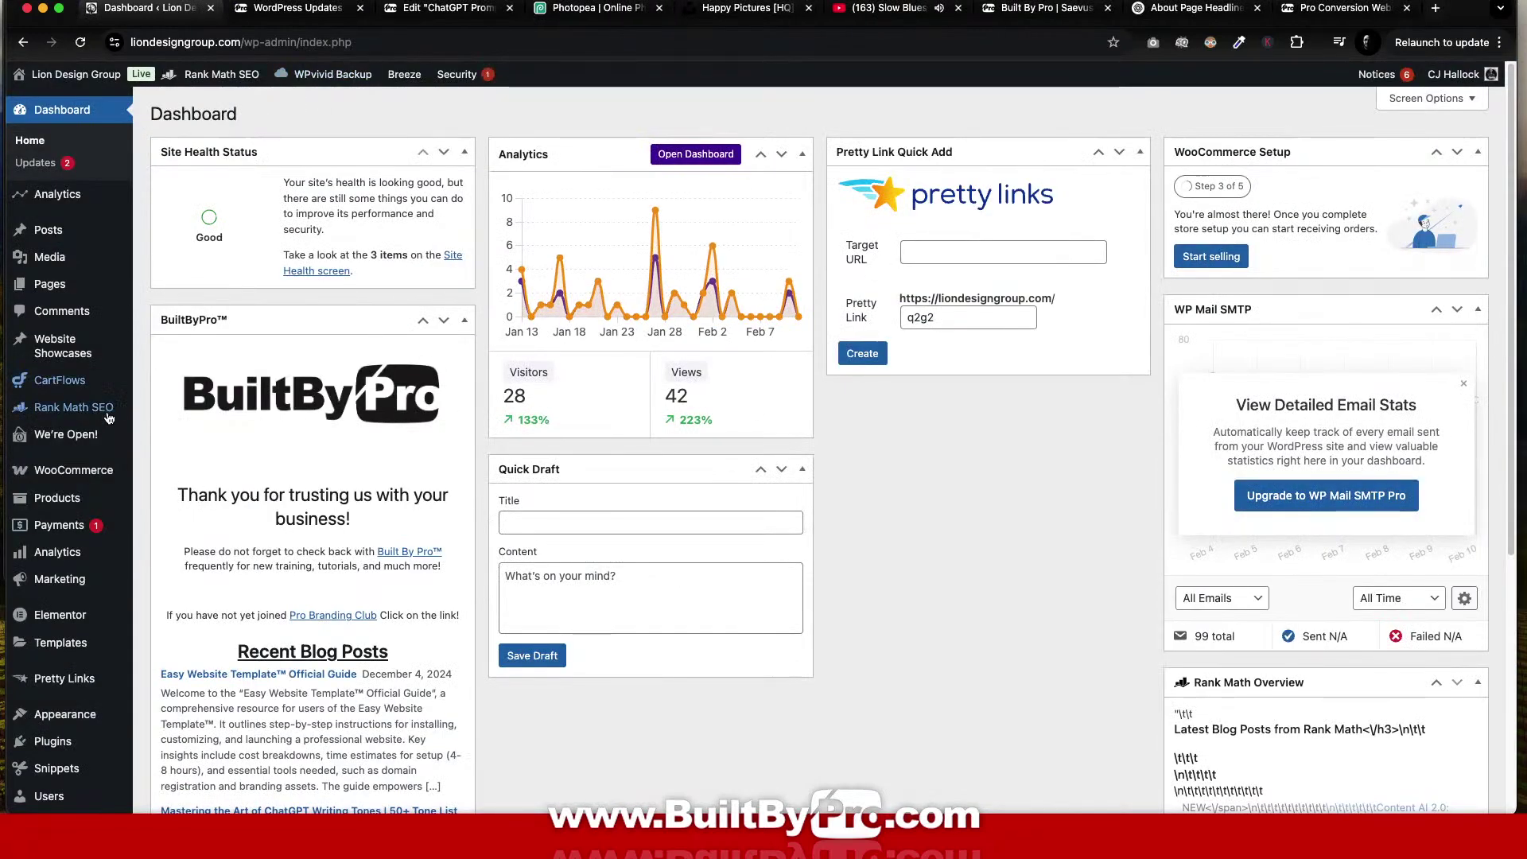
scroll(102, 413, "down", 5)
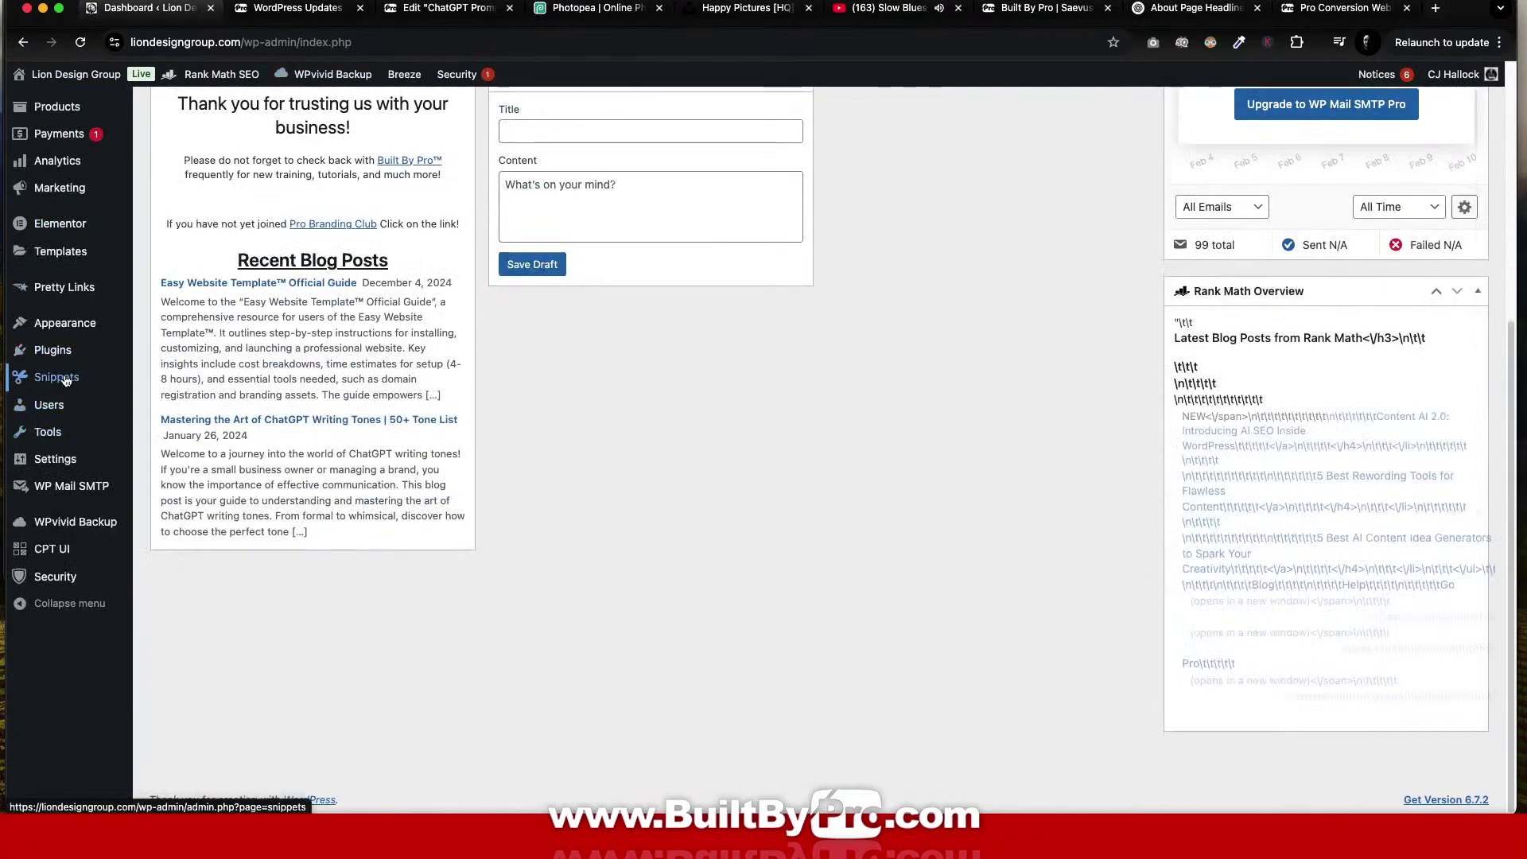
Delete the Aug-13-2024 backup in WPvivid Backup and switch to its Upload section.
left_click(82, 525)
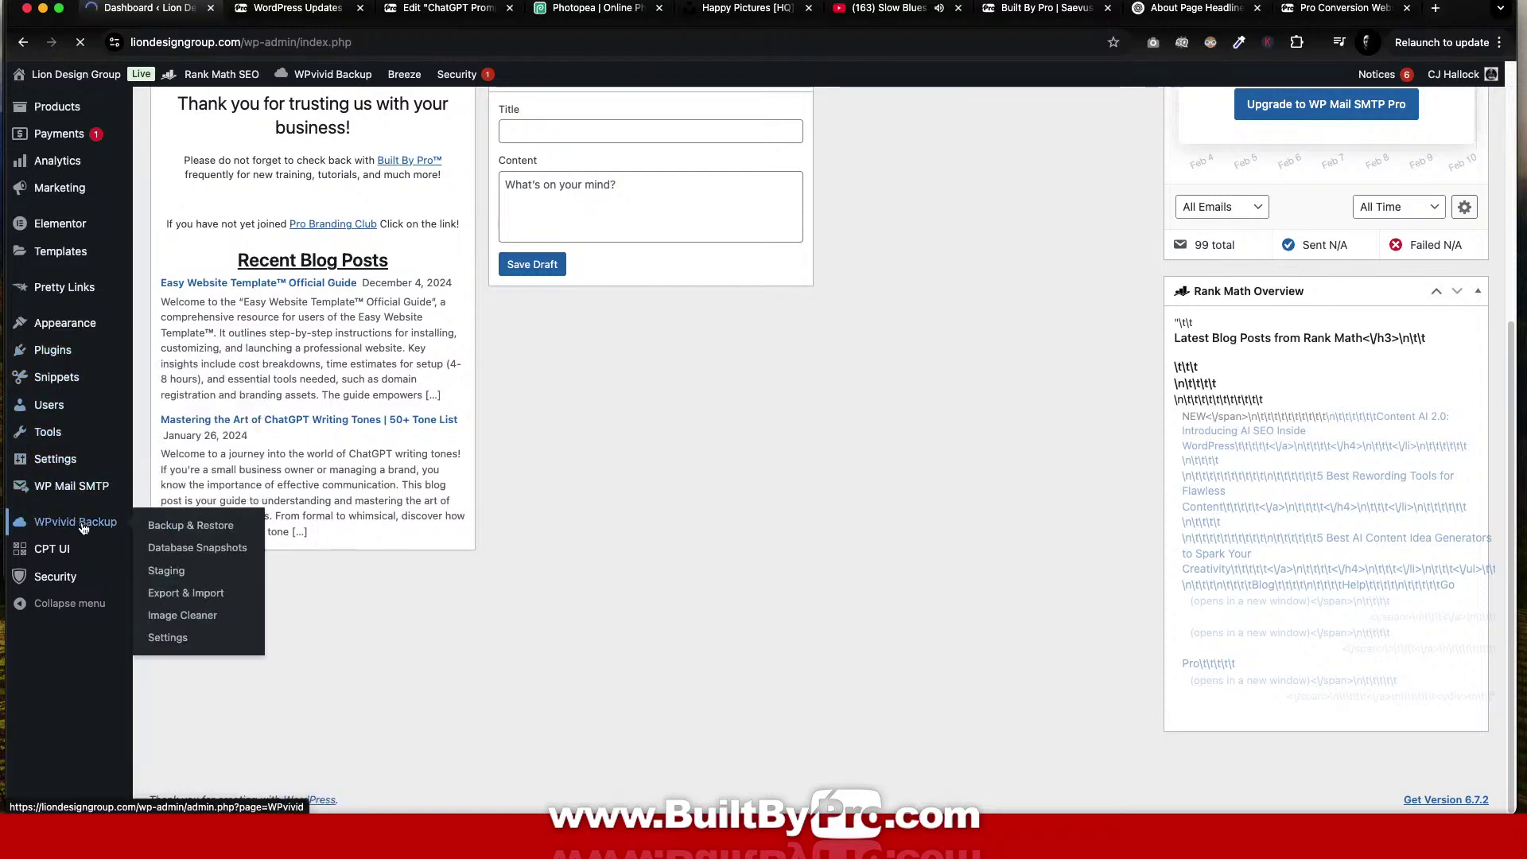
scroll(600, 354, "down", 2)
scroll(601, 354, "up", 1)
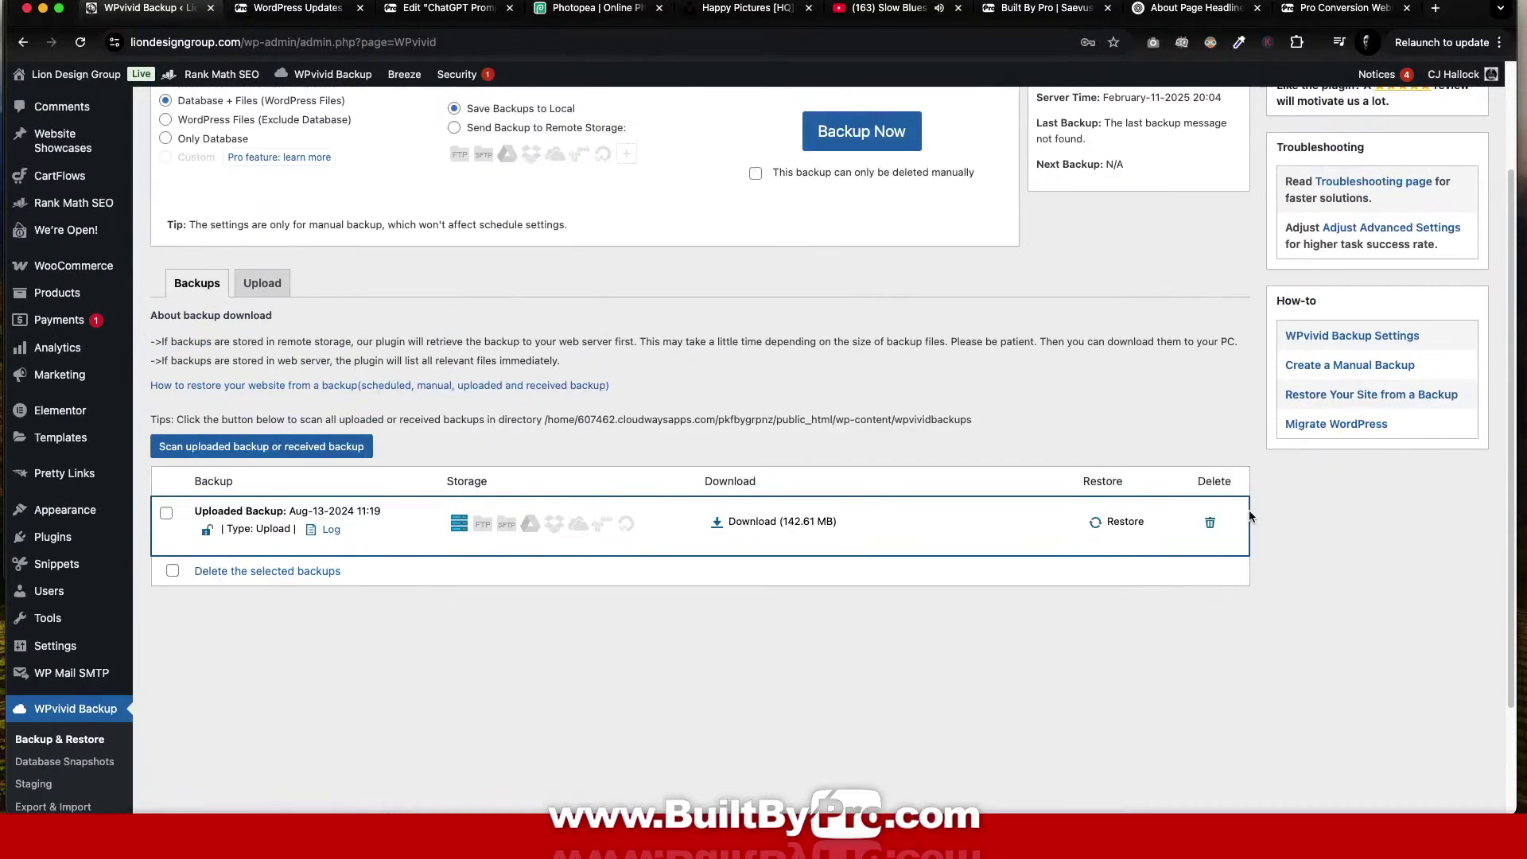
left_click(1209, 524)
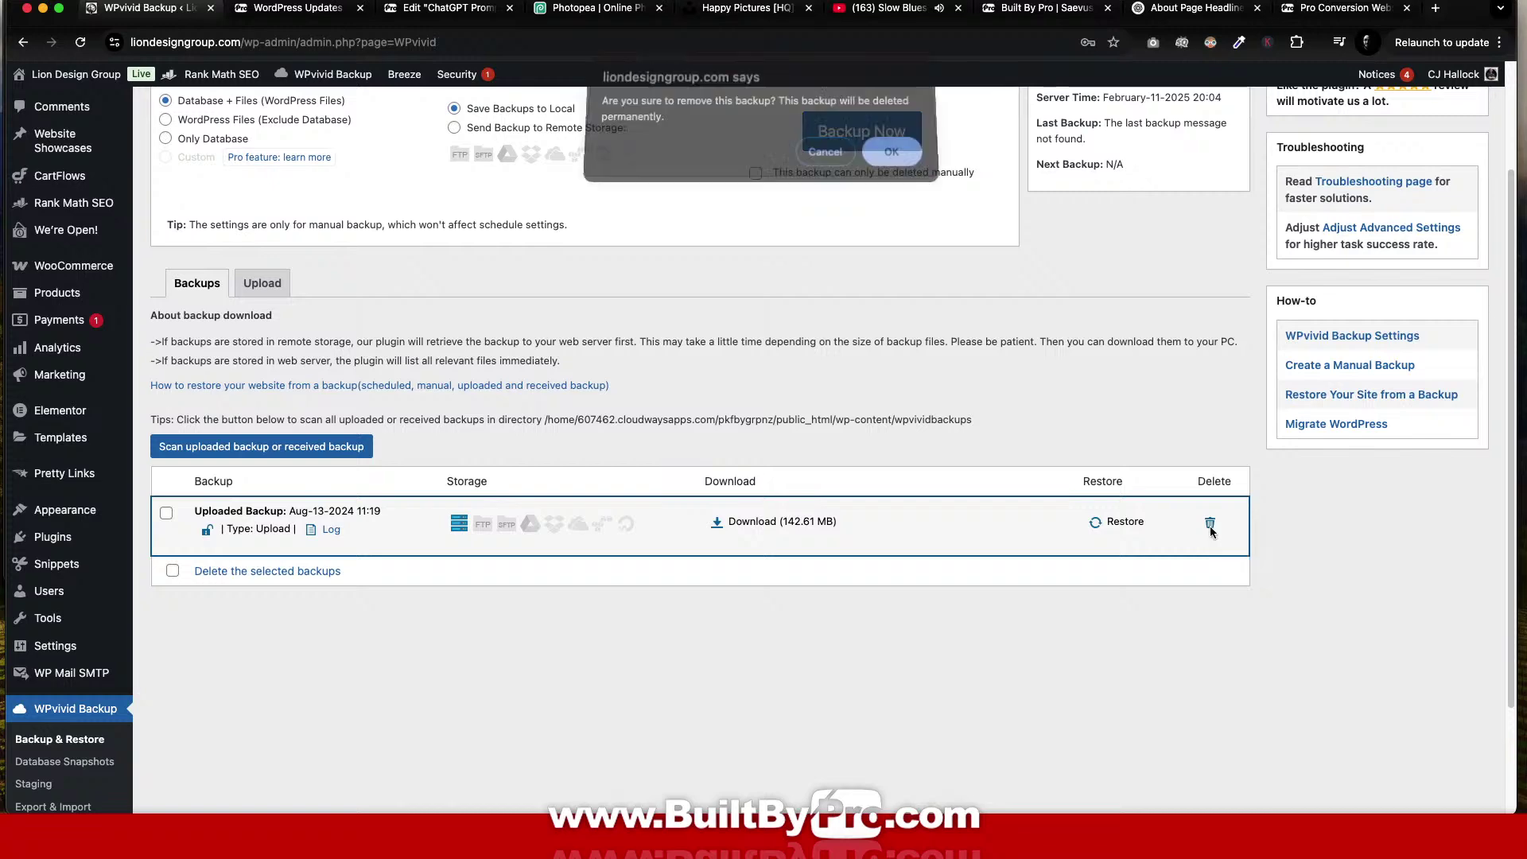
left_click(890, 157)
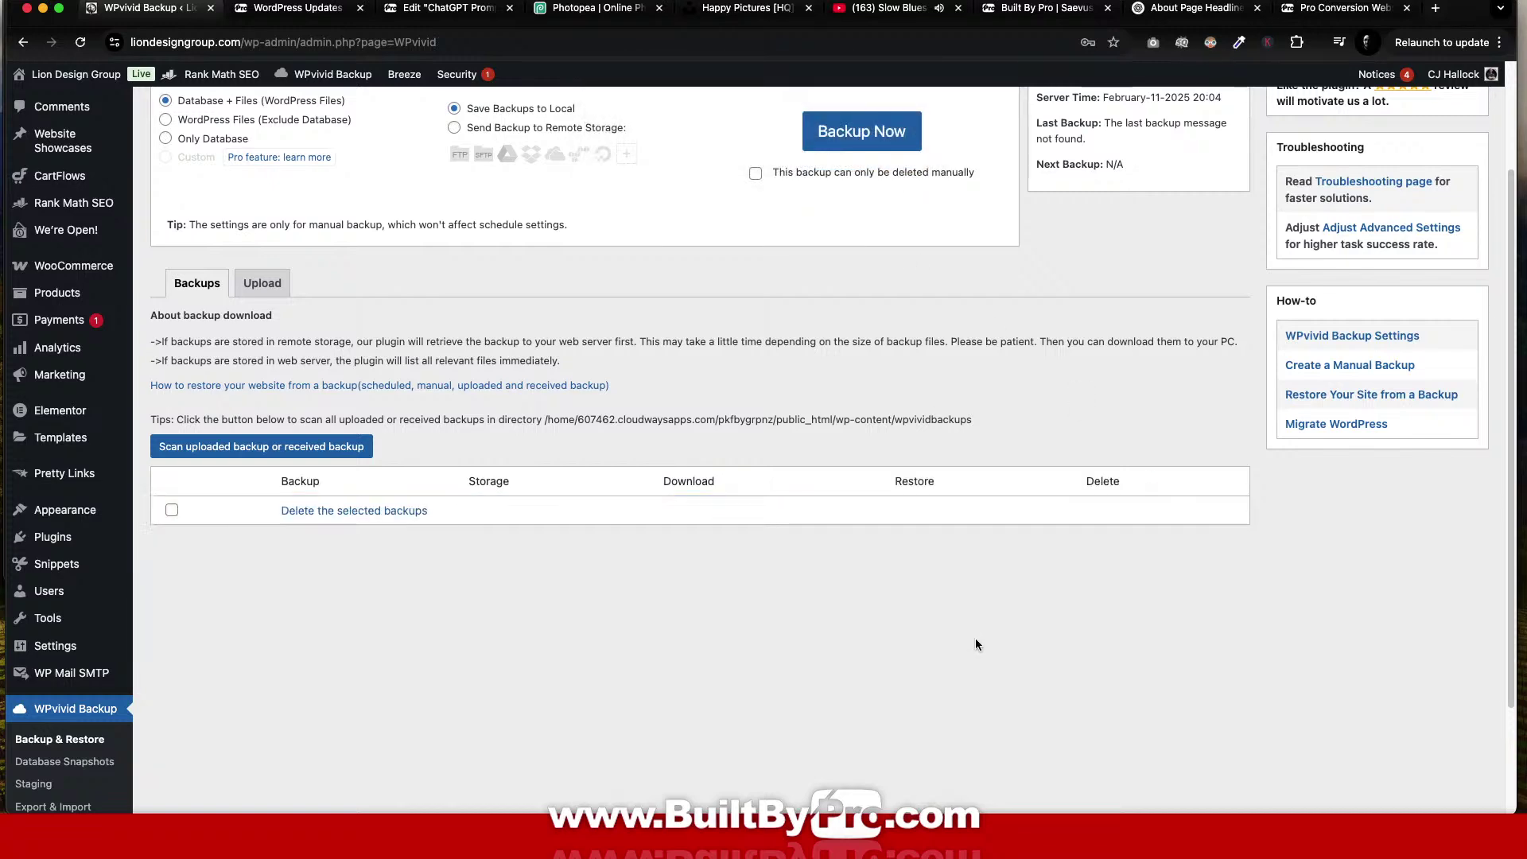
left_click(263, 283)
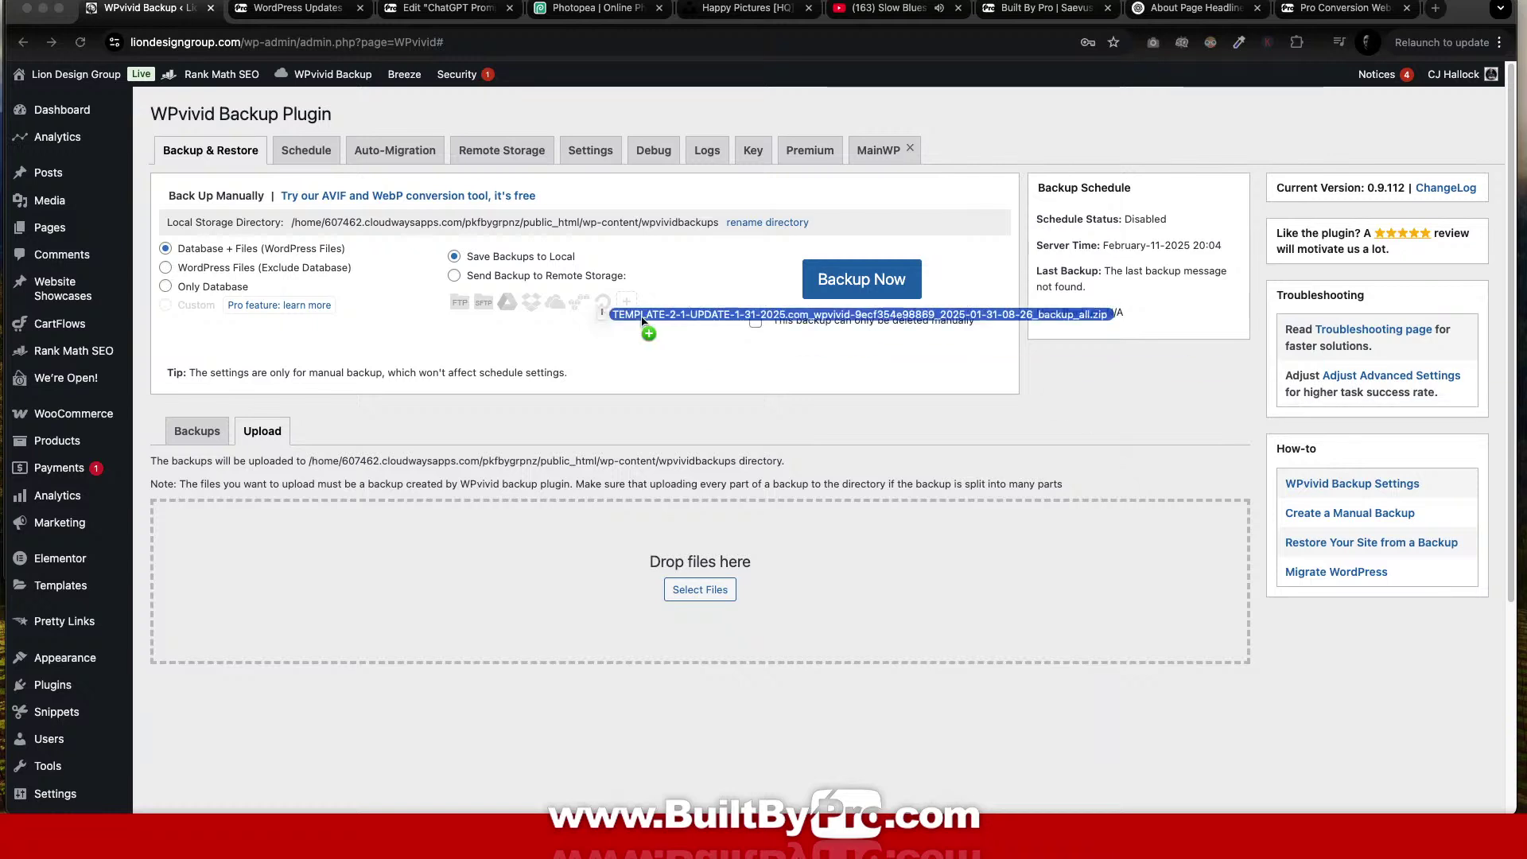
Drop the TEMPLATE-2-1-UPDATE-1-31-2025 wpvivid backup_all.zip into WPvivid's upload area and start uploading.
left_click_drag(647, 330, 570, 571)
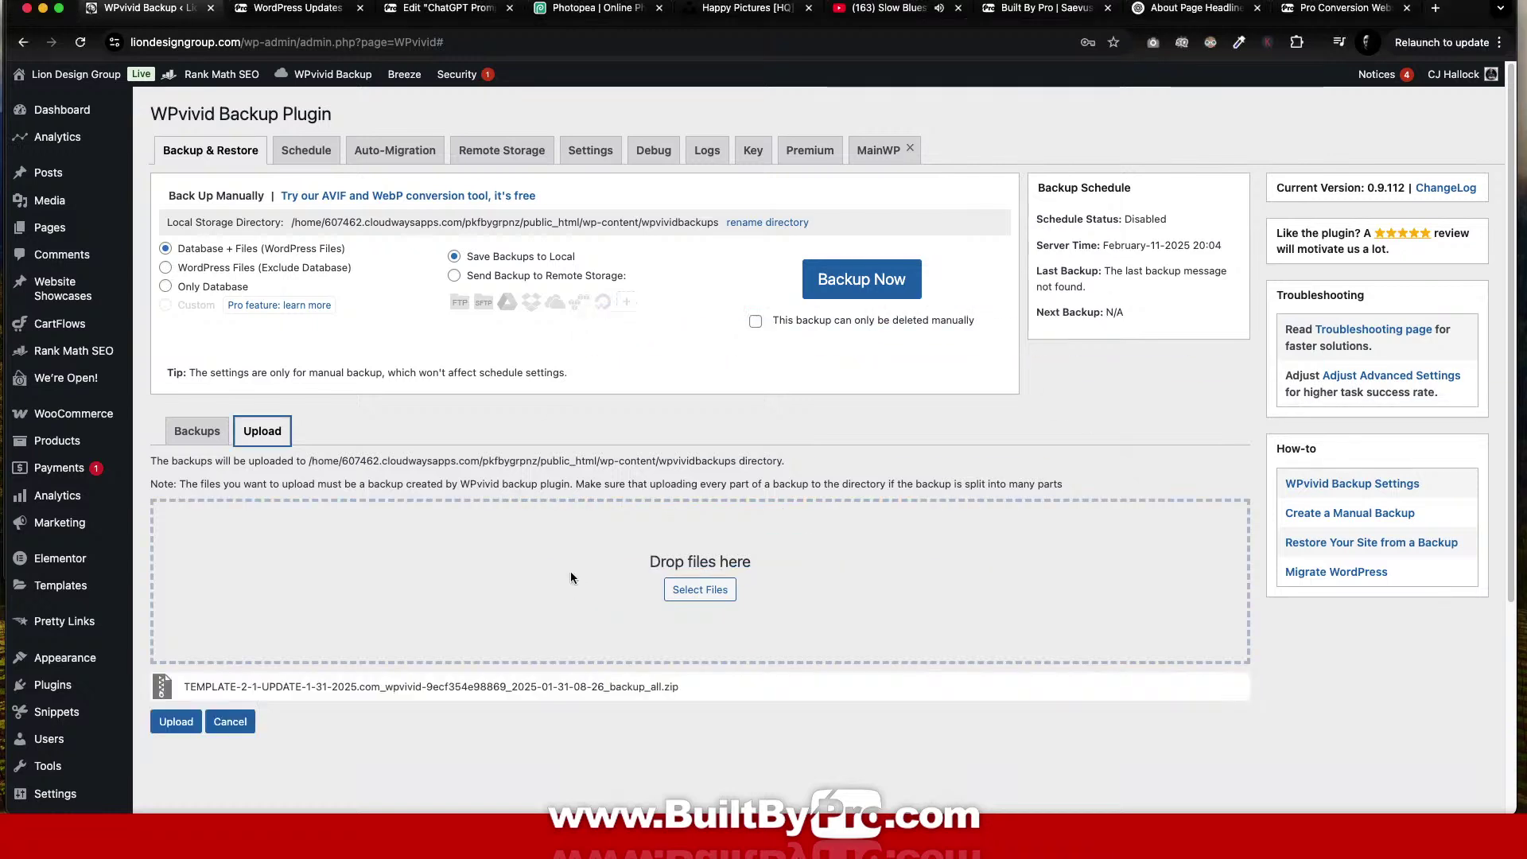
left_click(182, 726)
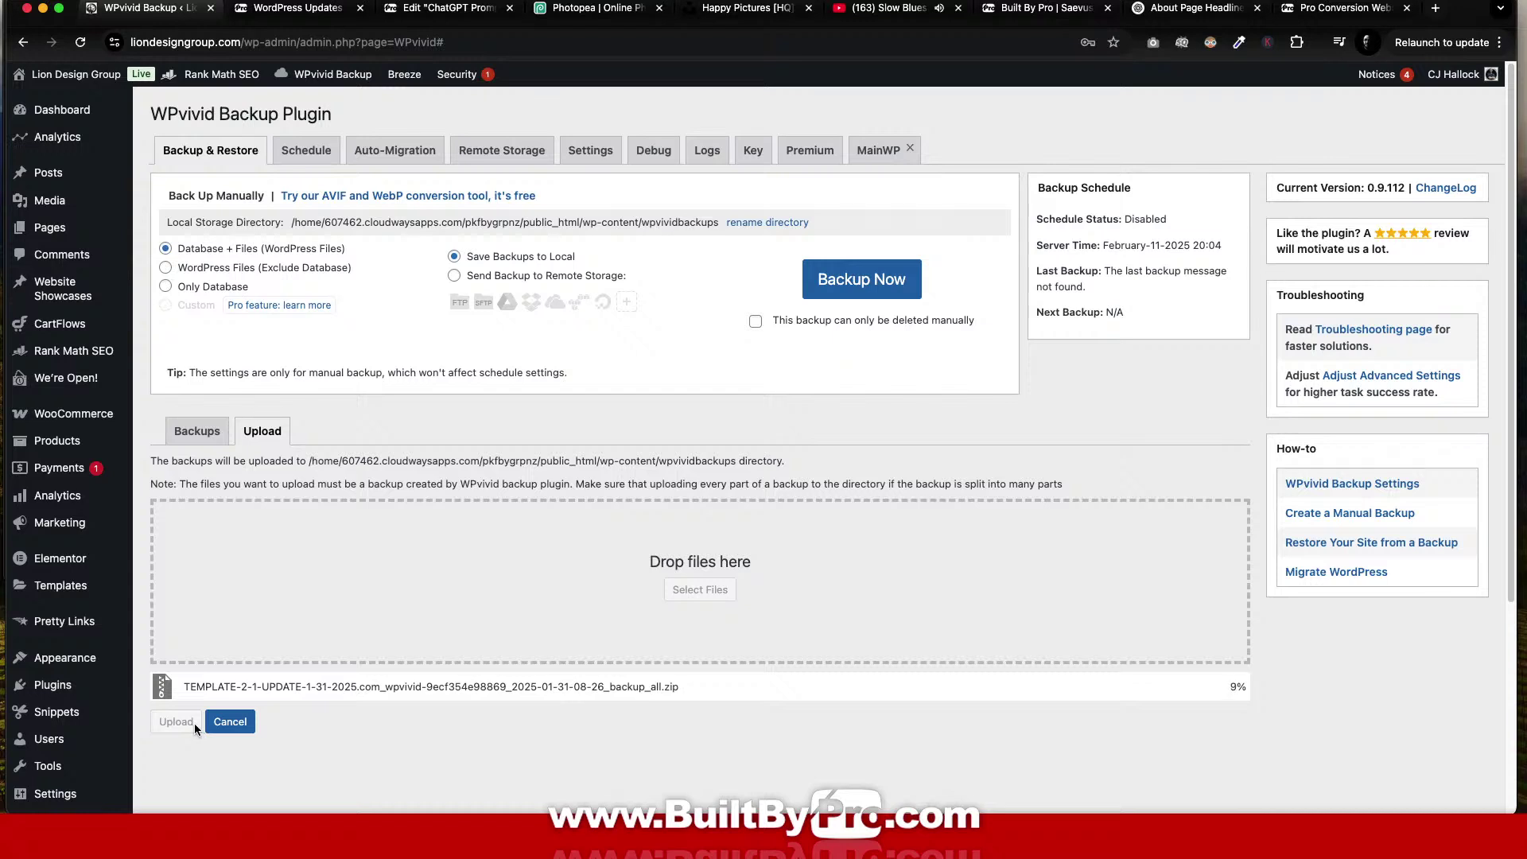
Open the Built By Pro Blog page in a new tab.
left_click(1435, 8)
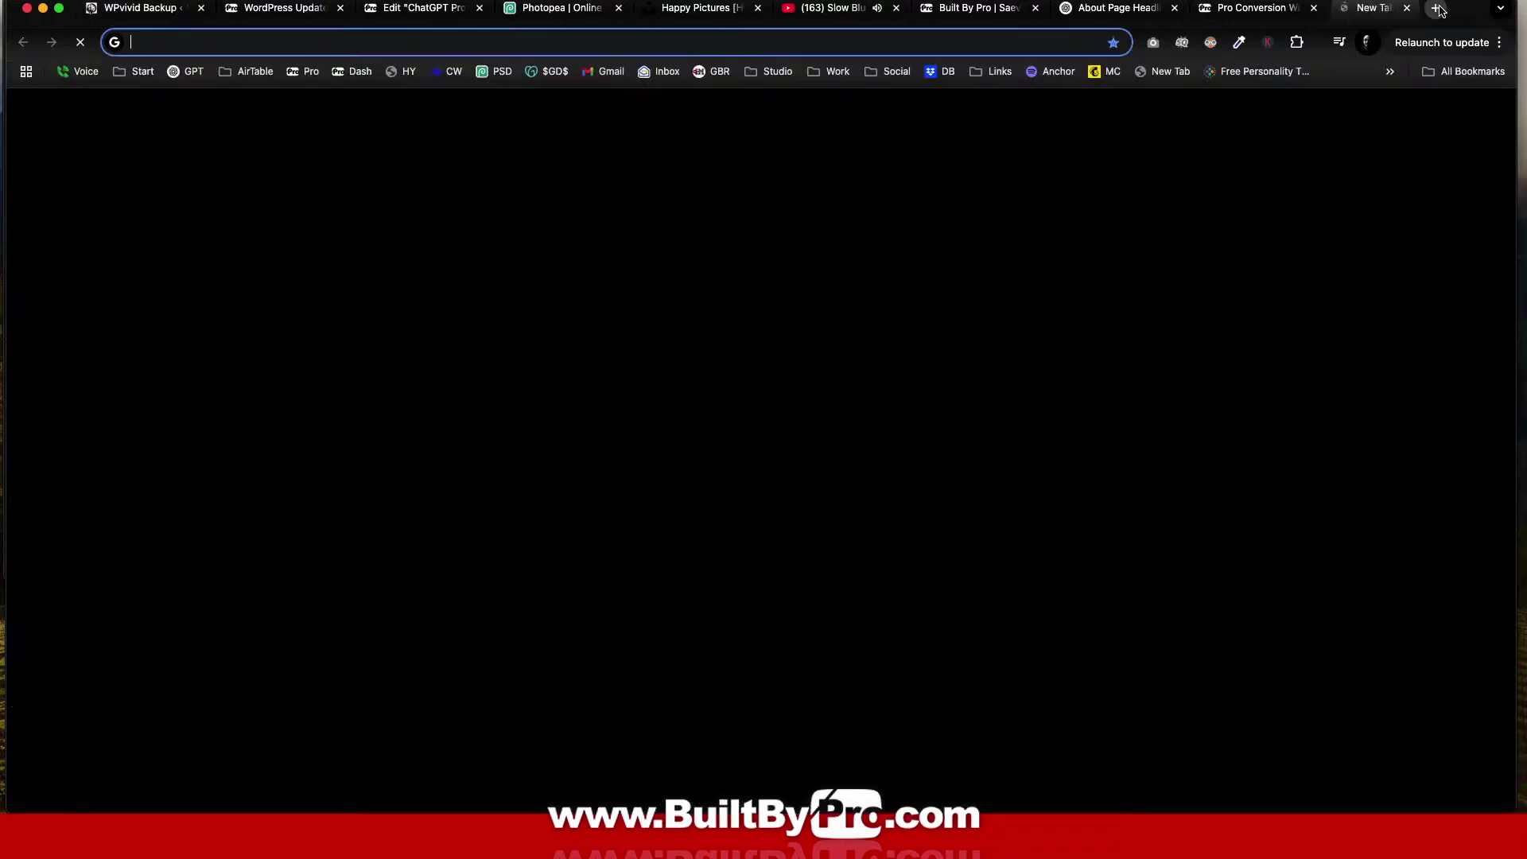
key("super+w")
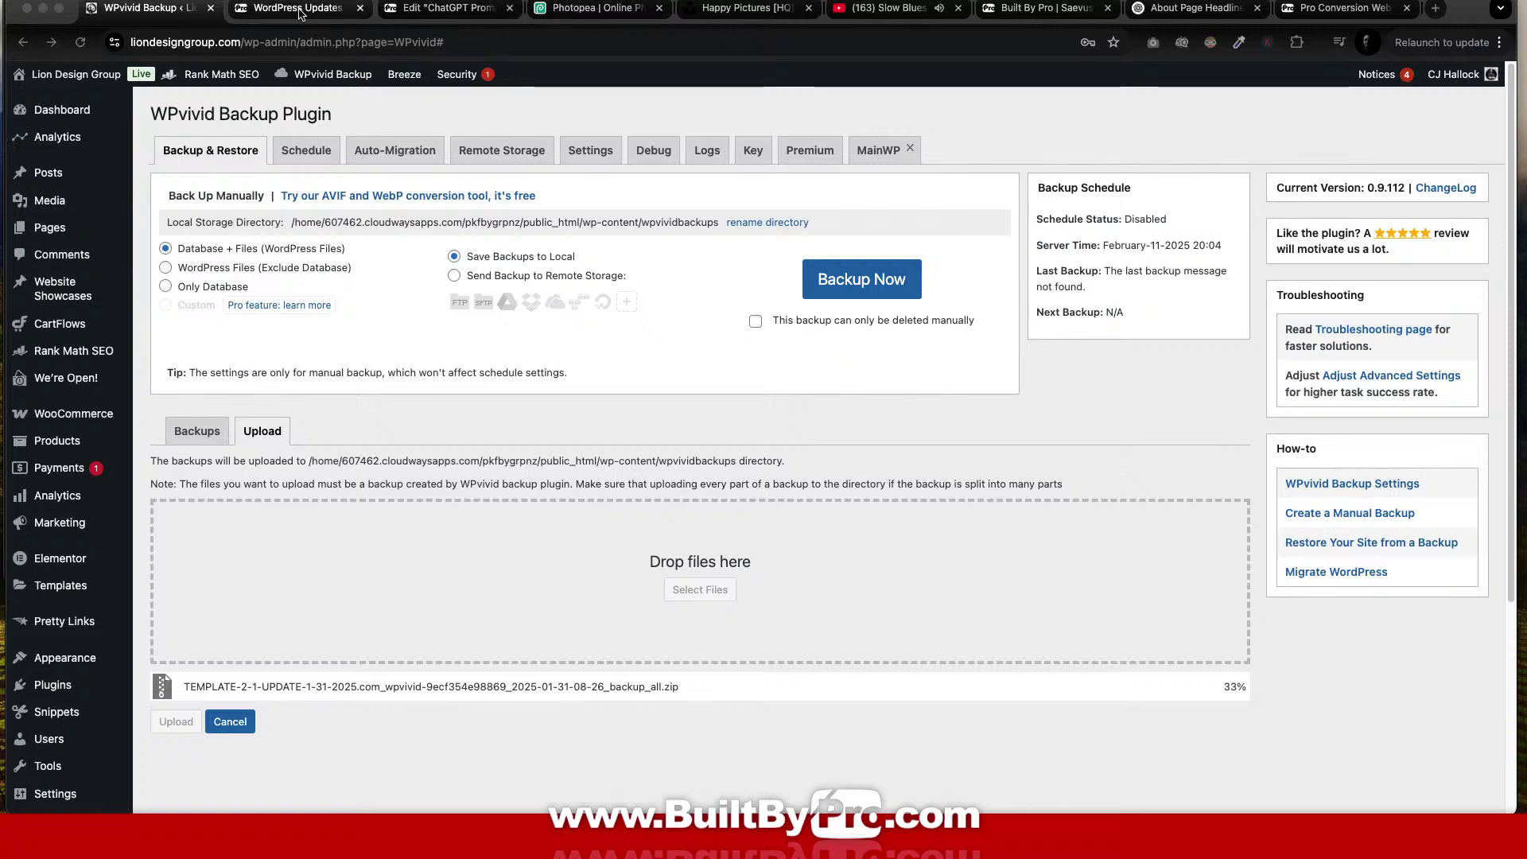
left_click(1045, 14)
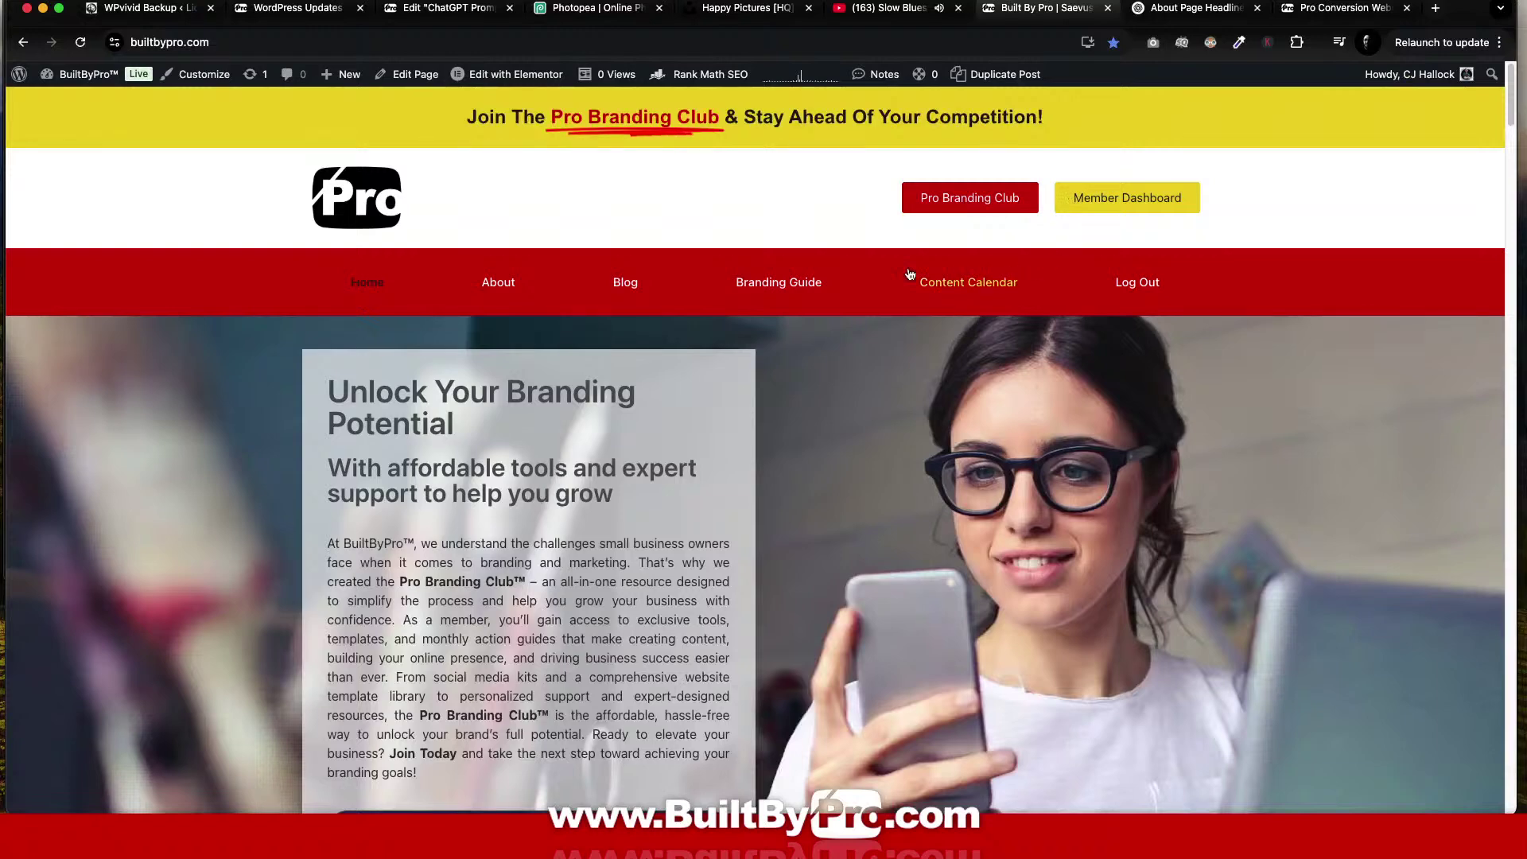
right_click(622, 281)
left_click(686, 289)
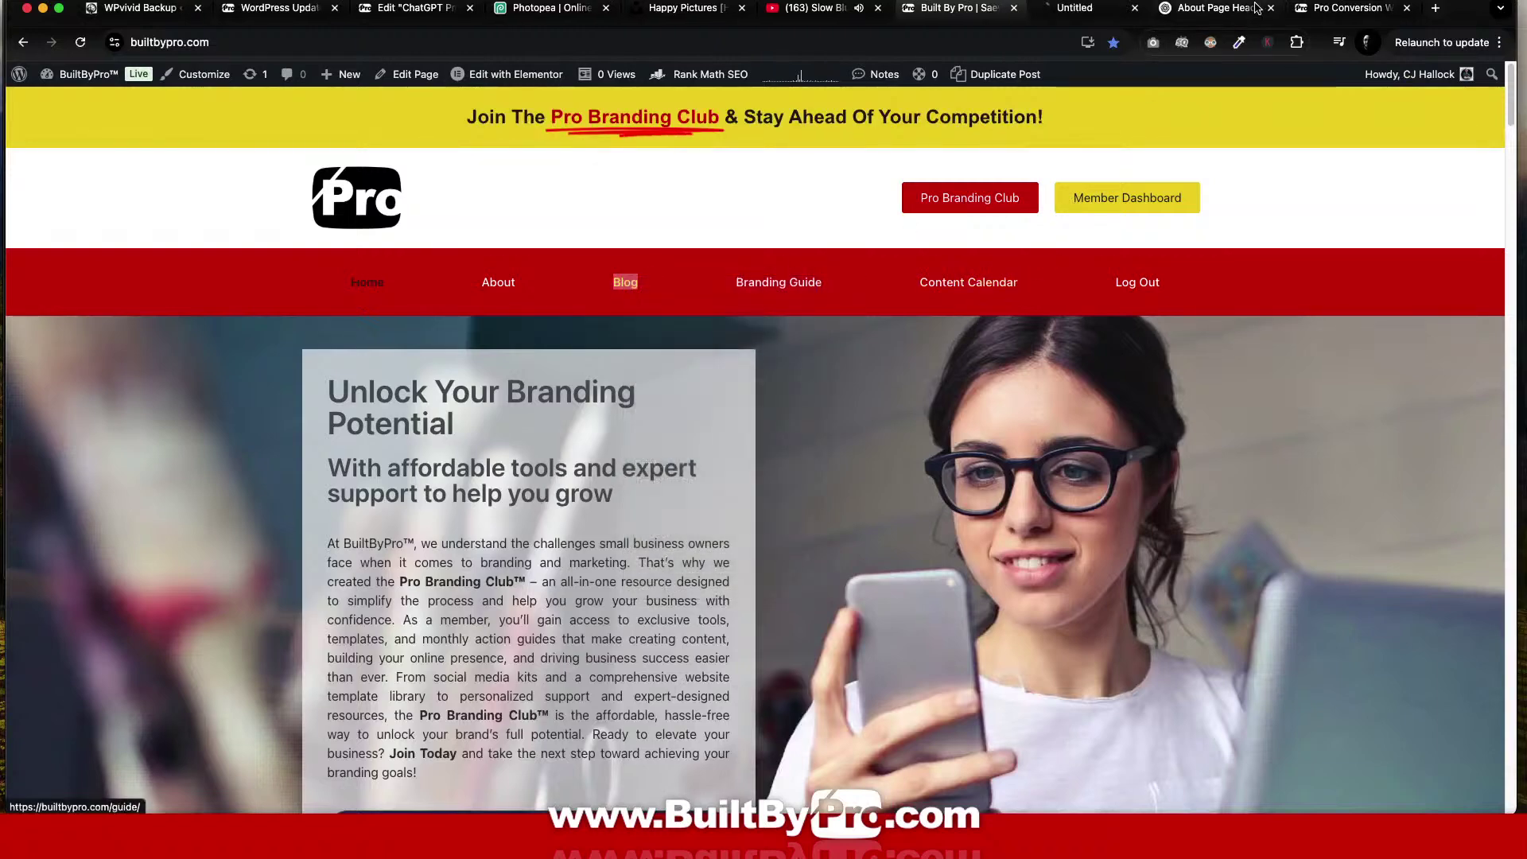
key("ctrl+Tab")
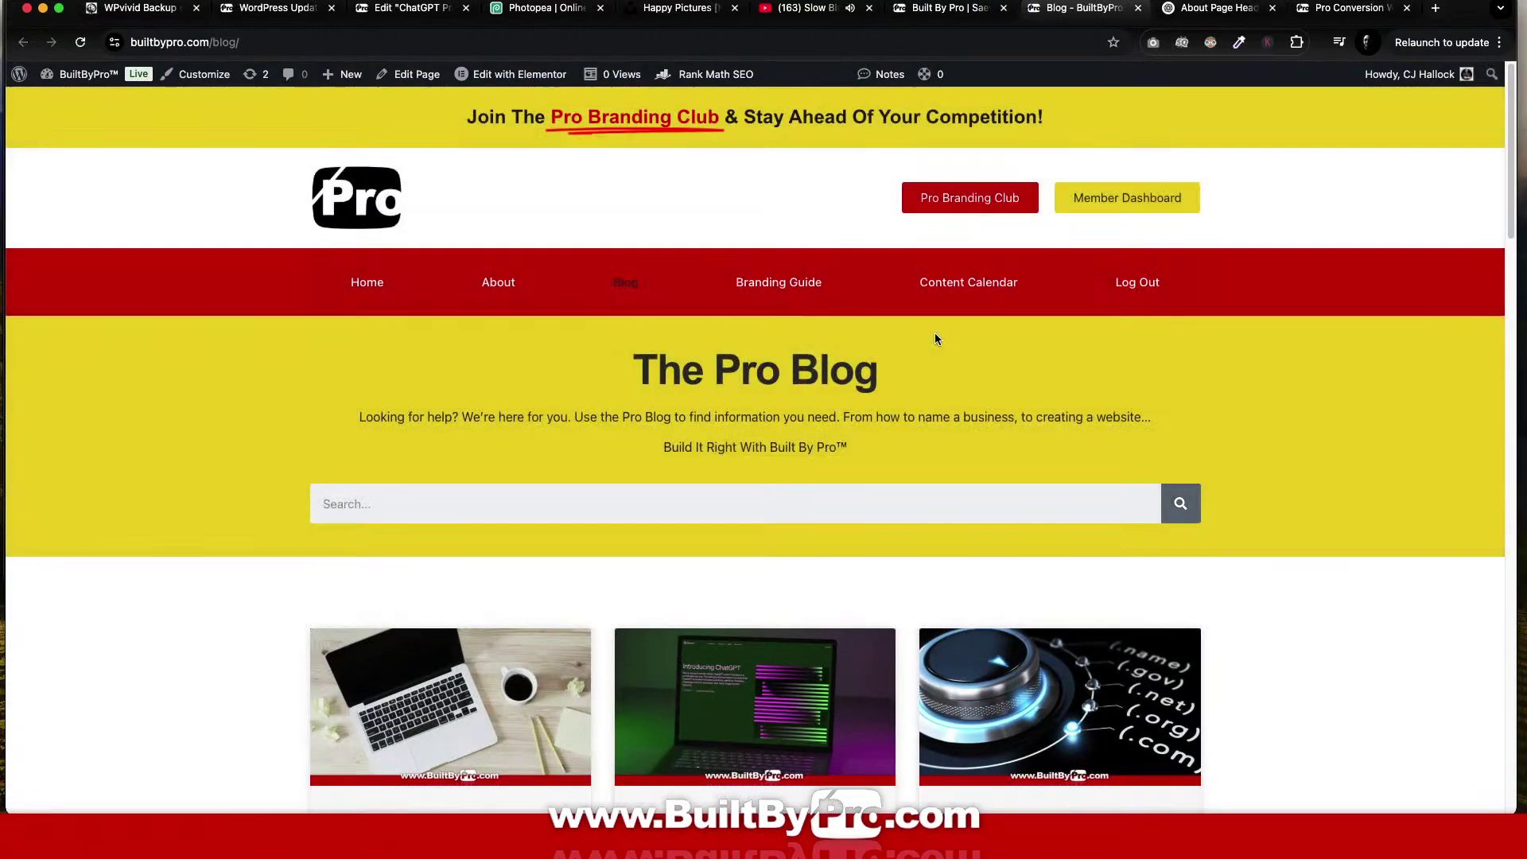
Open the Easy Website Template™ Official Guide post and scroll through it.
scroll(932, 332, "down", 3)
left_click(496, 518)
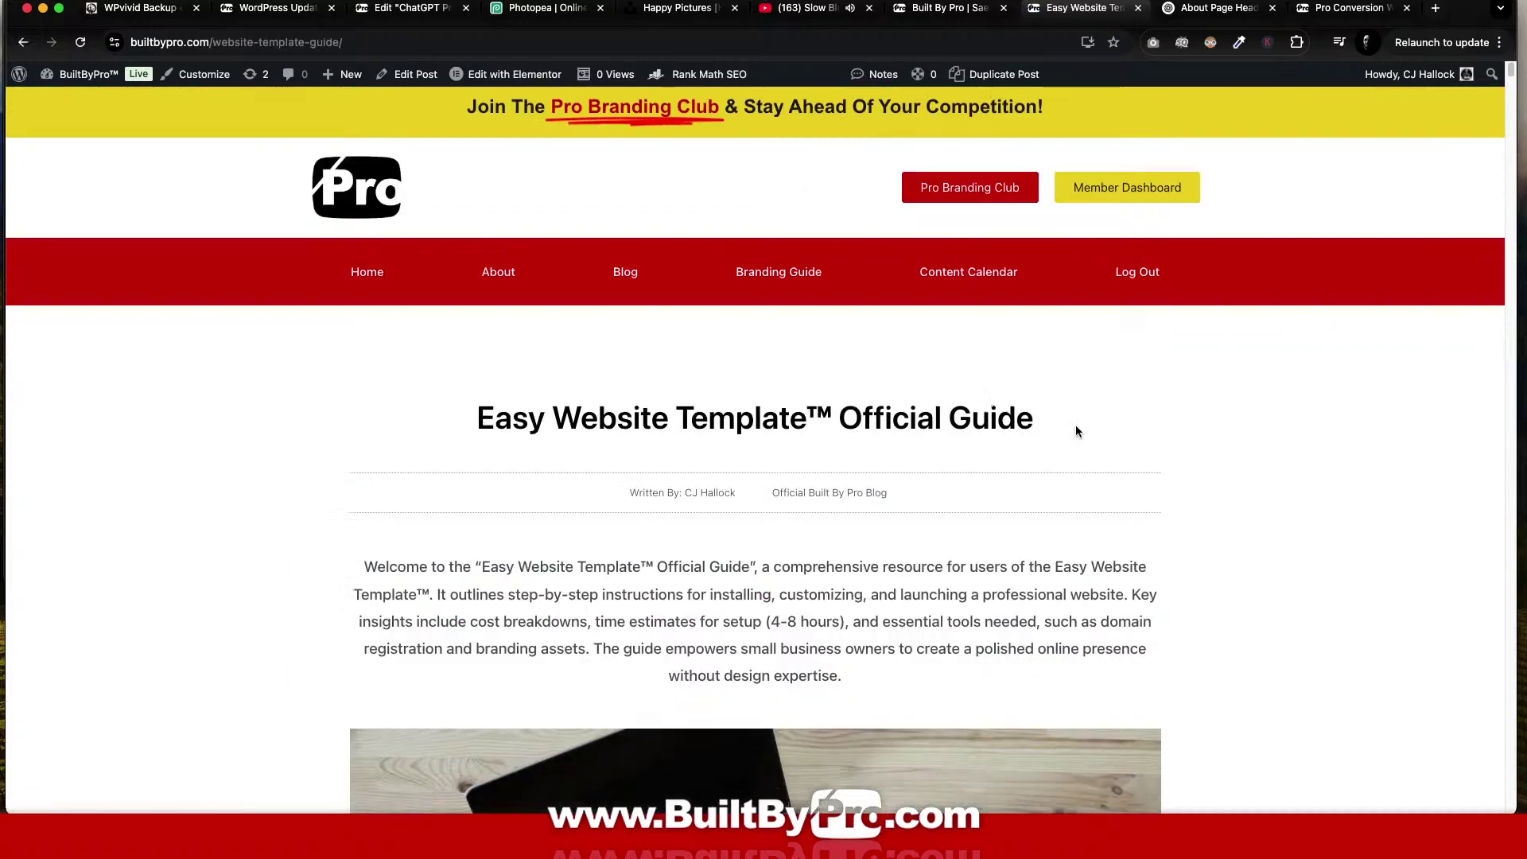
scroll(1075, 428, "down", 10)
scroll(1074, 430, "down", 20)
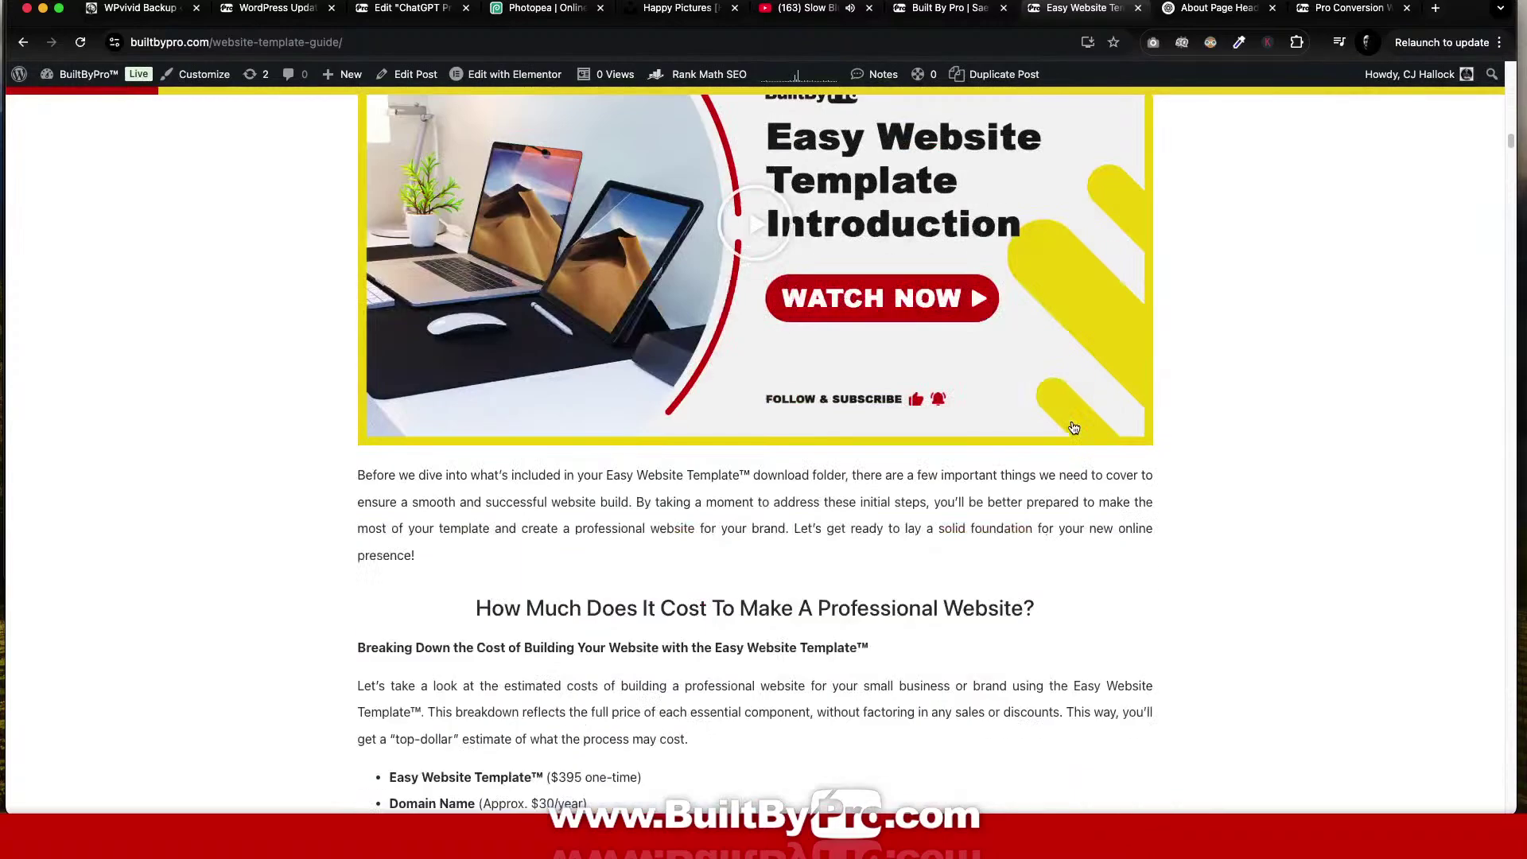
scroll(1070, 425, "down", 20)
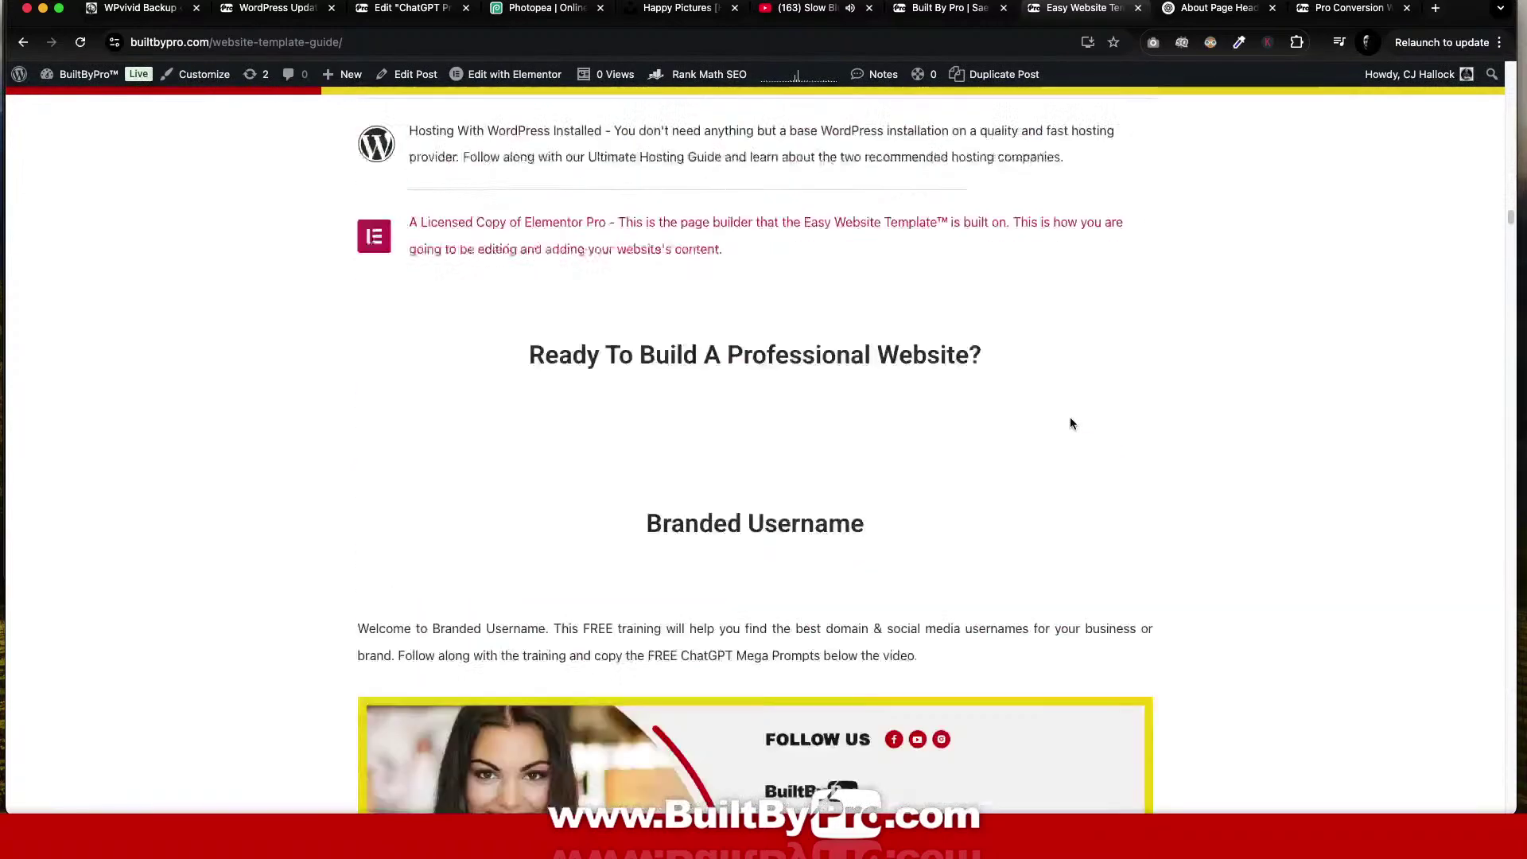
scroll(1072, 424, "down", 20)
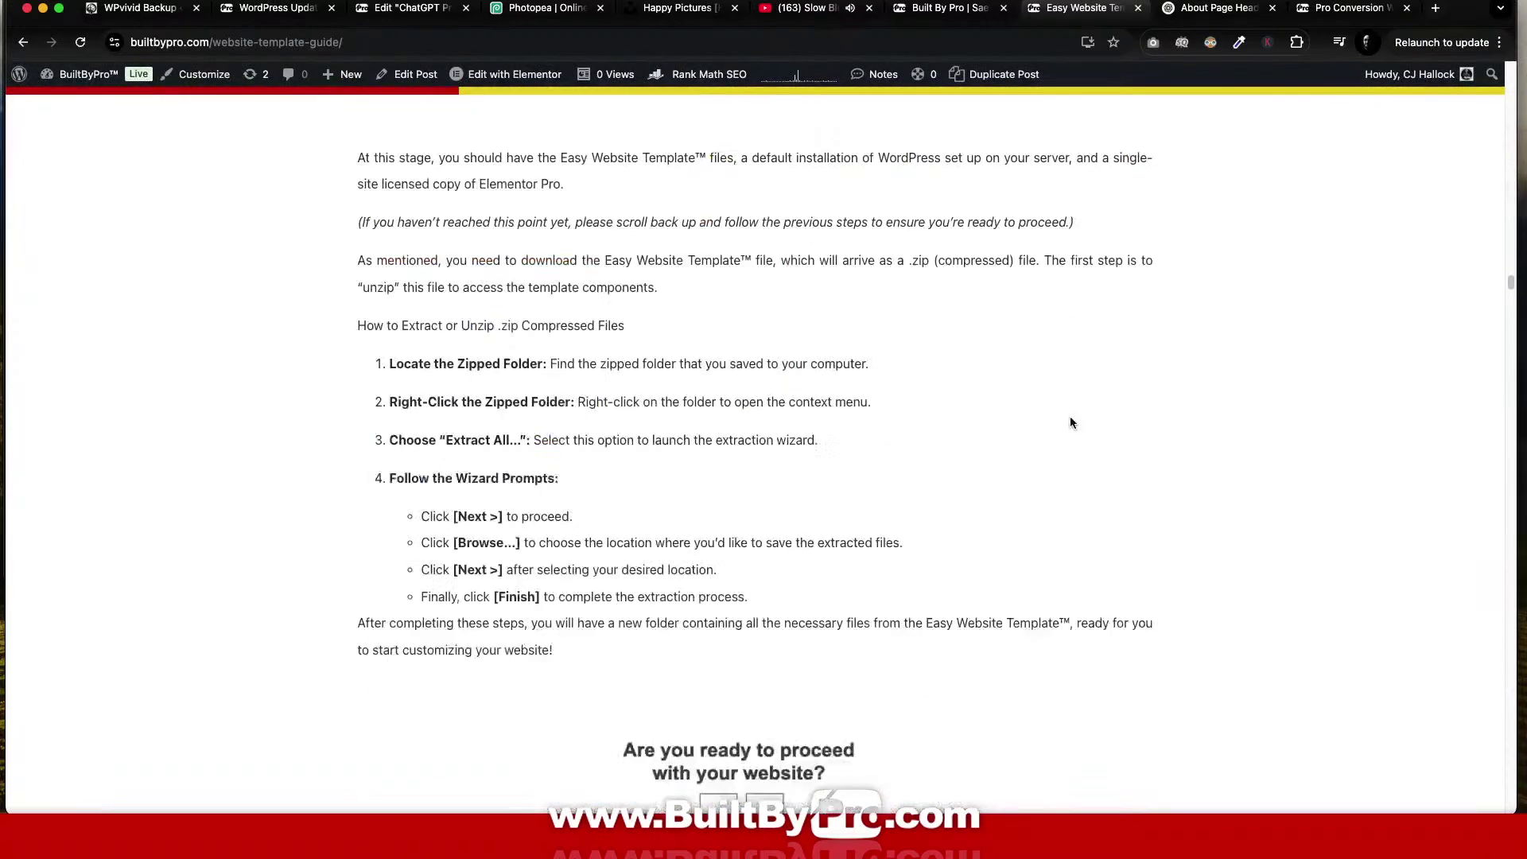
scroll(1071, 423, "down", 6)
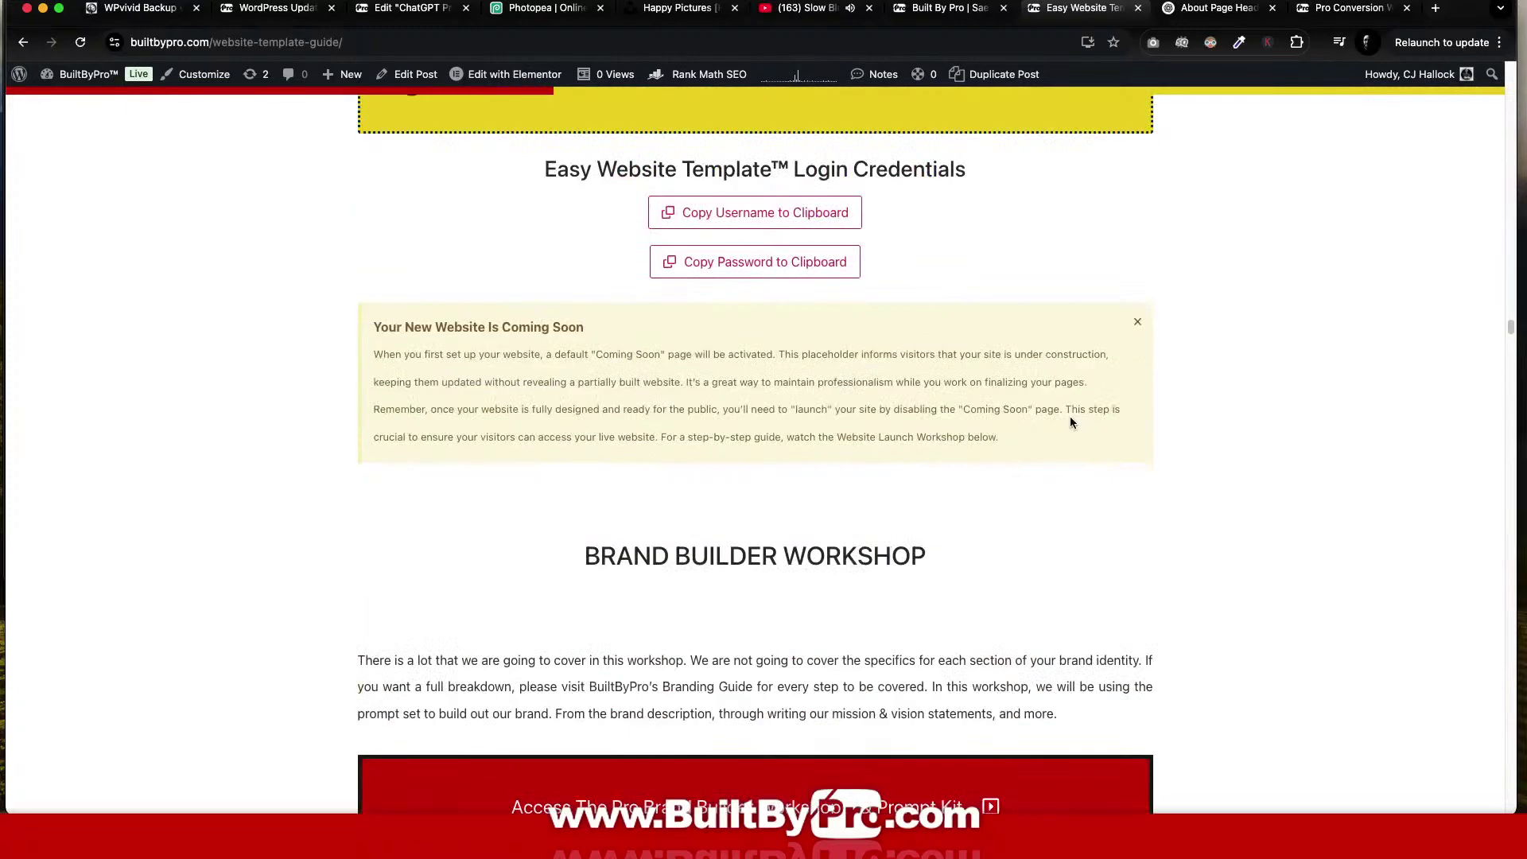
scroll(1070, 421, "up", 1)
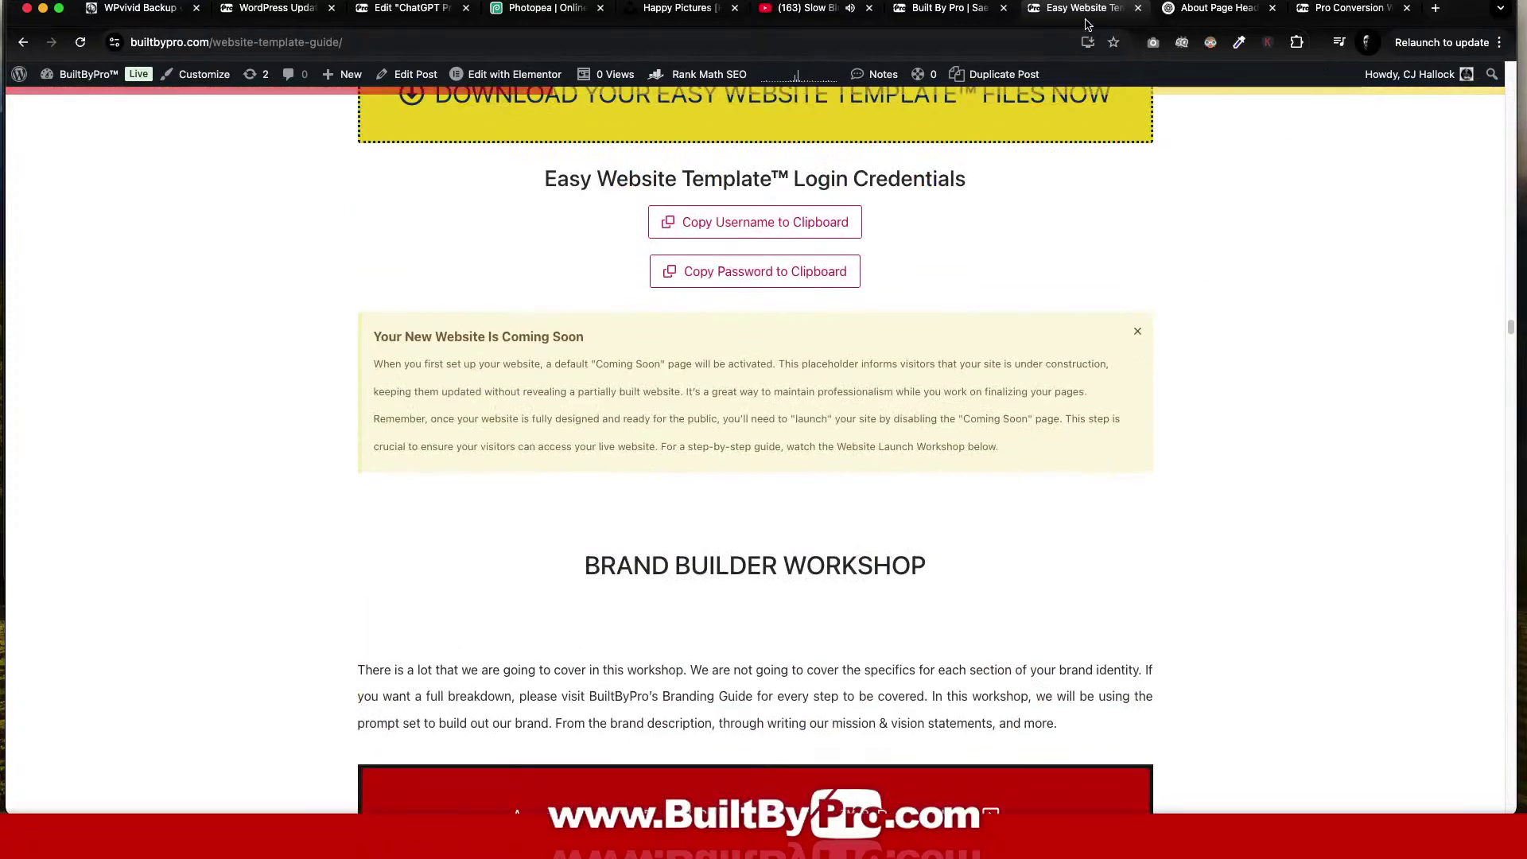
Reposition the guide tab and return to the WPvivid backup upload in progress.
left_click_drag(1088, 23, 1303, 19)
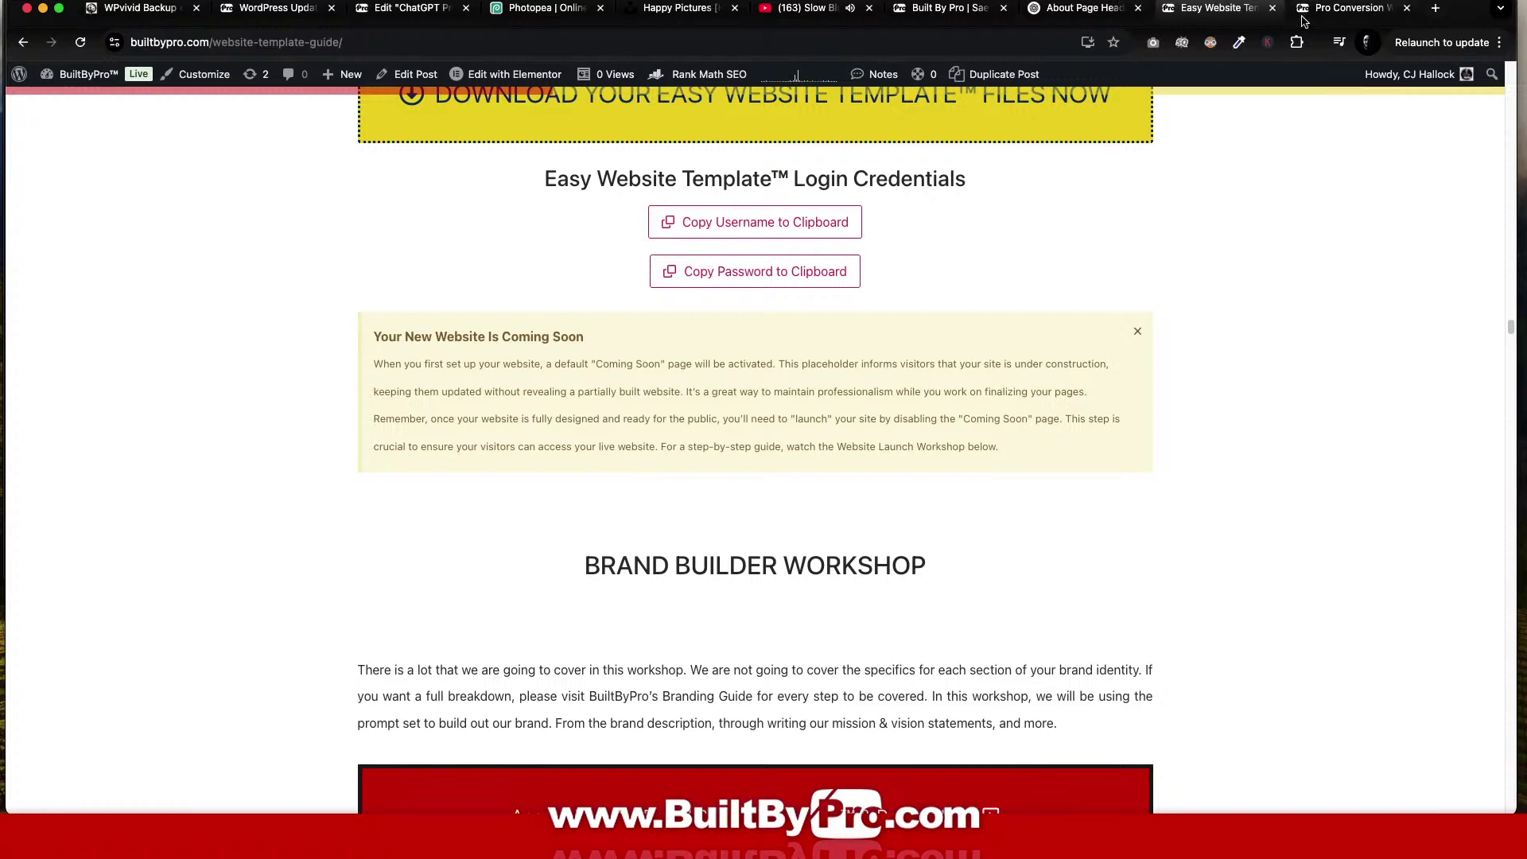
left_click(295, 16)
left_click(152, 12)
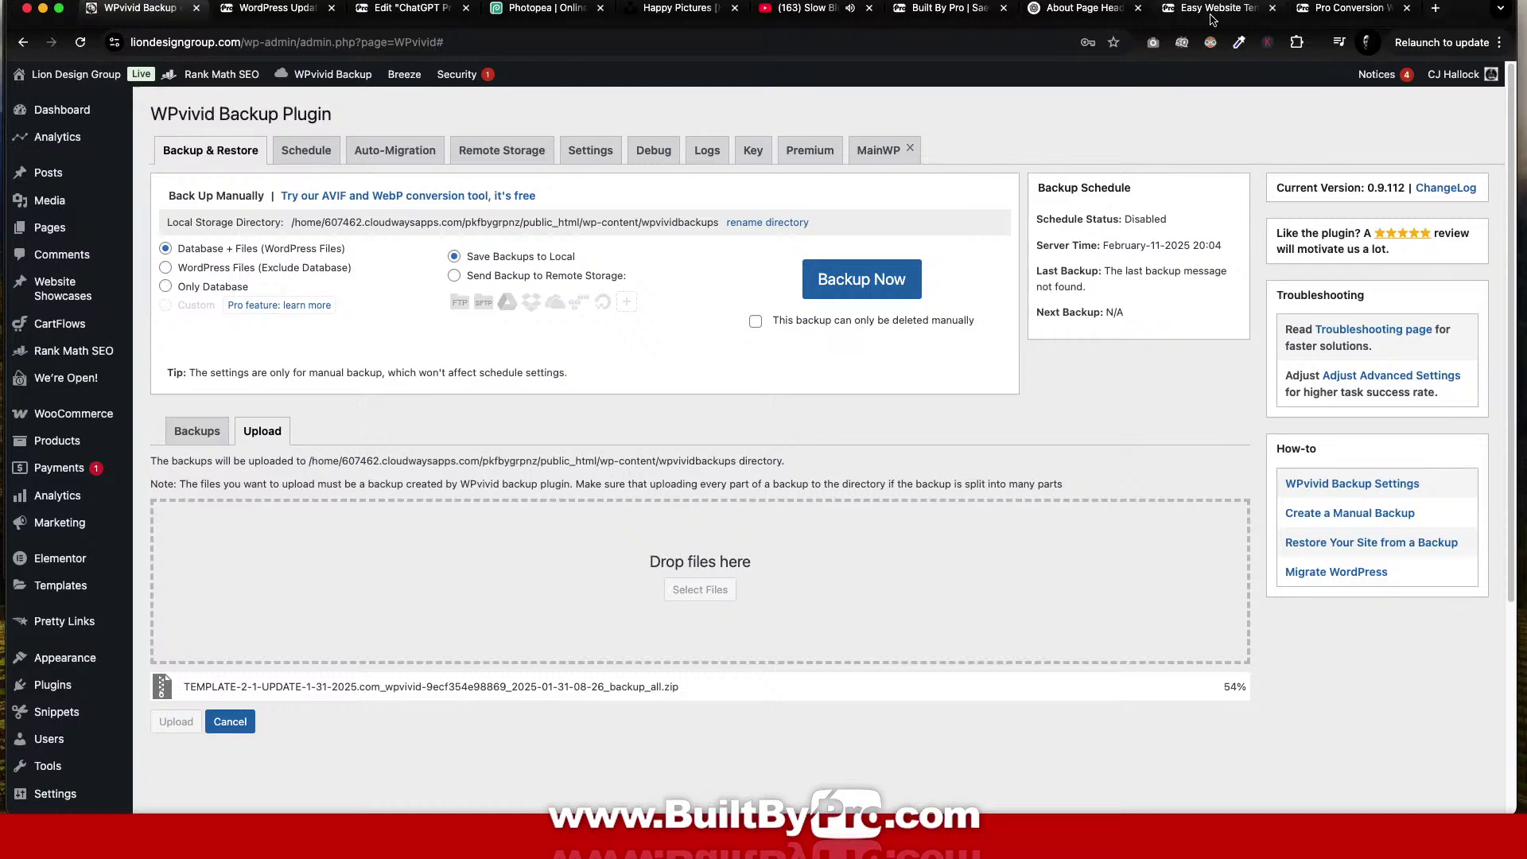
Pull the template guide and WPvivid Backup tabs into separate windows, then minimise the Updates window.
left_click_drag(1211, 18, 598, 30)
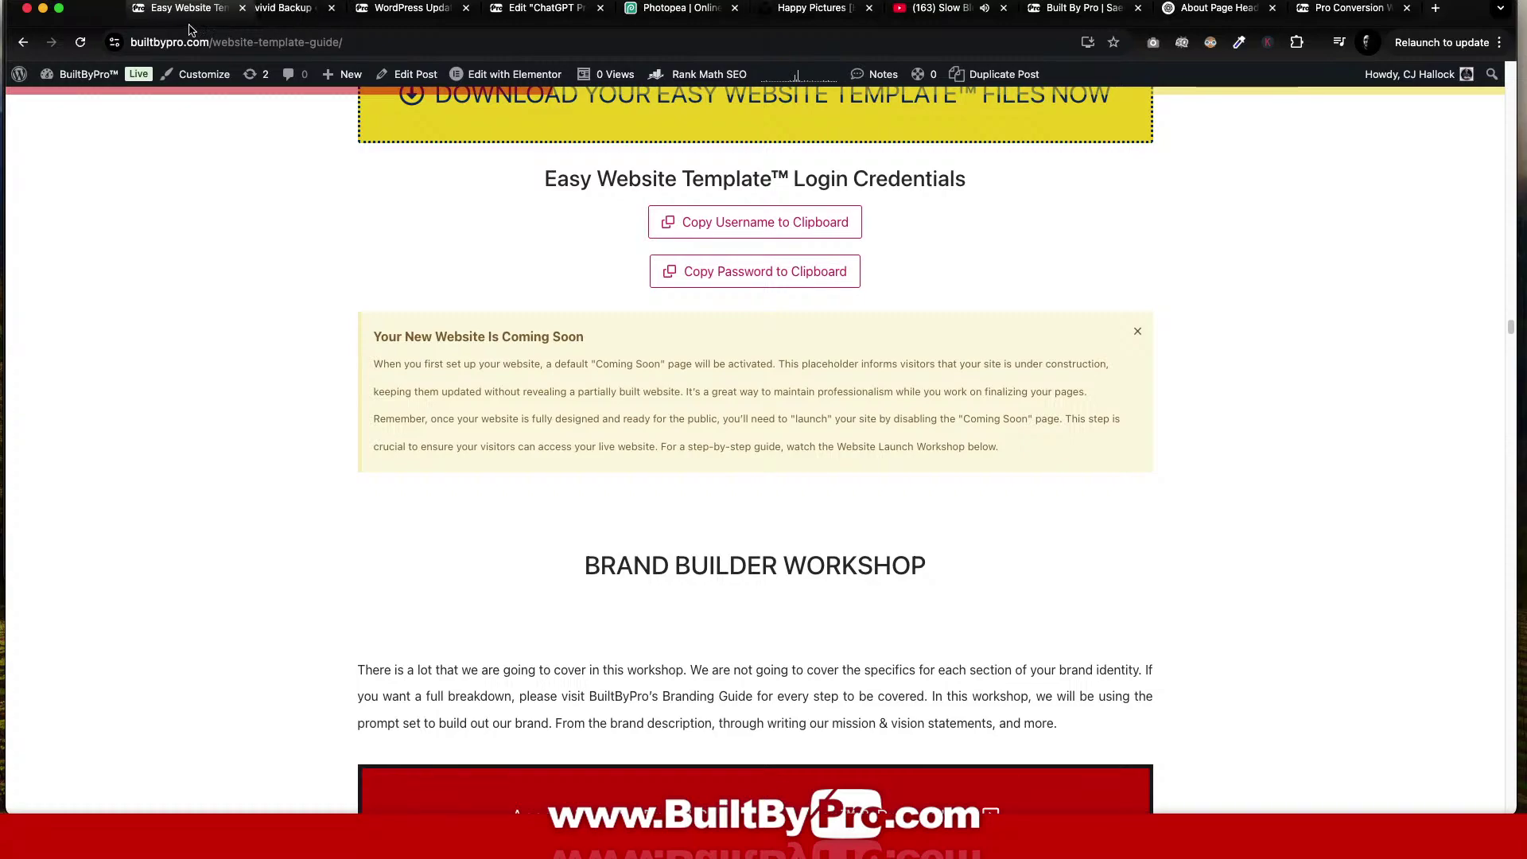
left_click_drag(239, 8, 424, 107)
left_click_drag(145, 9, 678, 345)
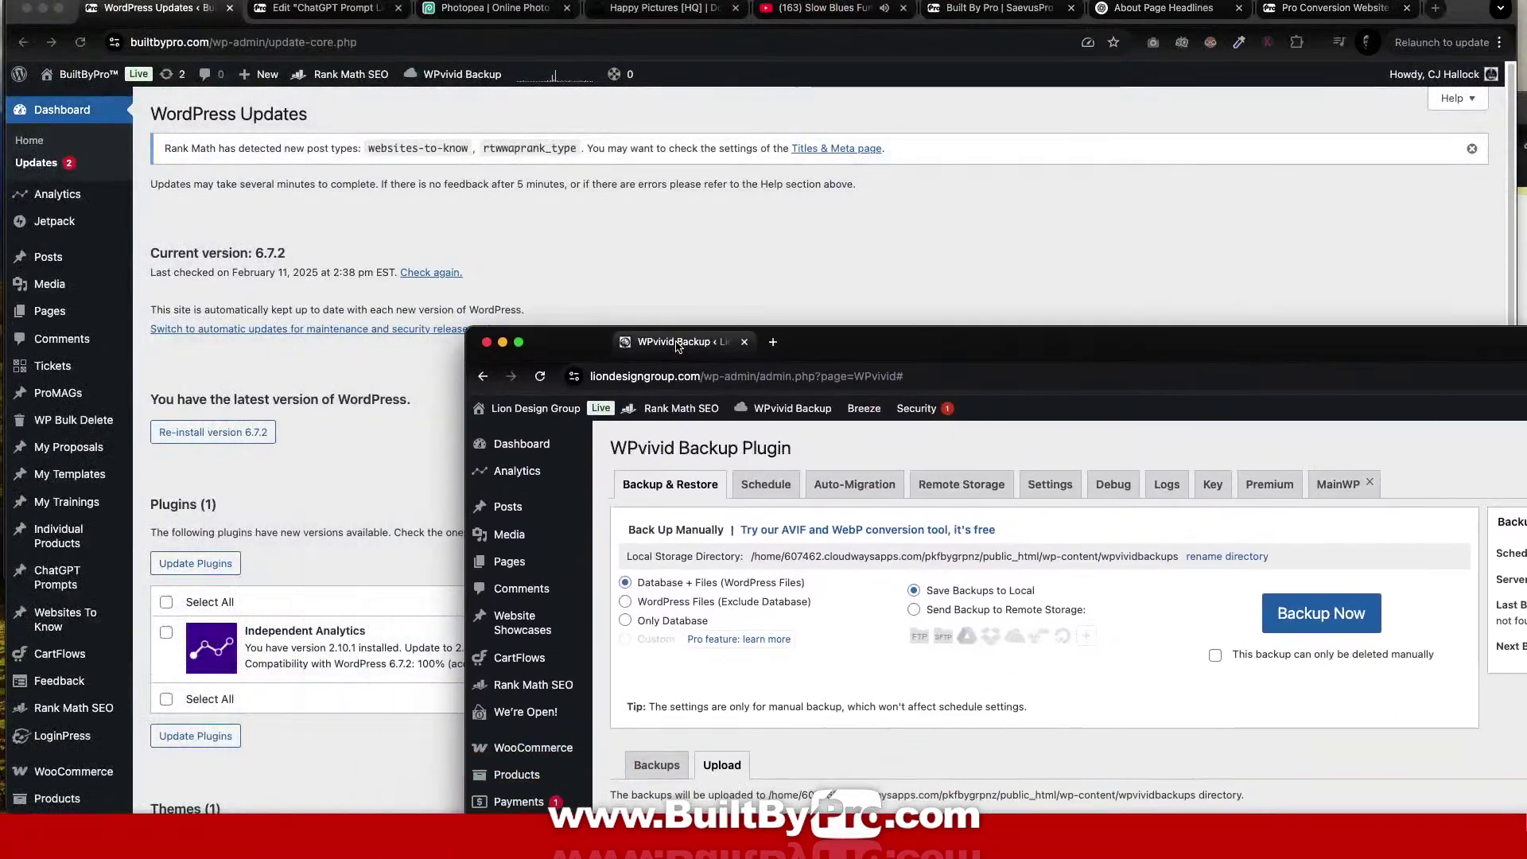
left_click_drag(47, 17, 48, 17)
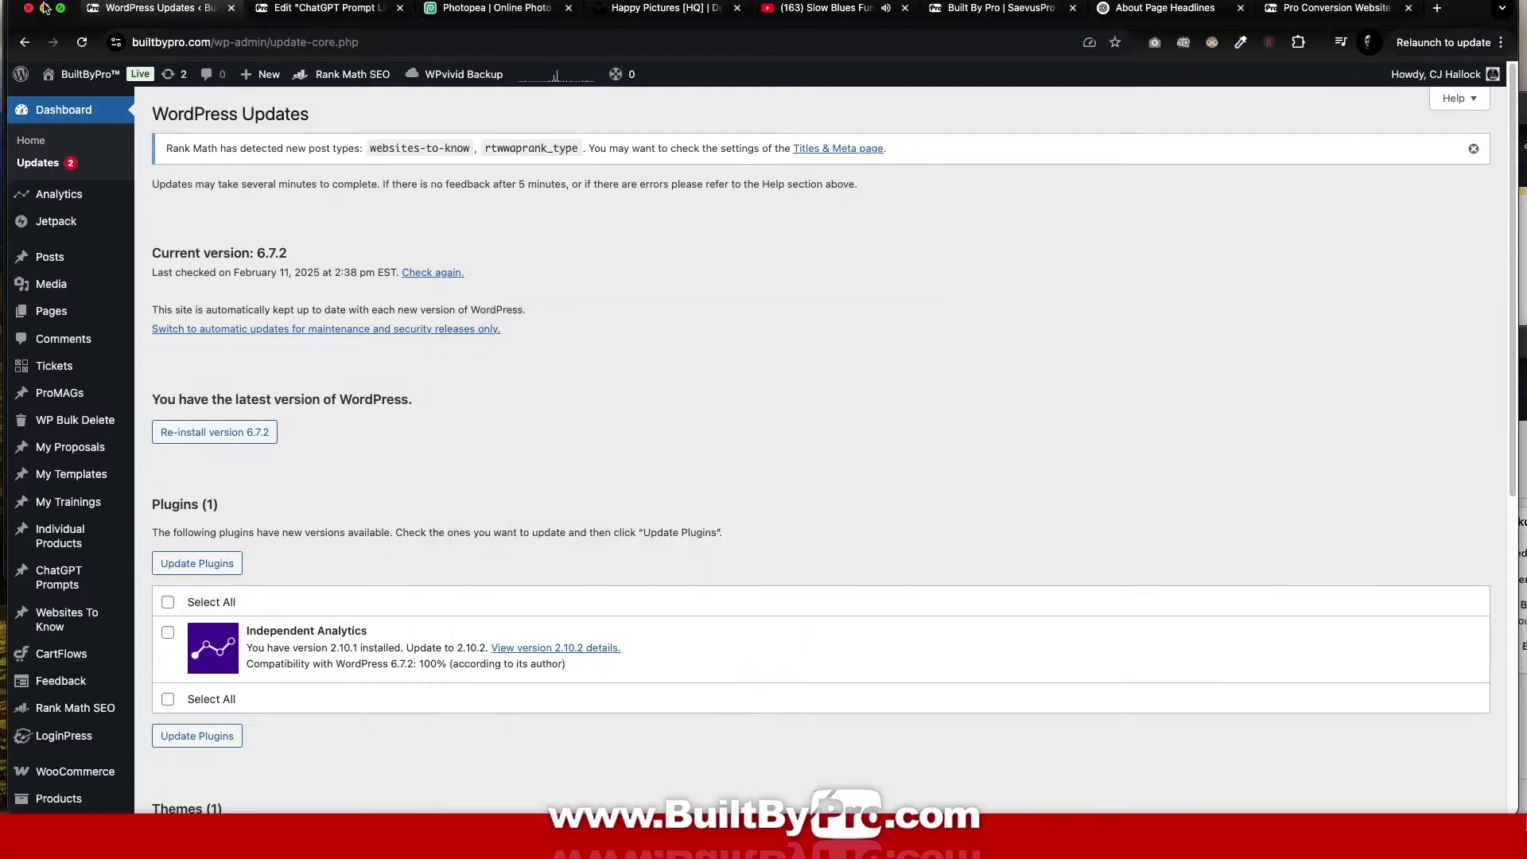
left_click(45, 8)
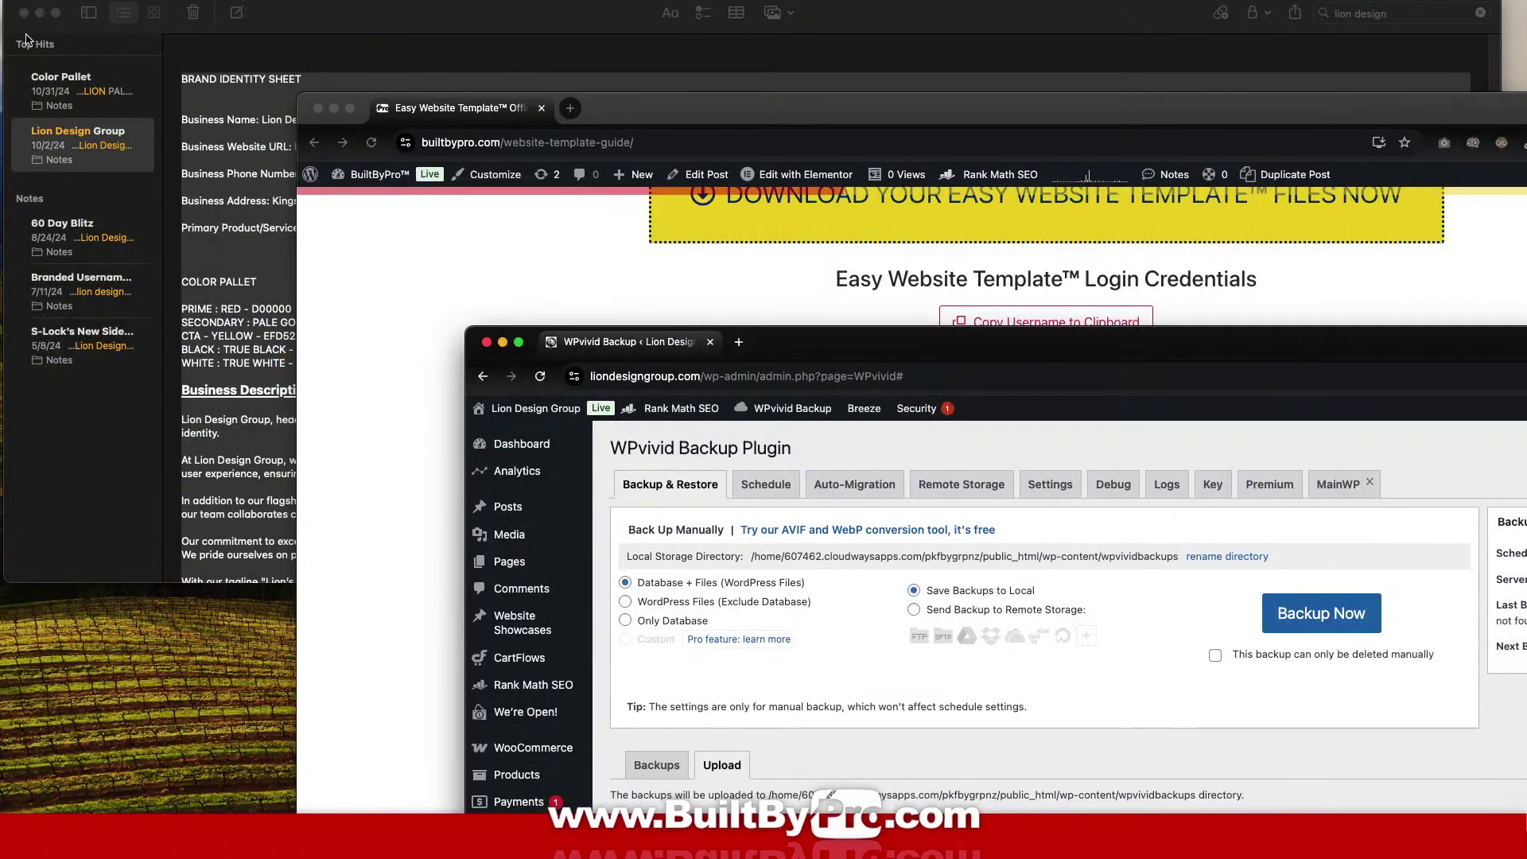
Bring Apple Notes forward, clear its search and shift the window left.
left_click(265, 97)
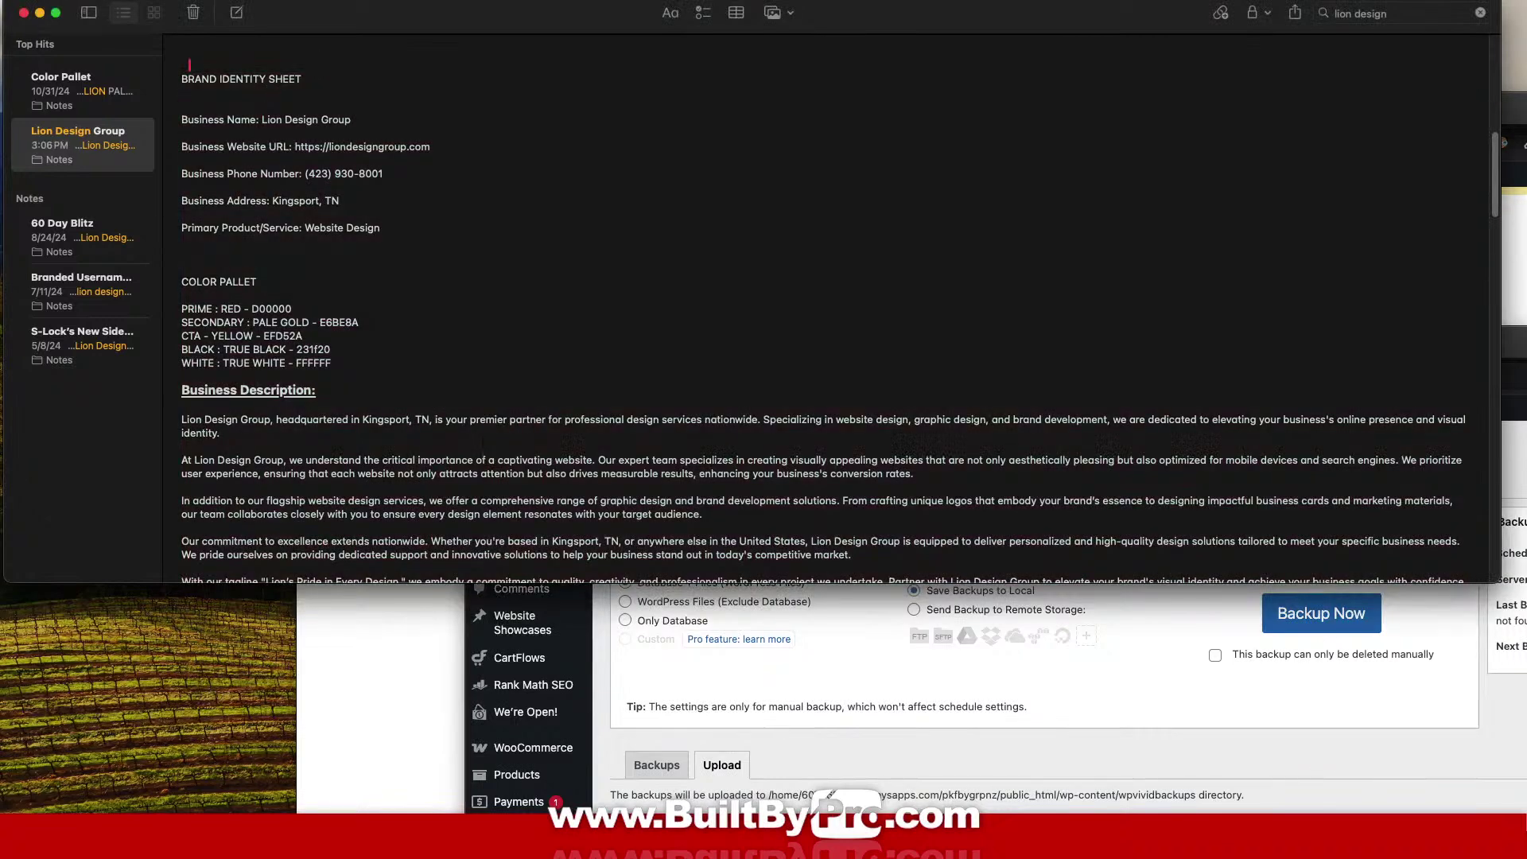
left_click(1478, 14)
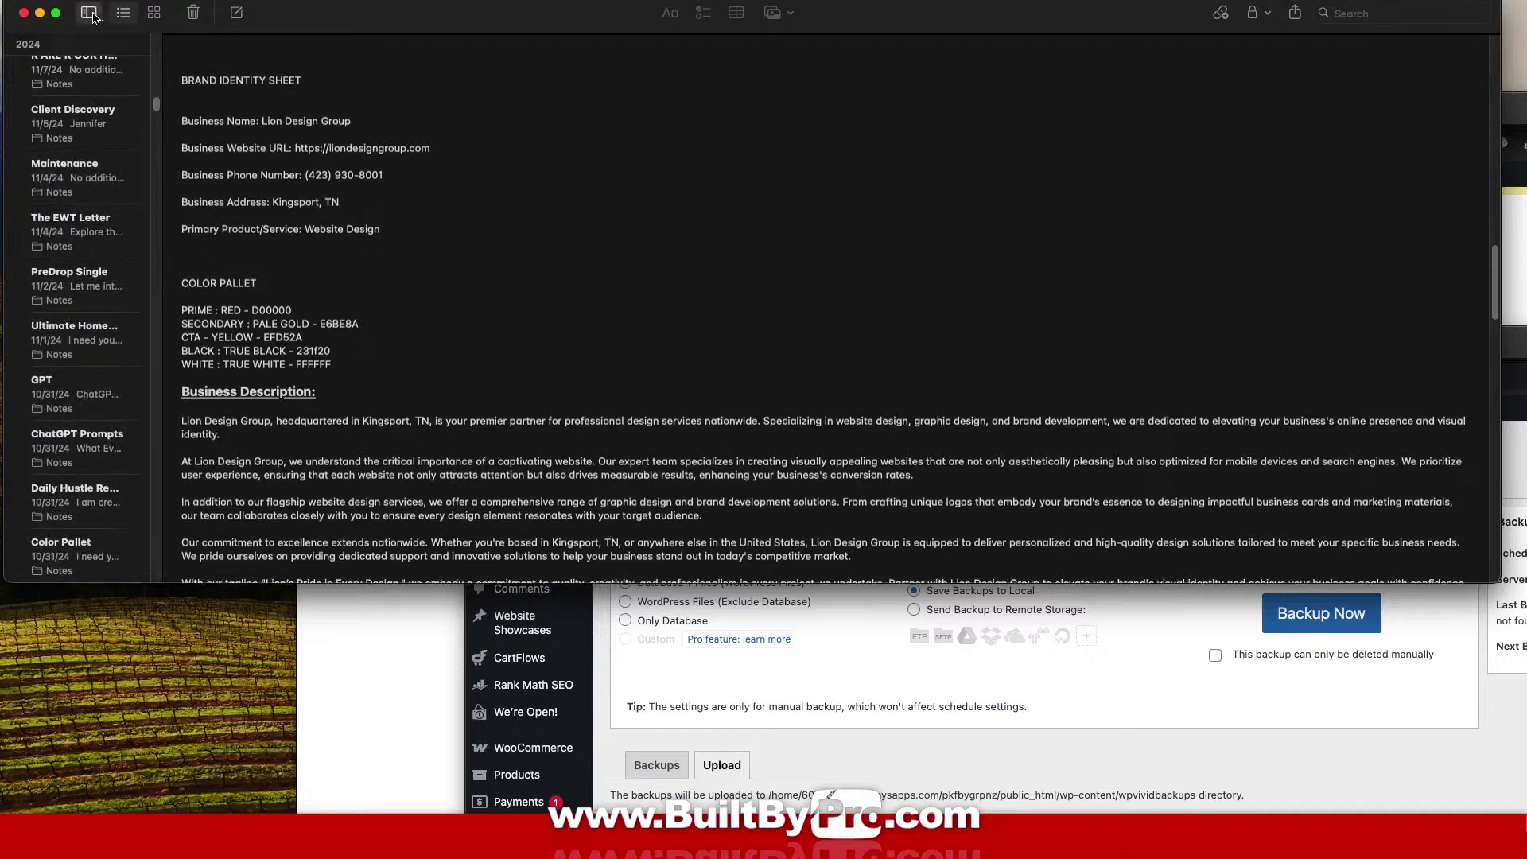
left_click(89, 13)
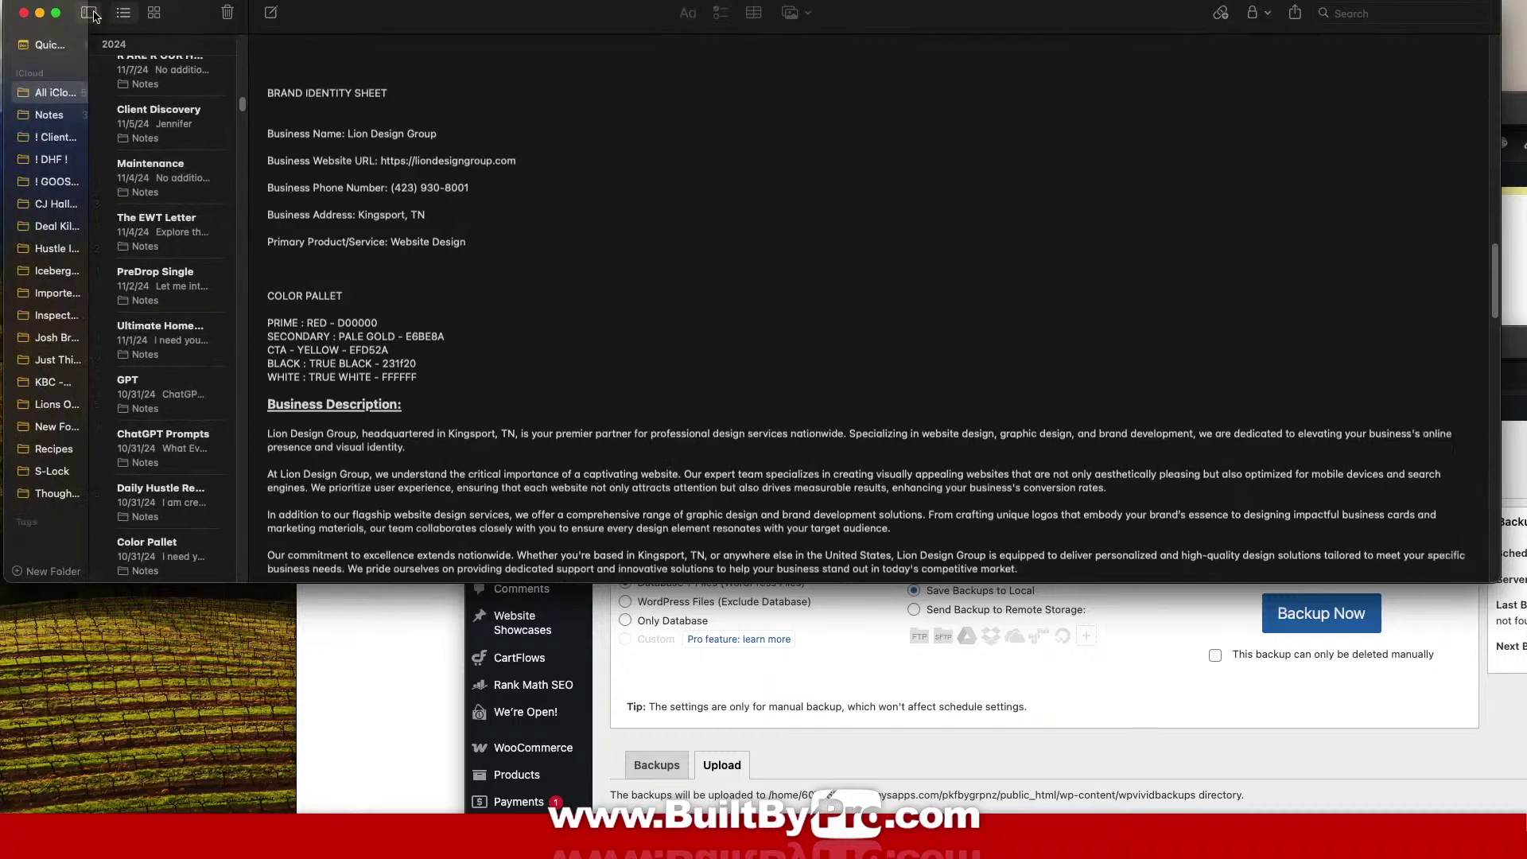
left_click(92, 13)
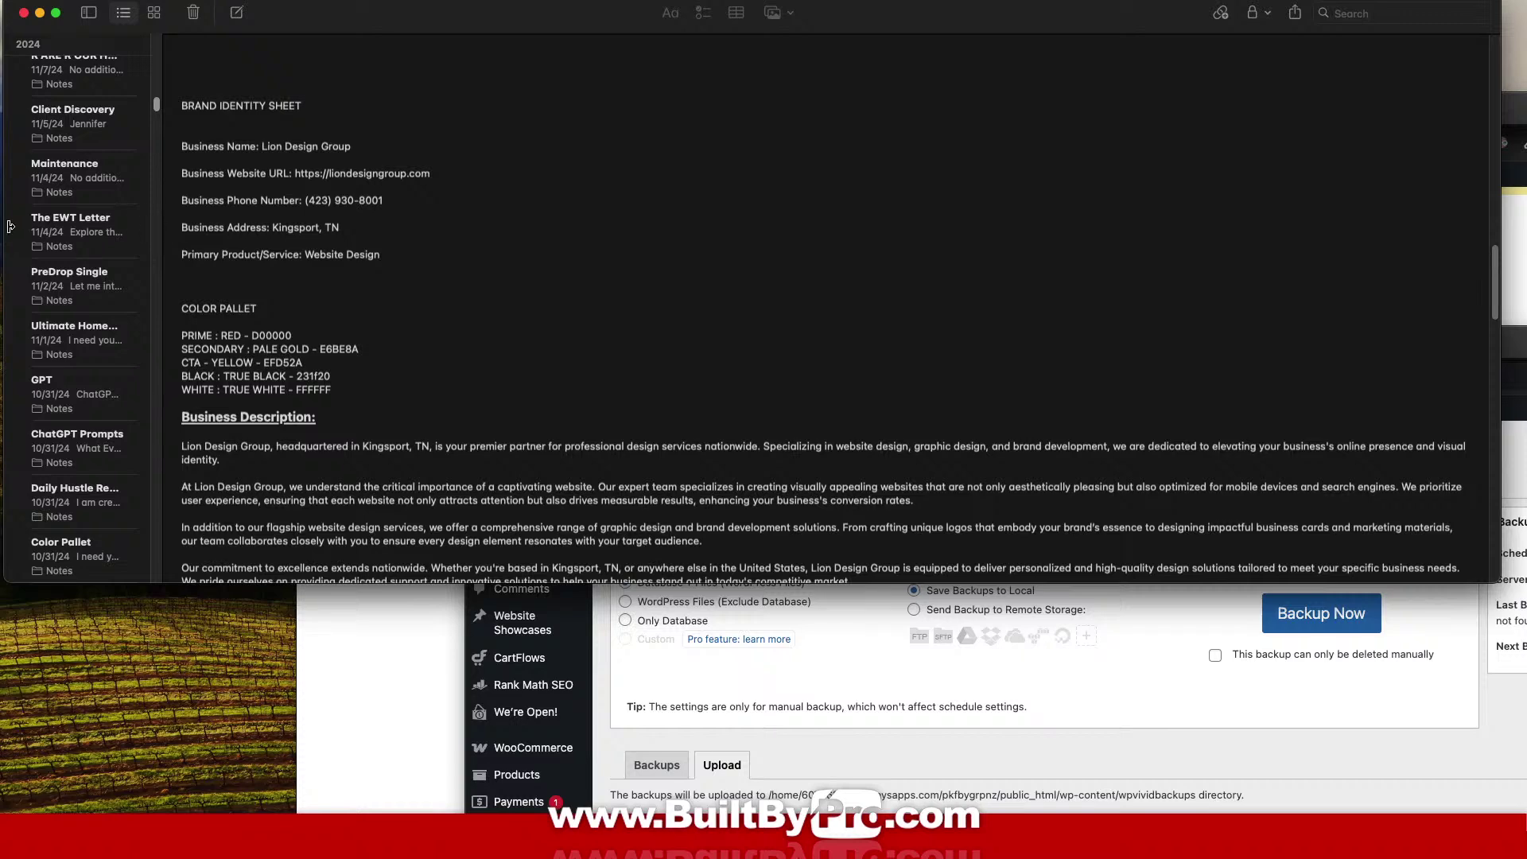
left_click_drag(556, 16, 417, 18)
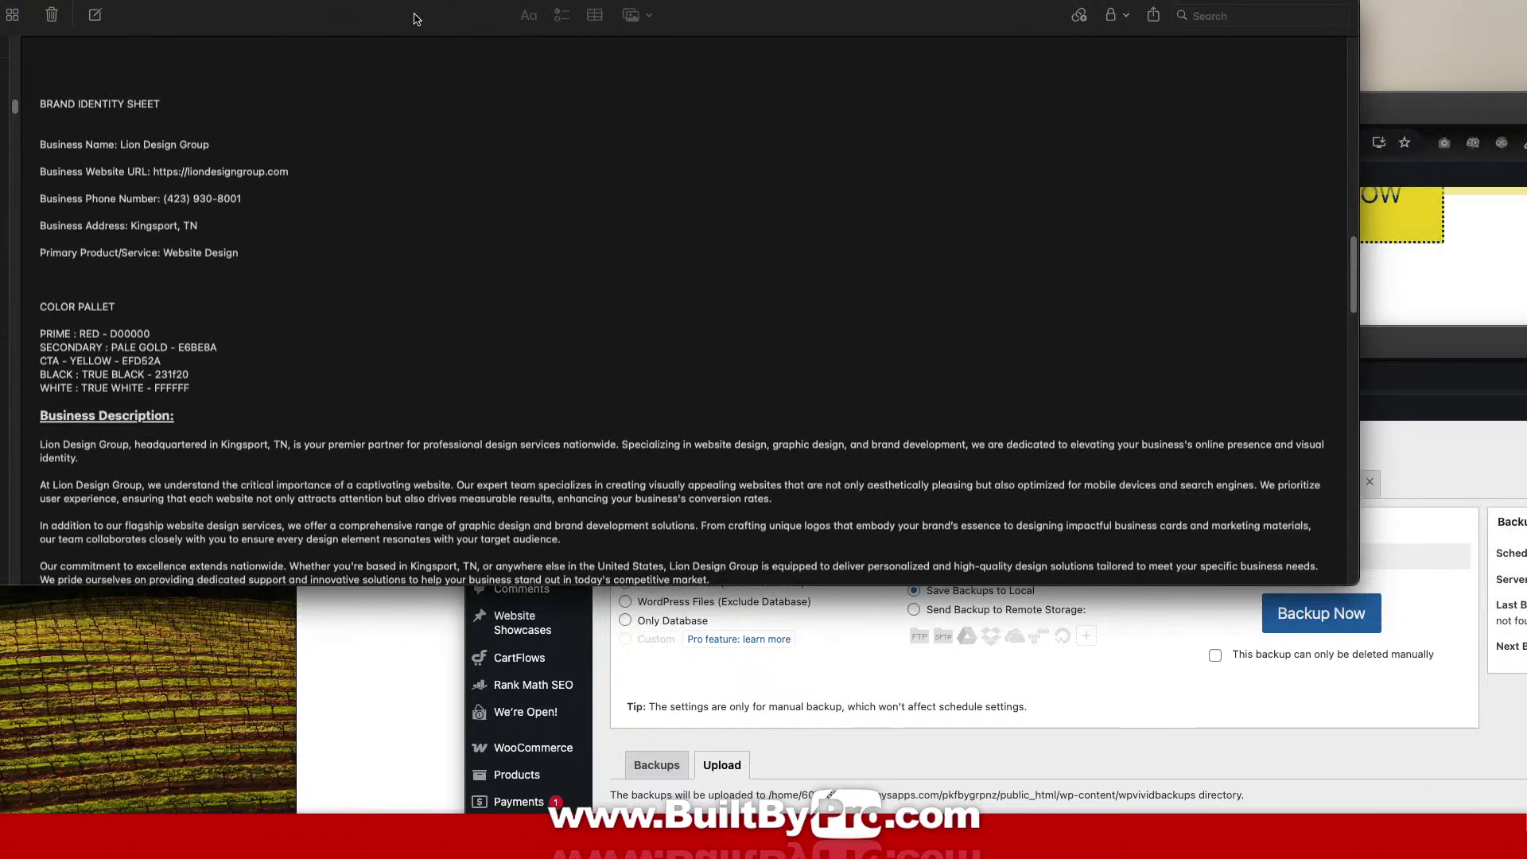
Delete the lion logo and film-direction text above the Brand Identity Sheet.
scroll(558, 263, "up", 5)
scroll(558, 263, "up", 5)
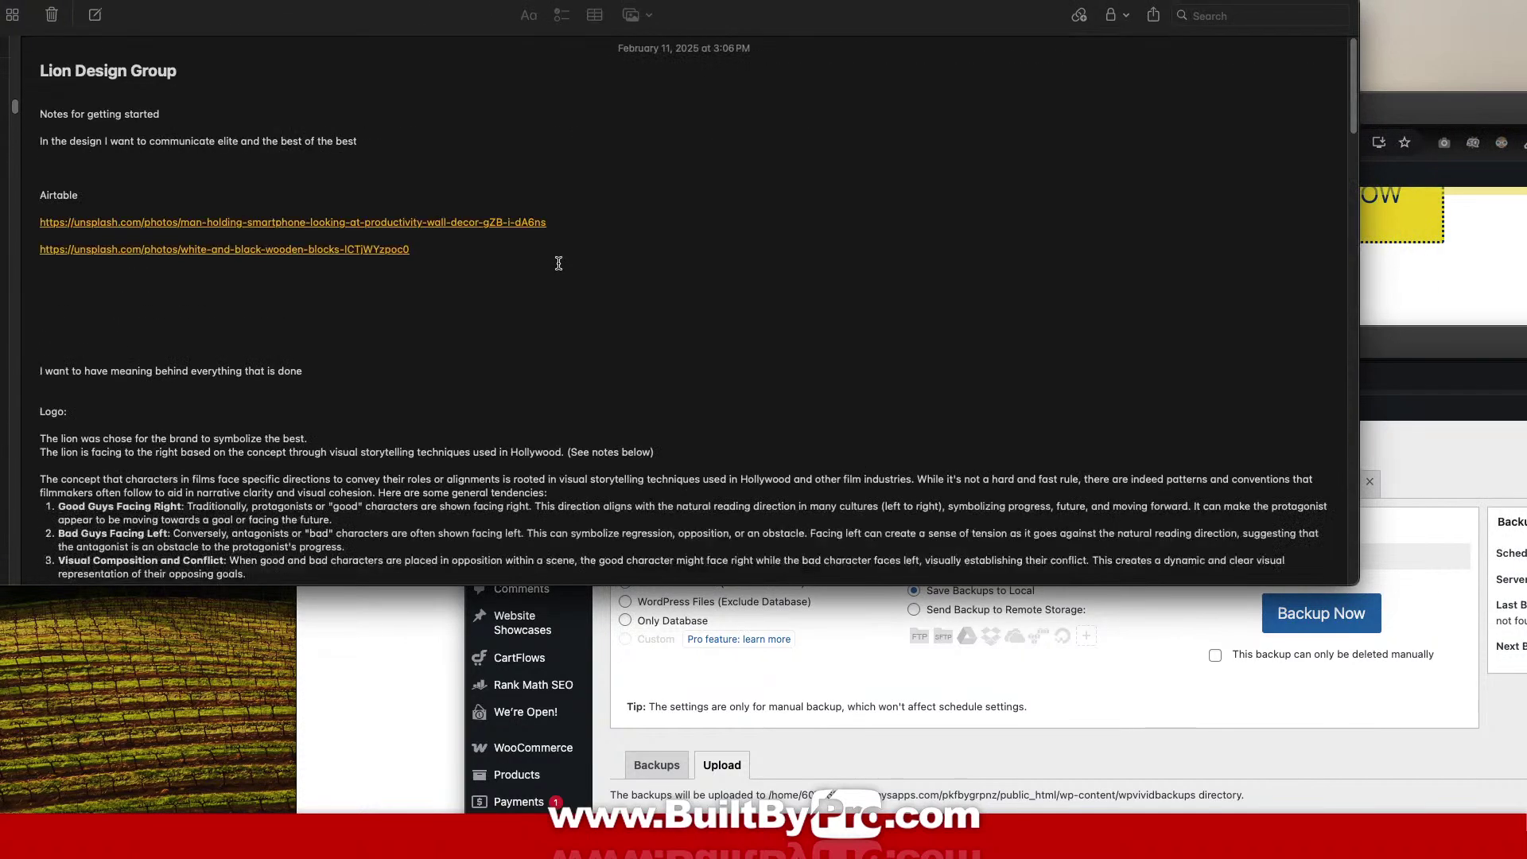
scroll(559, 263, "down", 10)
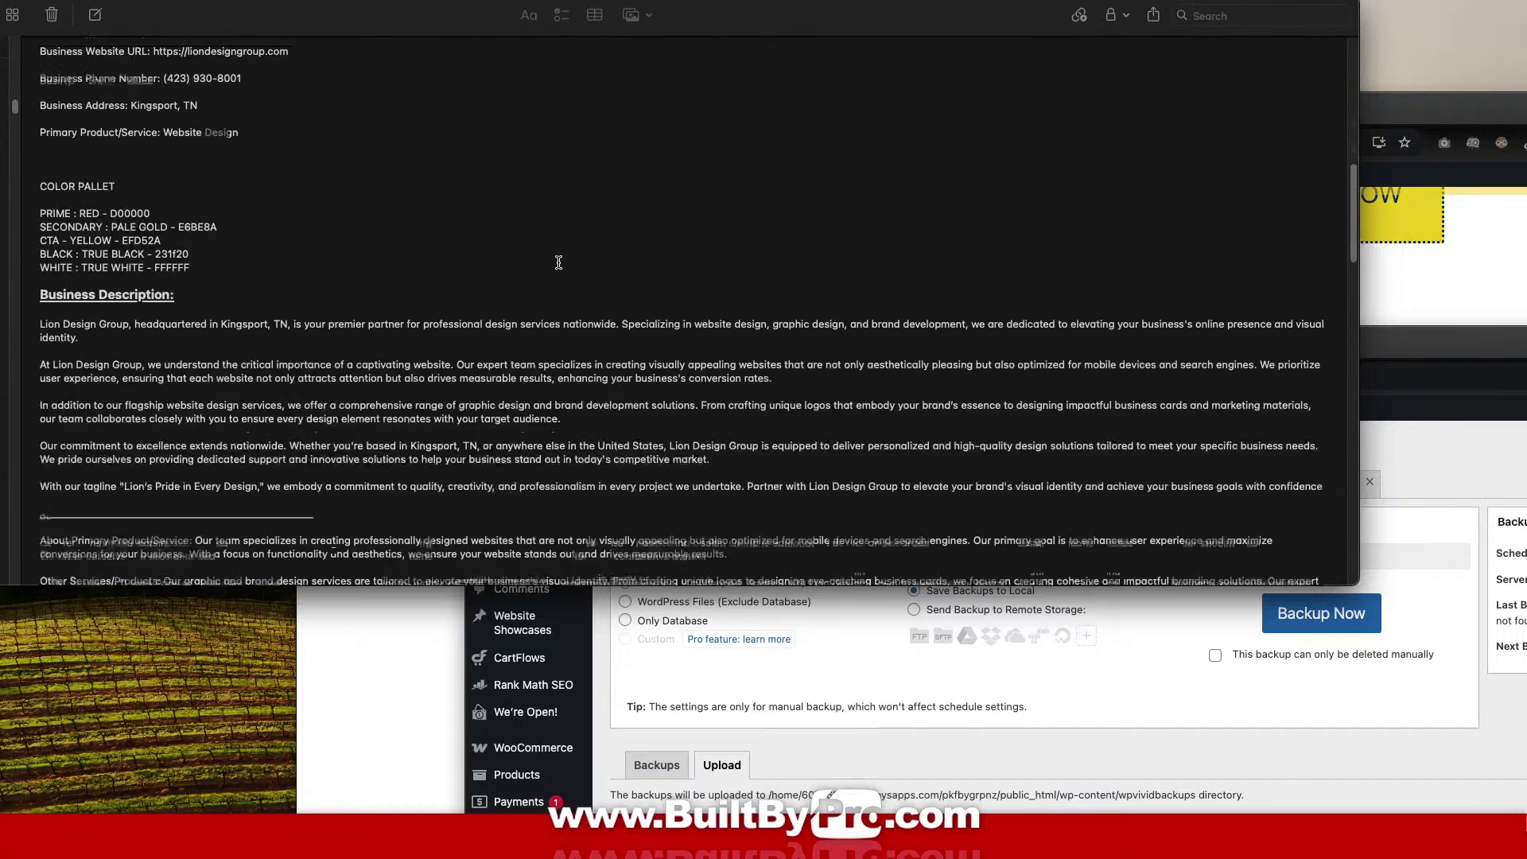
scroll(558, 262, "up", 4)
scroll(559, 263, "up", 6)
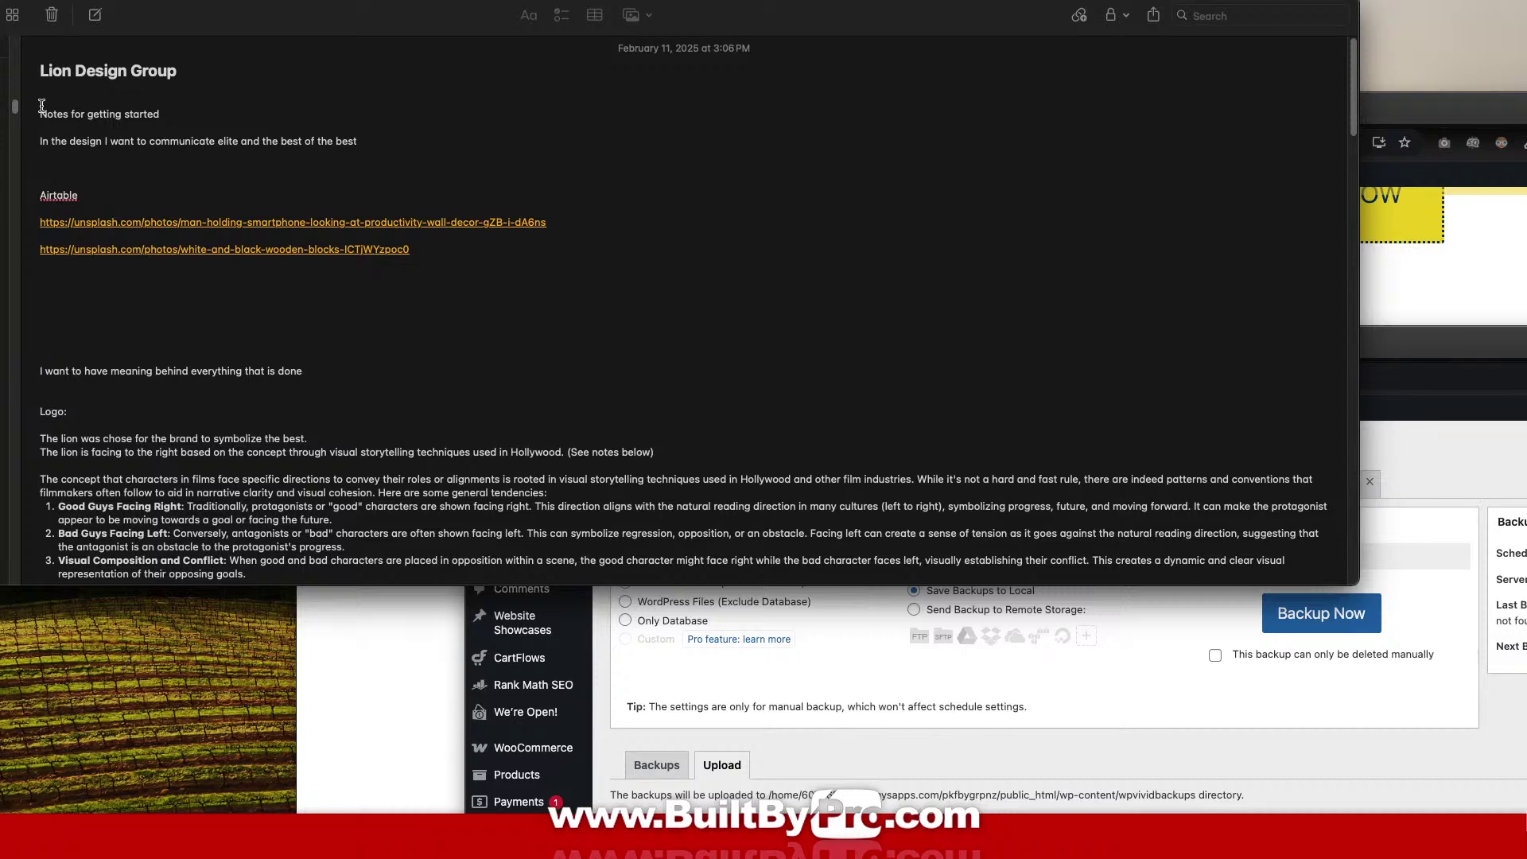
left_click_drag(41, 96, 494, 302)
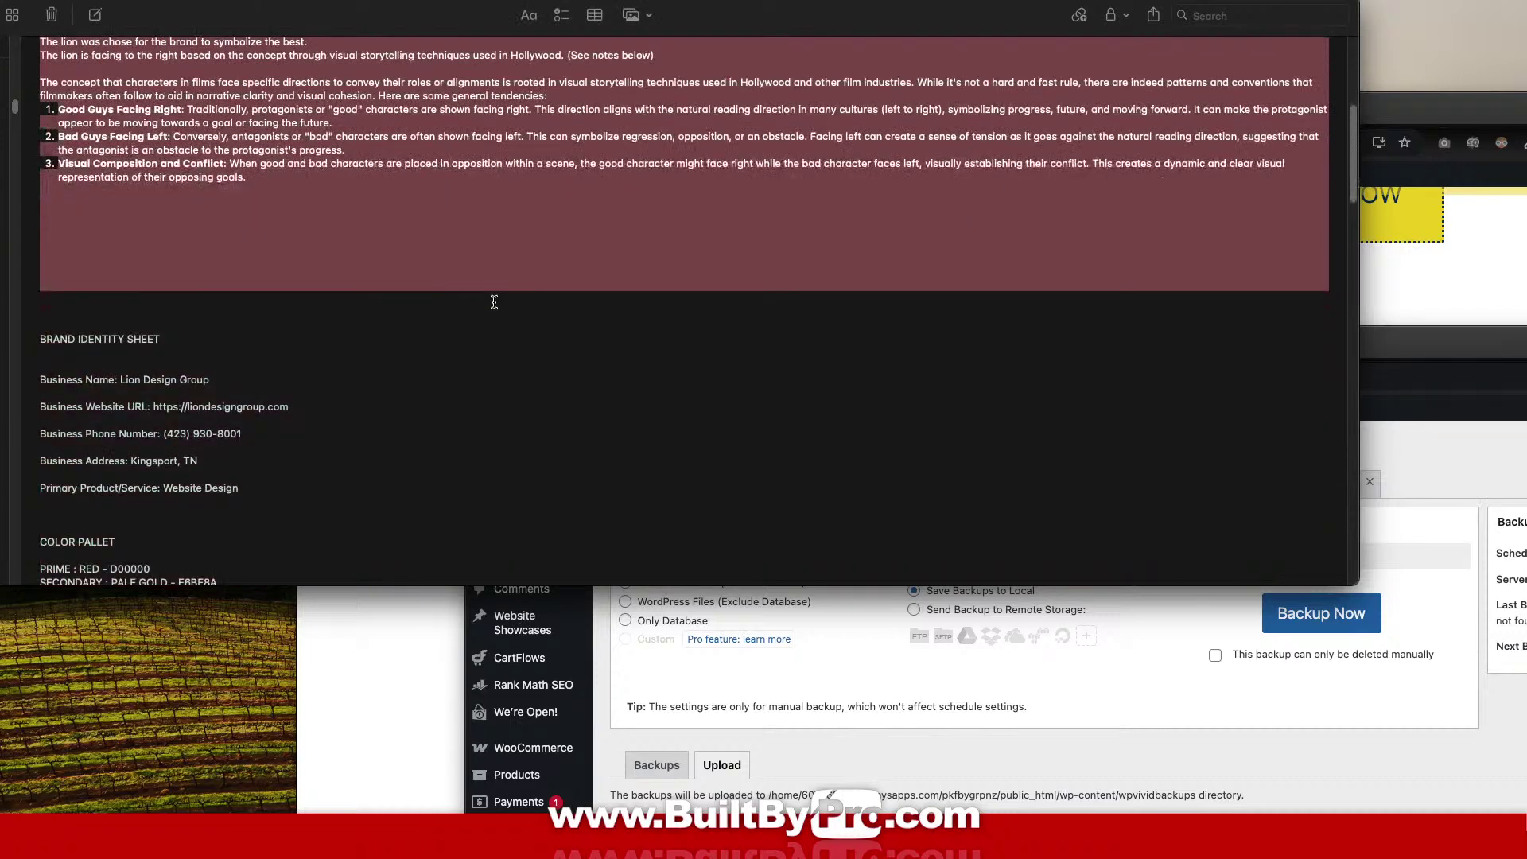
key("BackSpace")
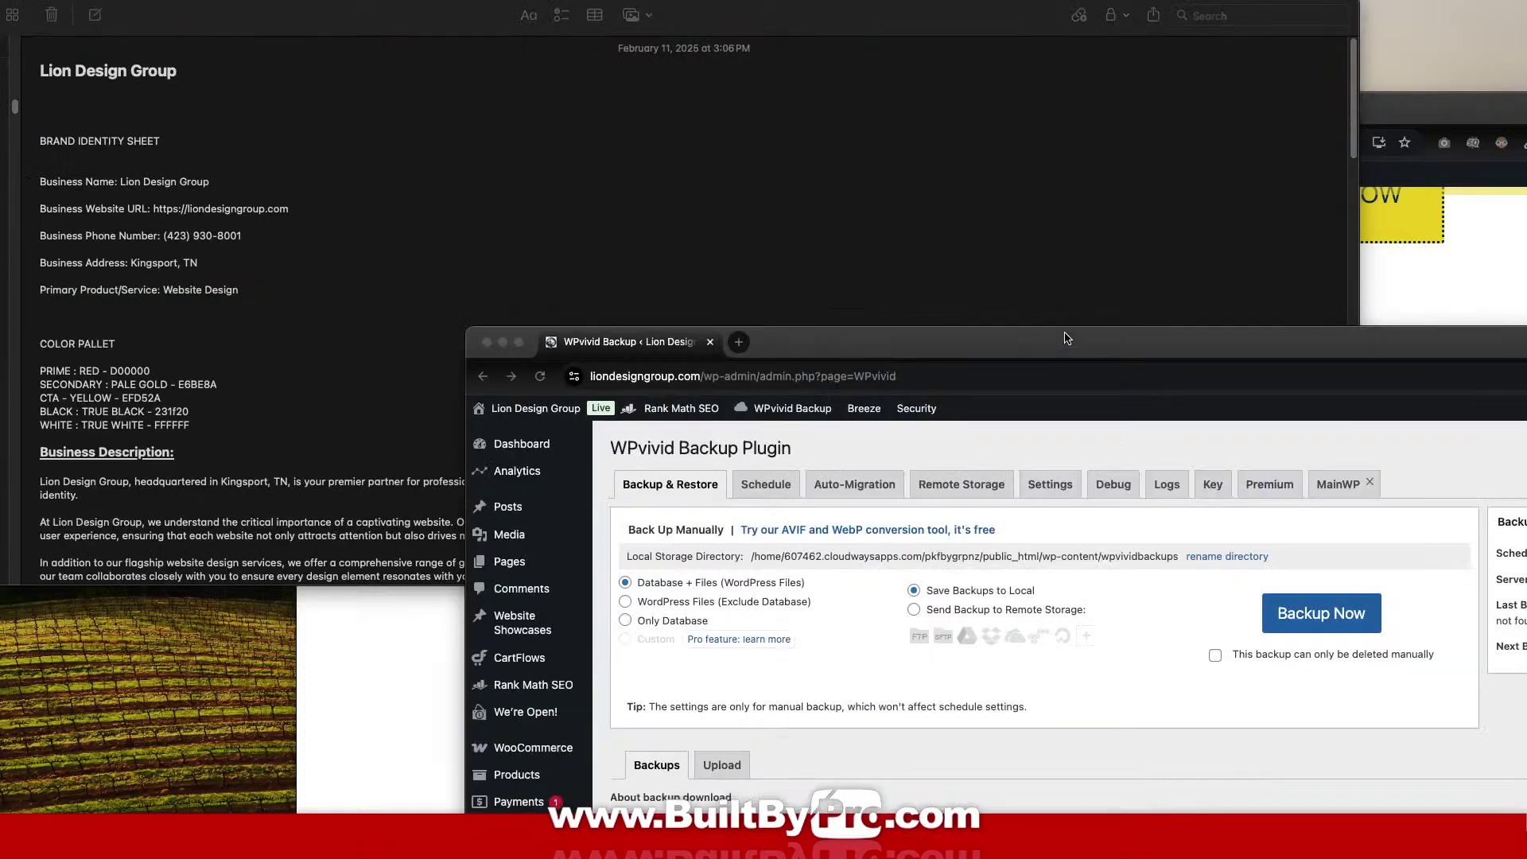
Restore the Jan-31-2025 08:26 uploaded backup in WPvivid, then reopen the Lion Design Group note.
left_click_drag(1065, 333, 668, 1)
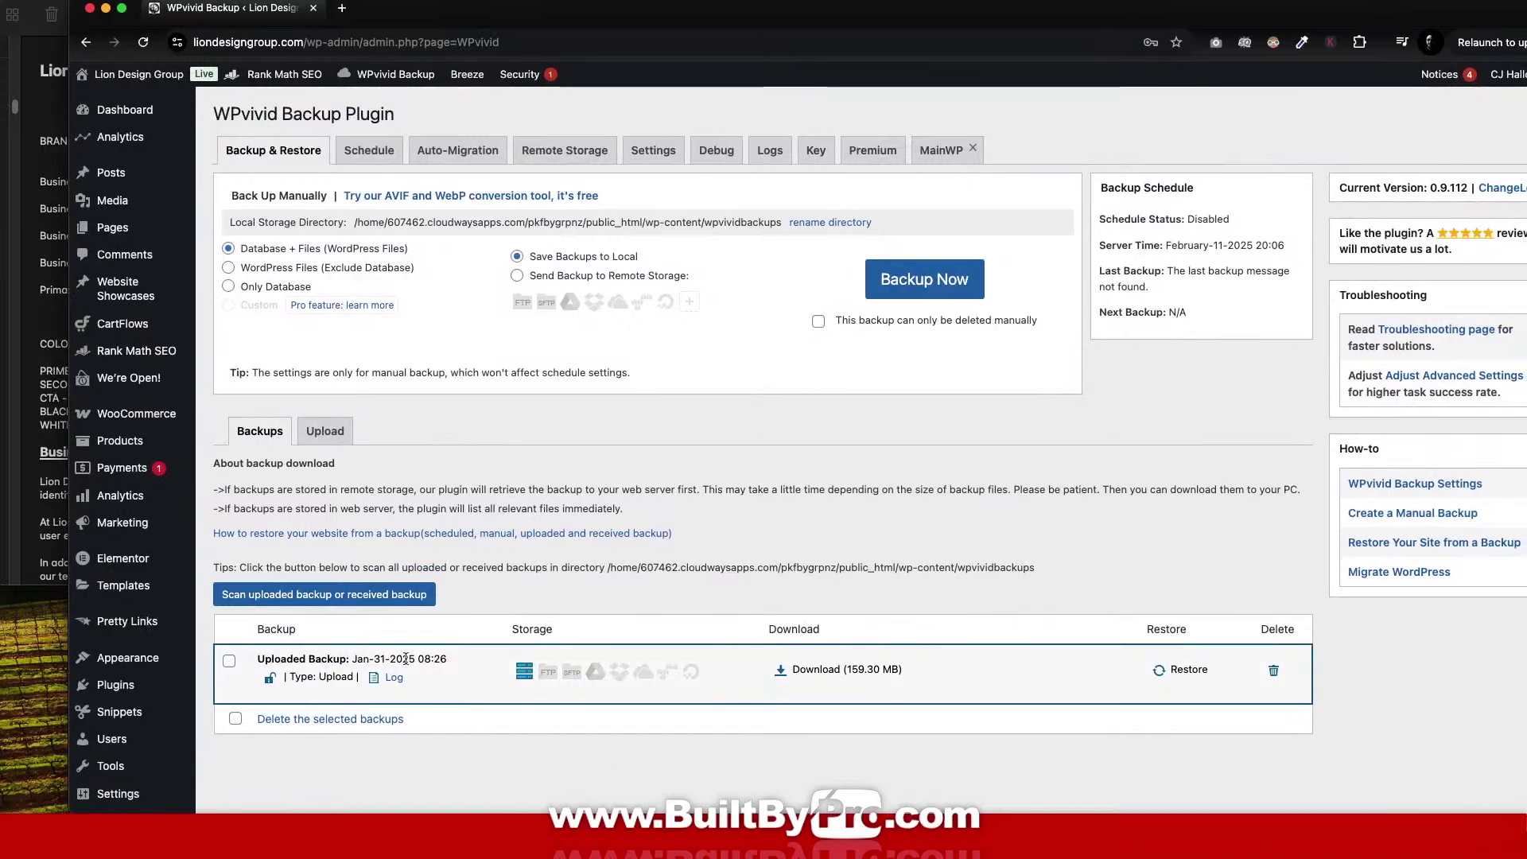
left_click(1179, 669)
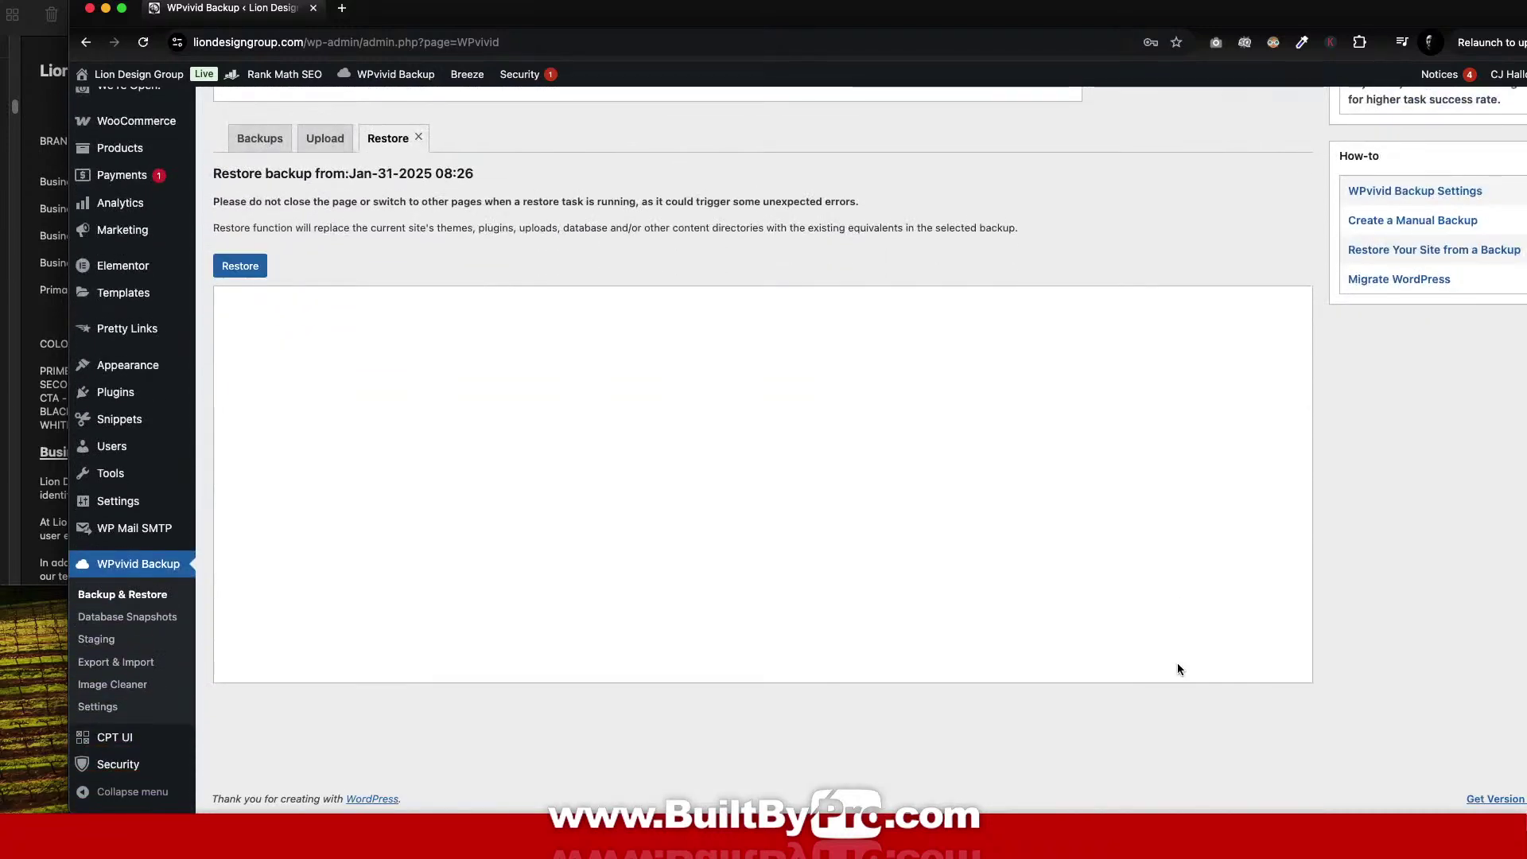
left_click(227, 263)
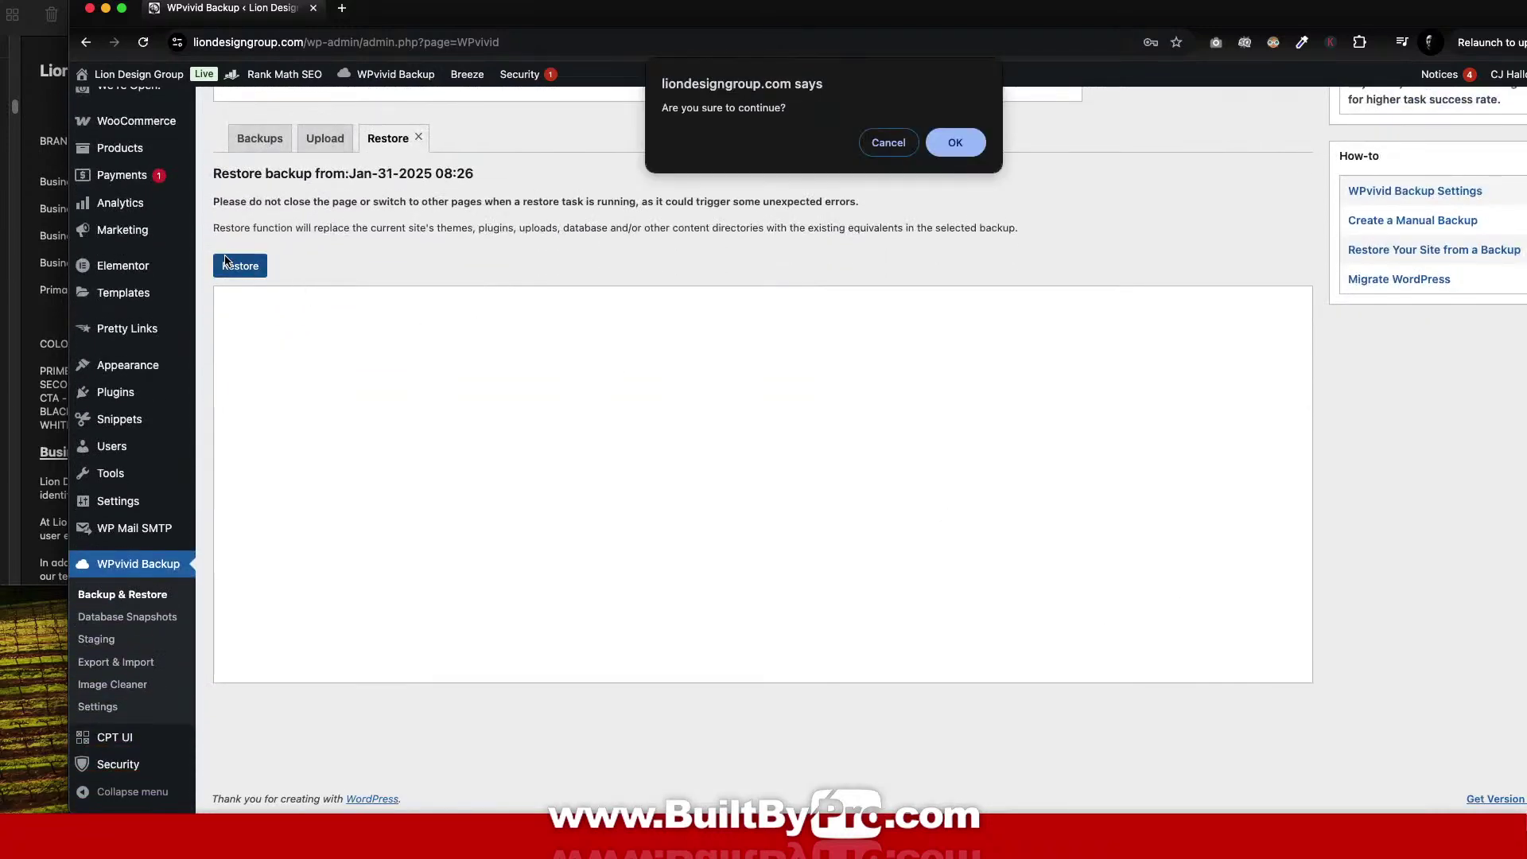
left_click(956, 145)
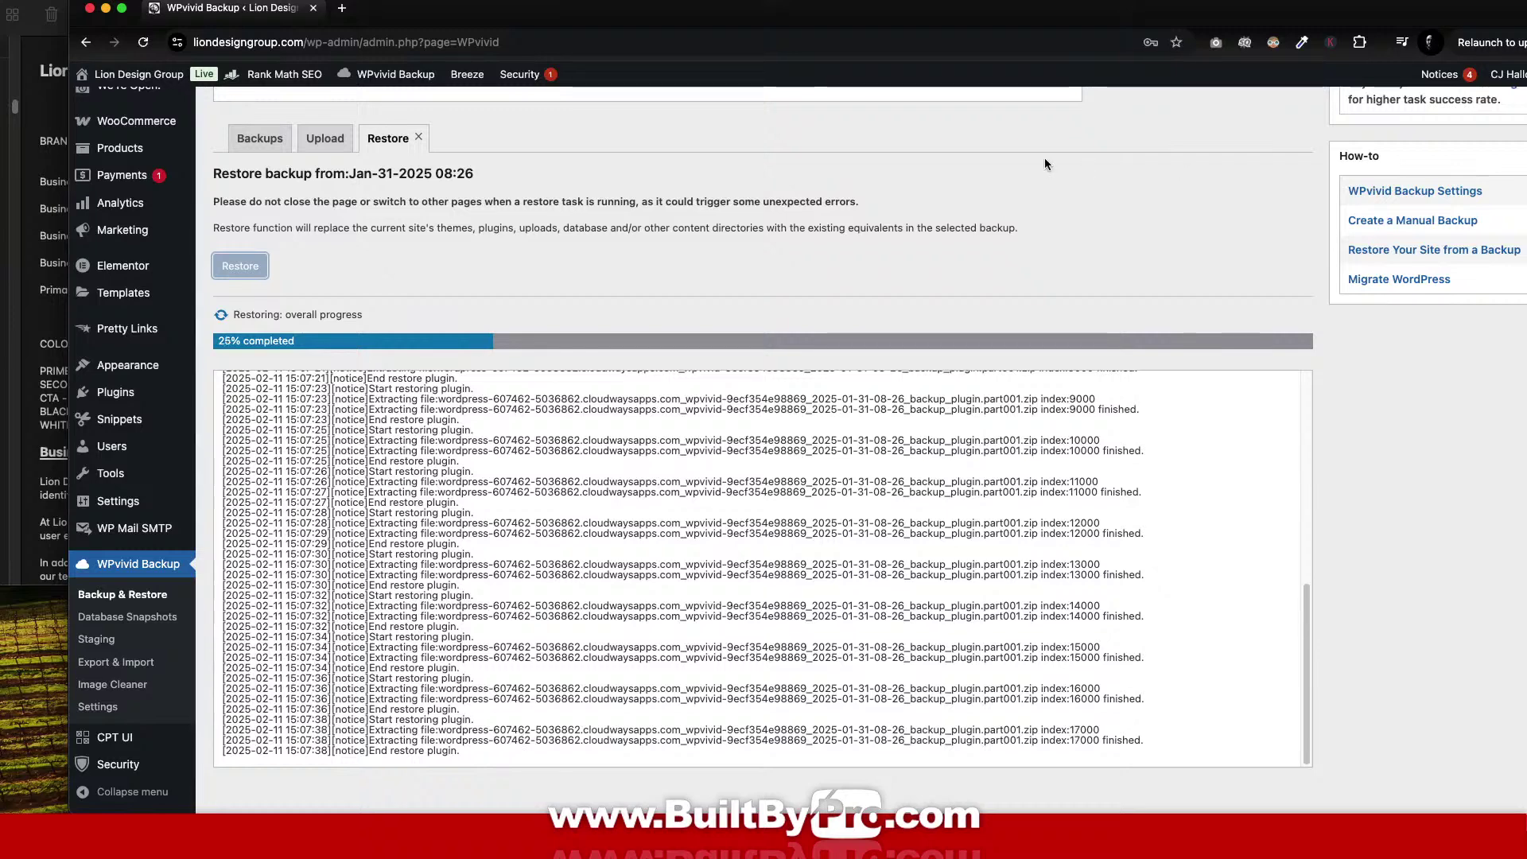
mouse_move(872, 804)
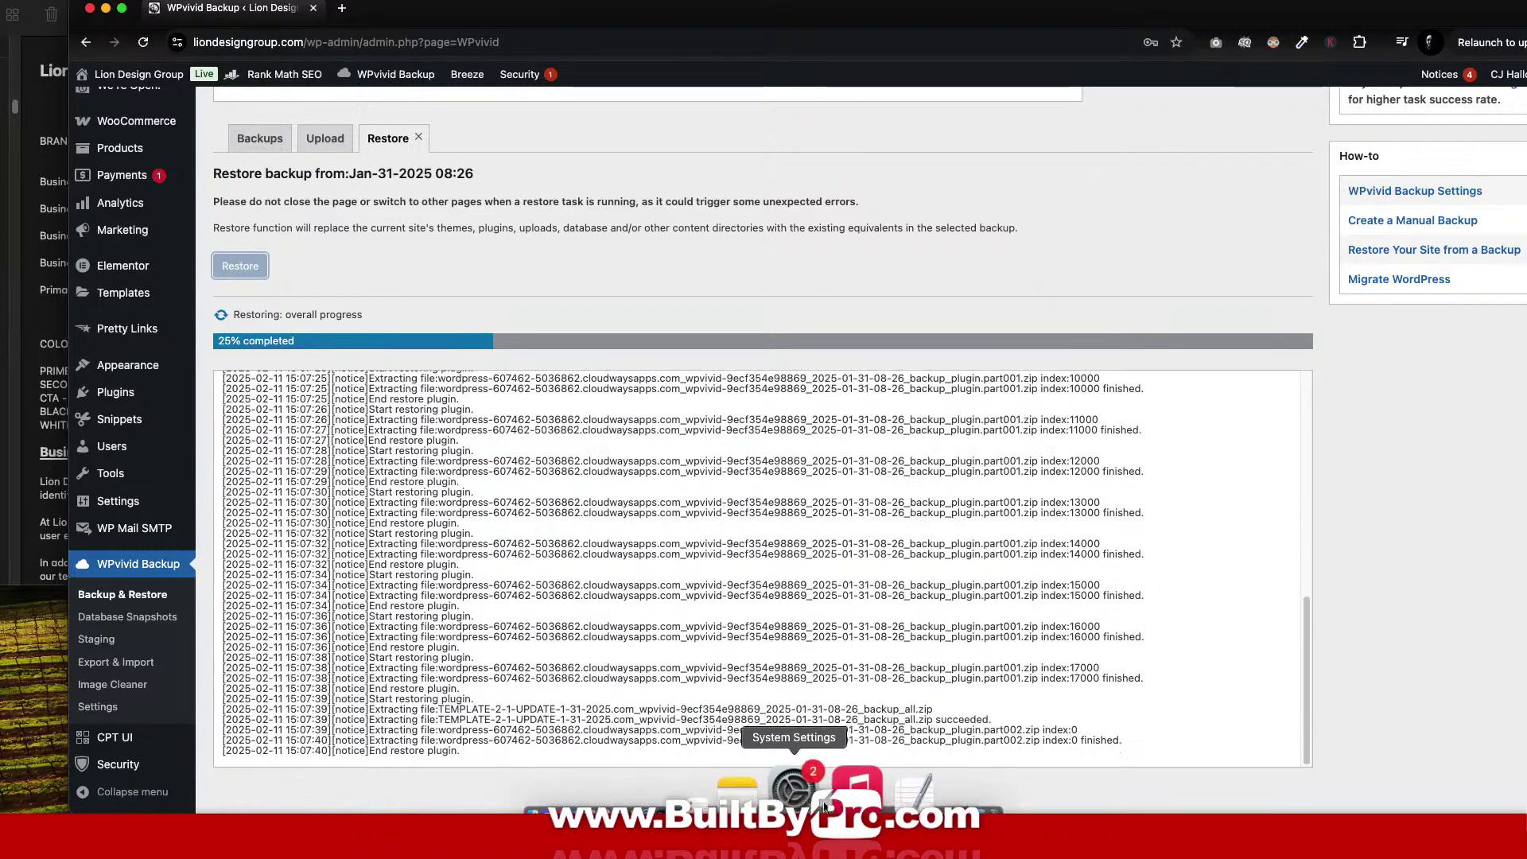
left_click(802, 795)
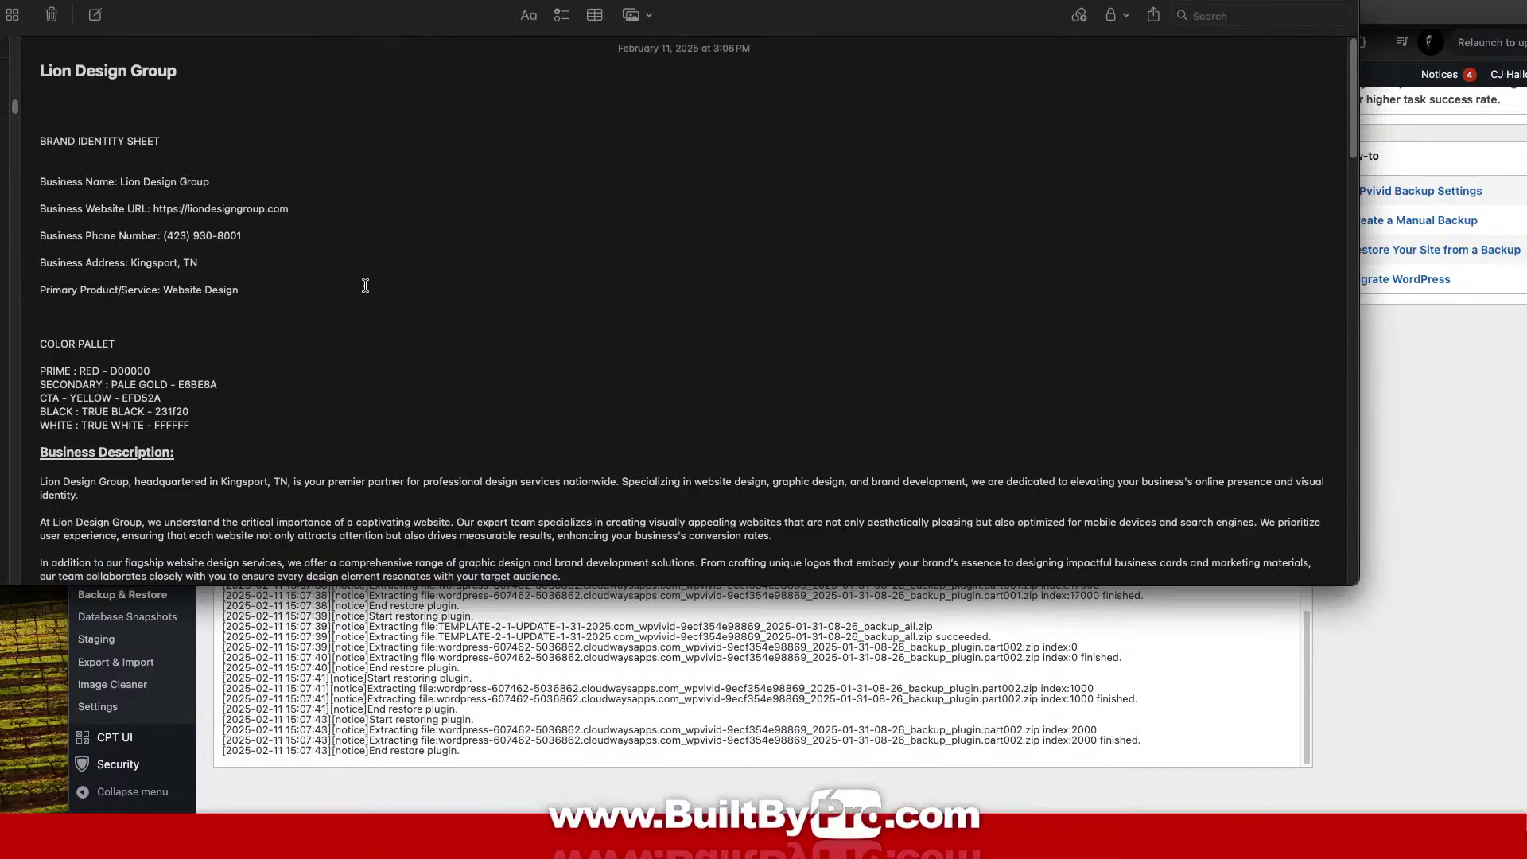
Scroll through the Lion Design Group brand sheet, then hide Notes with Cmd+H.
scroll(365, 286, "down", 15)
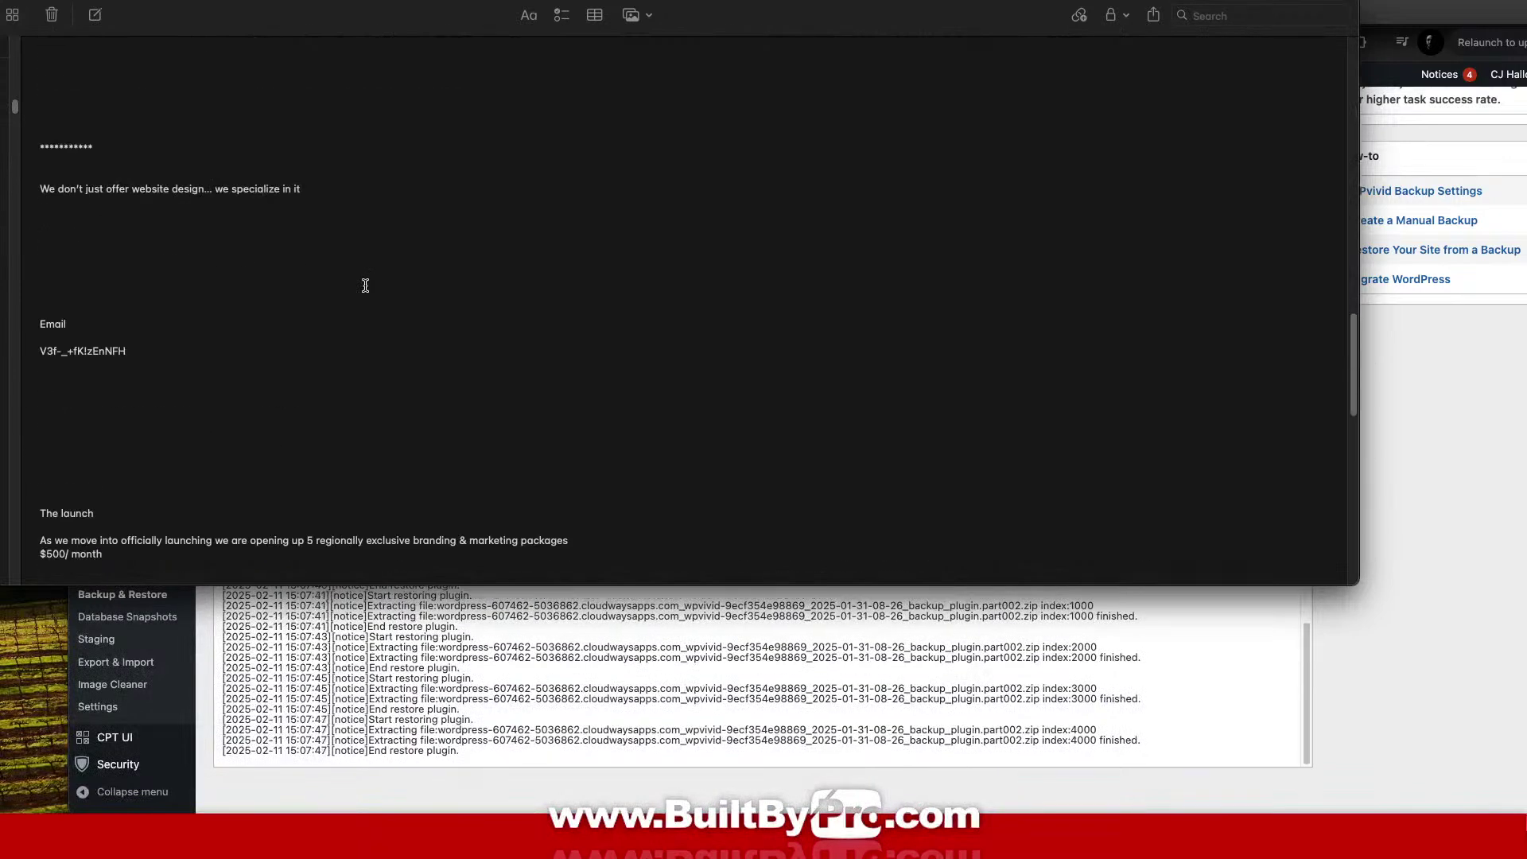
scroll(365, 285, "down", 5)
scroll(365, 285, "up", 15)
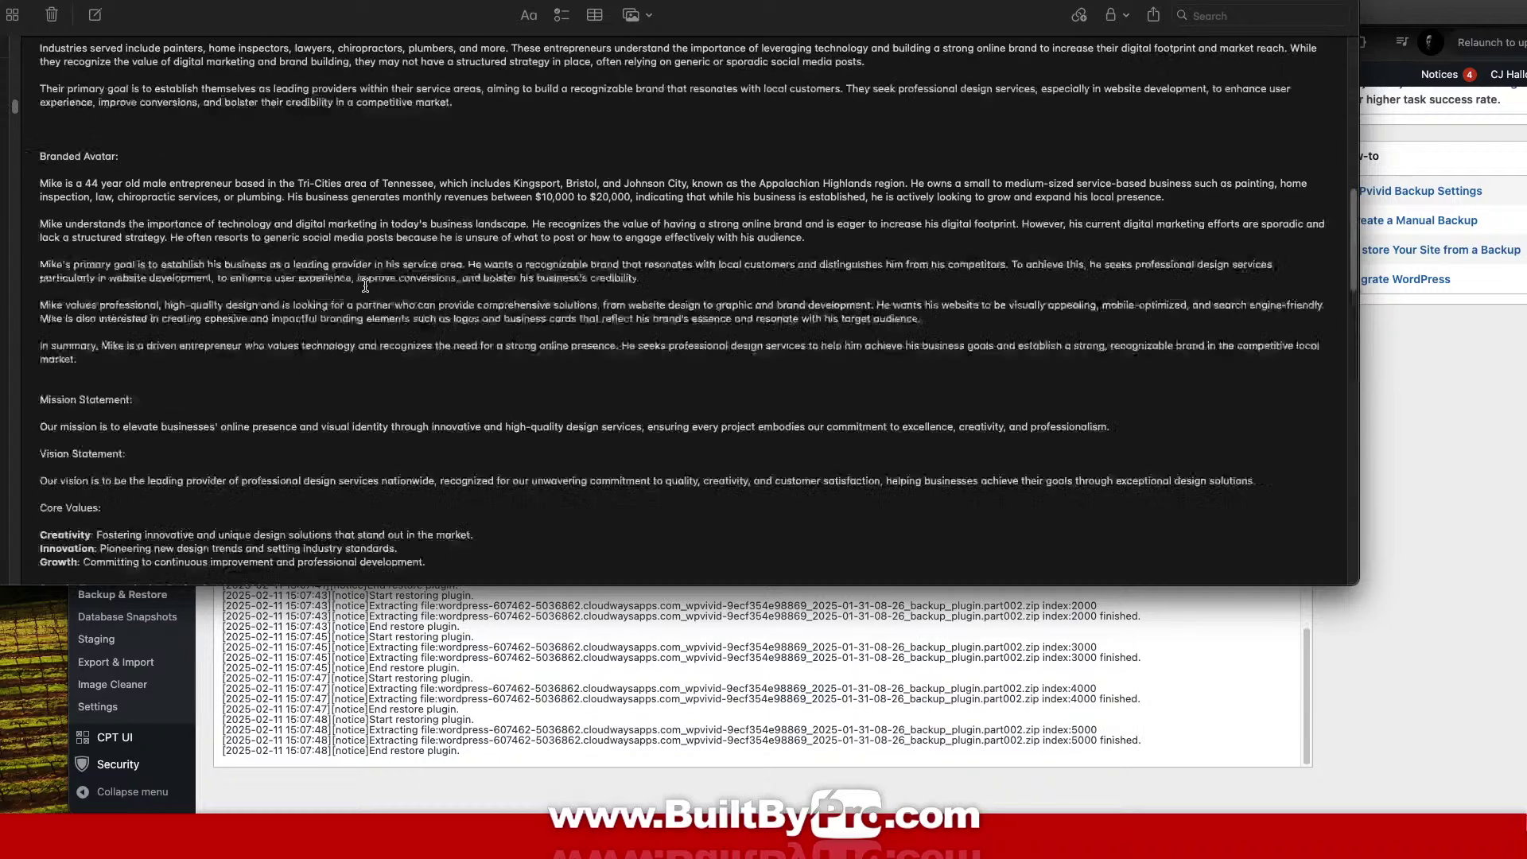
scroll(365, 286, "up", 10)
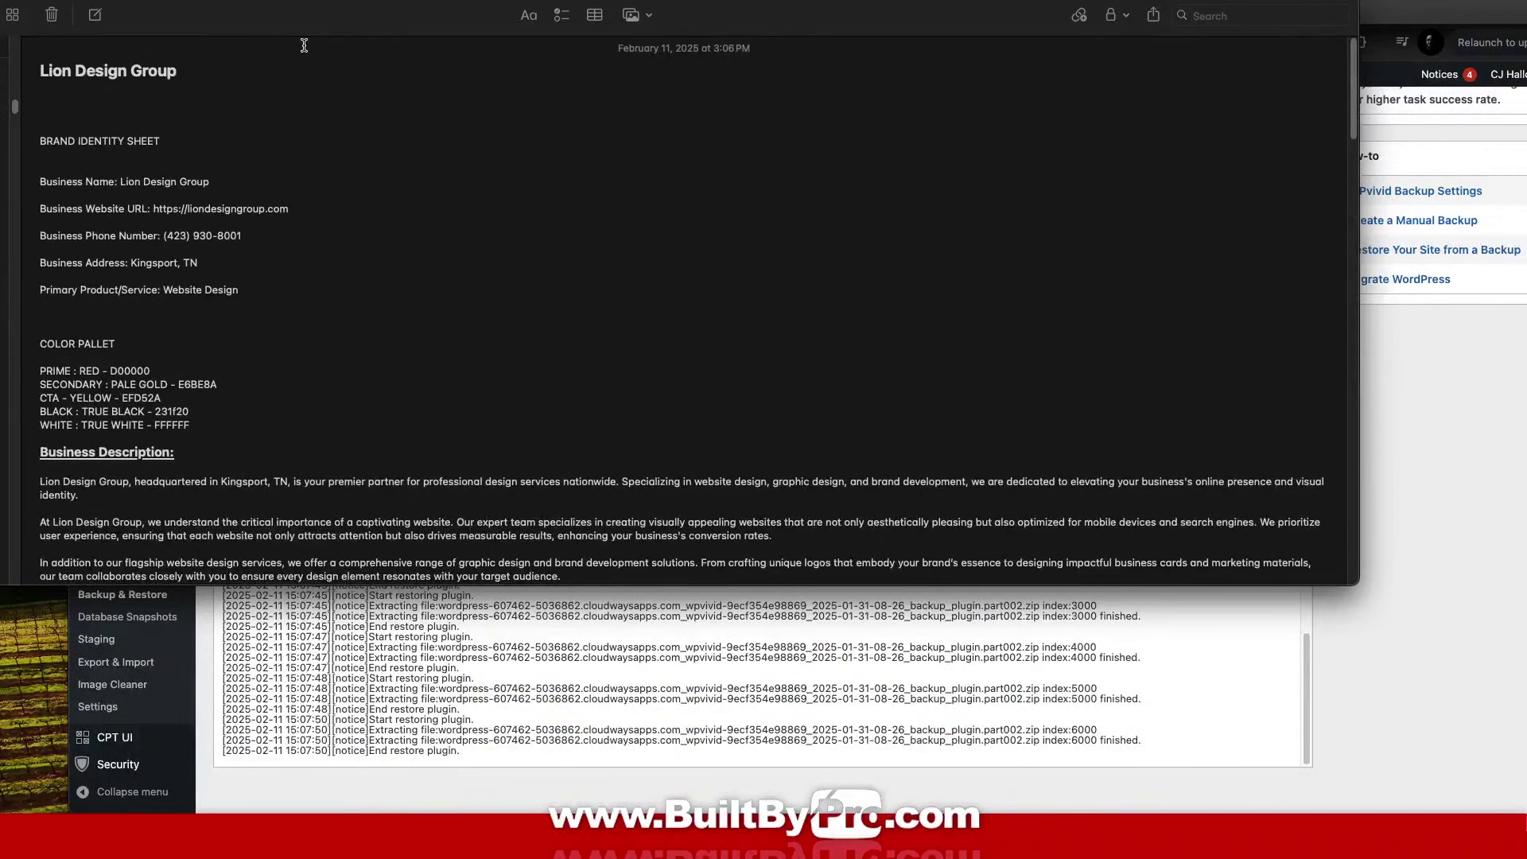
key("super+h")
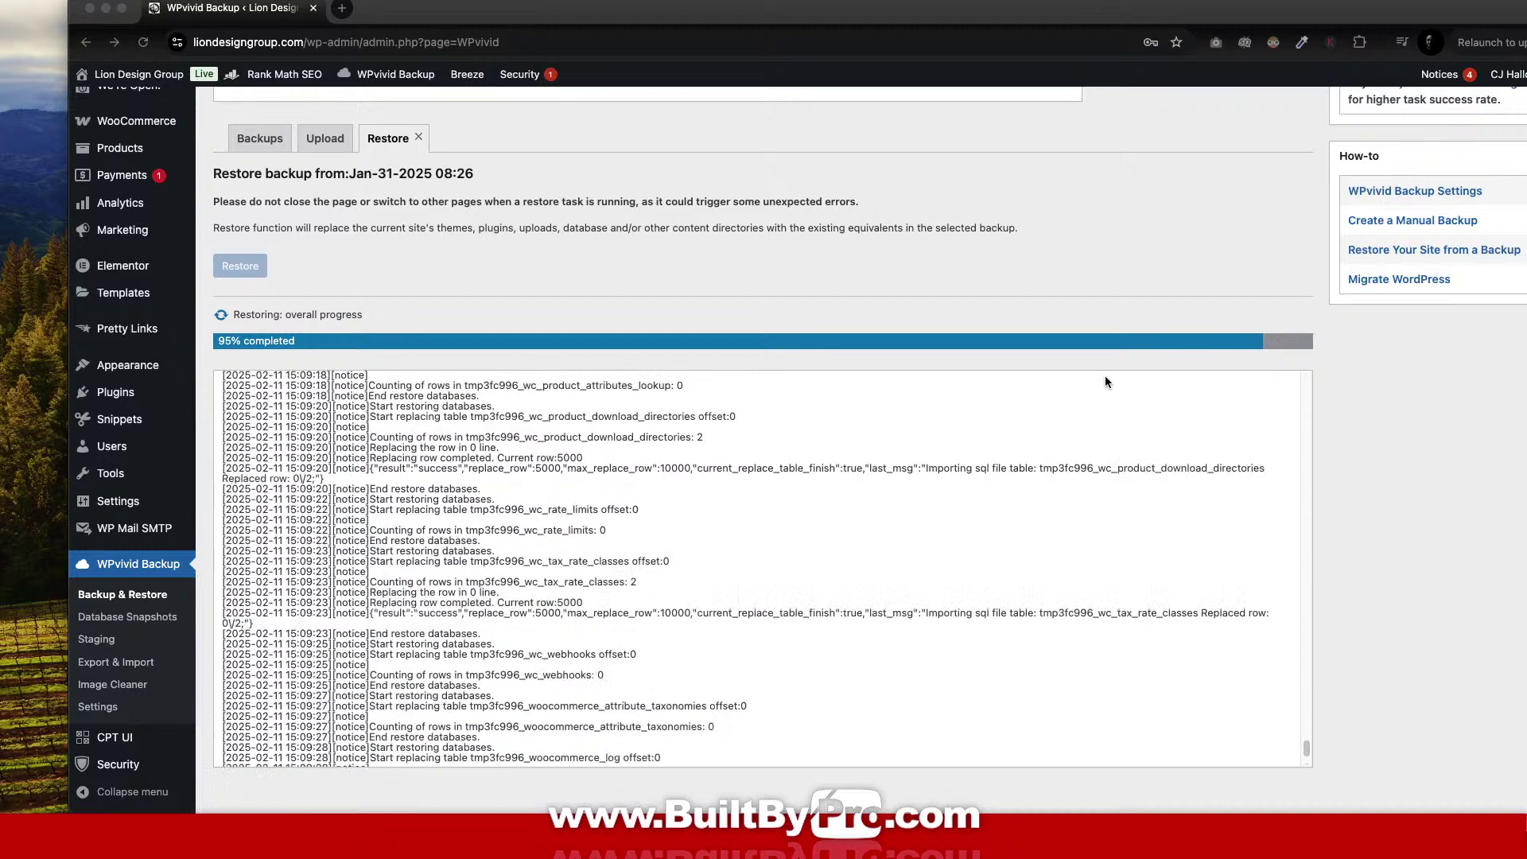
Watch the WPvivid restore progress bar until it reaches 100% completed.
scroll(125, 365, "up", 5)
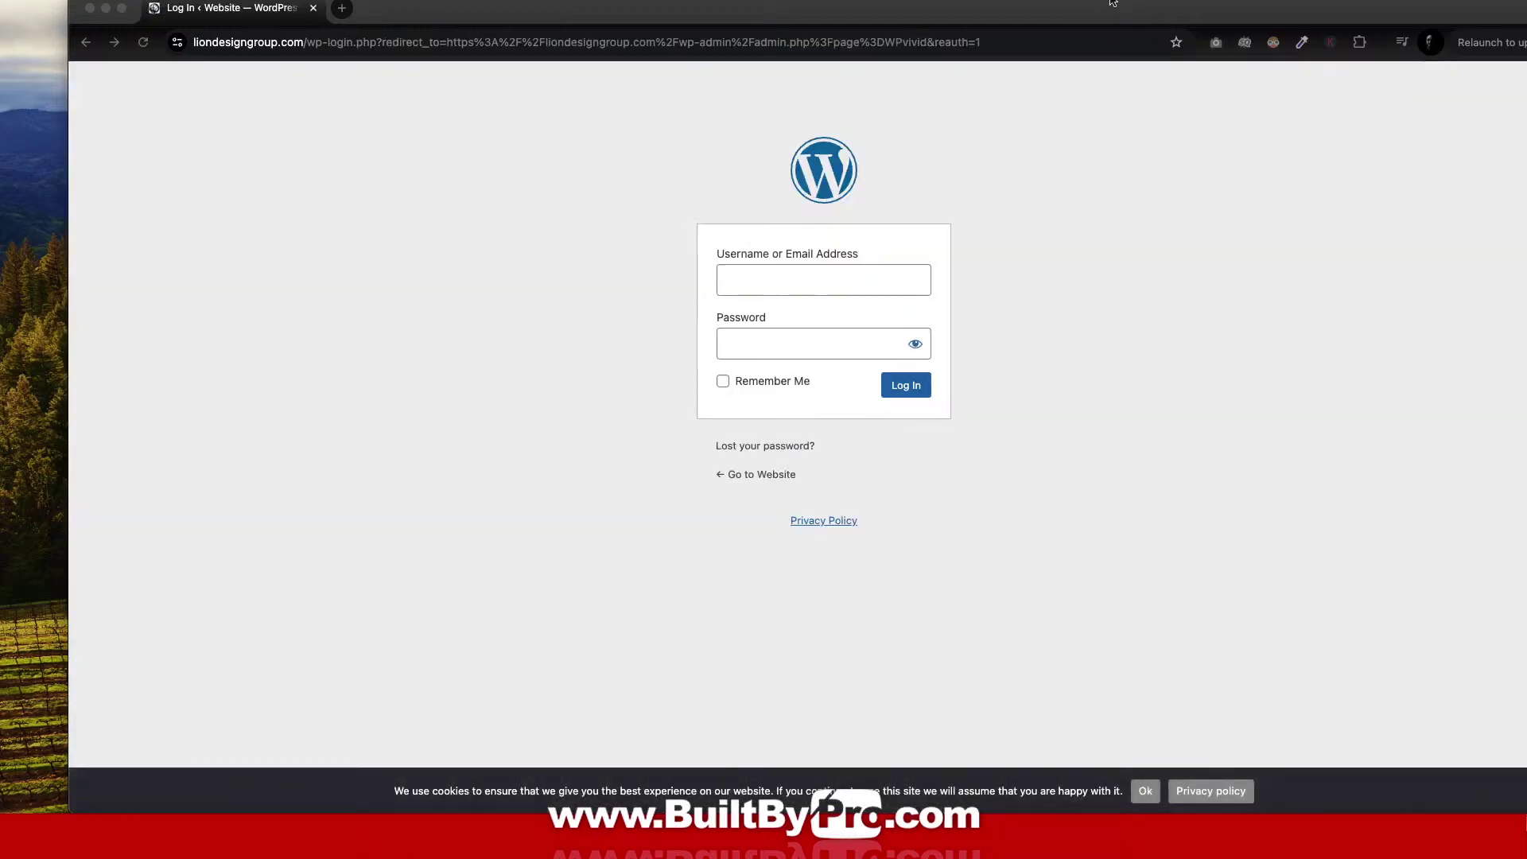
Maximise the template guide window and copy the template's login username.
left_click_drag(1050, 7, 986, 411)
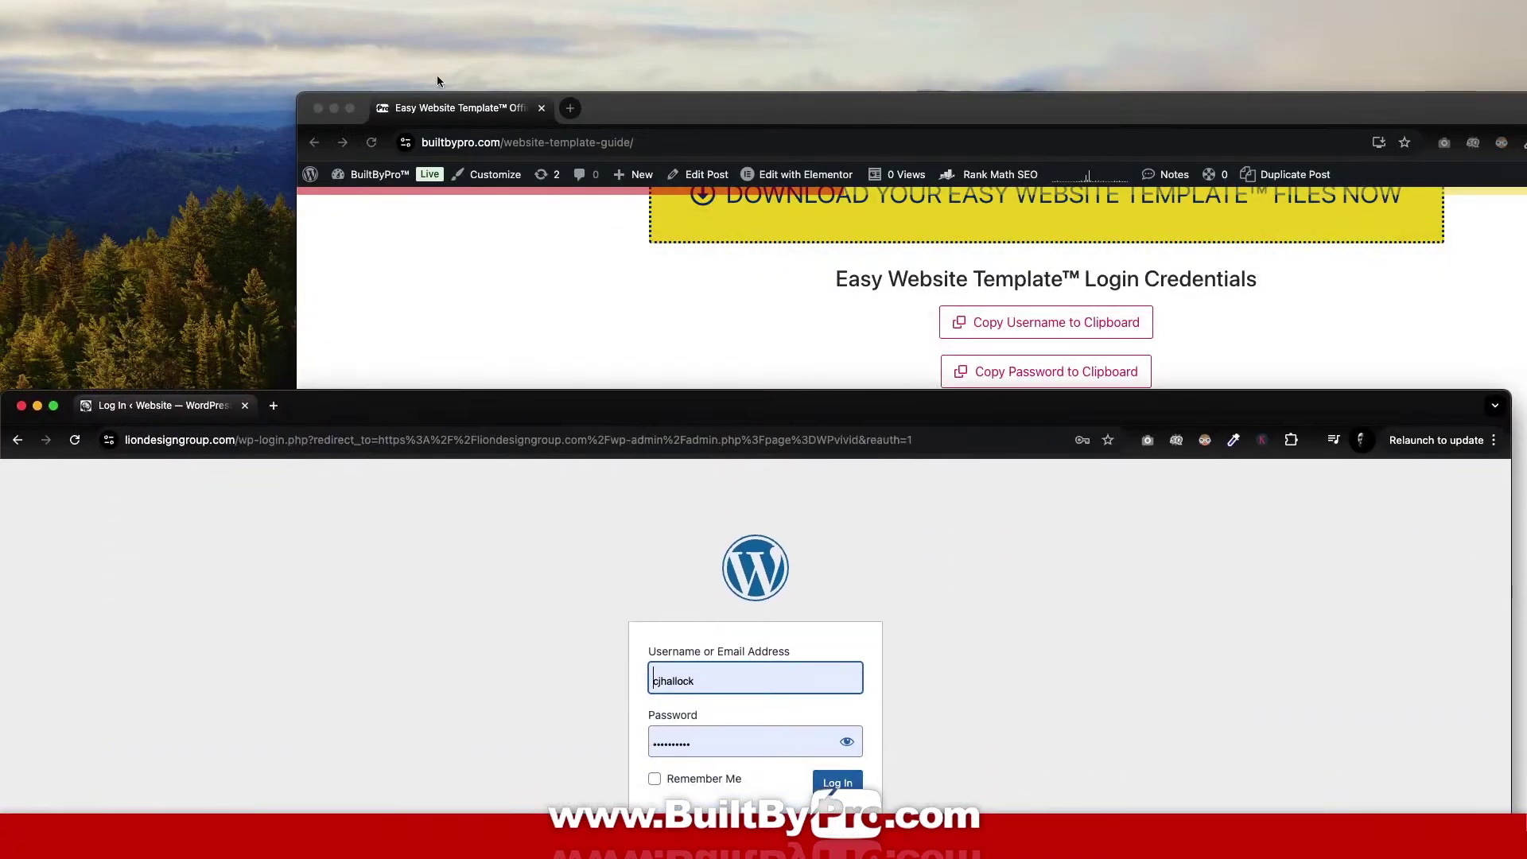
left_click_drag(466, 110, 528, 415)
double_click(725, 406)
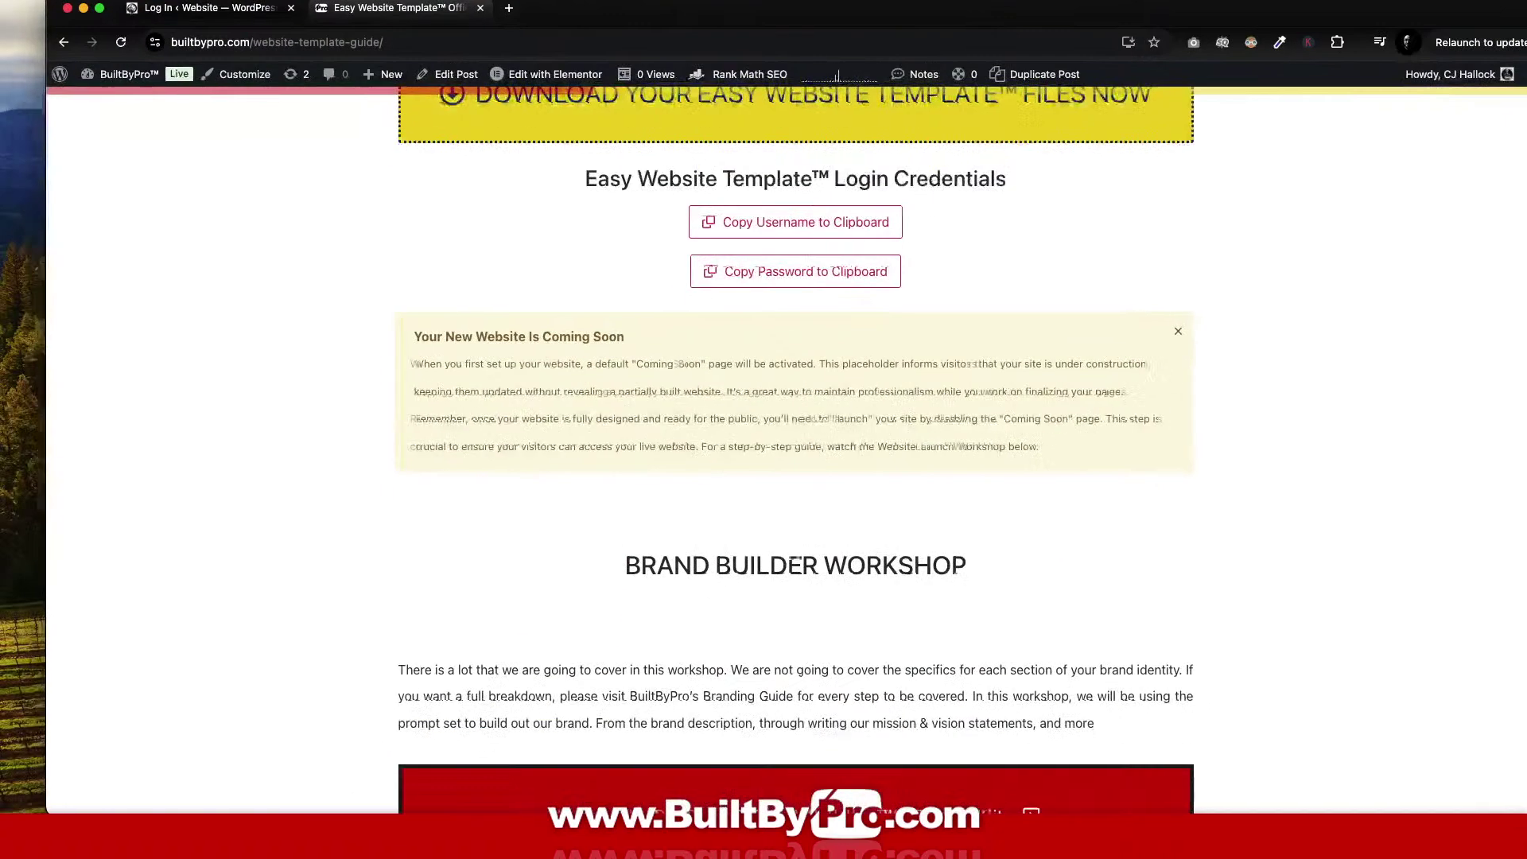
left_click(759, 228)
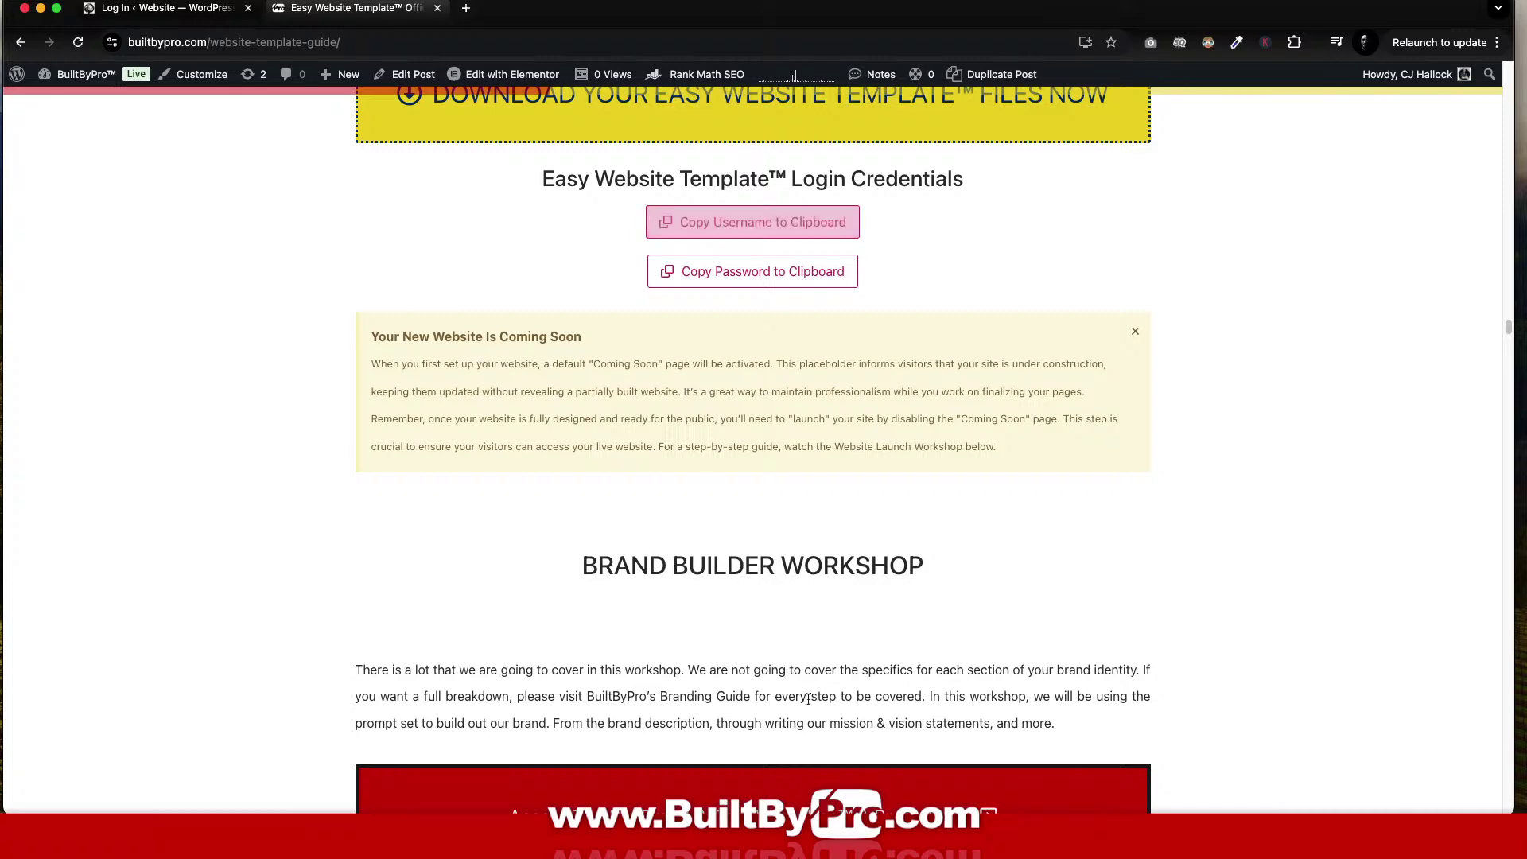
scroll(561, 534, "up", 4)
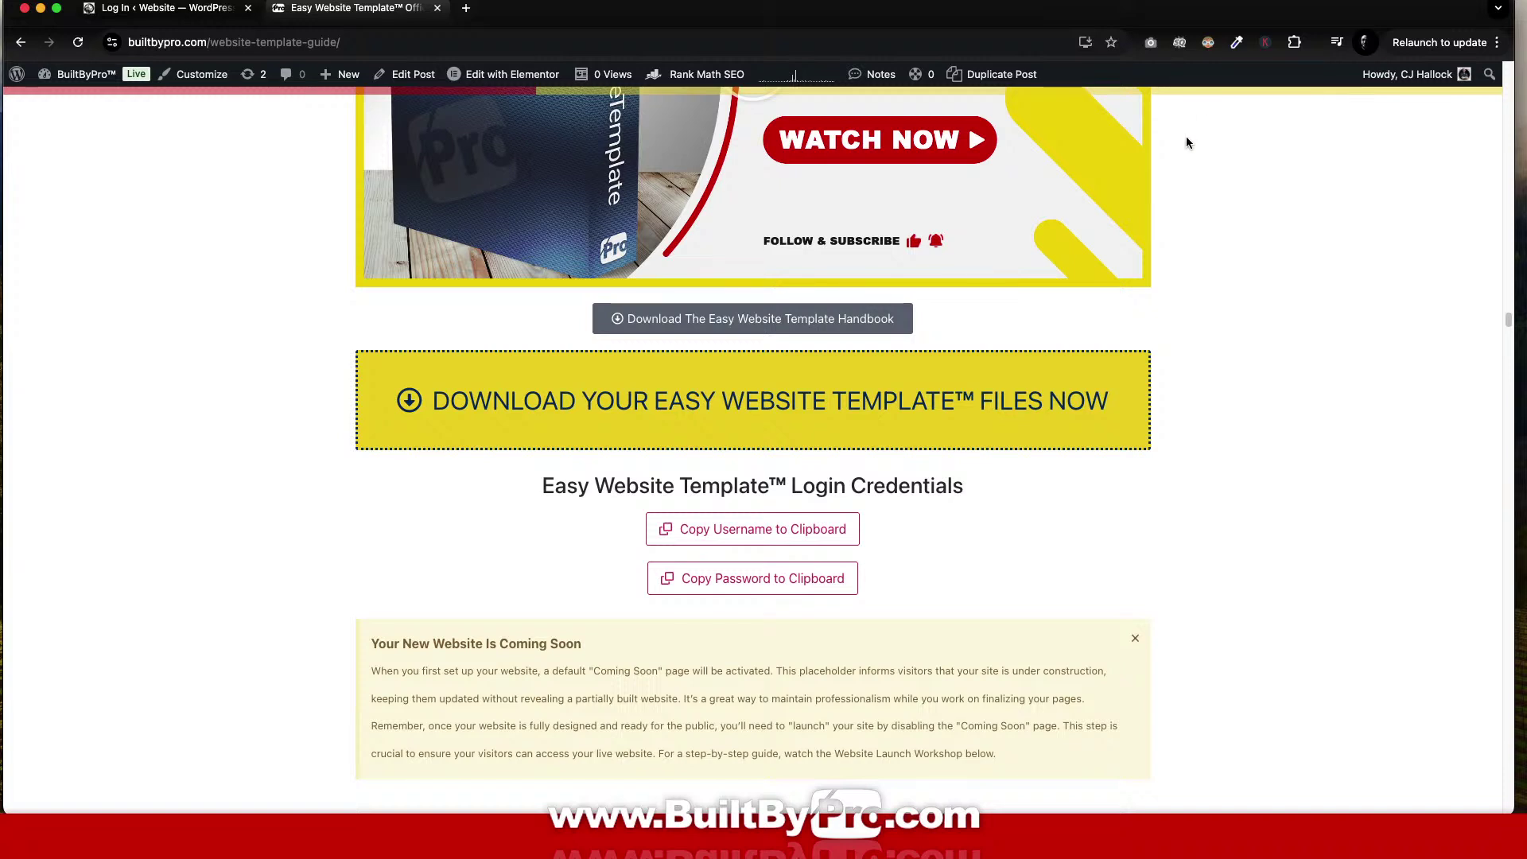
left_click(756, 531)
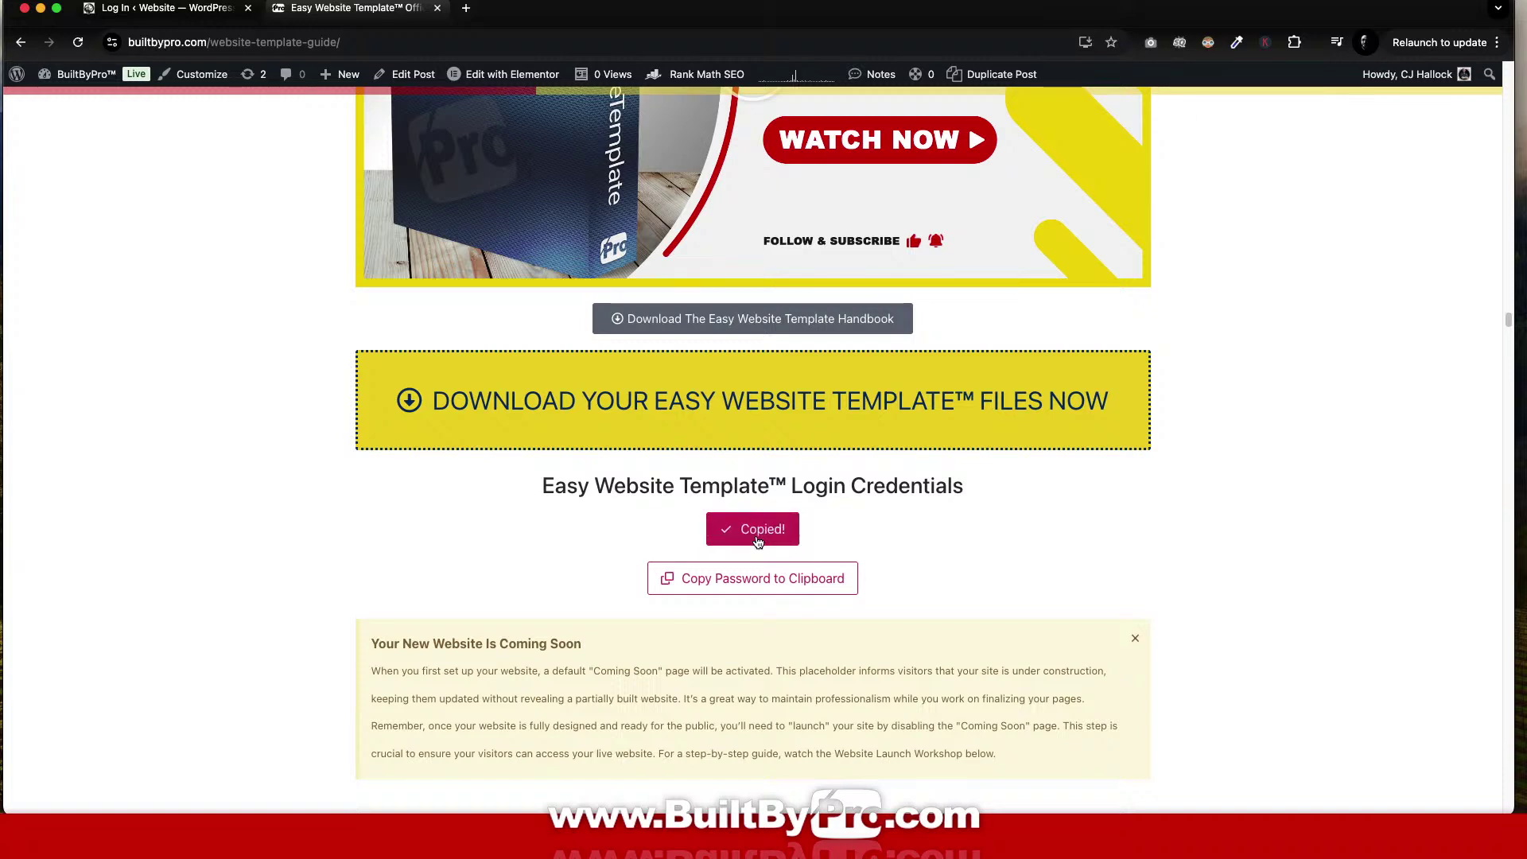
Paste the template username and copied template password into the login form and sign in.
left_click(163, 8)
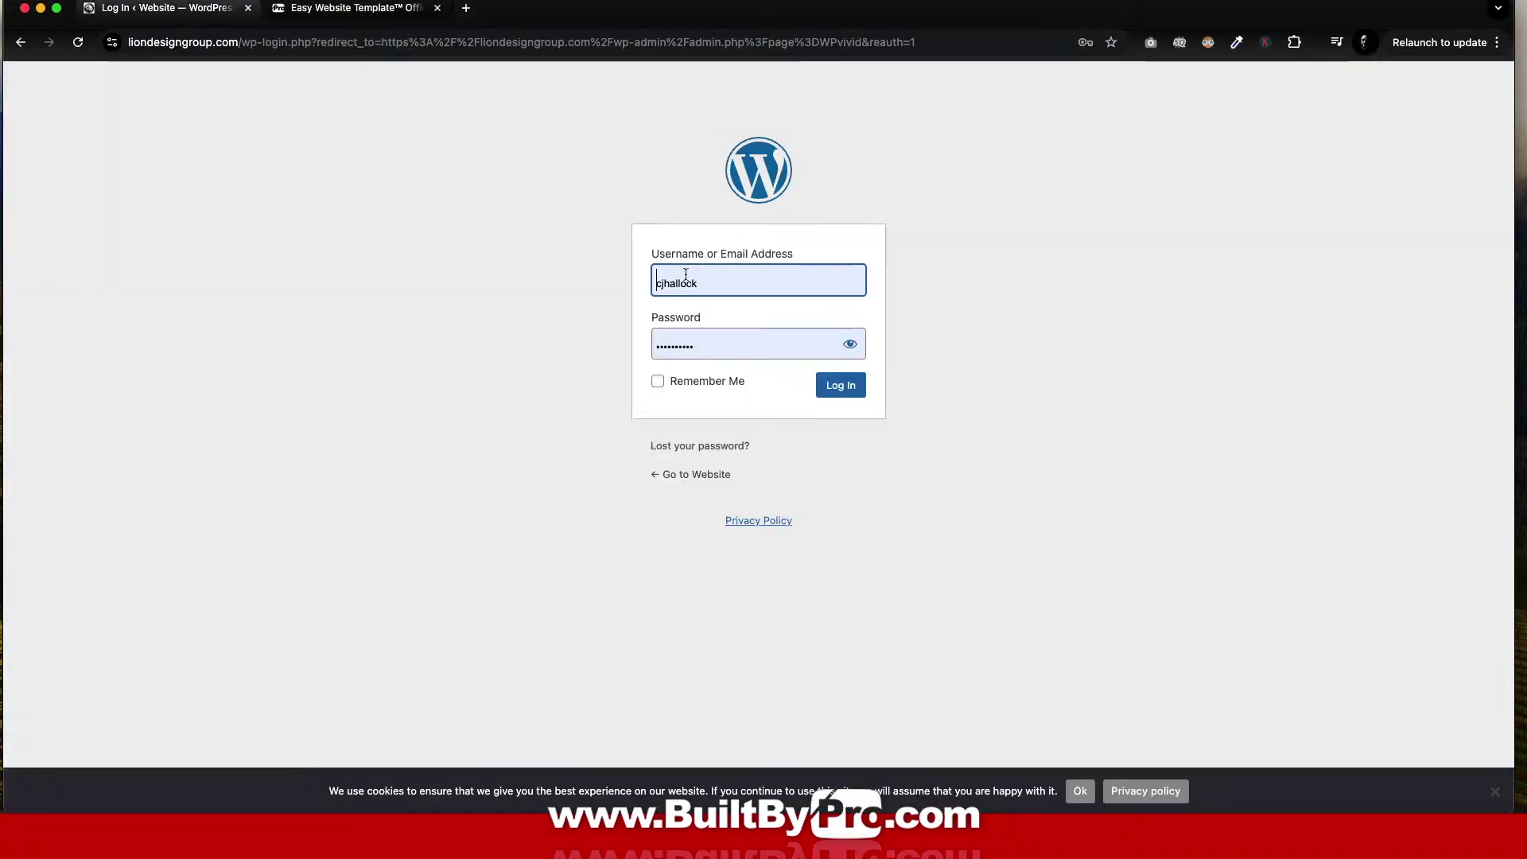
double_click(740, 286)
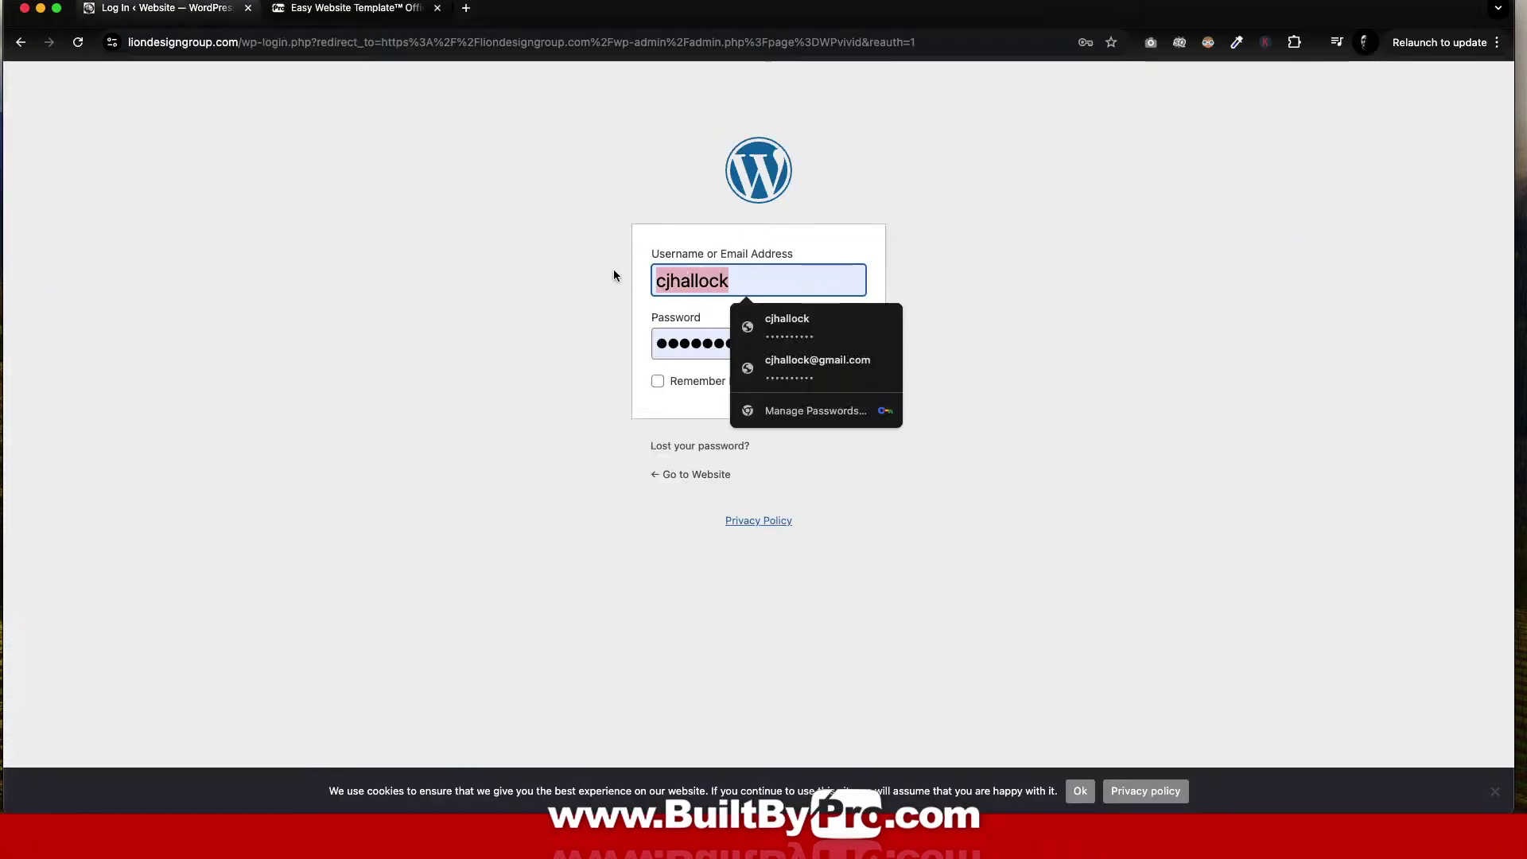
key("super+v")
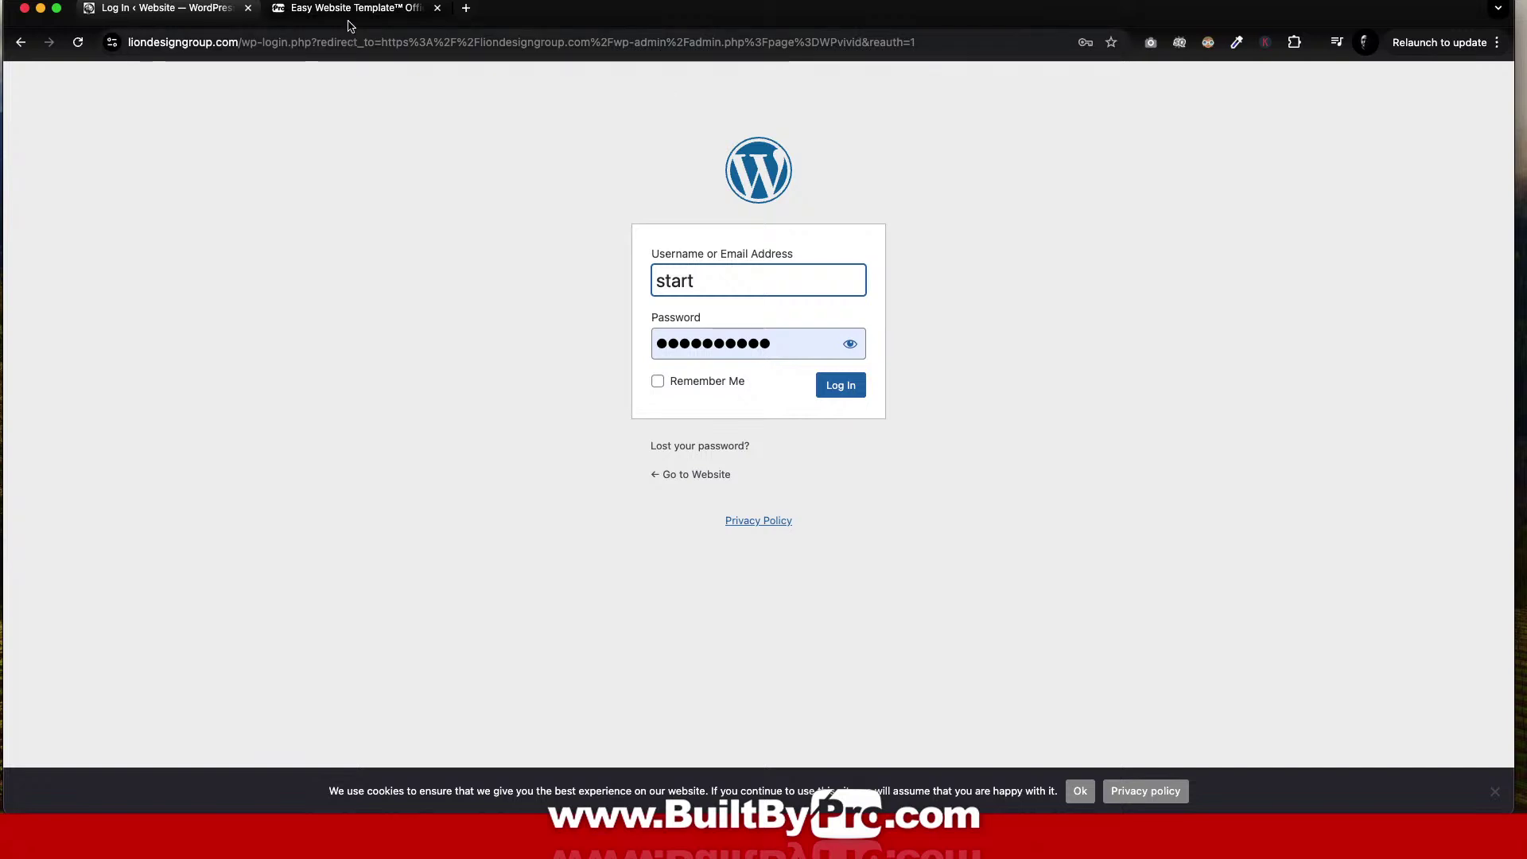
left_click(348, 12)
left_click(787, 578)
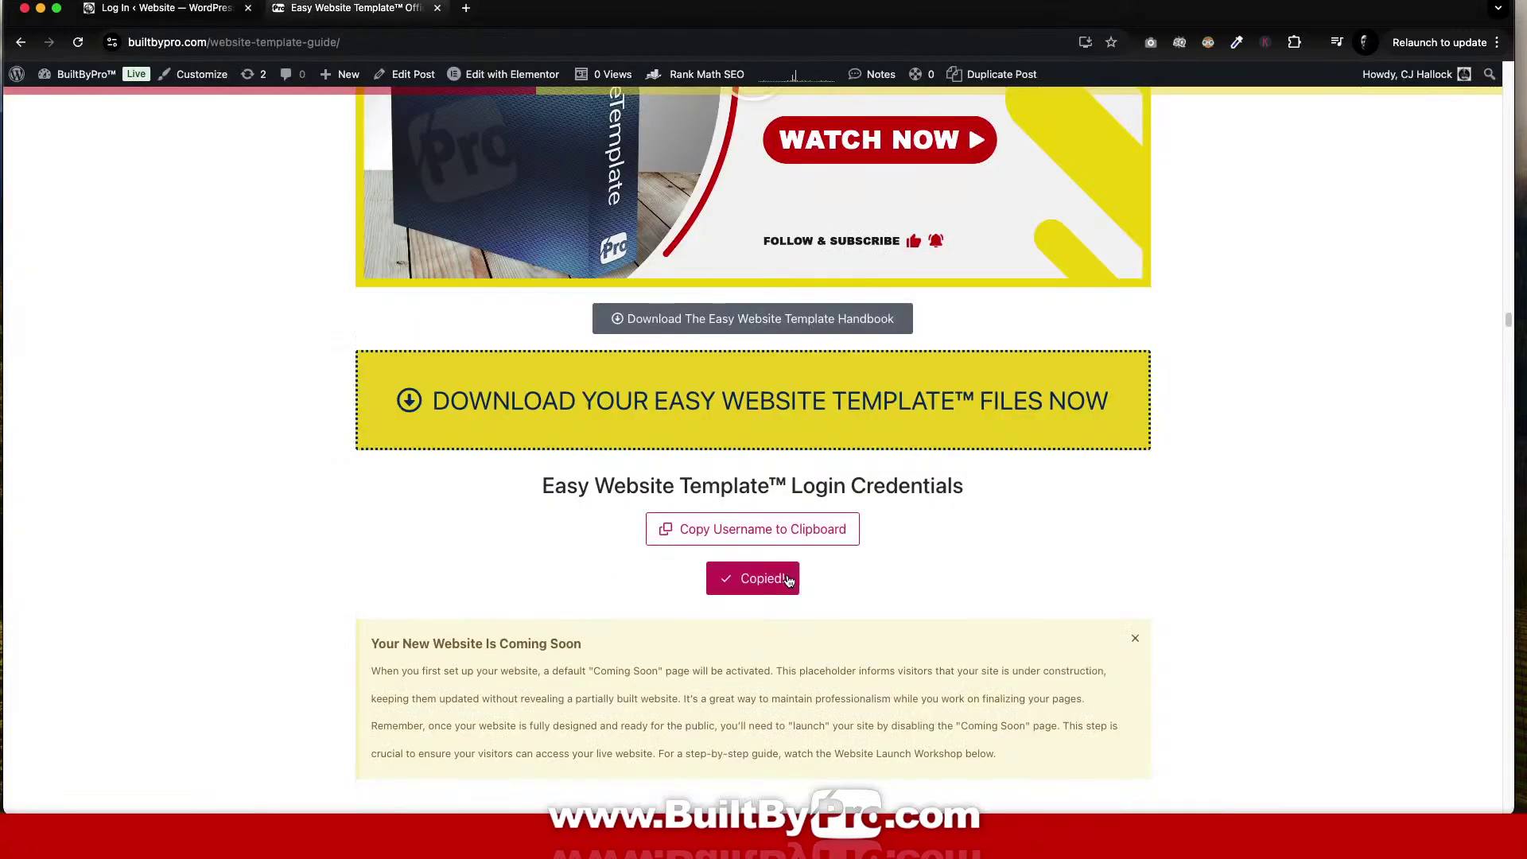
key("ctrl+shift+Tab")
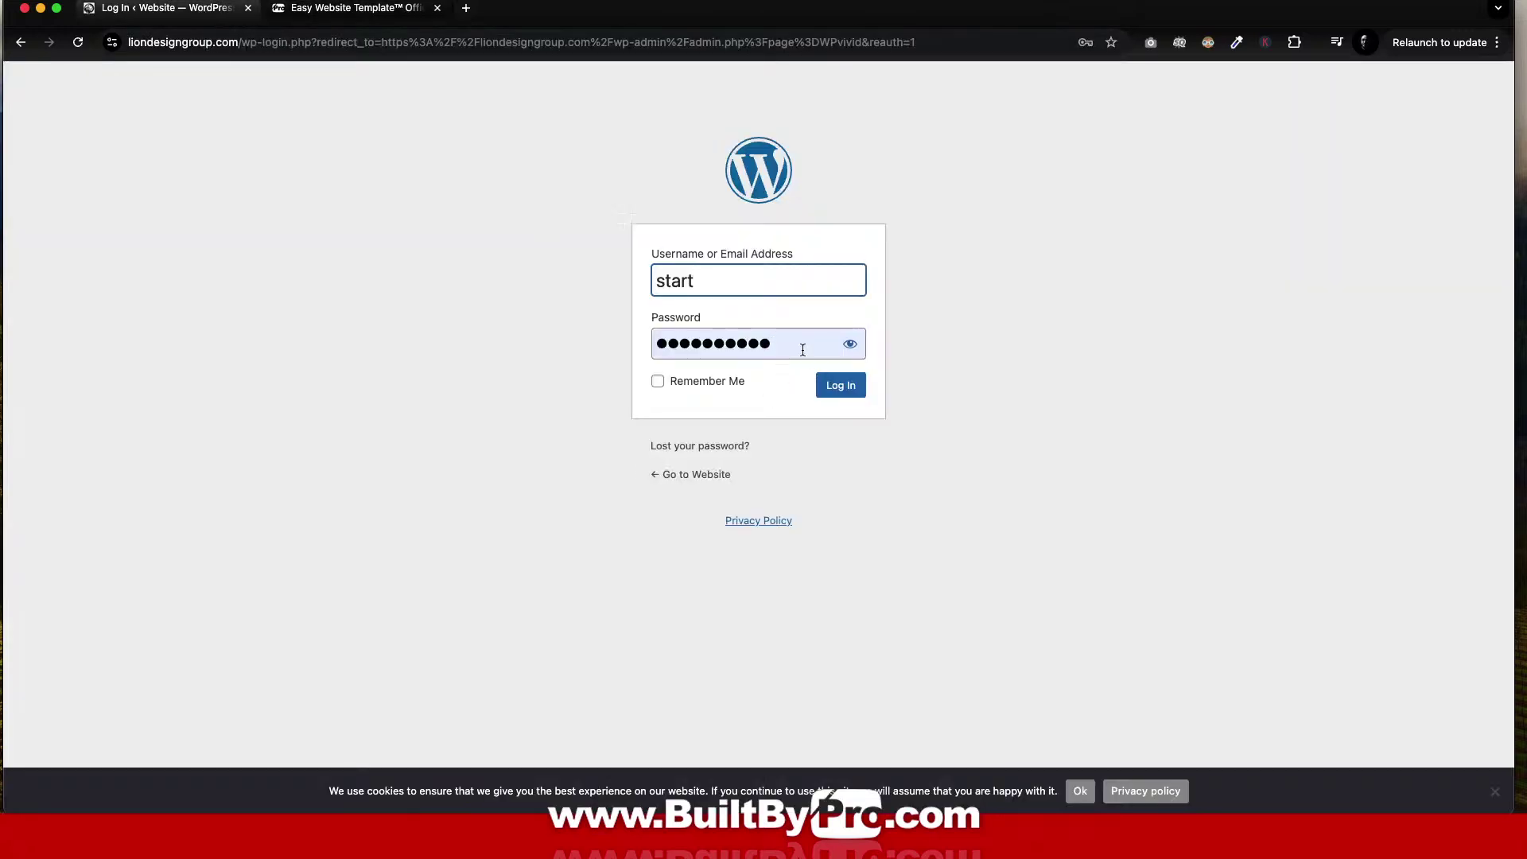
left_click(802, 350)
key("super+a")
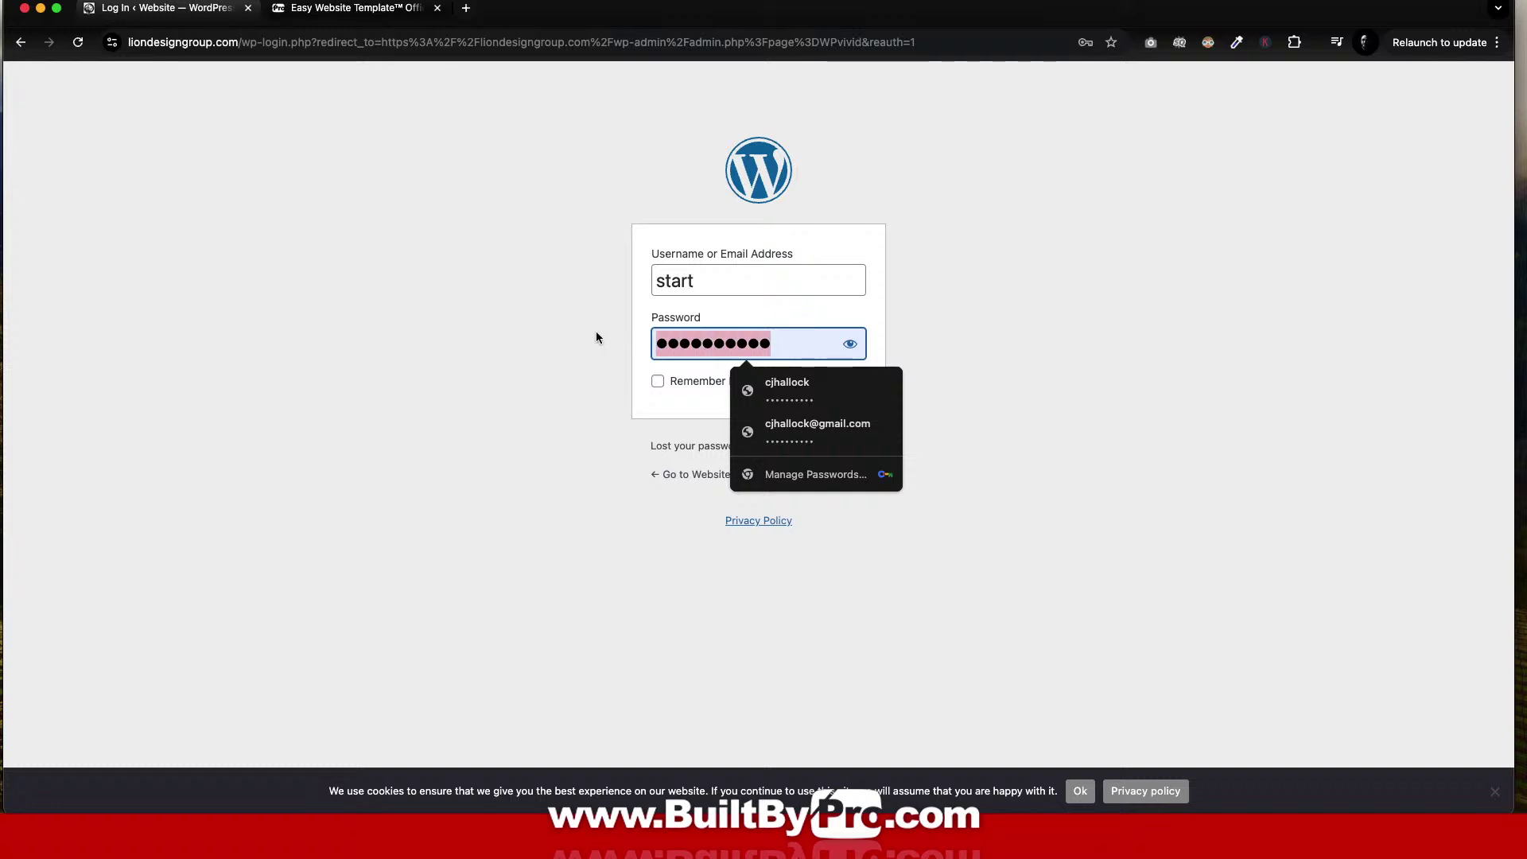
key("super+v")
key("Return")
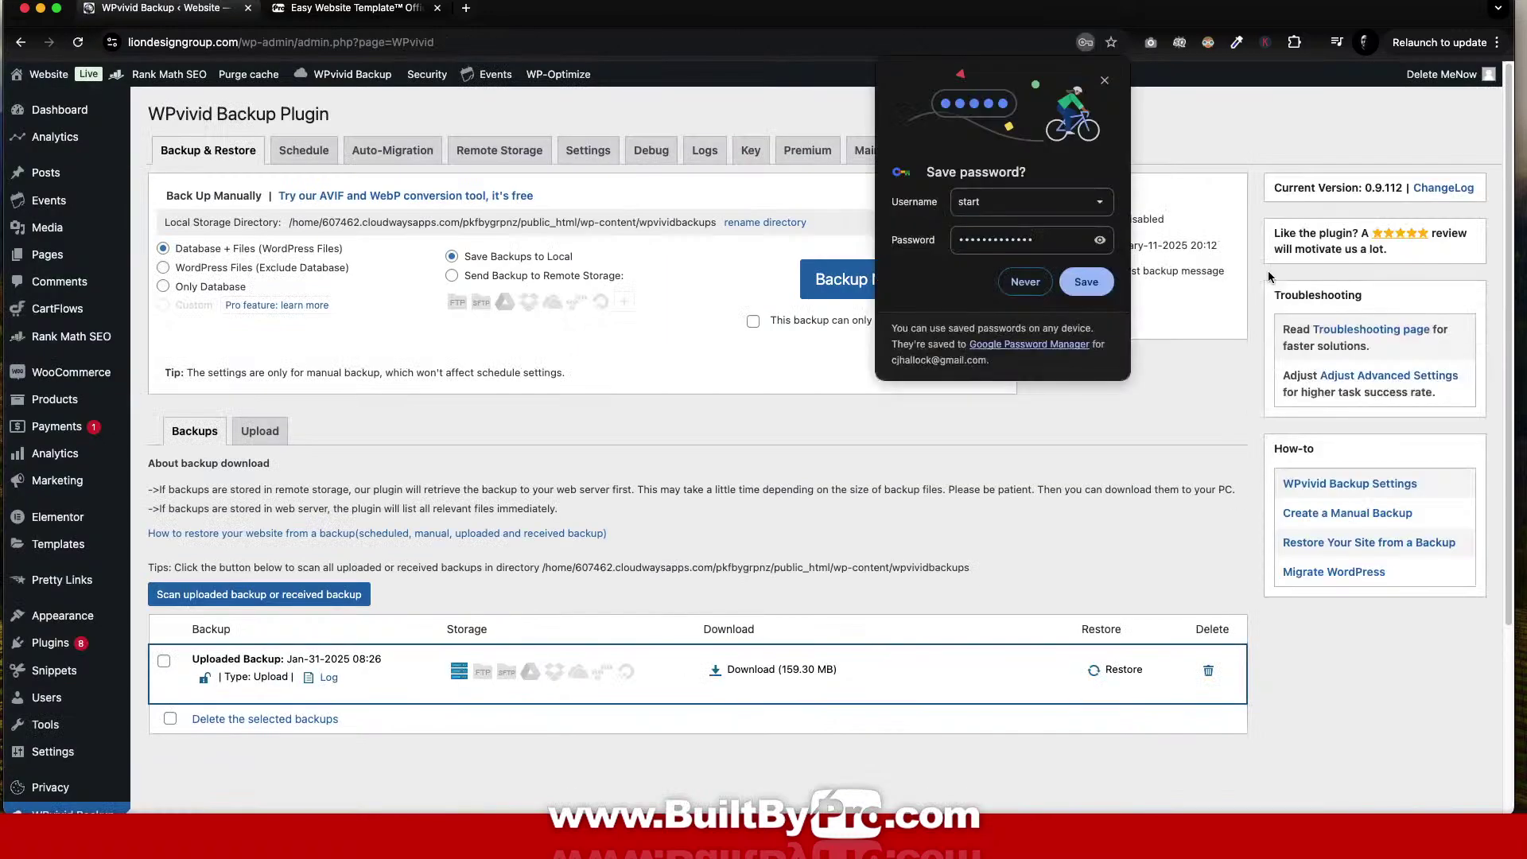
Dismiss the save-password prompt and open the live site in a new tab.
left_click(1105, 83)
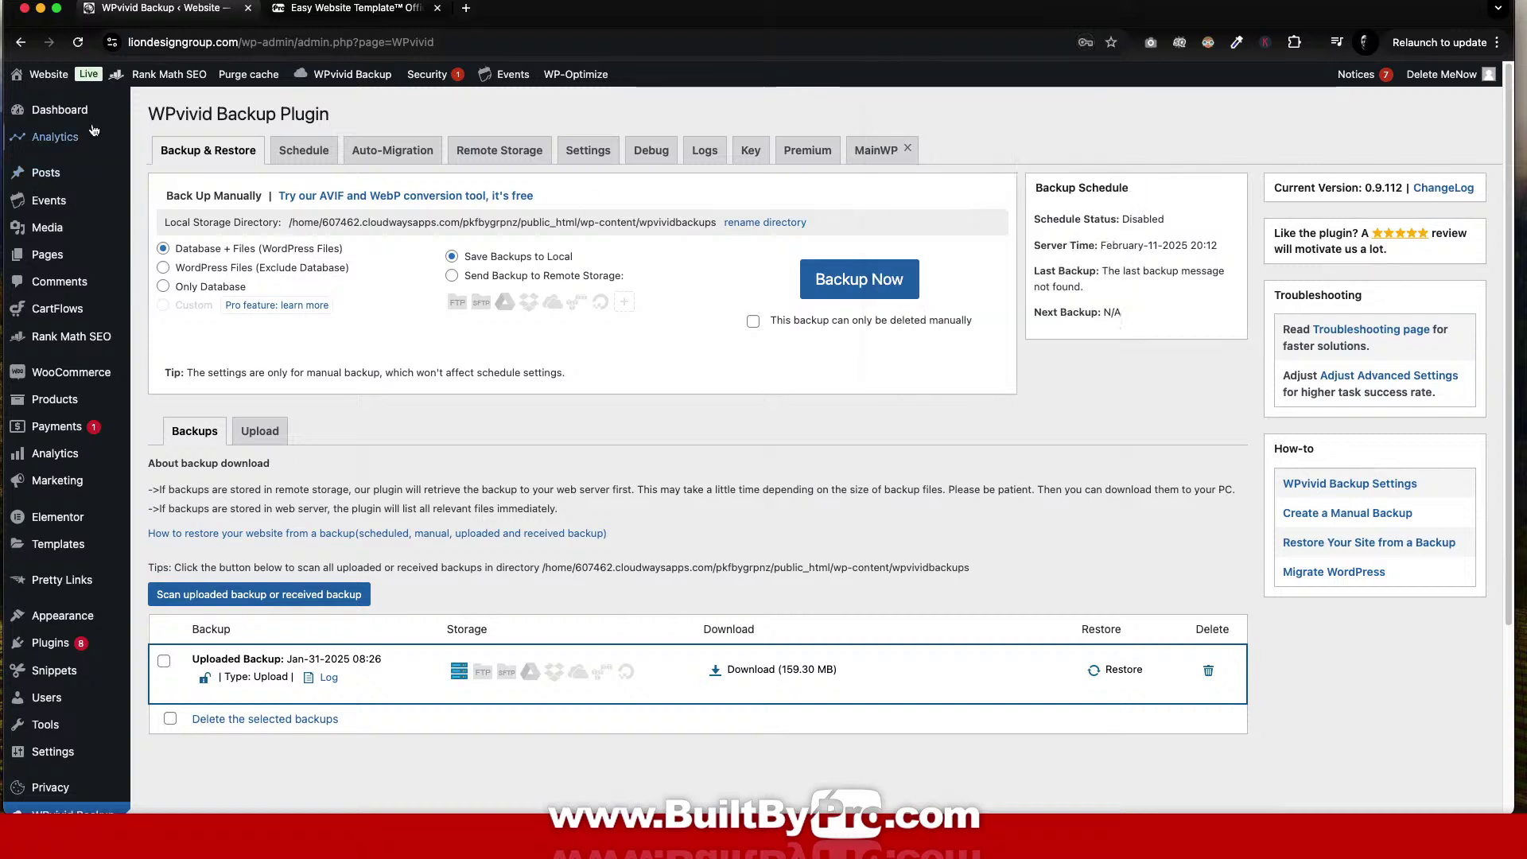
mouse_move(56, 79)
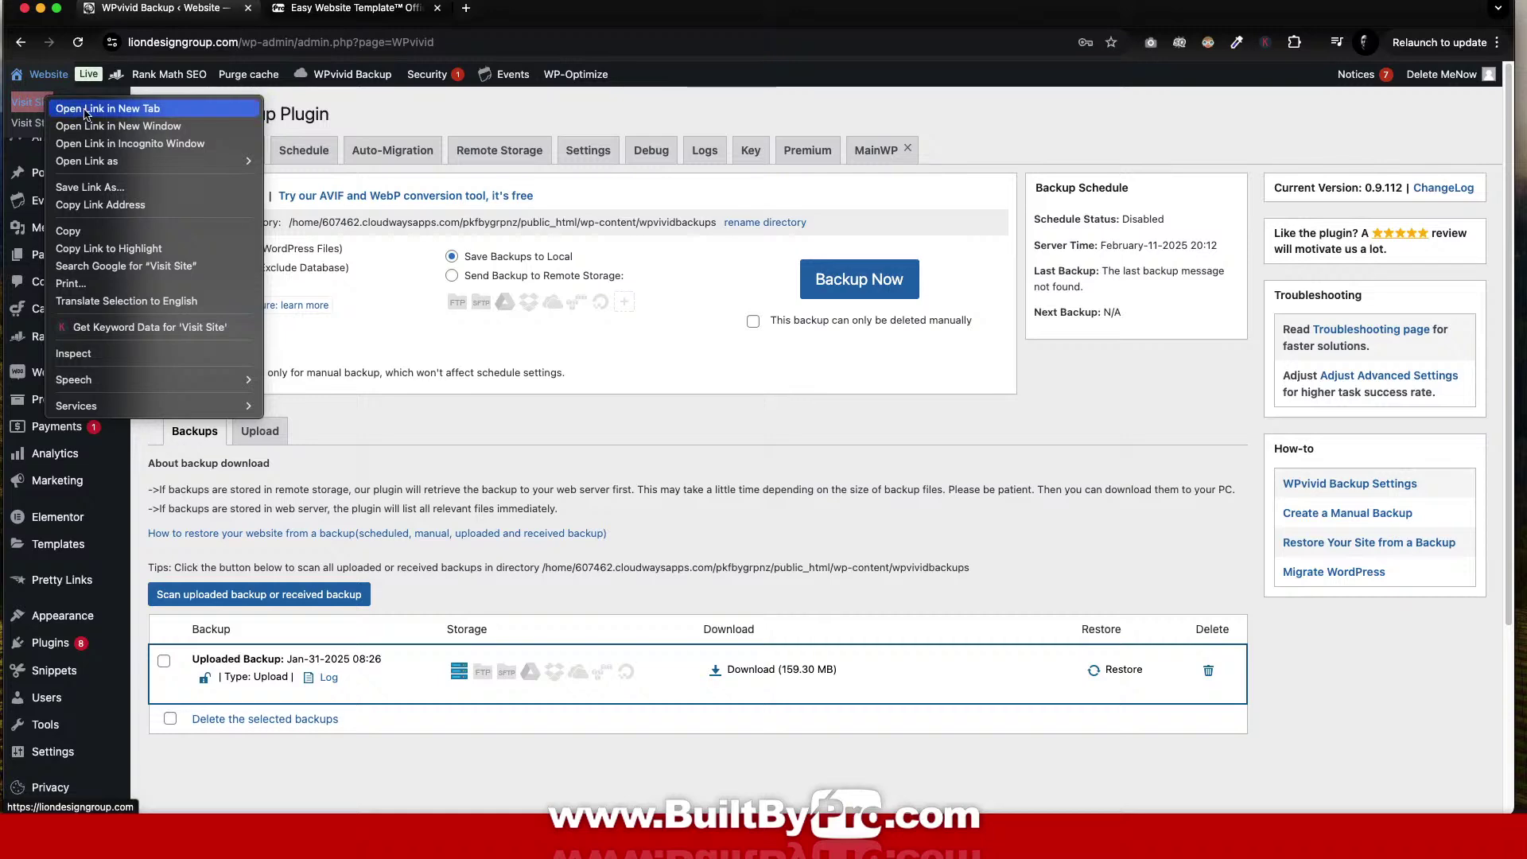
left_click(107, 108)
left_click(343, 9)
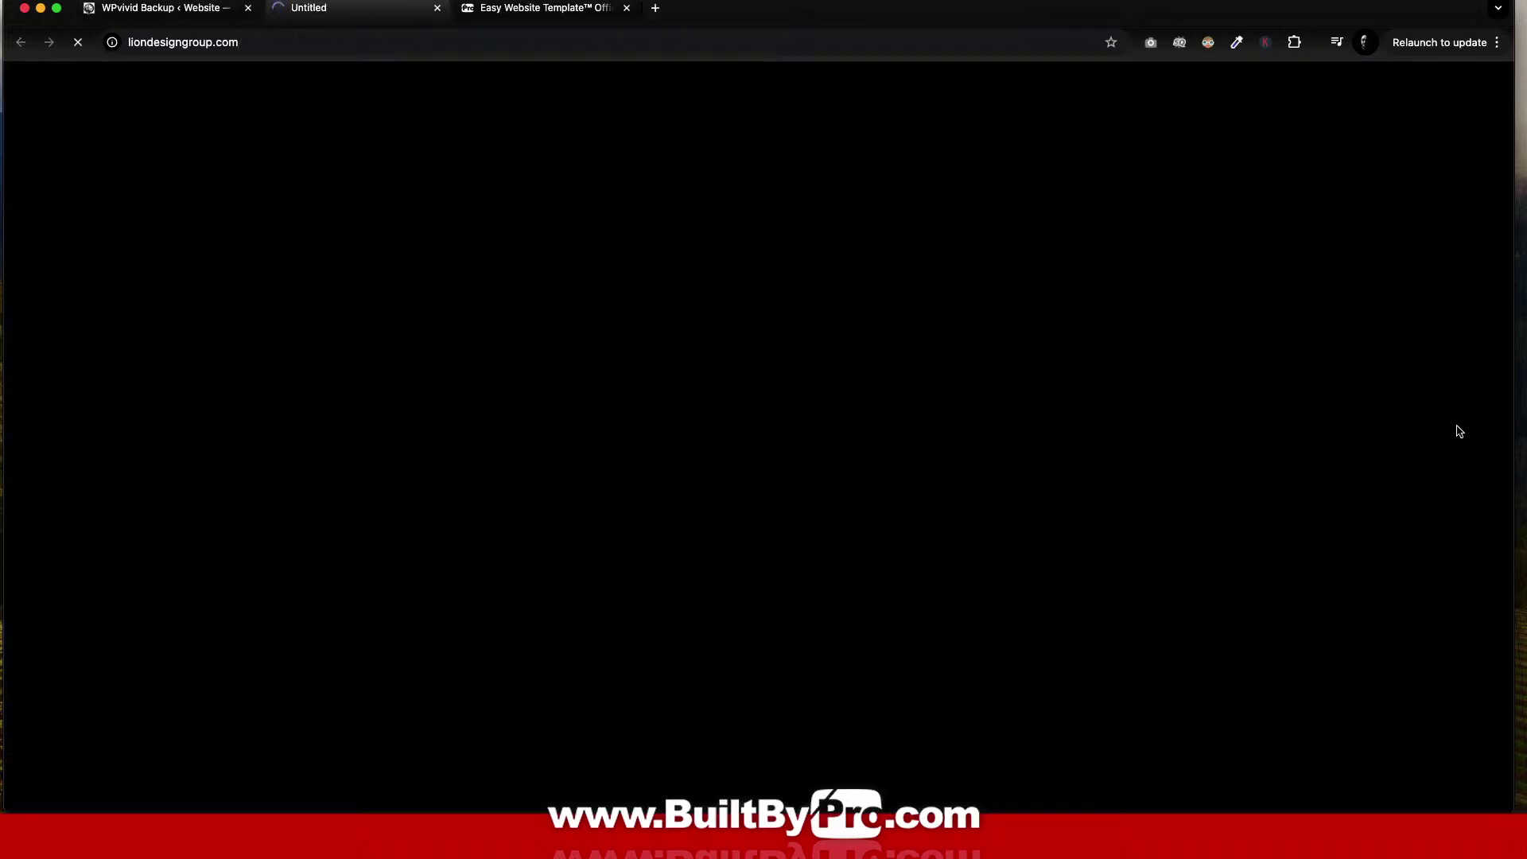
Scroll through the restored home page, then return to the WPvivid Backup page.
scroll(1304, 437, "down", 20)
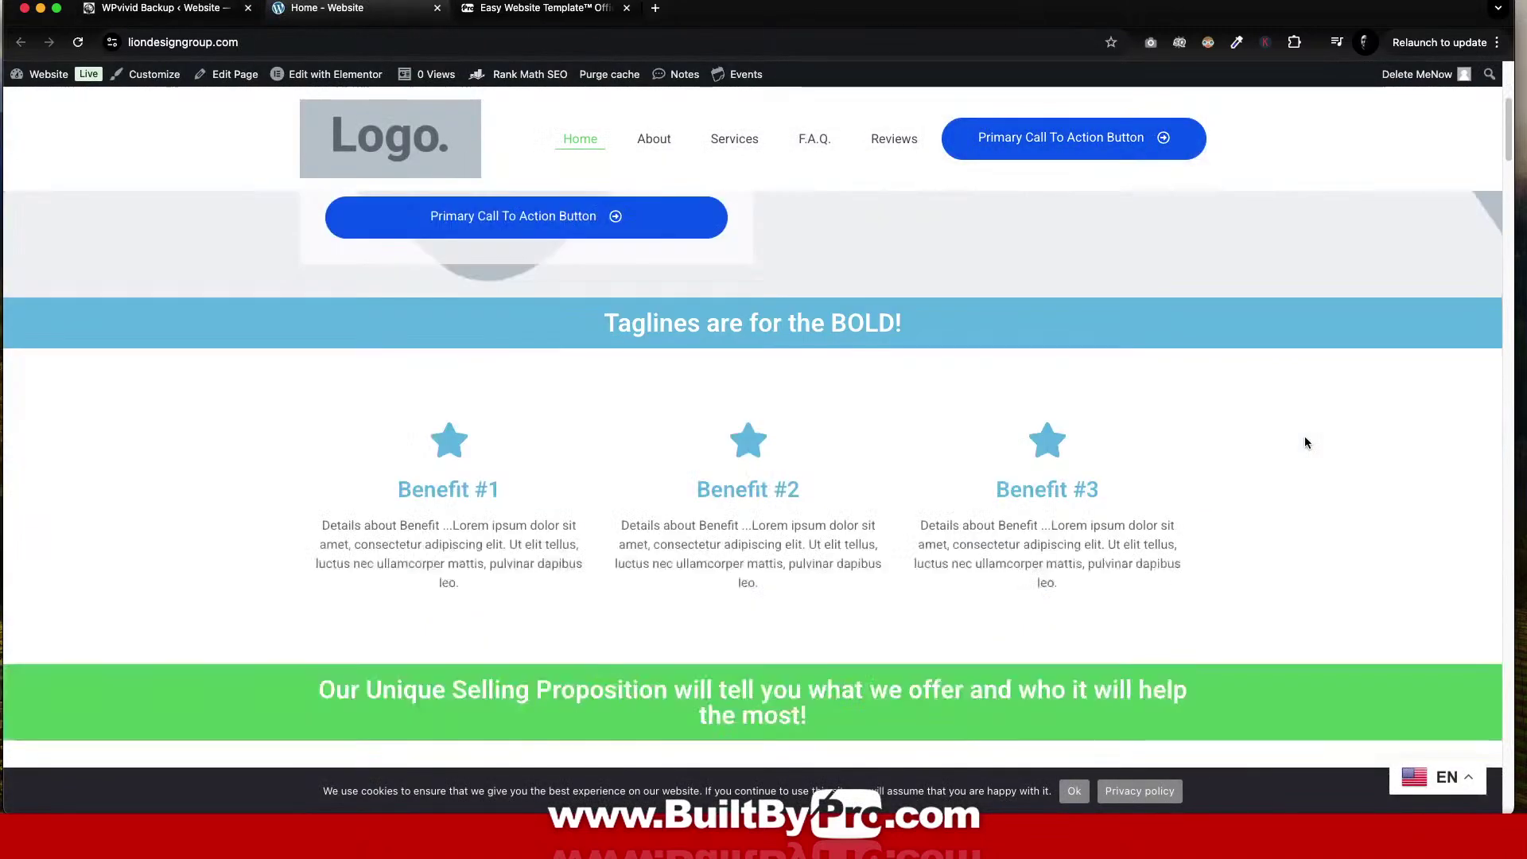
scroll(1304, 440, "down", 20)
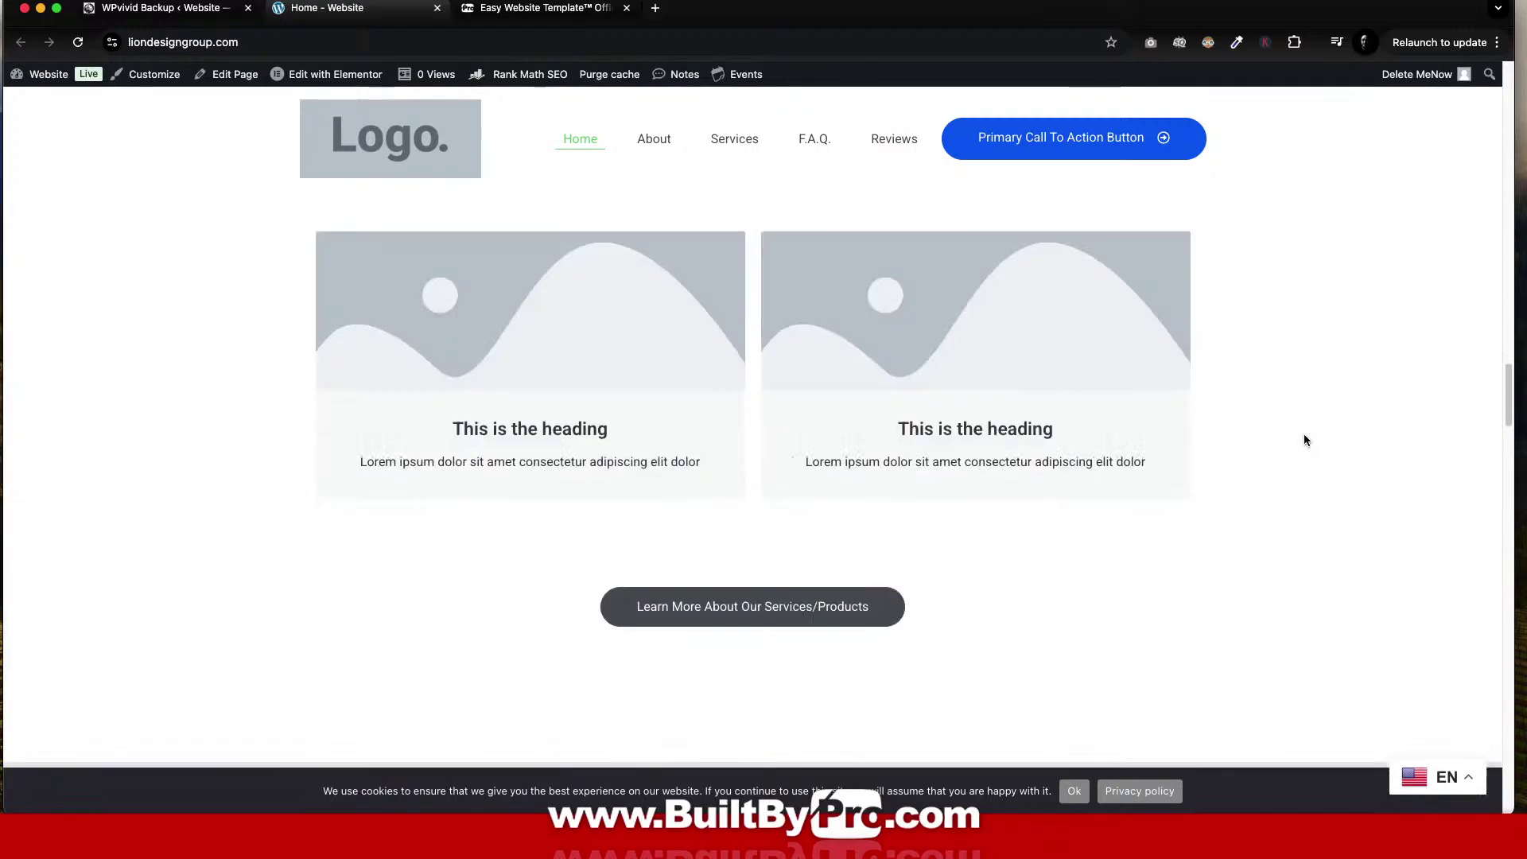
scroll(1302, 437, "down", 20)
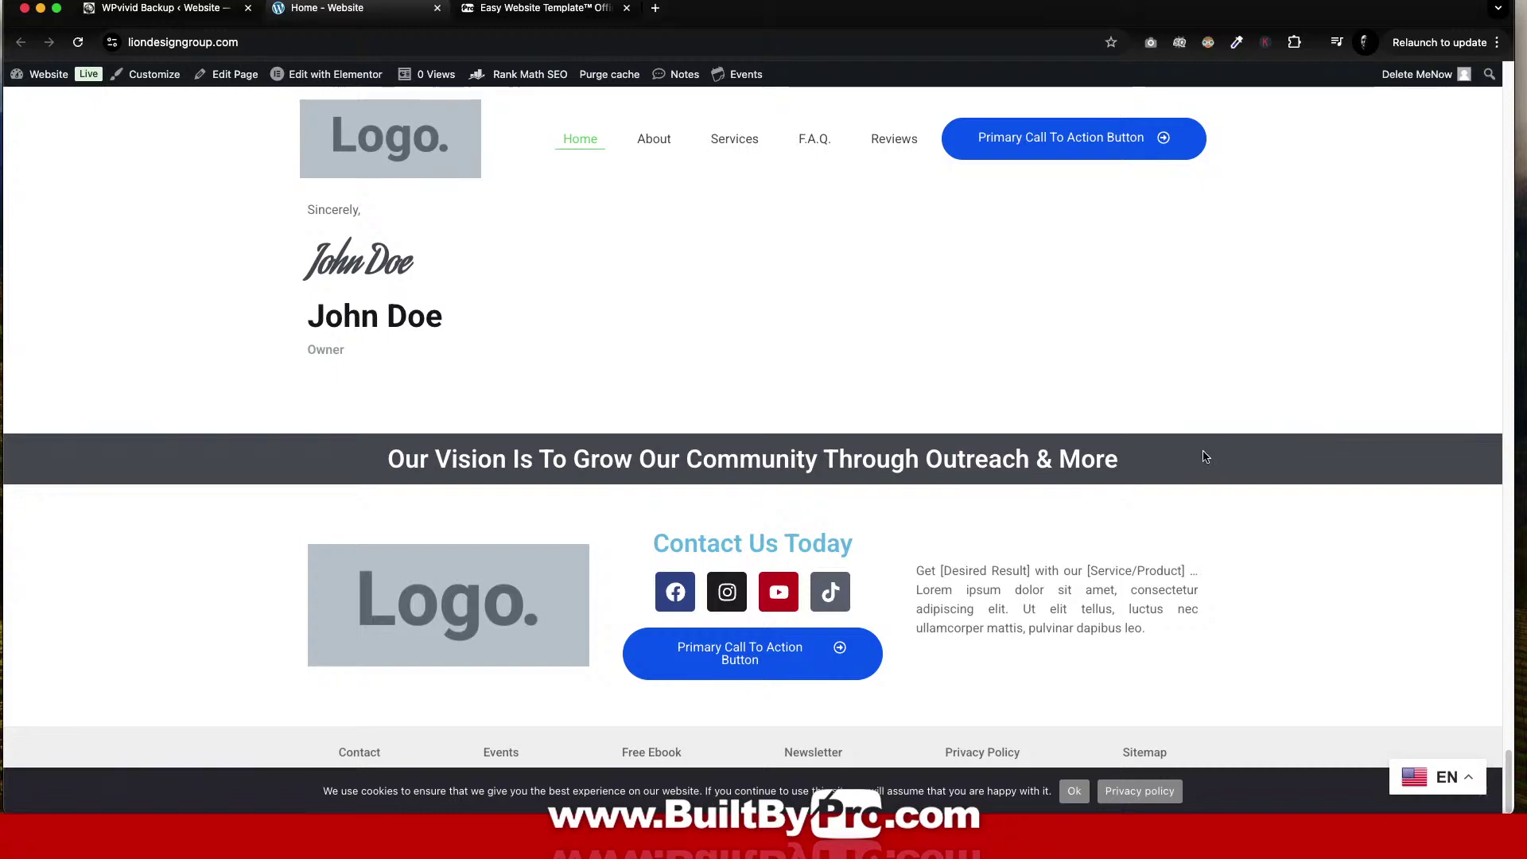
scroll(1202, 453, "up", 15)
scroll(1203, 454, "up", 20)
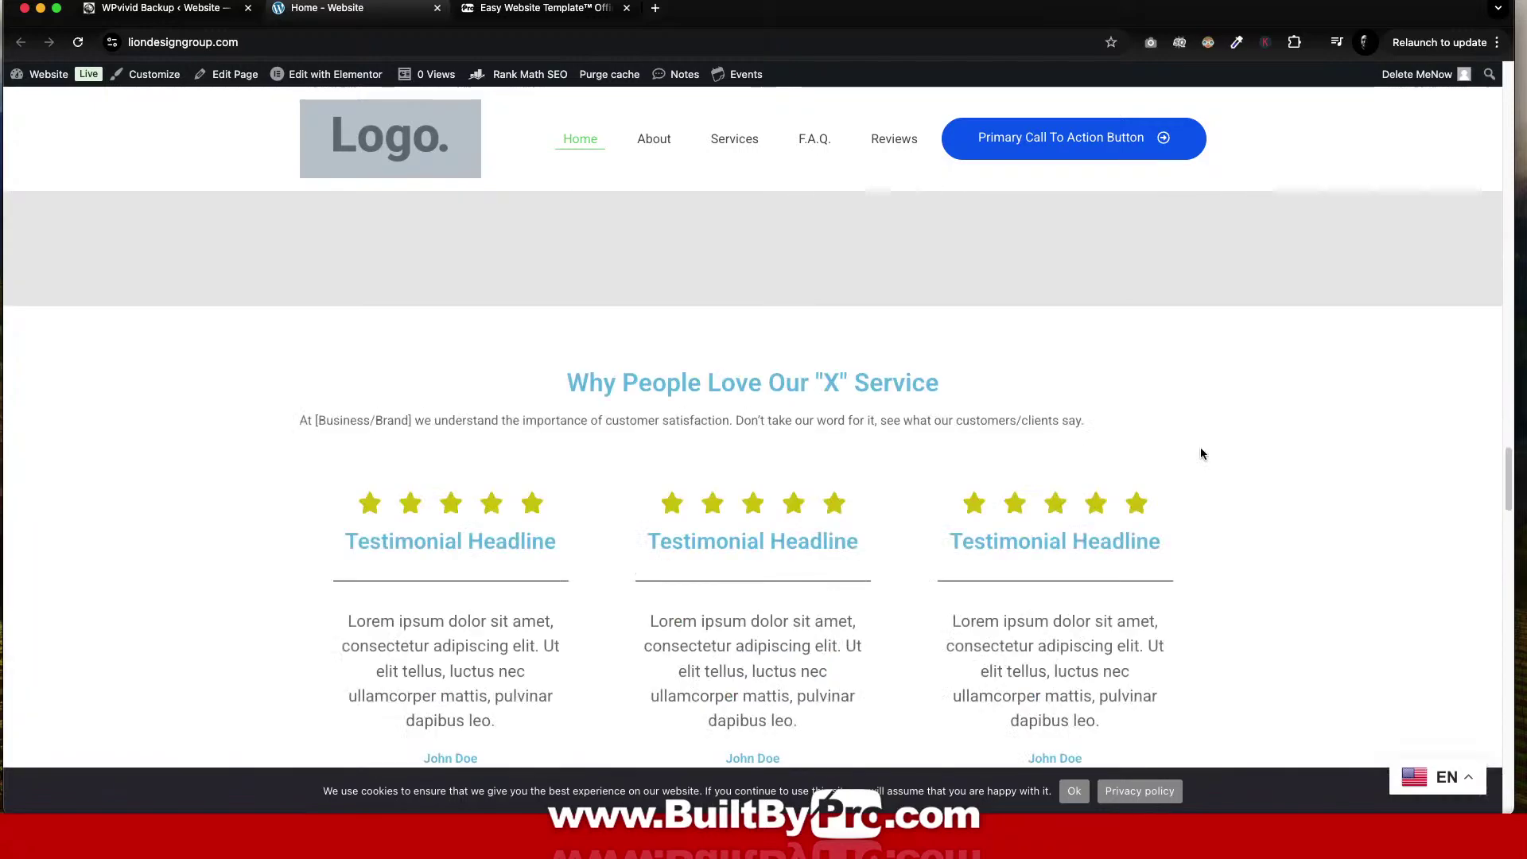
scroll(1192, 450, "up", 15)
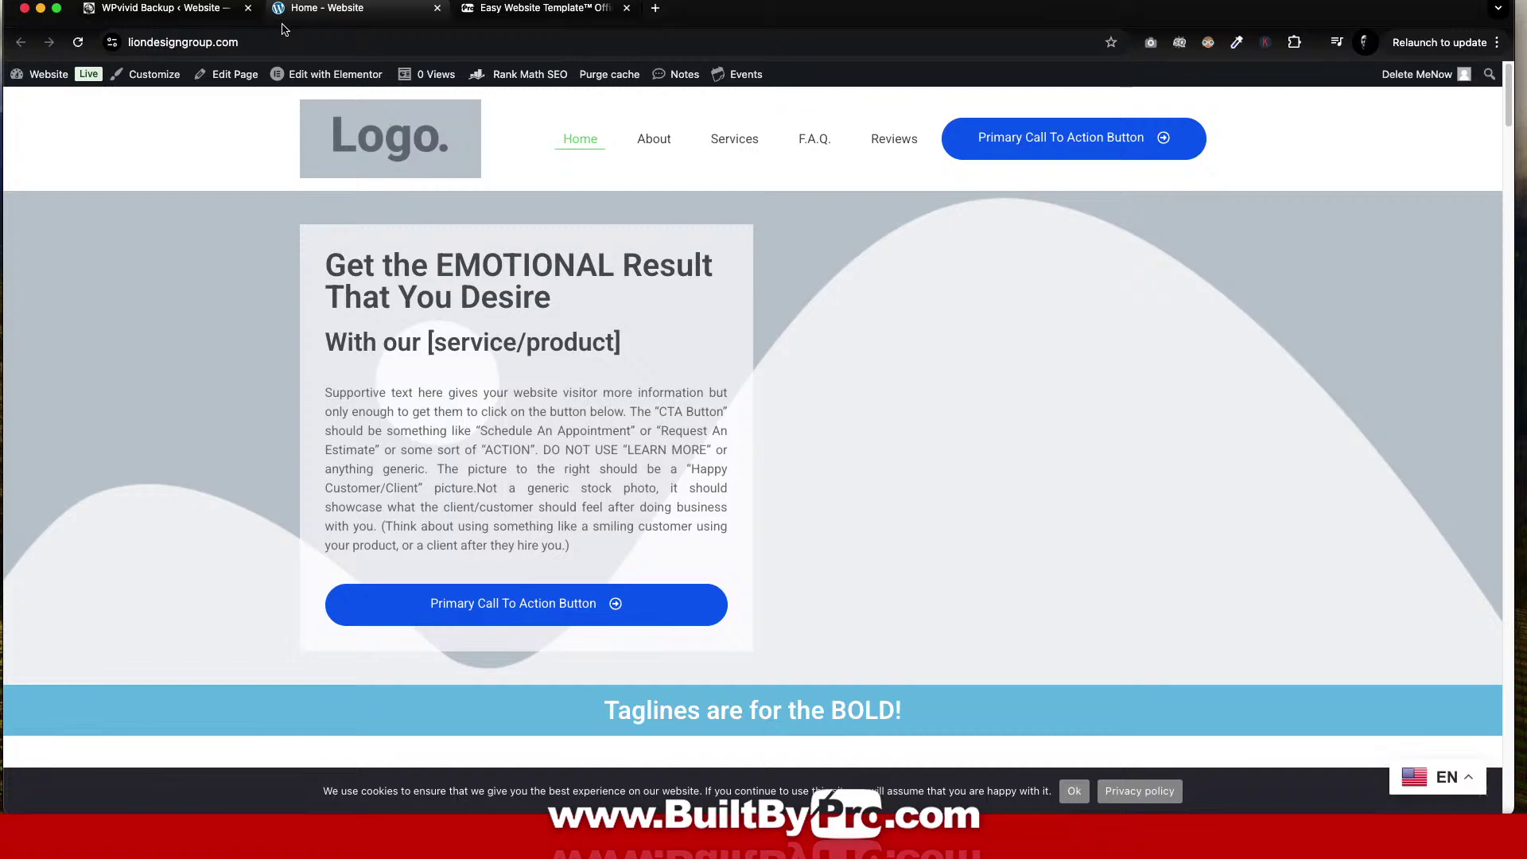
left_click(182, 10)
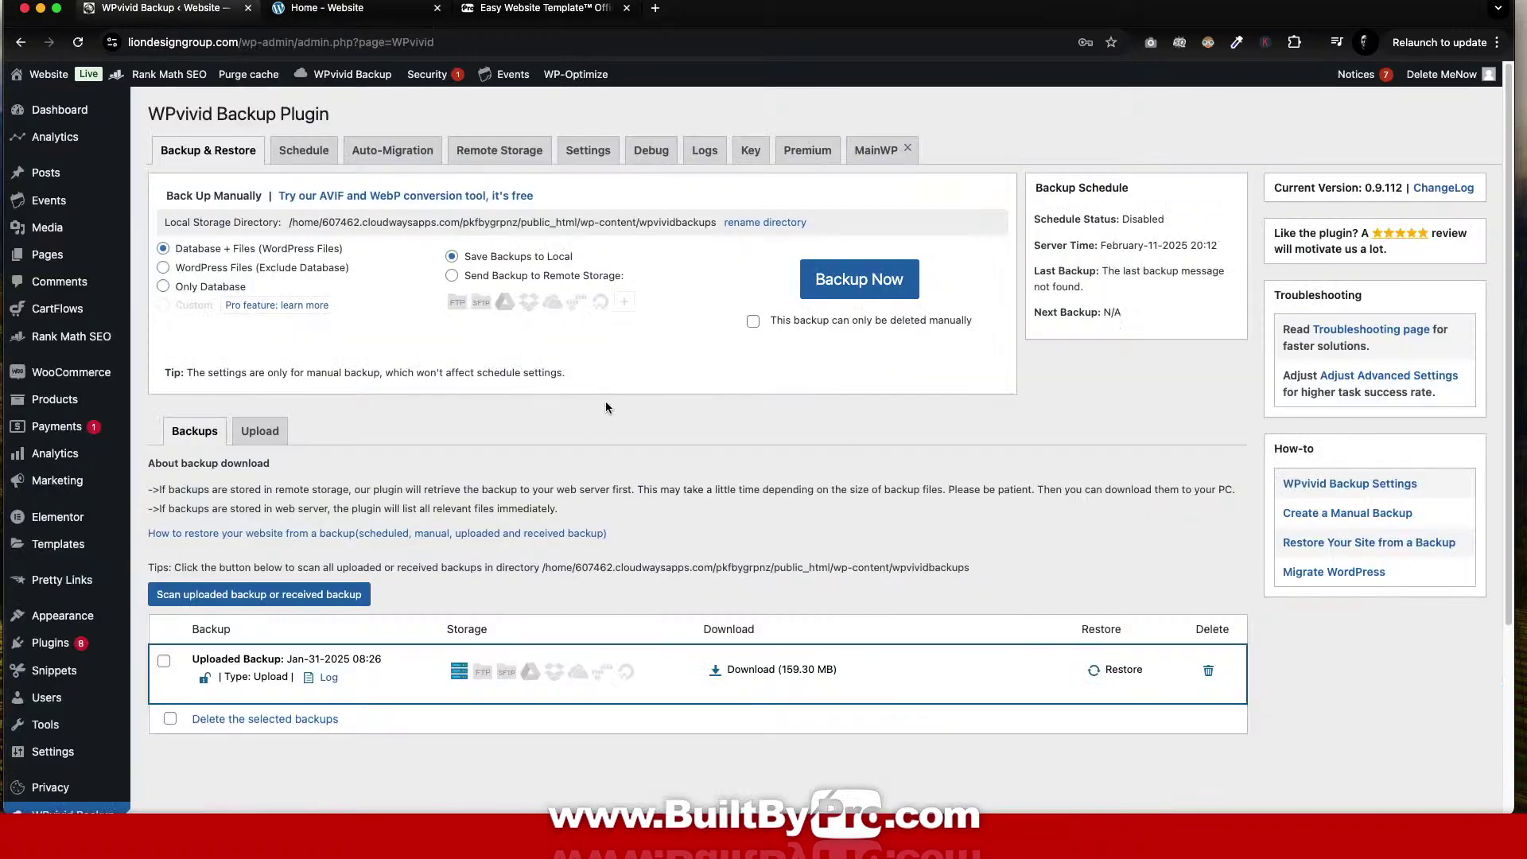
Open Users > Add New User from the admin sidebar.
scroll(275, 468, "down", 3)
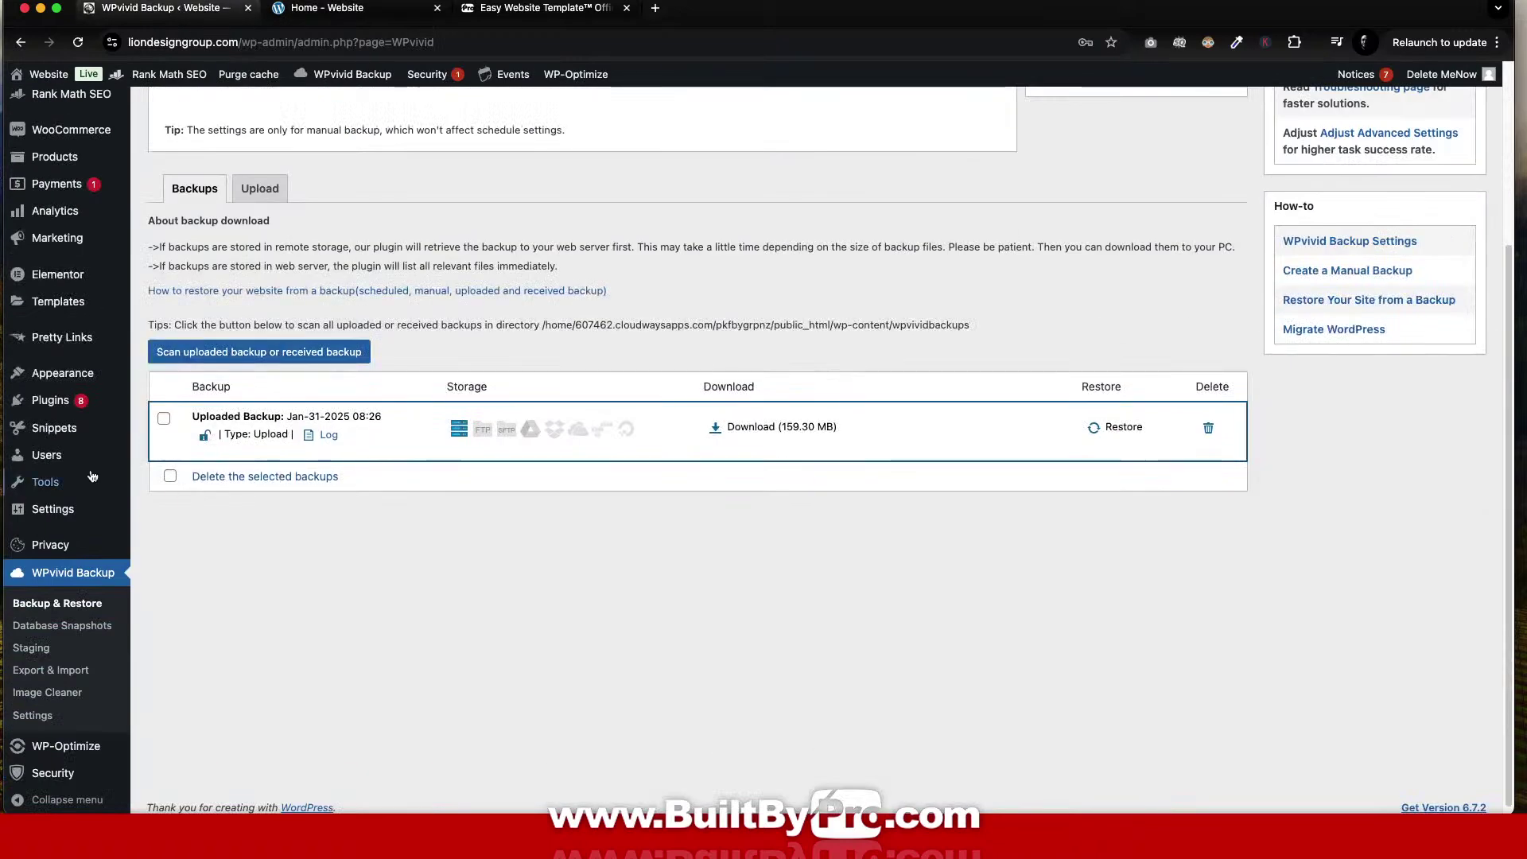
mouse_move(55, 463)
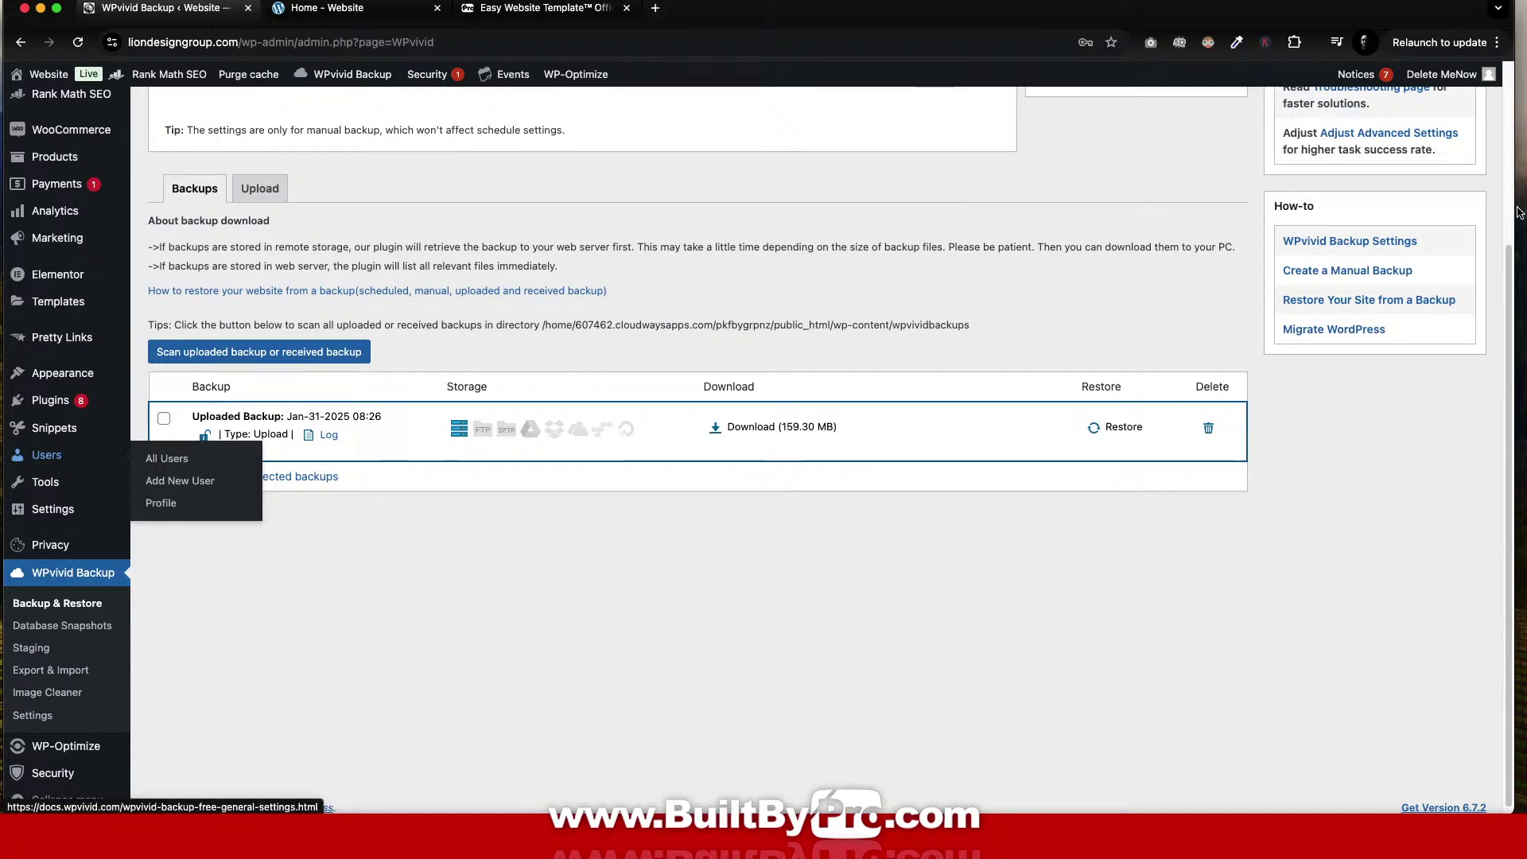
mouse_move(1423, 81)
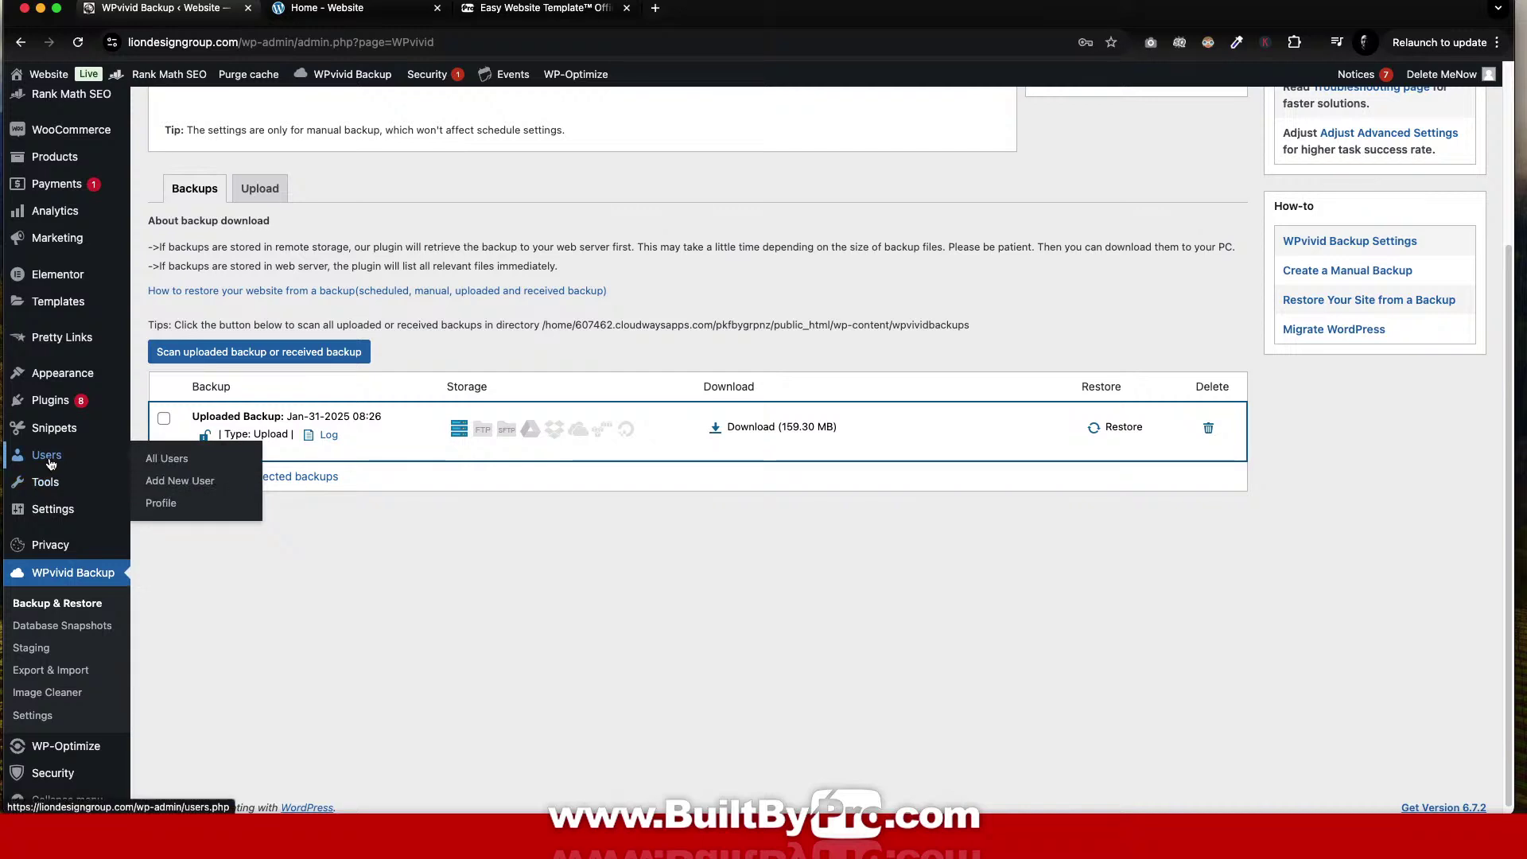
left_click(180, 480)
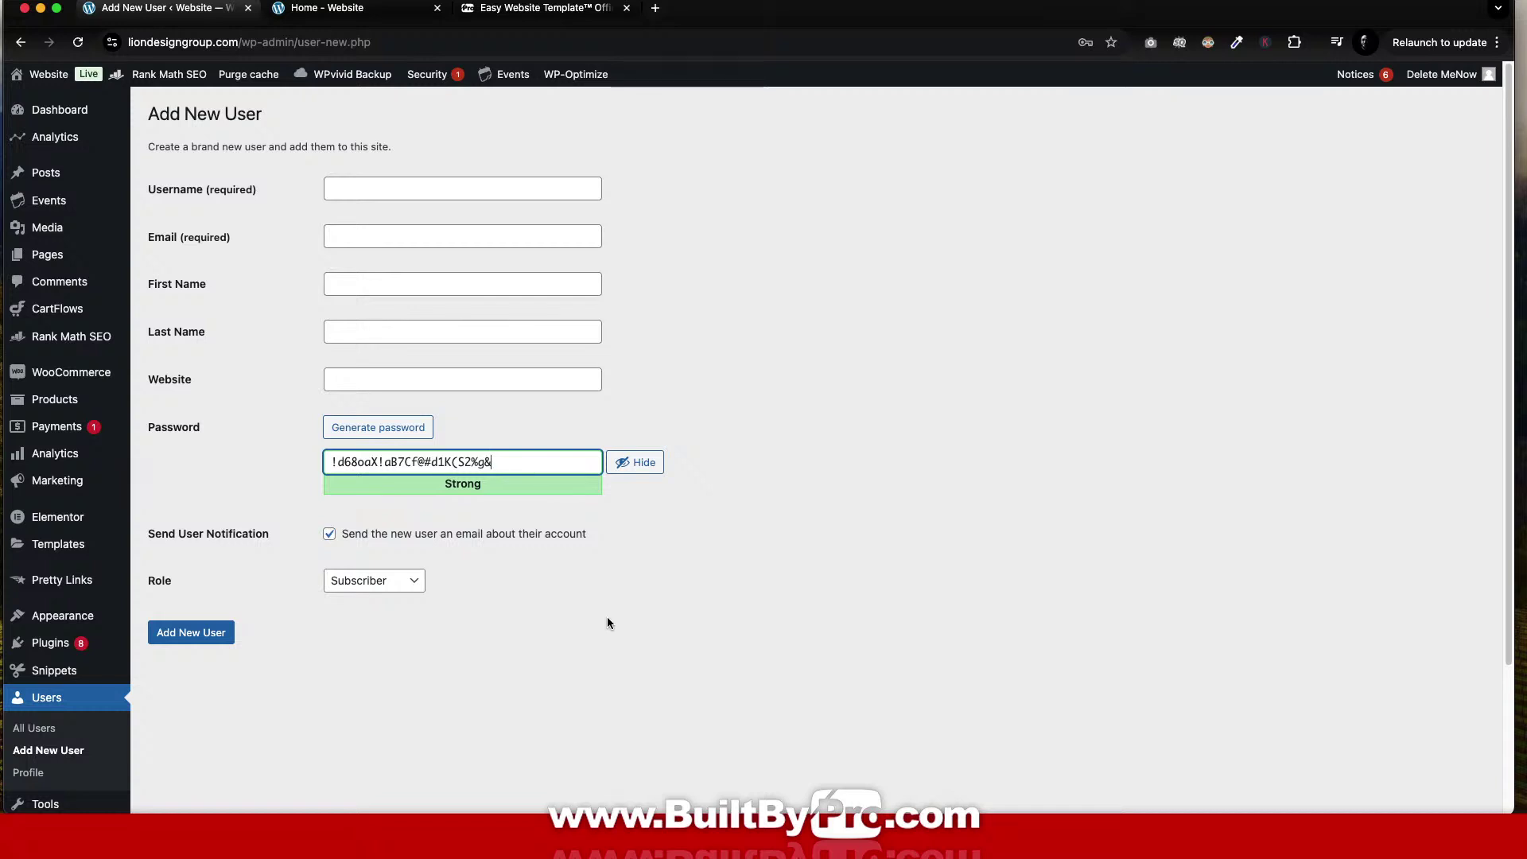
Fill in the new user's username (their e-mail address), first name, last name and website.
left_click(419, 186)
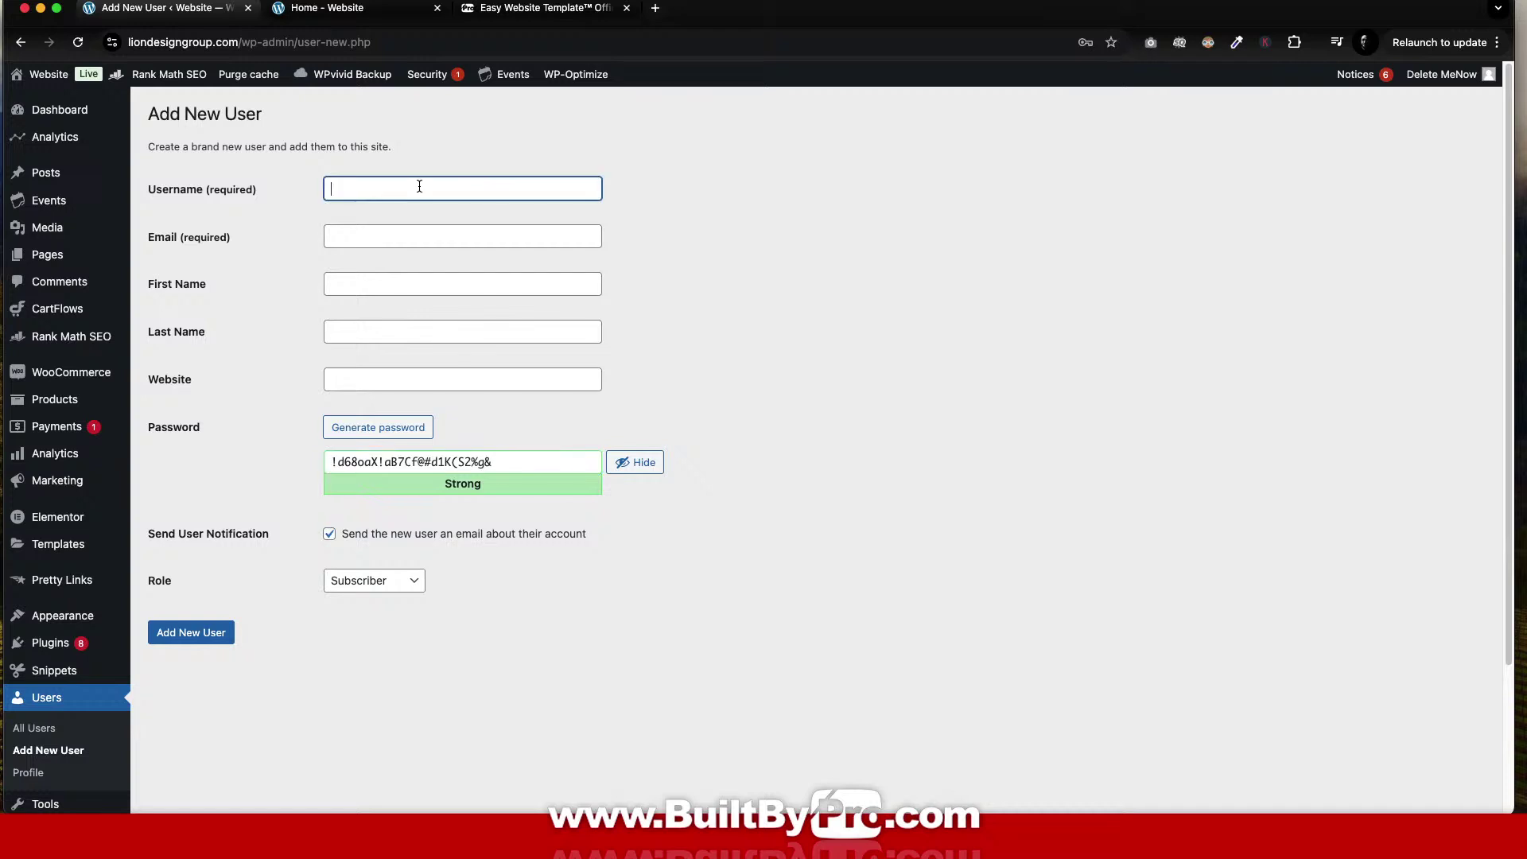
key("Tab")
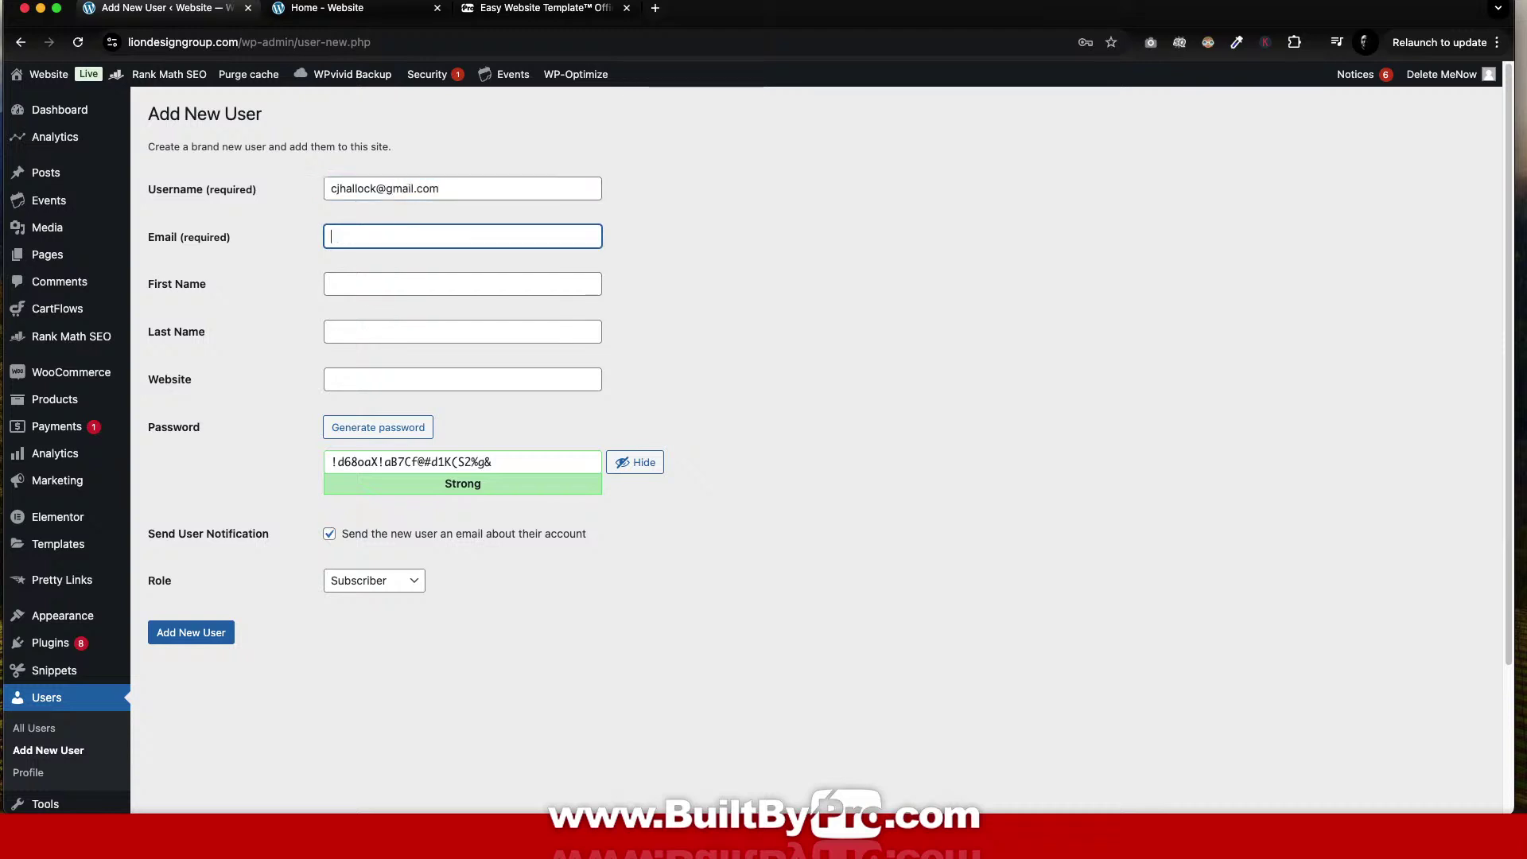
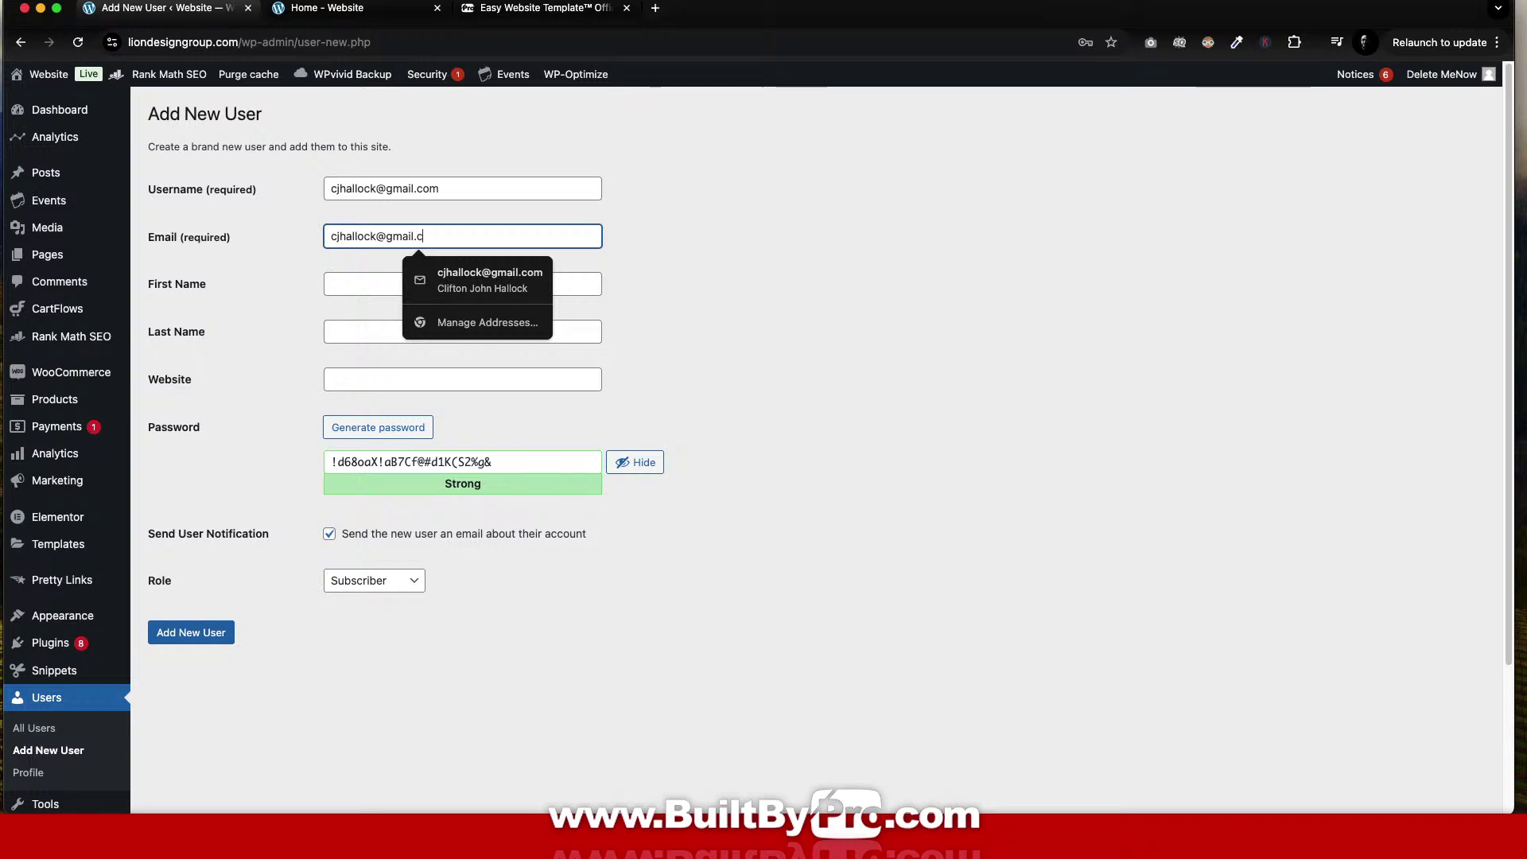
key("Tab")
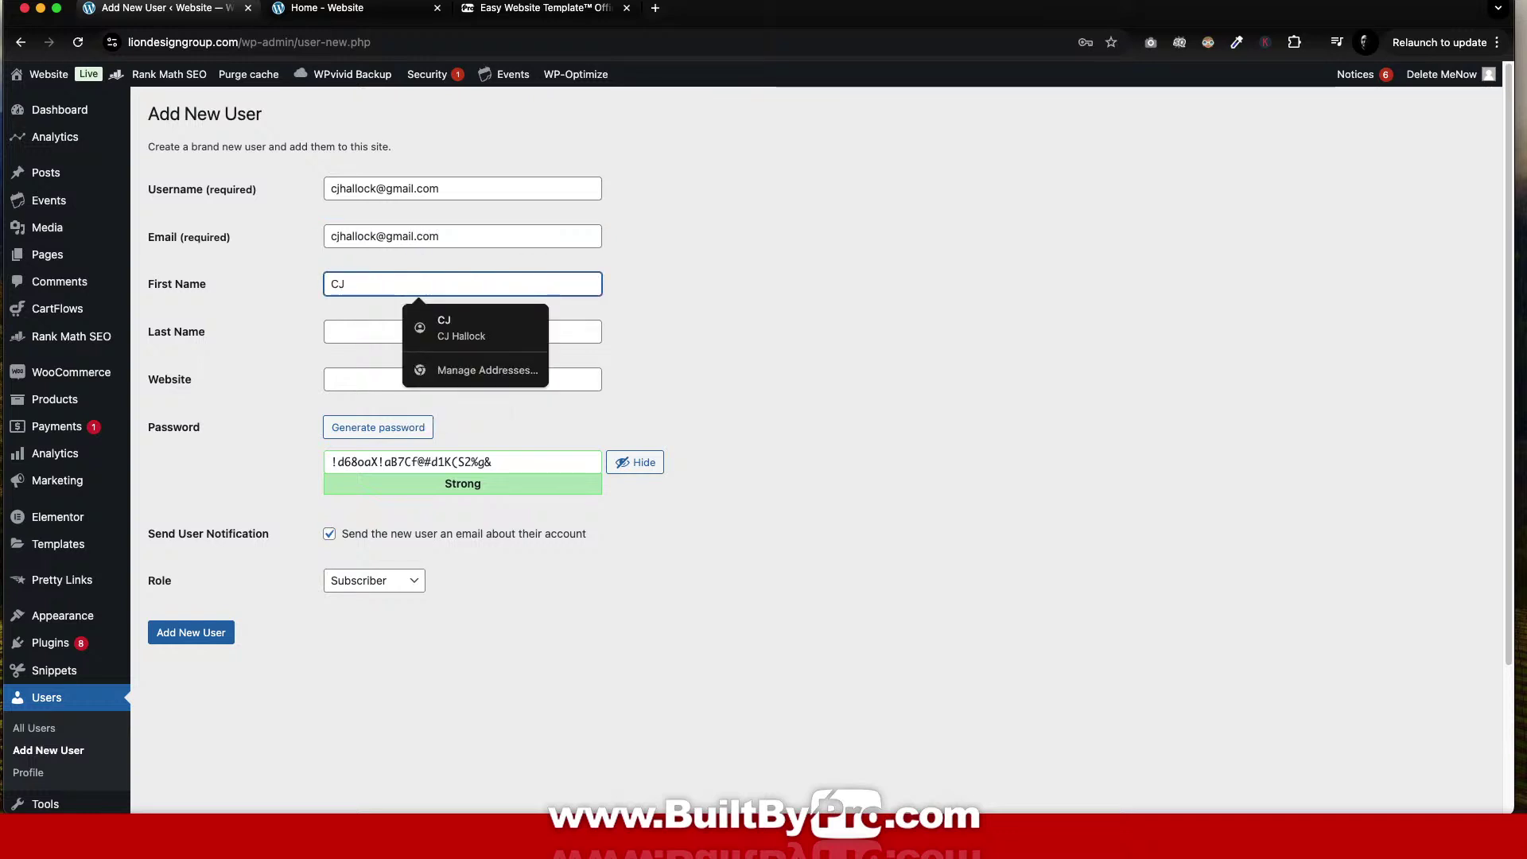
key("Tab")
key("Tab")
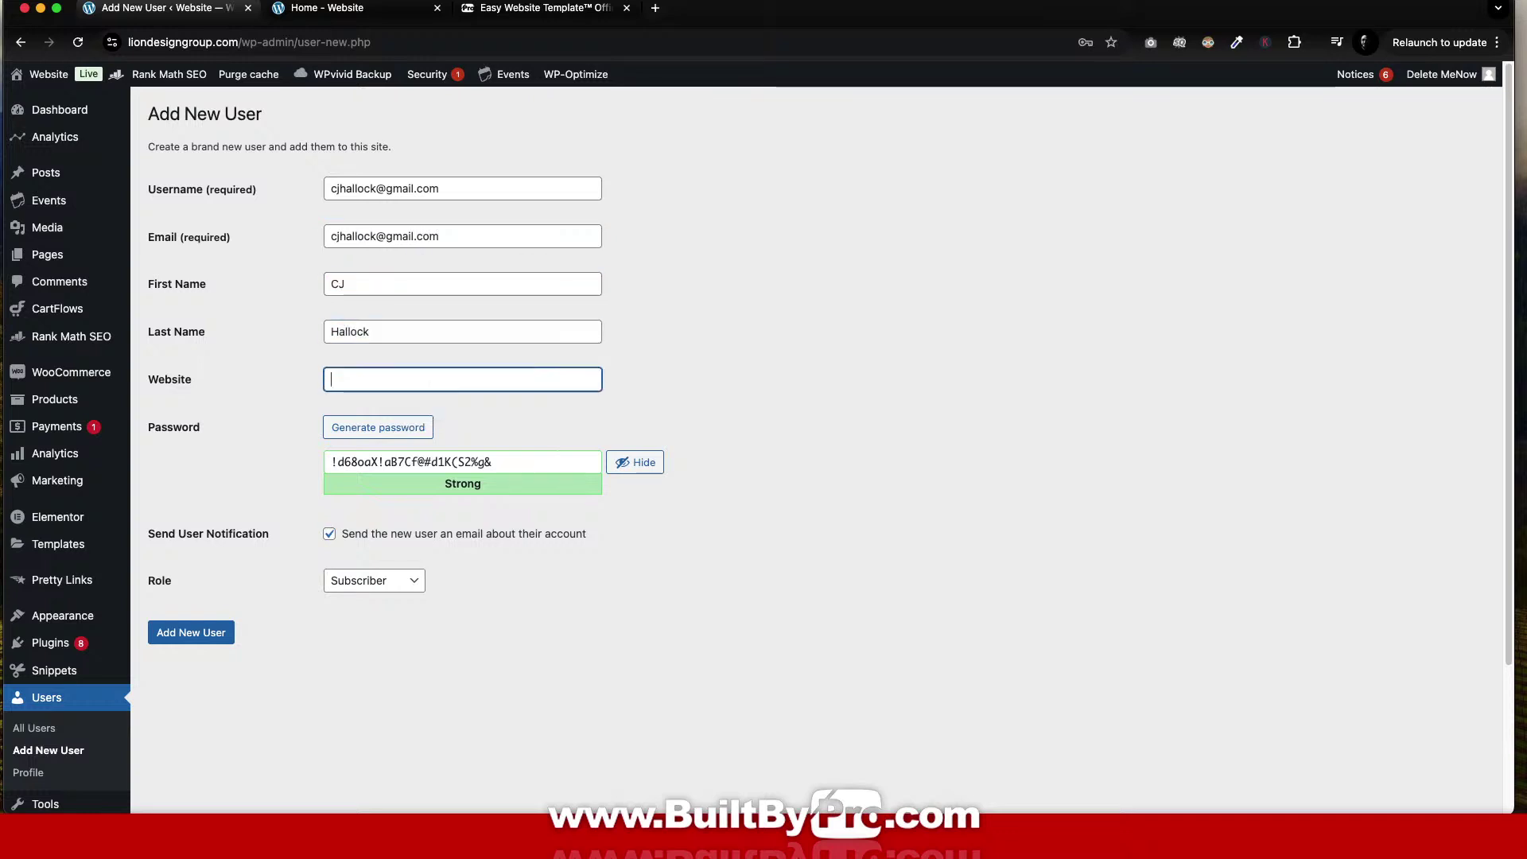
type("https")
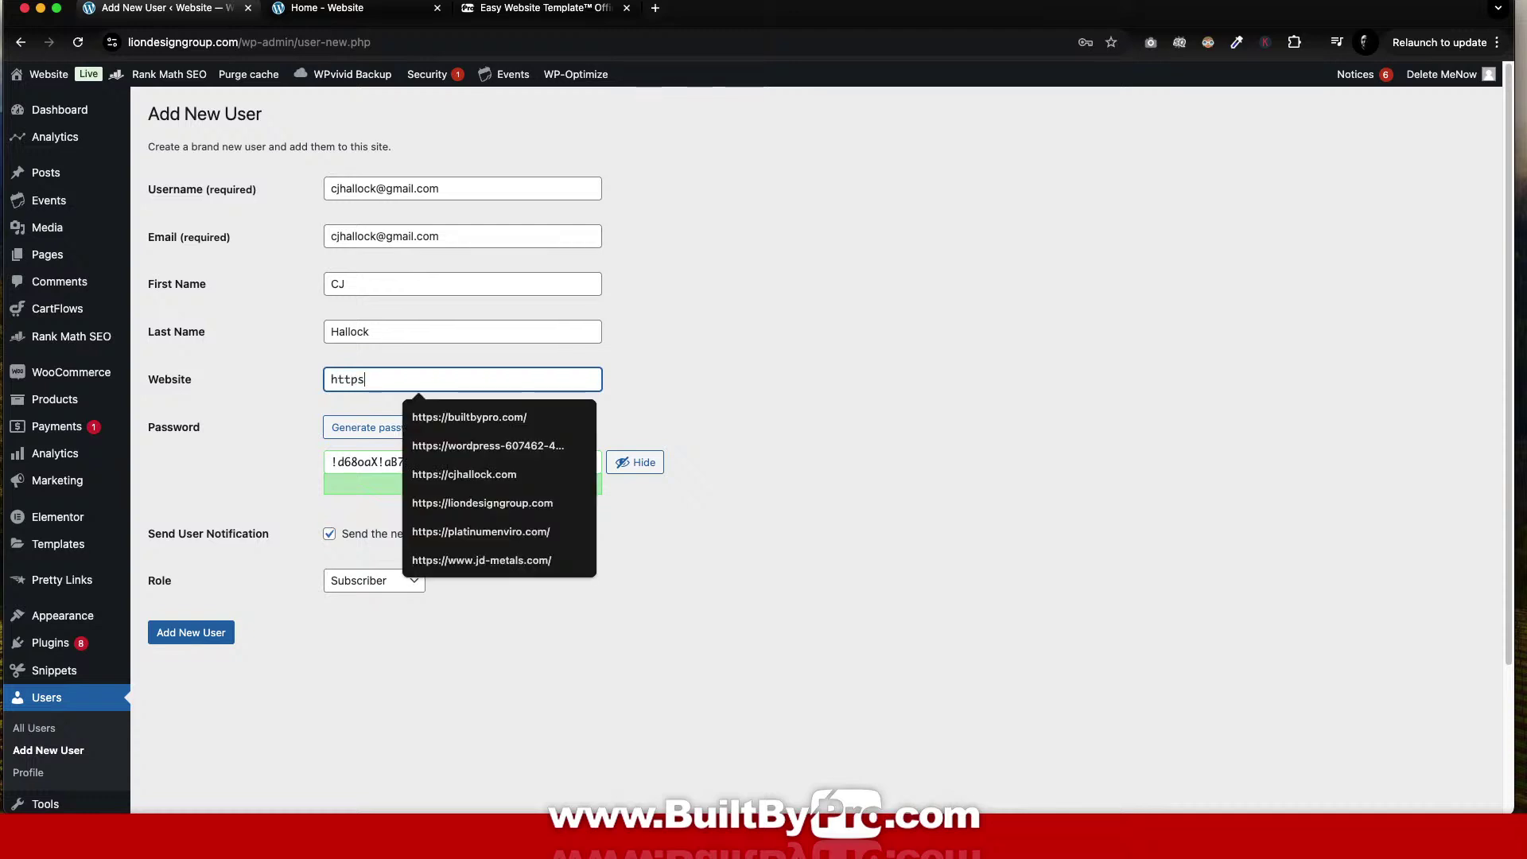
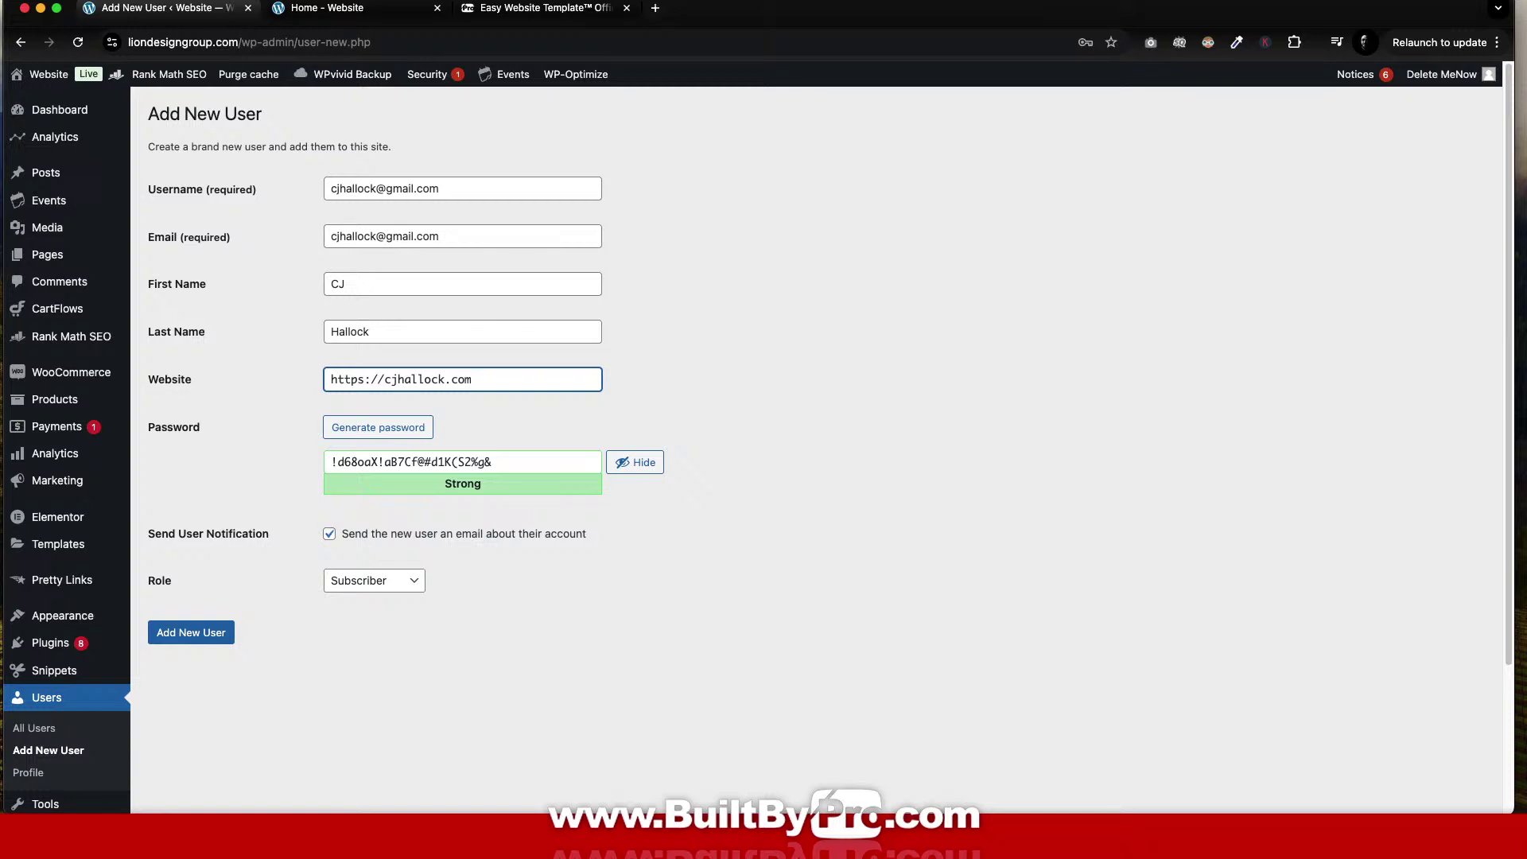
Give the new user the Administrator role, replace the generated password with a pasted one, and add the user.
left_click(652, 467)
left_click(404, 582)
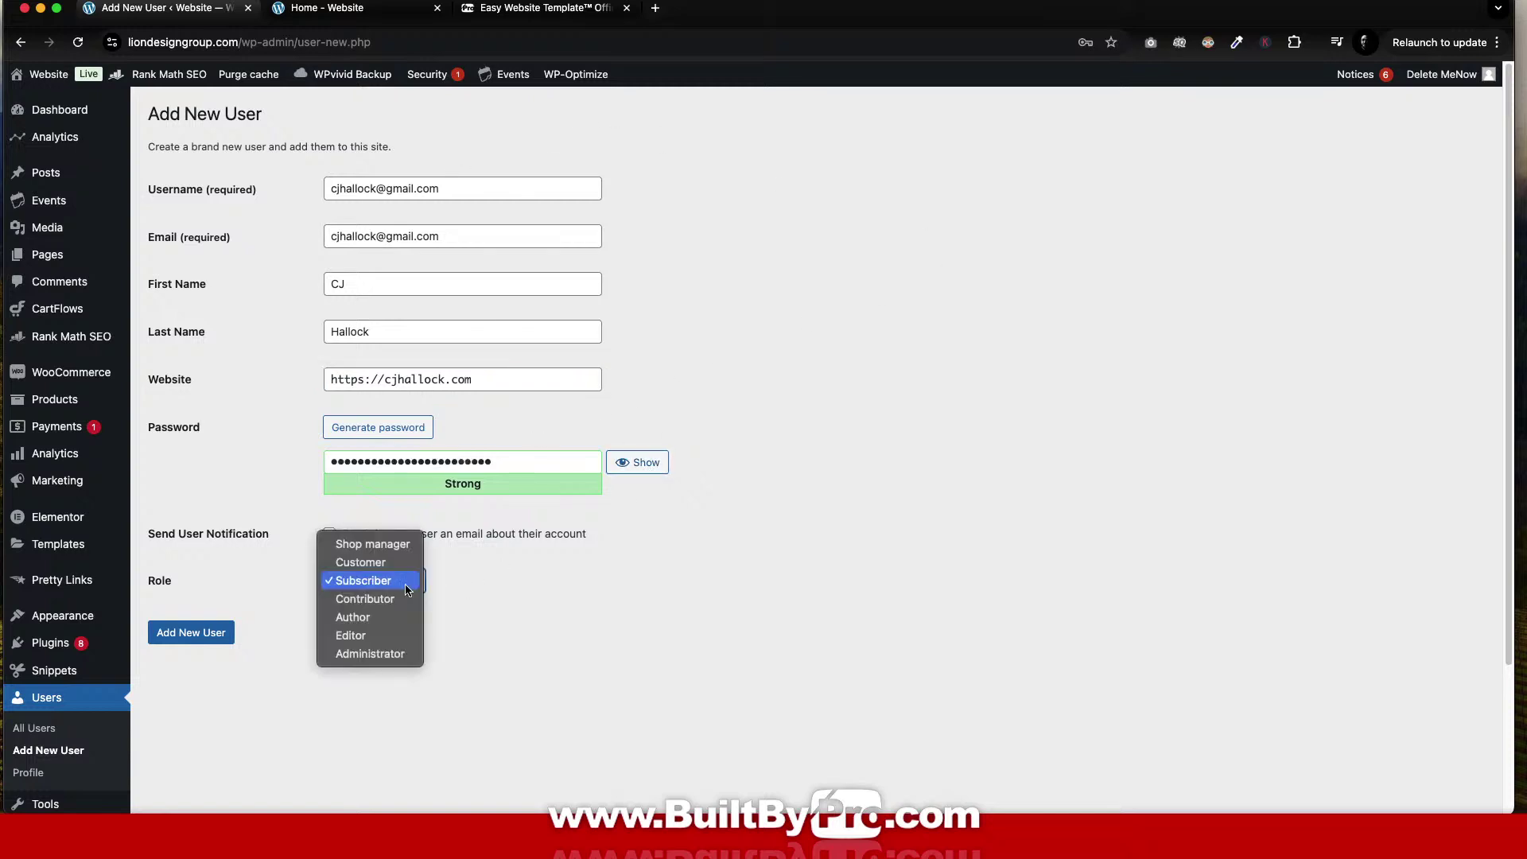
left_click(391, 654)
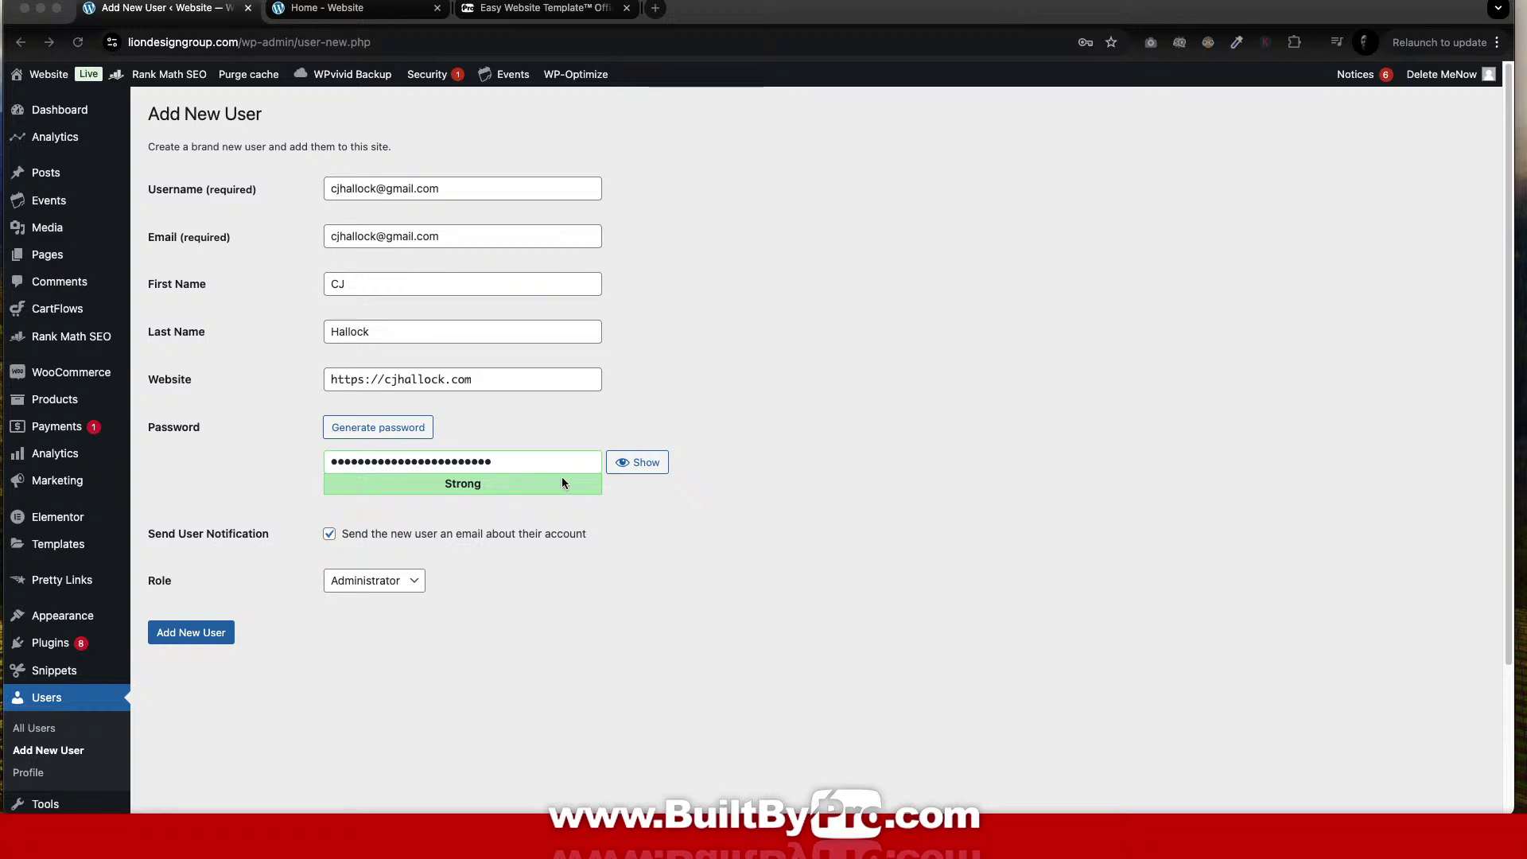
left_click_drag(513, 464, 297, 456)
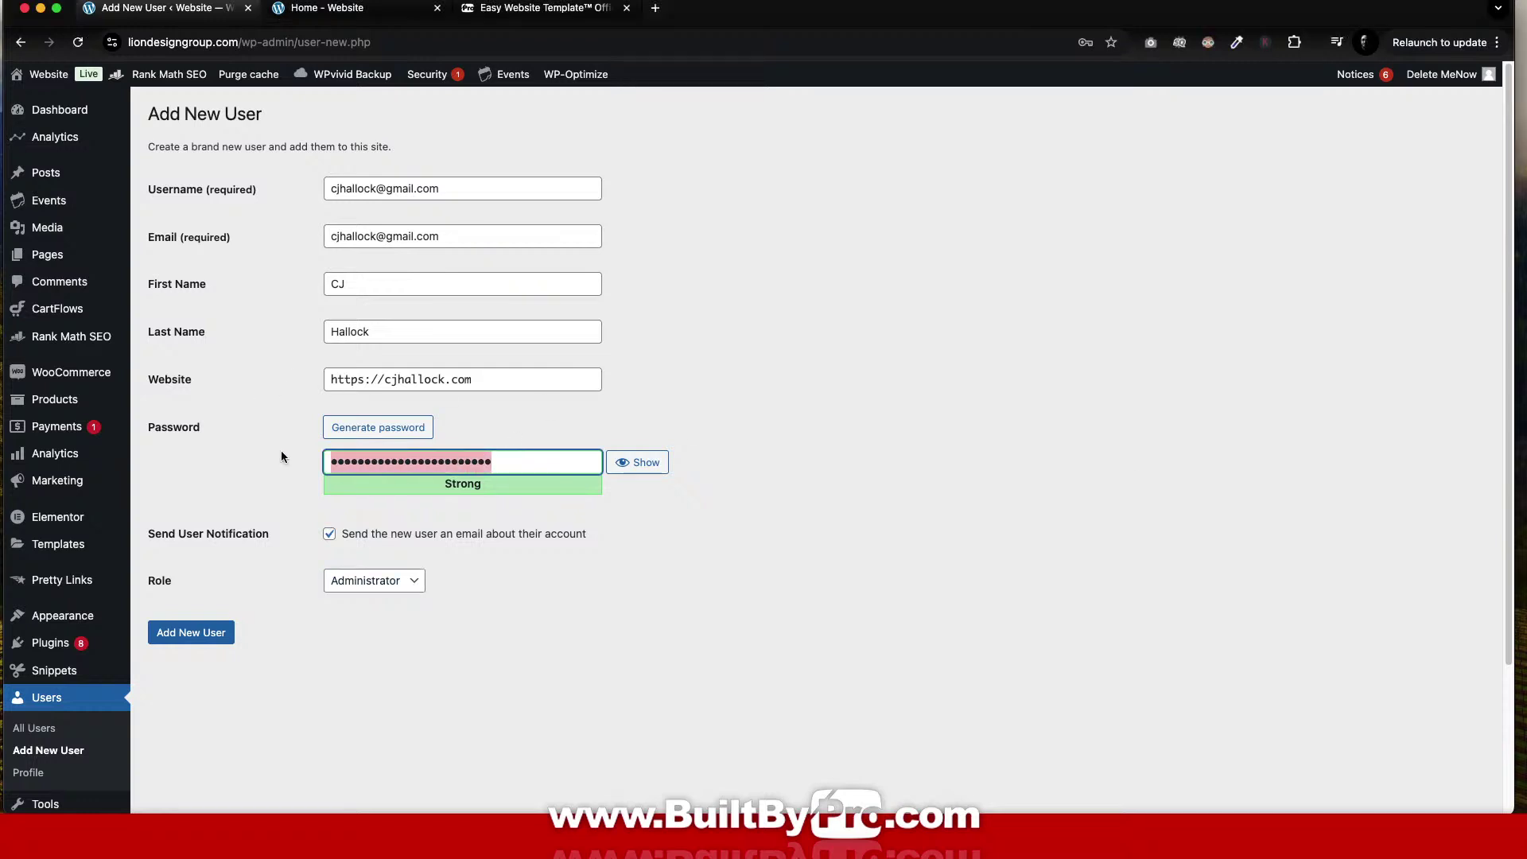
key("BackSpace")
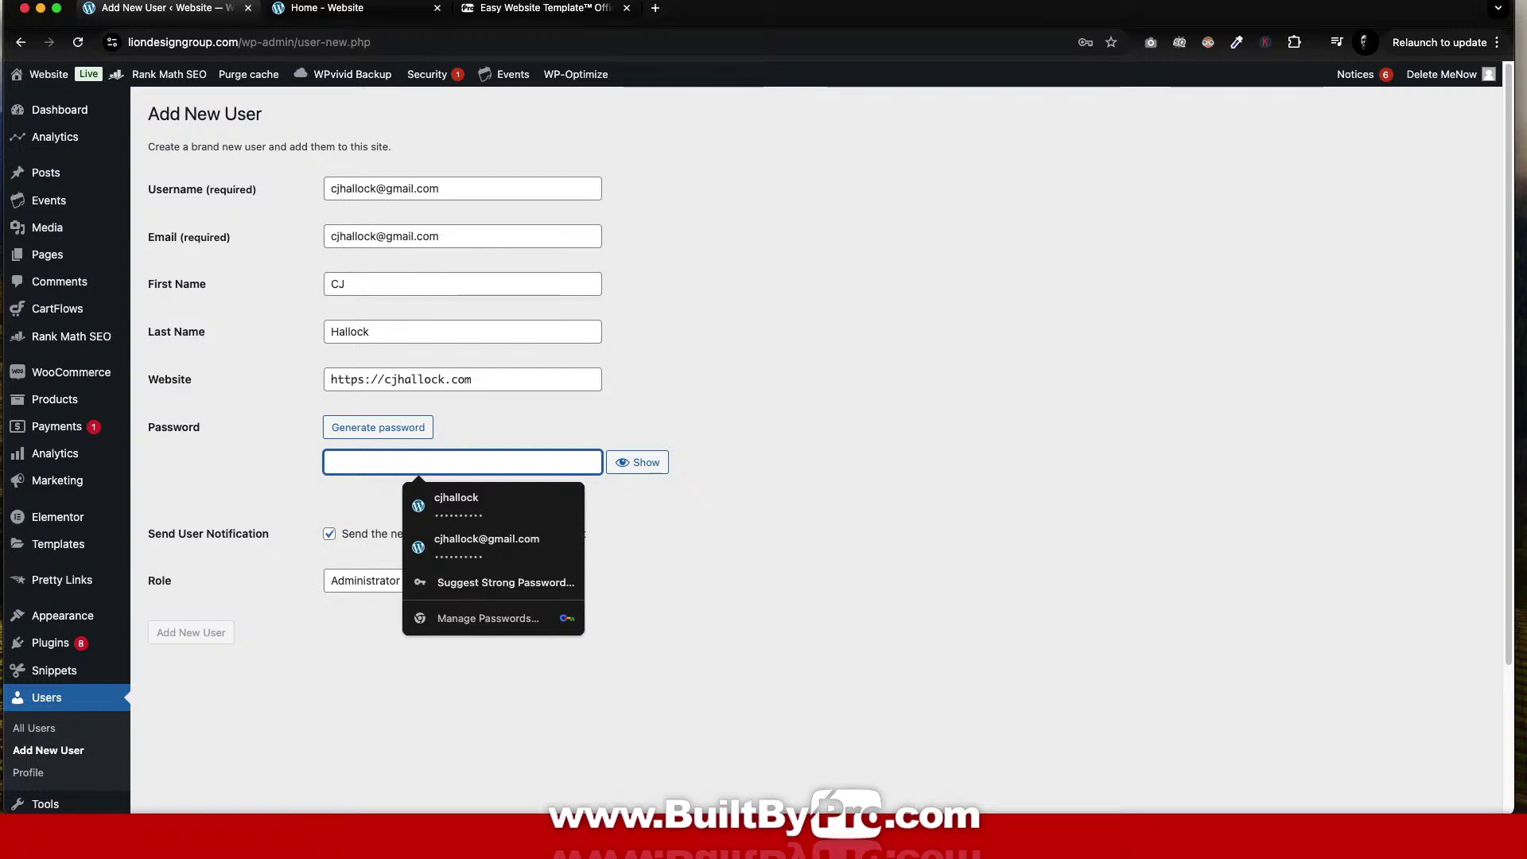
key("super+v")
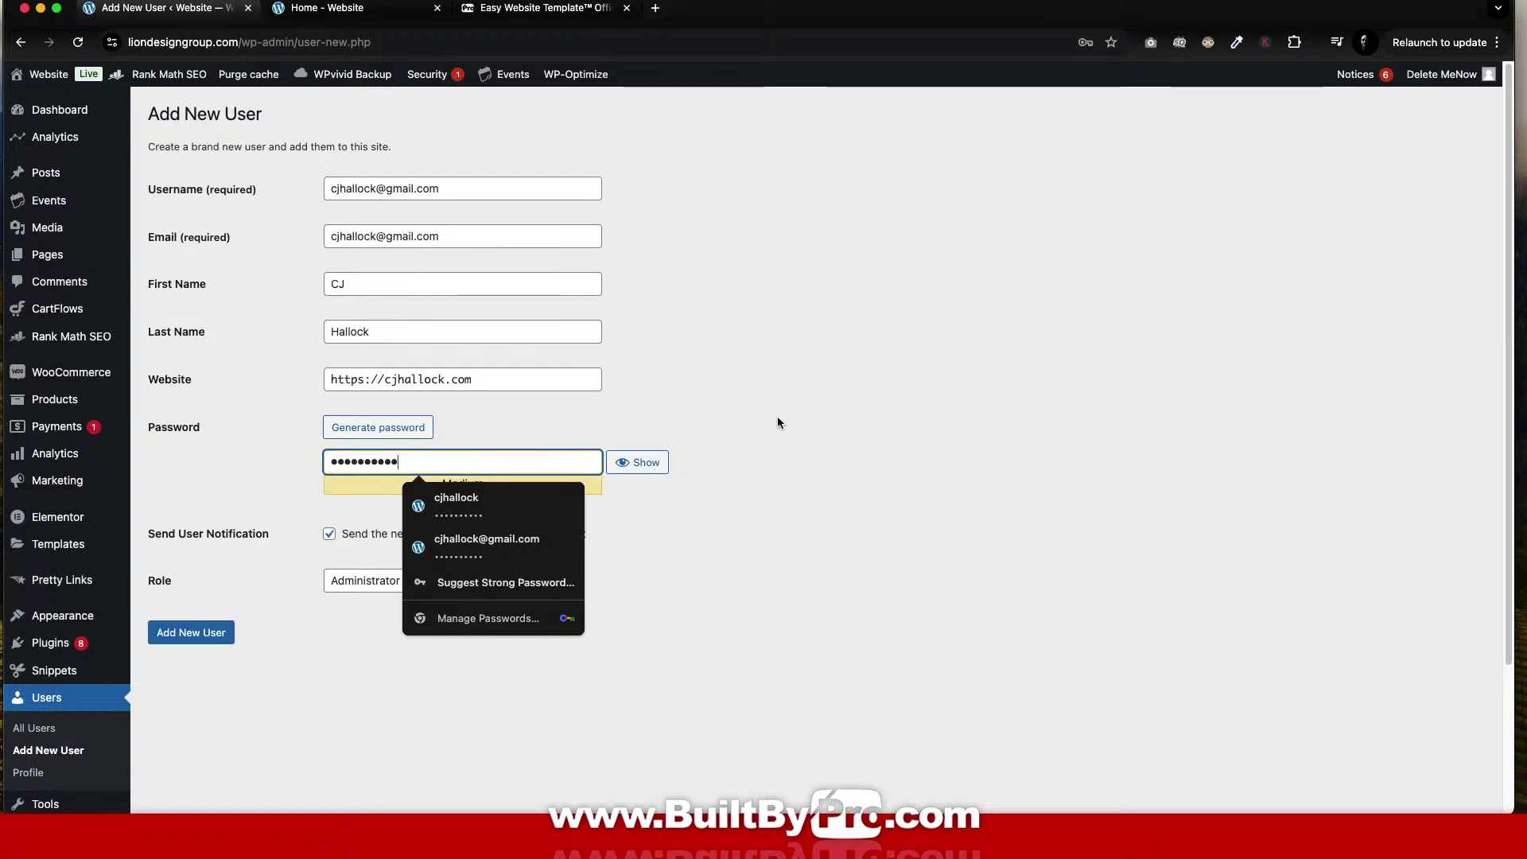
left_click(857, 373)
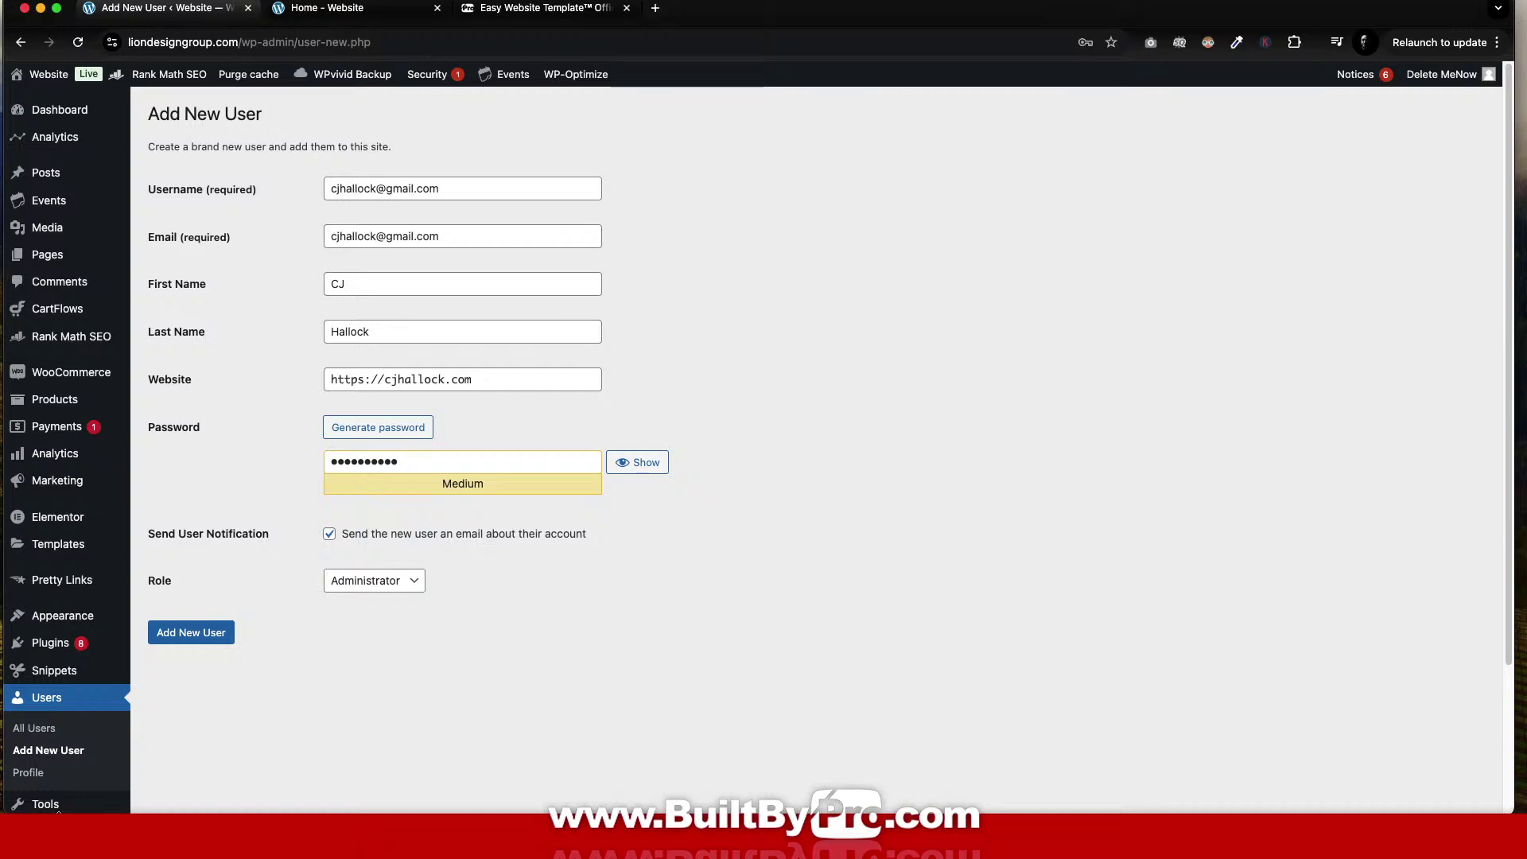
left_click(193, 634)
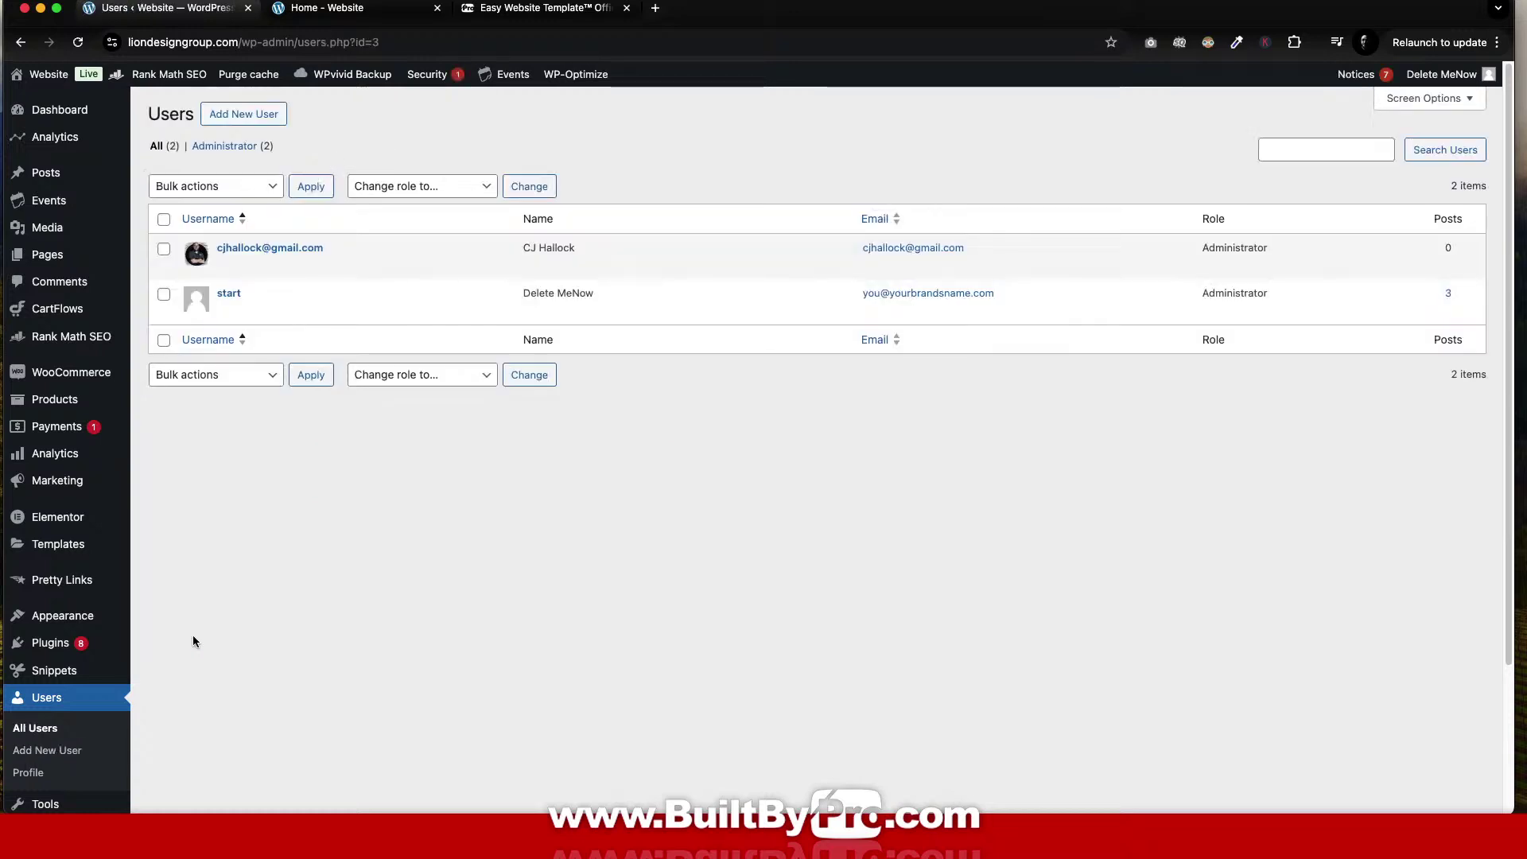
Log out of the placeholder account and sign back in as the new administrator.
mouse_move(1441, 74)
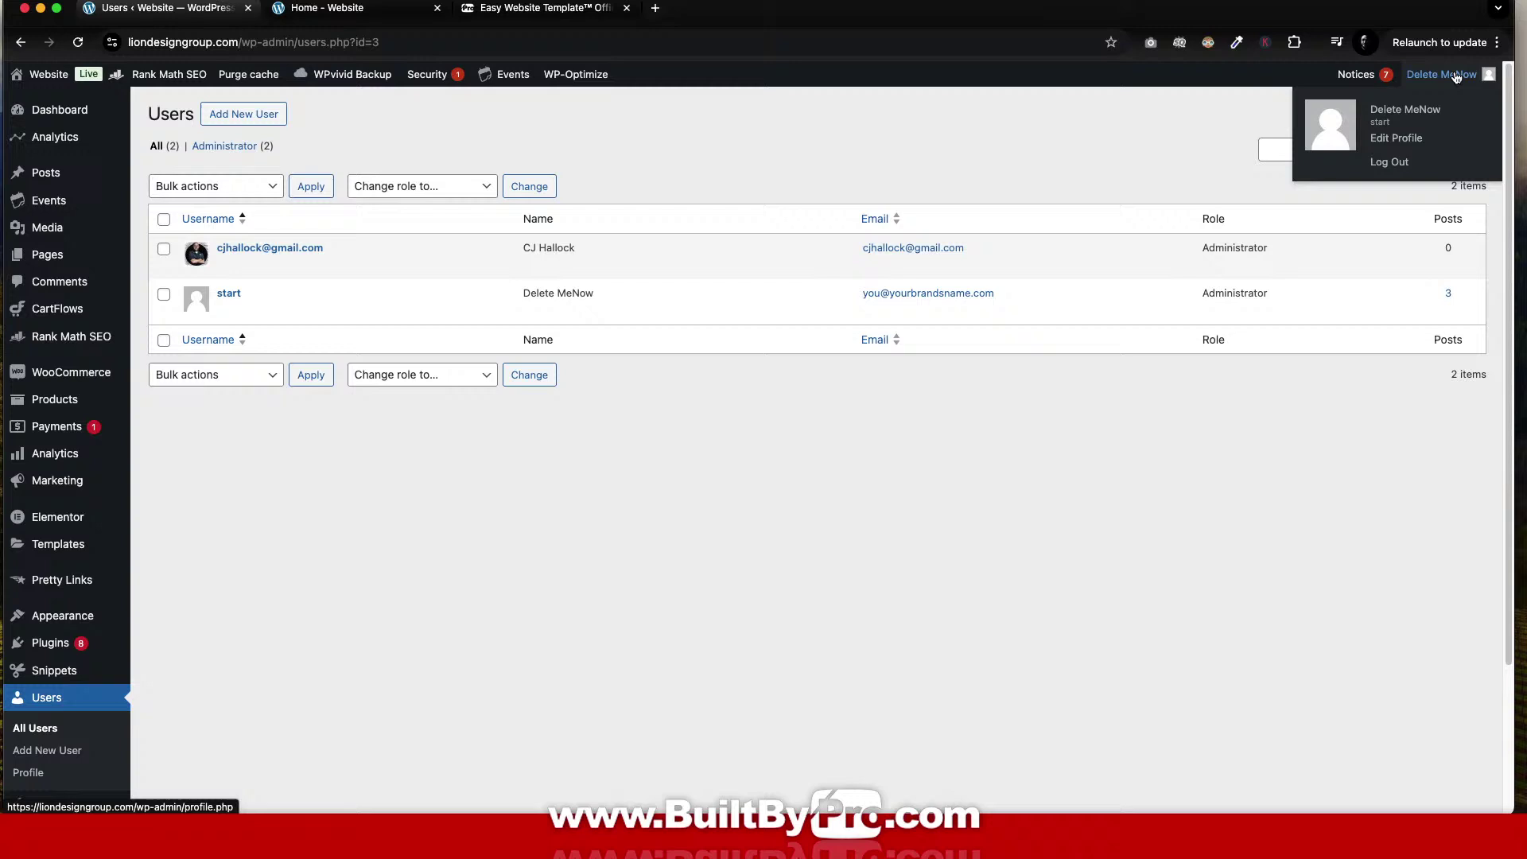
left_click(1396, 164)
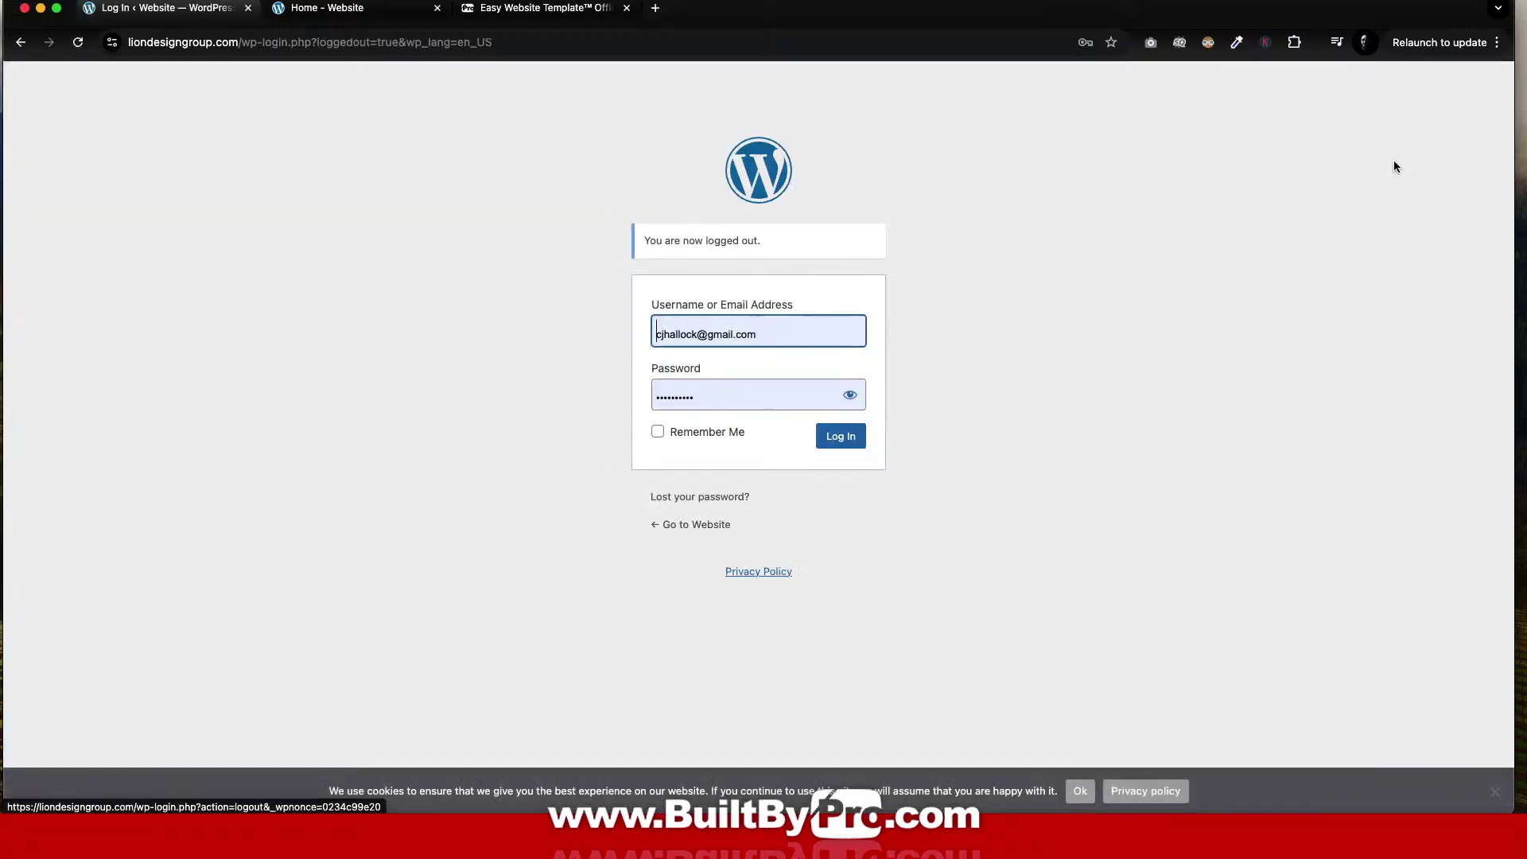
left_click(839, 437)
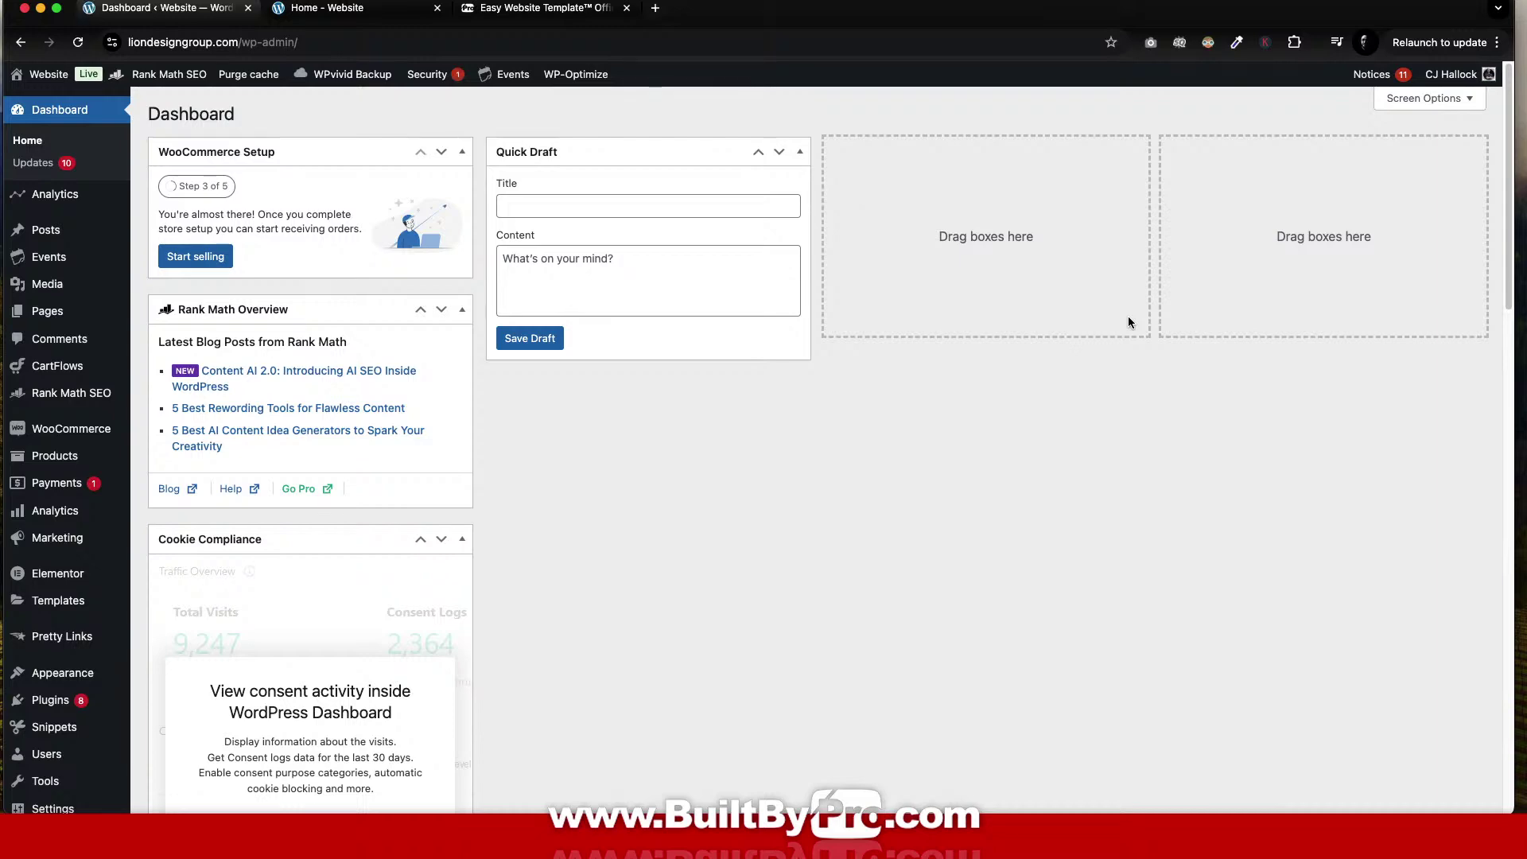
Collapse the Cookie Compliance widget on the Dashboard and look over the page.
left_click(462, 541)
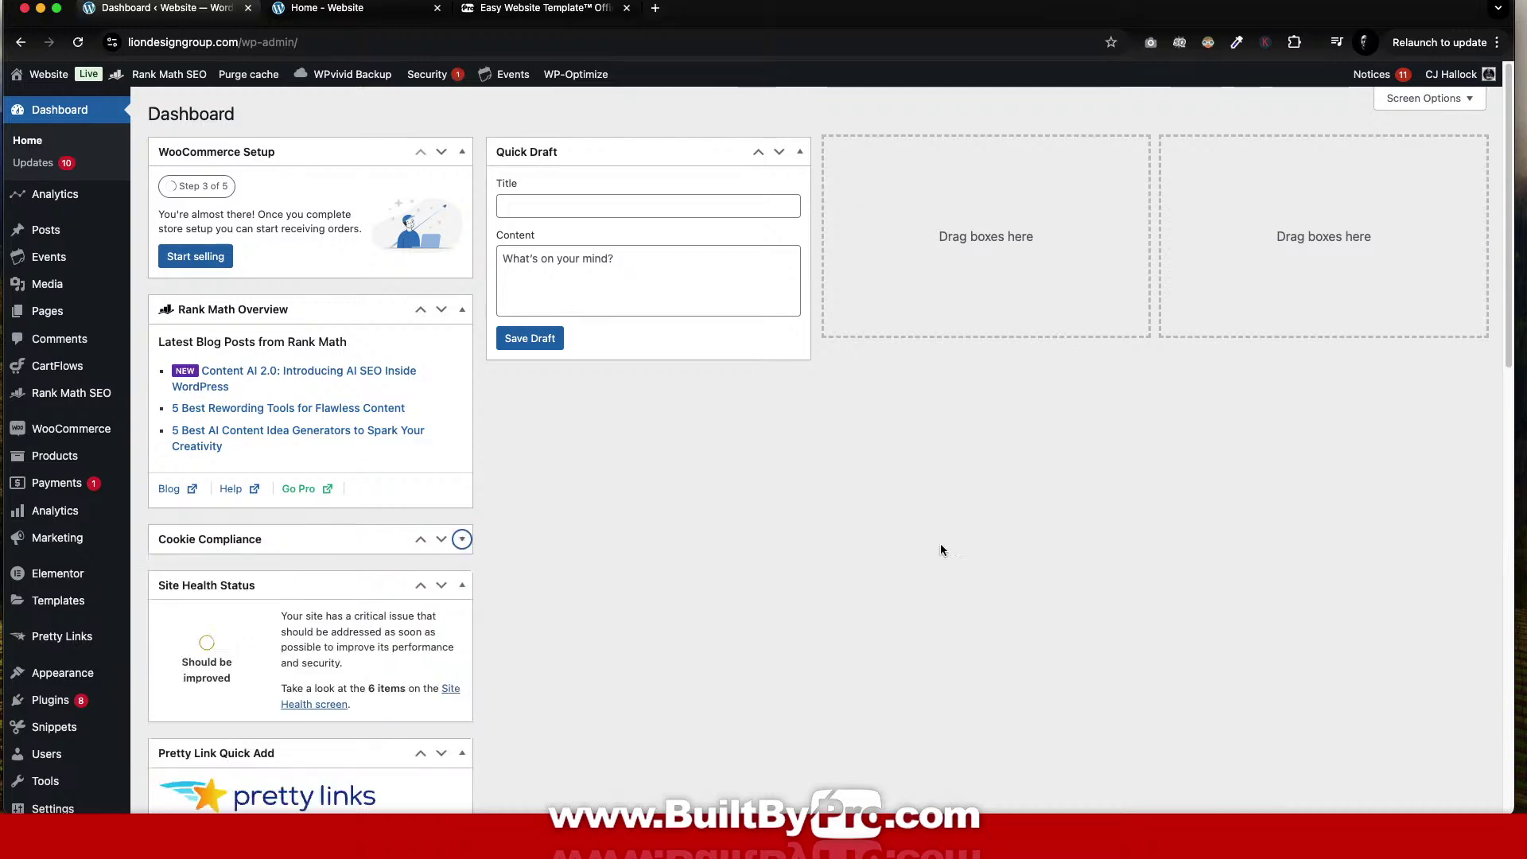
scroll(978, 542, "down", 1)
scroll(994, 544, "down", 15)
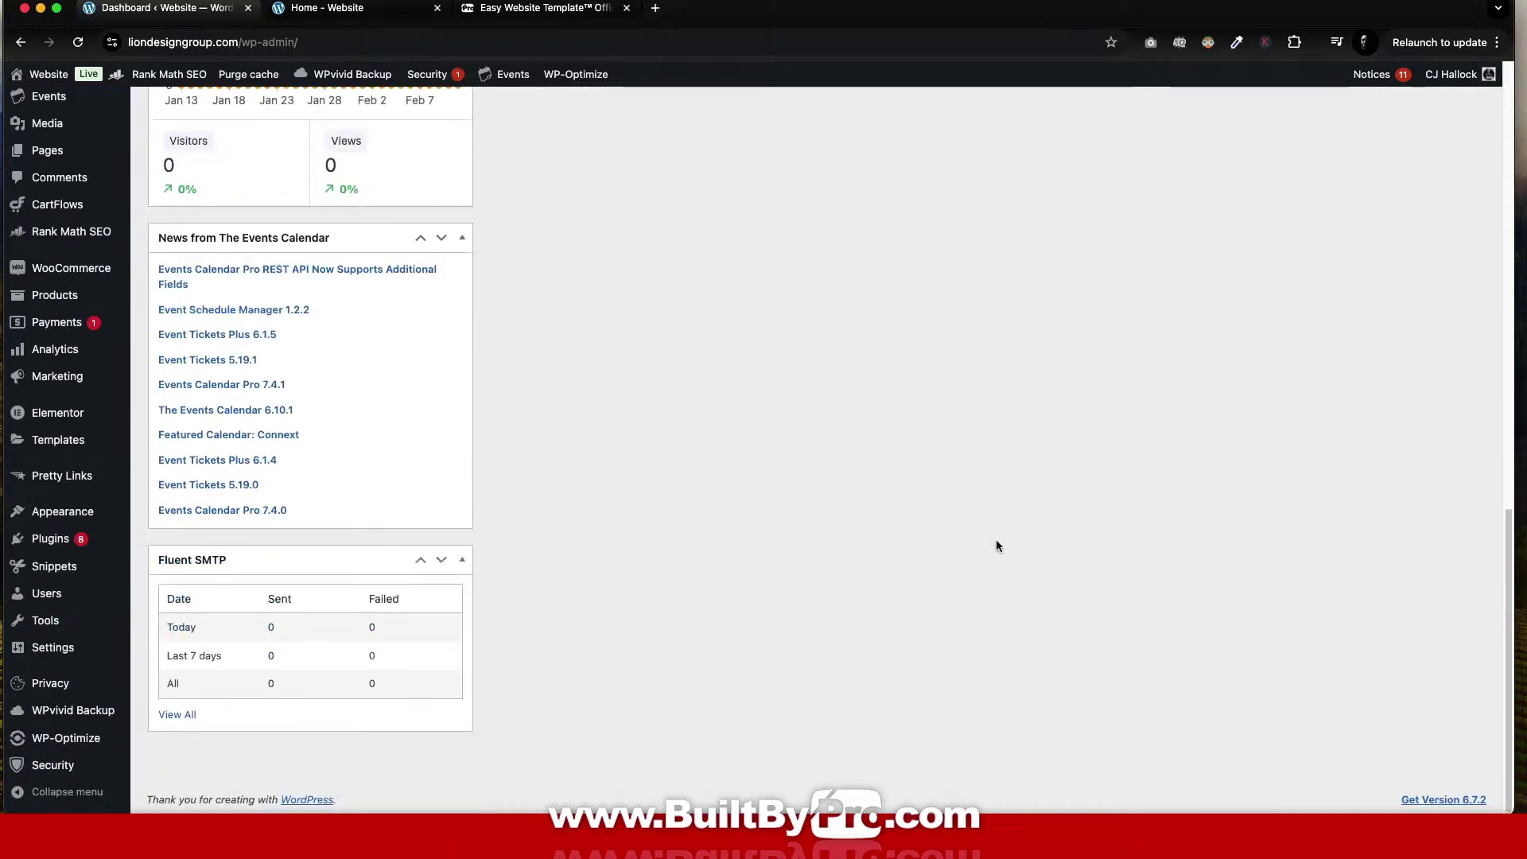
scroll(996, 539, "up", 15)
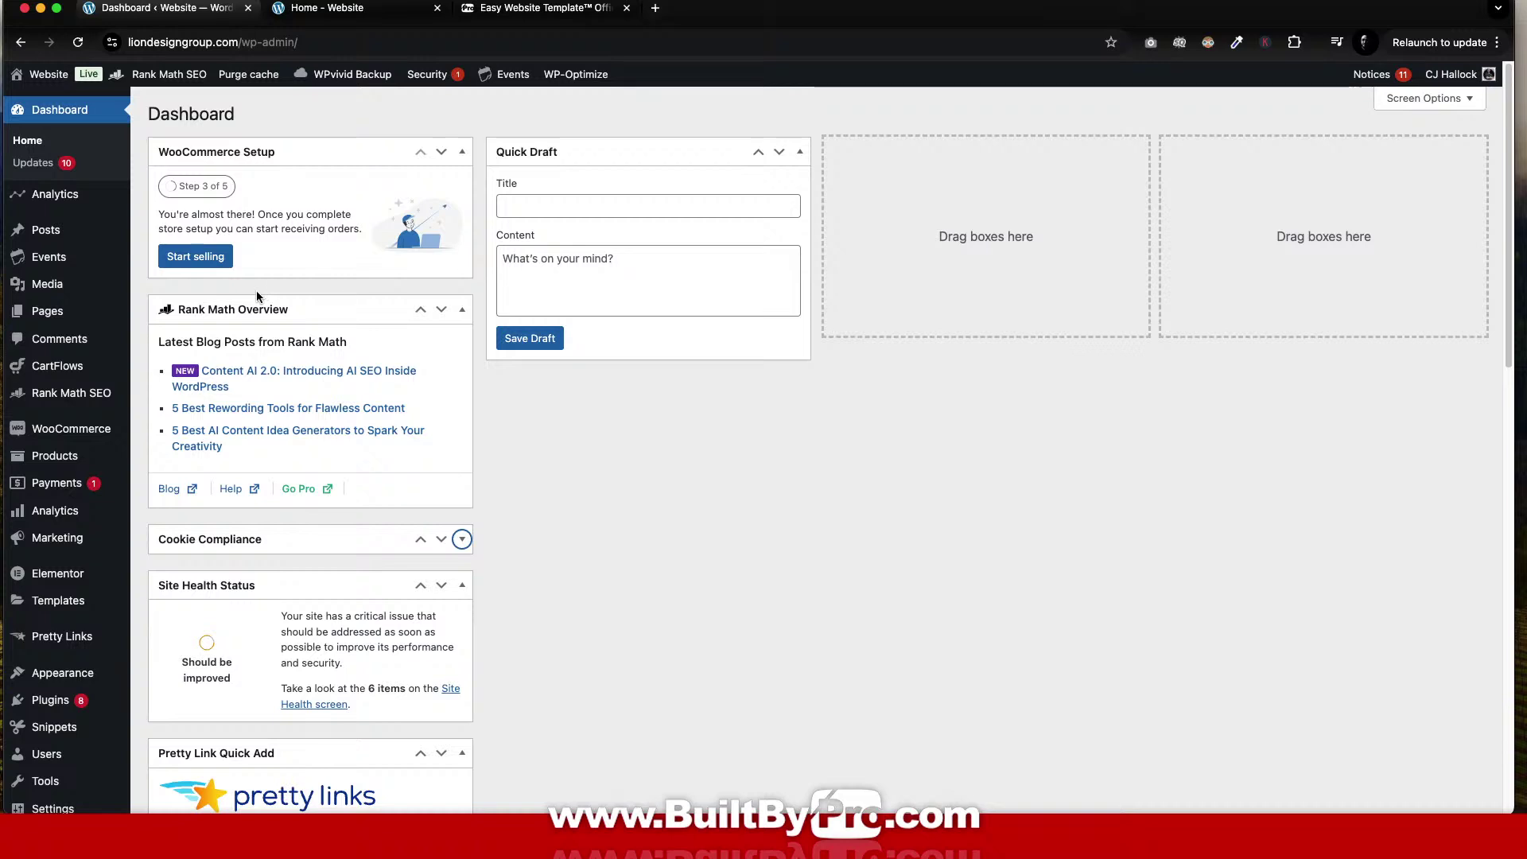
scroll(257, 293, "down", 5)
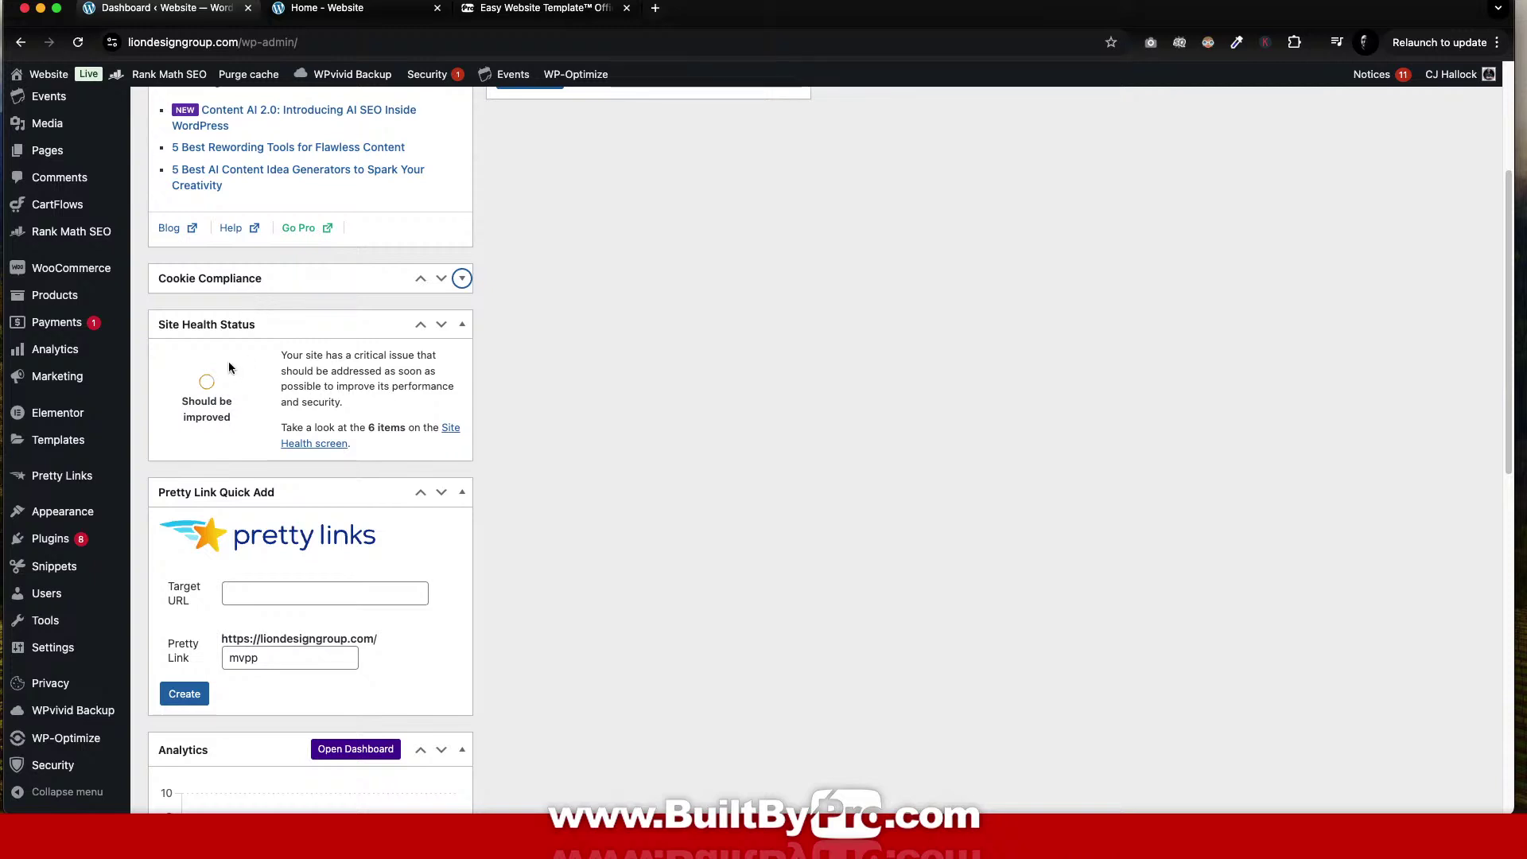
Delete the 'start' user from All Users, attributing all its content to the new administrator.
mouse_move(46, 593)
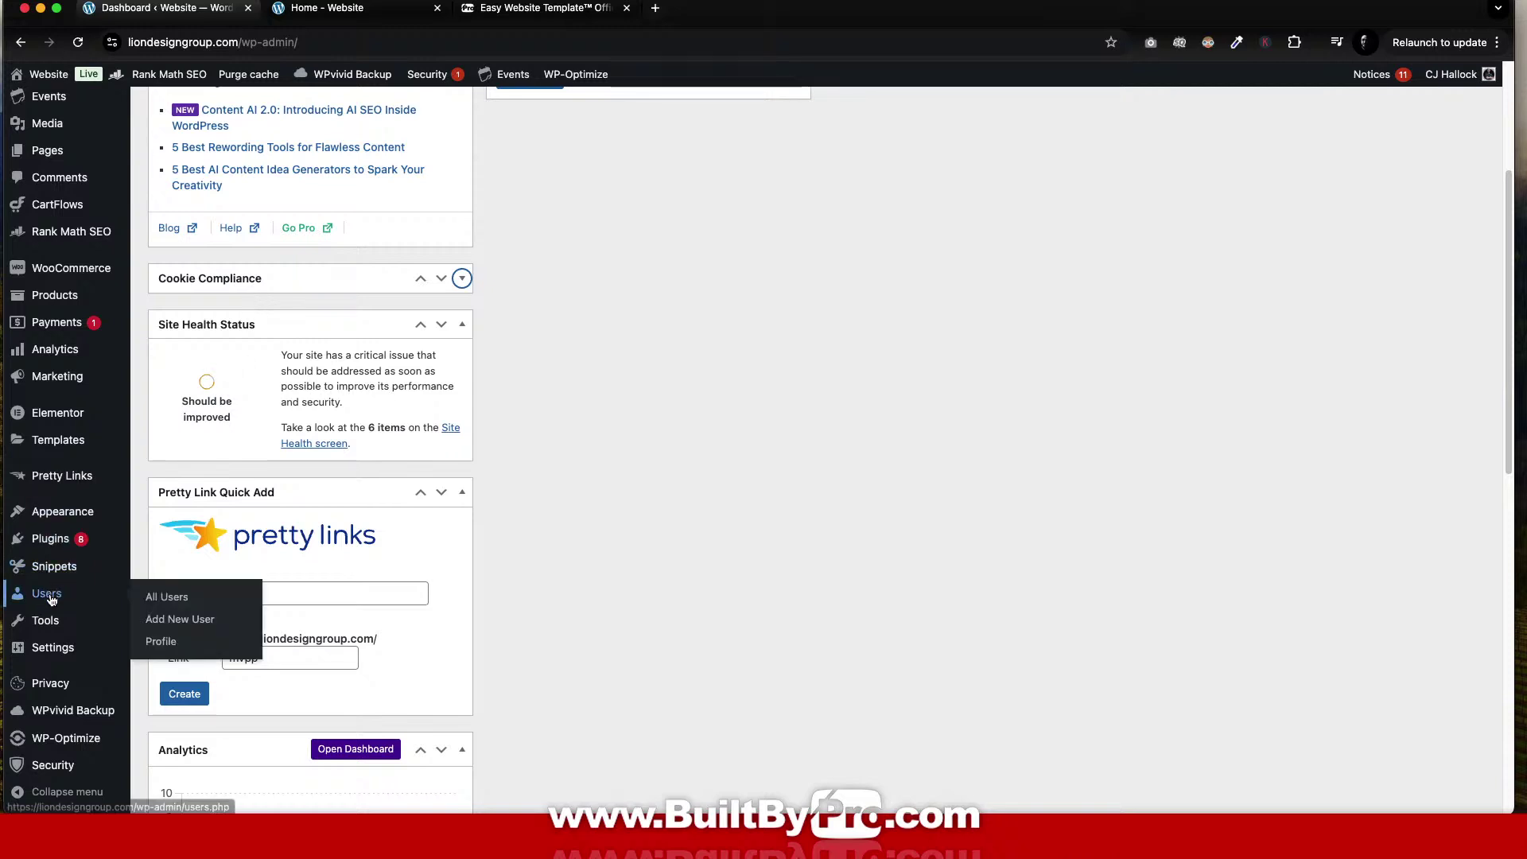
left_click(163, 597)
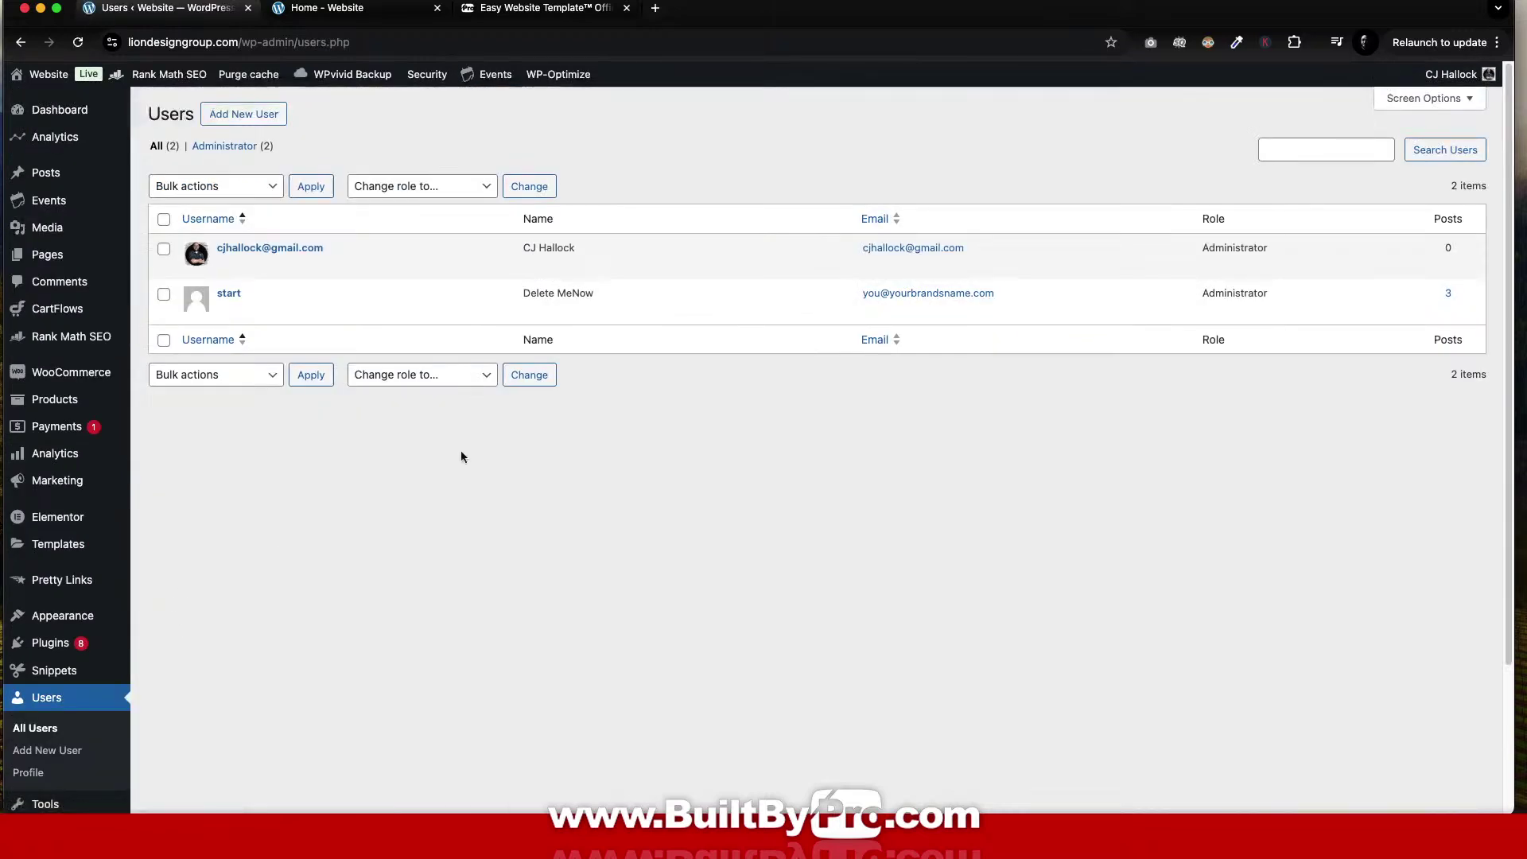
mouse_move(267, 268)
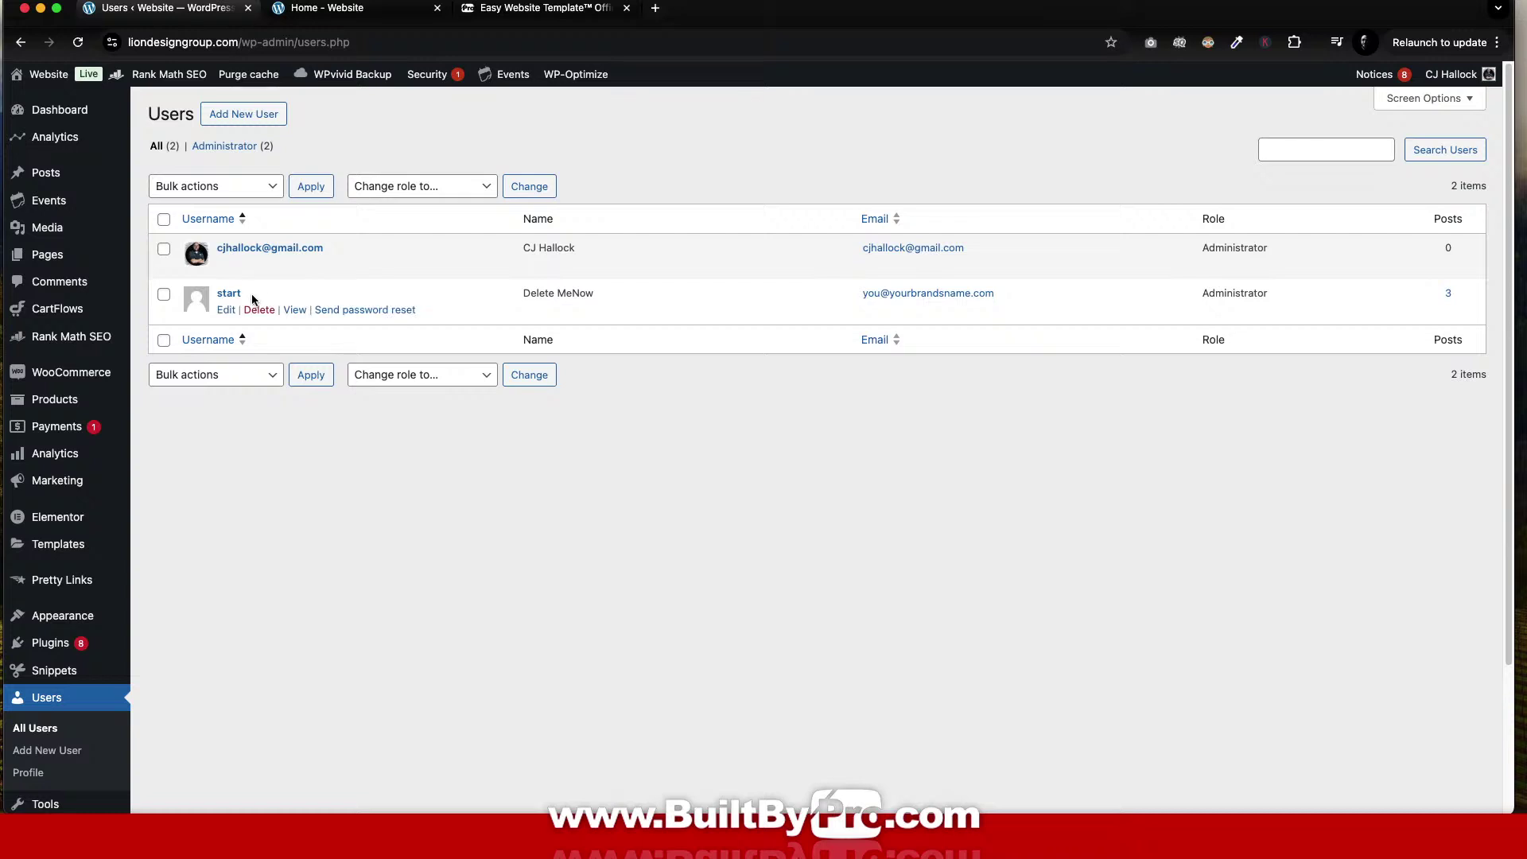
left_click(258, 311)
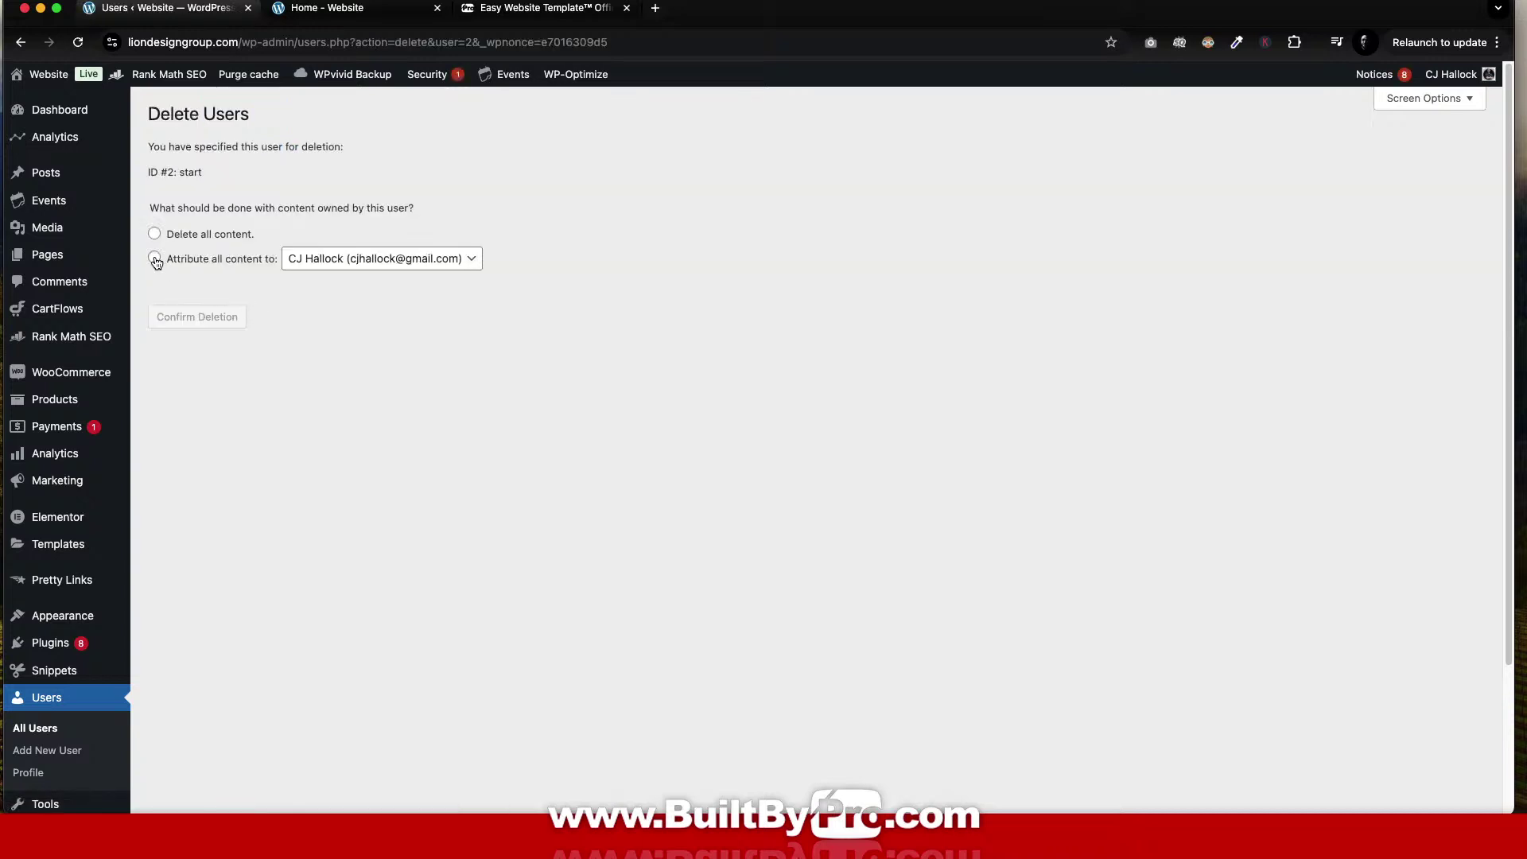
left_click(154, 257)
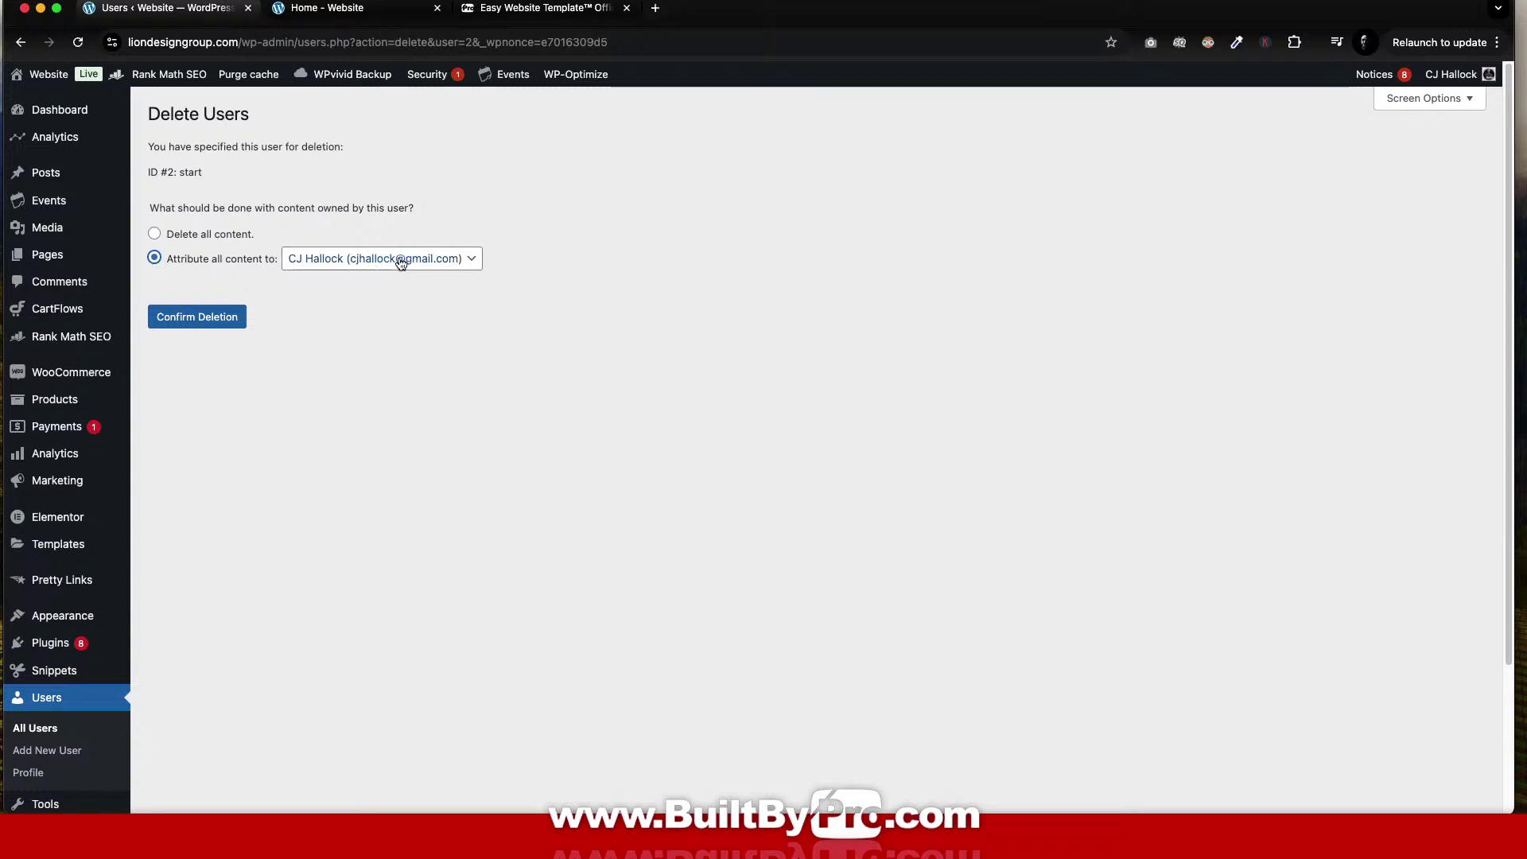
left_click(221, 326)
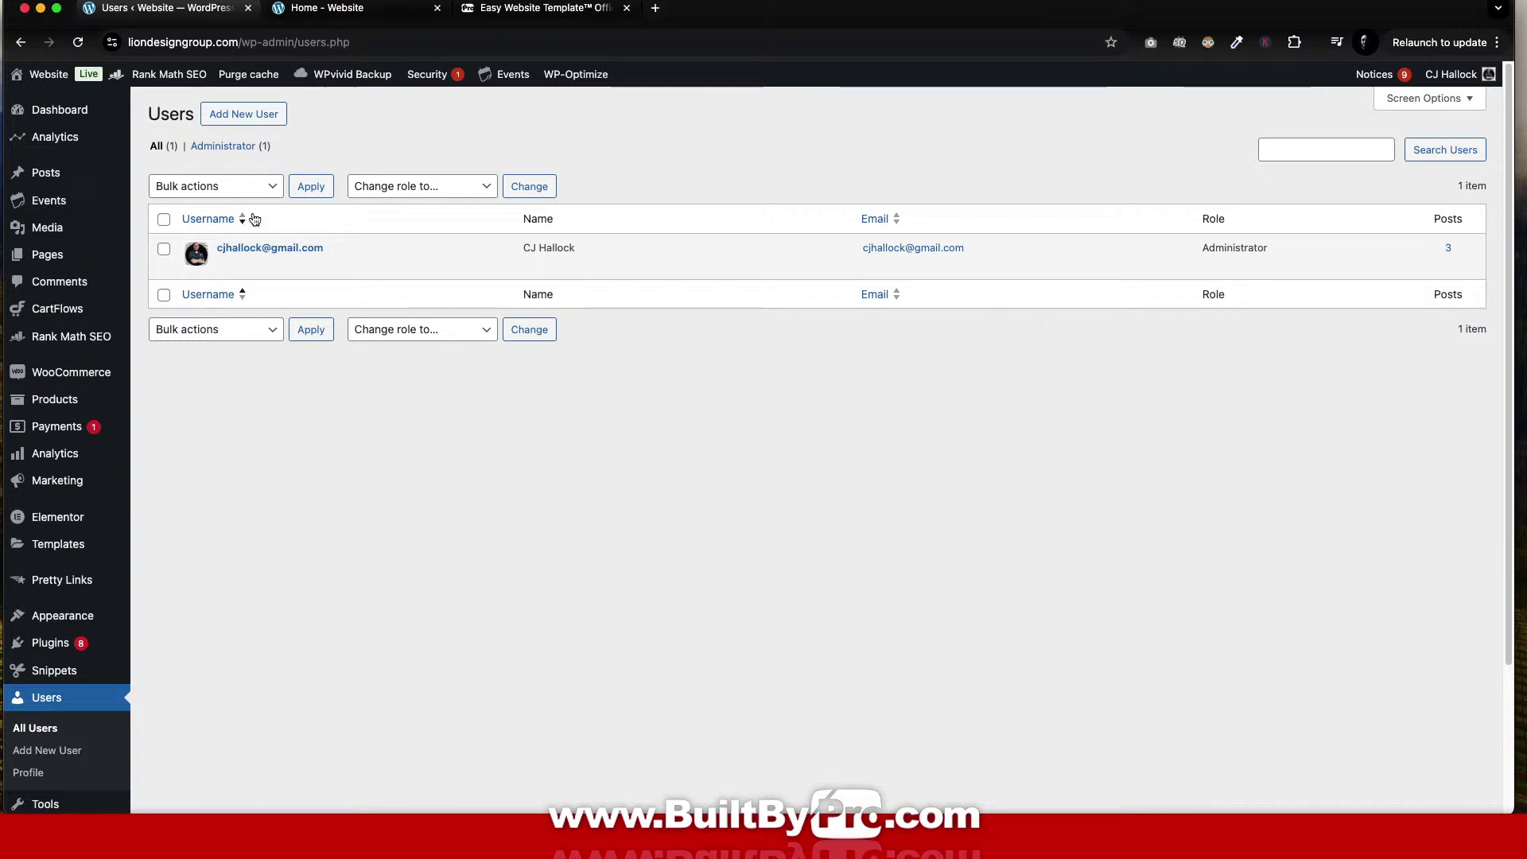
Open Elementor > License and confirm the license status shows Active.
mouse_move(35, 78)
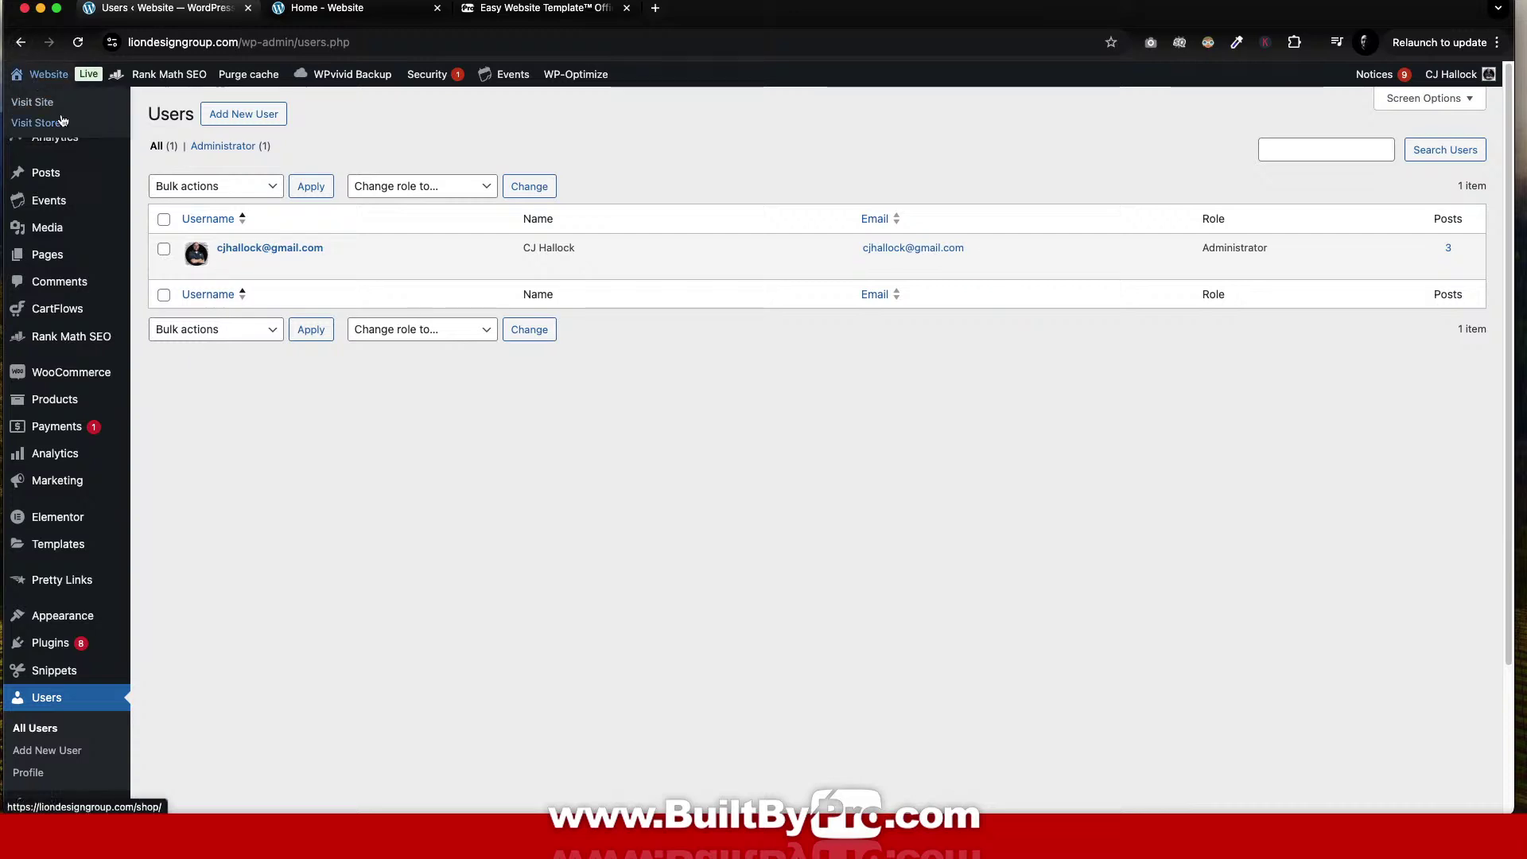
scroll(60, 203, "down", 3)
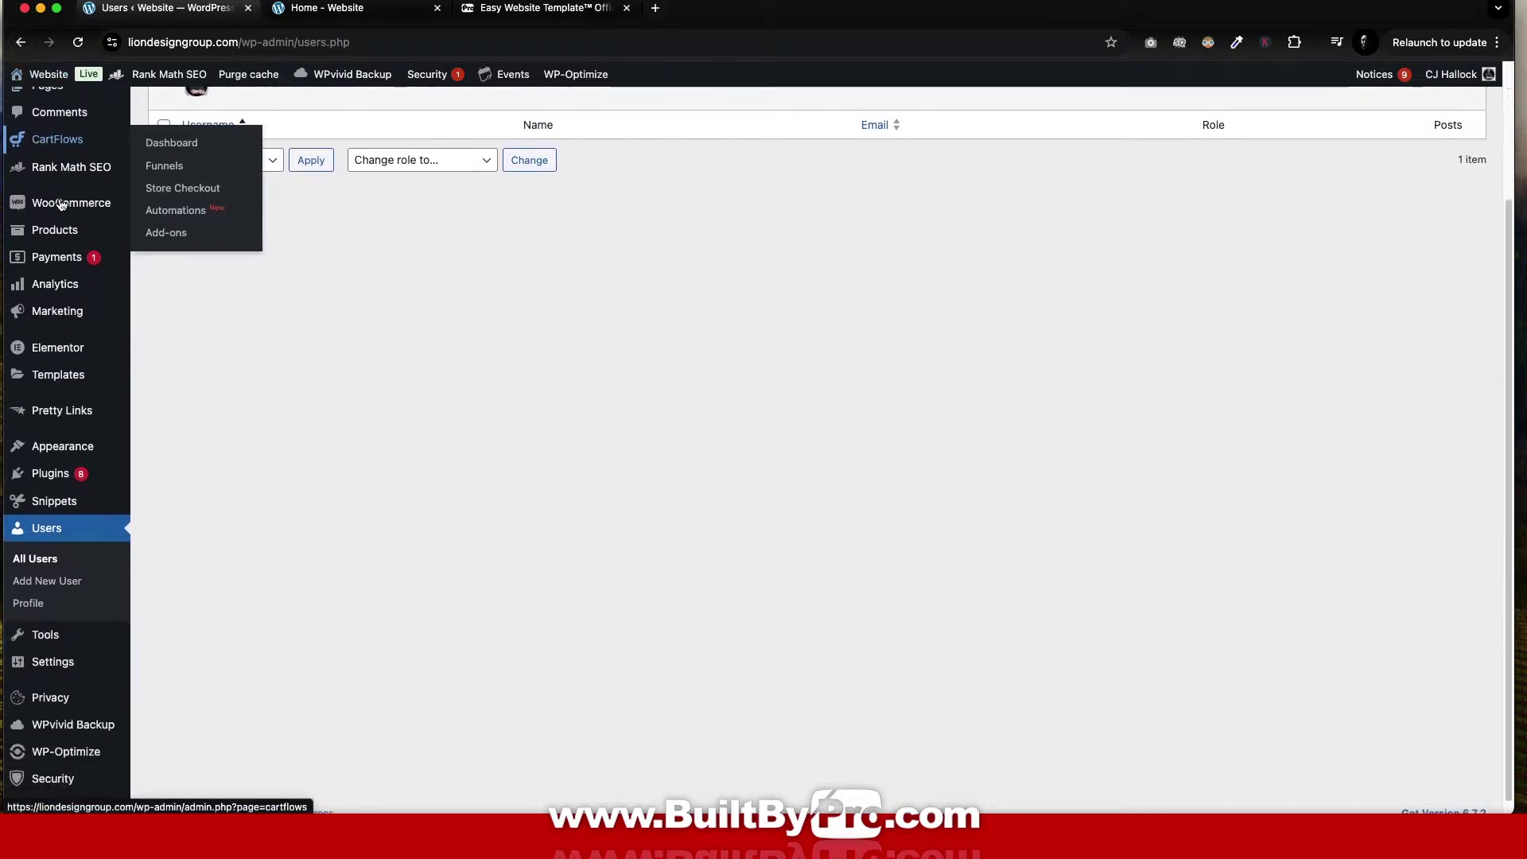
scroll(60, 205, "up", 3)
scroll(60, 205, "down", 3)
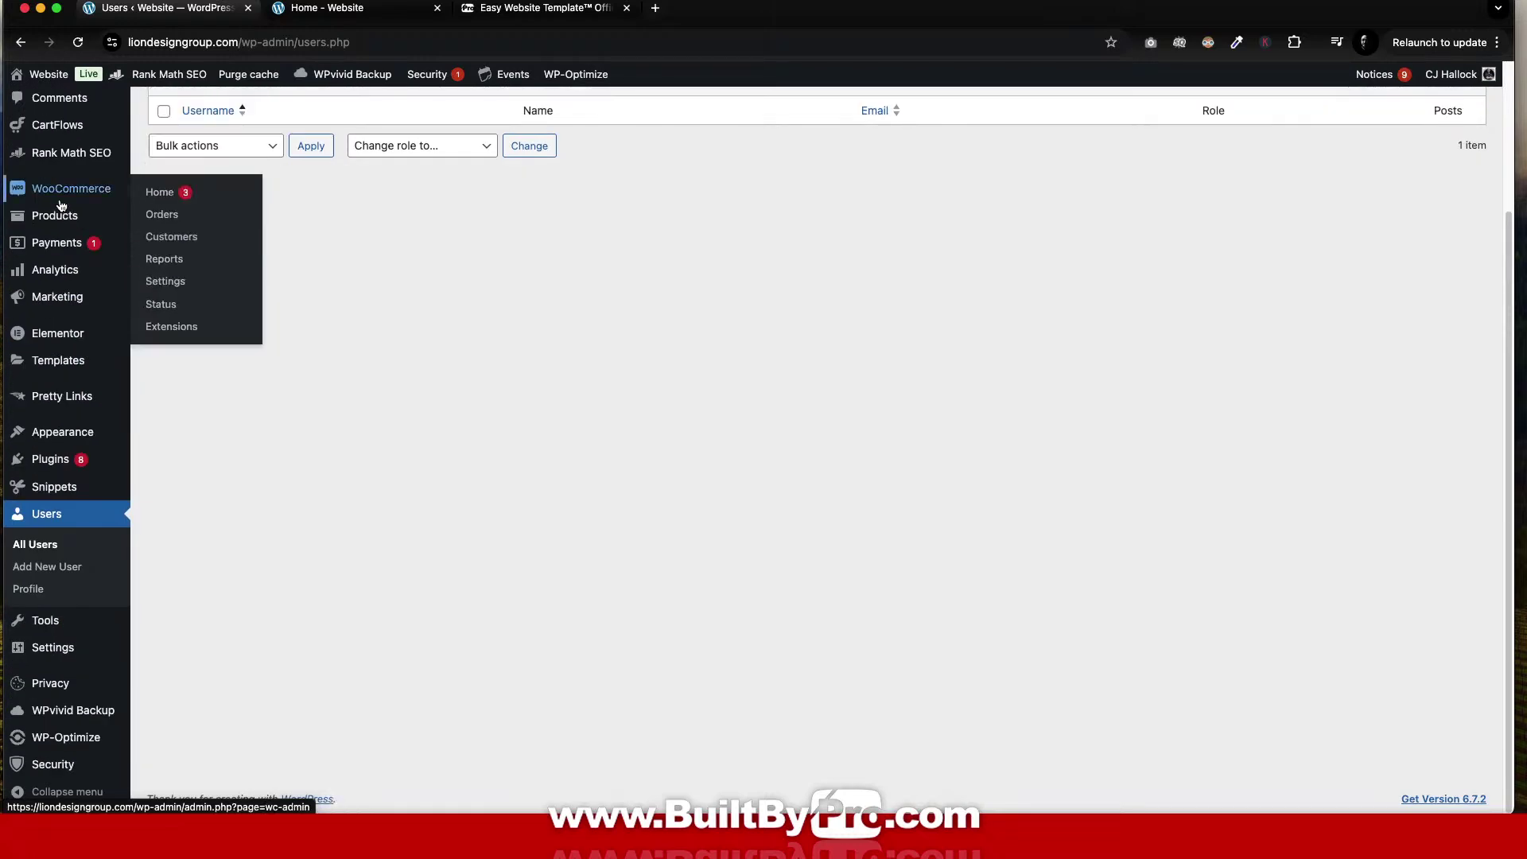
mouse_move(56, 347)
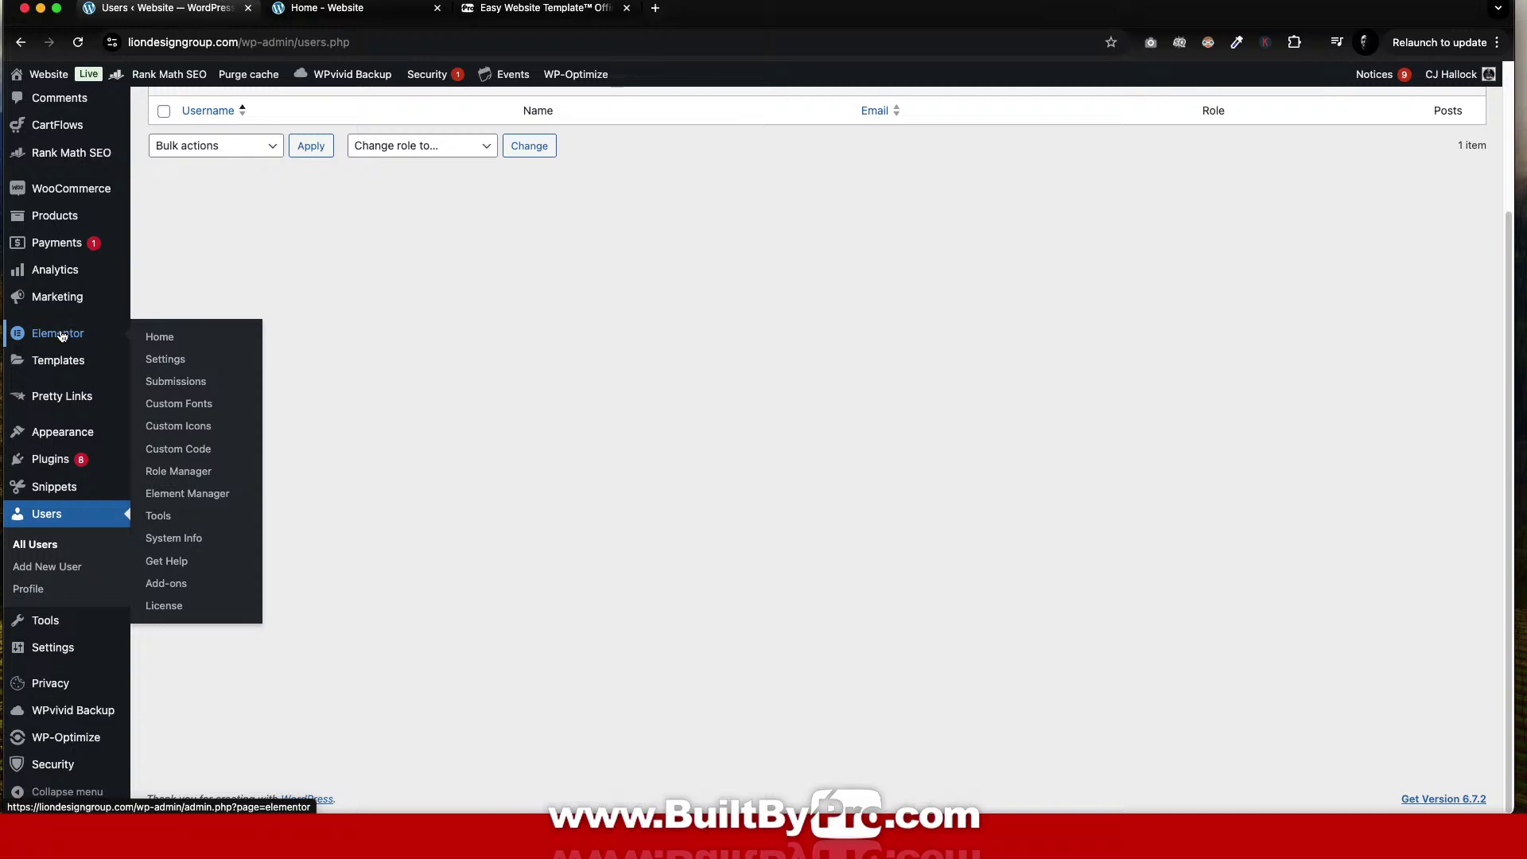
left_click(167, 607)
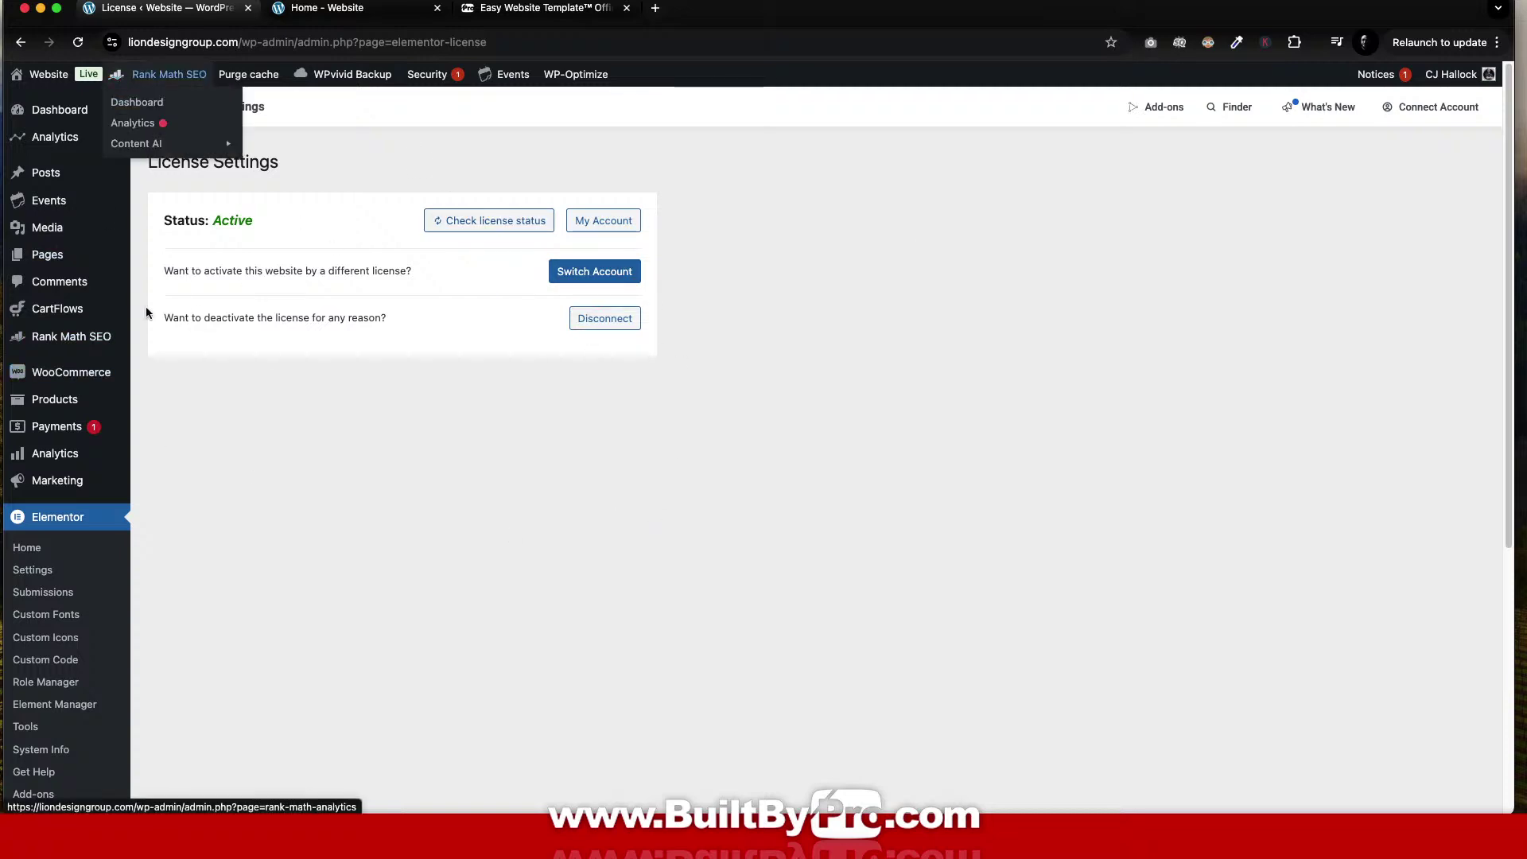
scroll(310, 506, "down", 5)
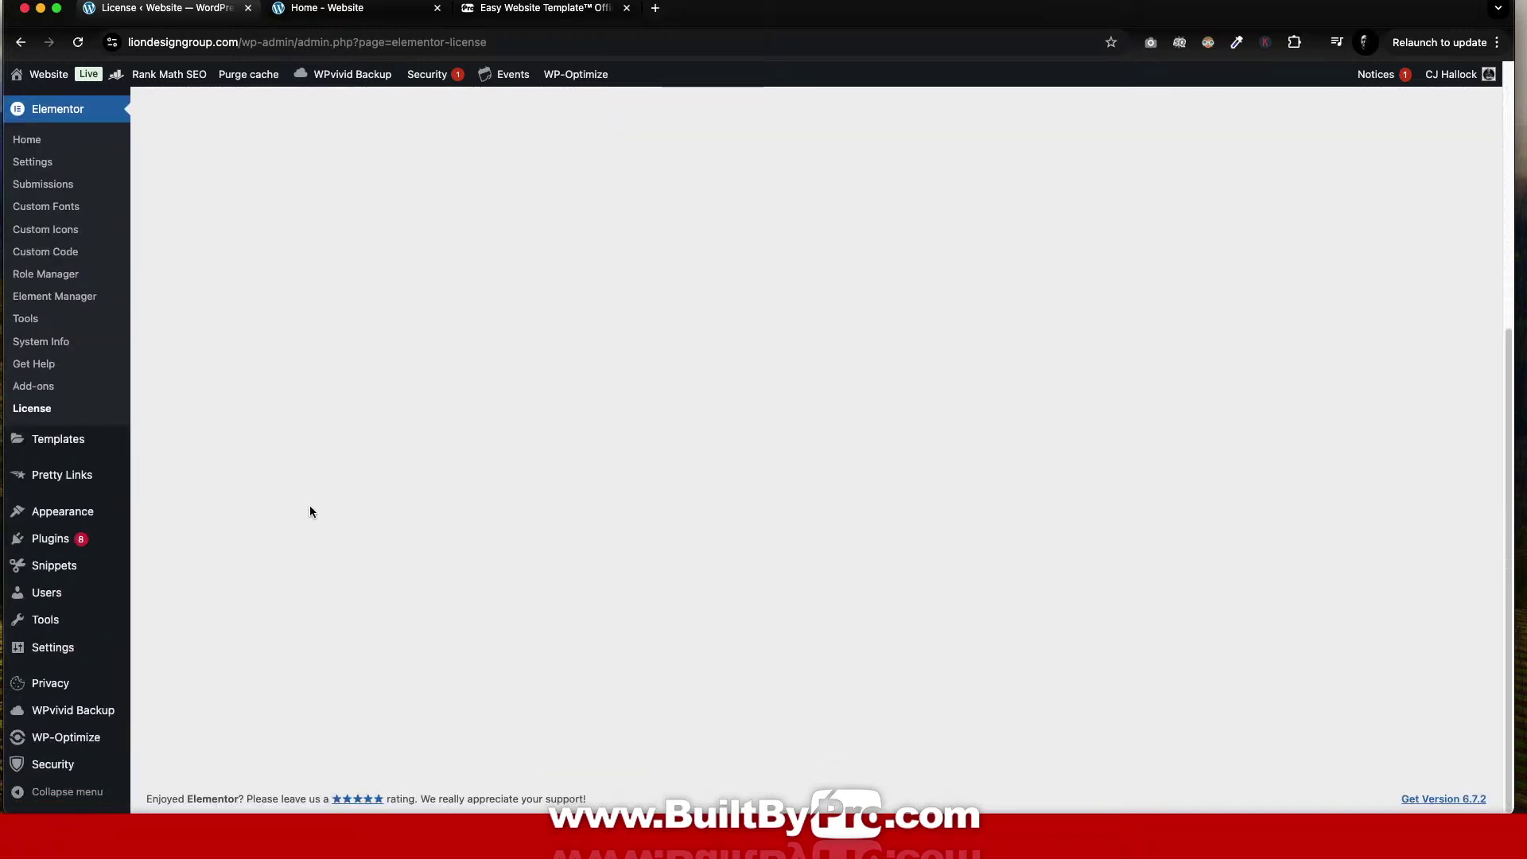
mouse_move(64, 507)
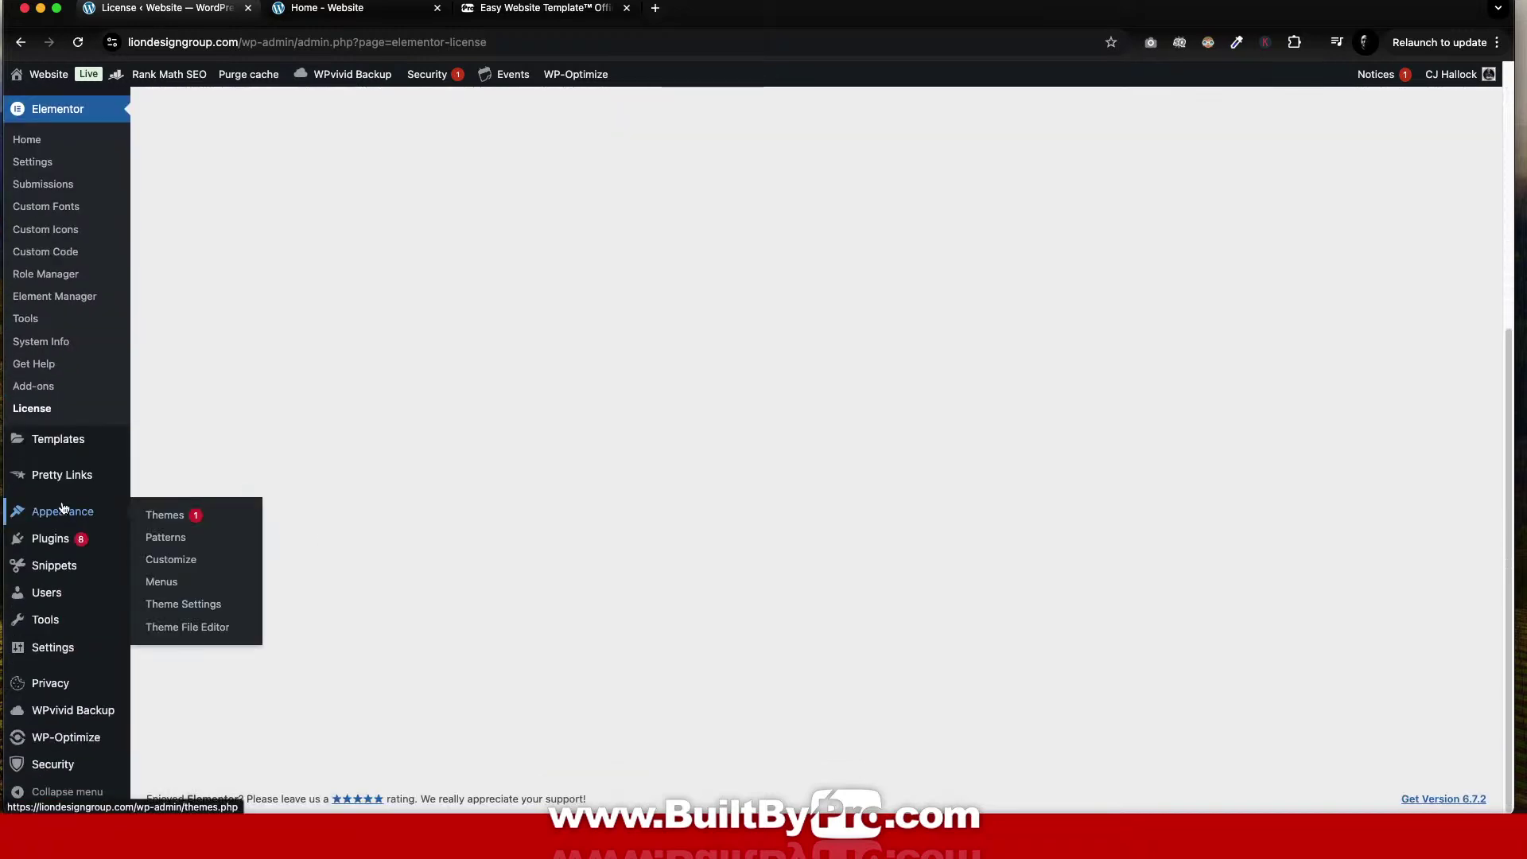
mouse_move(65, 644)
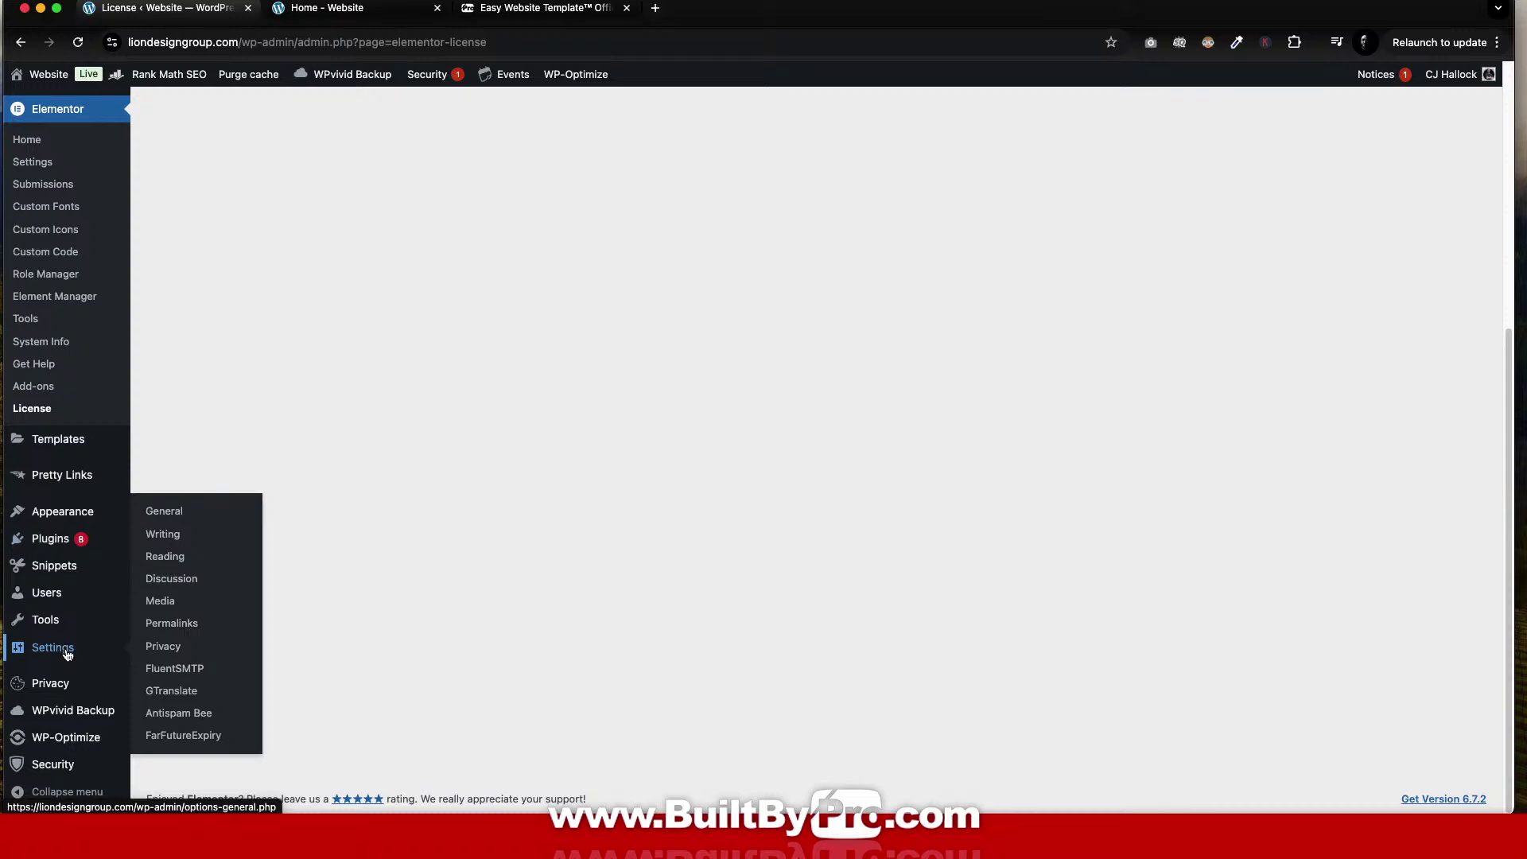
Re-save the Permalink Settings, keeping the Post name structure.
left_click(166, 621)
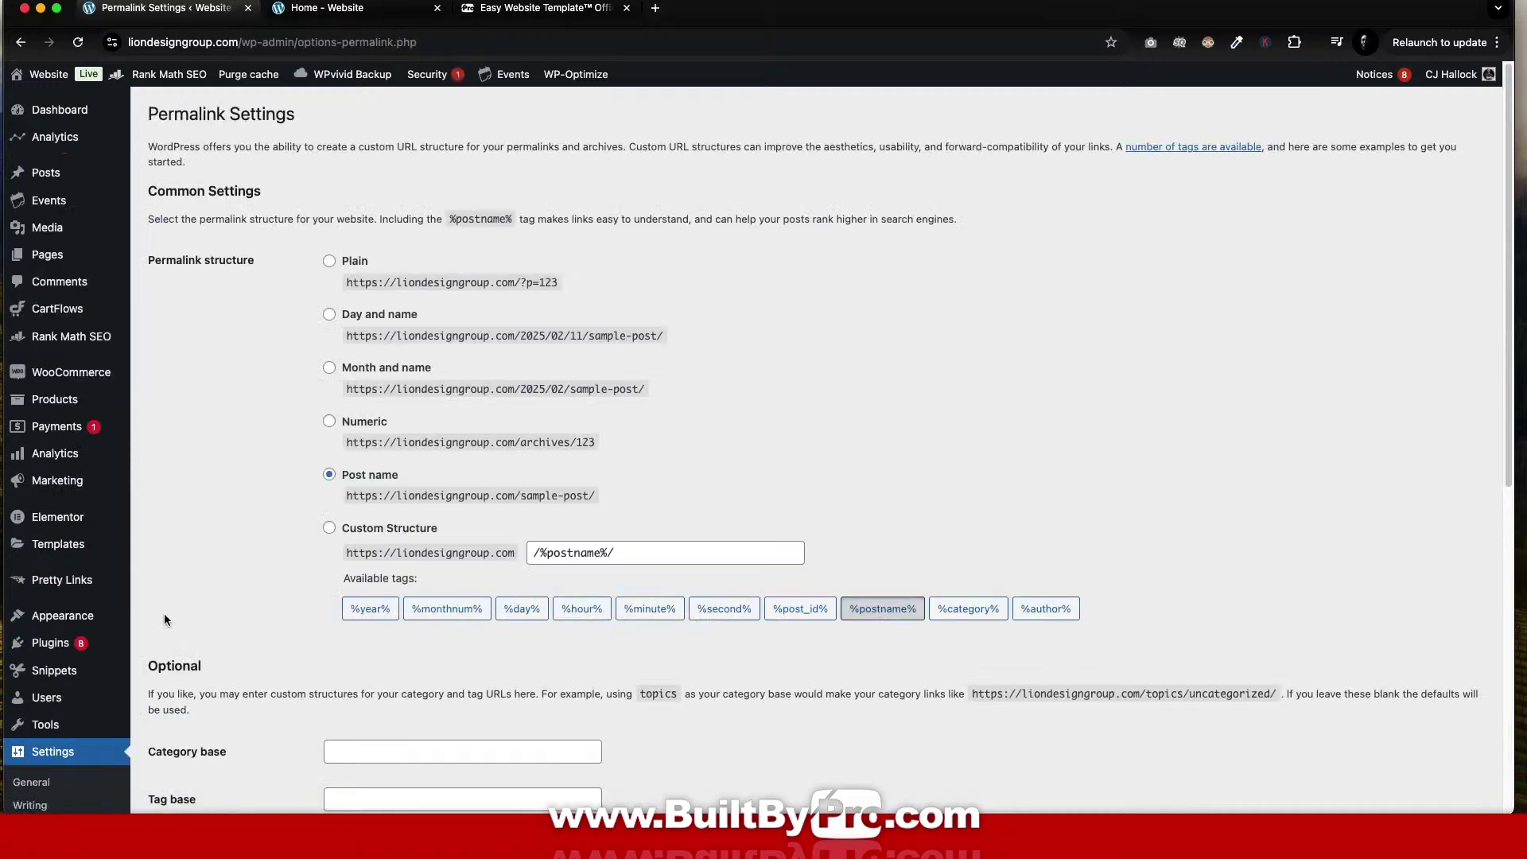
scroll(397, 557, "down", 8)
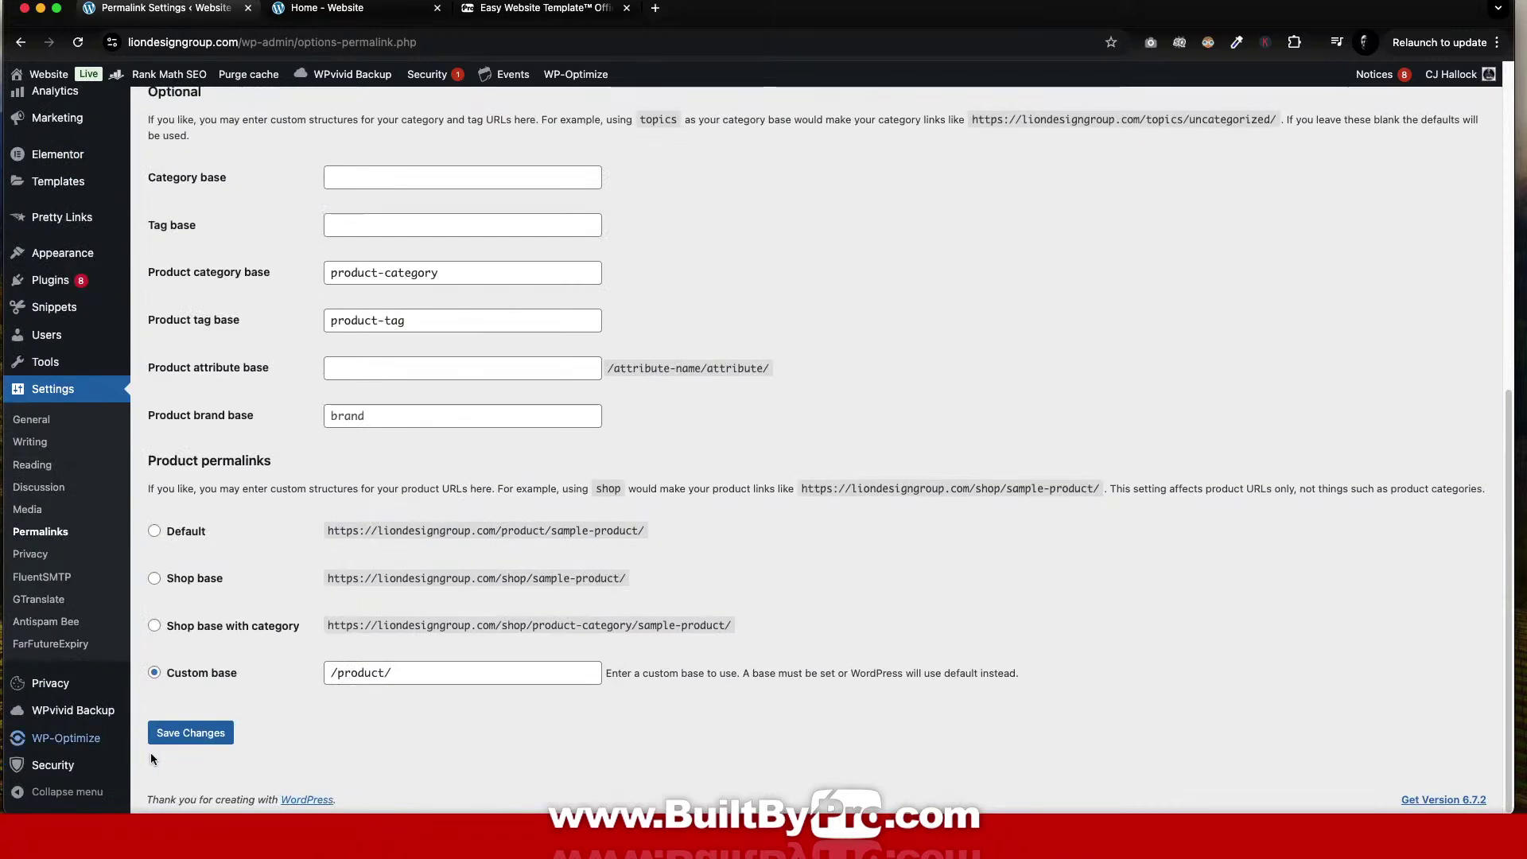
left_click(181, 741)
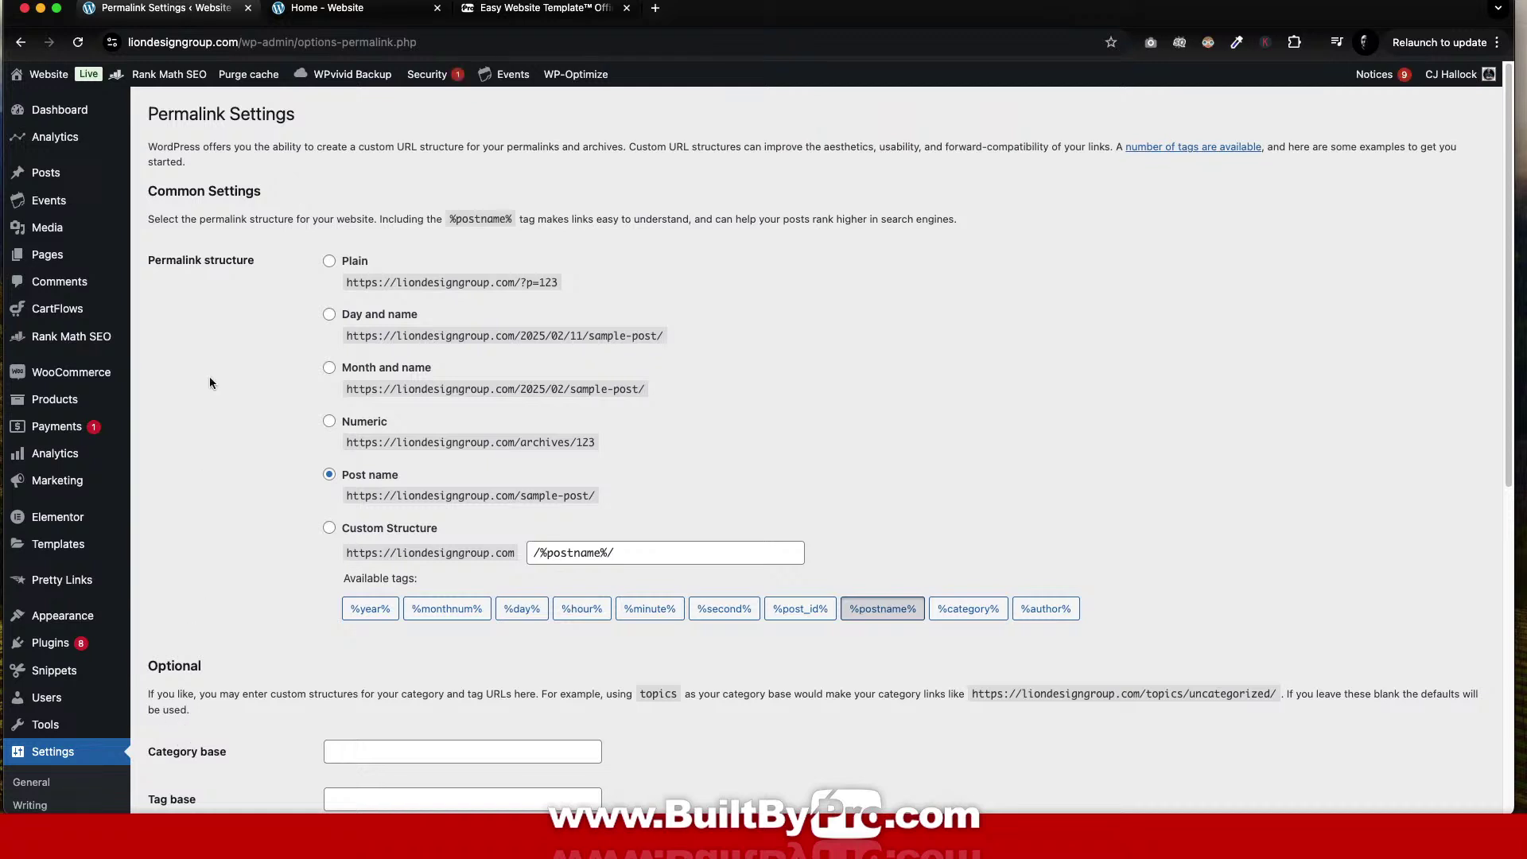
Open the live site in a new browser tab via Visit Site.
mouse_move(48, 74)
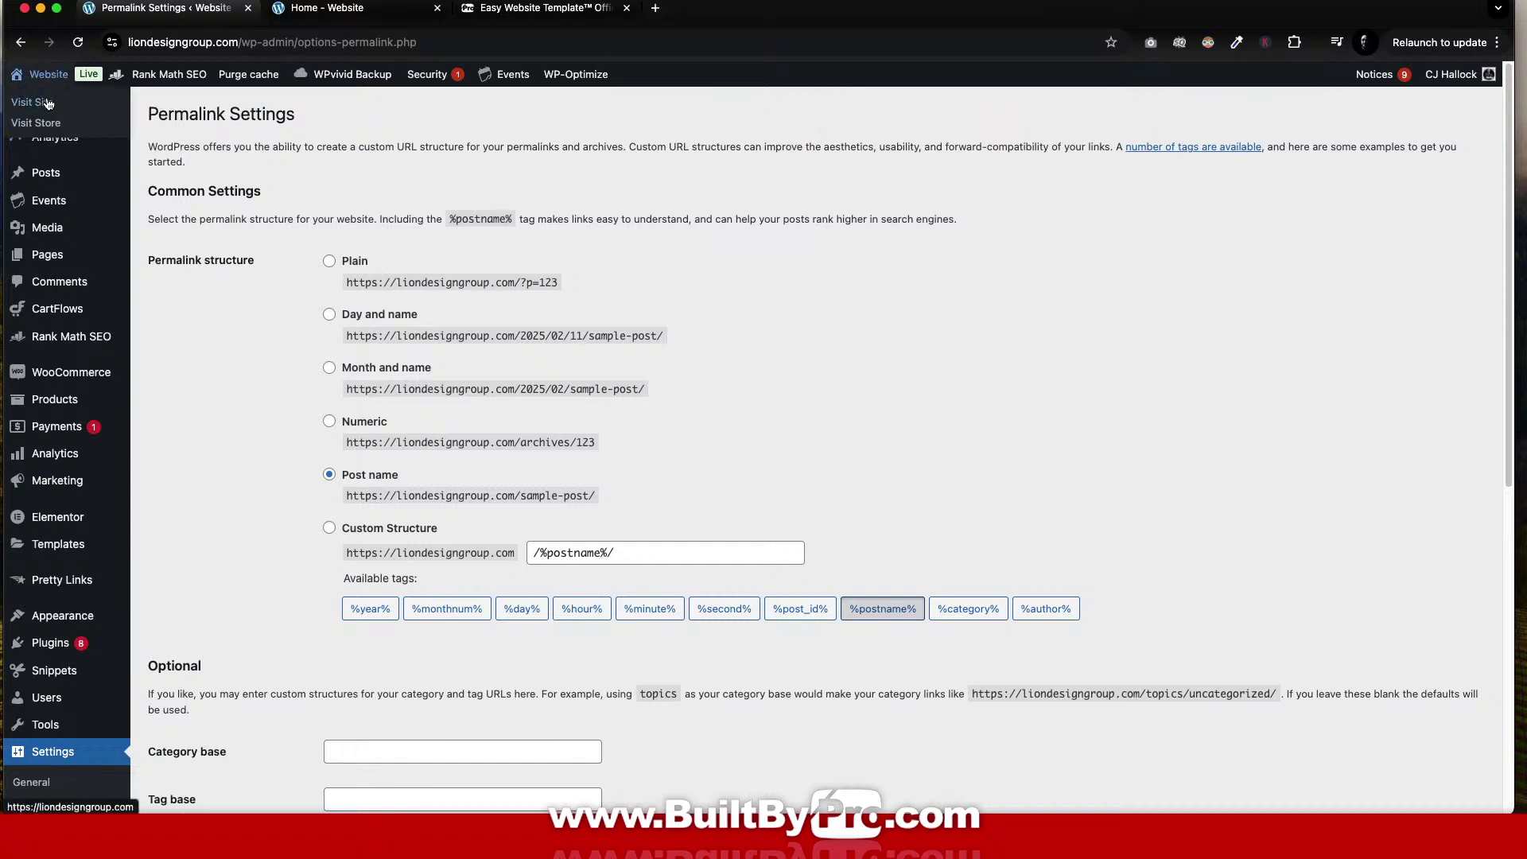
right_click(47, 103)
left_click(71, 108)
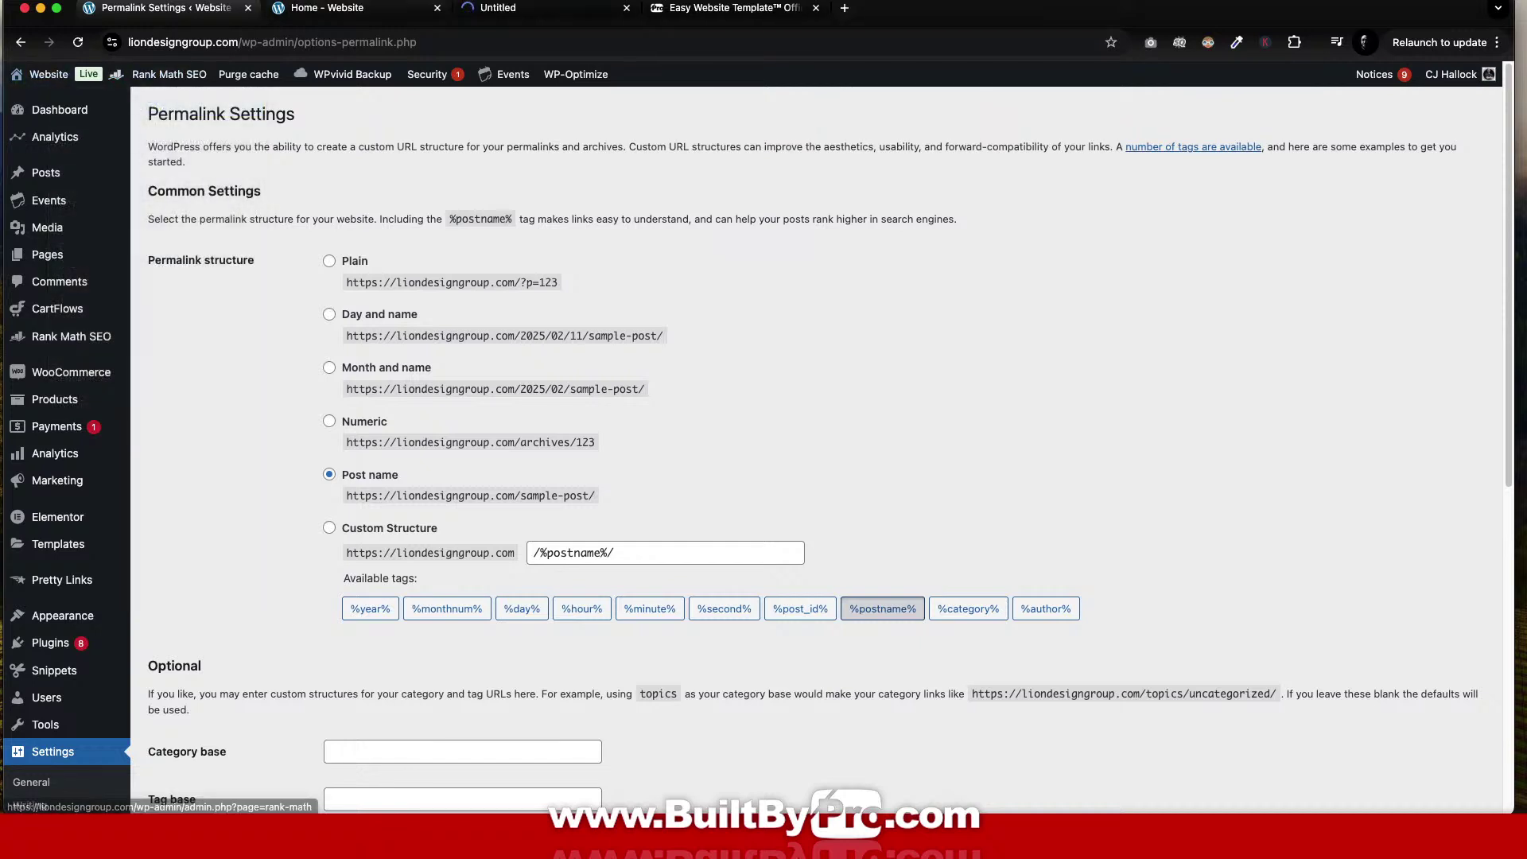
Close the older home page tab and switch to the newly opened live site tab.
left_click(436, 8)
left_click(326, 8)
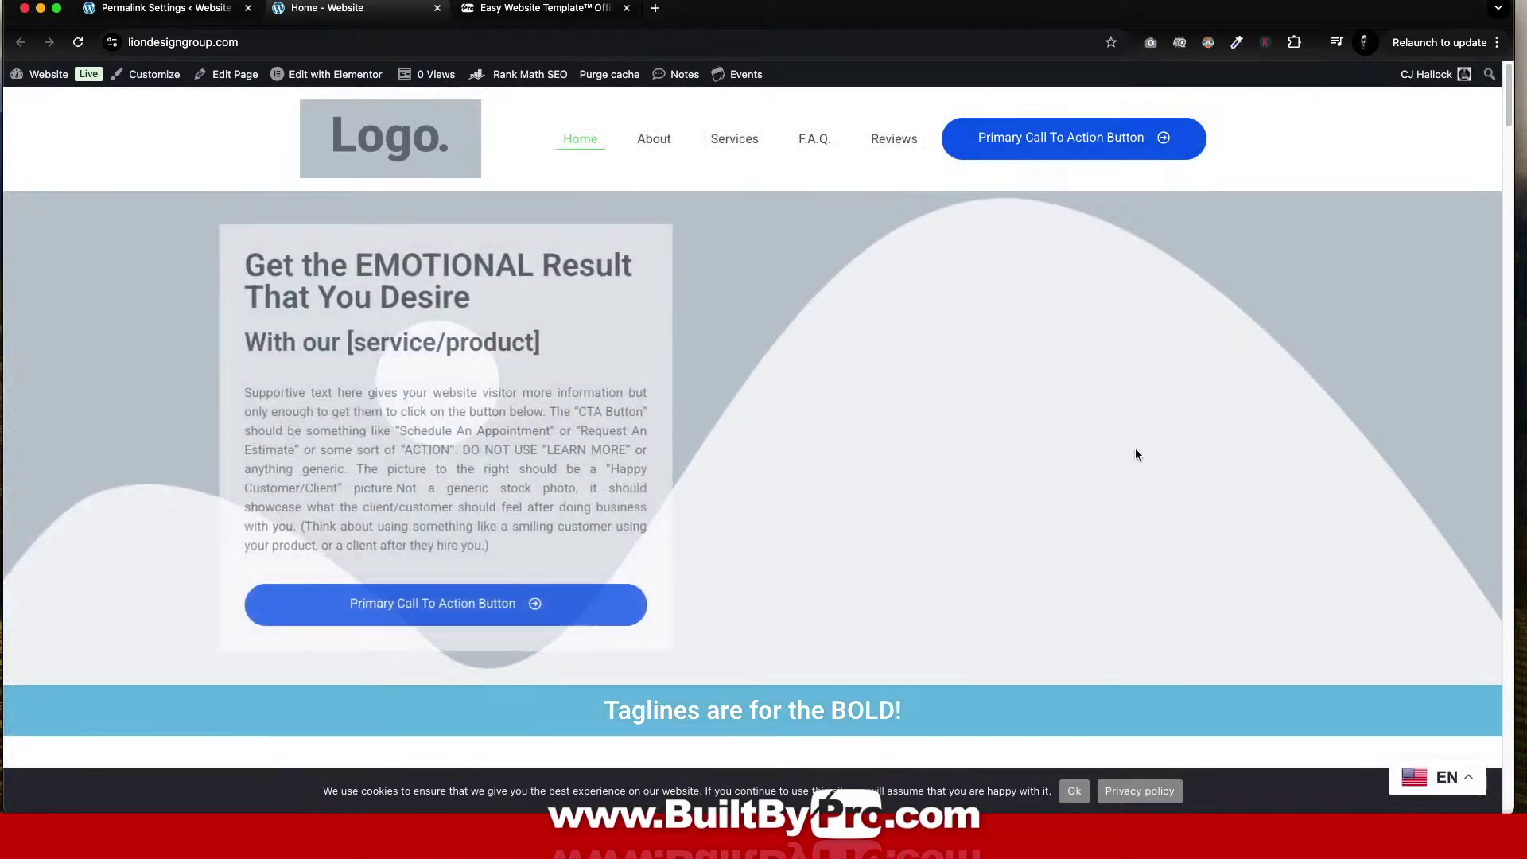
right_click(1142, 274)
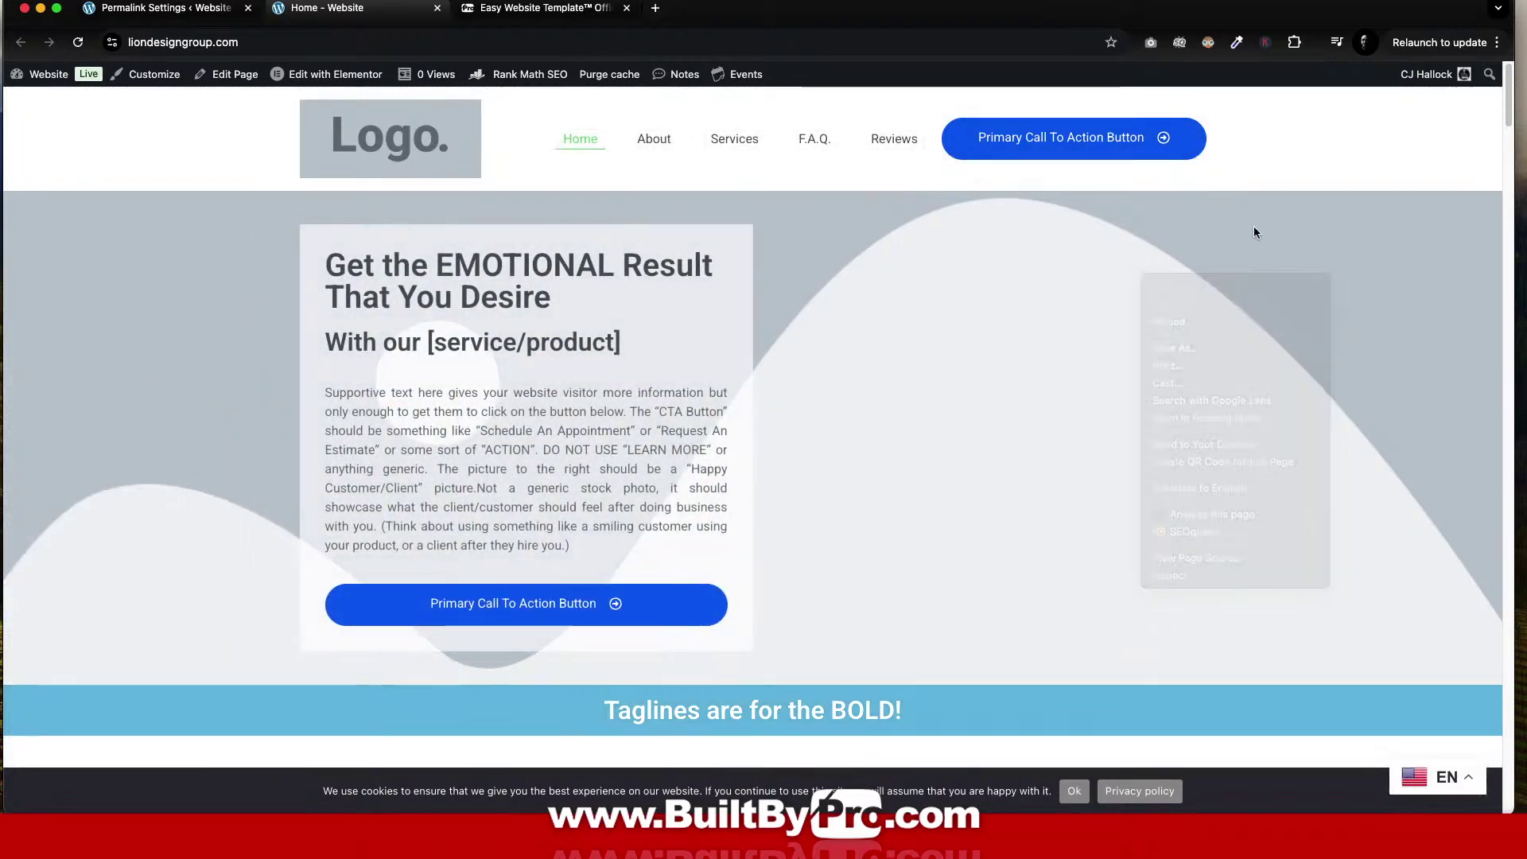
Review the live home page top to bottom, then switch to the Easy Website Template guide tab.
scroll(1065, 321, "down", 5)
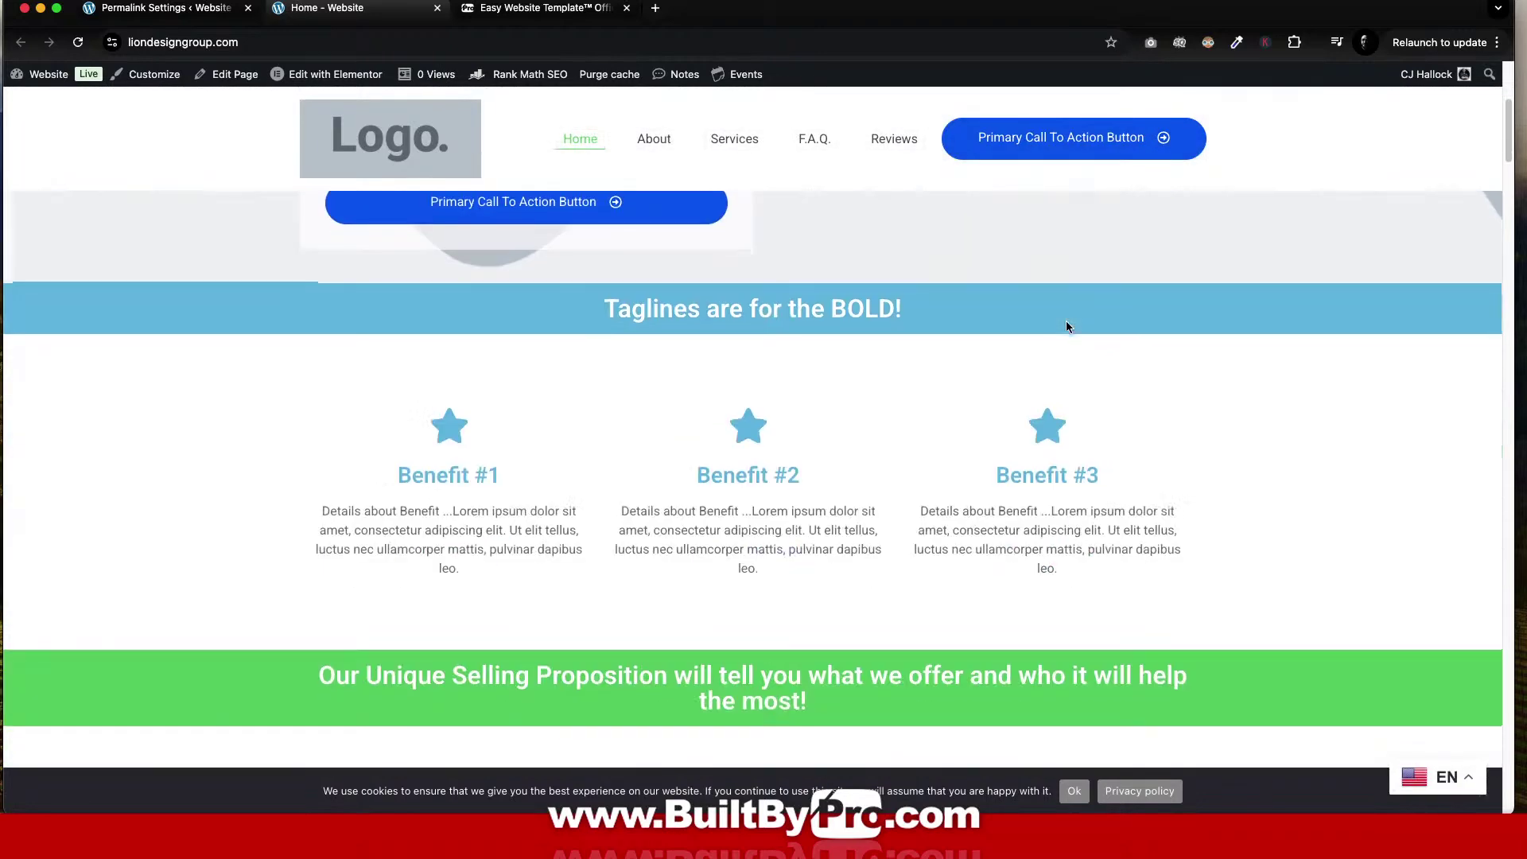
scroll(1067, 326, "down", 20)
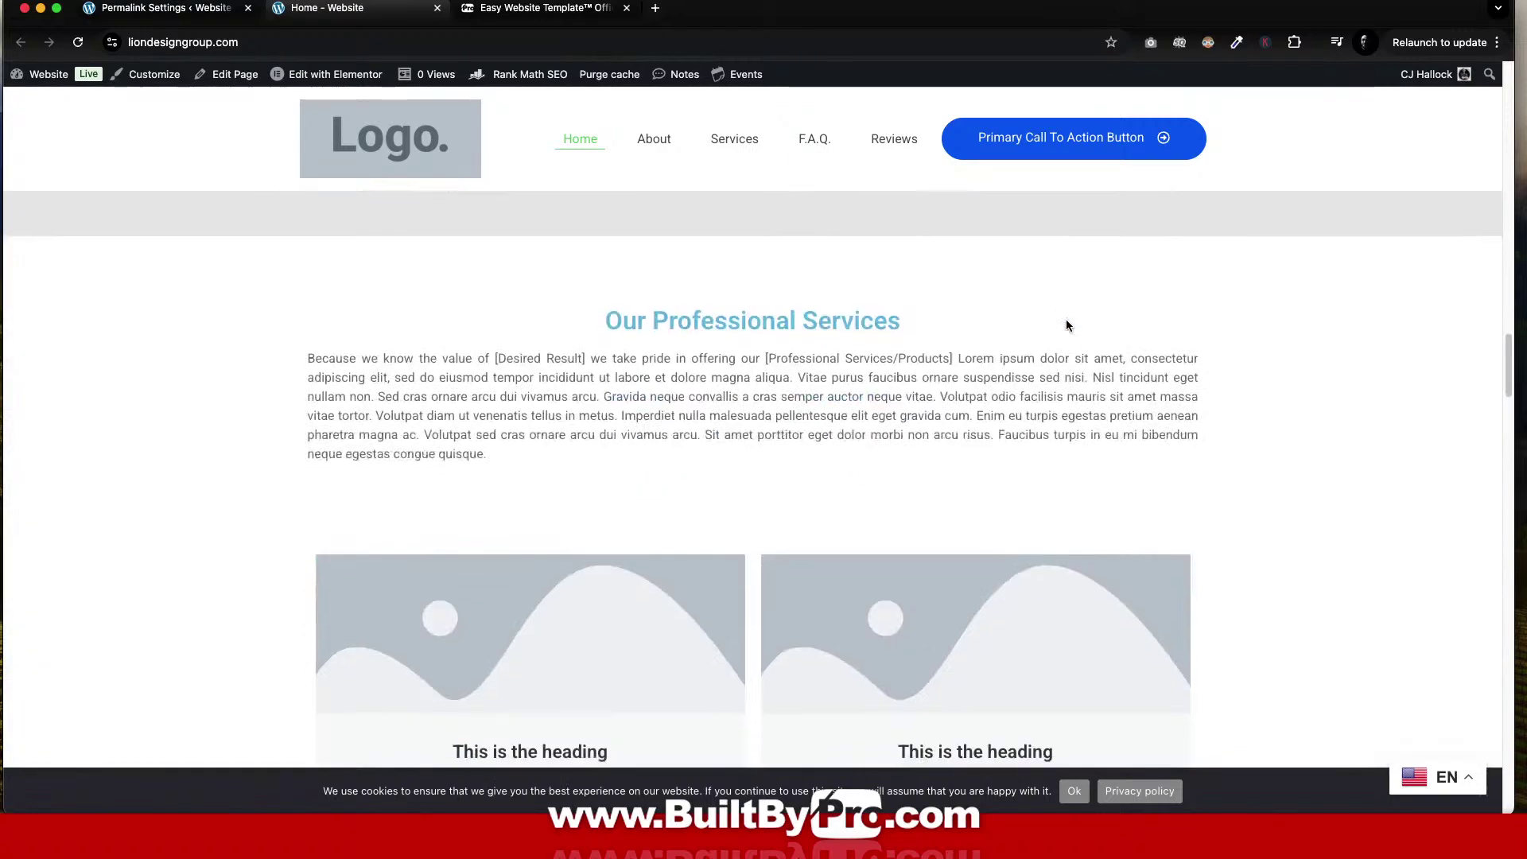
scroll(1067, 322, "down", 20)
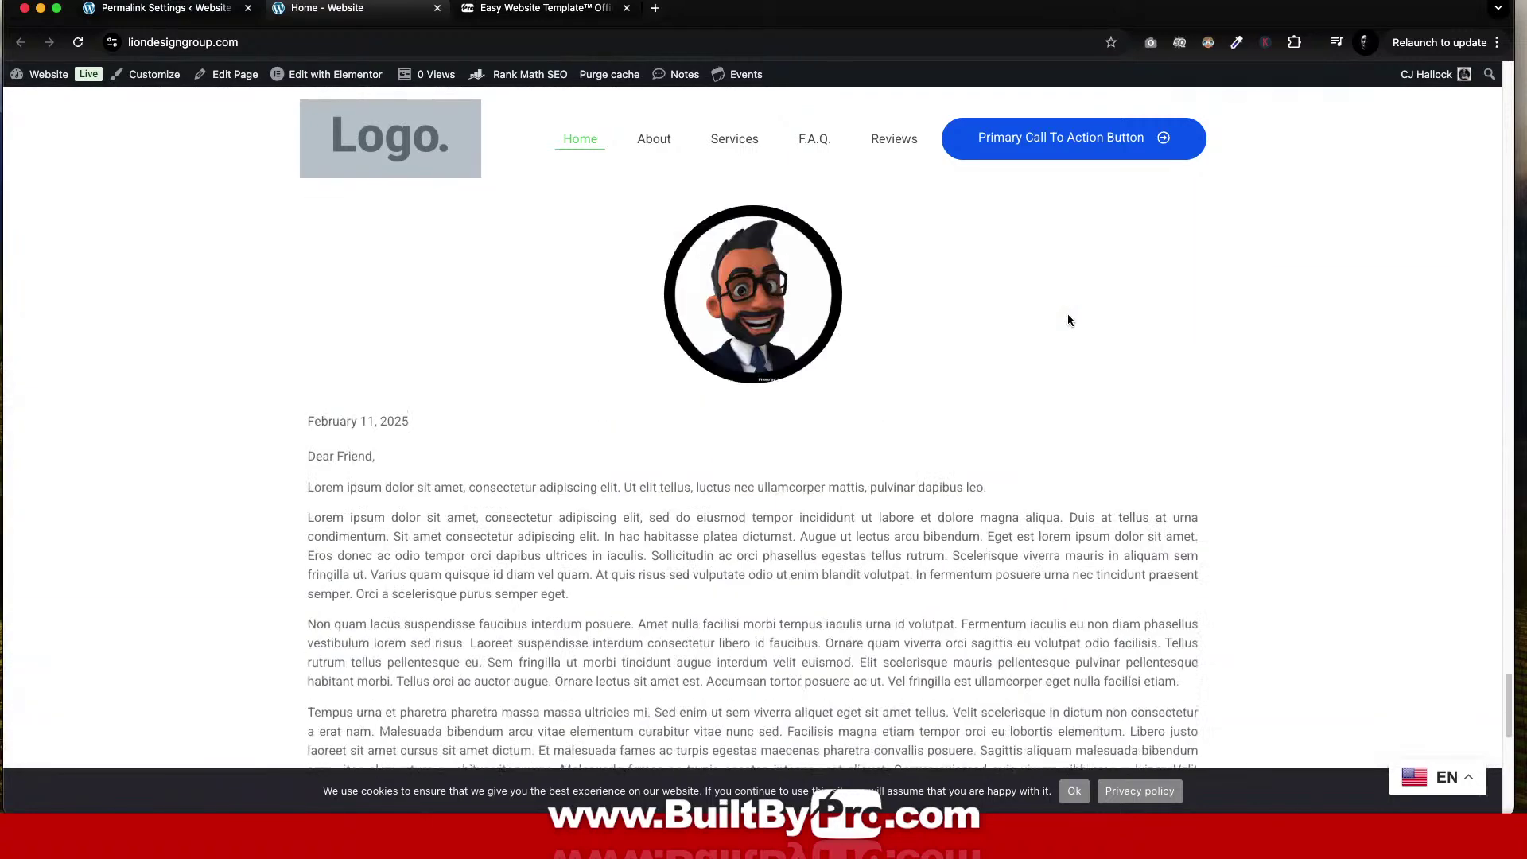
scroll(1068, 320, "down", 10)
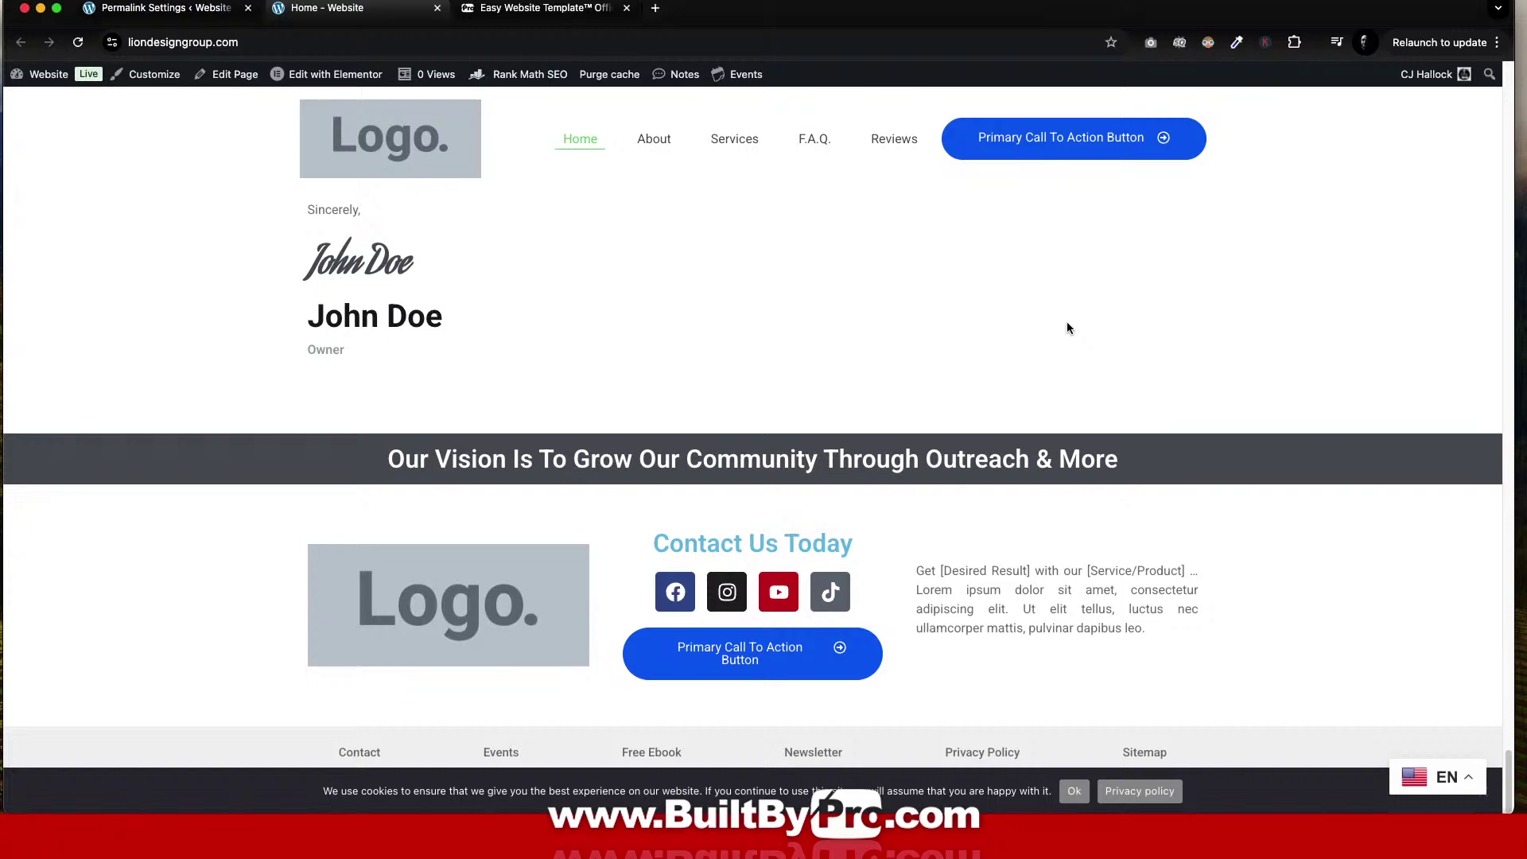
scroll(1067, 326, "up", 20)
scroll(1069, 326, "up", 20)
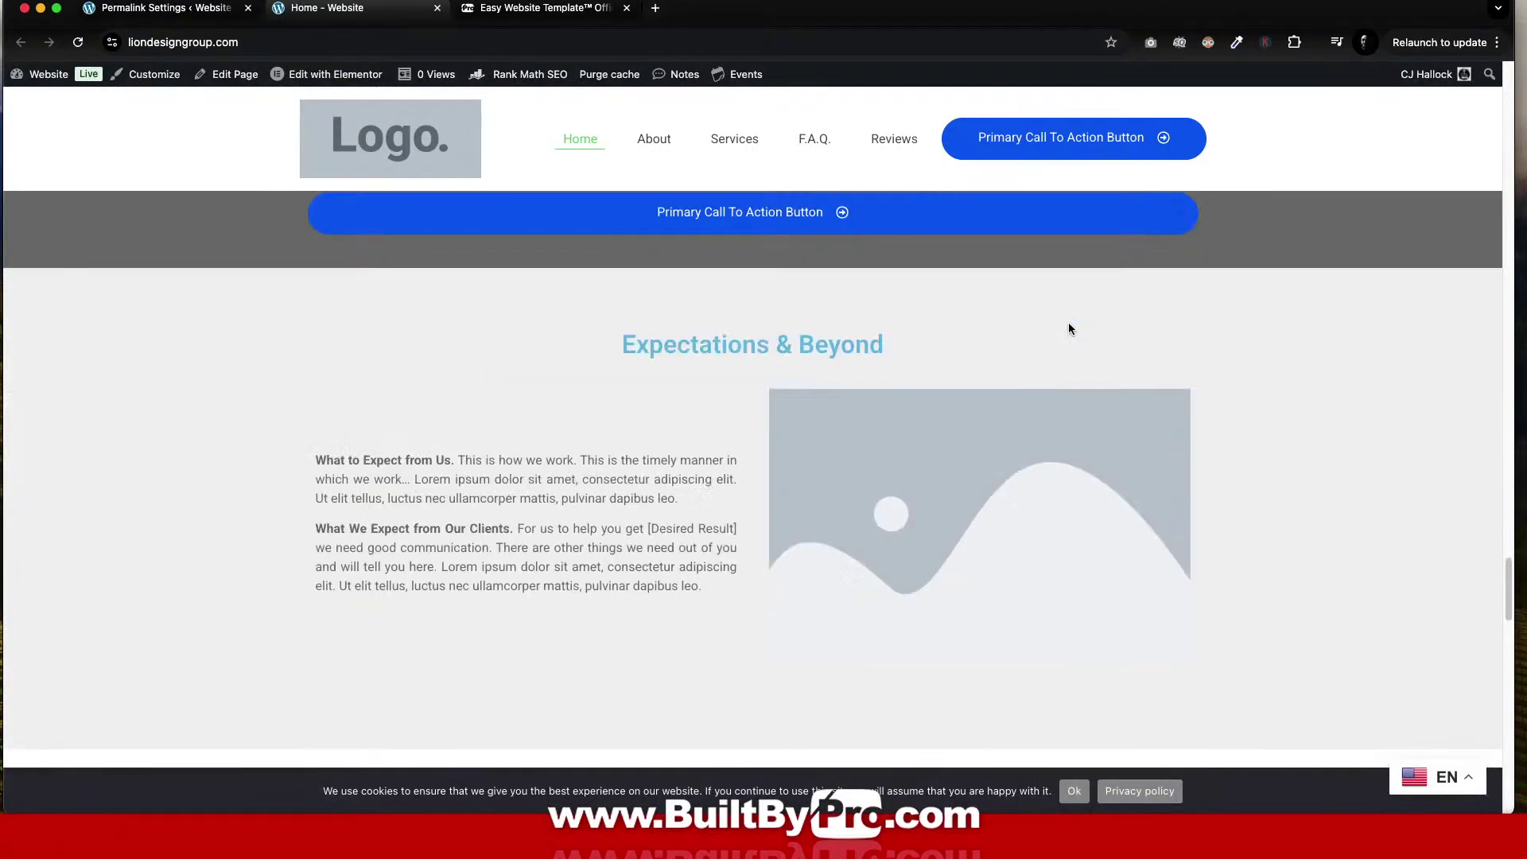
scroll(1069, 326, "up", 20)
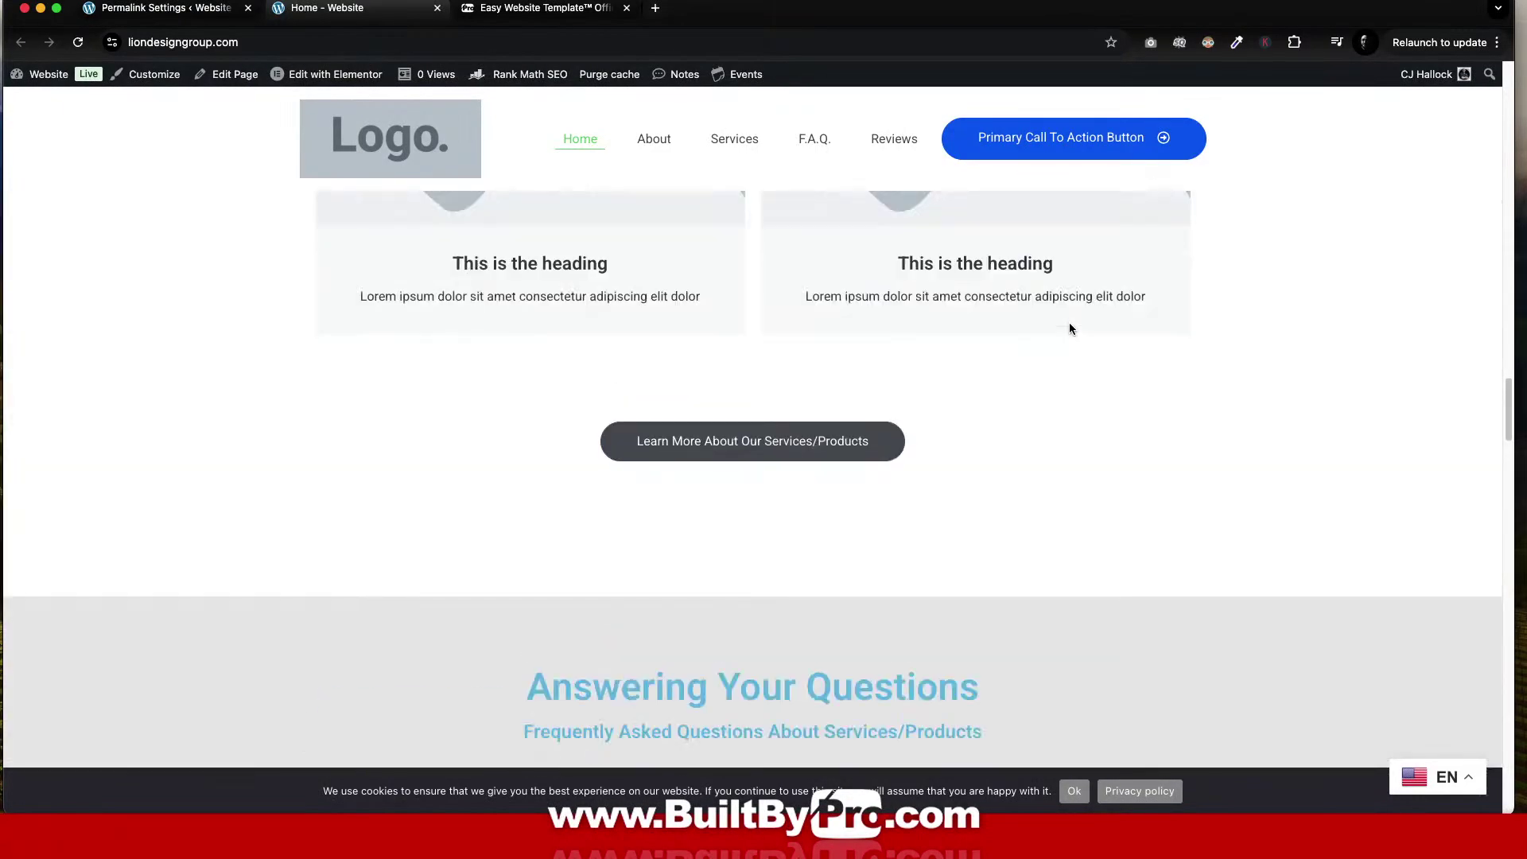
scroll(1068, 326, "up", 20)
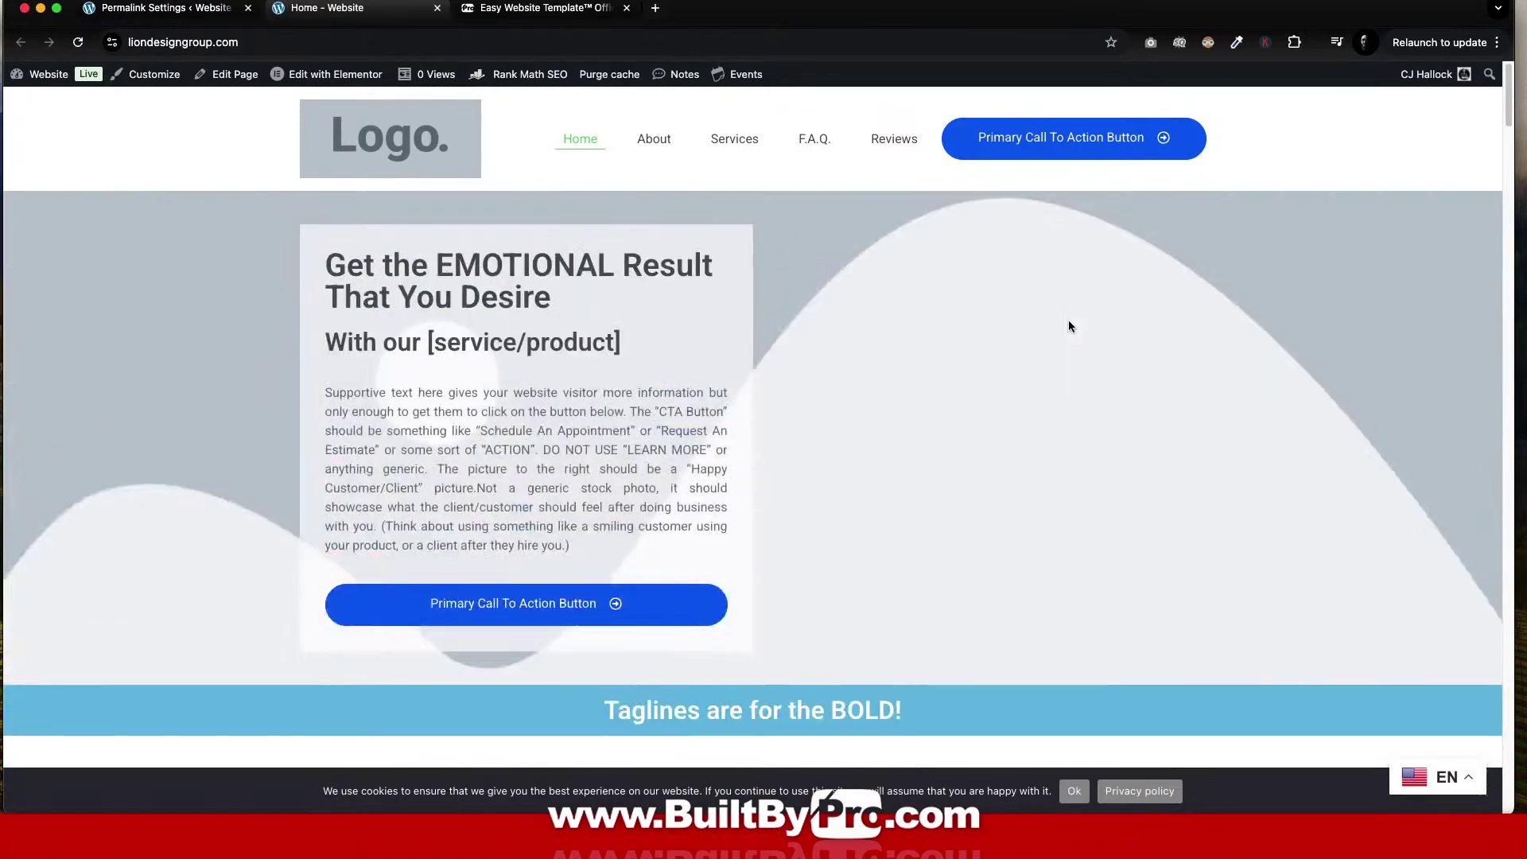
left_click(545, 8)
Scroll the template guide down to the Website Page Design section.
scroll(1243, 446, "down", 6)
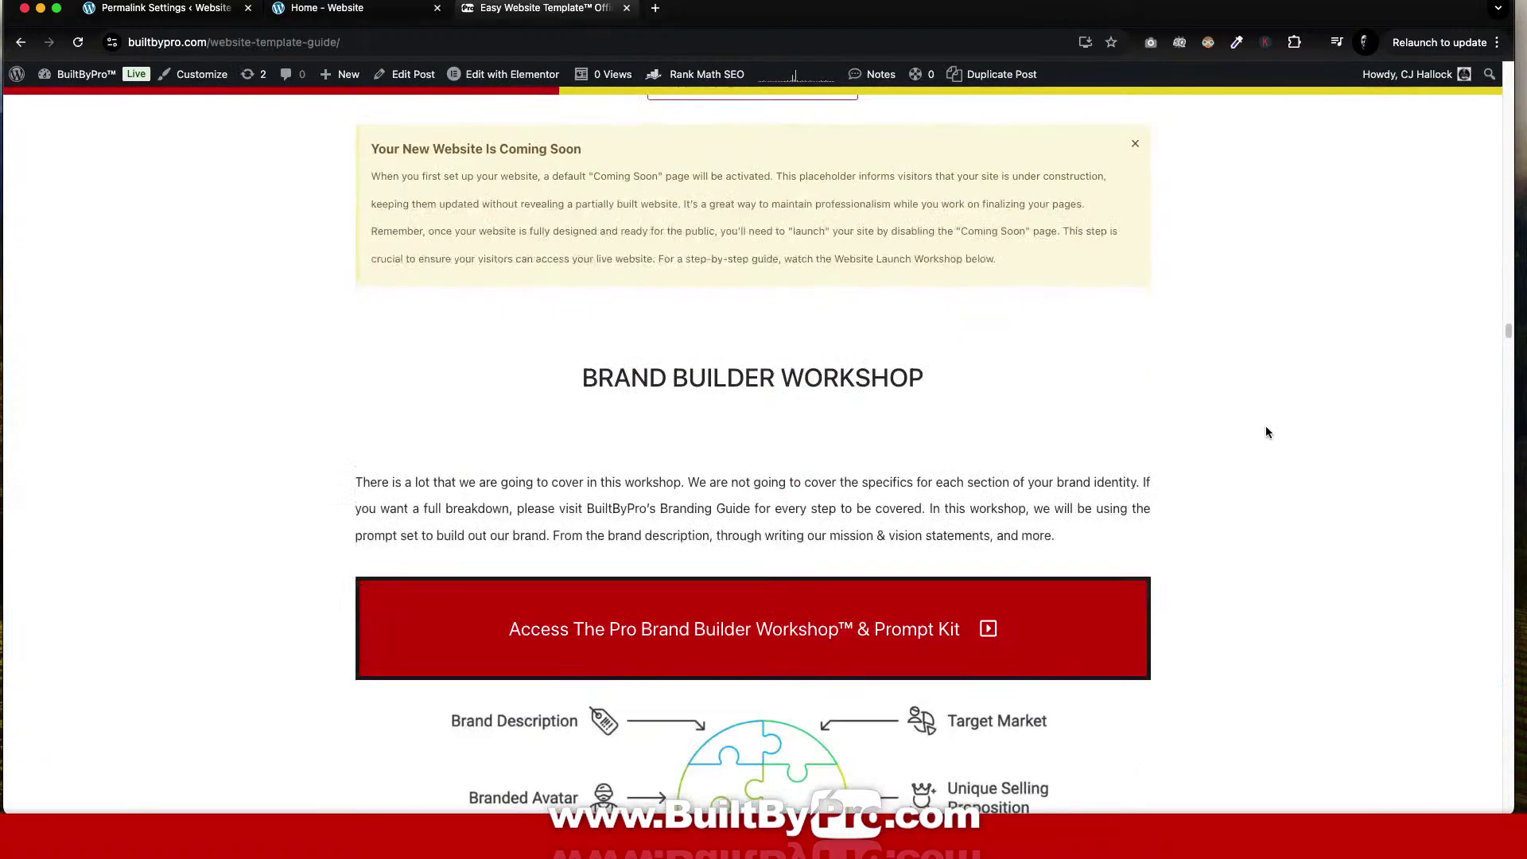
scroll(1136, 446, "down", 10)
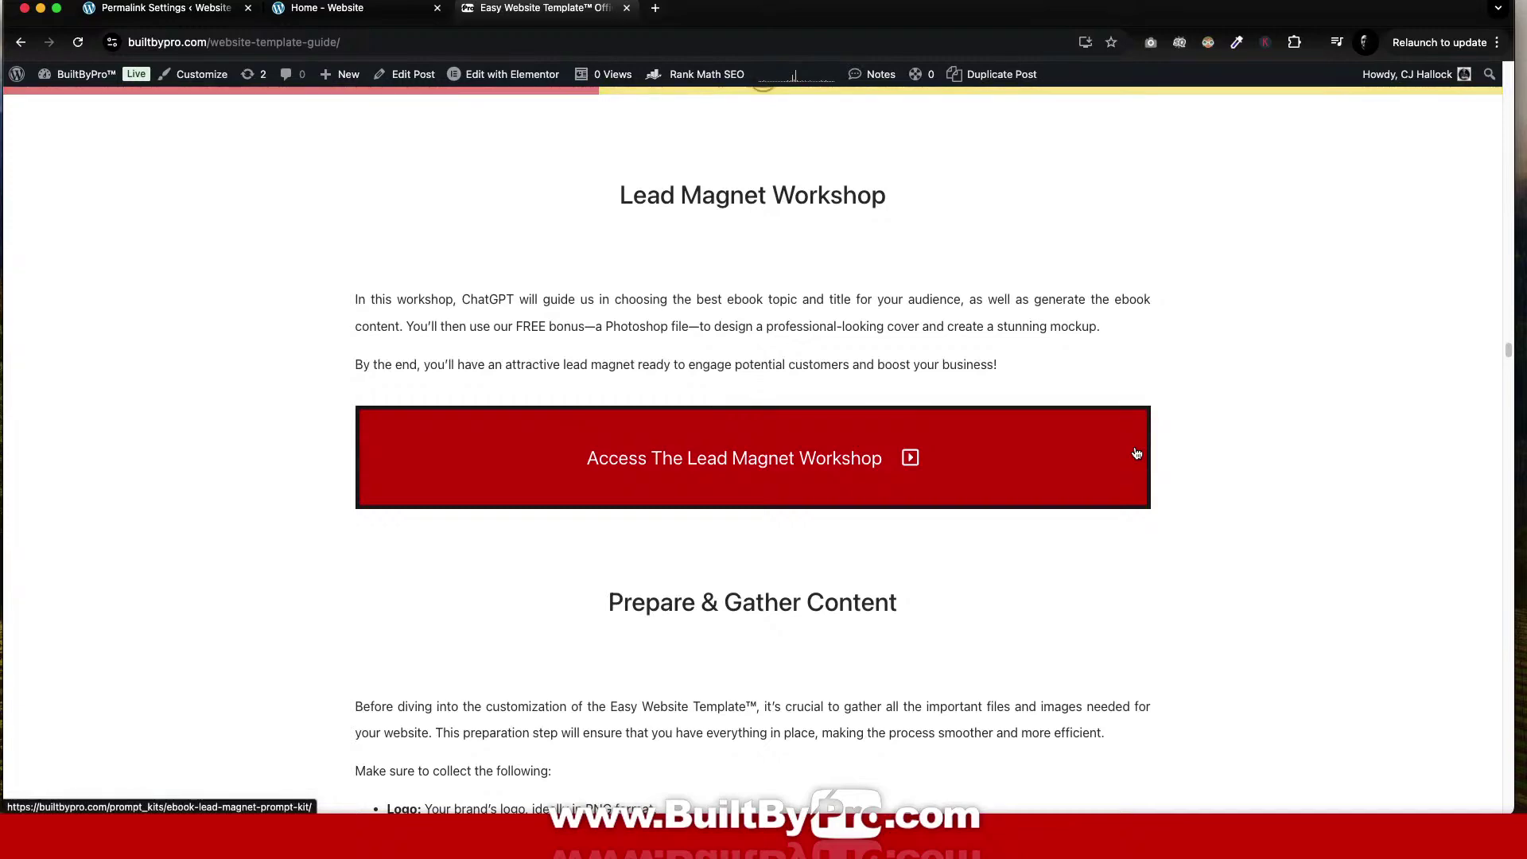
scroll(1135, 452, "down", 2)
scroll(1135, 453, "down", 15)
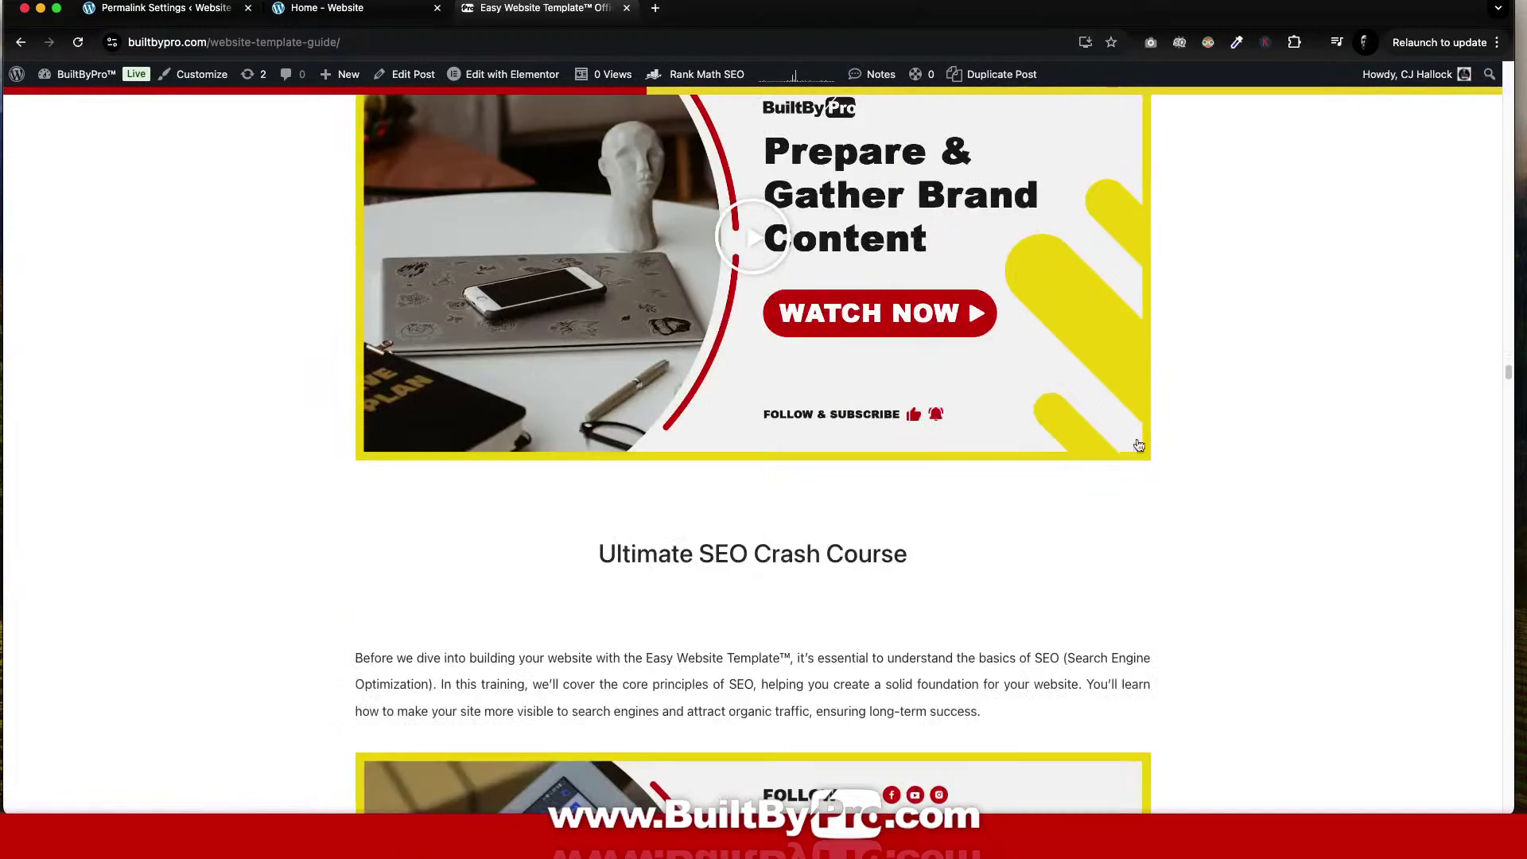
scroll(1143, 731, "down", 12)
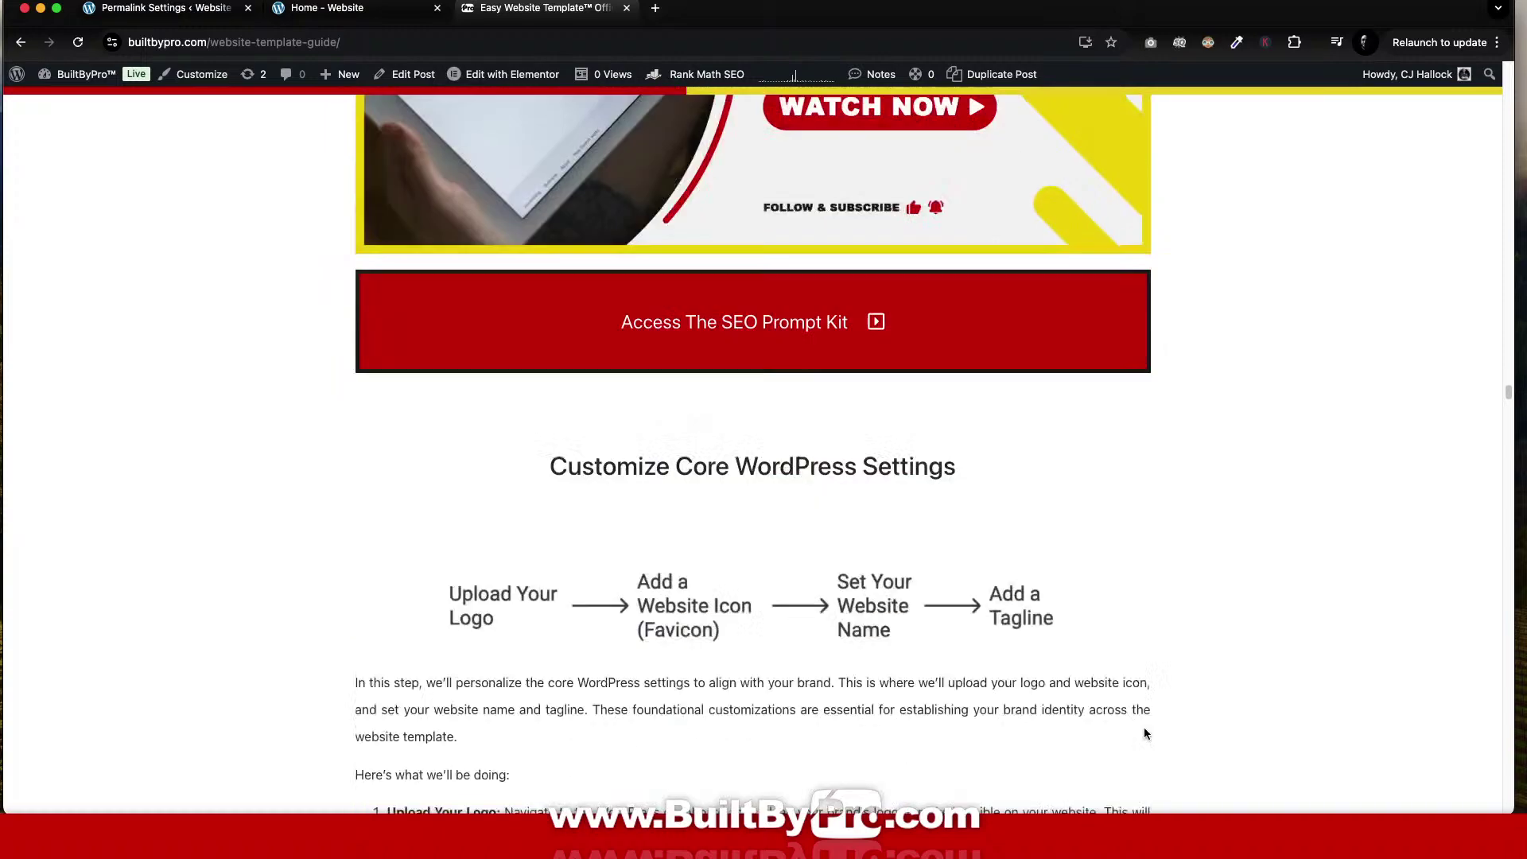
scroll(1143, 727, "up", 4)
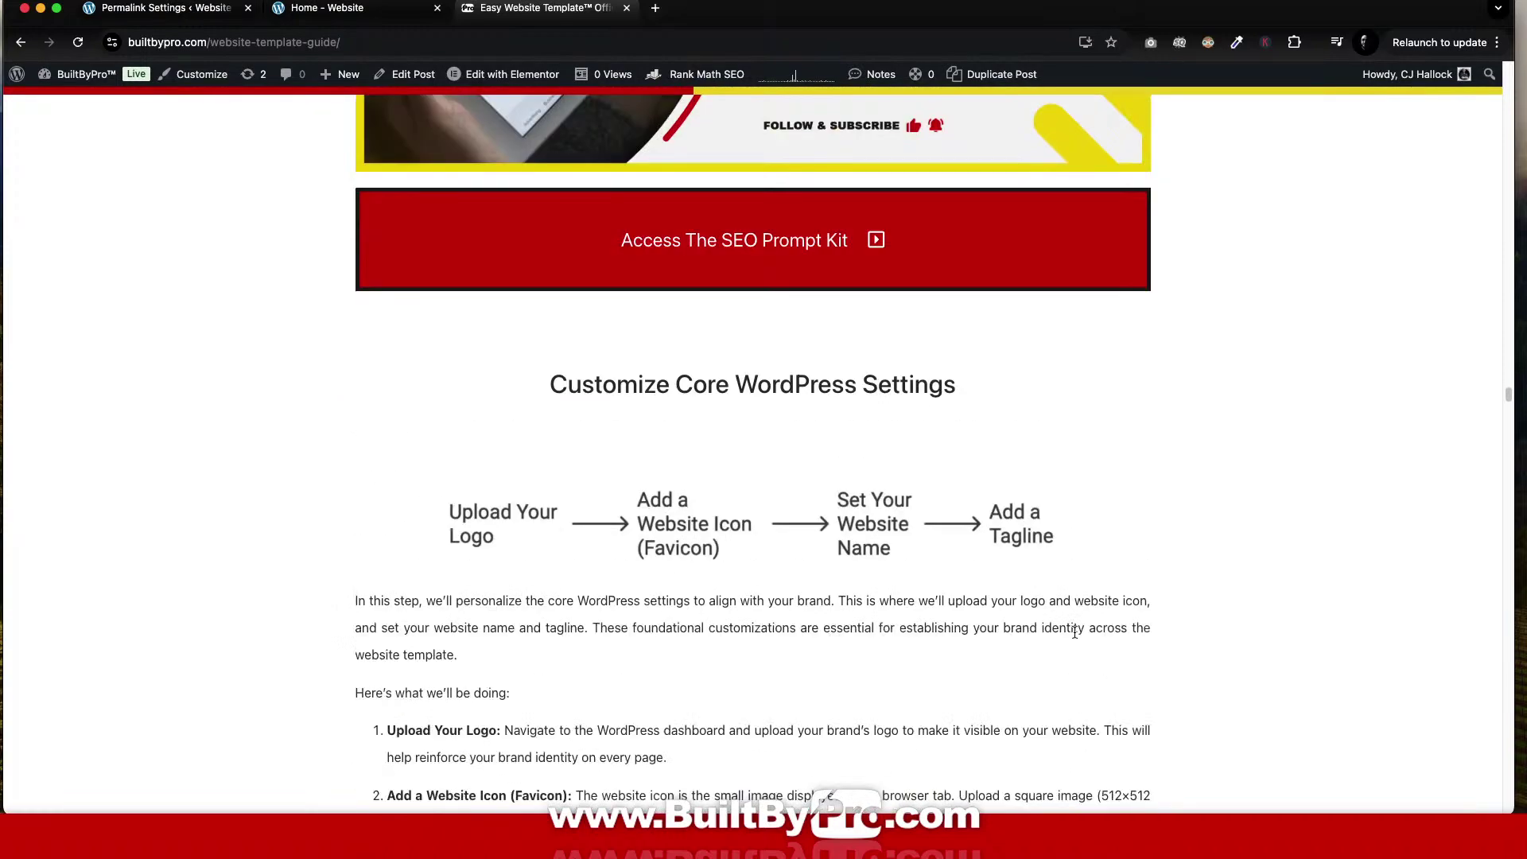
scroll(1073, 637, "down", 6)
scroll(1074, 637, "down", 10)
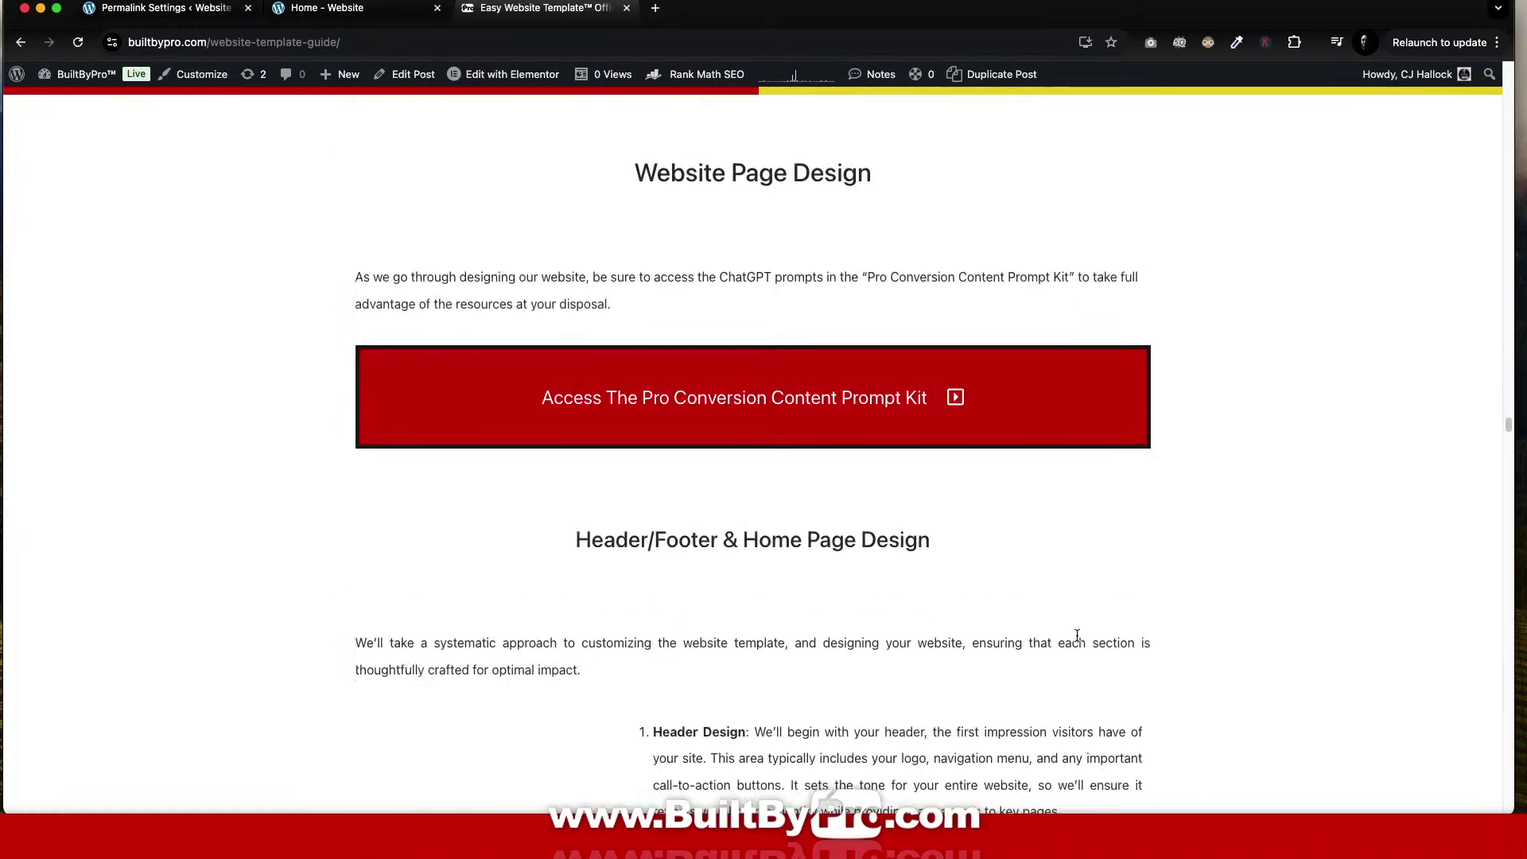
Open the Pro Conversion Content Prompt Kit and copy the card 1 Hero Section prompt.
left_click(837, 401)
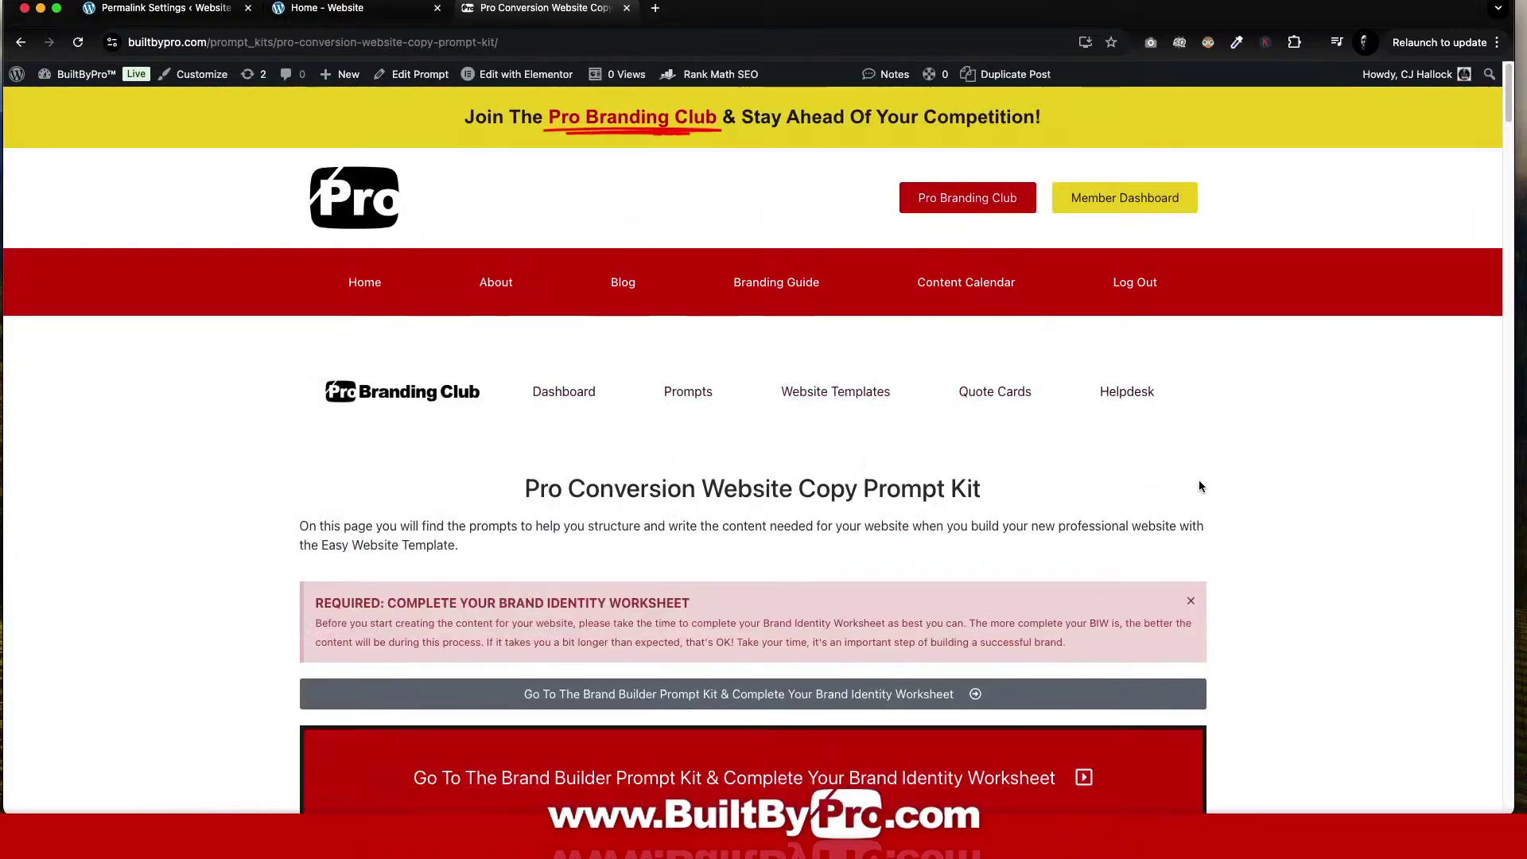
scroll(1199, 479, "down", 7)
scroll(1202, 490, "down", 5)
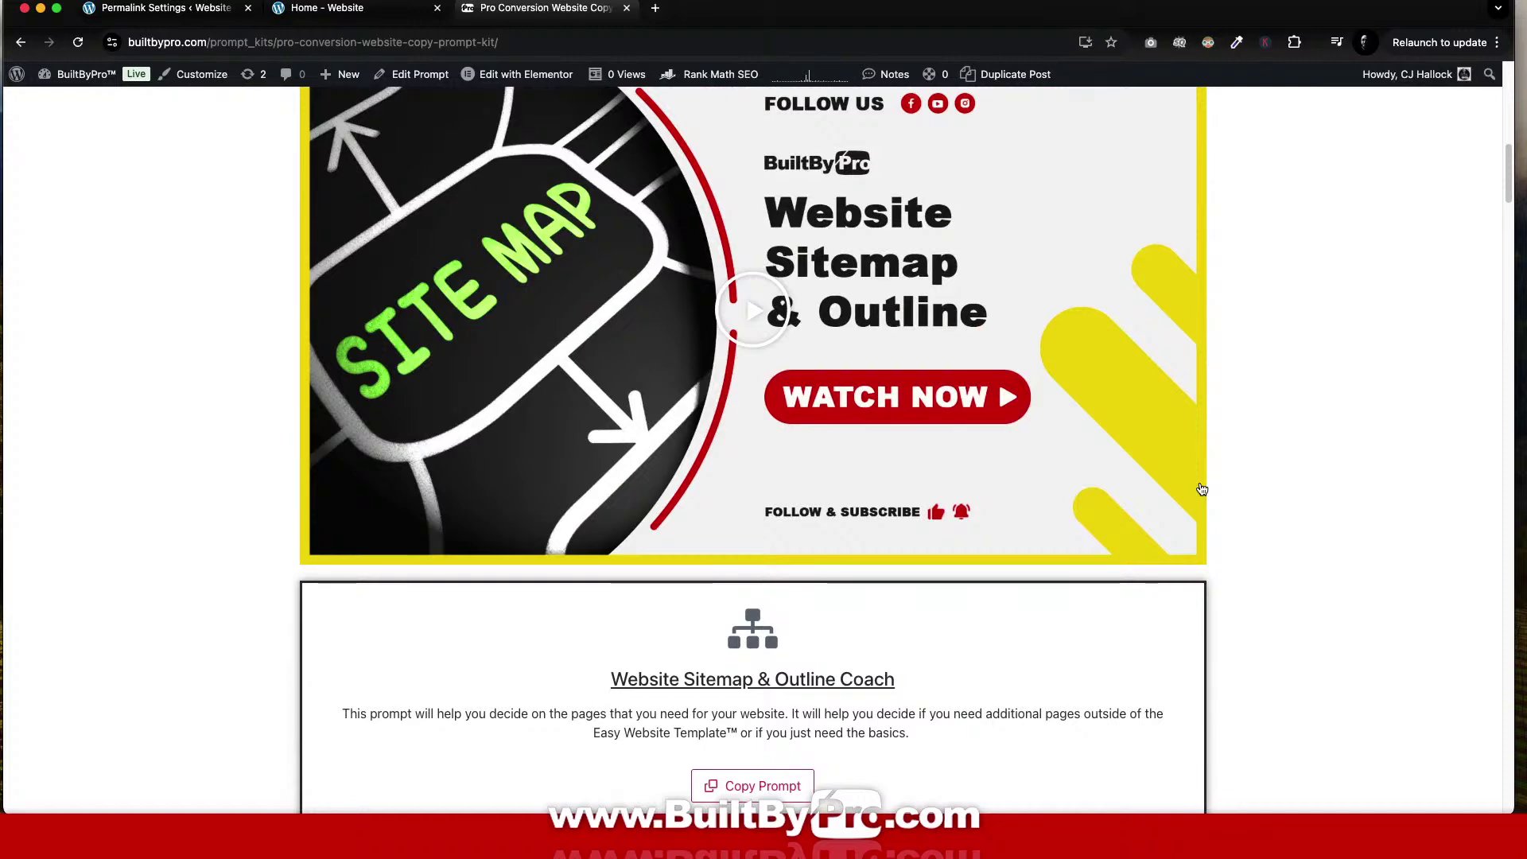
scroll(1201, 489, "down", 5)
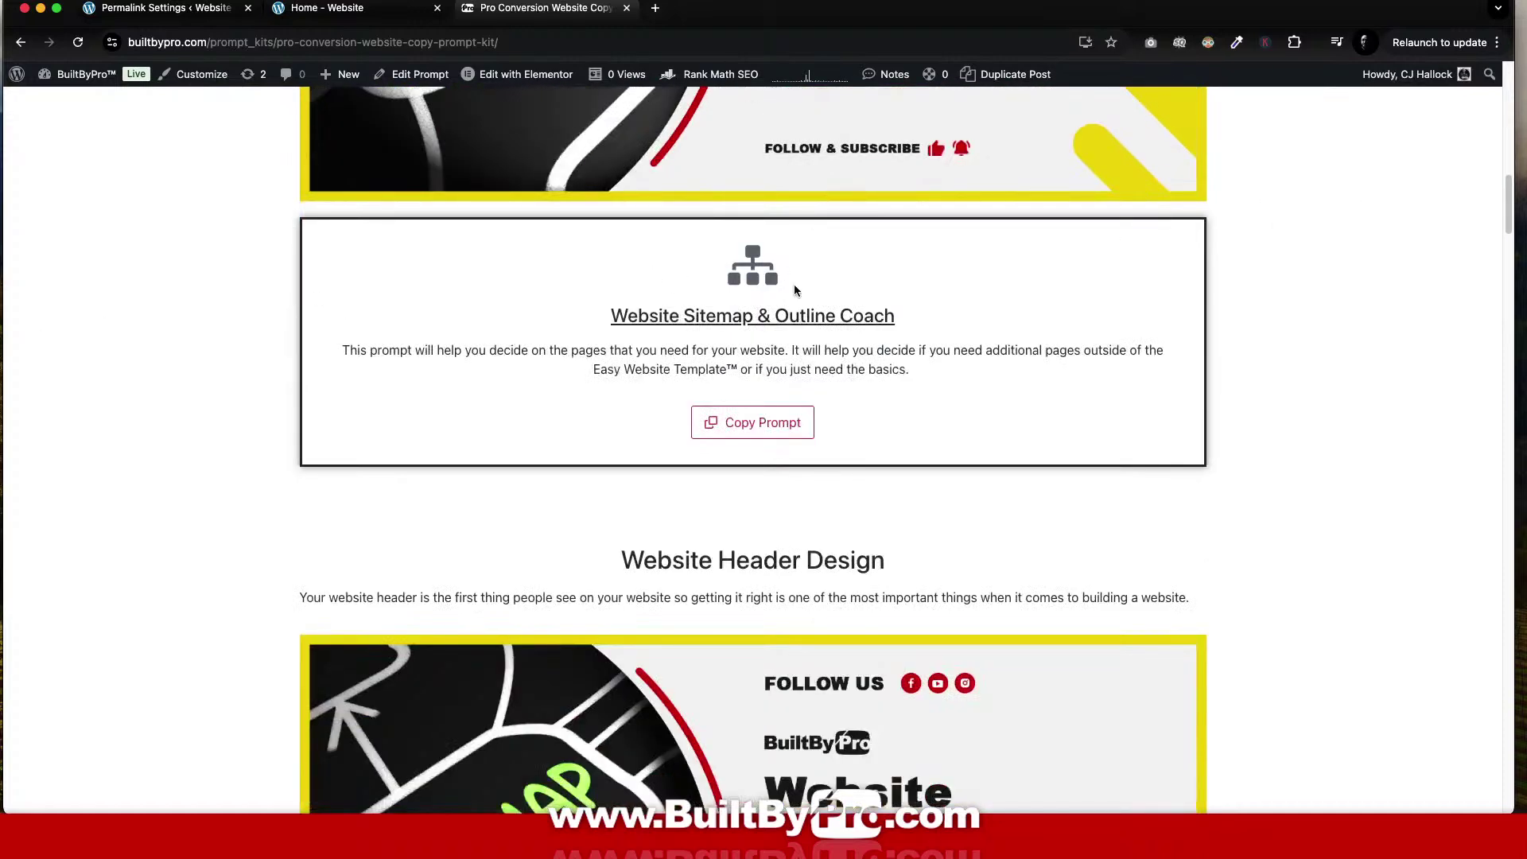
scroll(1151, 409, "down", 5)
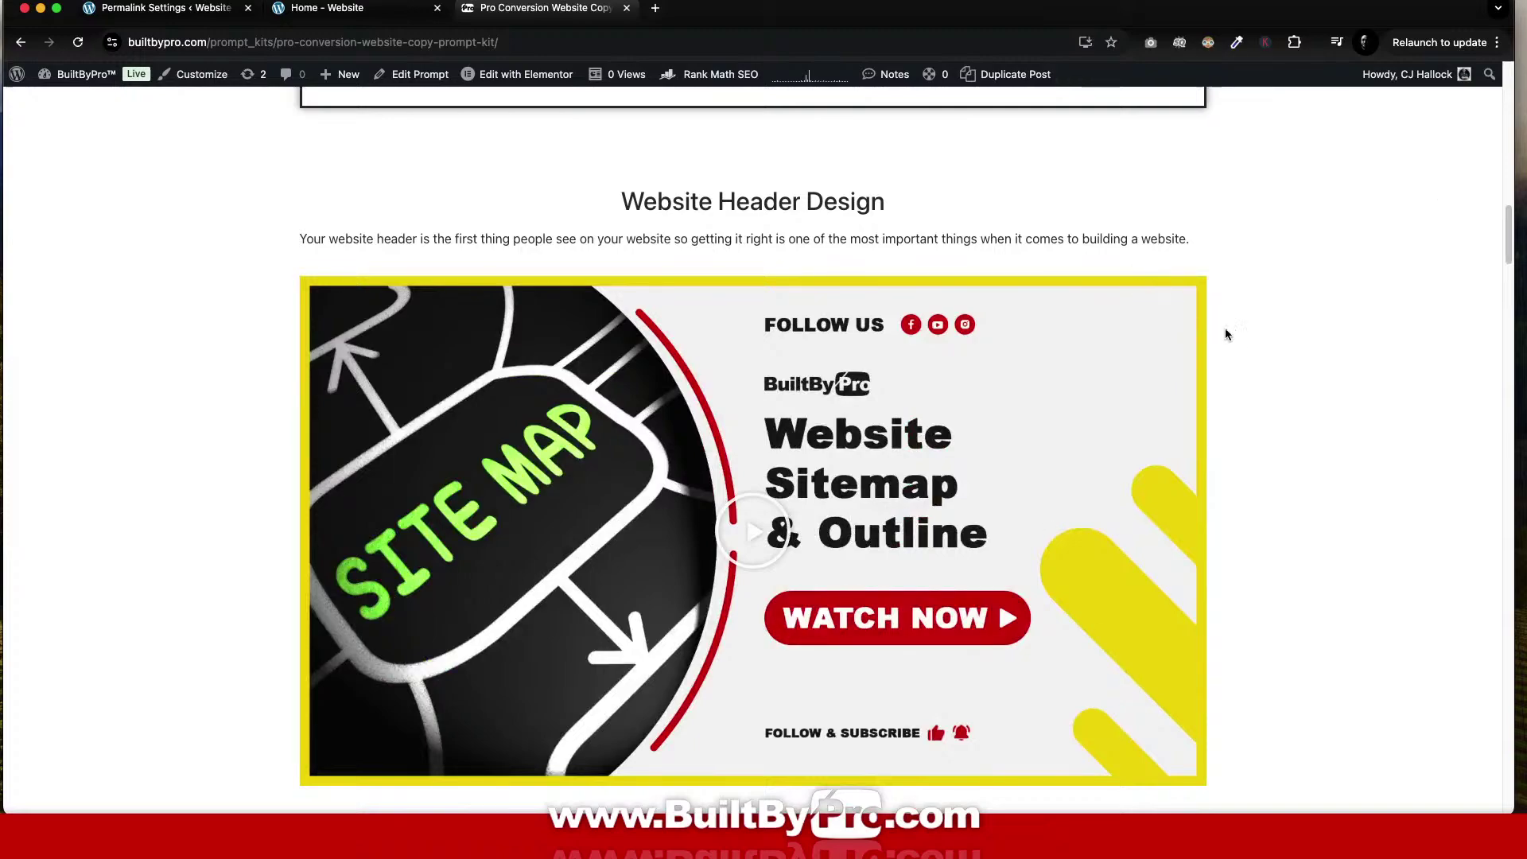
scroll(1240, 341, "down", 1)
scroll(1244, 348, "down", 15)
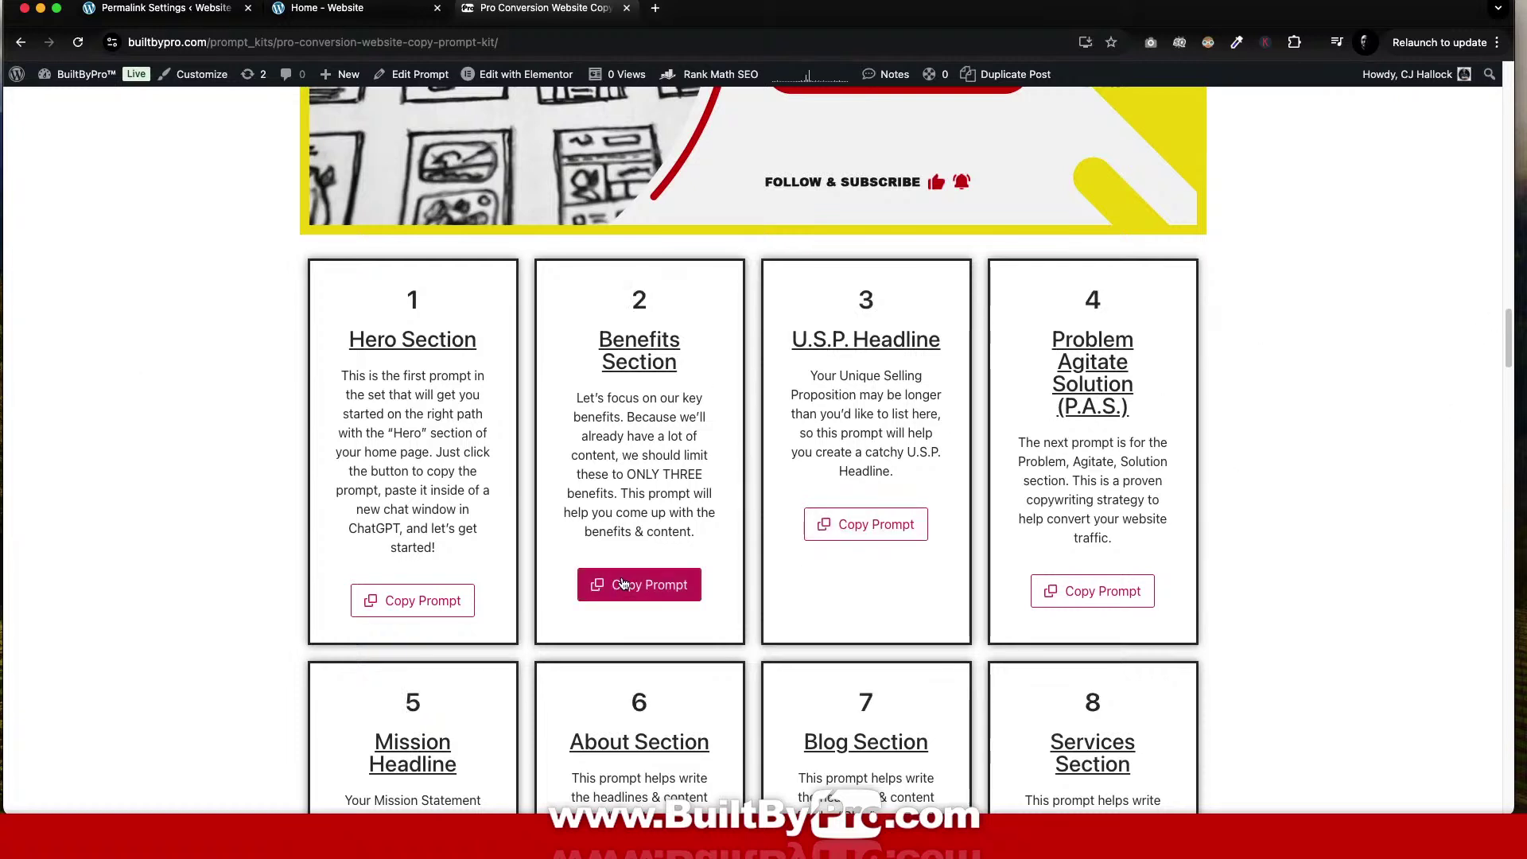
left_click(427, 613)
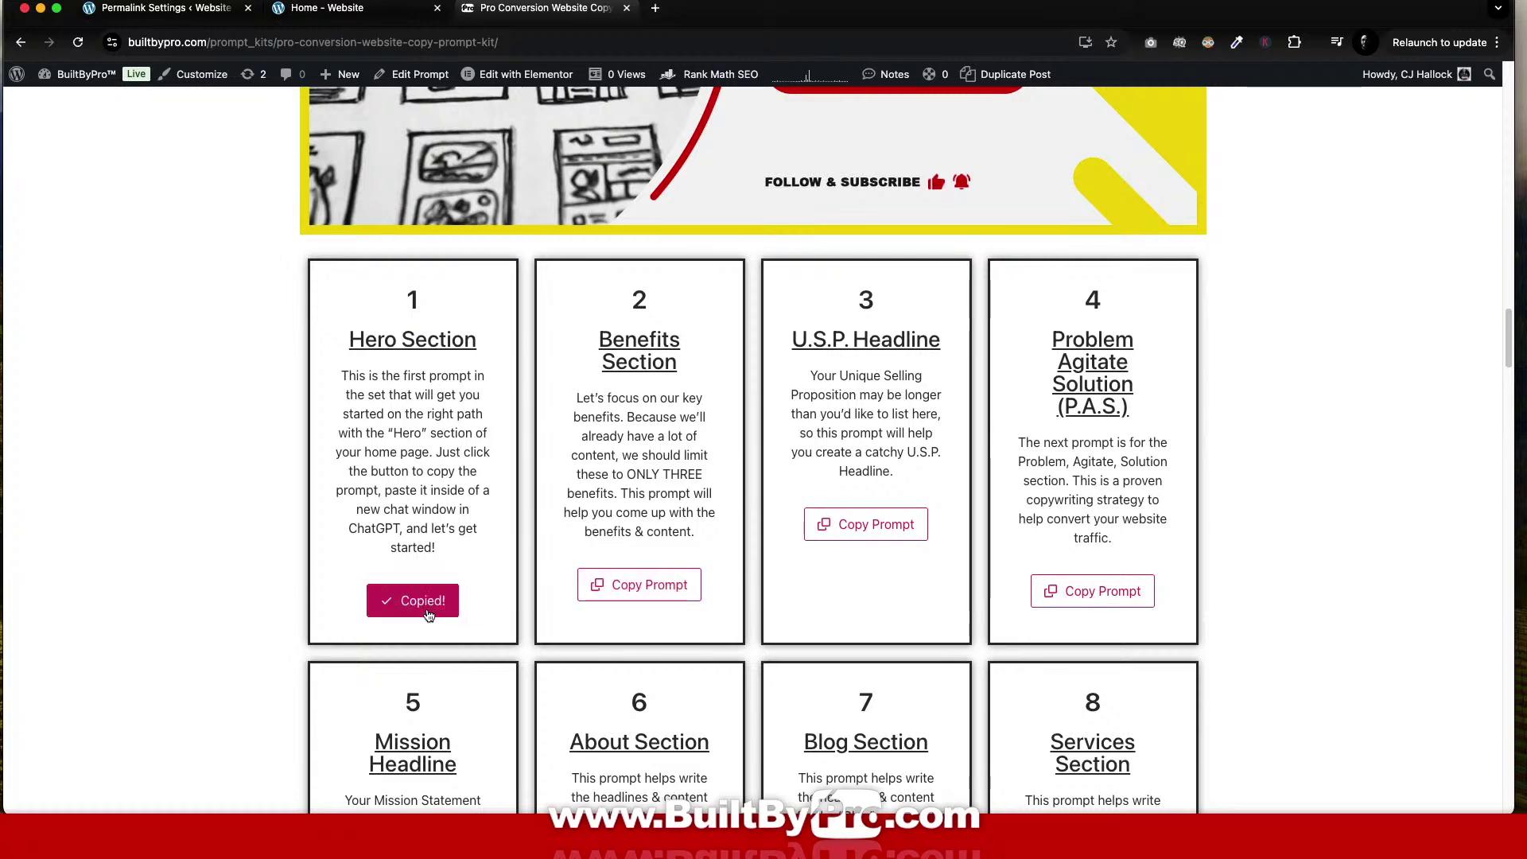
left_click(655, 8)
Open ChatGPT from the GPT bookmark and paste the Hero Section copywriting prompt into the message box.
left_click(175, 70)
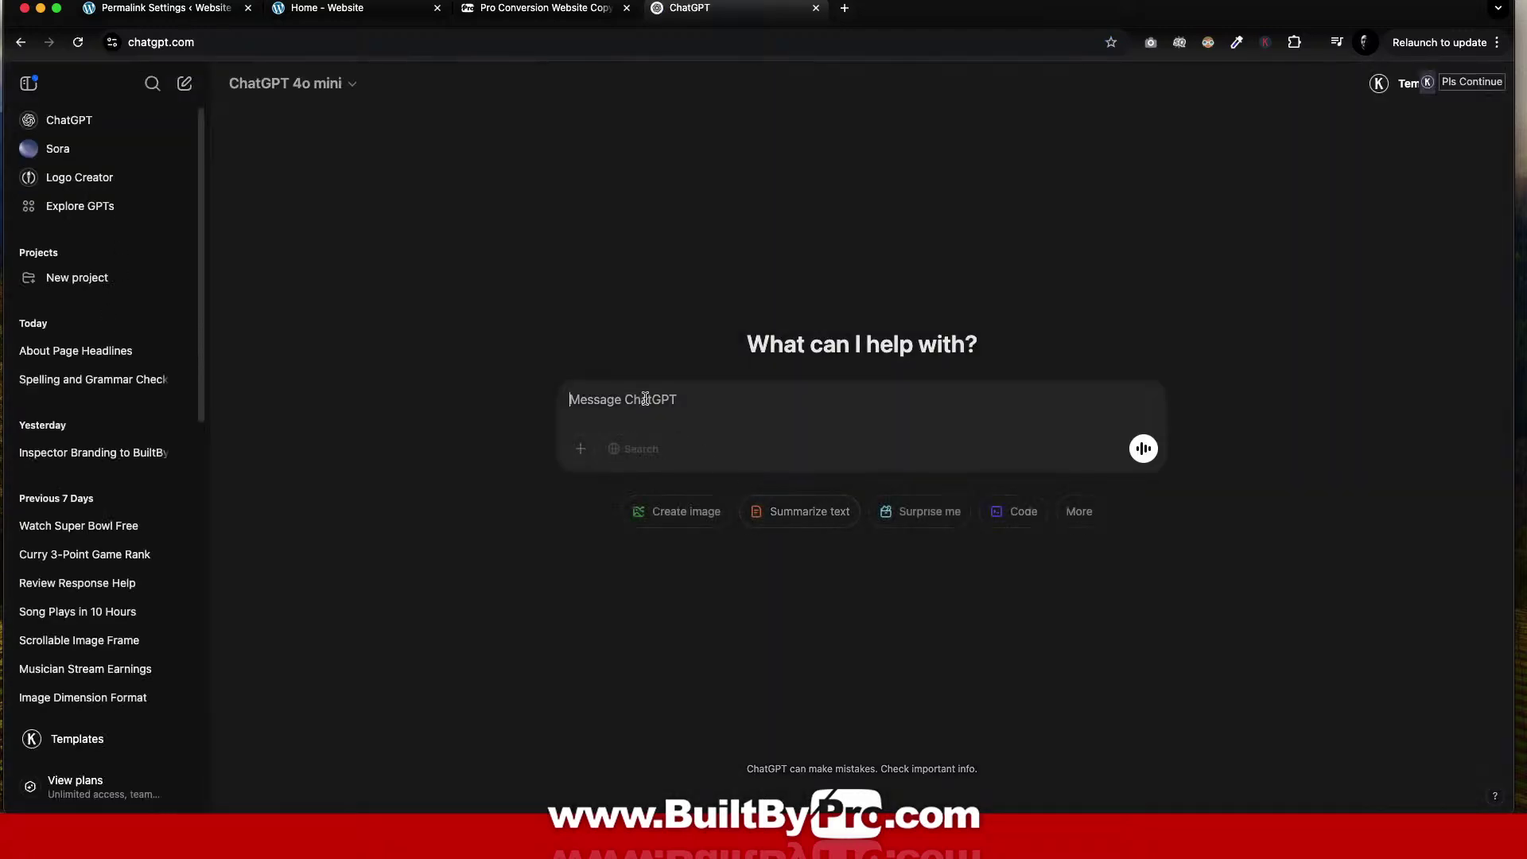
key("super+v")
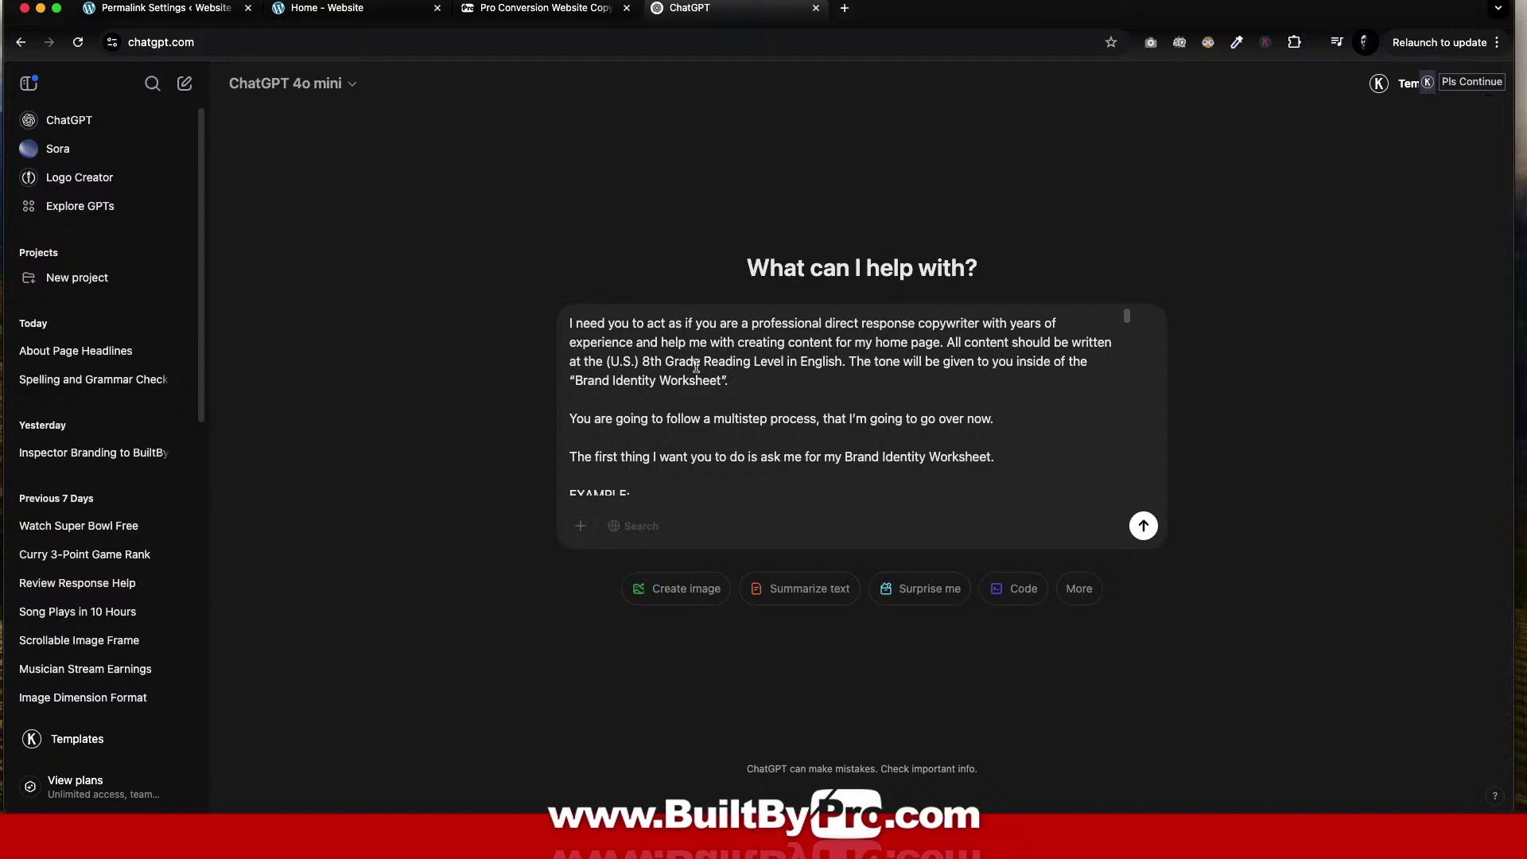
scroll(776, 382, "down", 10)
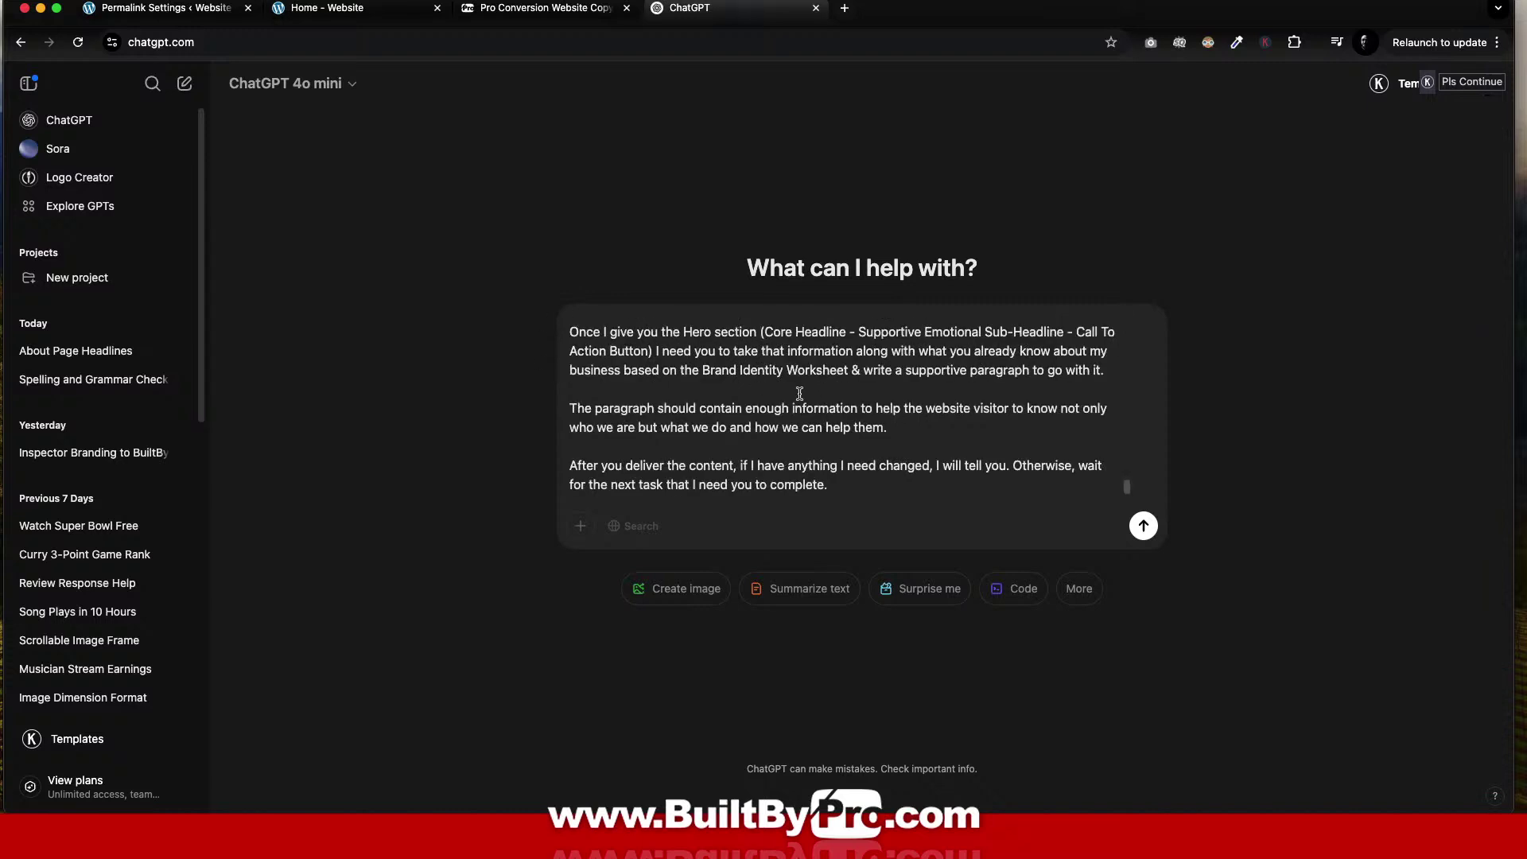
scroll(799, 392, "up", 3)
scroll(799, 392, "up", 15)
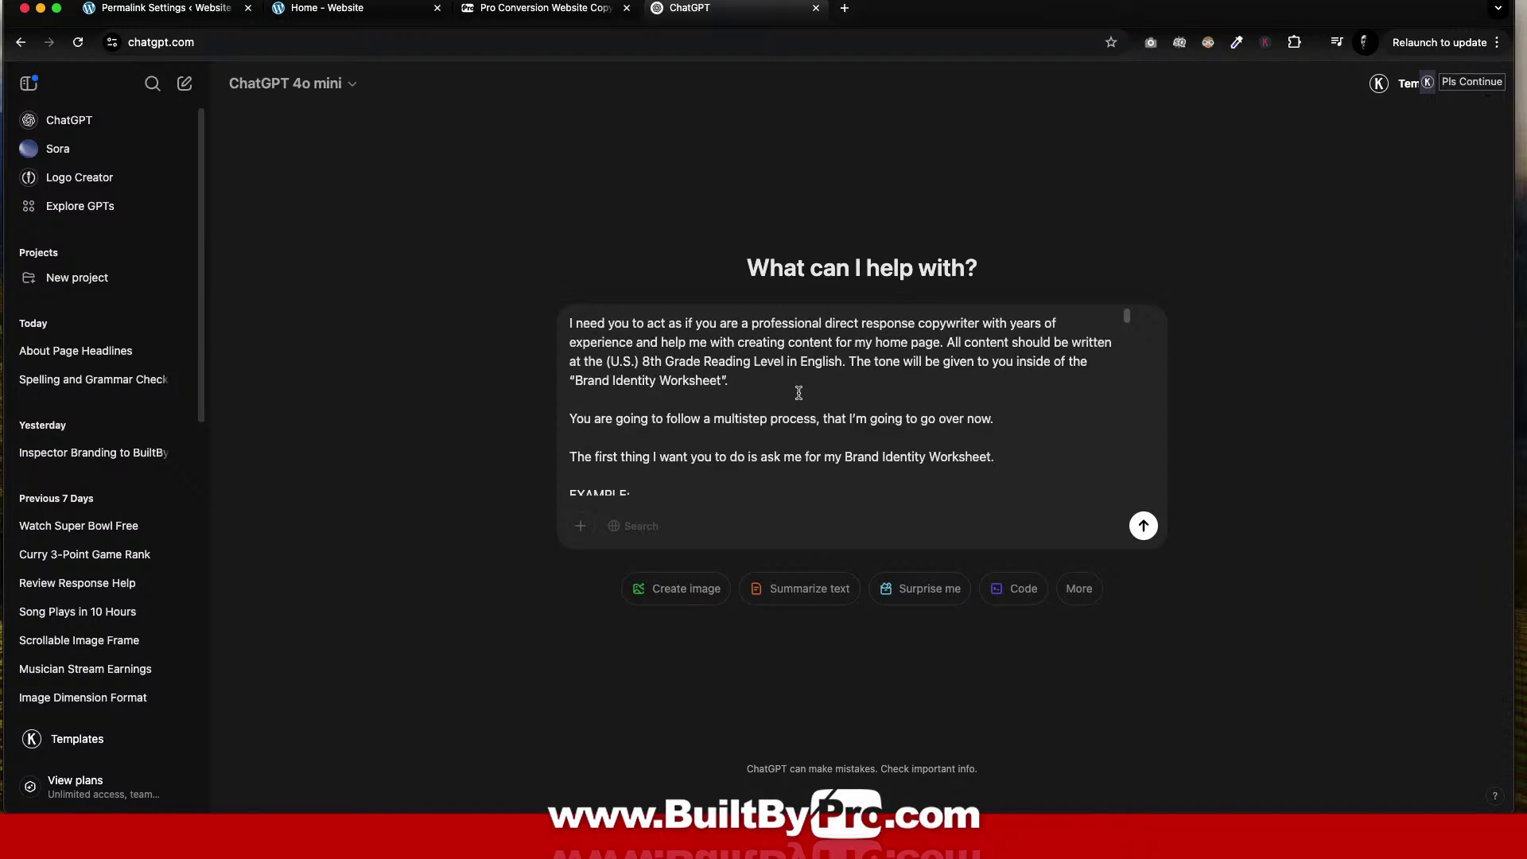
scroll(732, 357, "down", 10)
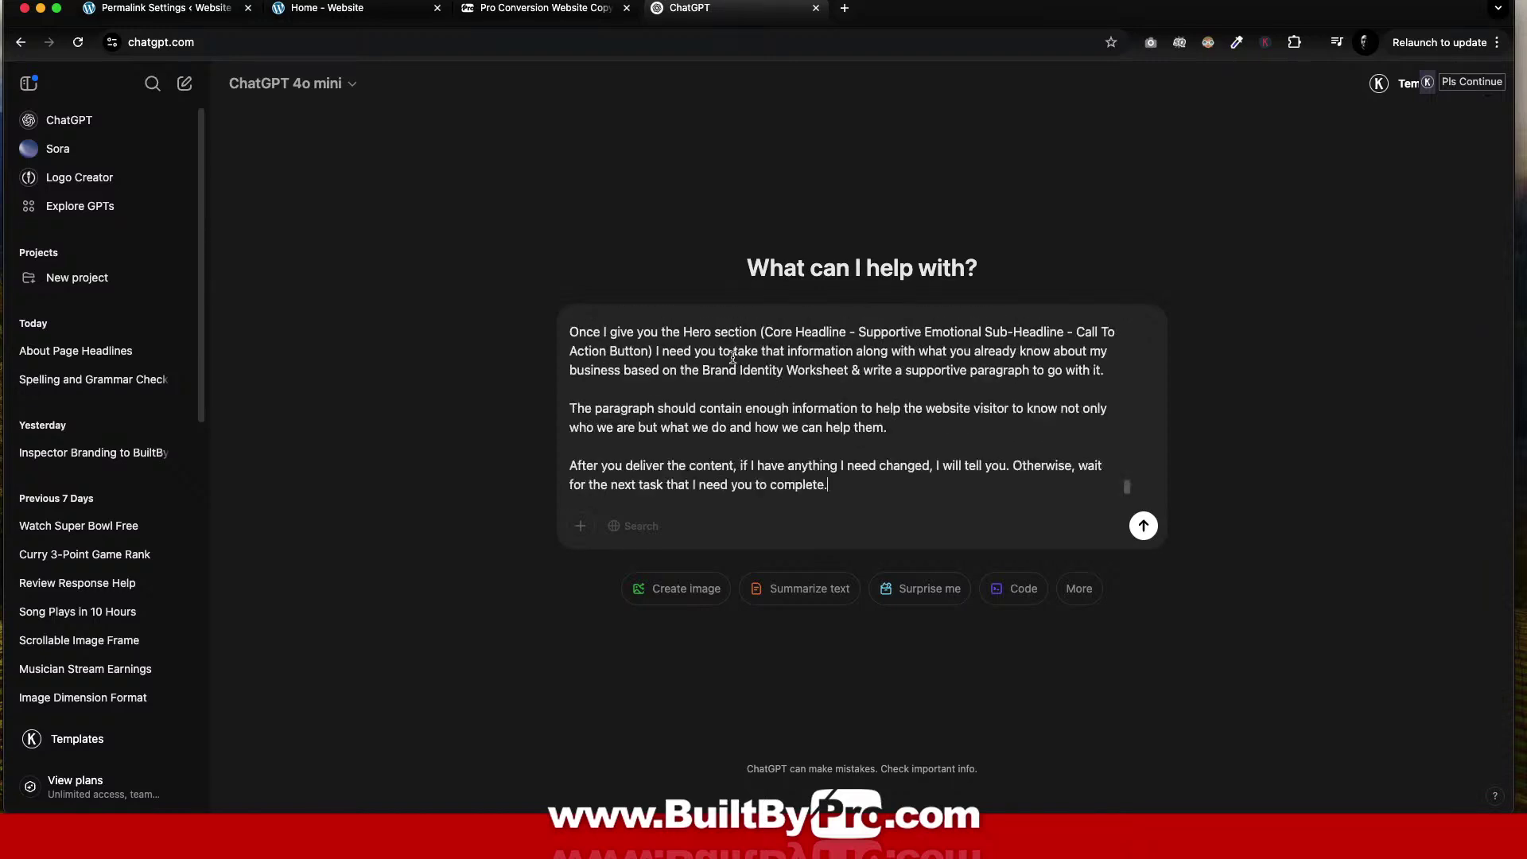
scroll(735, 362, "up", 3)
scroll(734, 362, "up", 15)
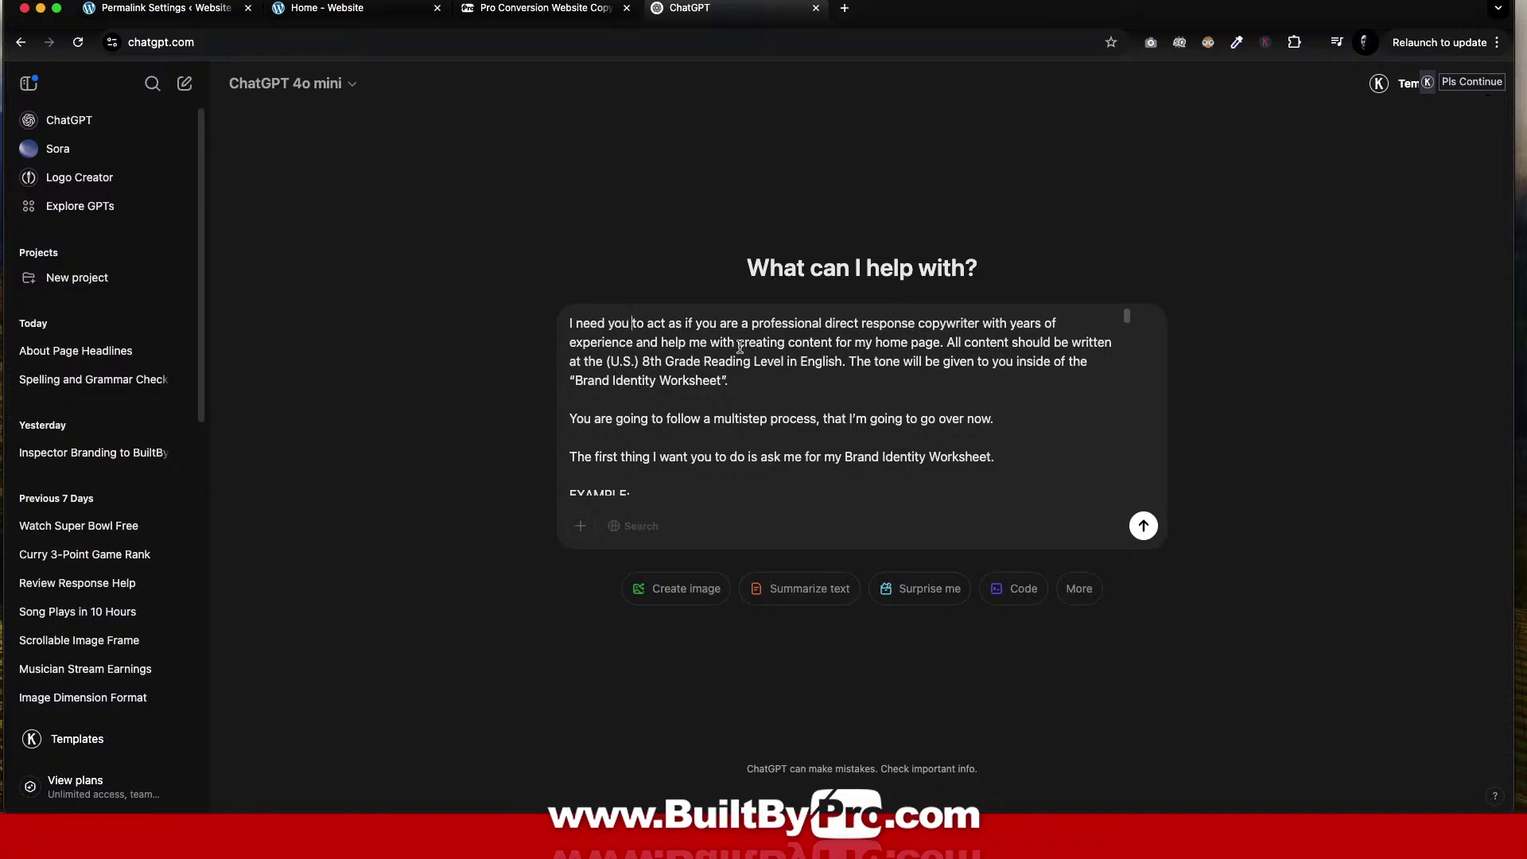
key("Left")
key("Left")
Send the copywriting prompt and read ChatGPT's reply requesting the Brand Identity Worksheet.
key("Return")
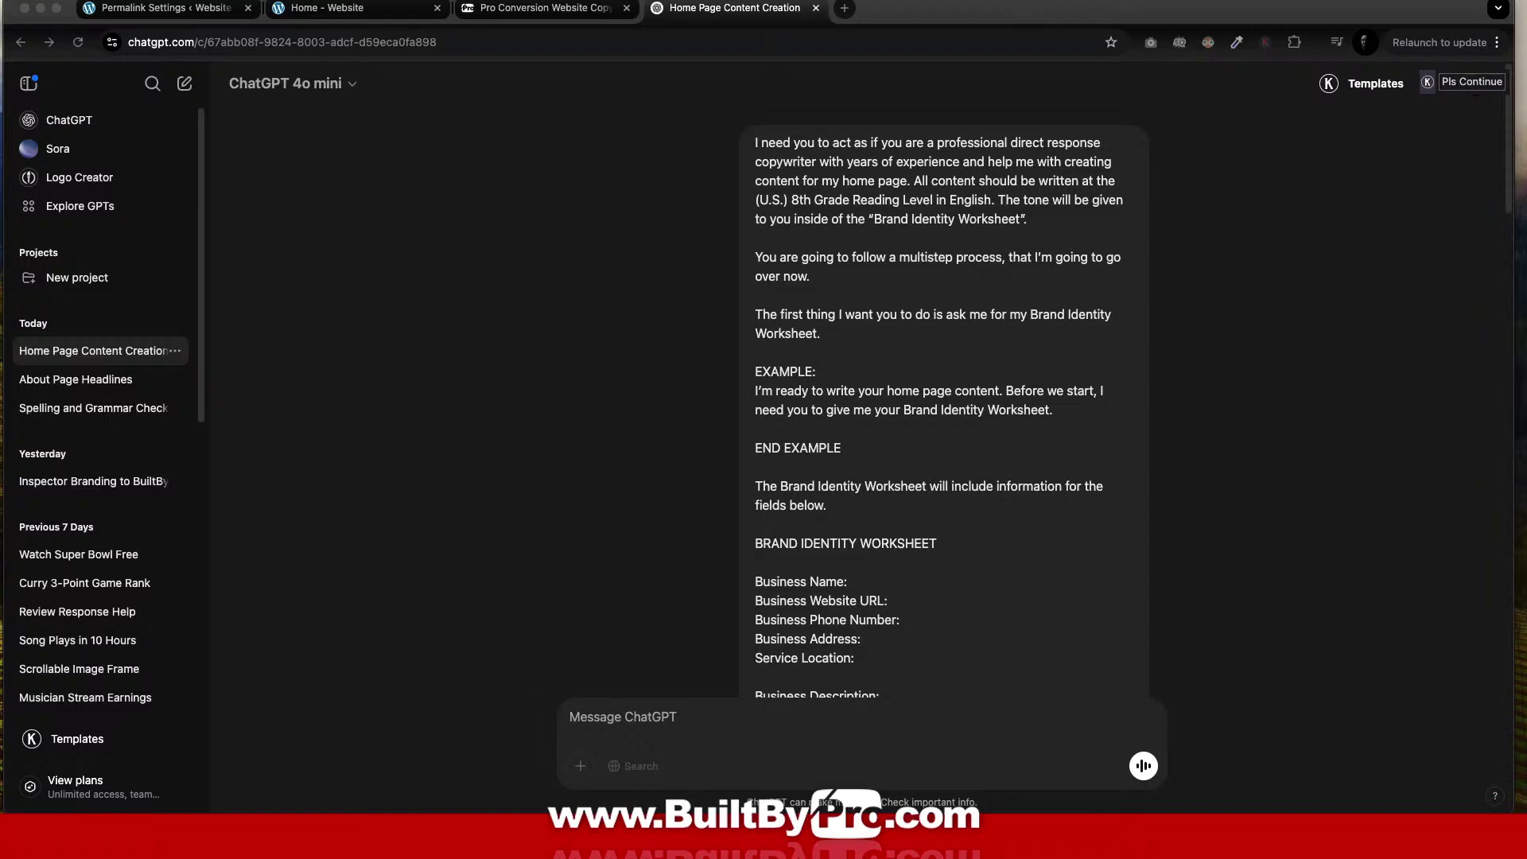
scroll(1070, 286, "down", 20)
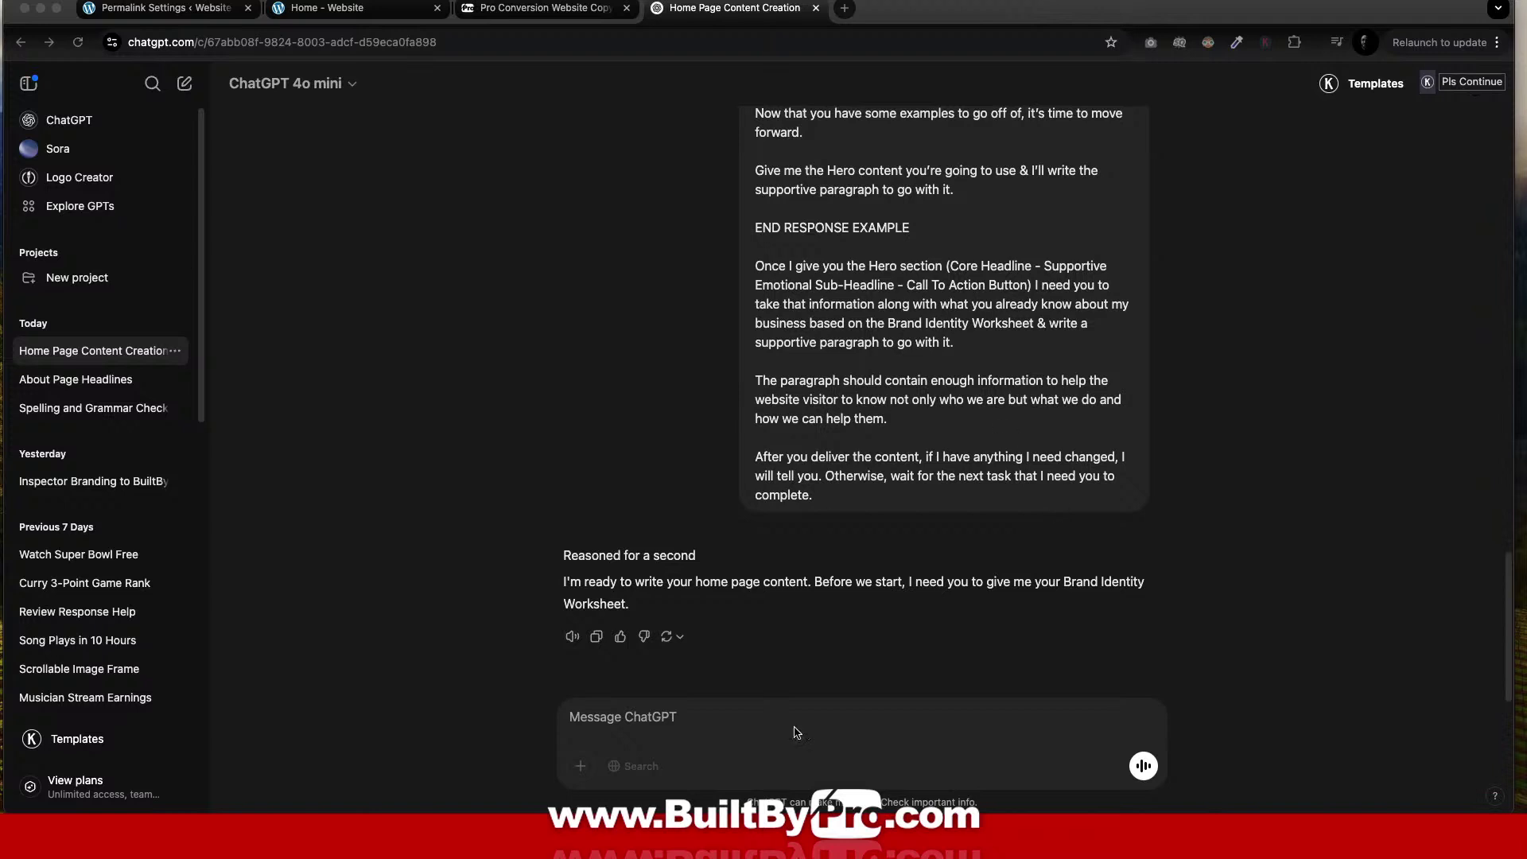
mouse_move(716, 795)
Add a new page titled '! BRAND FILES DO NOT PUBLISH' and save it as a draft.
left_click(534, 9)
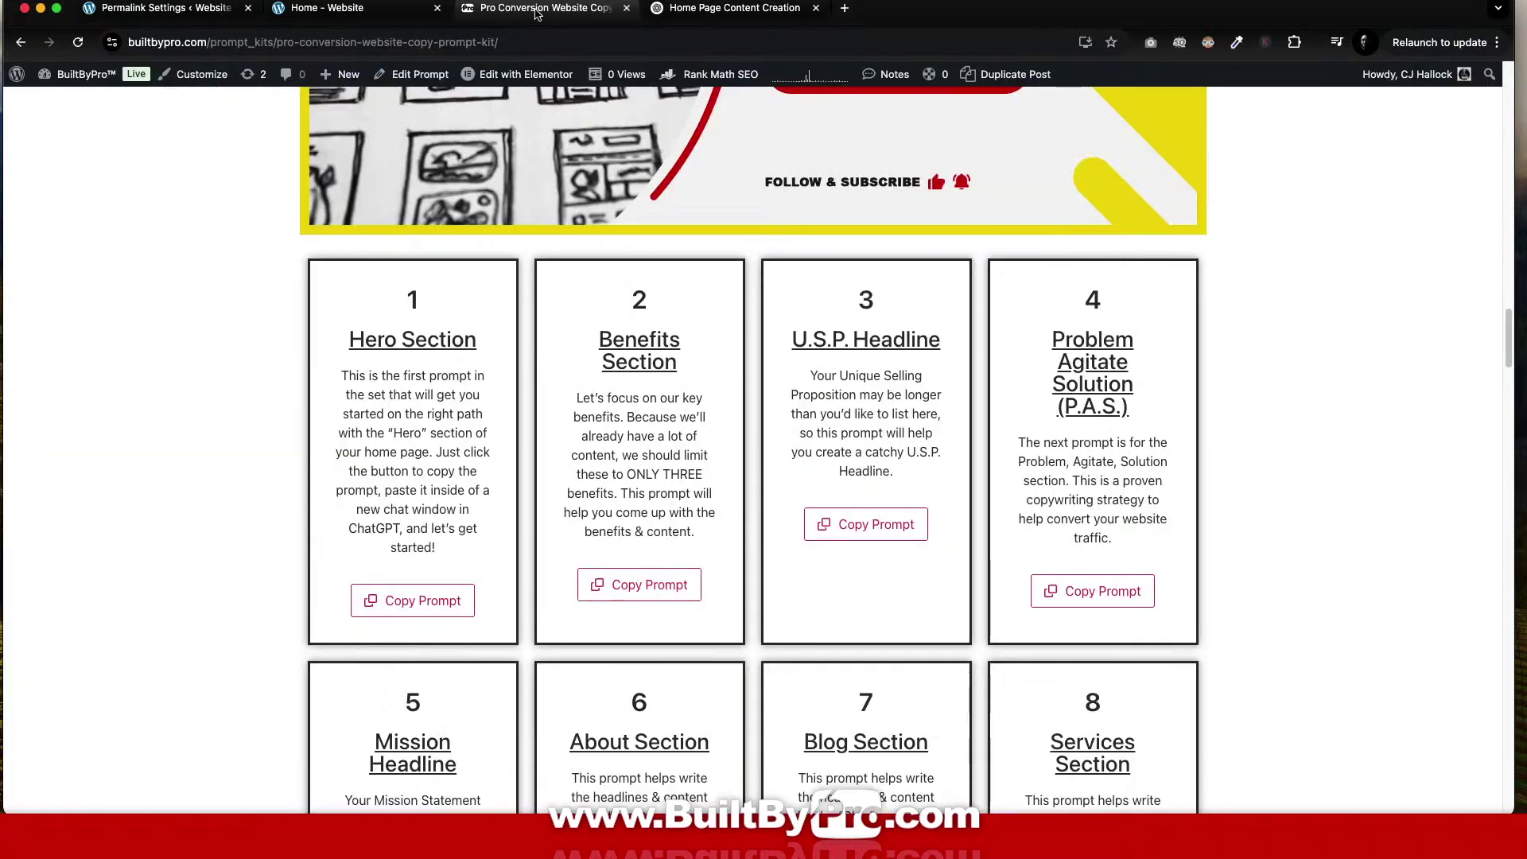
left_click(386, 15)
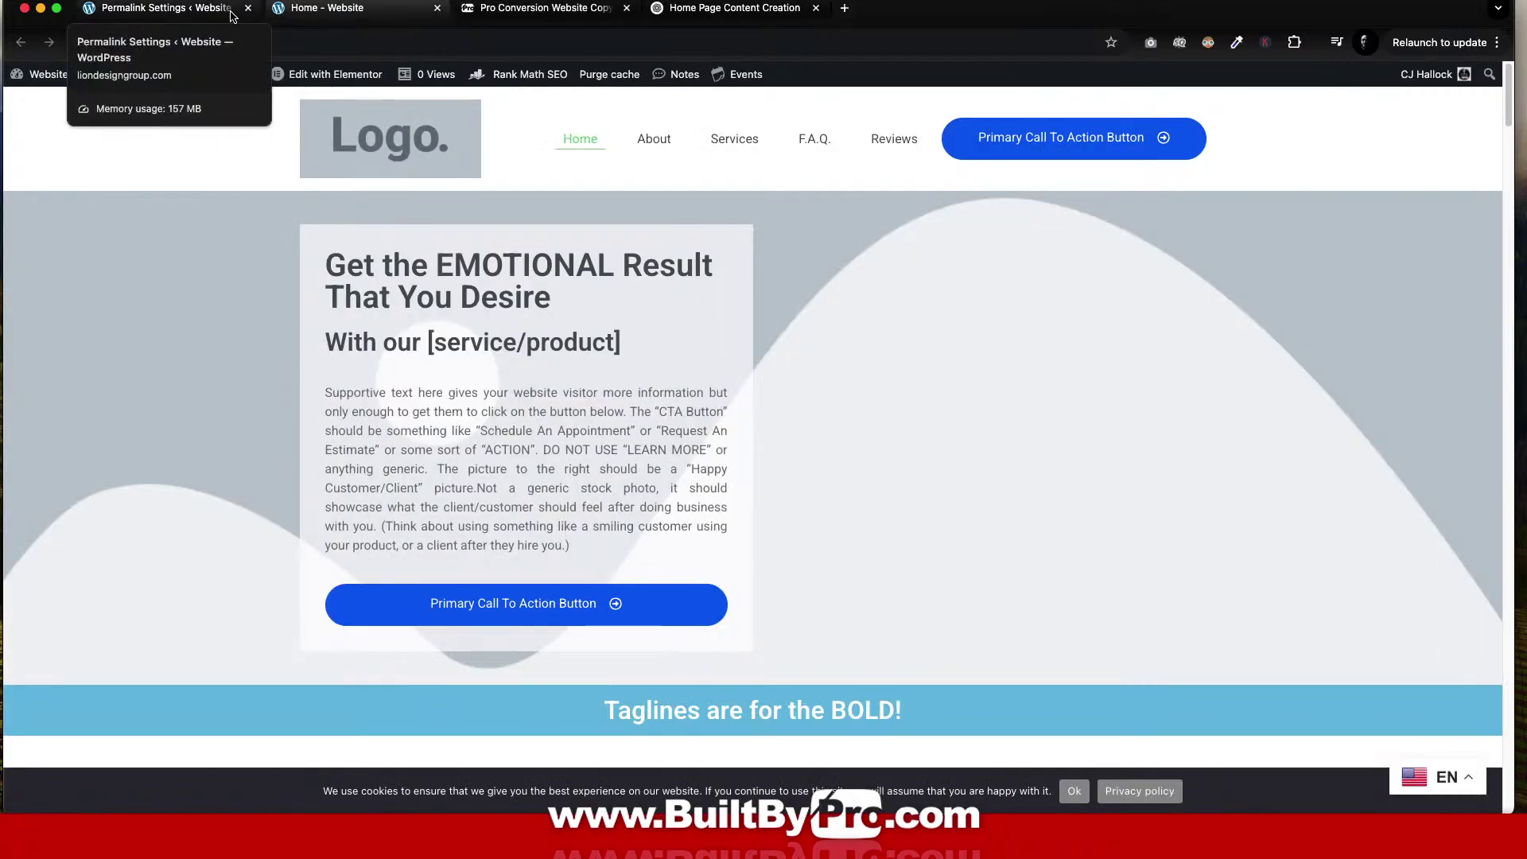
left_click(231, 16)
mouse_move(52, 186)
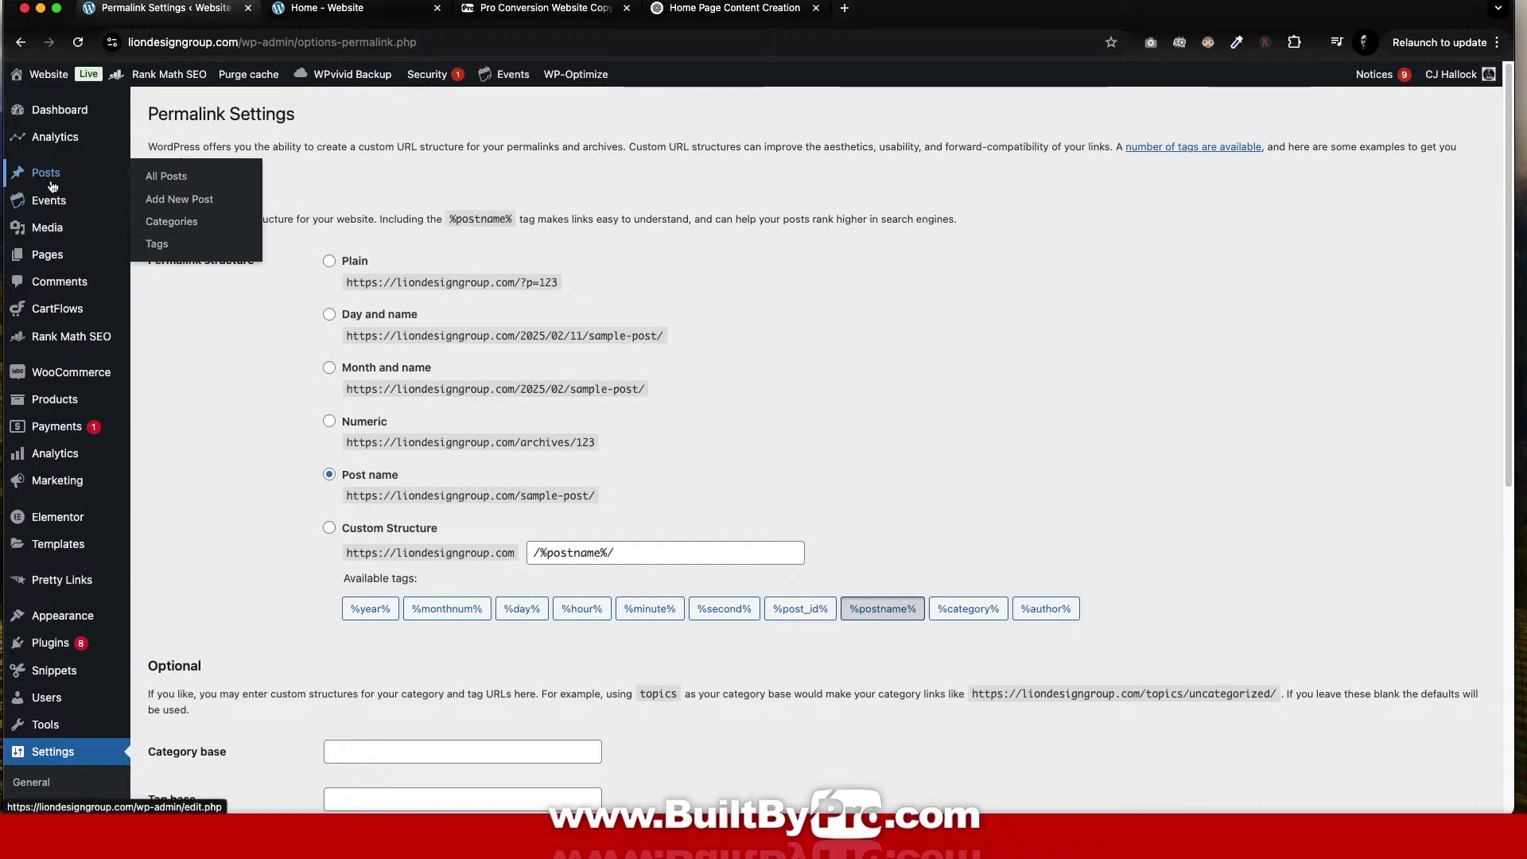
mouse_move(53, 259)
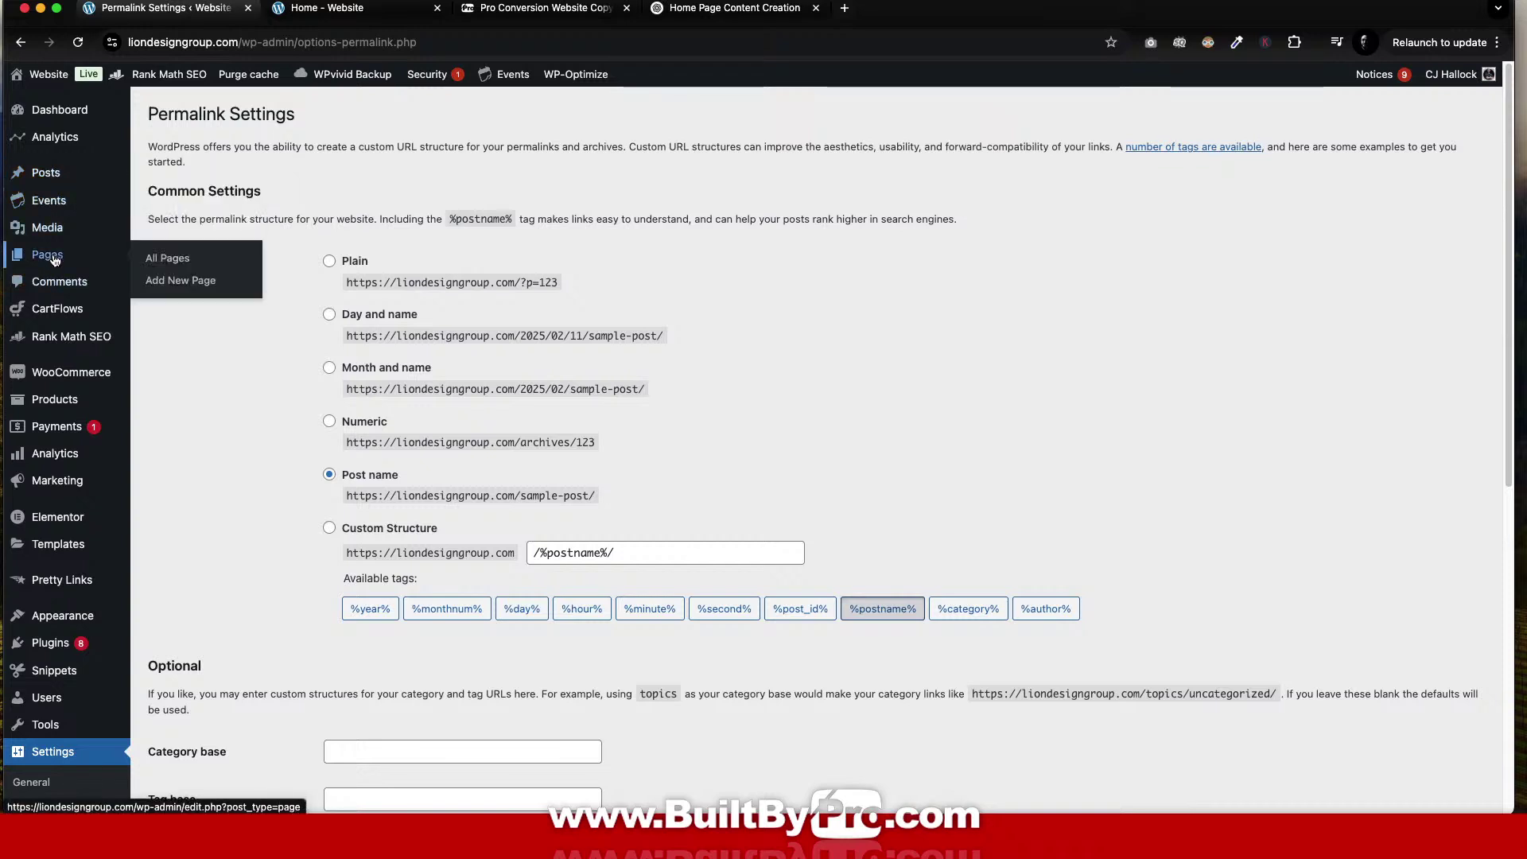
left_click(183, 285)
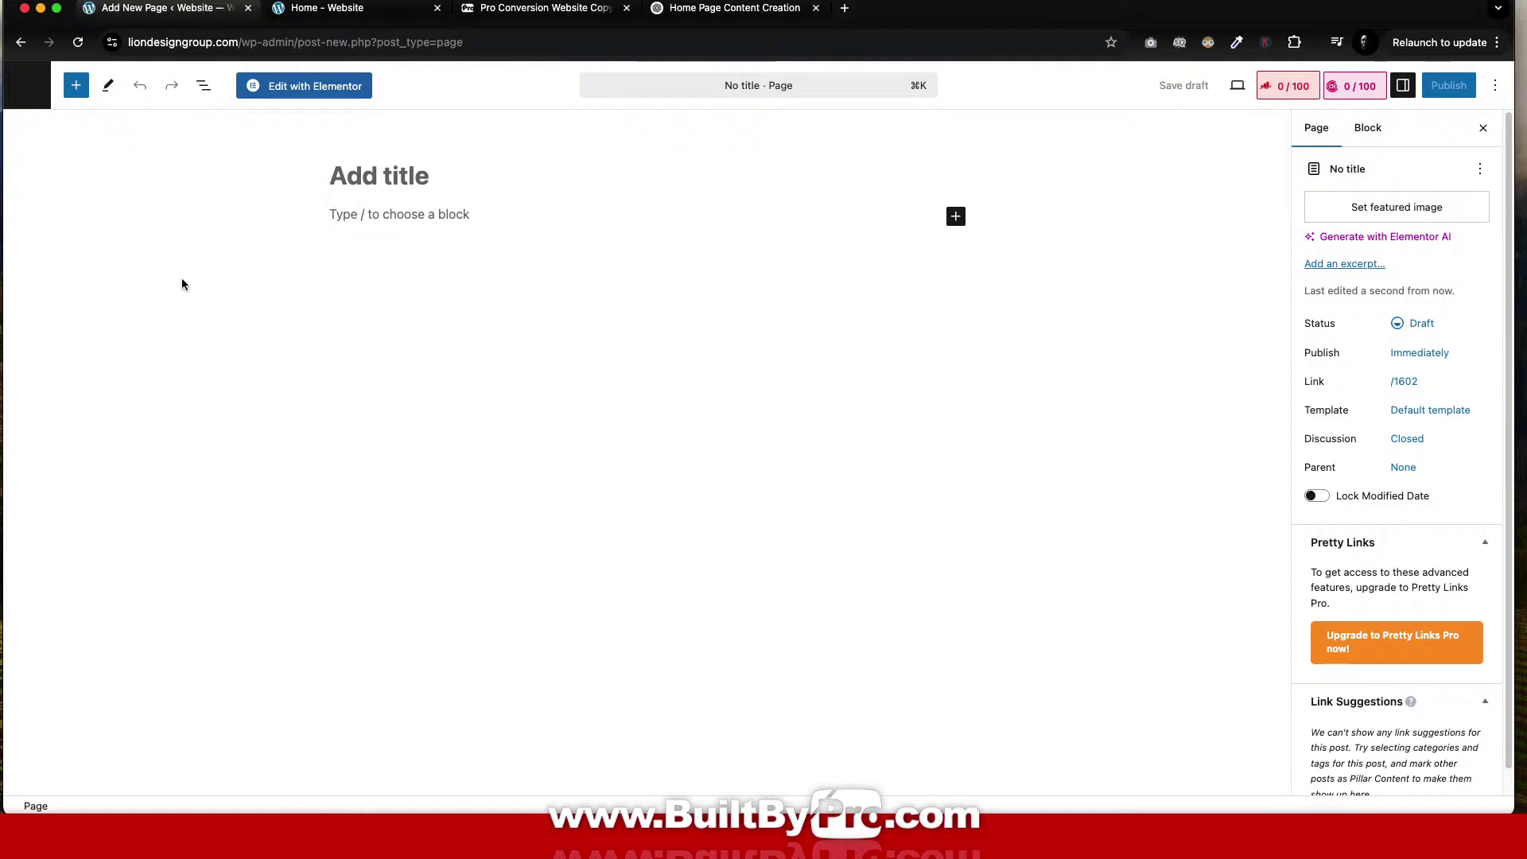
type("!")
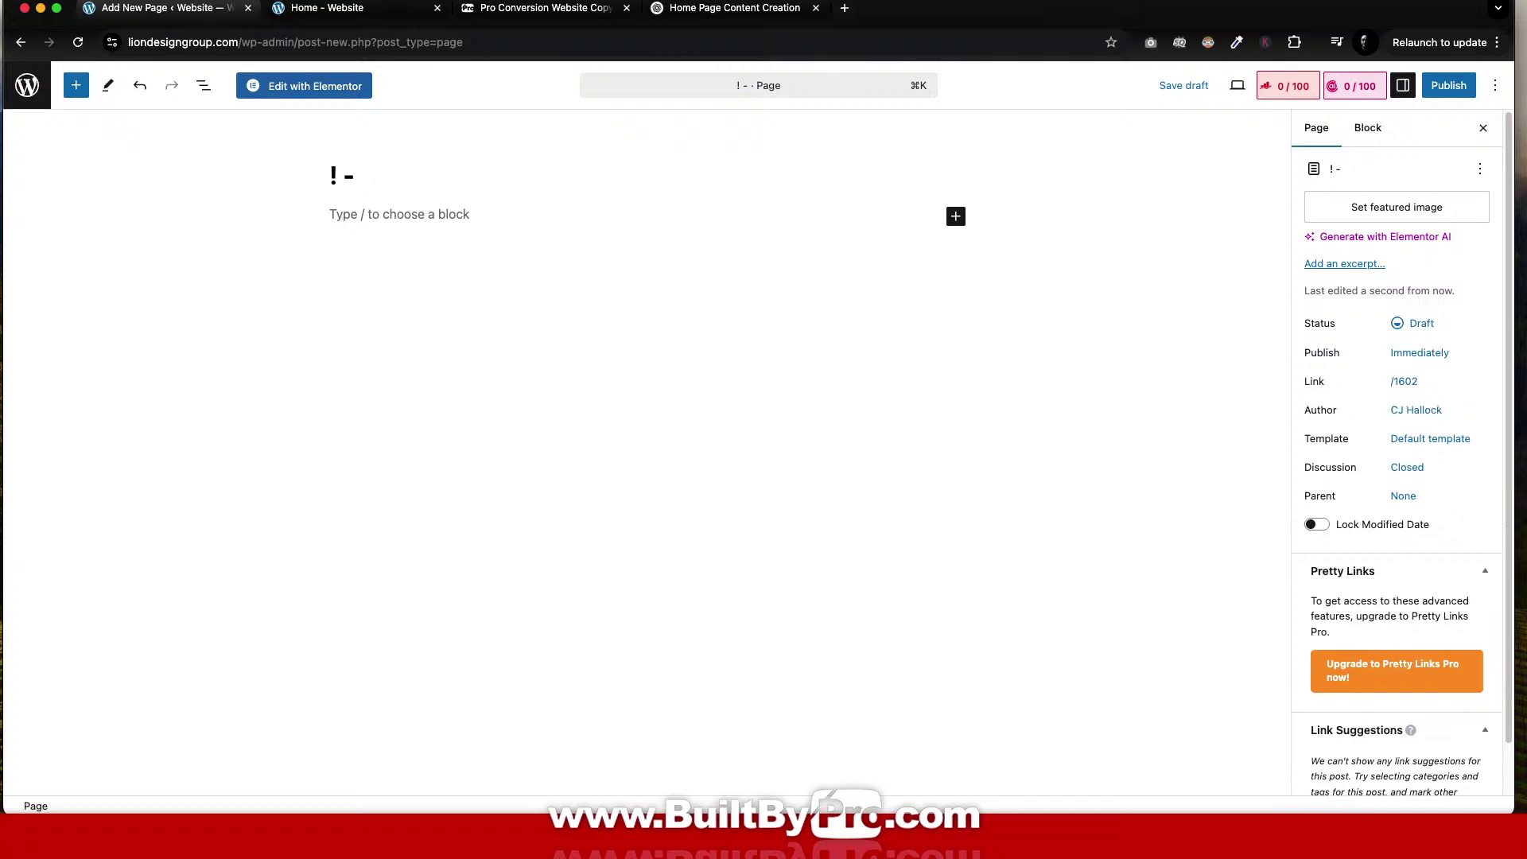
type(" B")
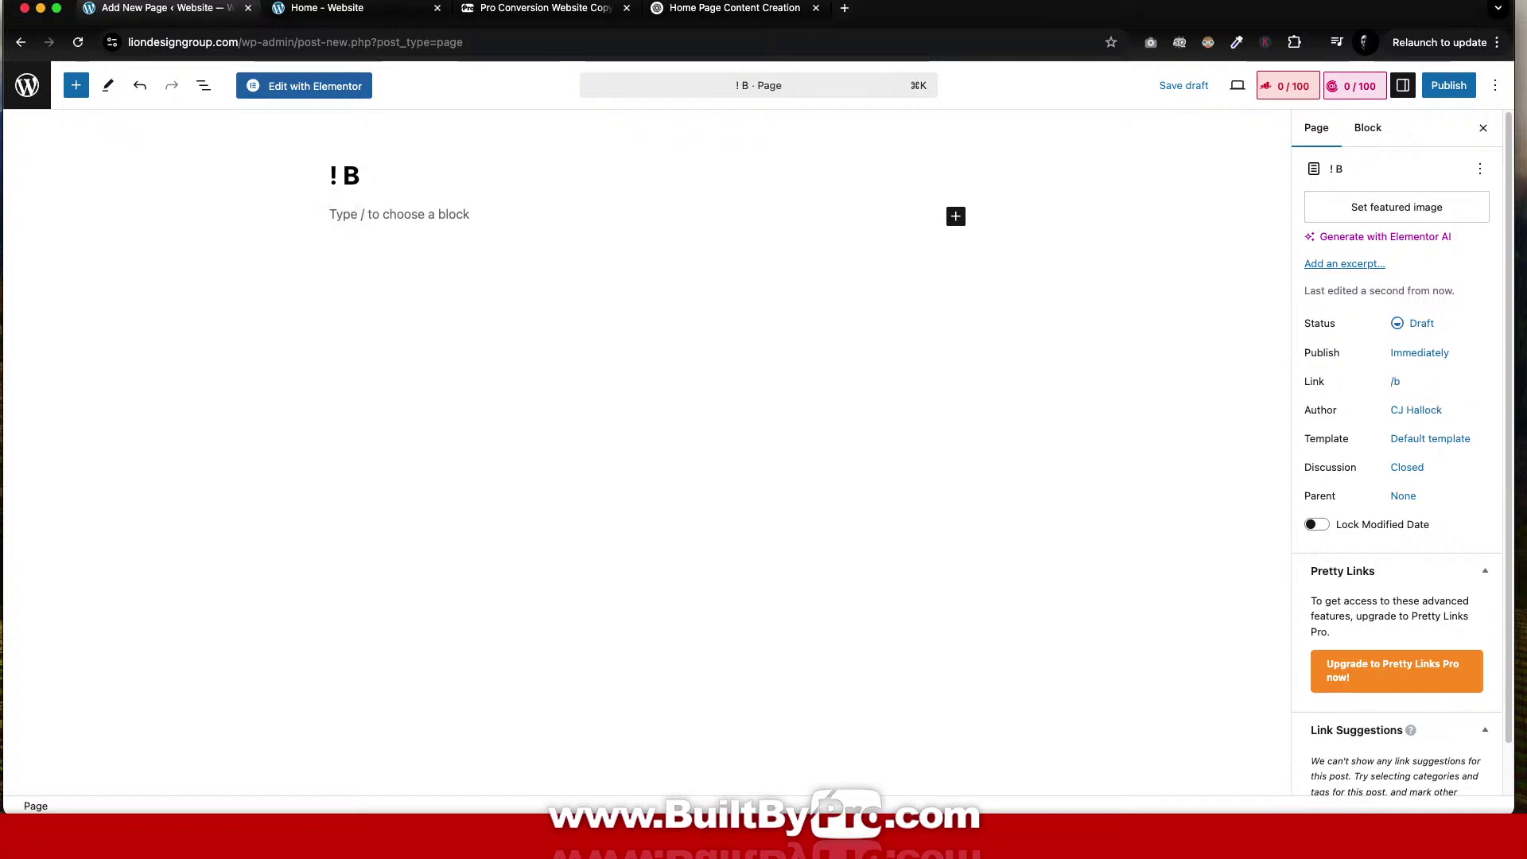
type("RAND FILE")
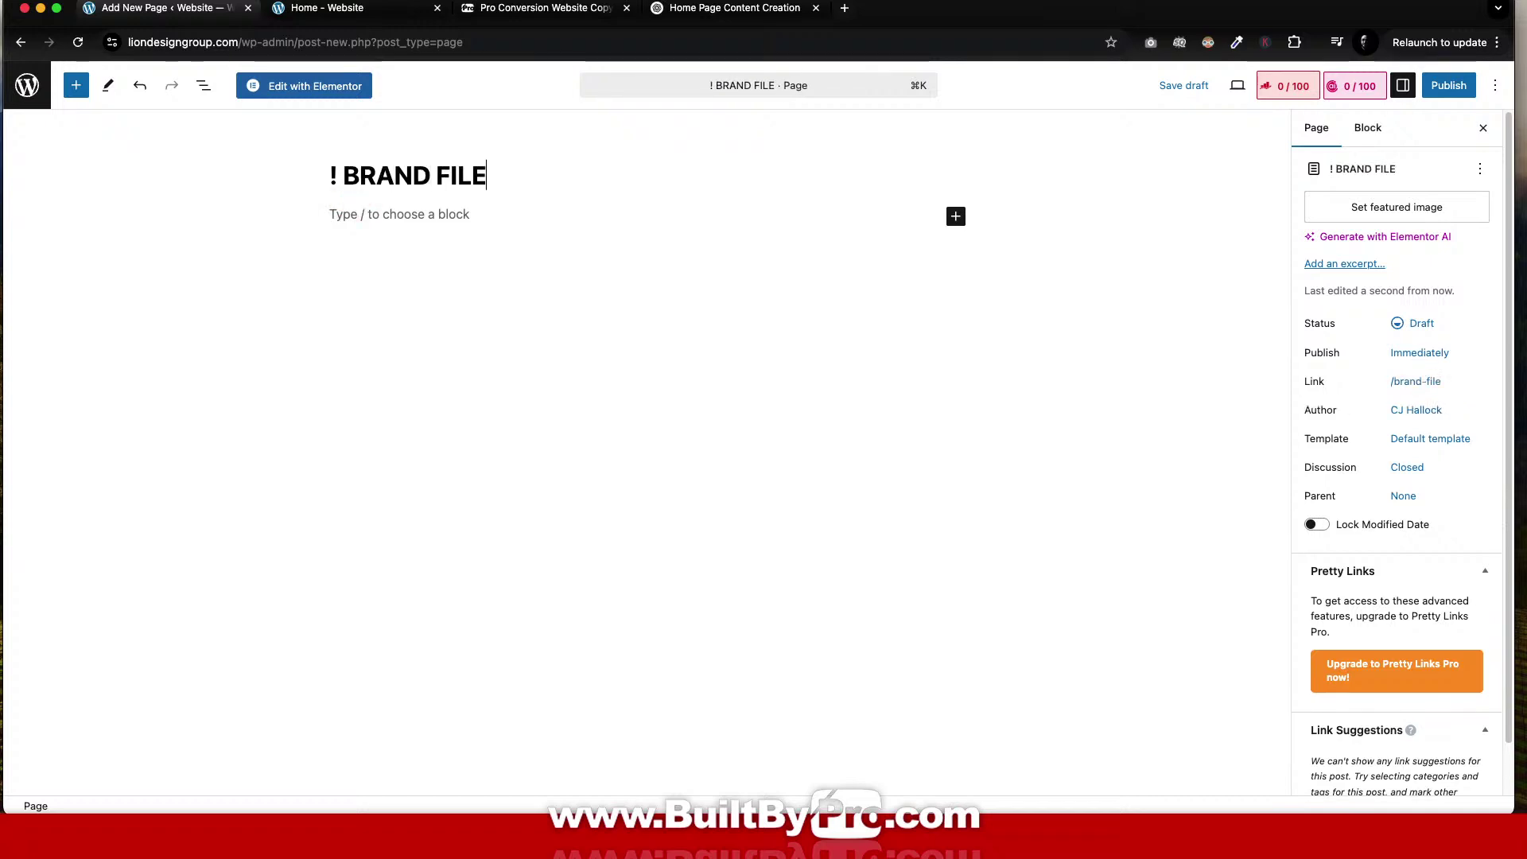
type("S DO NOT ")
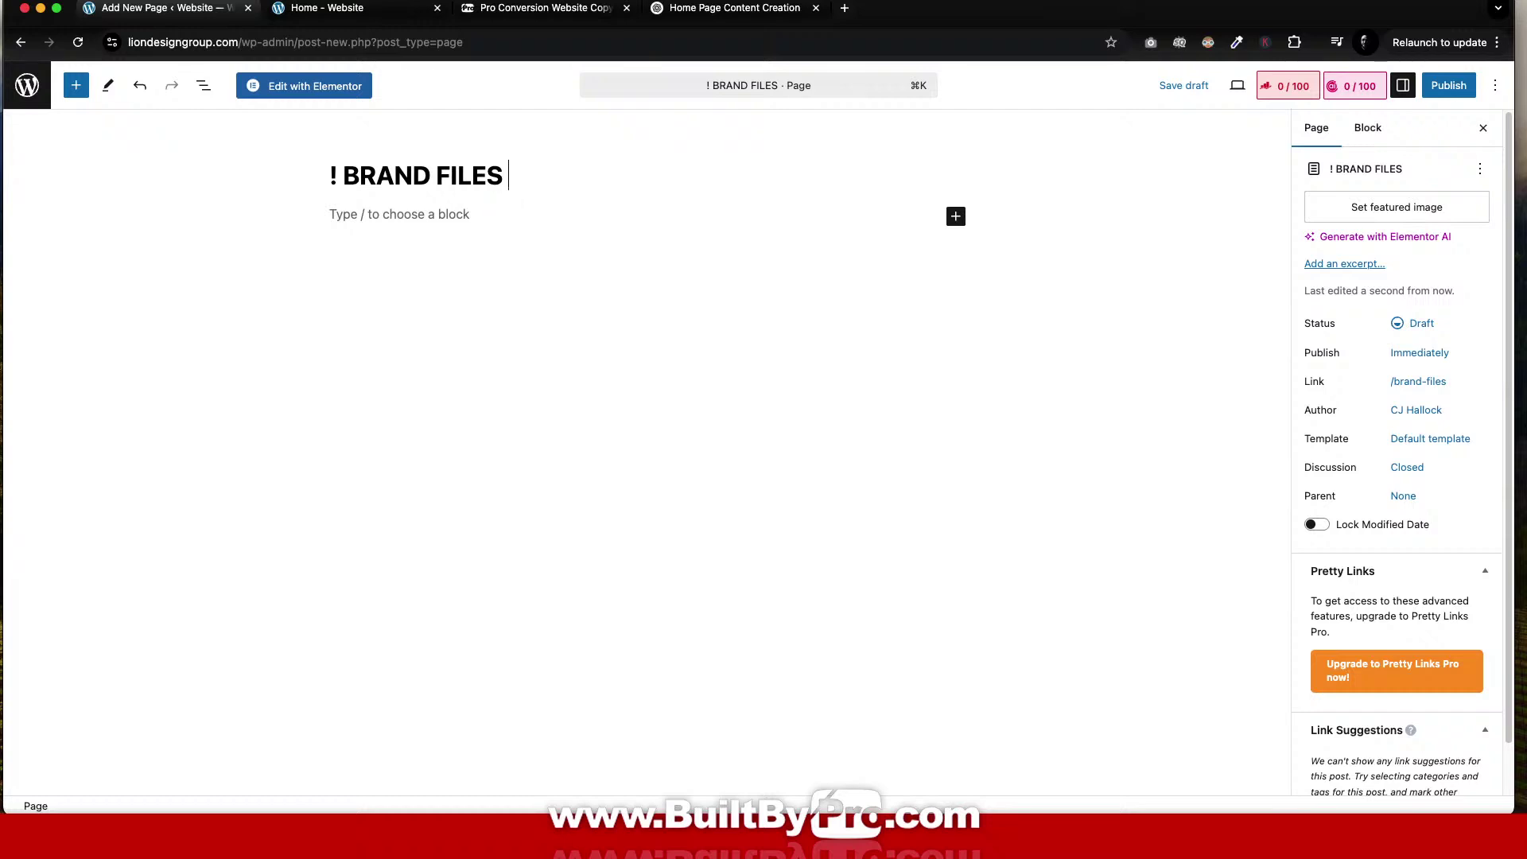
type("PUBLISH")
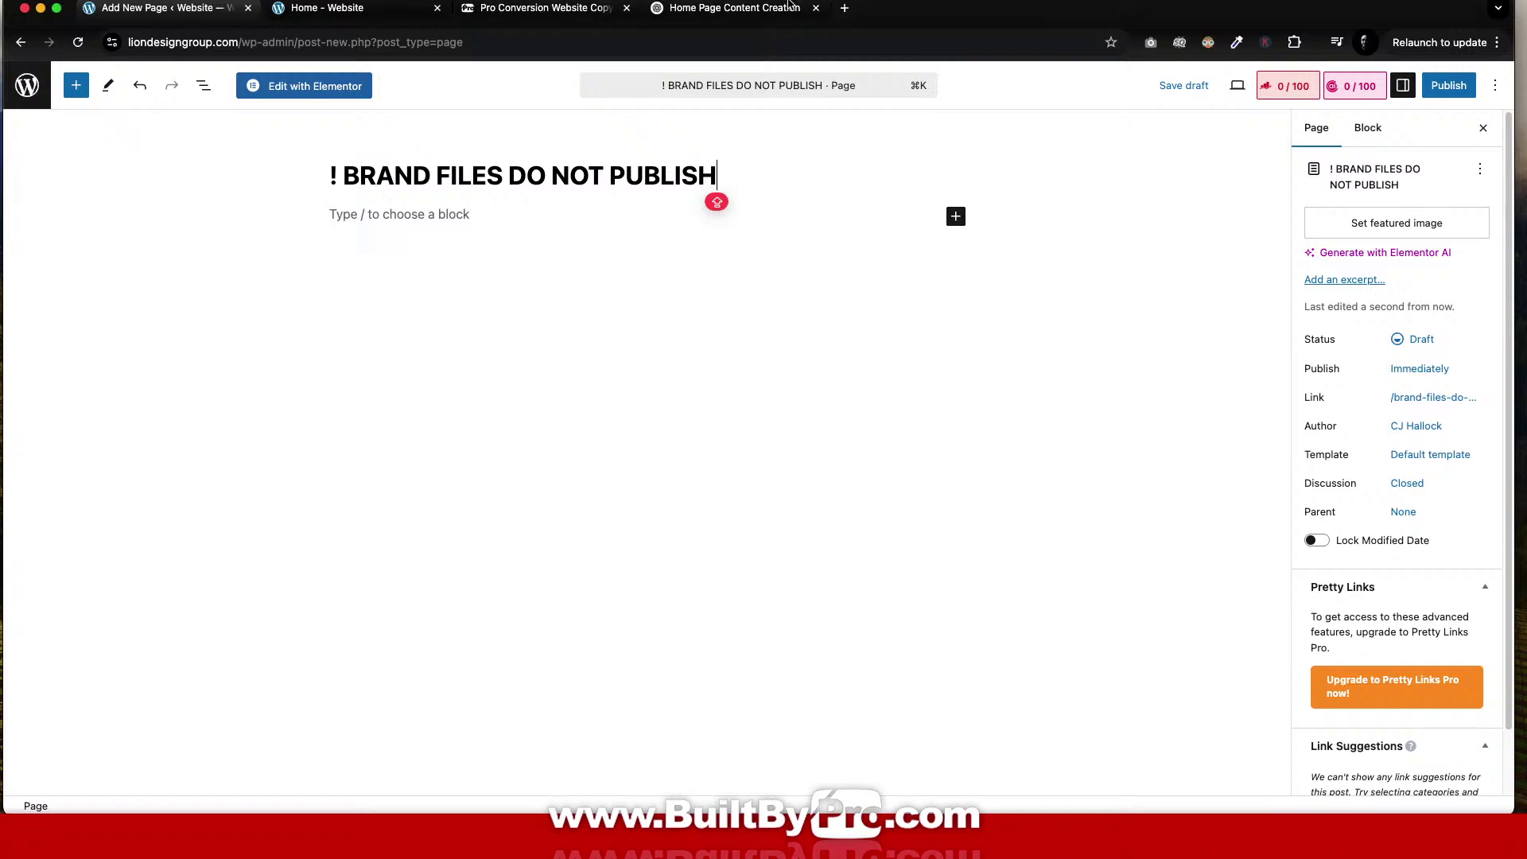
left_click(1191, 90)
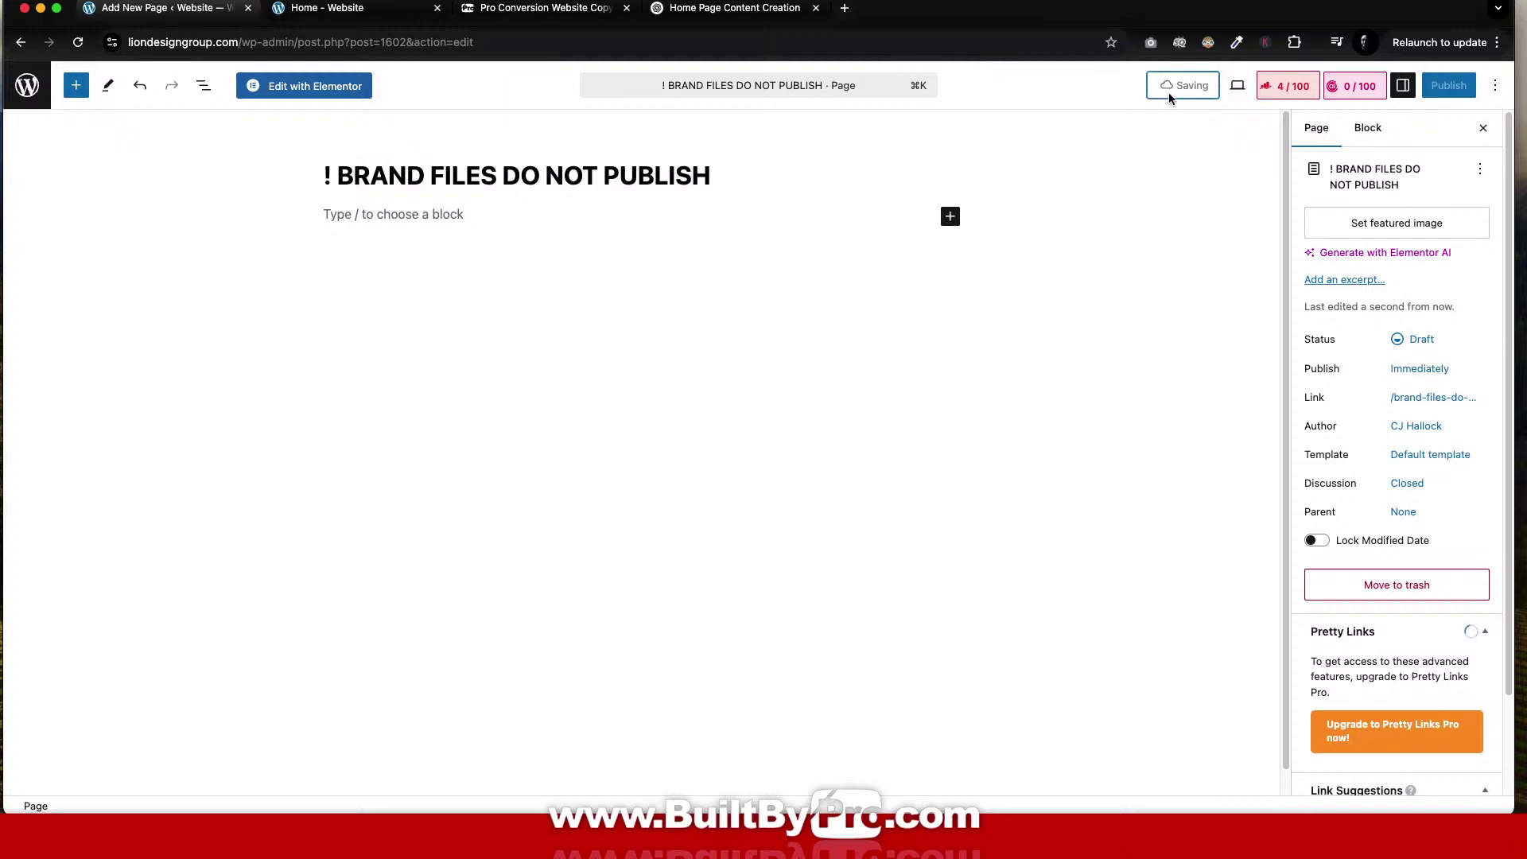
Open the draft in Elementor, dismiss notifications, and insert a single-column flexbox container.
left_click(314, 86)
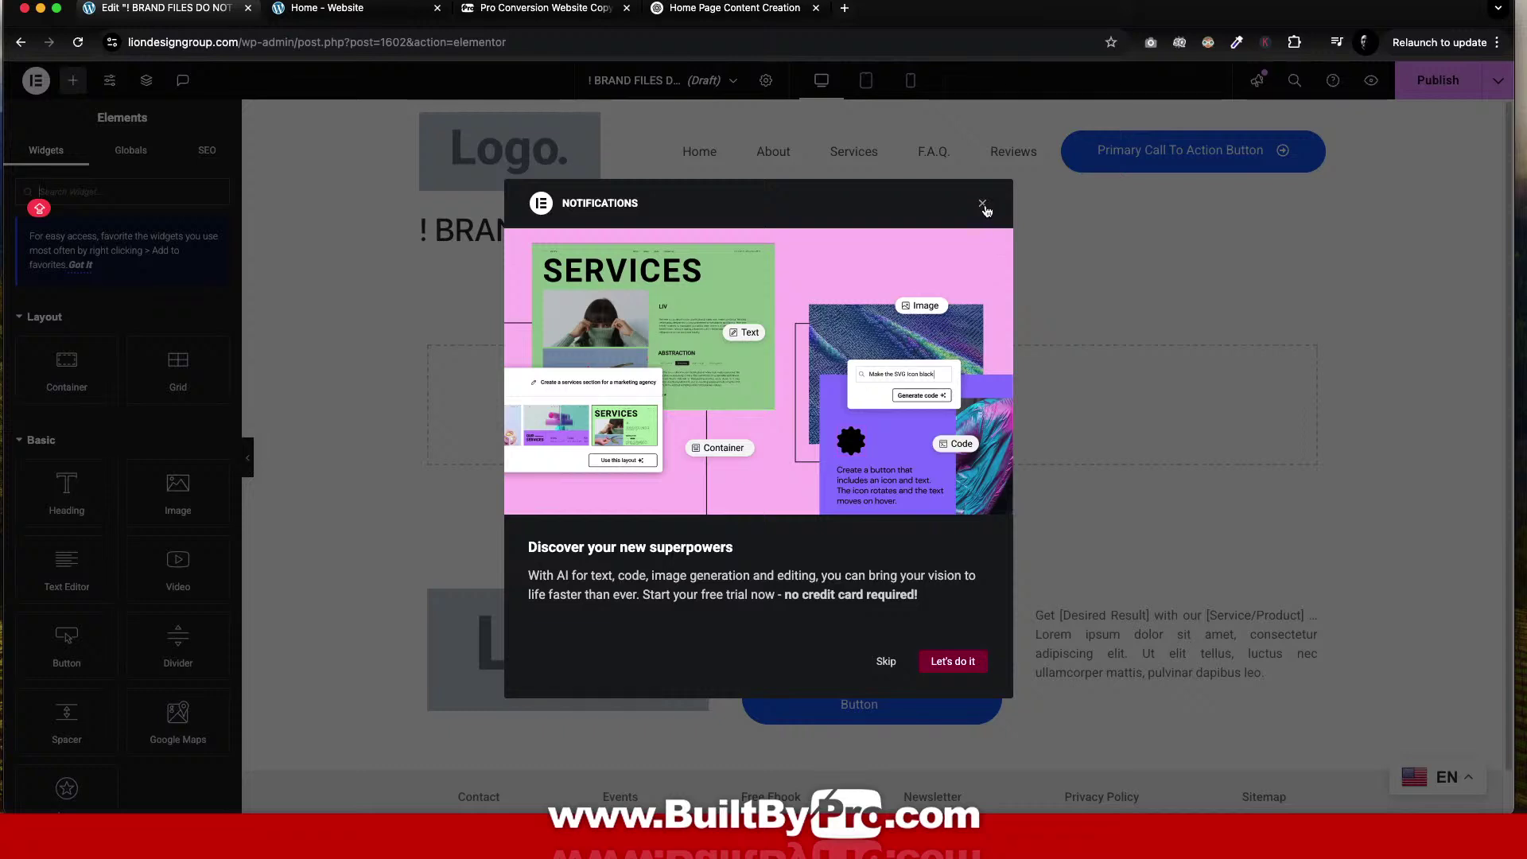
left_click(982, 203)
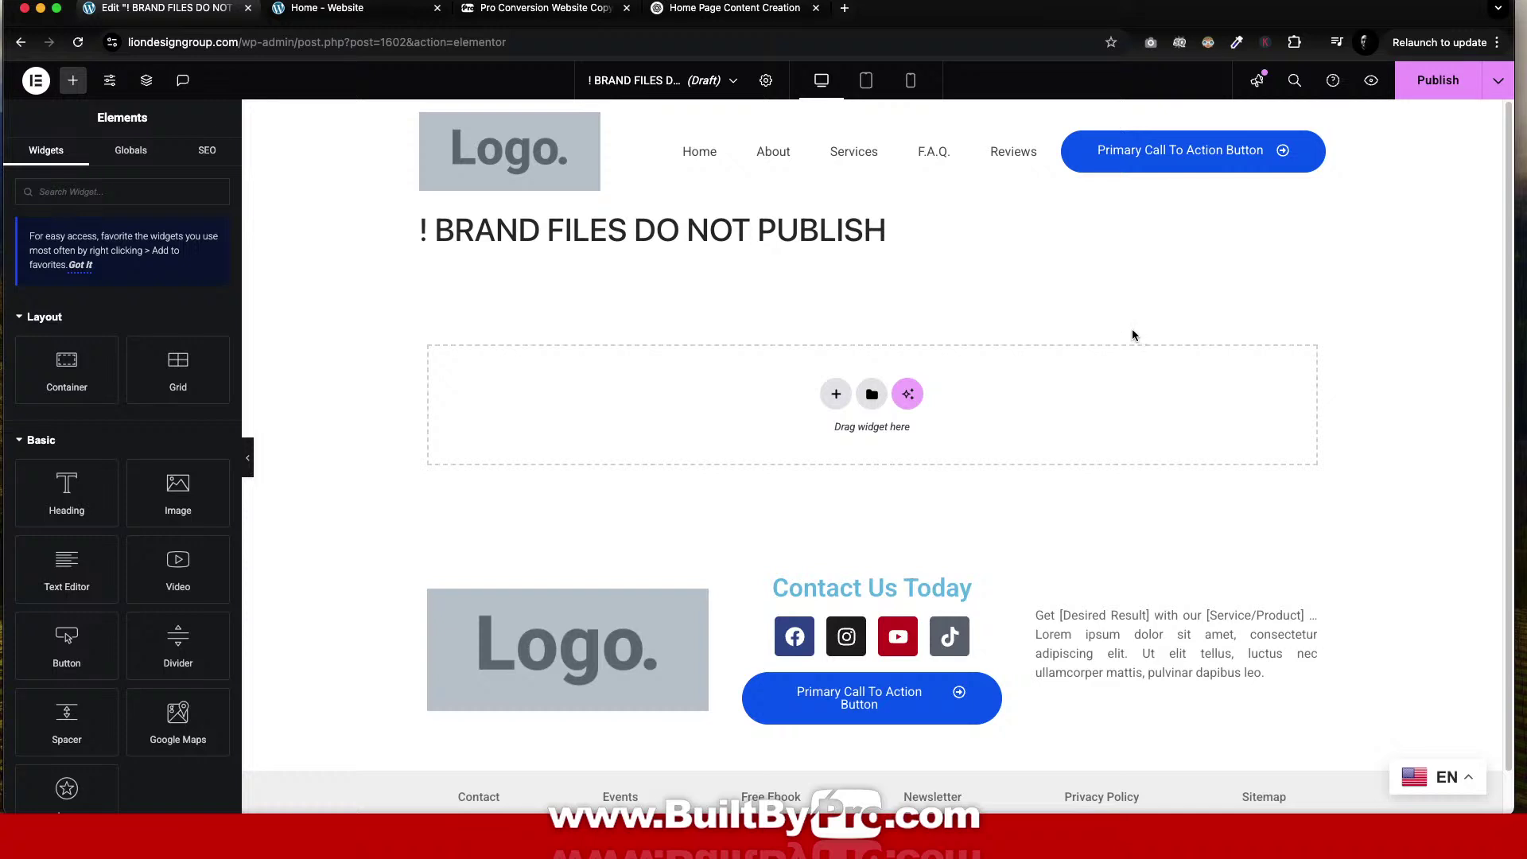
left_click(836, 393)
left_click(821, 442)
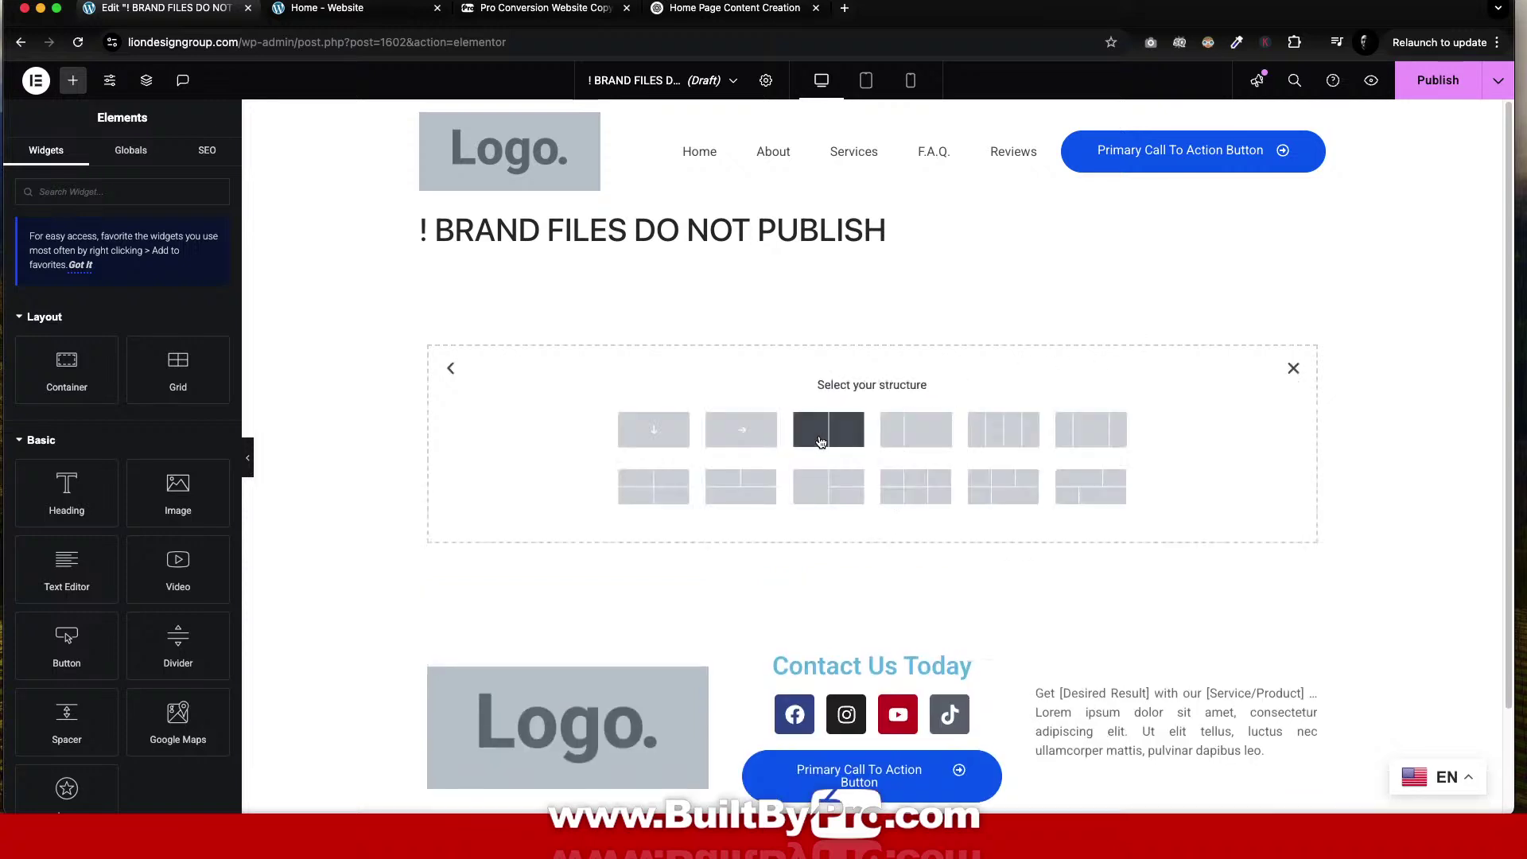
left_click(654, 434)
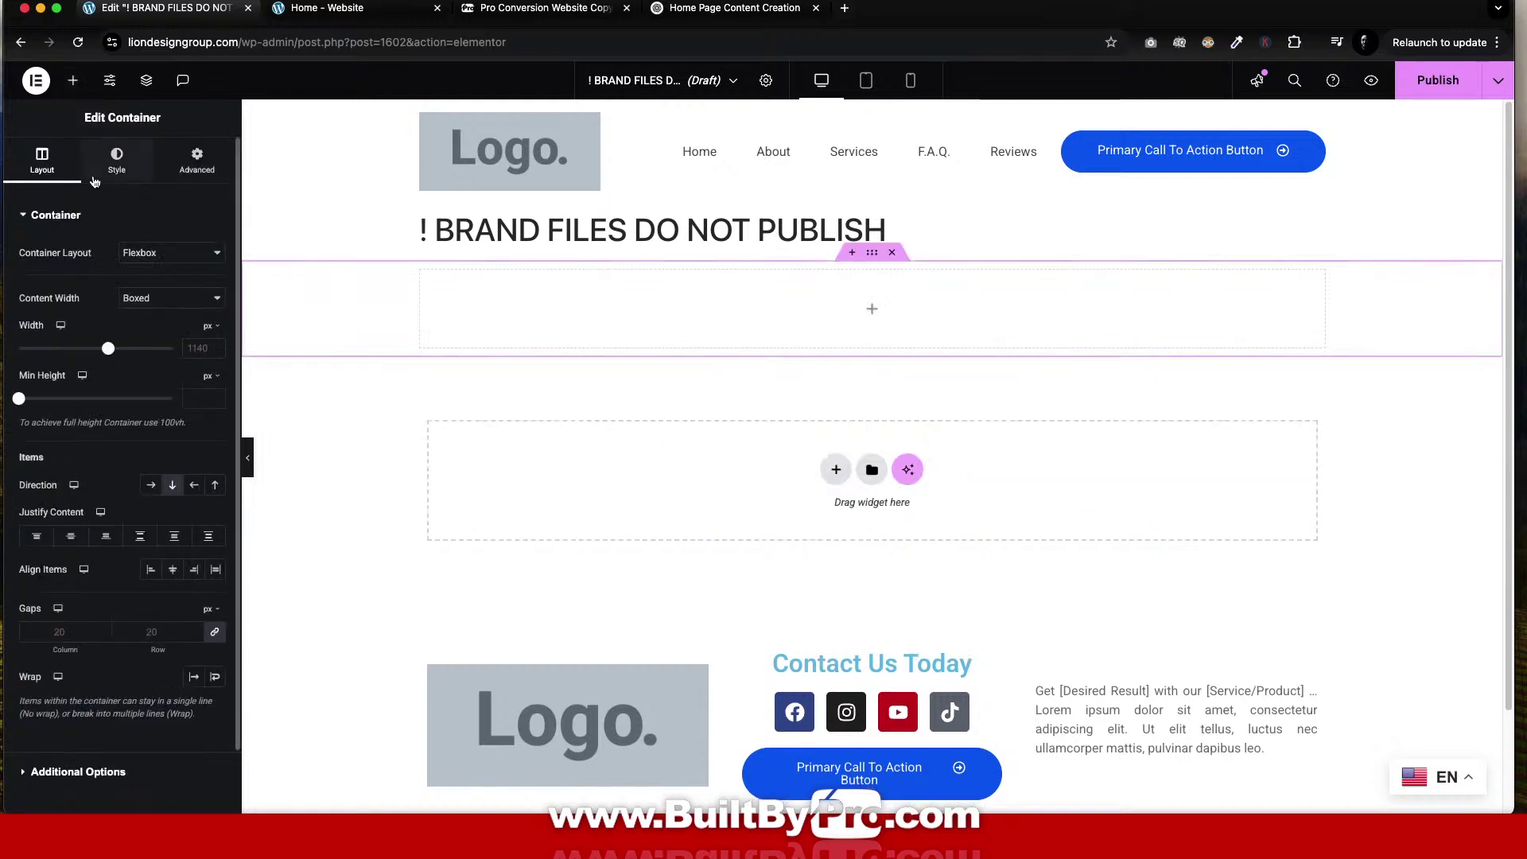
Search the Elementor widget library for 'copy' and browse the widget list.
left_click(73, 81)
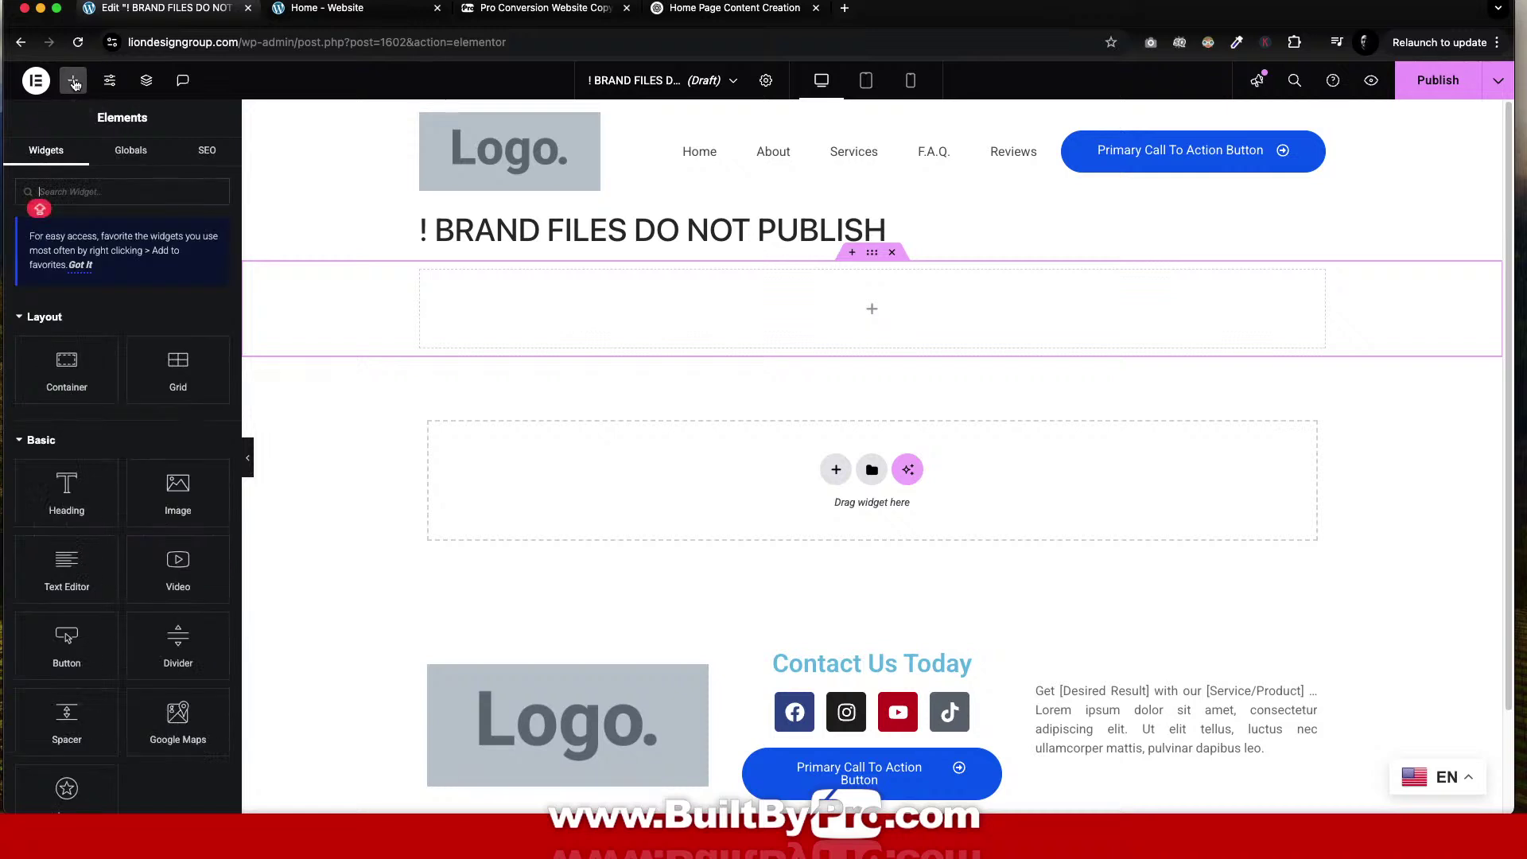
left_click(108, 178)
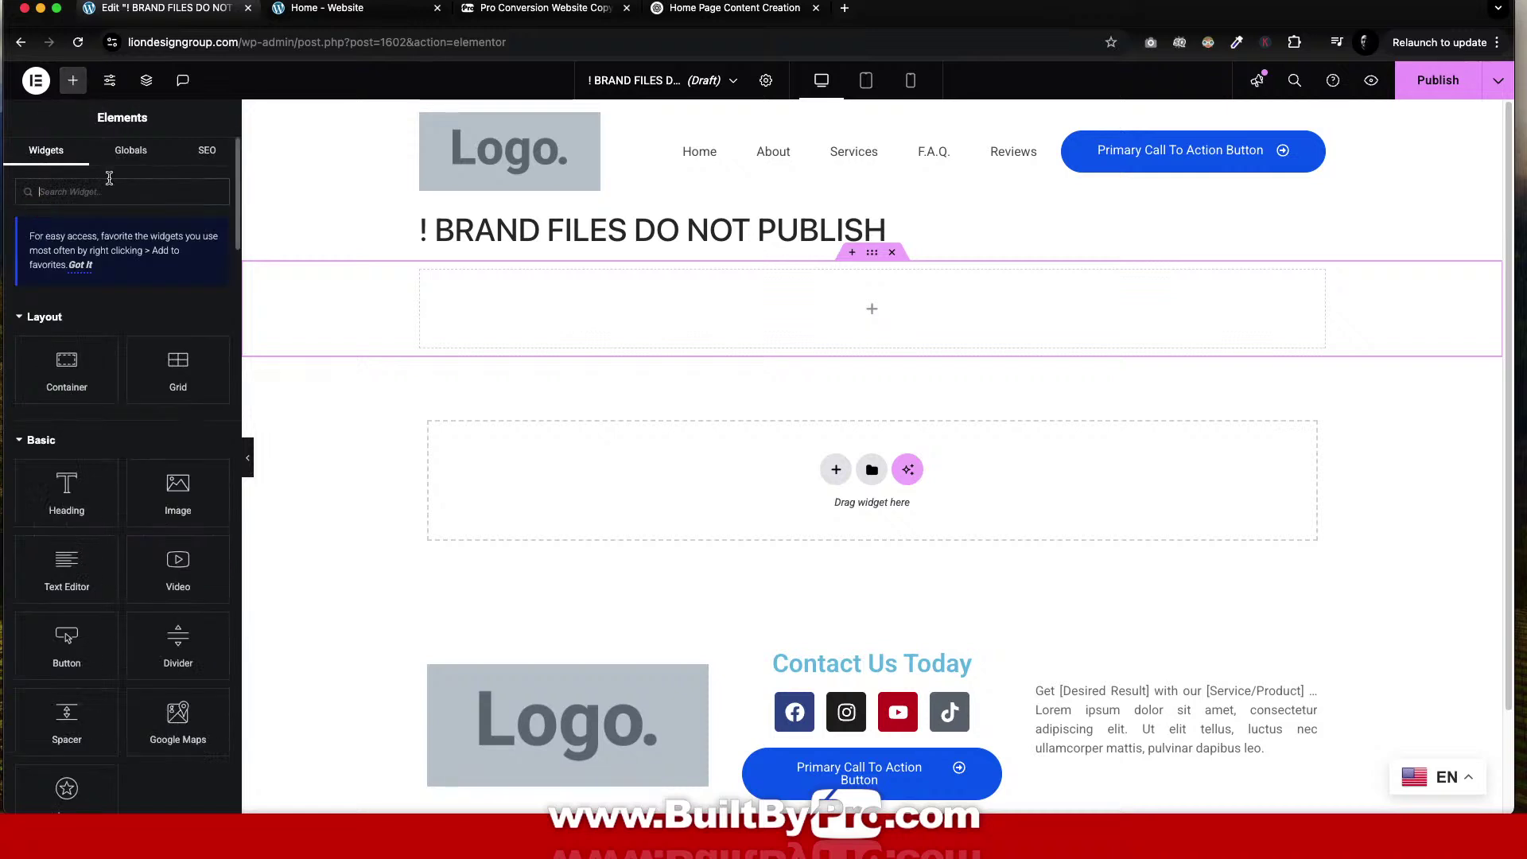
type("copy")
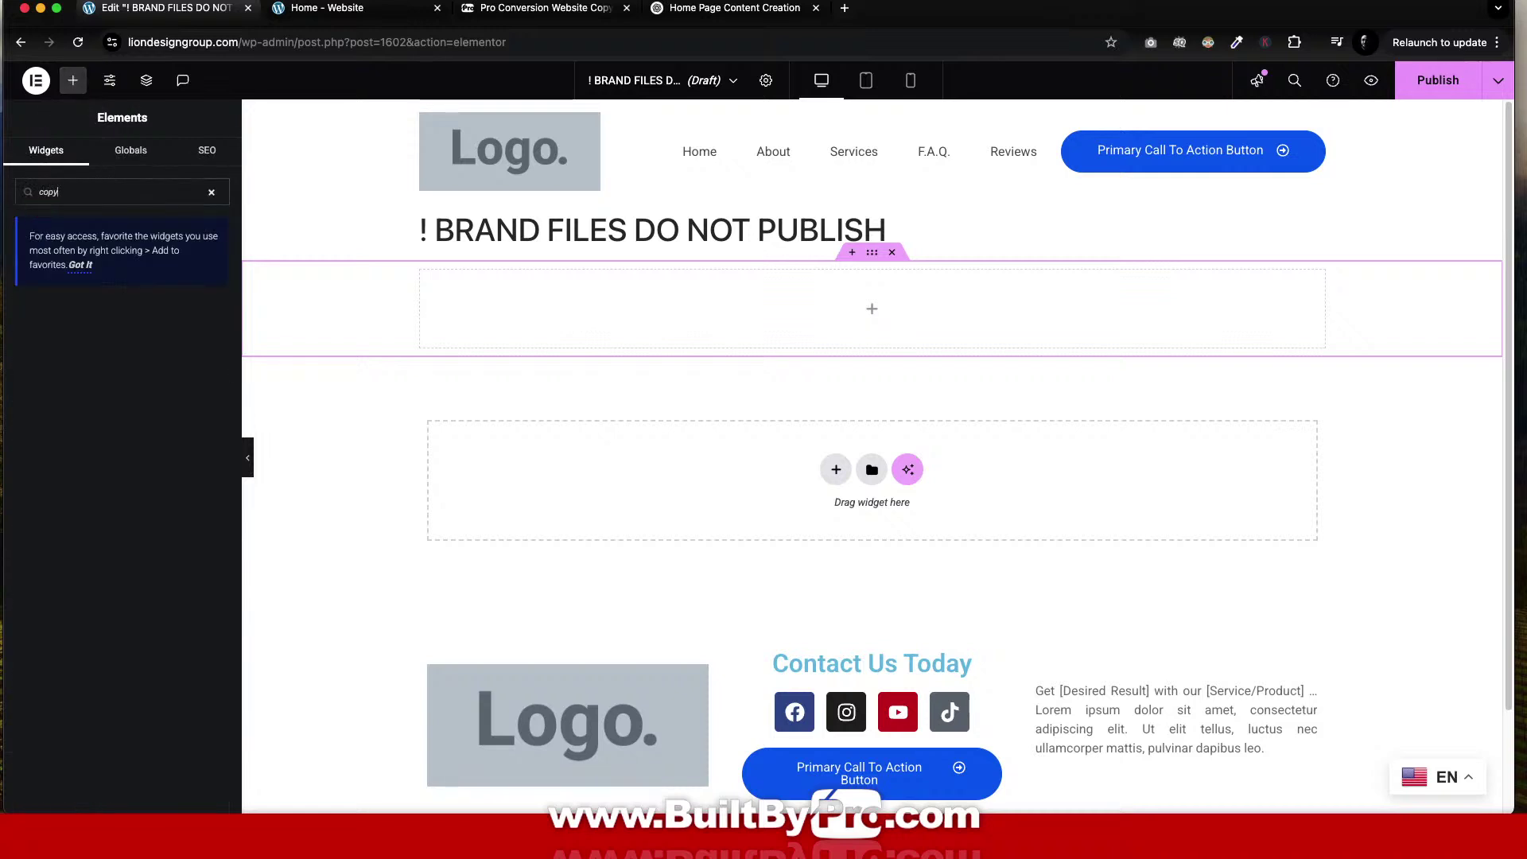
key("BackSpace")
key("BackSpace")
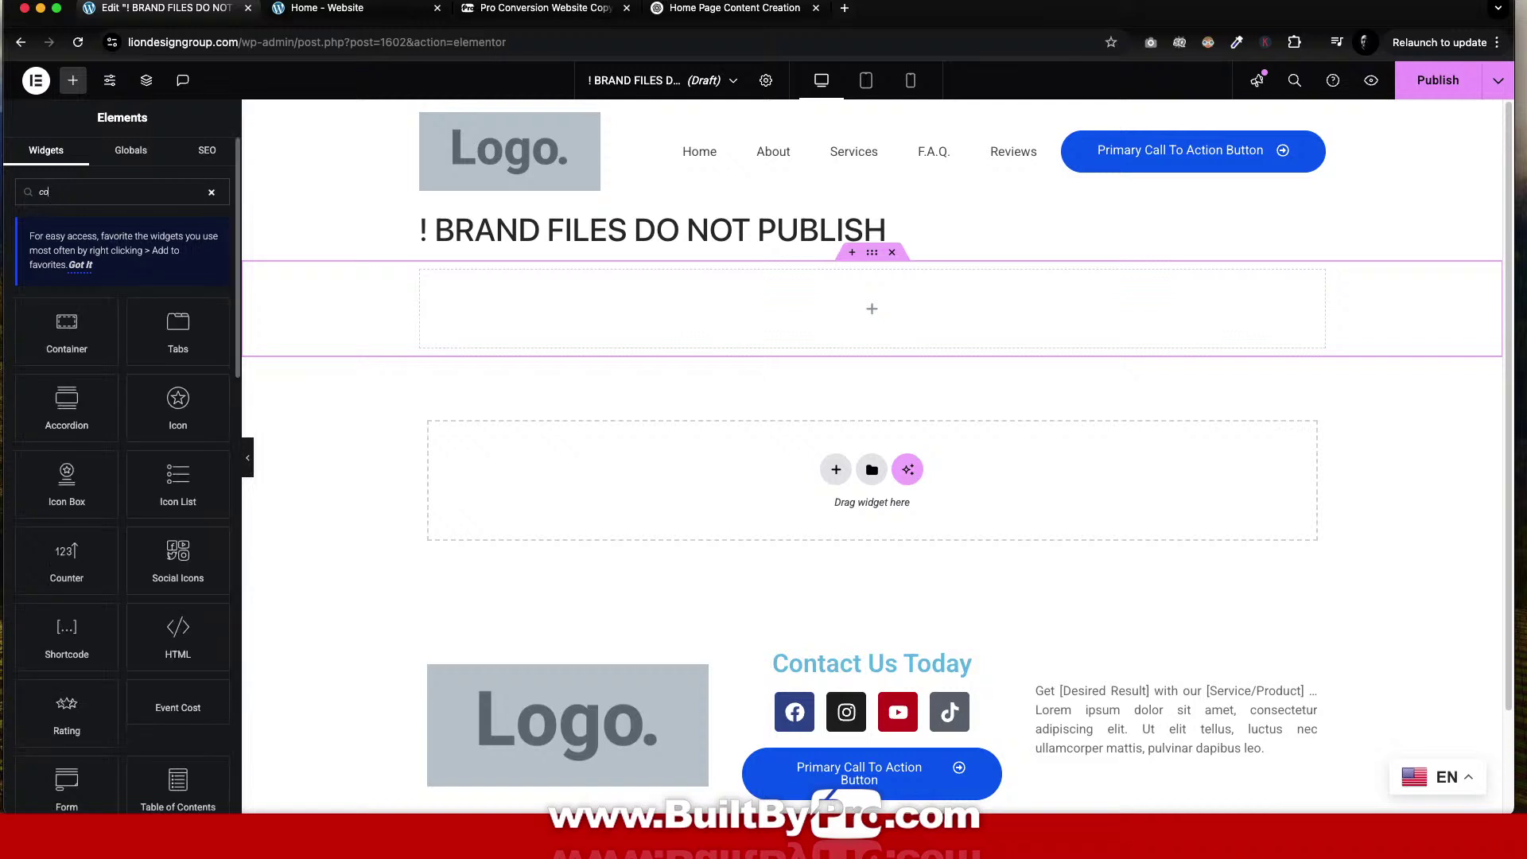
key("BackSpace")
key("BackSpace")
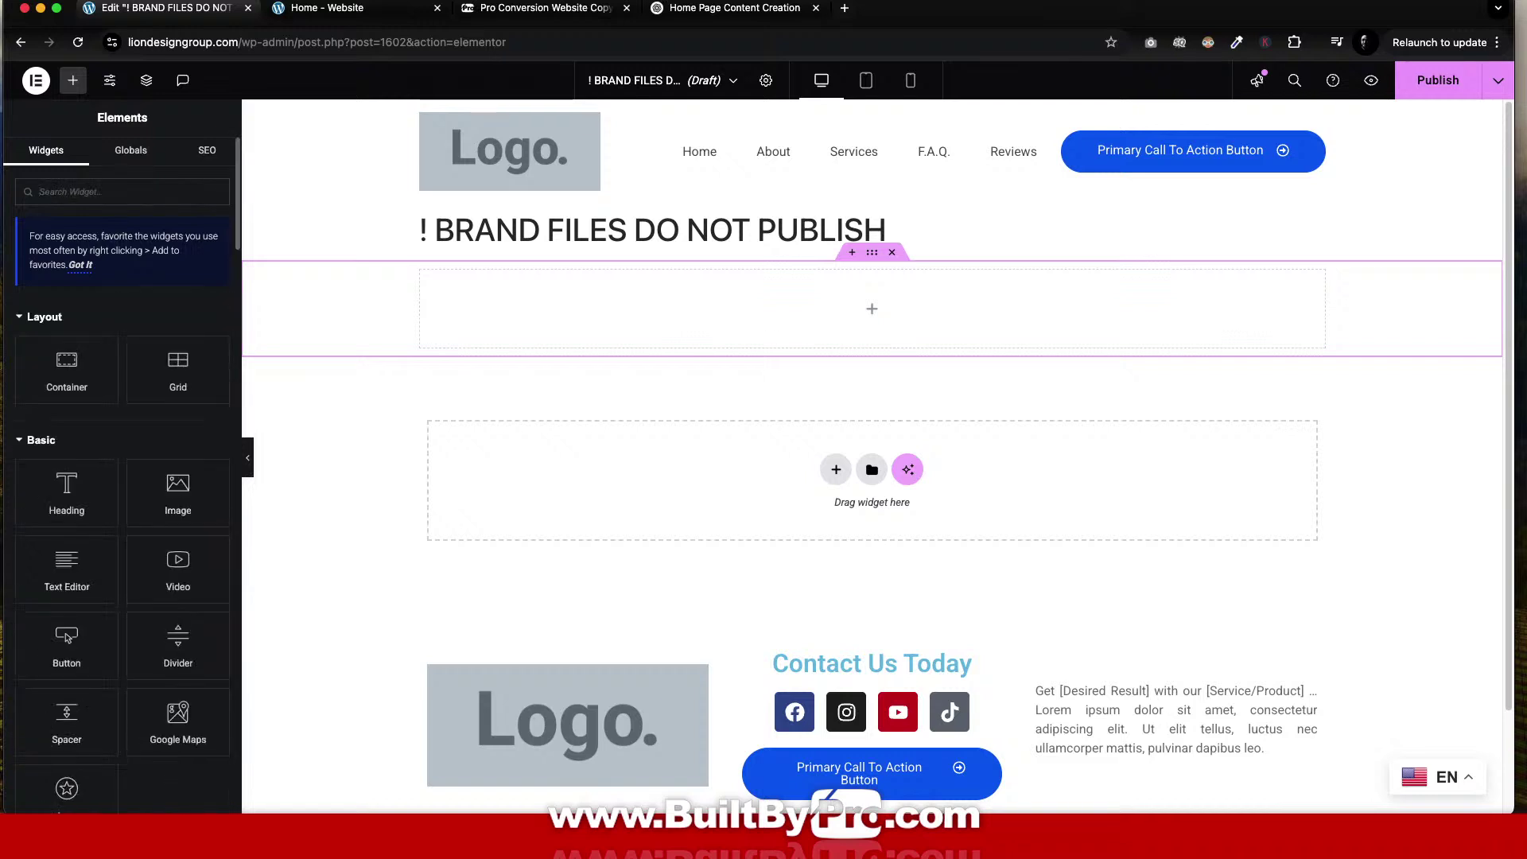
type("d")
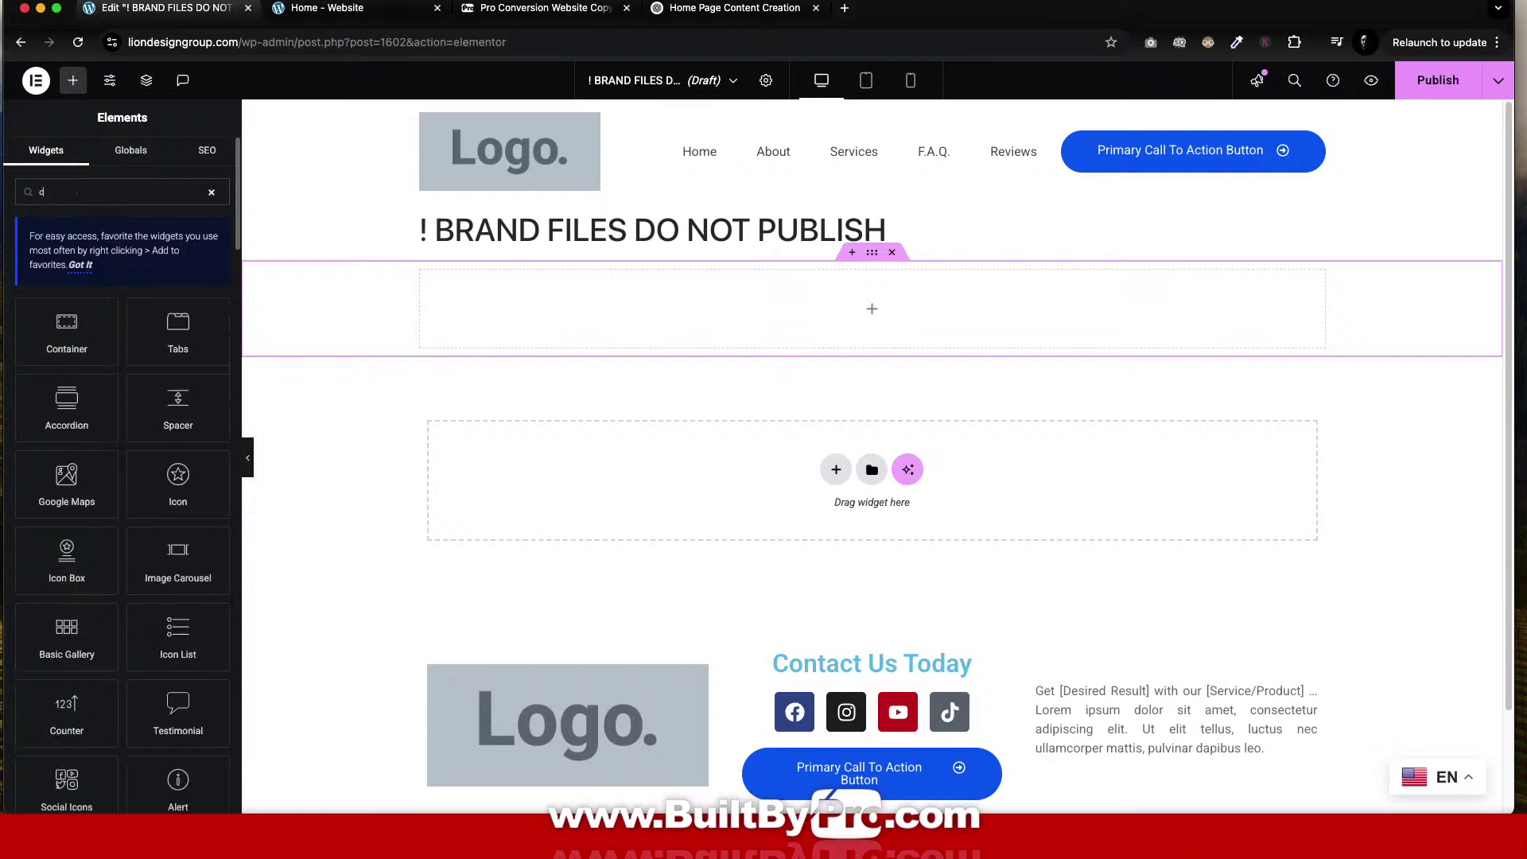
key("BackSpace")
type("cop")
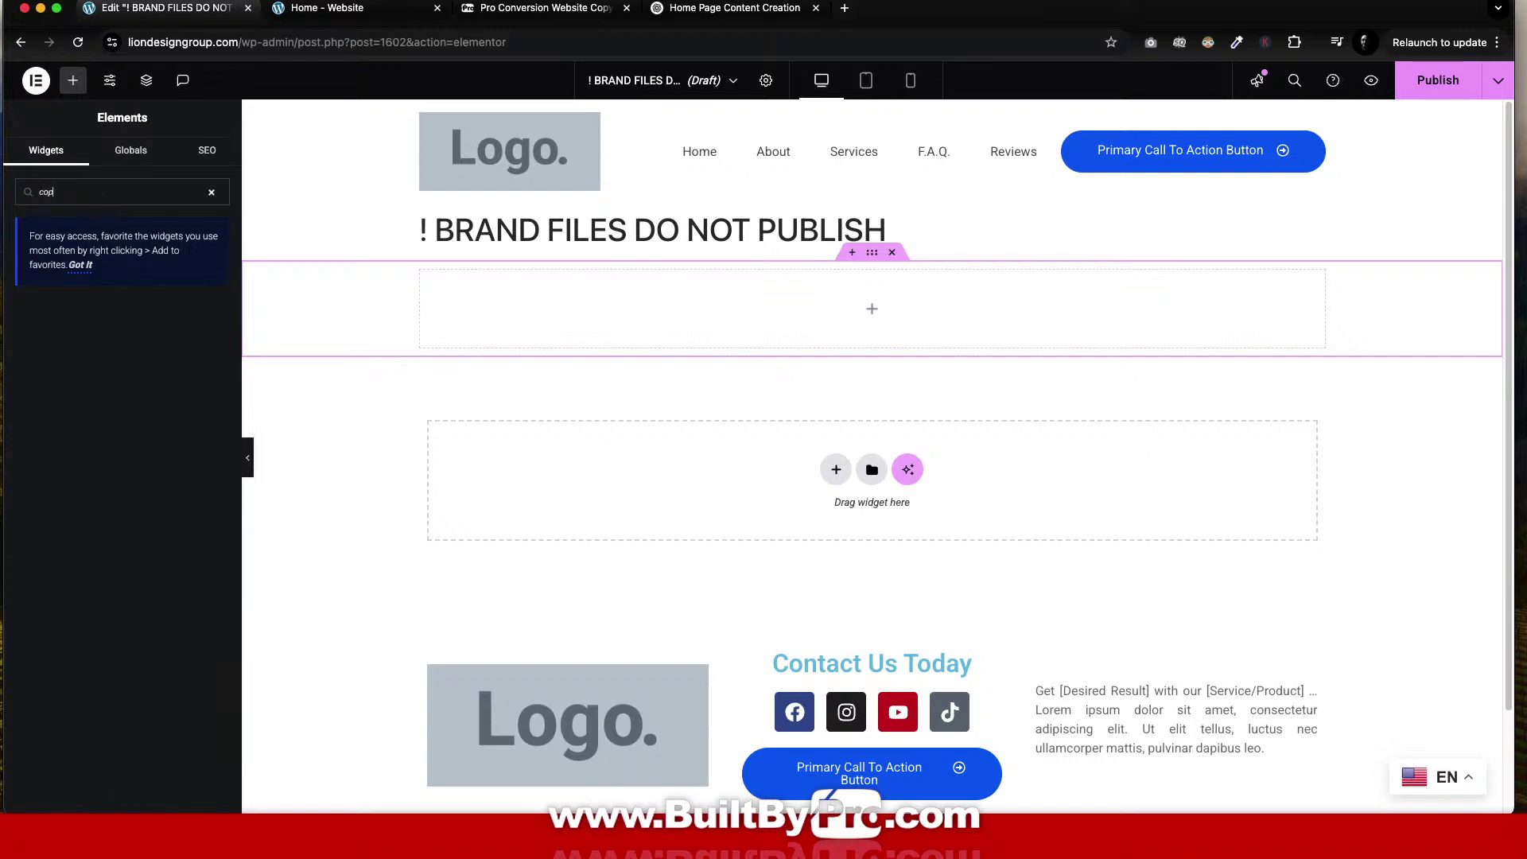
key("BackSpace")
key("BackSpace")
key("BackSpace")
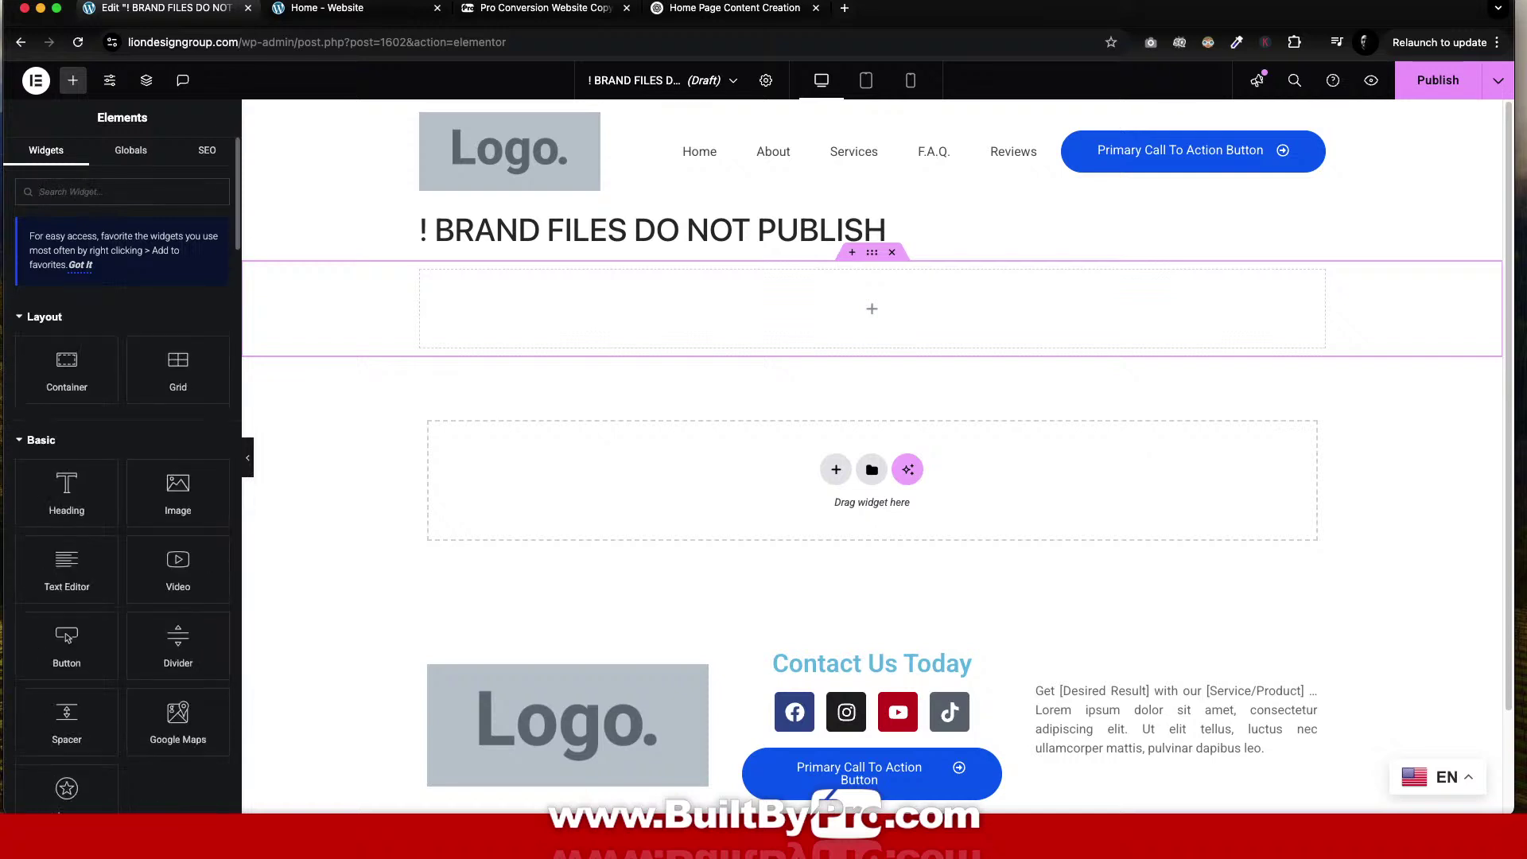
scroll(123, 370, "down", 15)
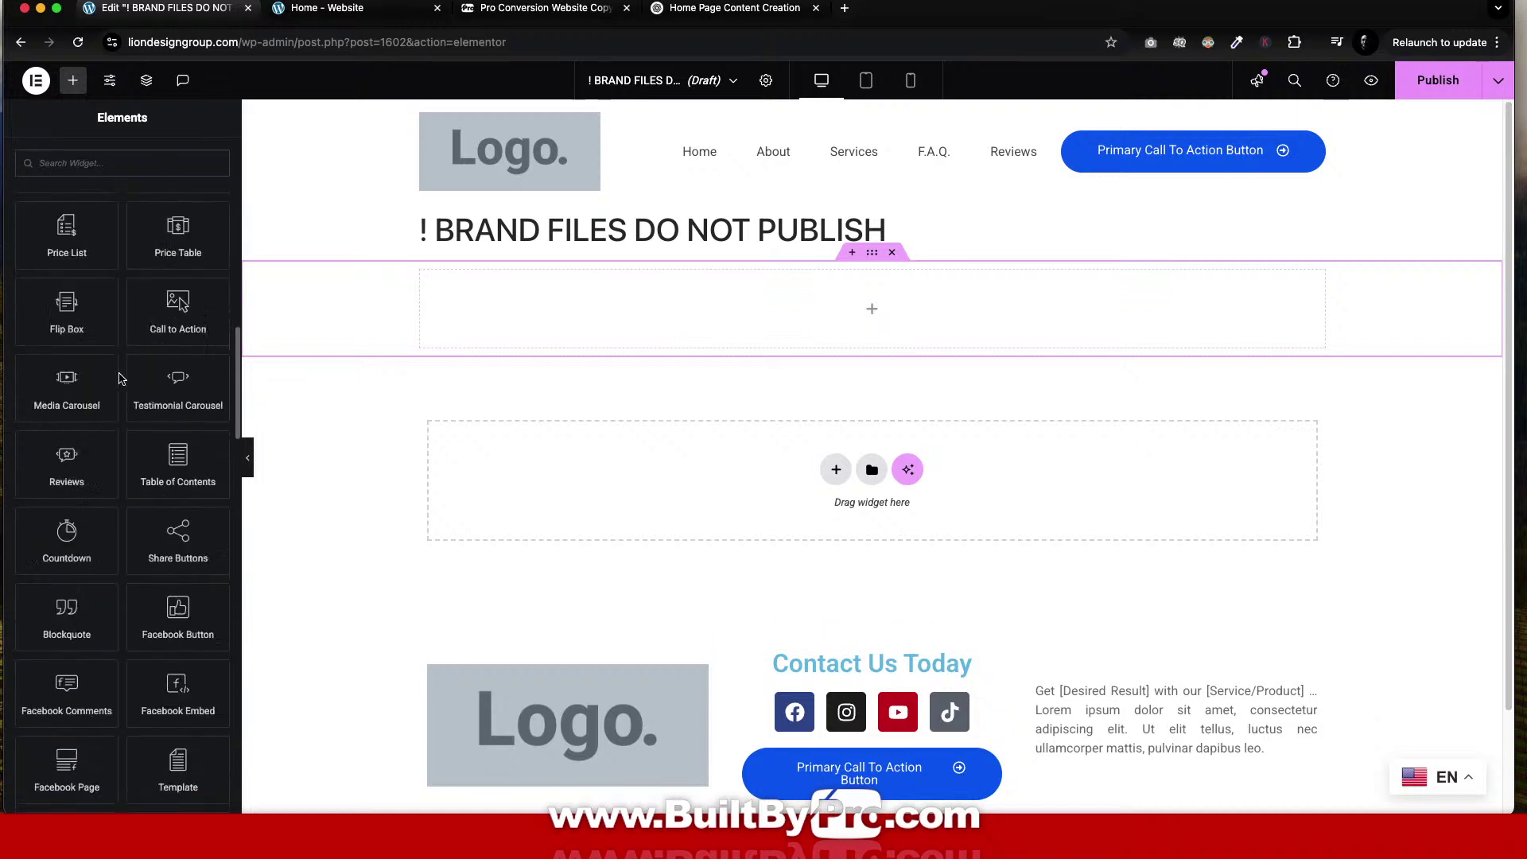
scroll(121, 378, "down", 15)
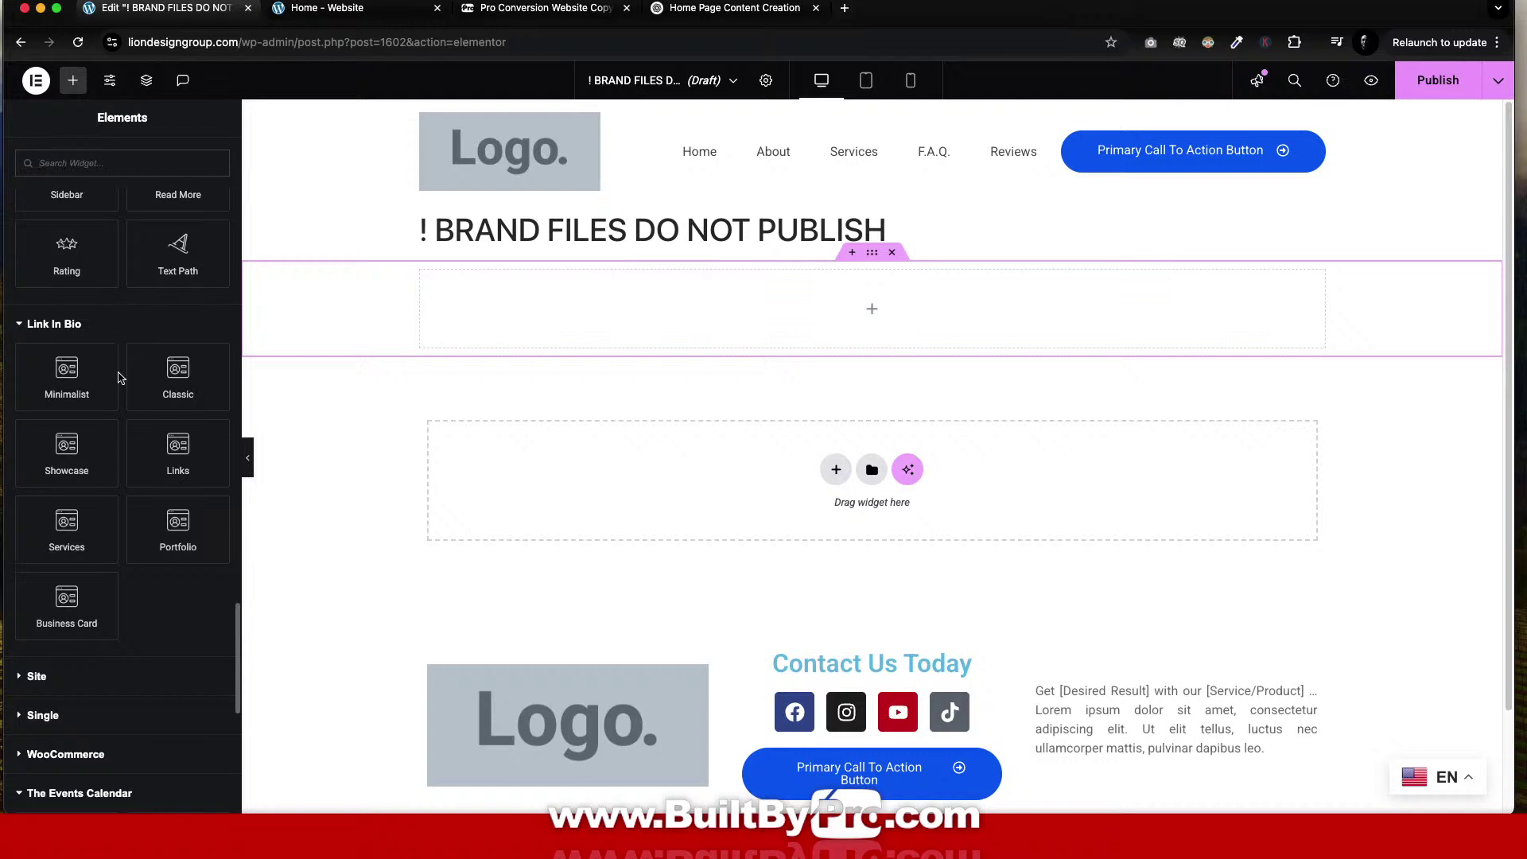
scroll(119, 377, "down", 5)
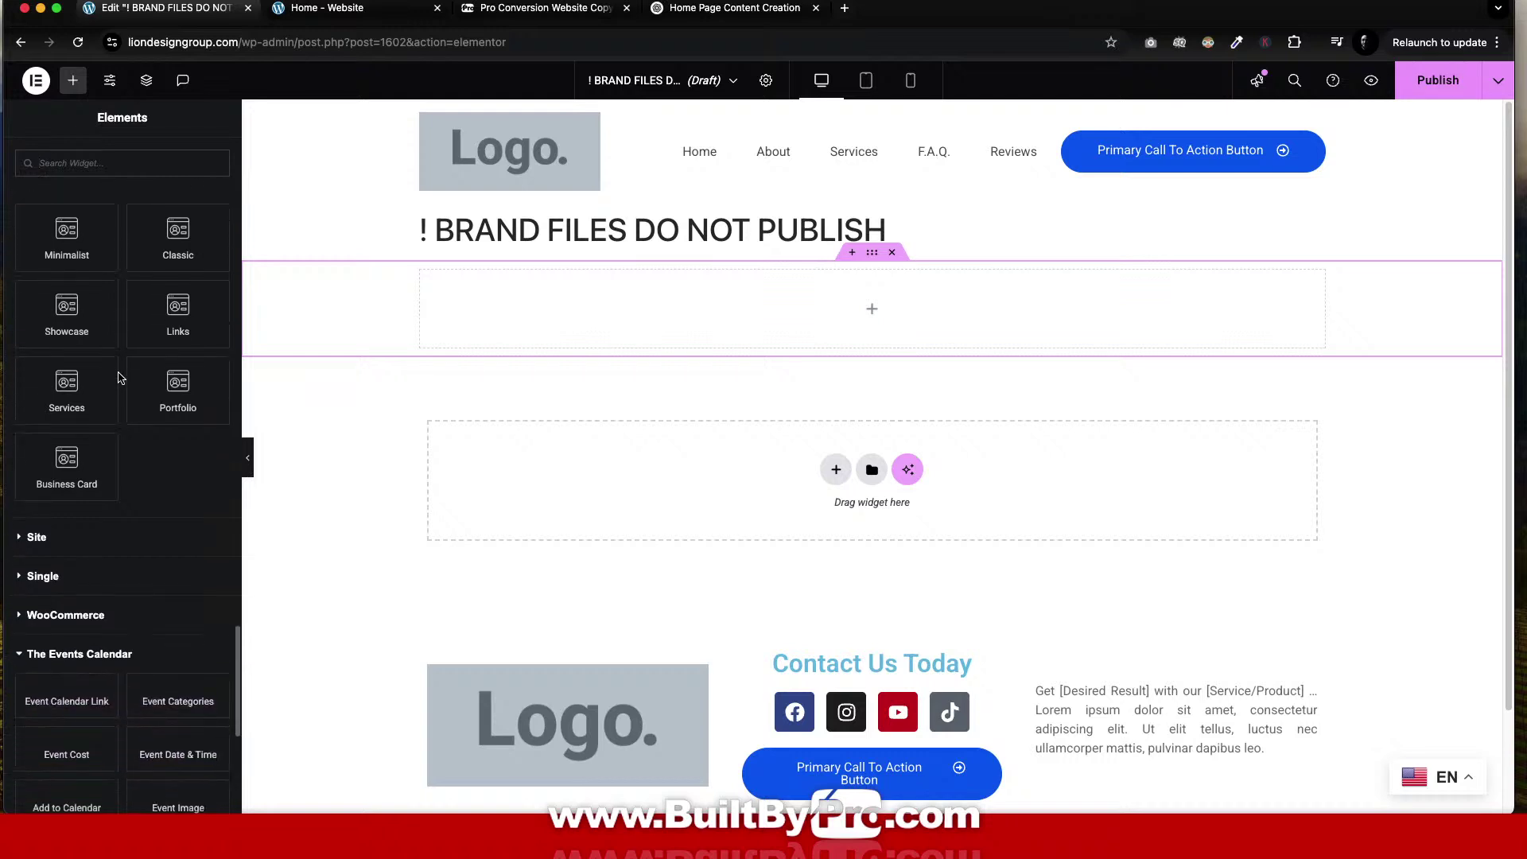
scroll(120, 377, "down", 6)
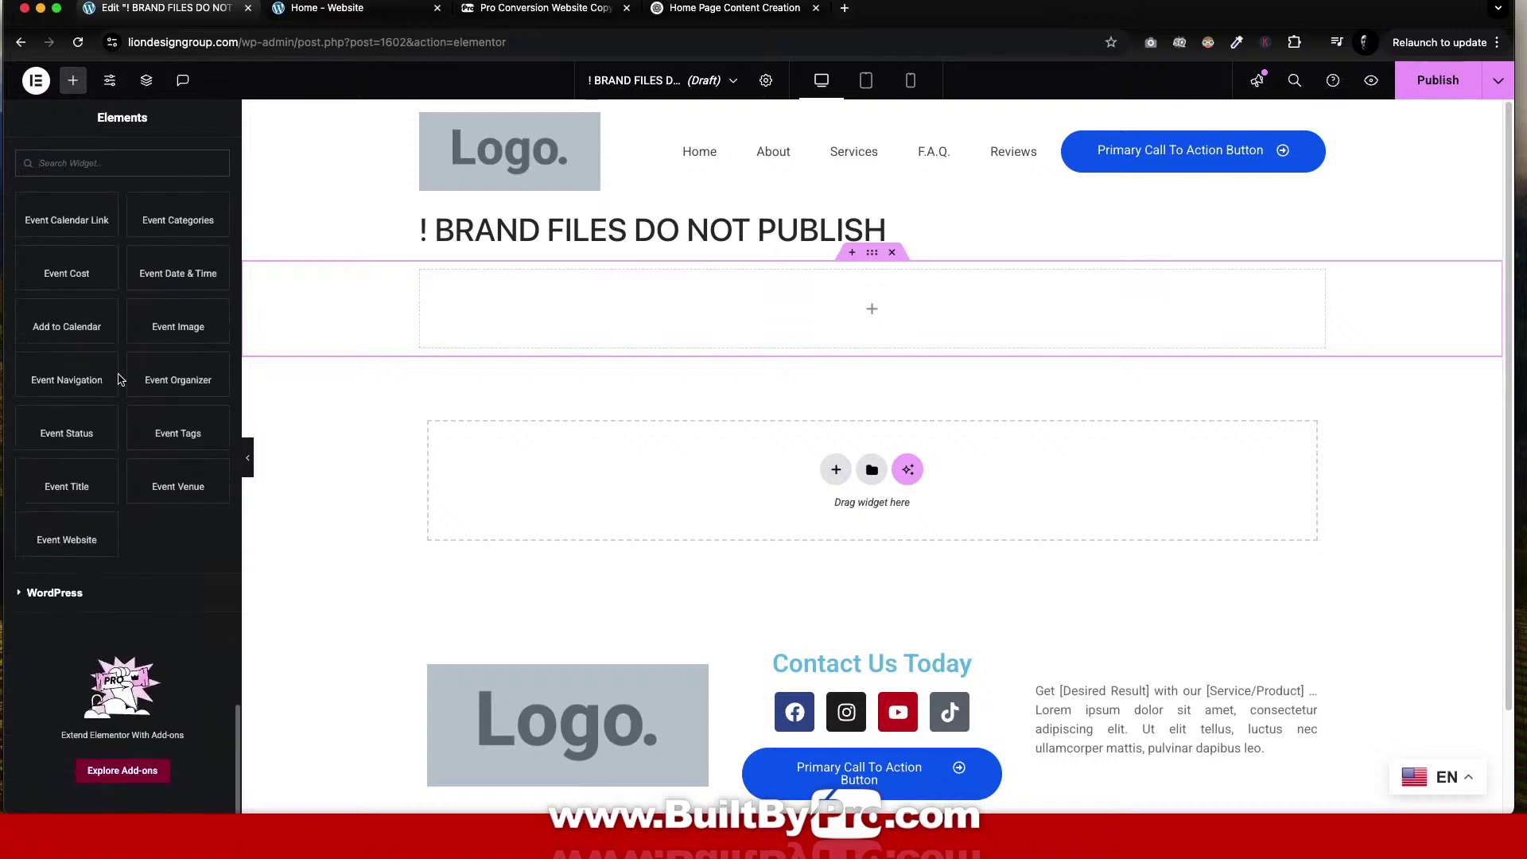
scroll(164, 407, "up", 6)
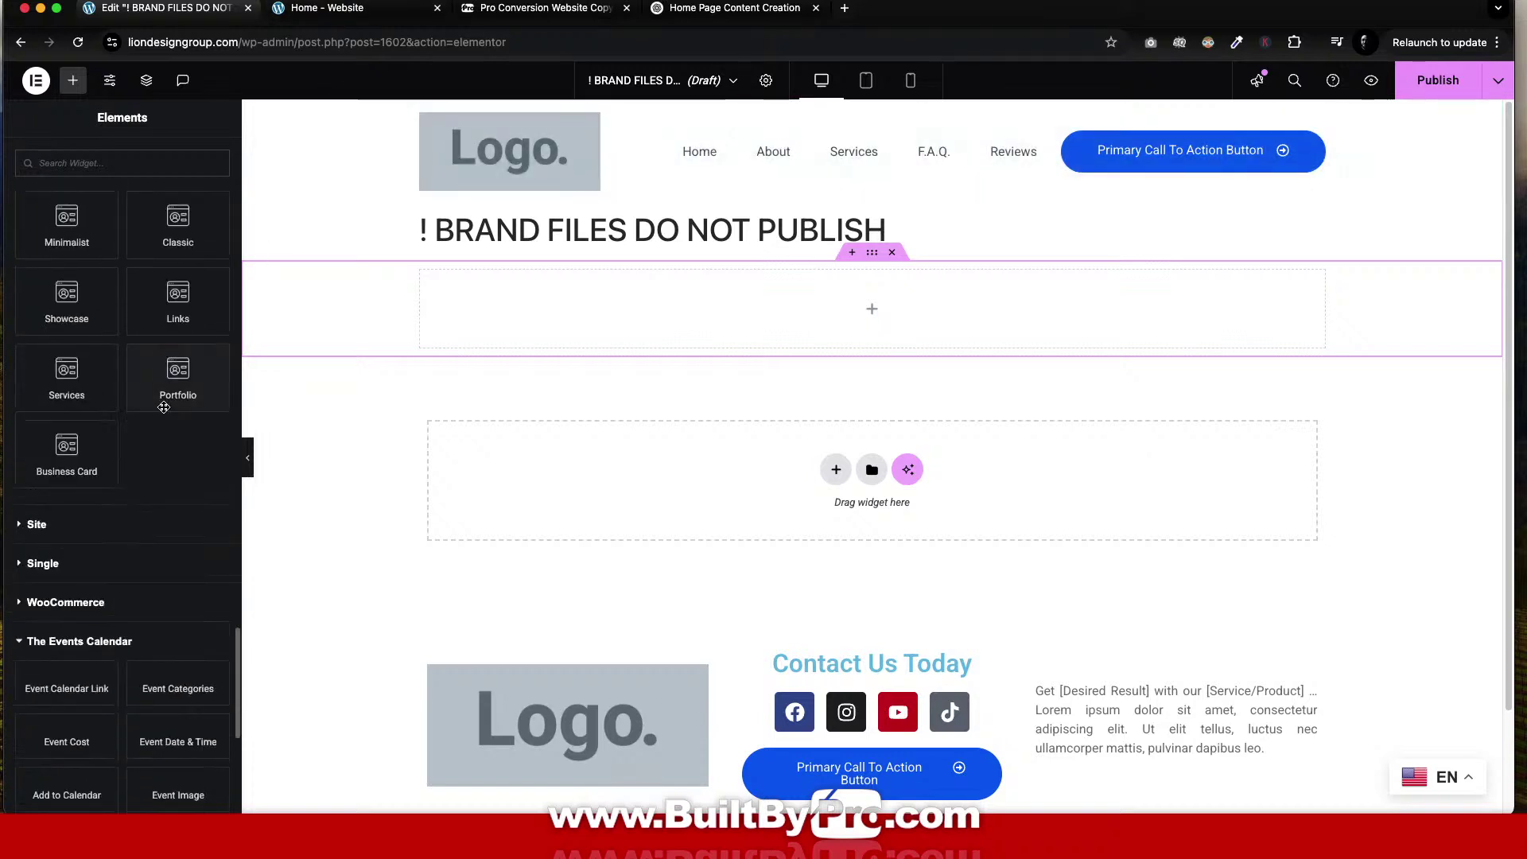
scroll(163, 407, "up", 8)
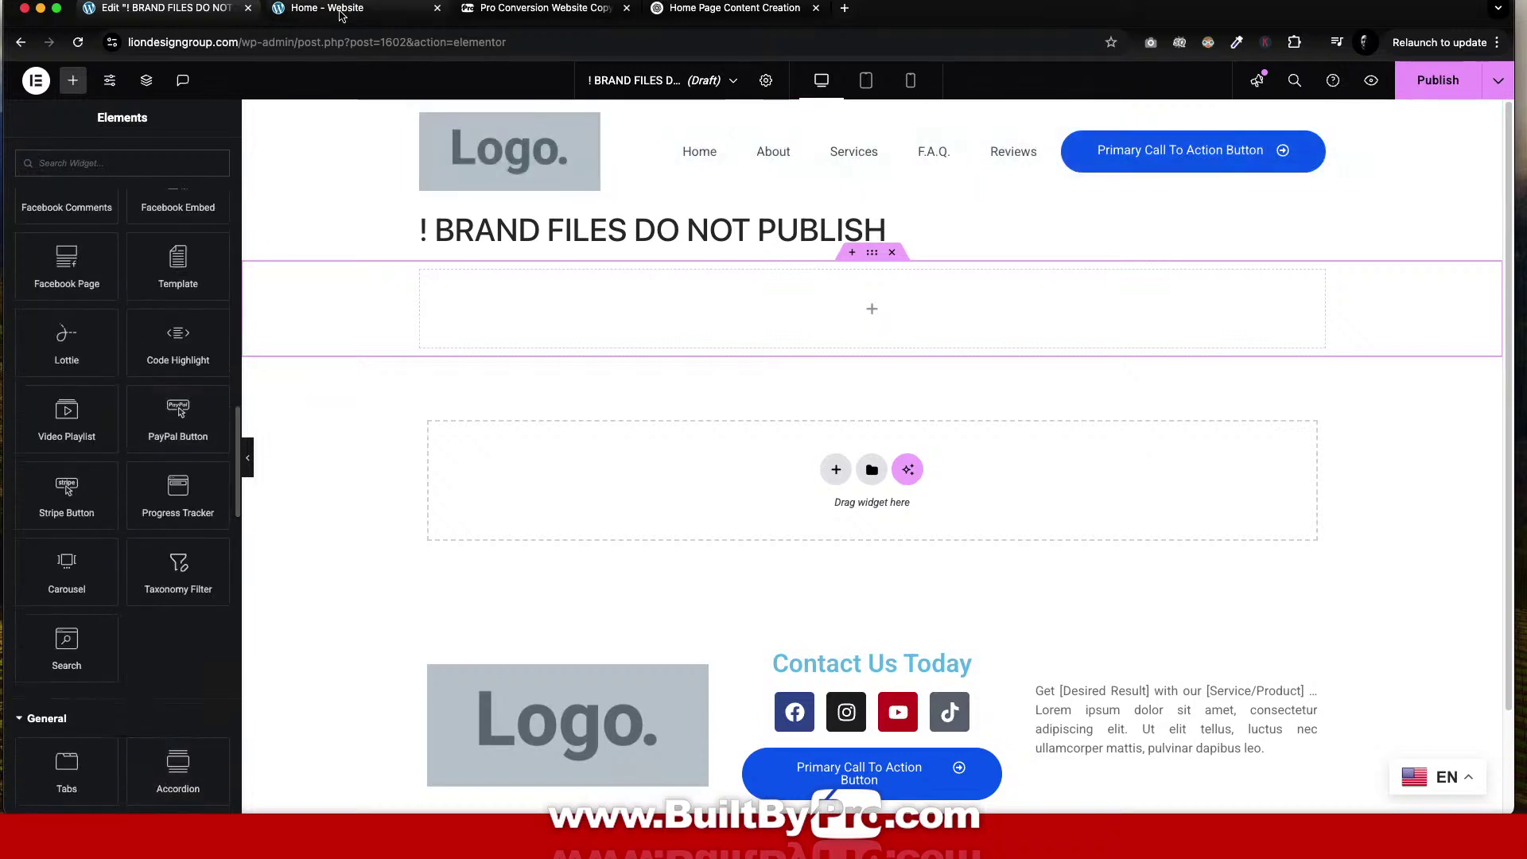
Go from the dashboard to the Installed Plugins list.
left_click(341, 9)
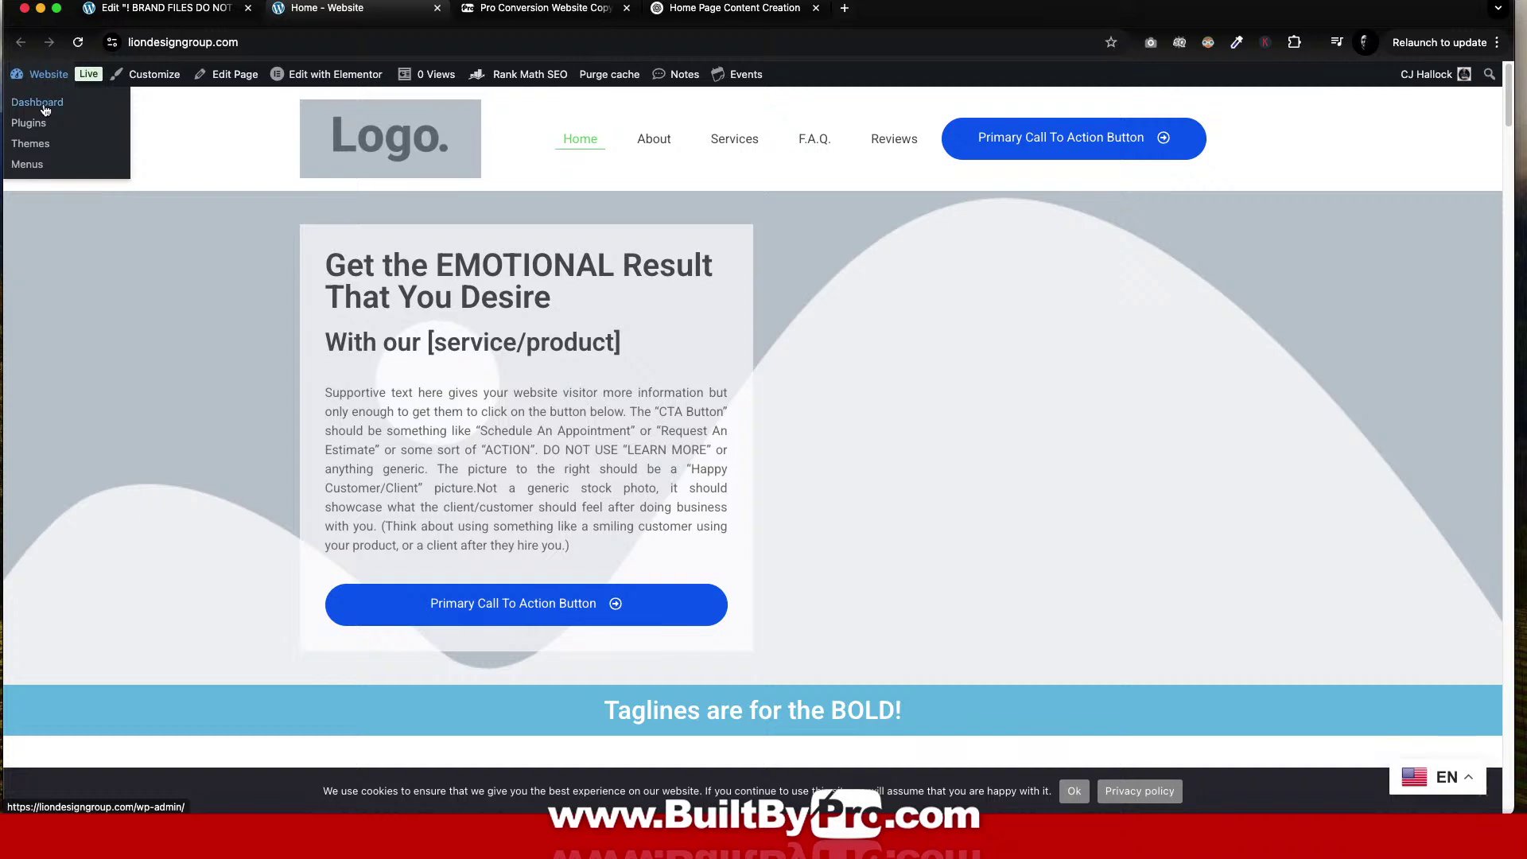
left_click(45, 101)
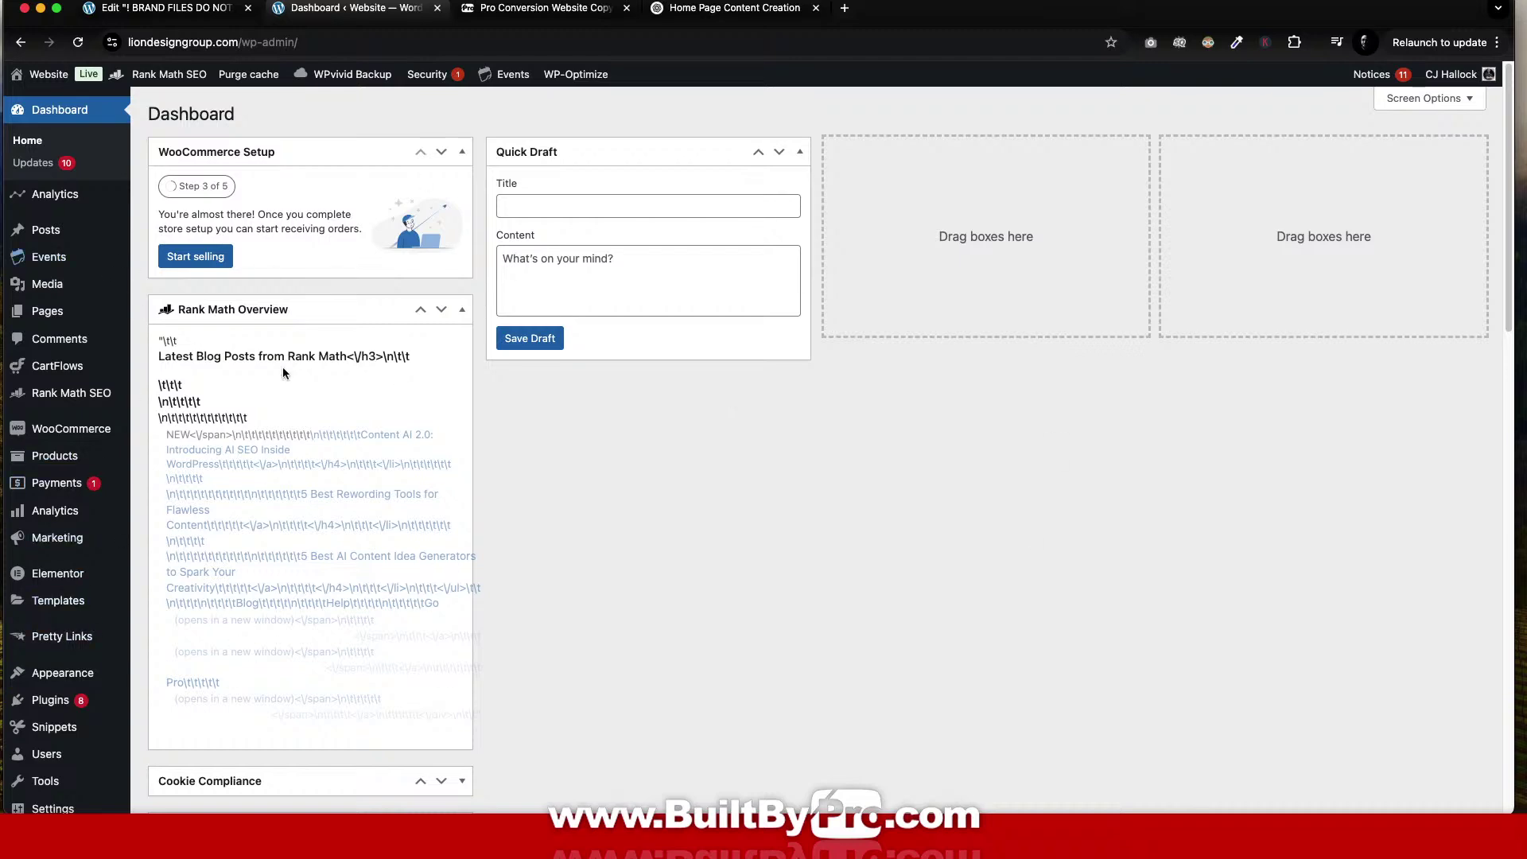
scroll(801, 472, "down", 10)
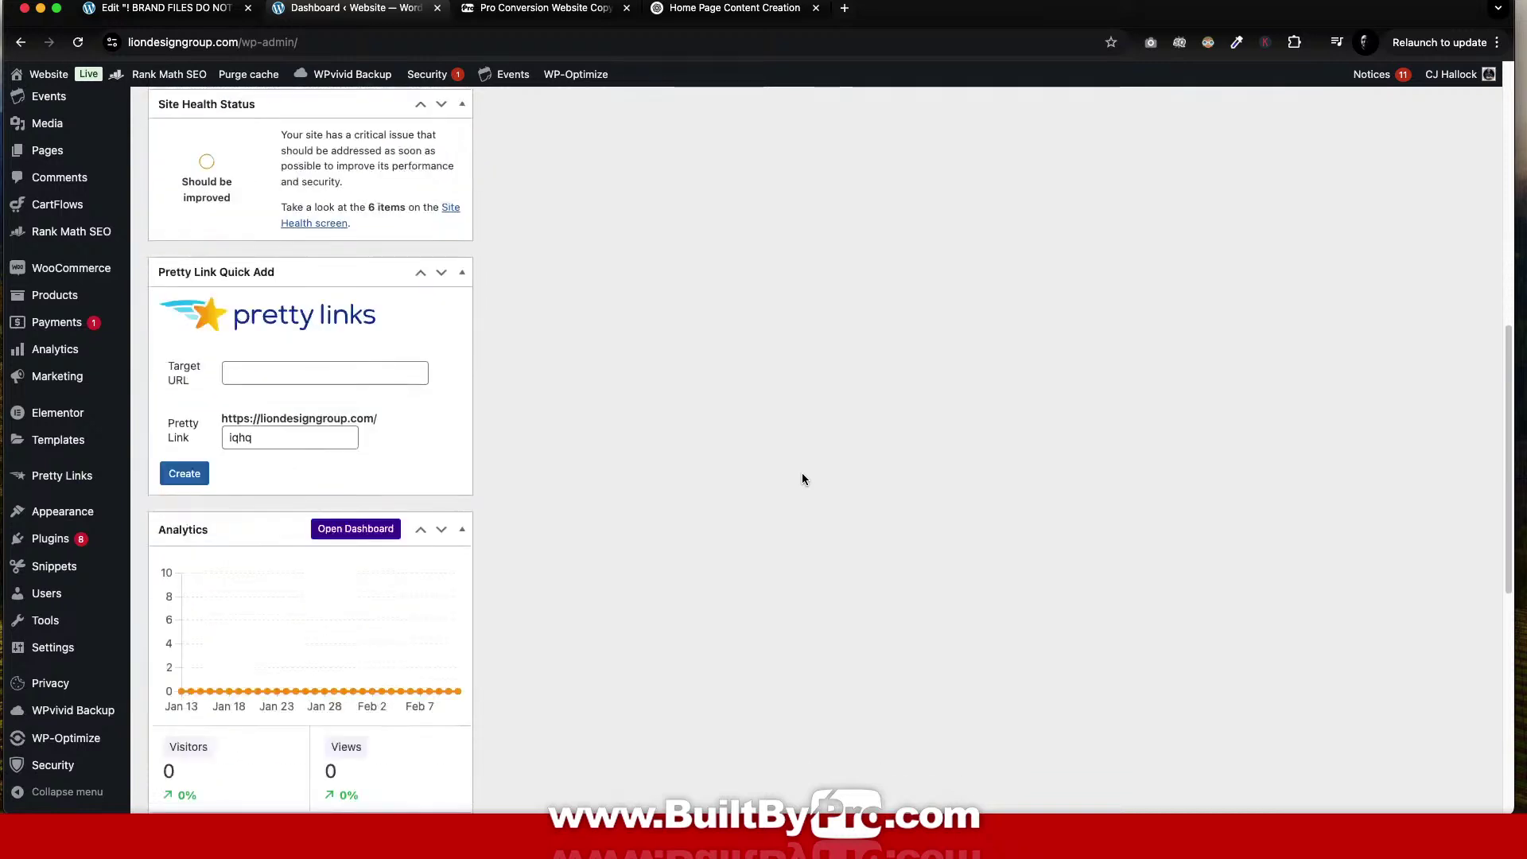
scroll(802, 473, "down", 8)
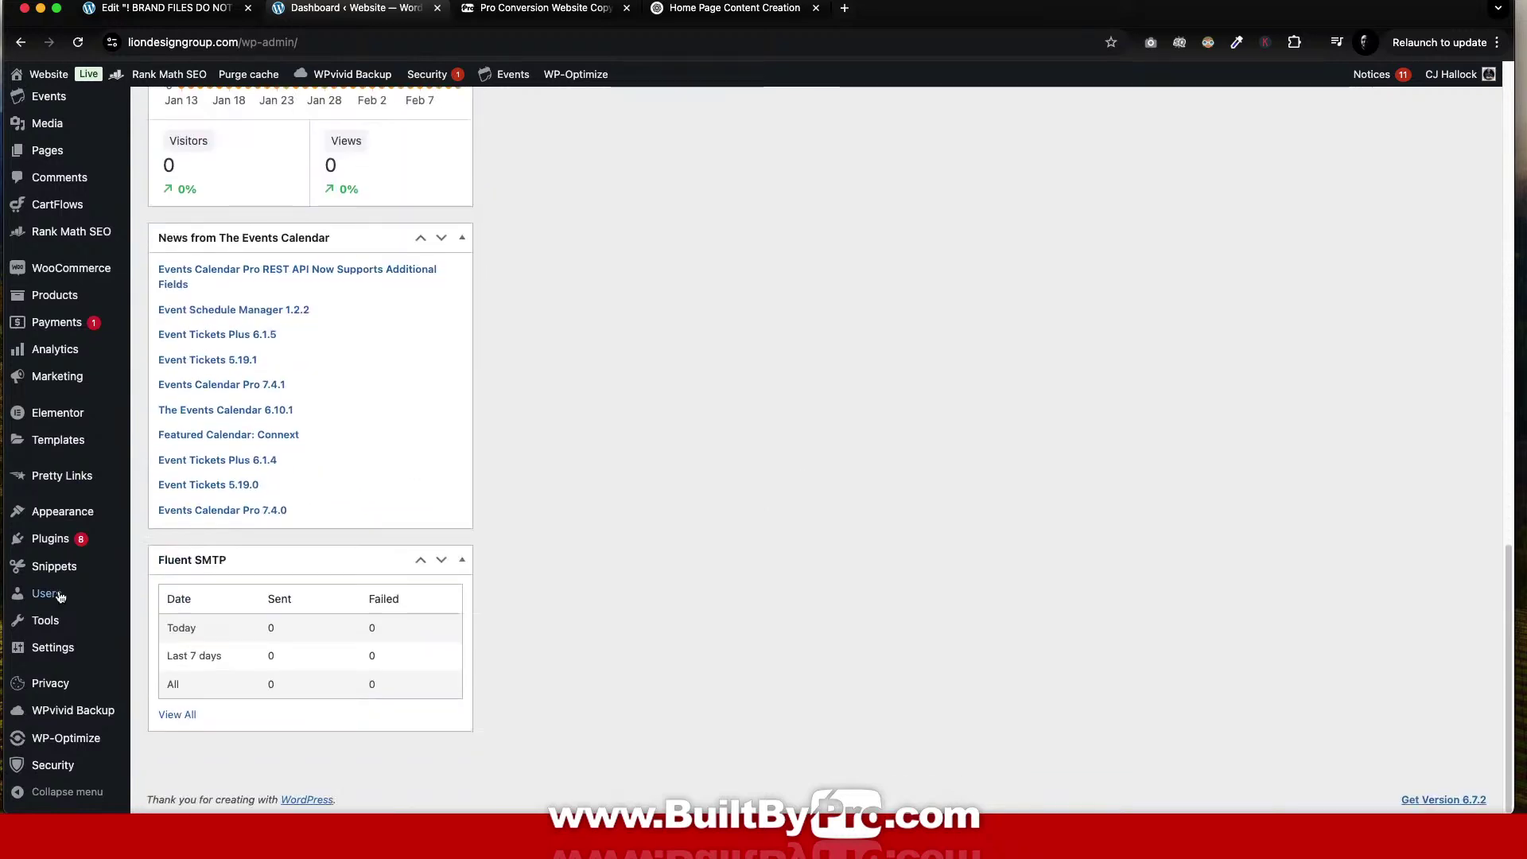
left_click(68, 542)
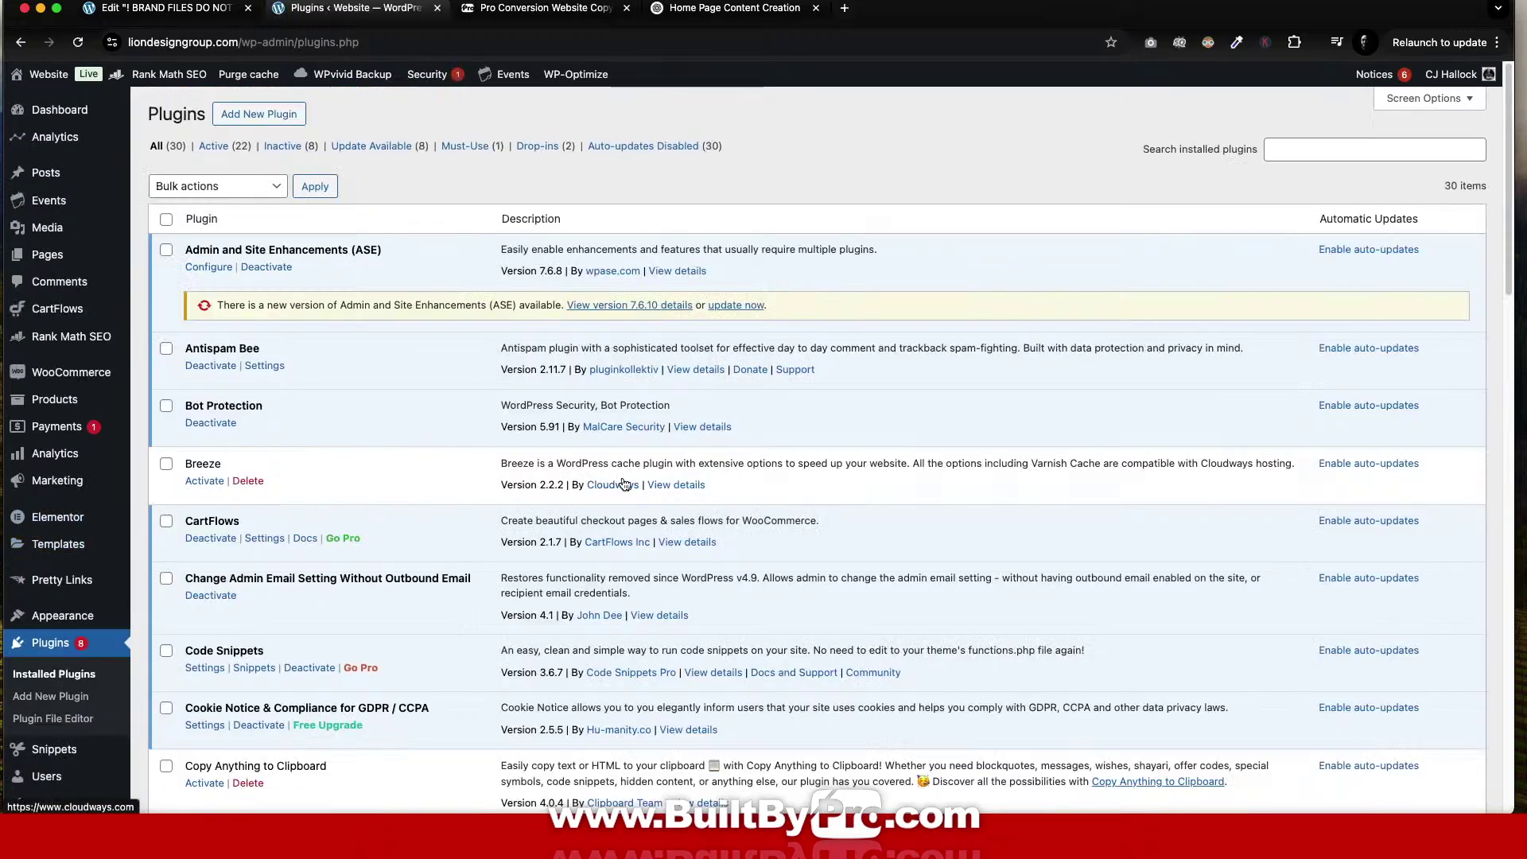
Activate Copy Anything to Clipboard, skip its opt-in, and return to Plugins.
scroll(625, 485, "down", 5)
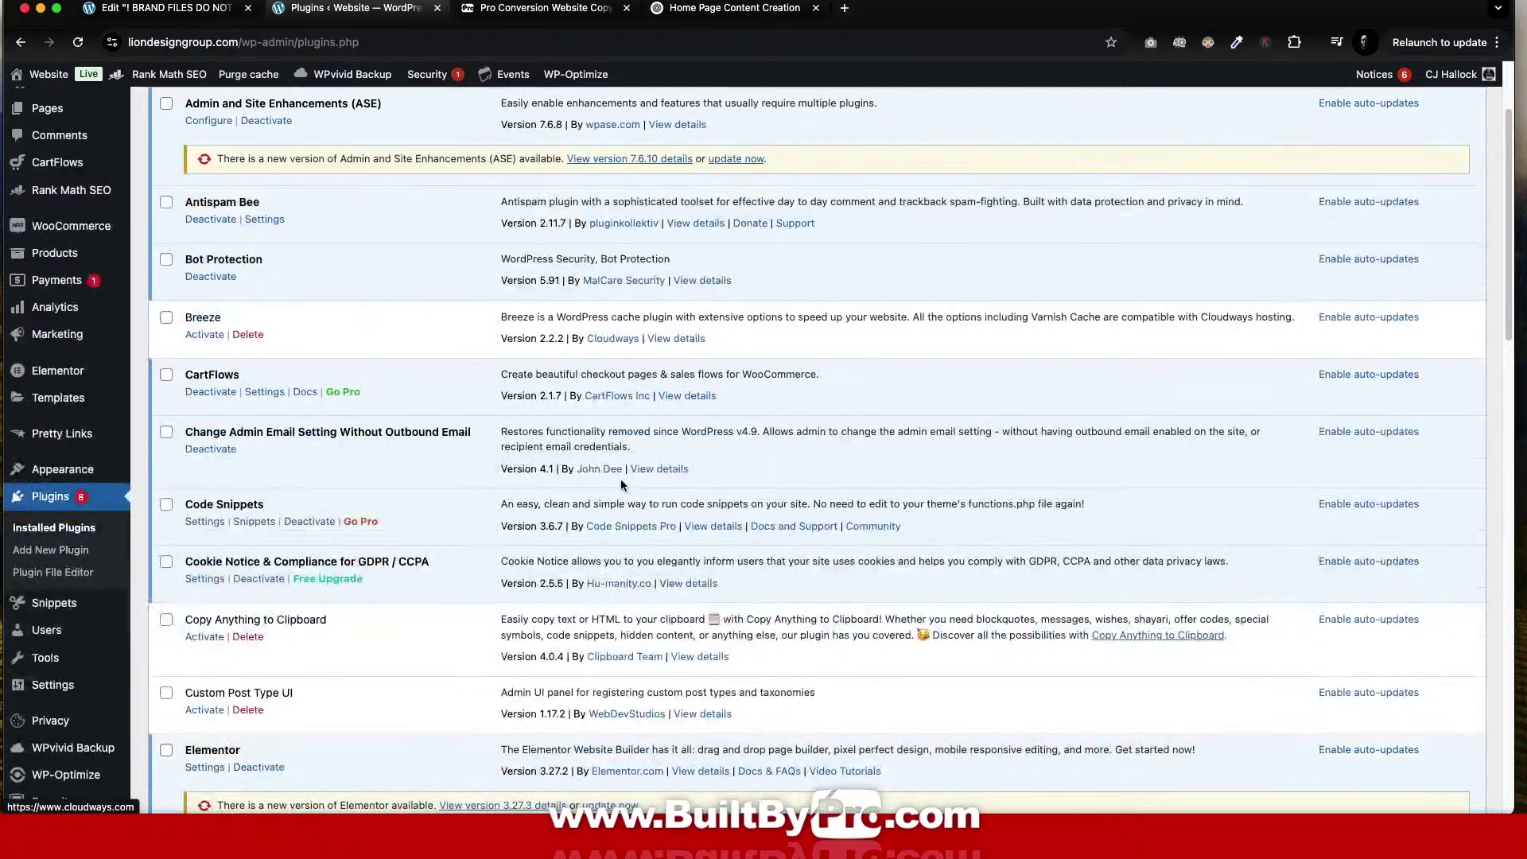
scroll(594, 504, "down", 5)
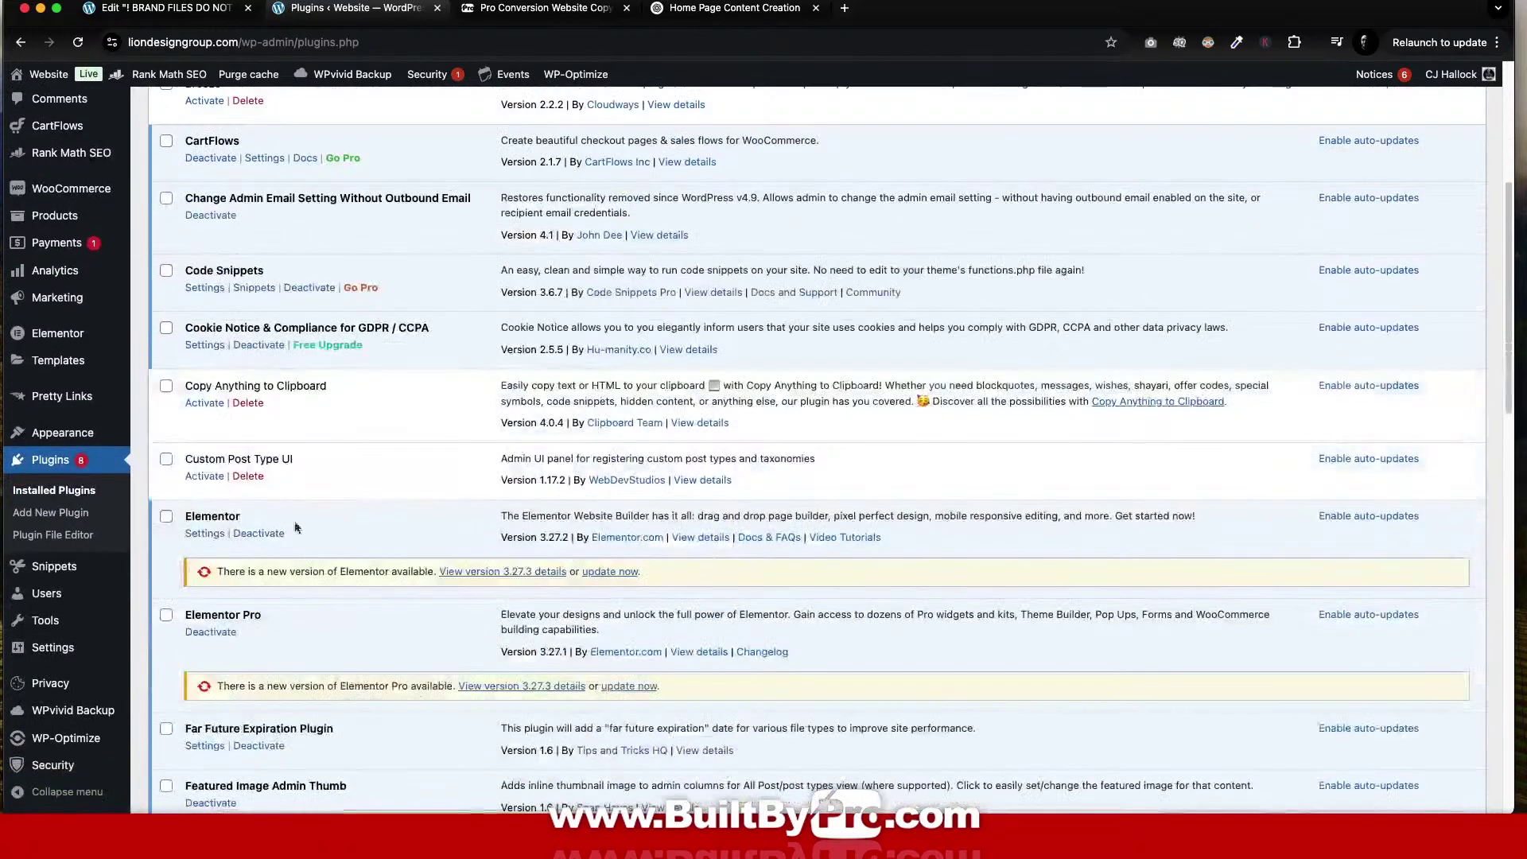
left_click(204, 404)
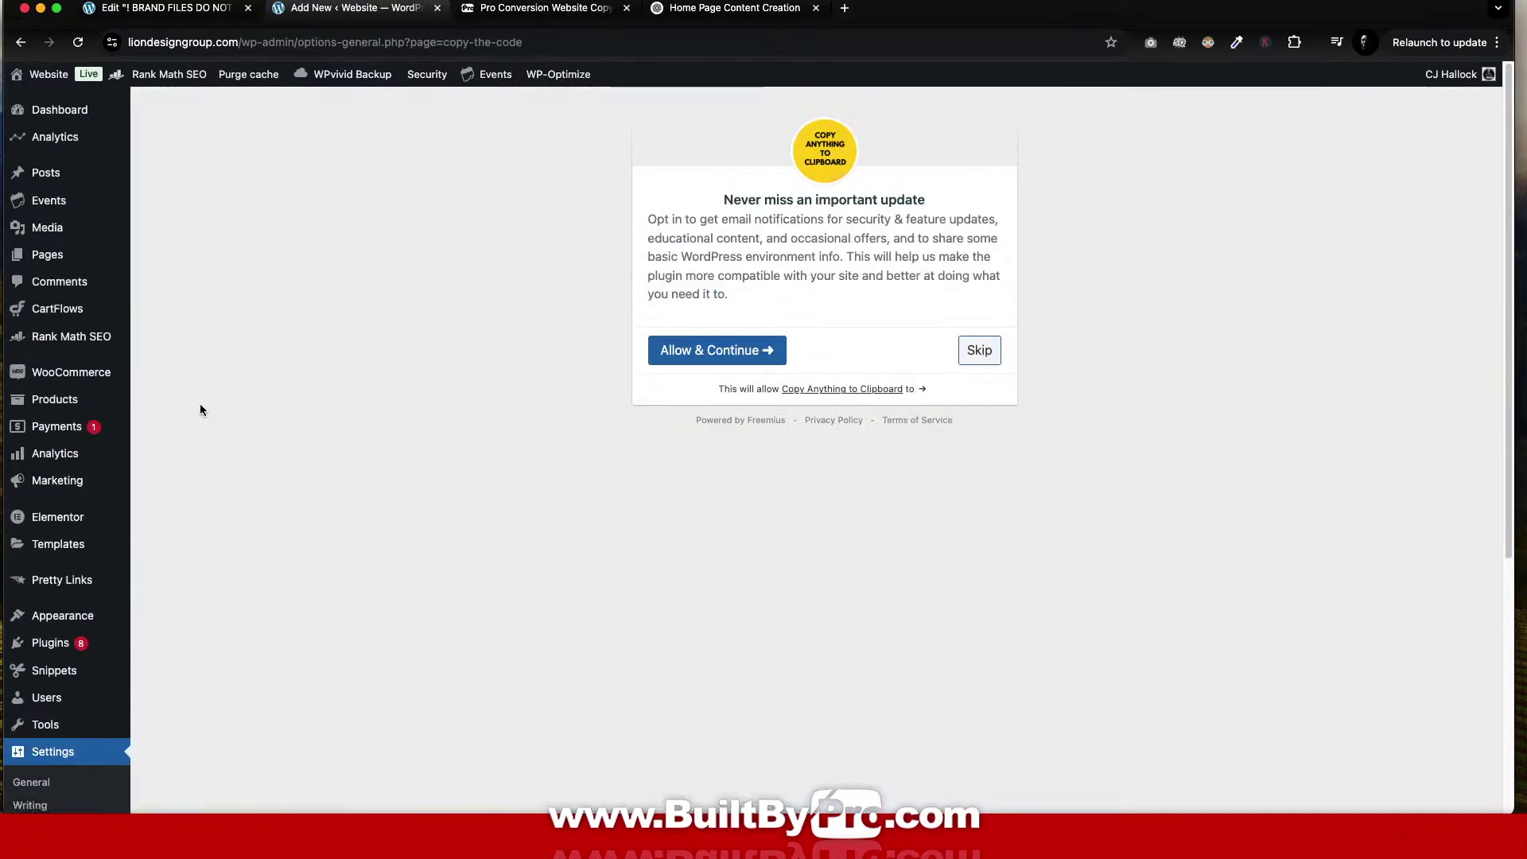
left_click(978, 351)
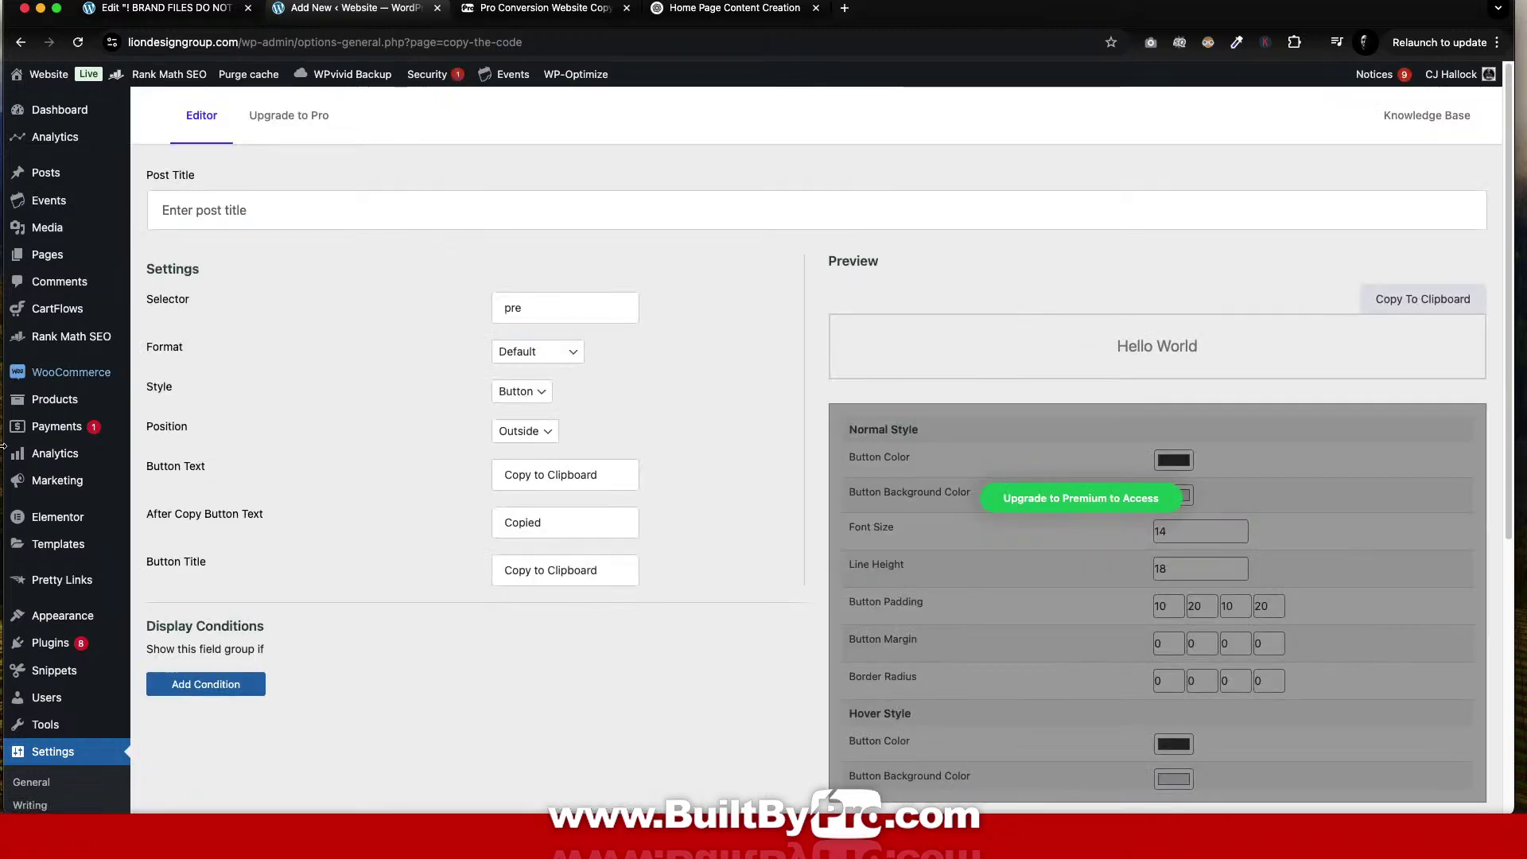
scroll(77, 633, "down", 5)
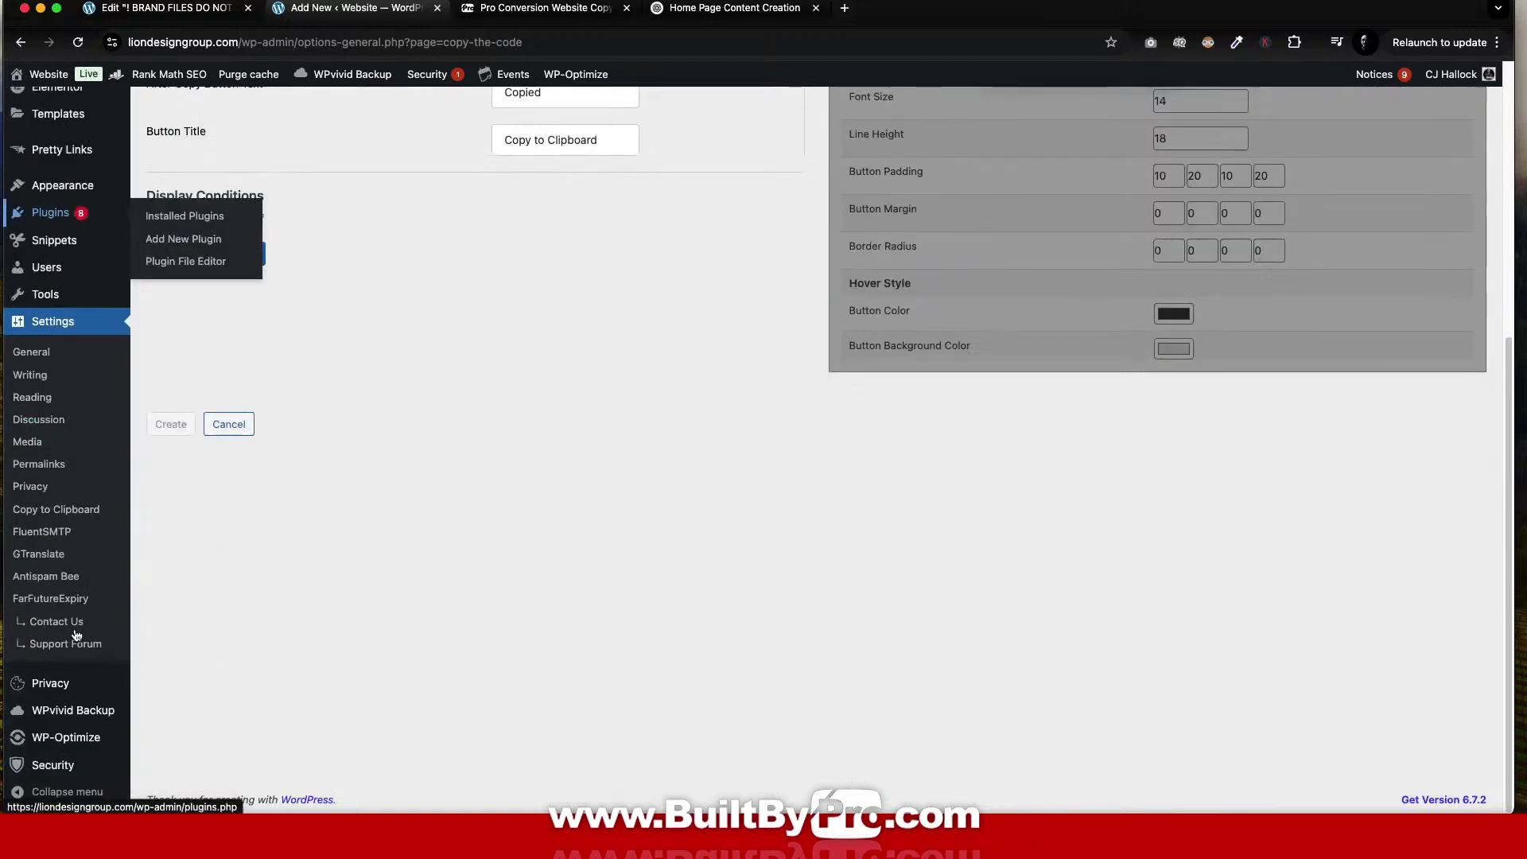
scroll(132, 606, "up", 3)
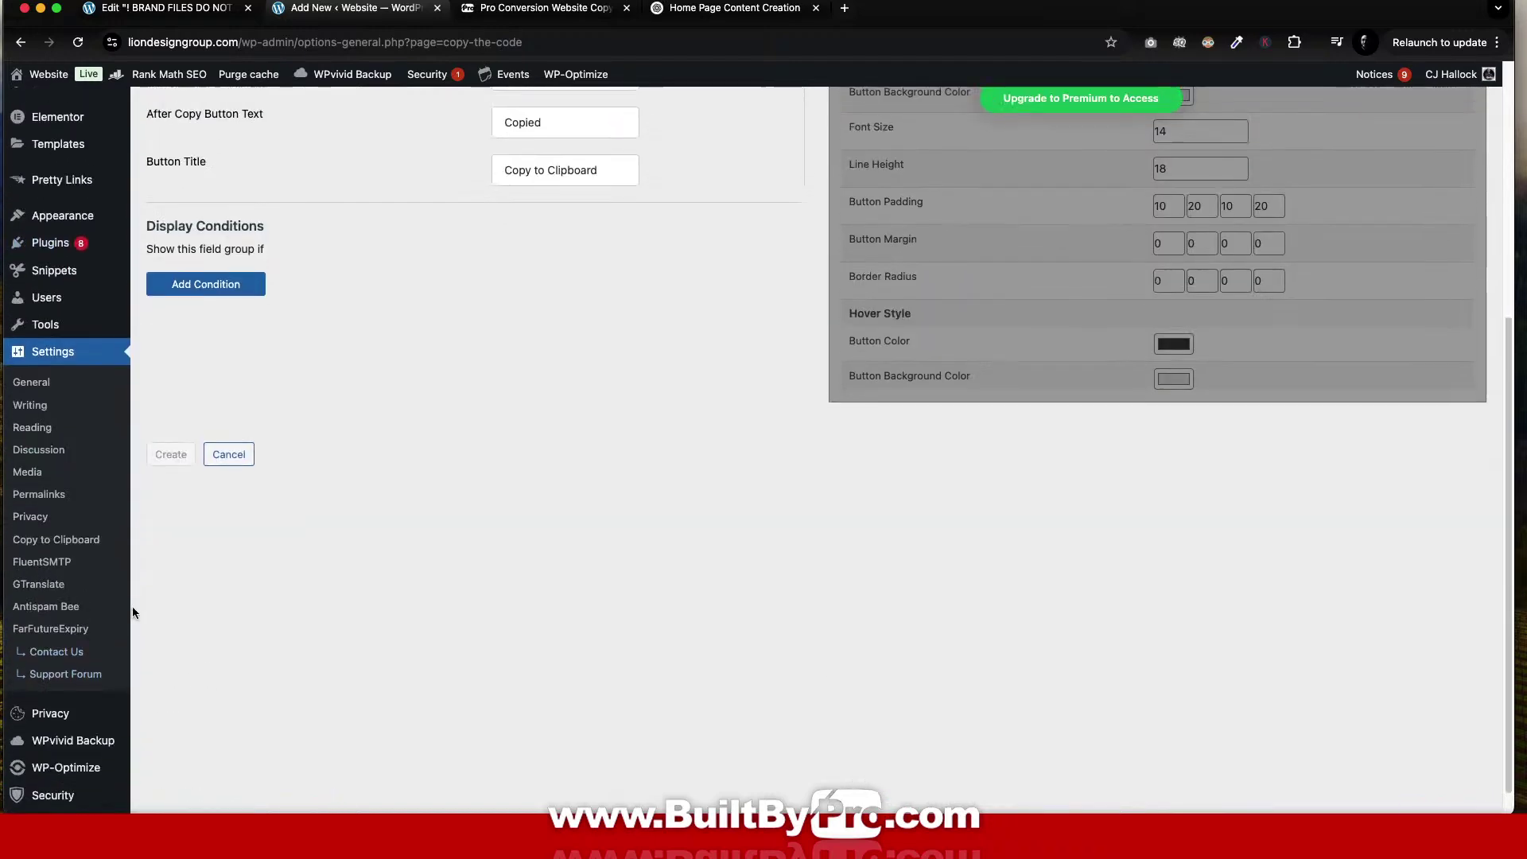
left_click(50, 468)
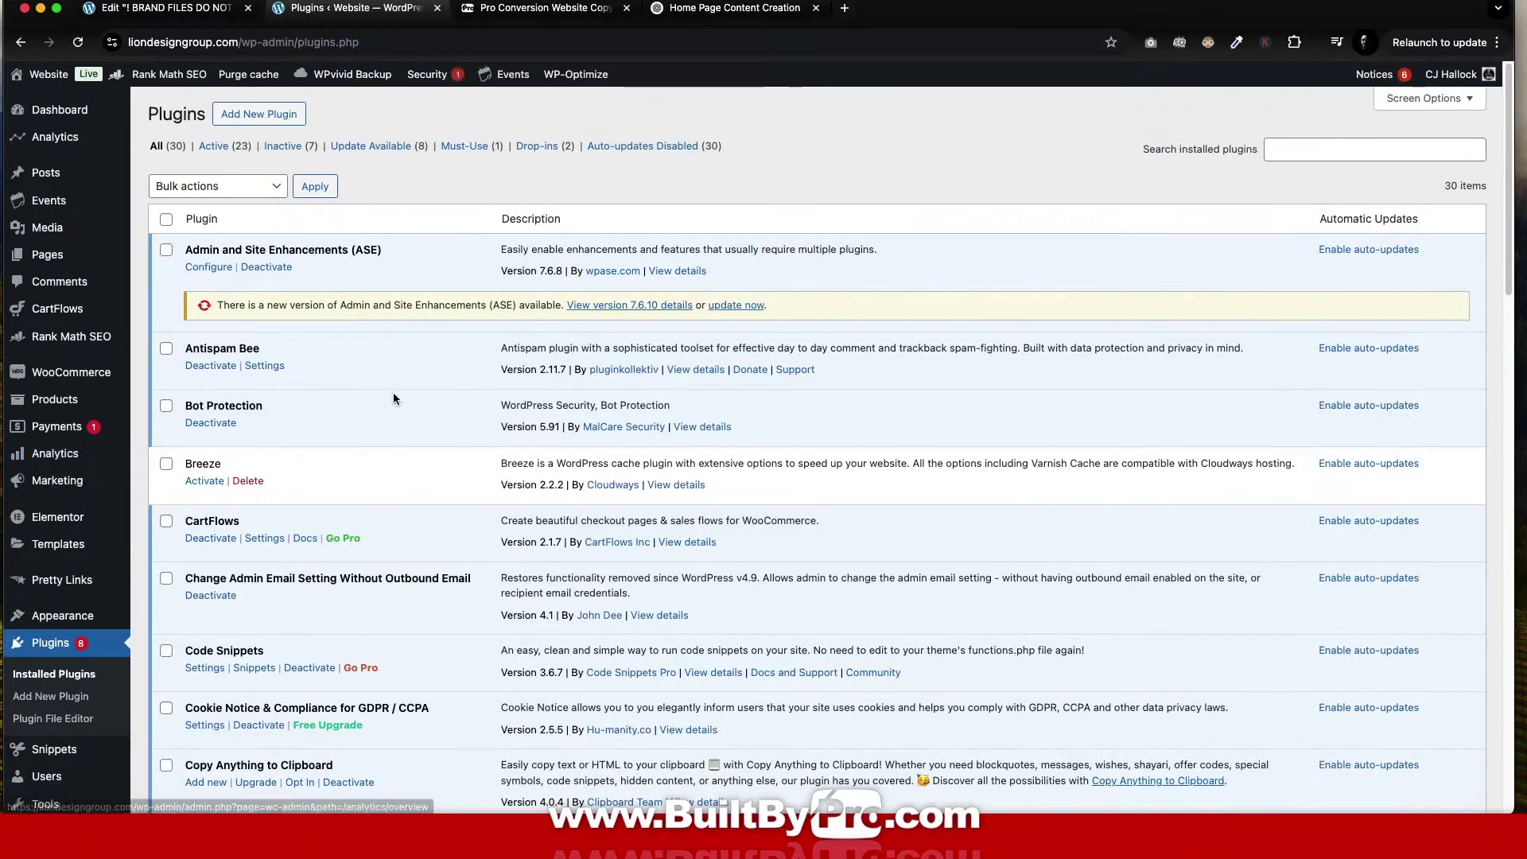
Activate Breeze and update Admin and Site Enhancements to 7.6.10.
left_click(205, 481)
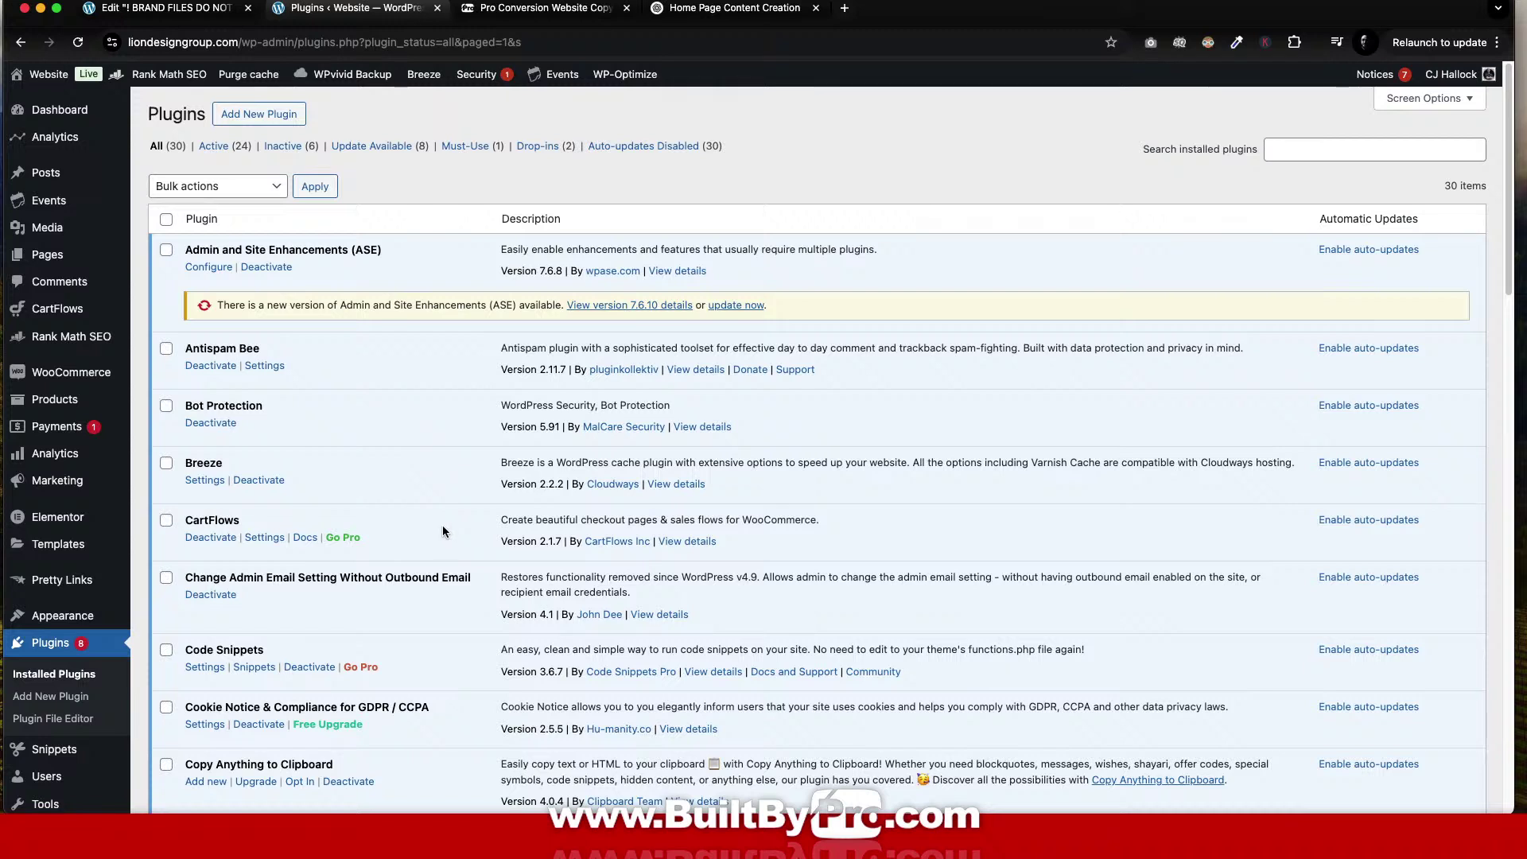
left_click(731, 307)
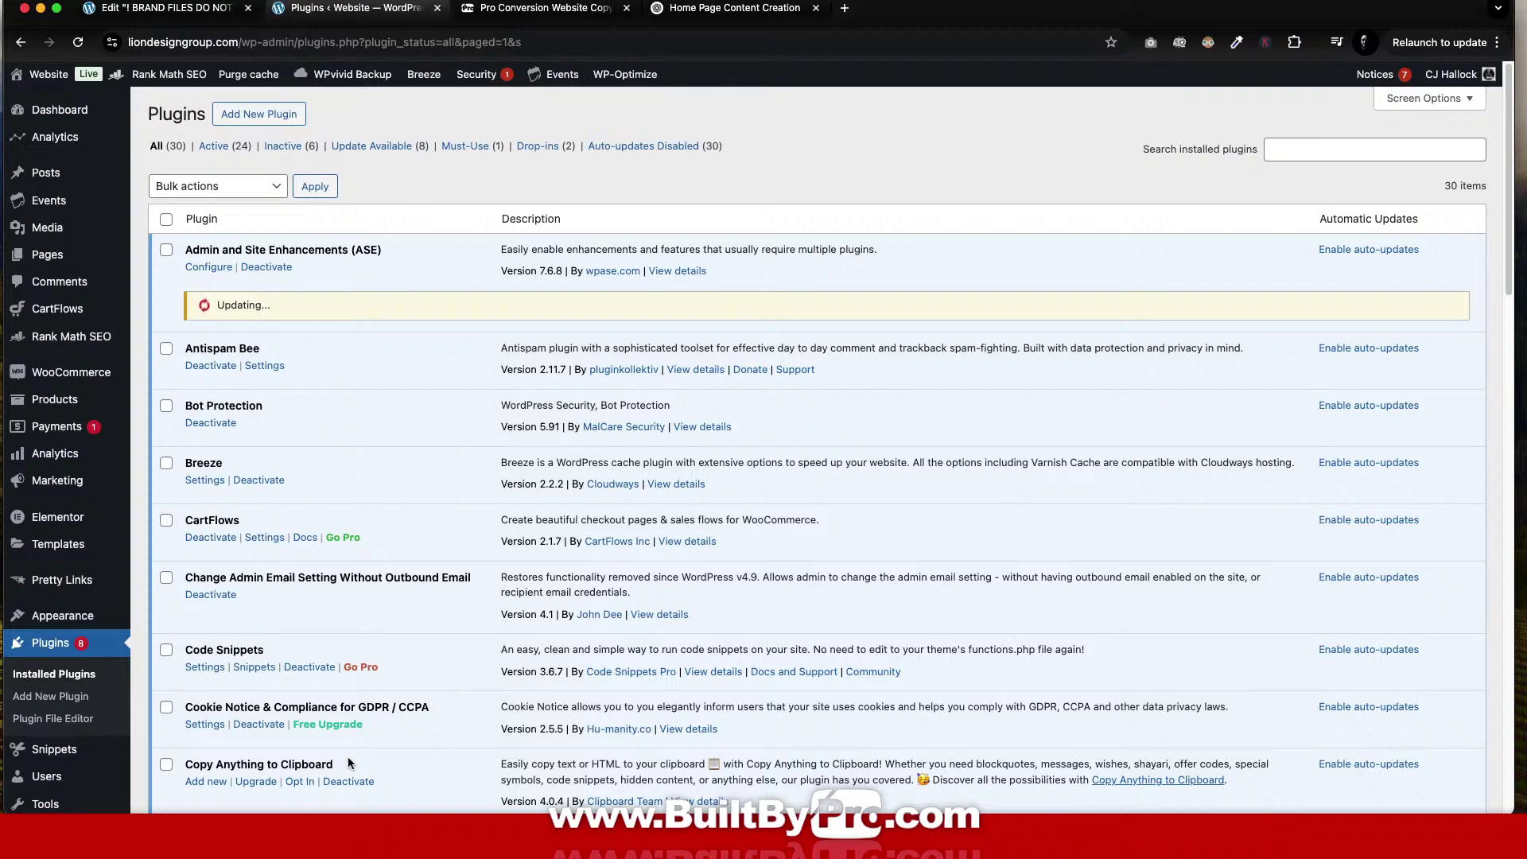
scroll(499, 577, "down", 6)
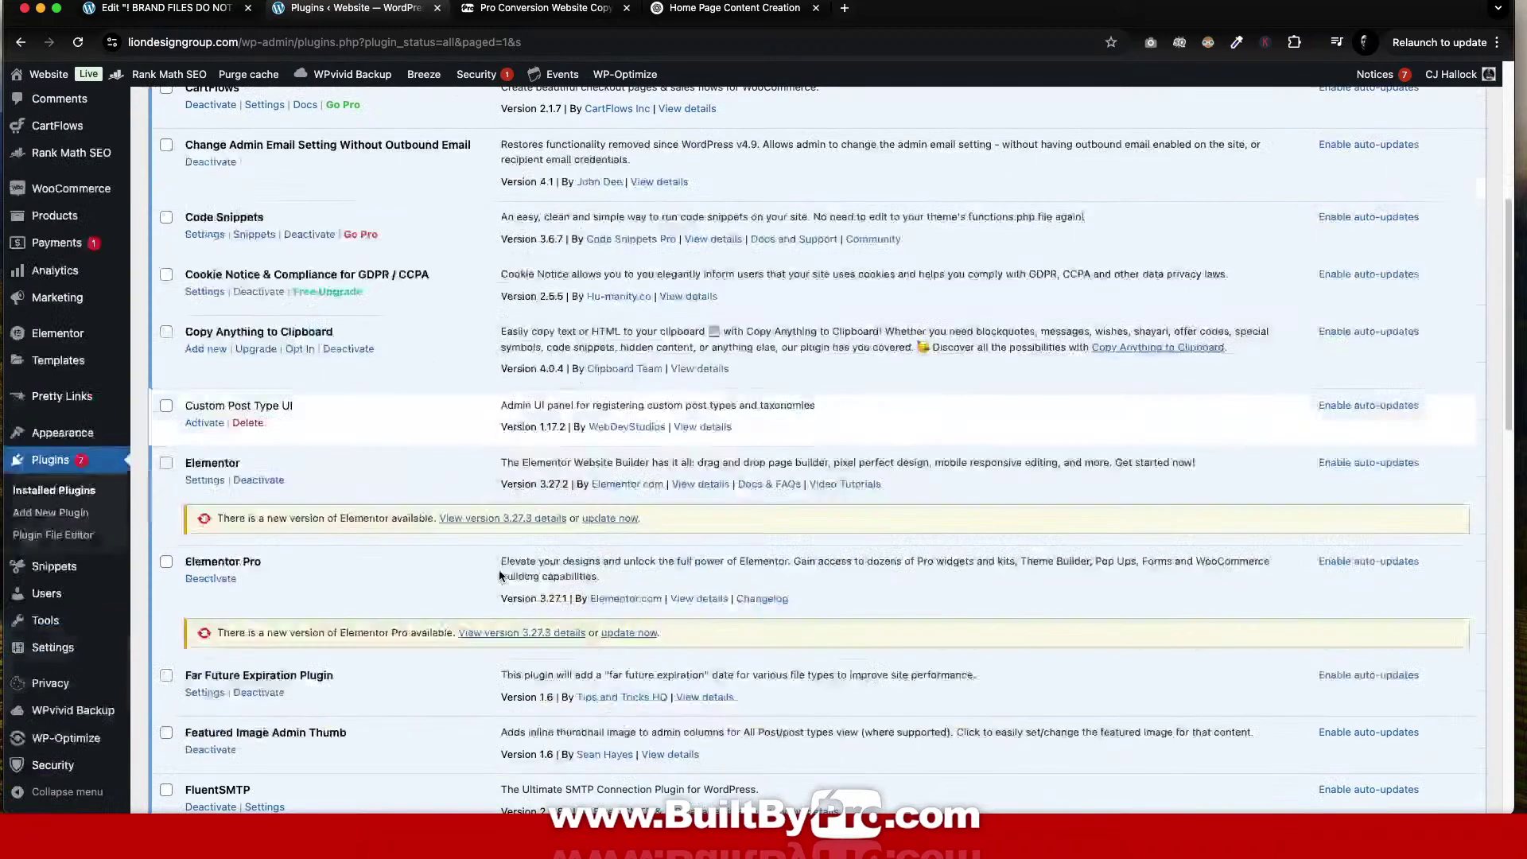
scroll(498, 569, "up", 5)
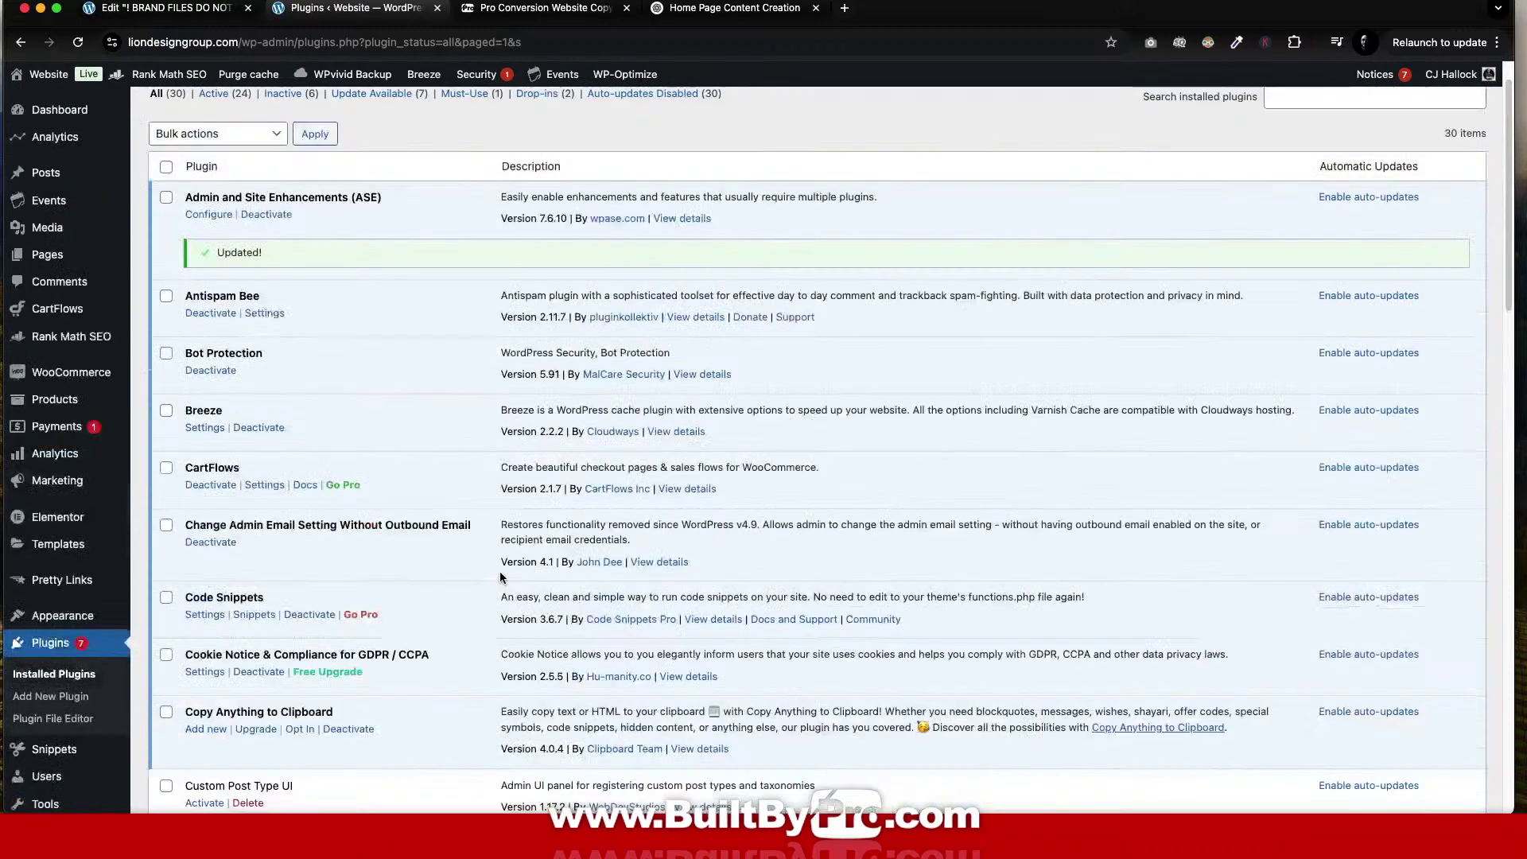
scroll(501, 575, "down", 2)
scroll(501, 576, "down", 1)
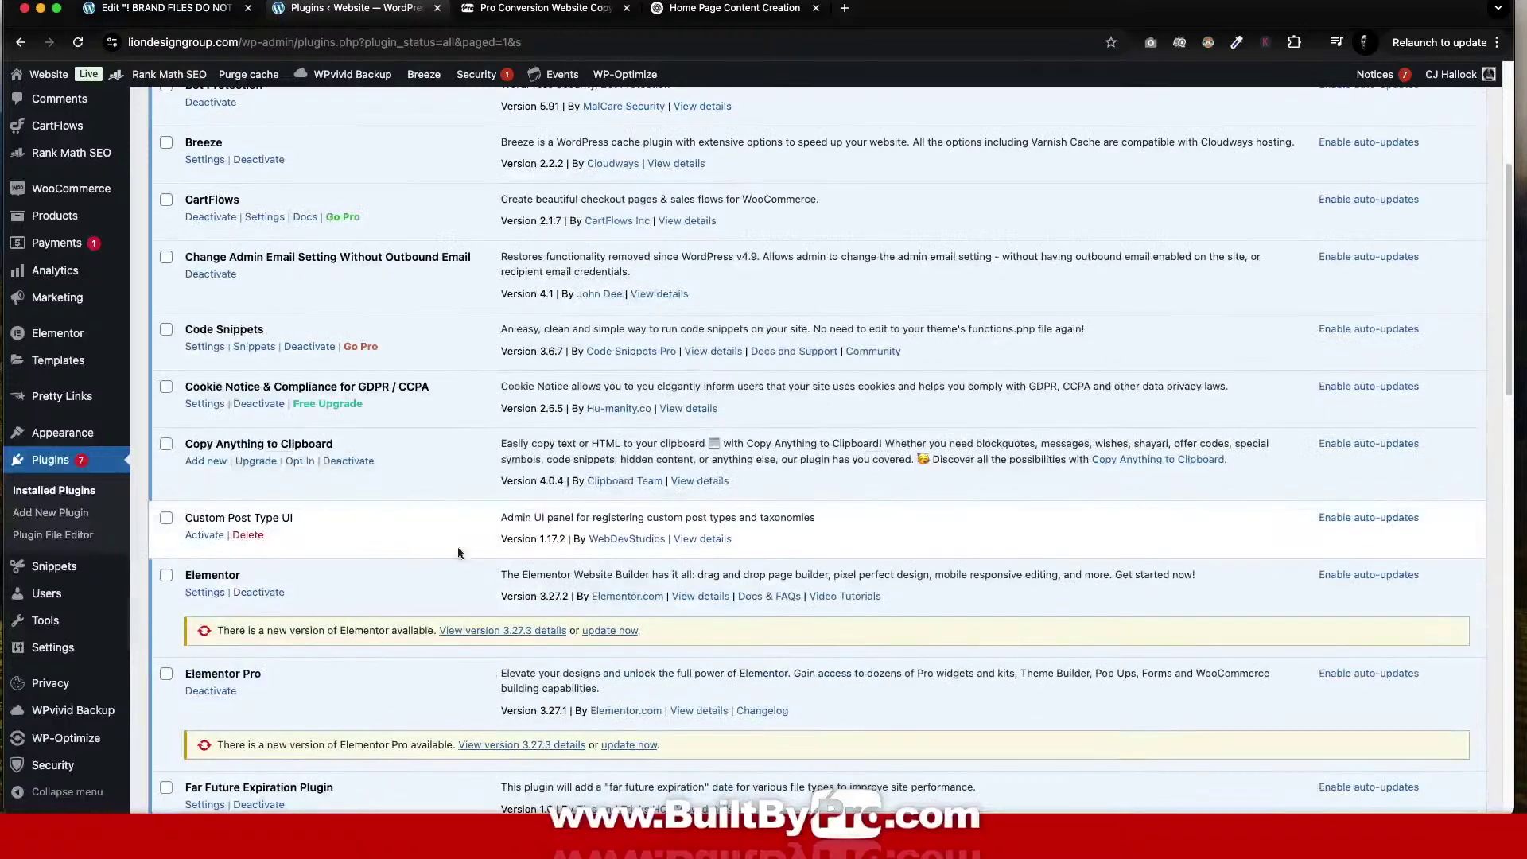
Activate Custom Post Type UI 1.17.2.
left_click(205, 535)
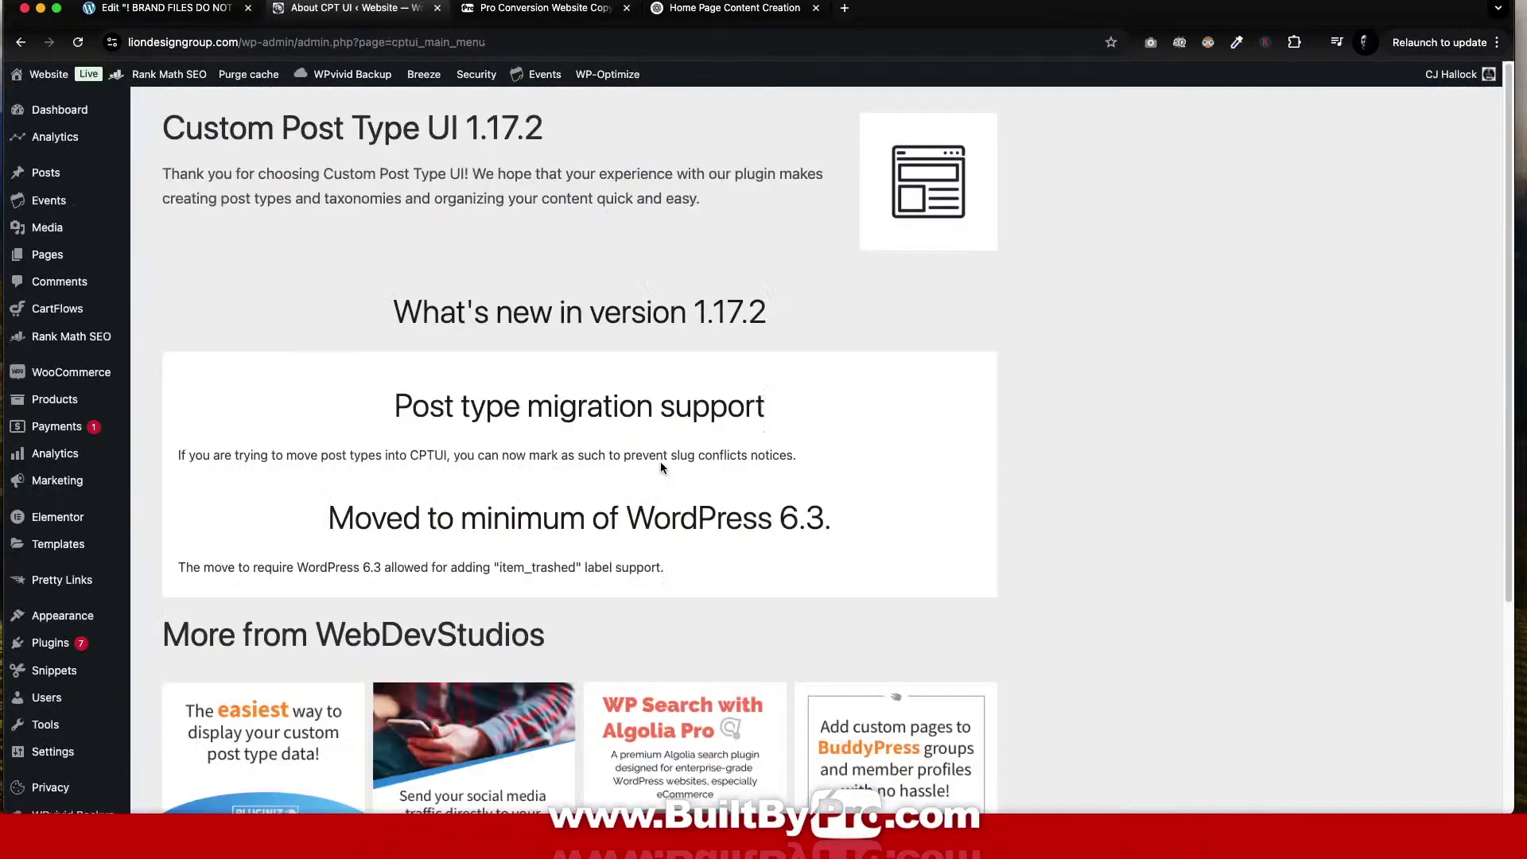
scroll(67, 355, "down", 4)
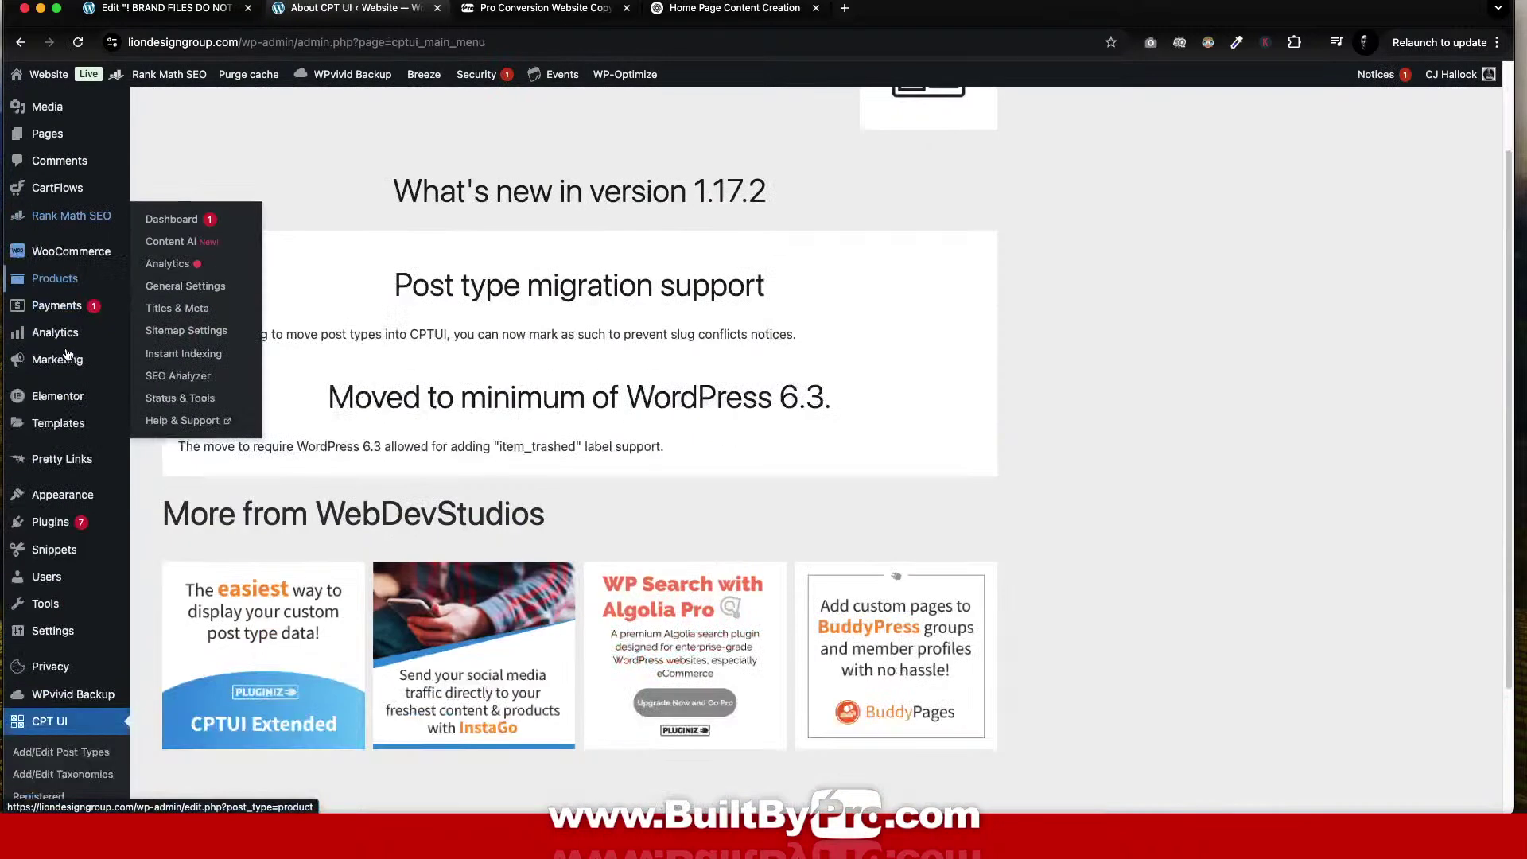
mouse_move(68, 354)
scroll(71, 402, "up", 4)
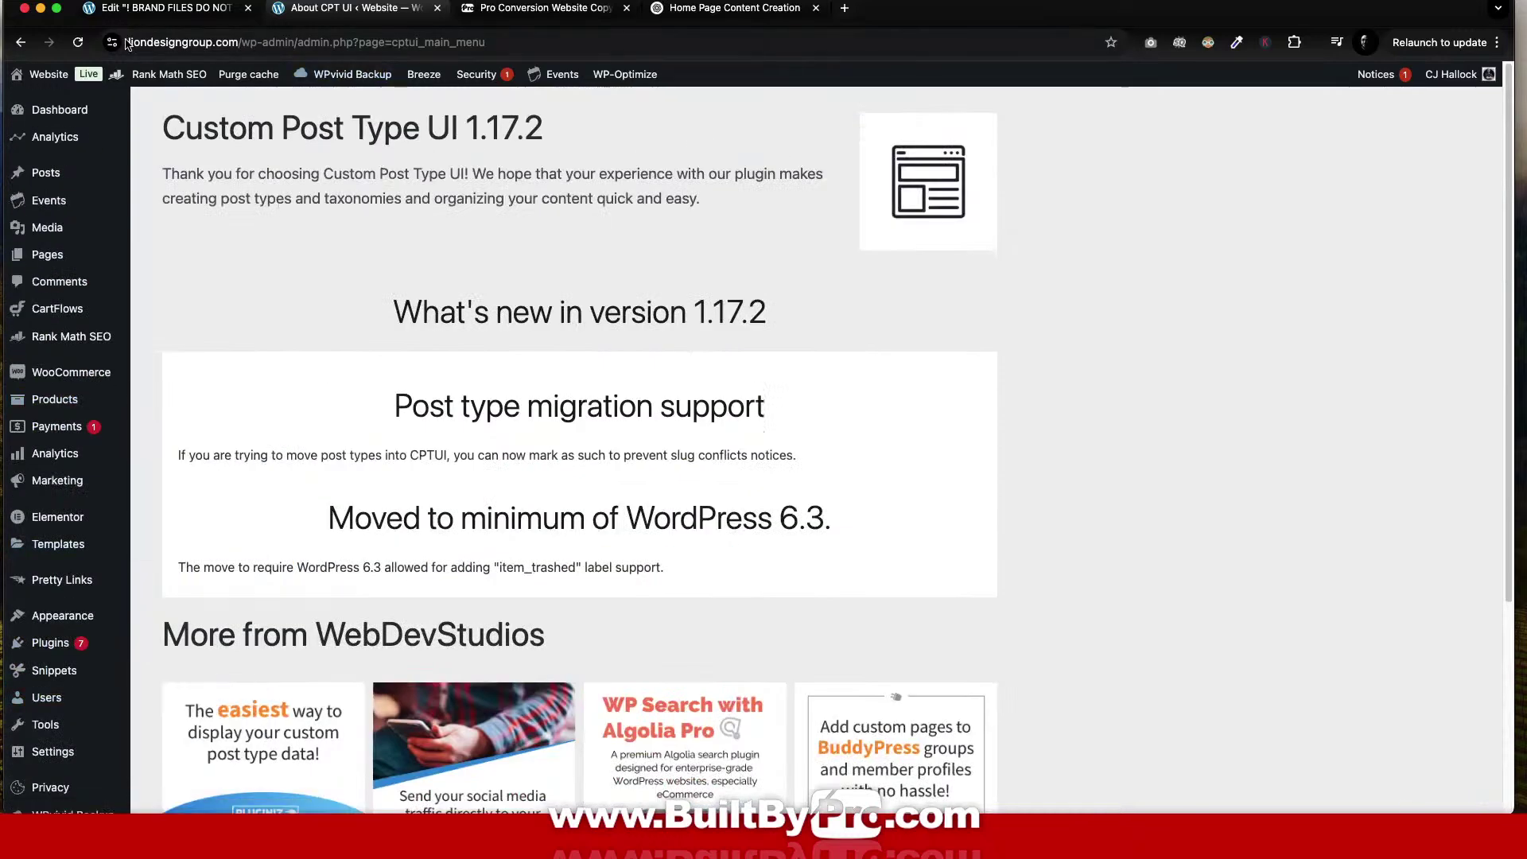
Update Elementor to 3.27.3, attempt Elementor Pro's update, and start updating FluentSMTP to 2.2.90.
left_click(52, 645)
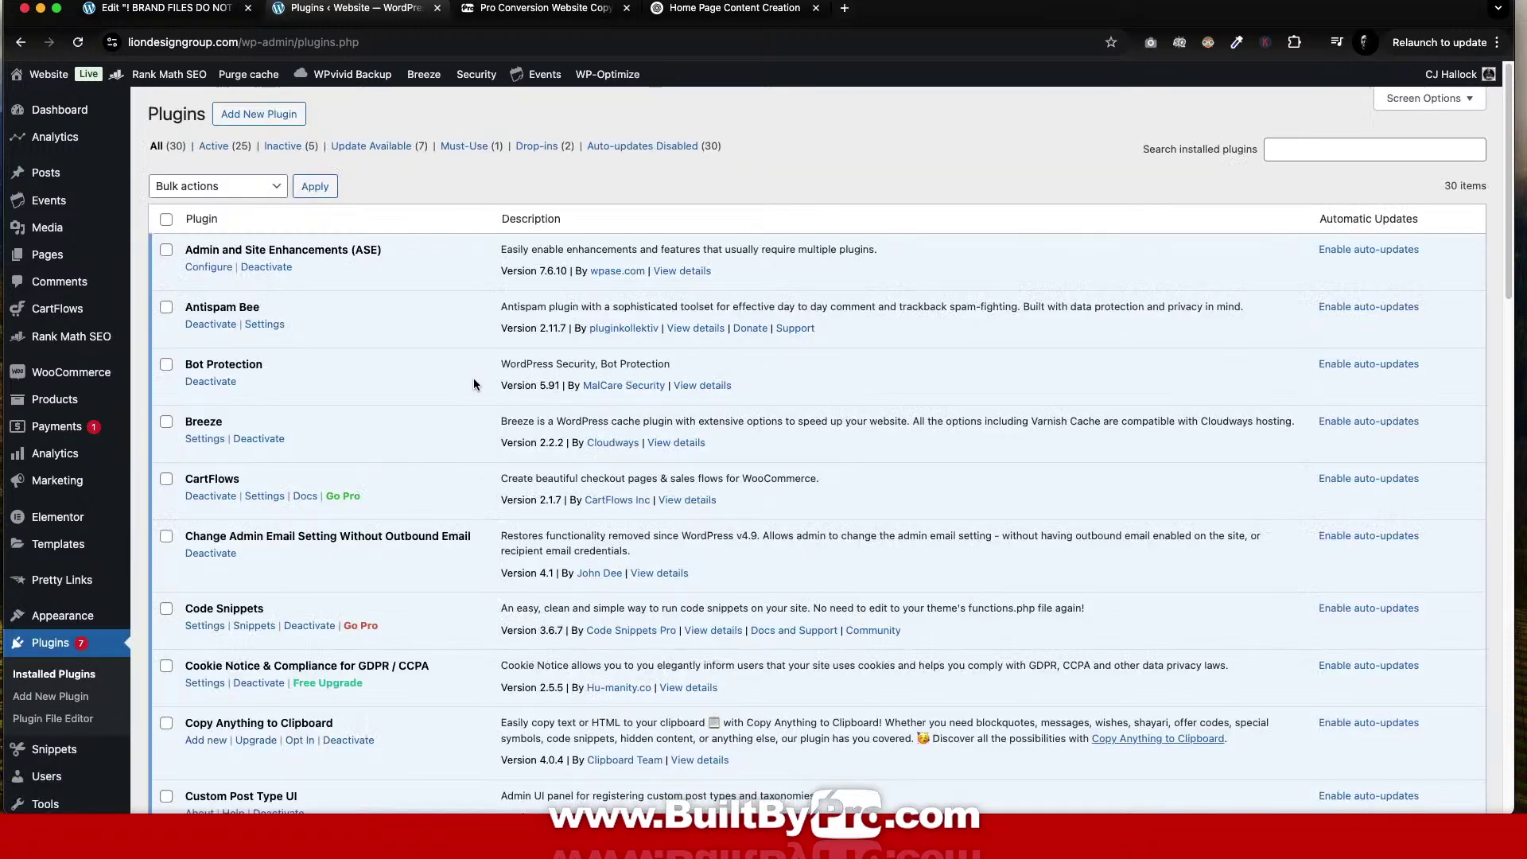
scroll(483, 369, "down", 3)
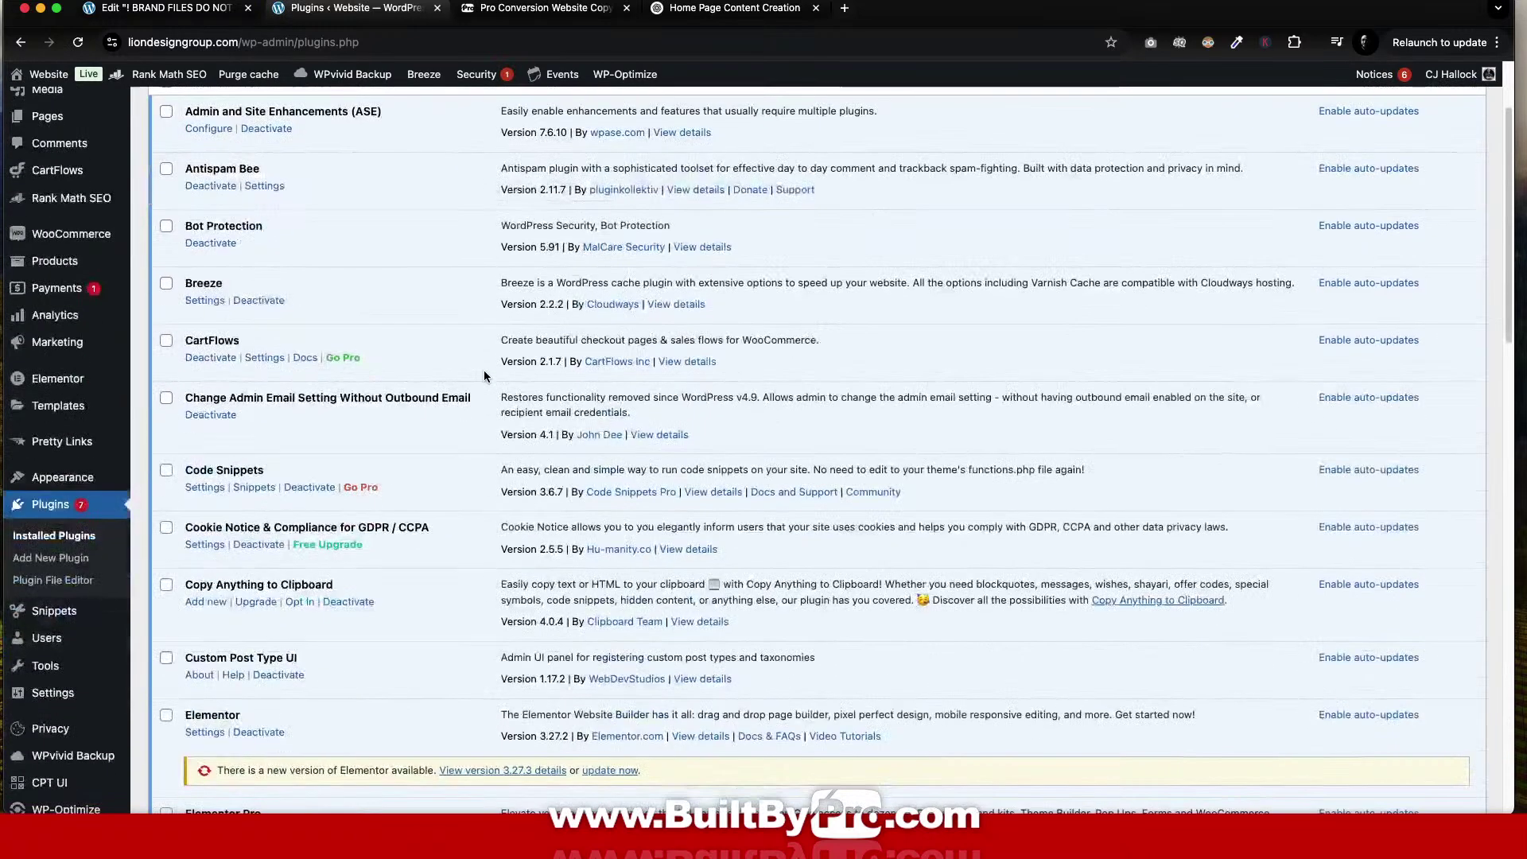
scroll(483, 371, "down", 5)
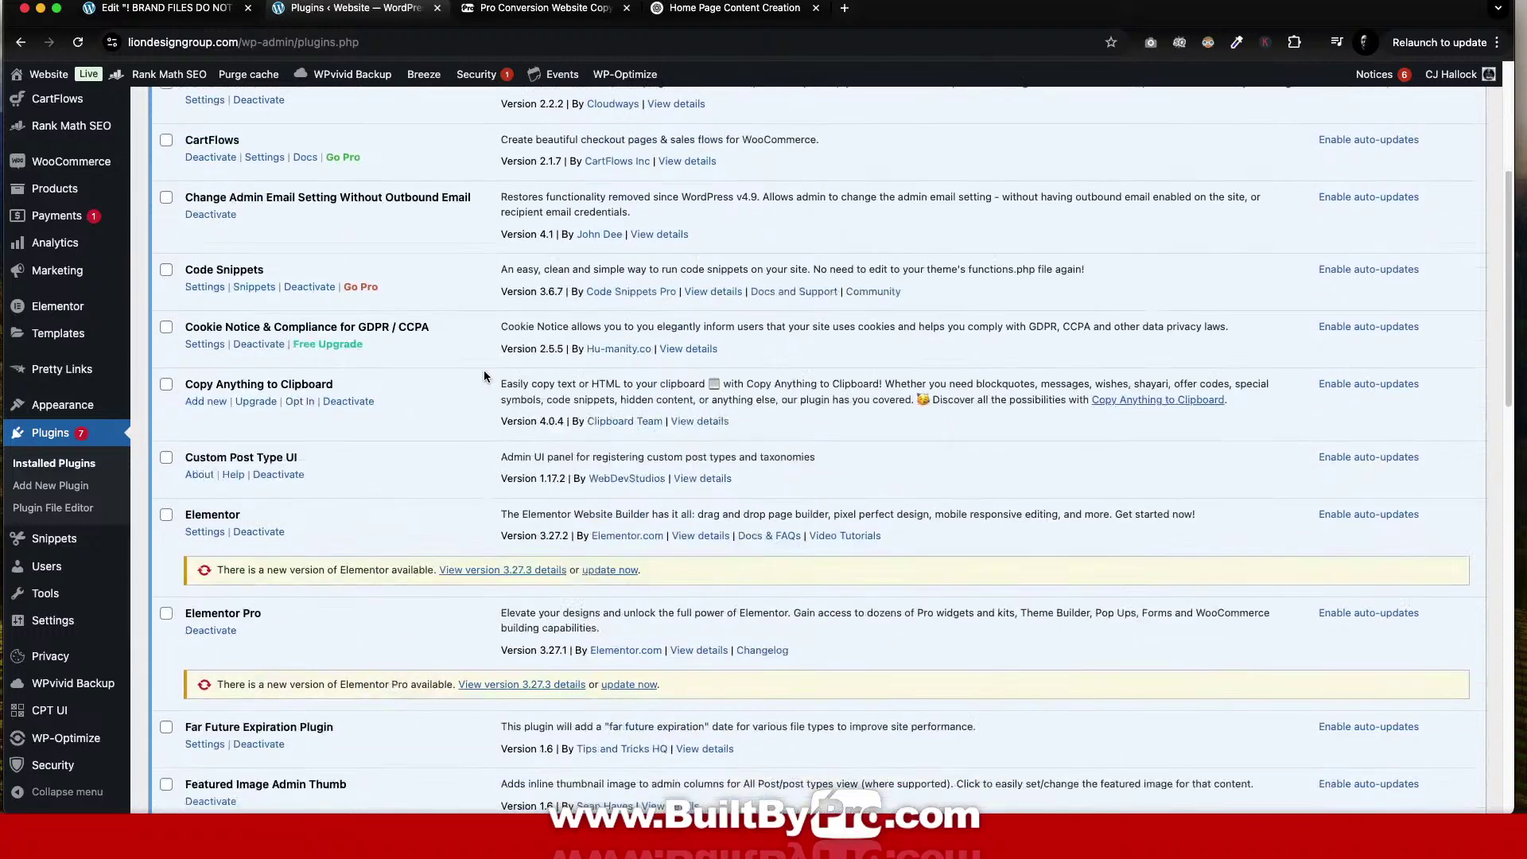
left_click(624, 541)
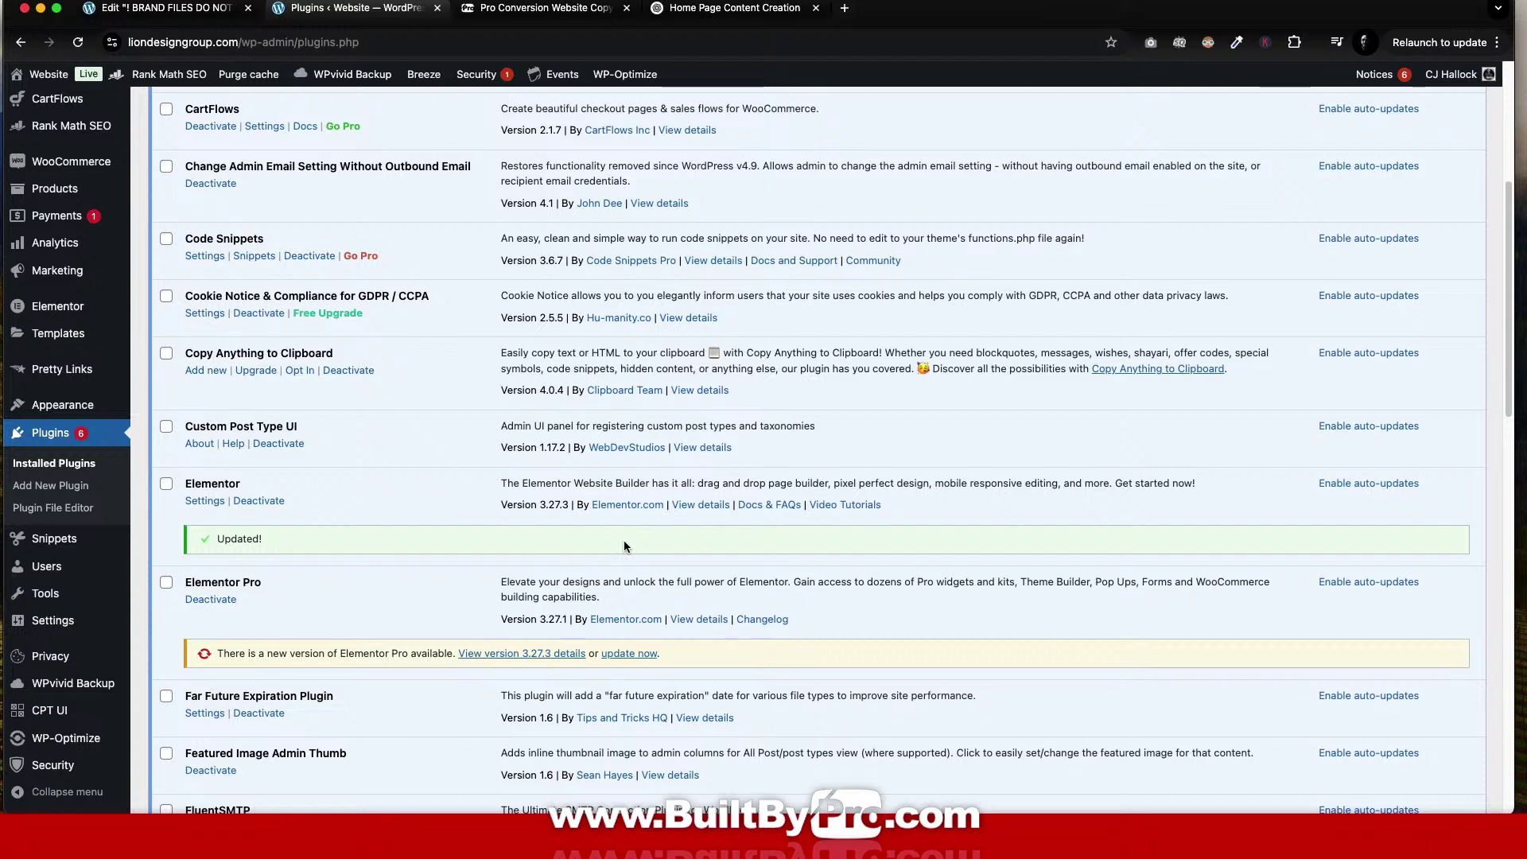
left_click(628, 655)
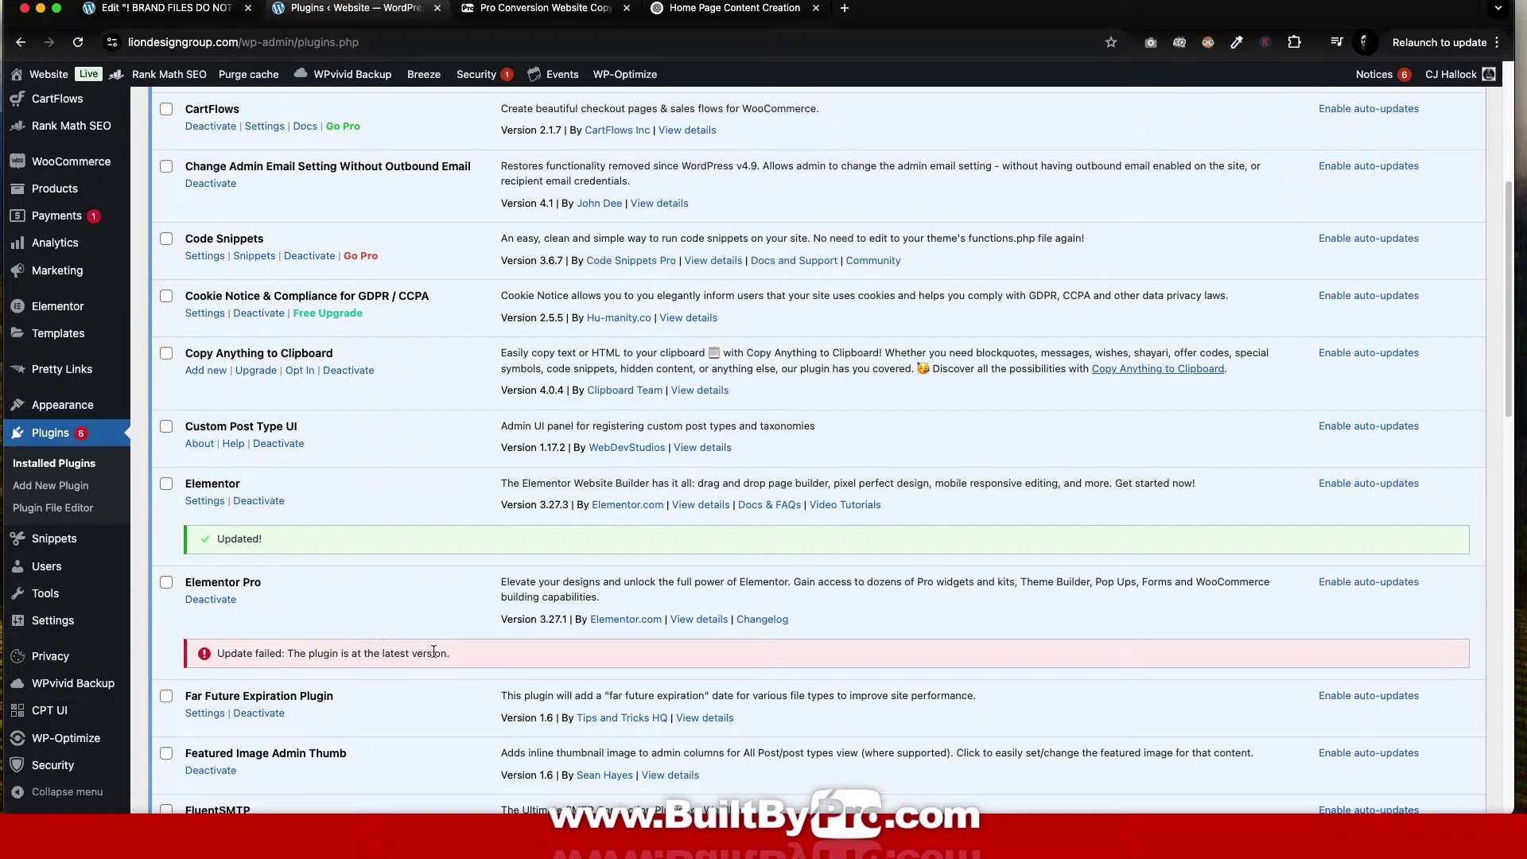
scroll(236, 585, "down", 3)
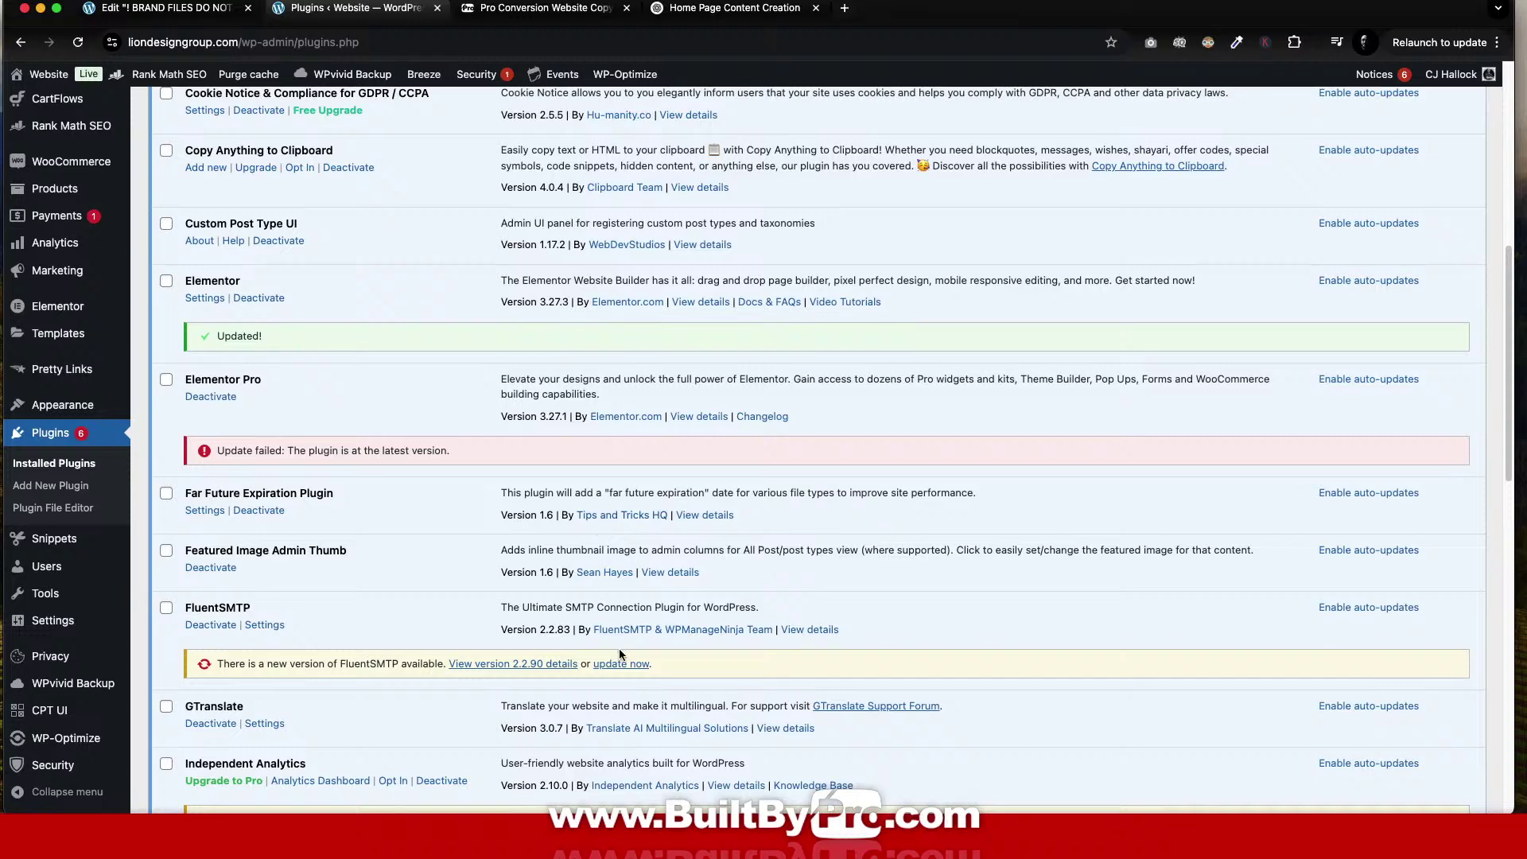
left_click(636, 665)
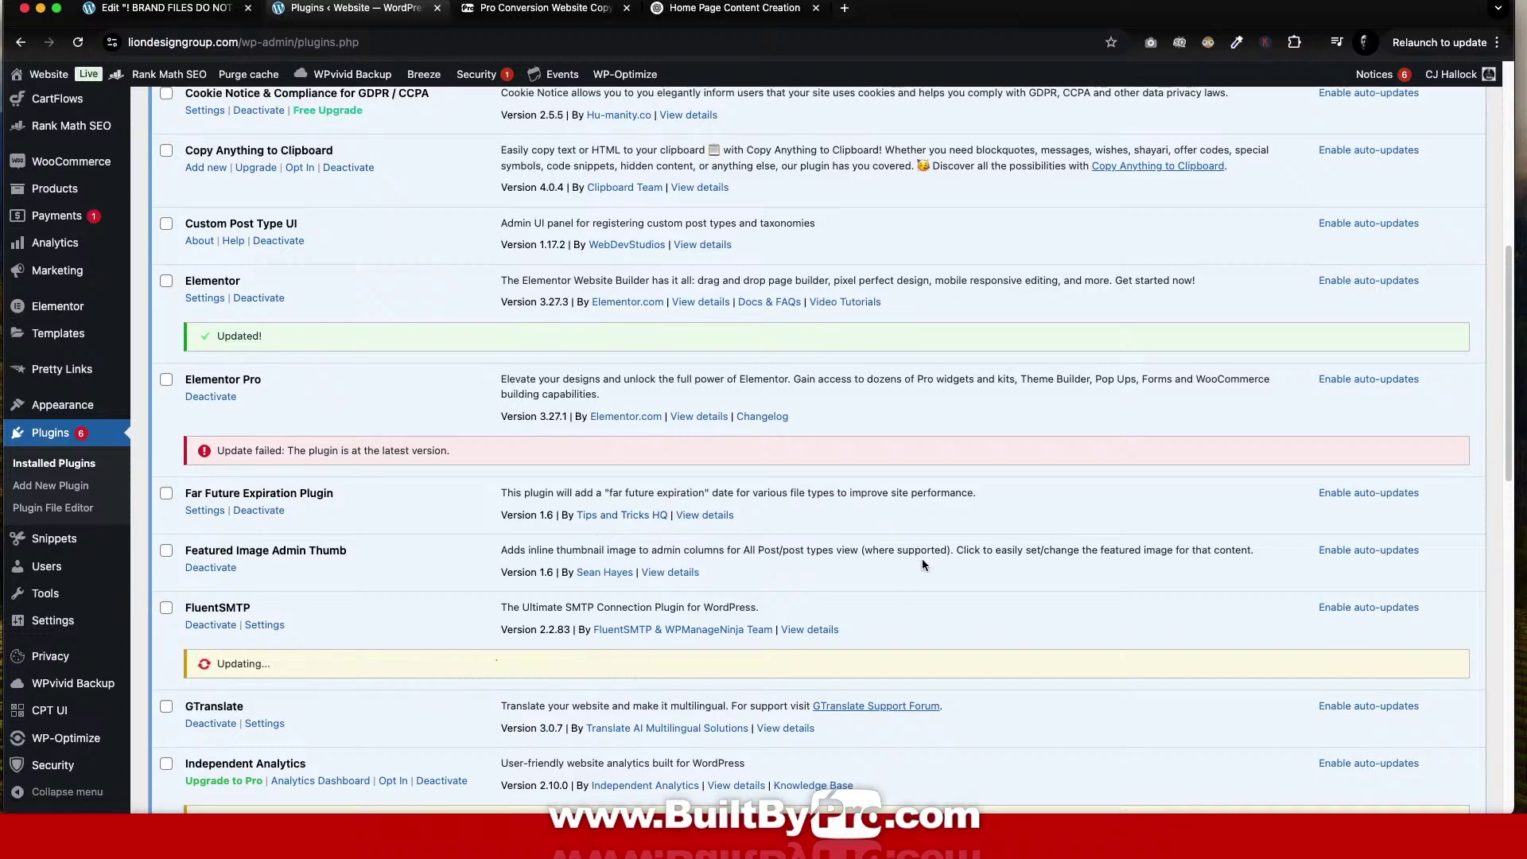
scroll(923, 562, "down", 3)
scroll(923, 563, "down", 3)
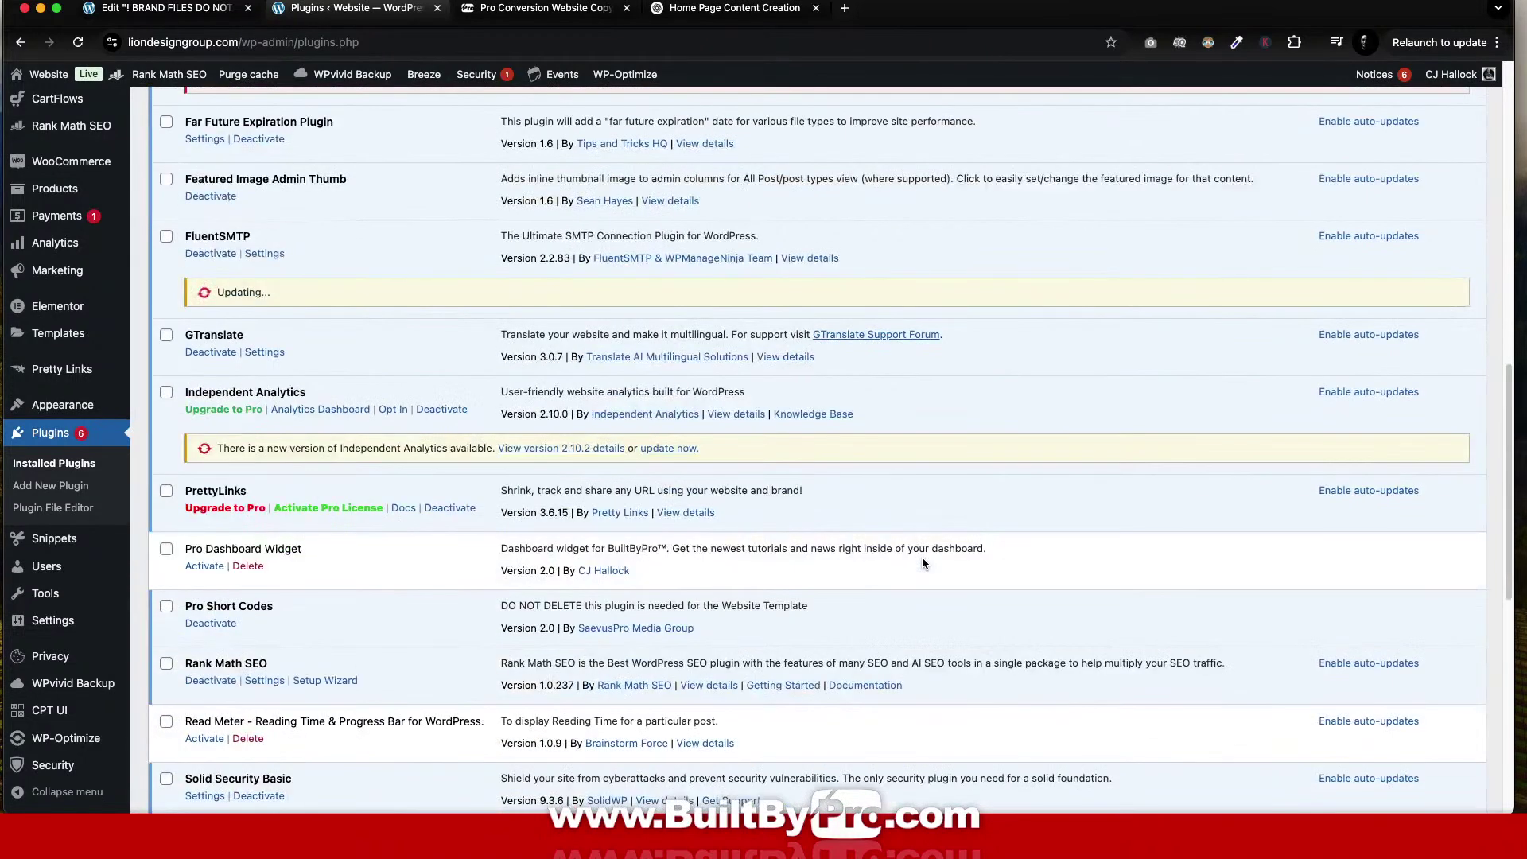
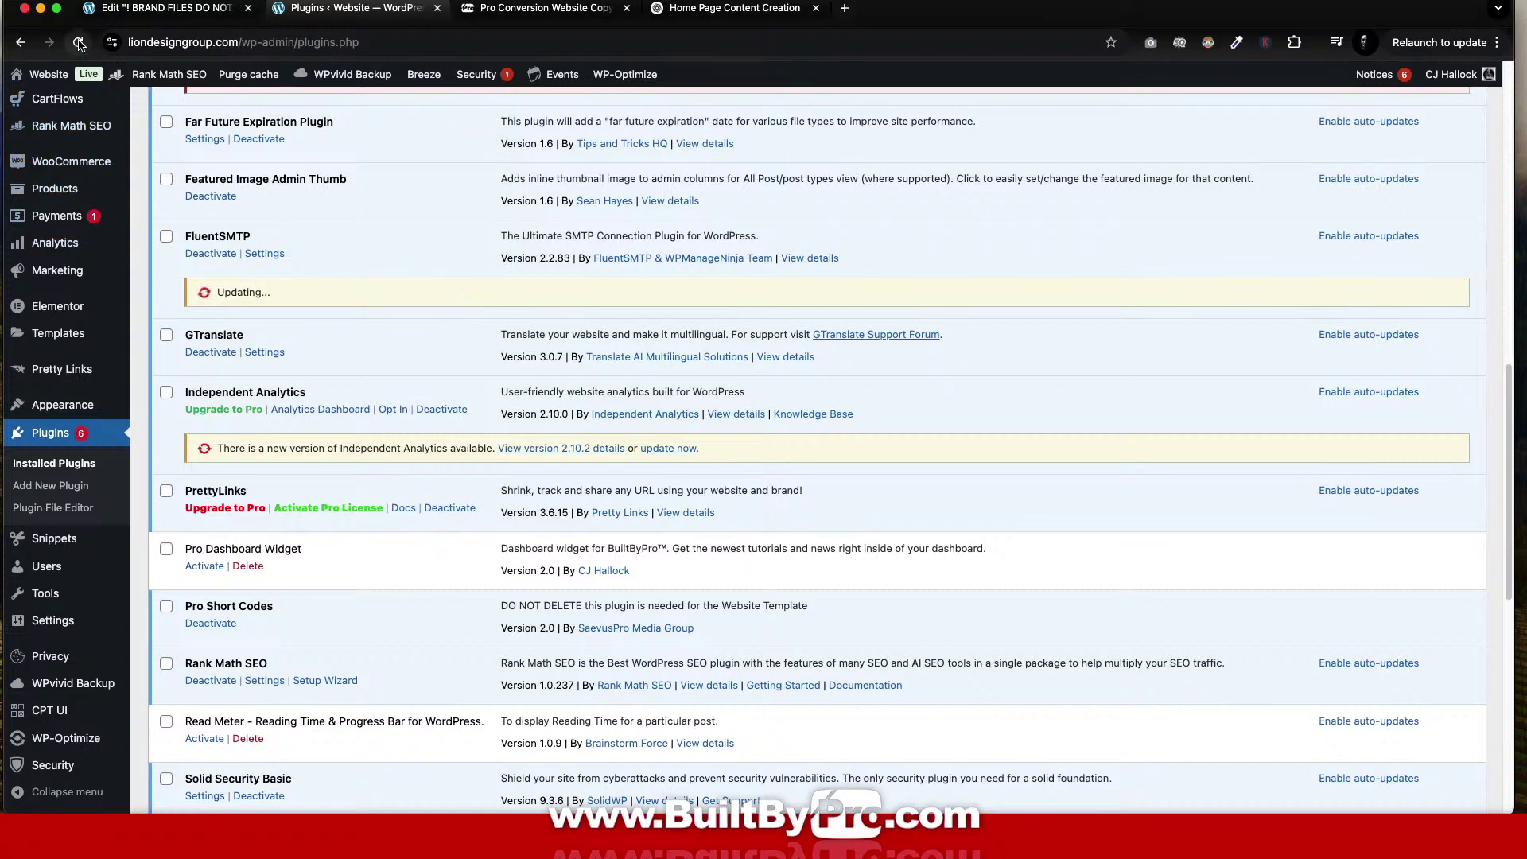
Reload the Installed Plugins page and confirm the reload.
scroll(412, 274, "up", 1)
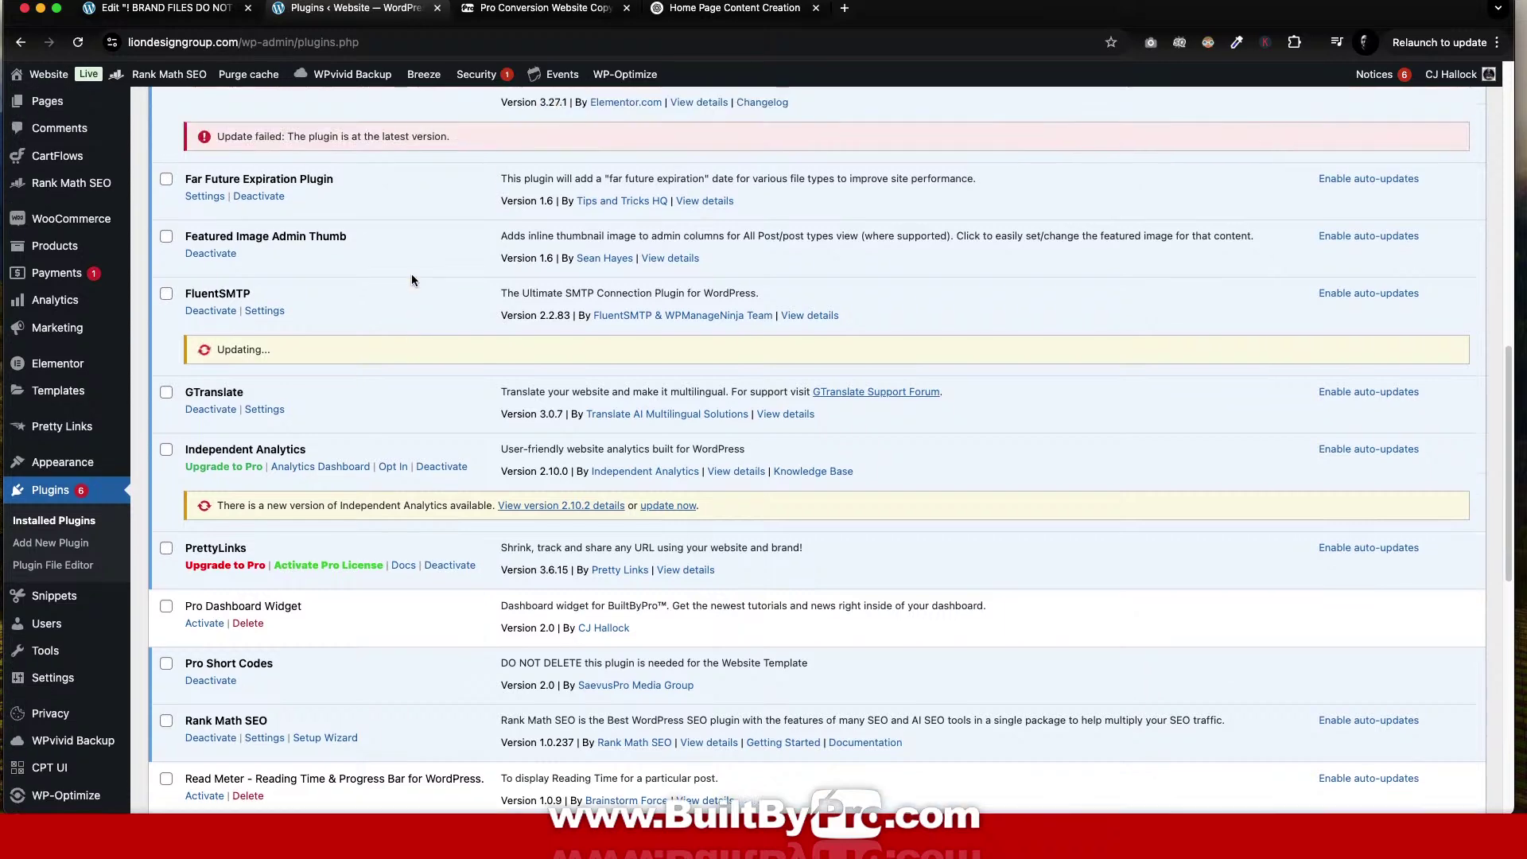
left_click(78, 42)
left_click(813, 303)
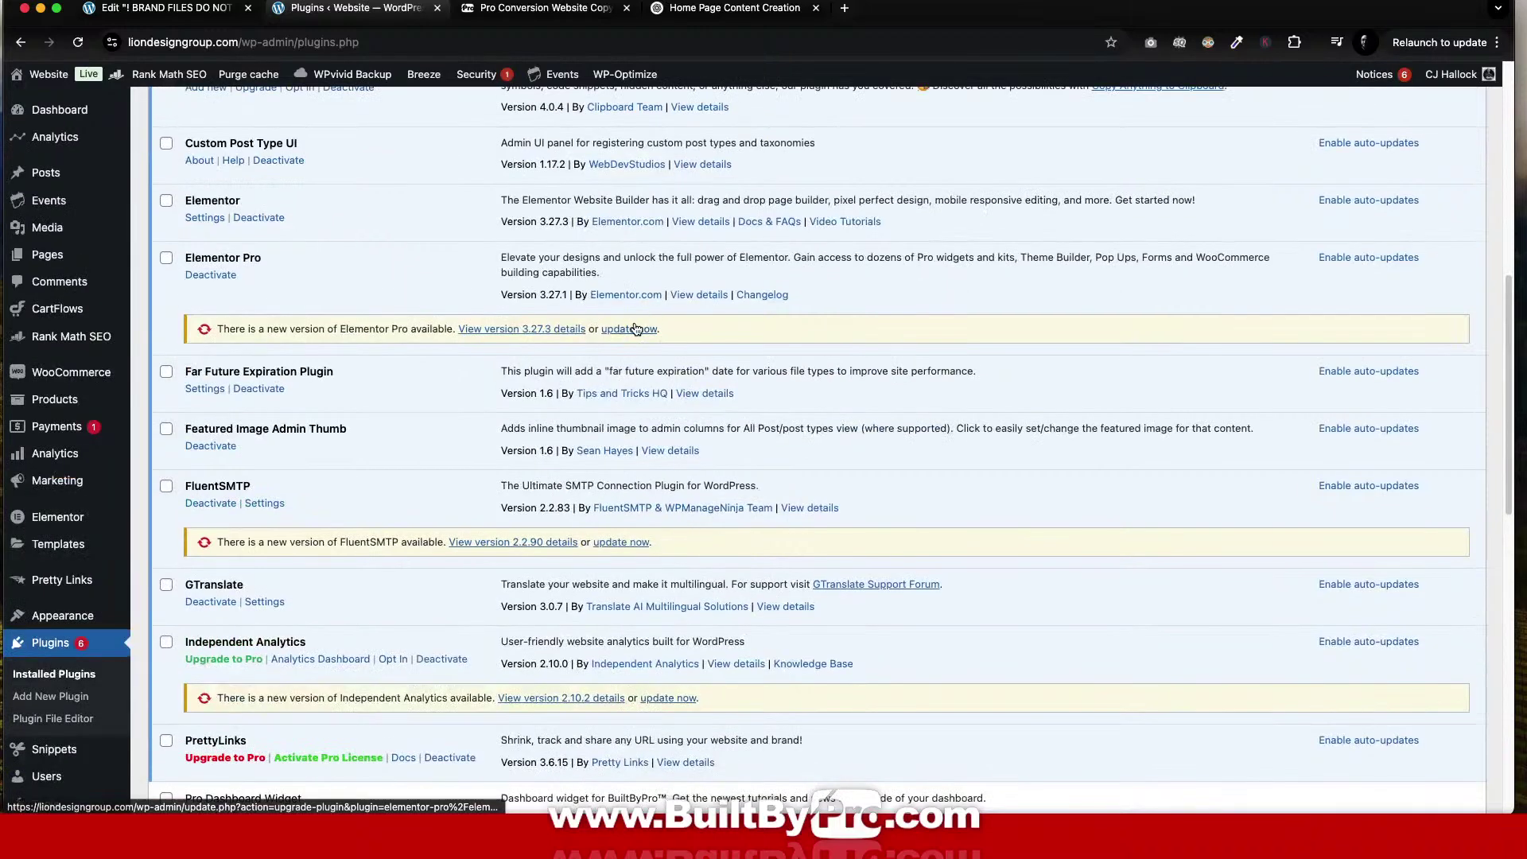
Update Elementor Pro, FluentSMTP, Independent Analytics and The Events Calendar (to 6.10.1).
left_click(628, 328)
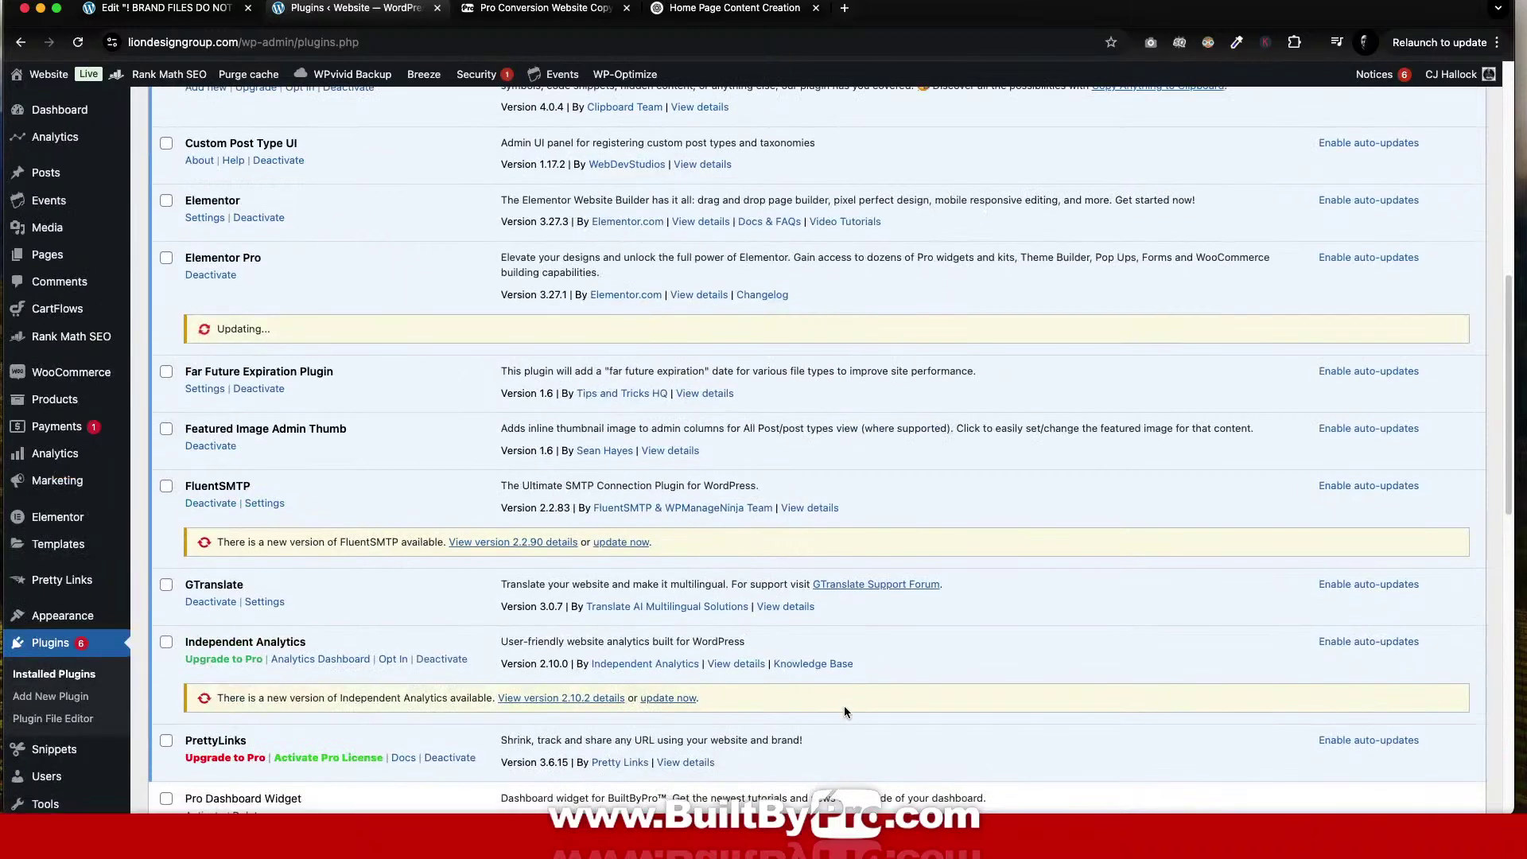
left_click(631, 542)
scroll(796, 597, "down", 5)
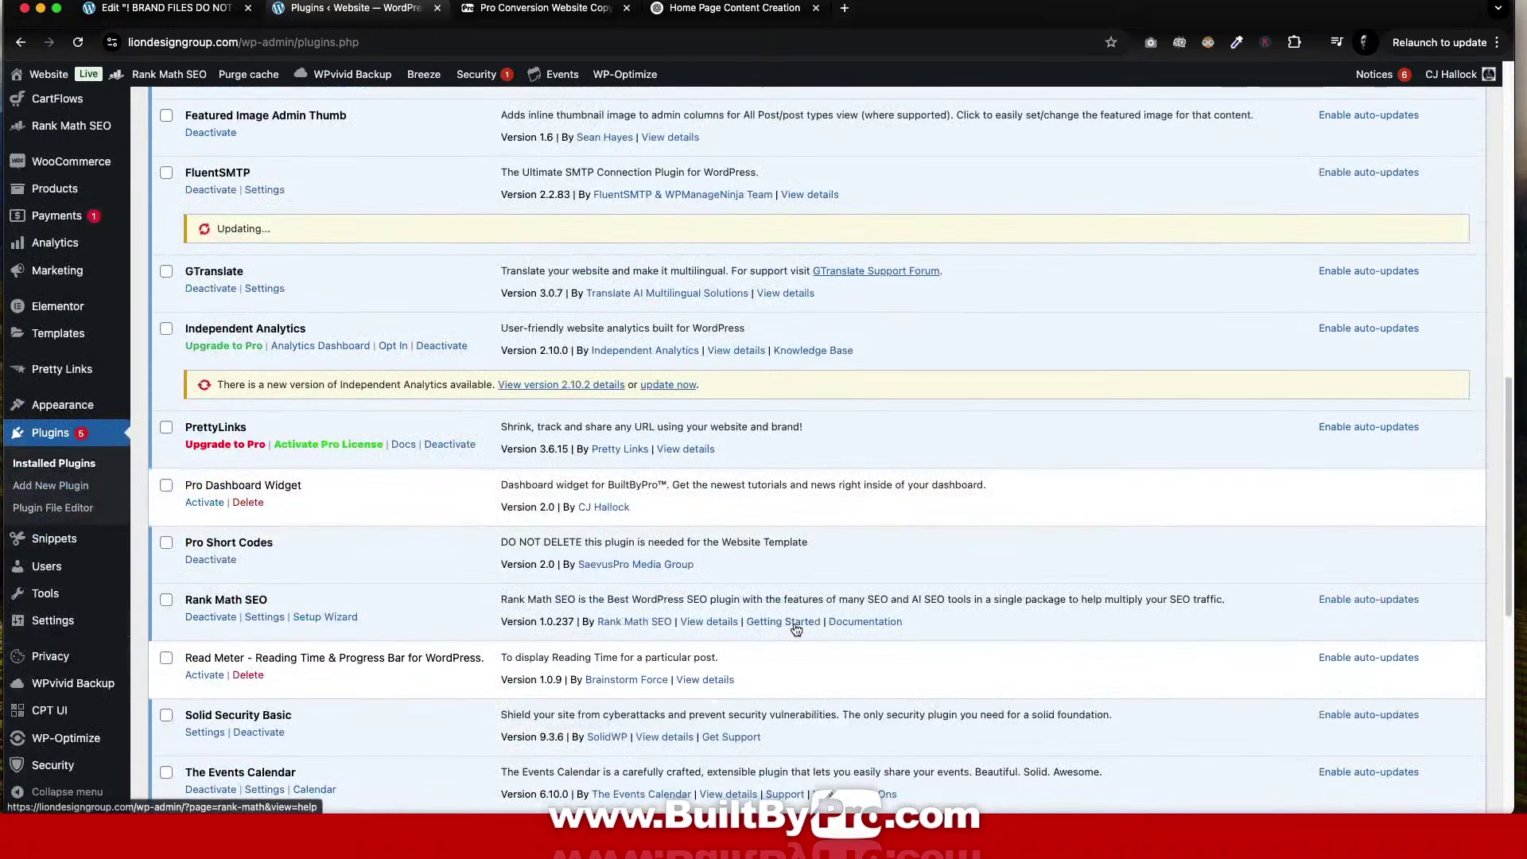
left_click(670, 384)
scroll(747, 569, "down", 2)
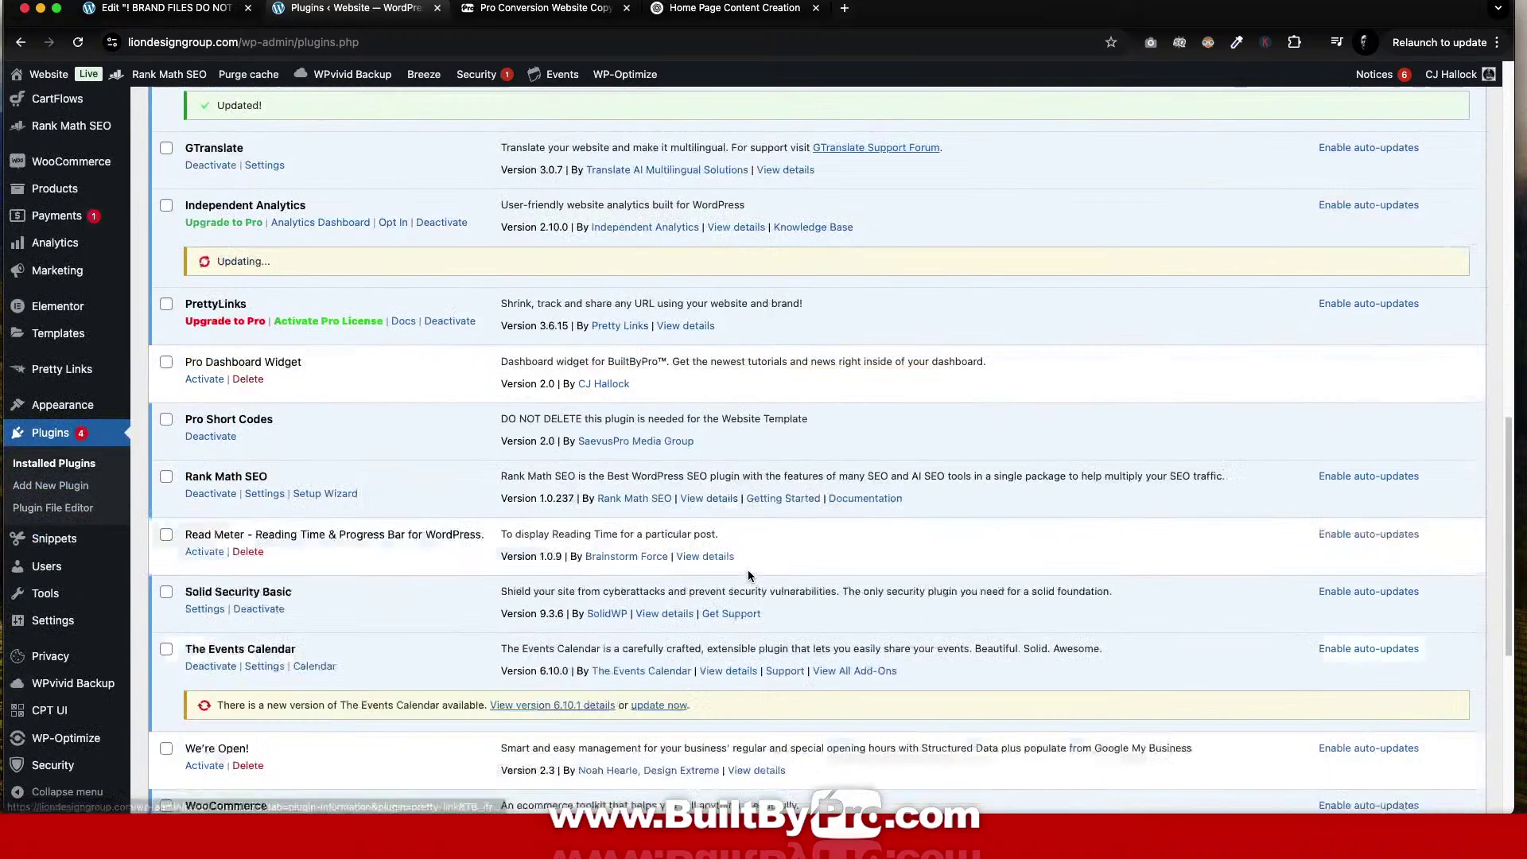
scroll(747, 574, "down", 3)
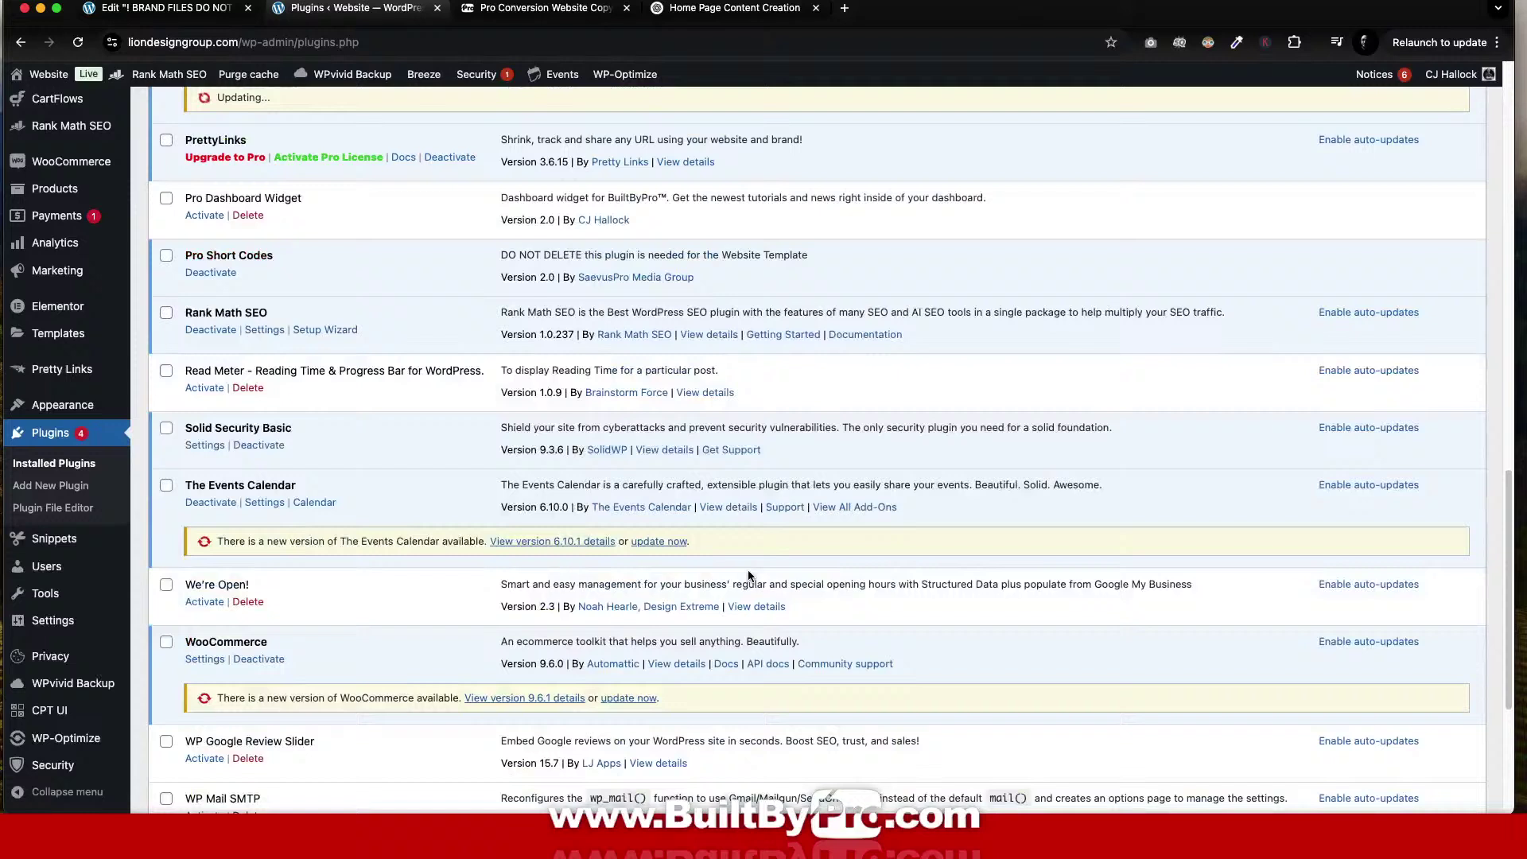
left_click(663, 542)
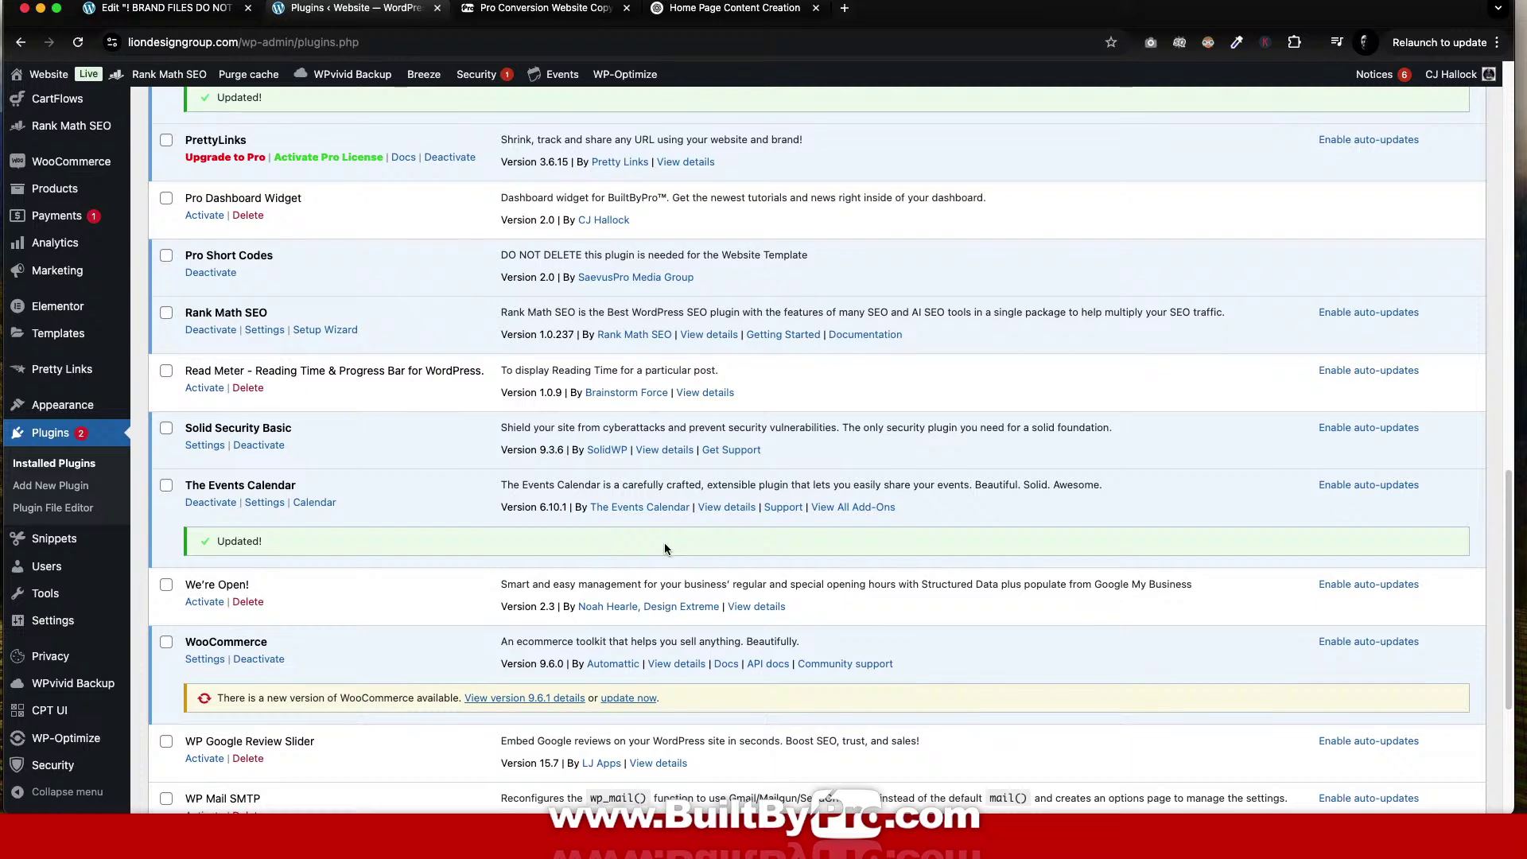
scroll(665, 542, "down", 2)
scroll(664, 542, "down", 3)
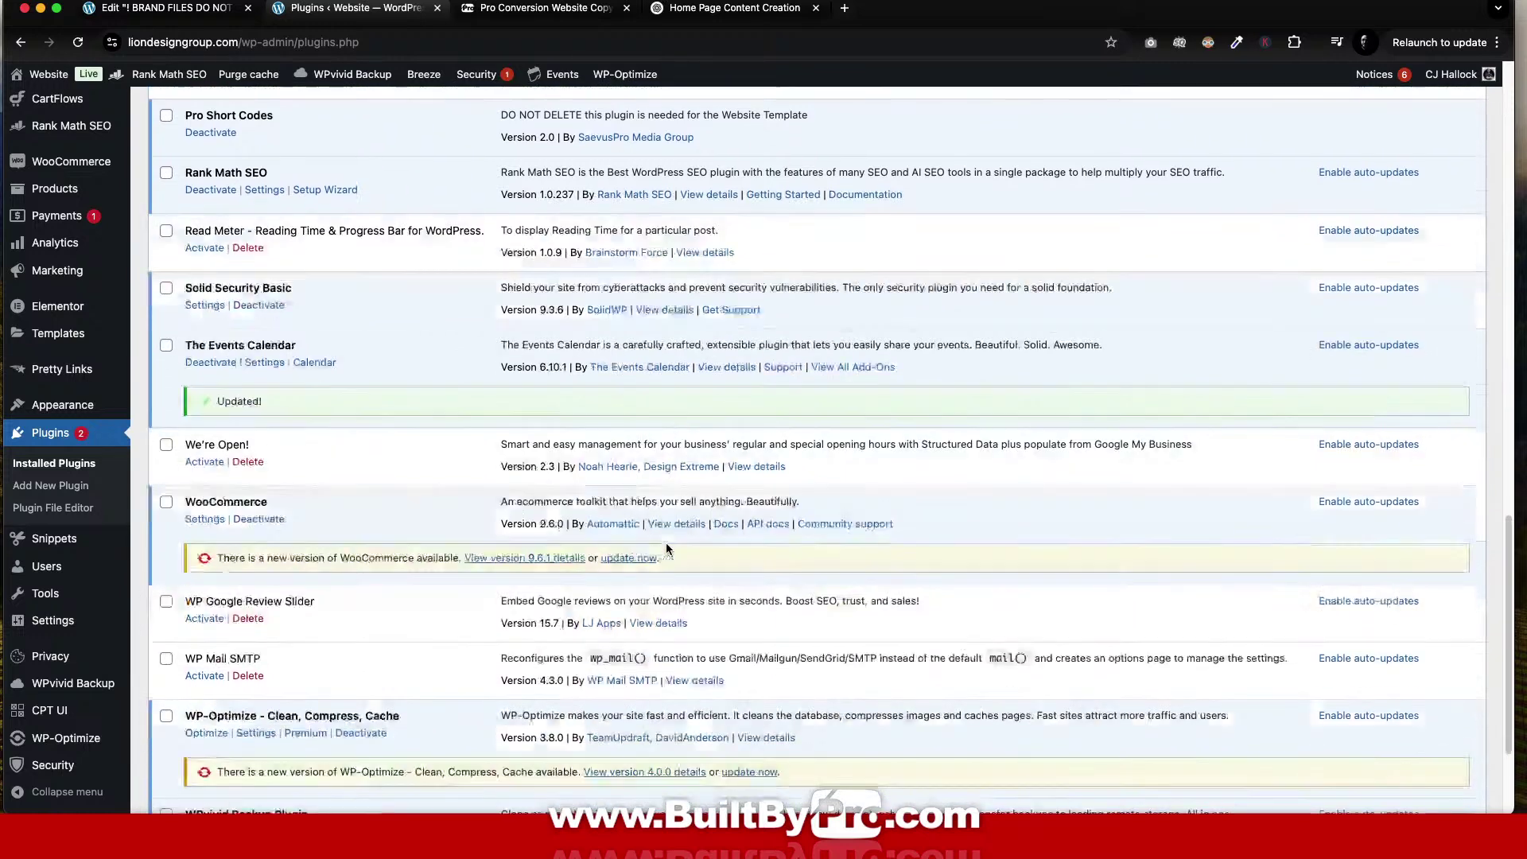
Delete the We're Open! plugin, then WP Google Review Slider, confirming each deletion with OK.
left_click(247, 461)
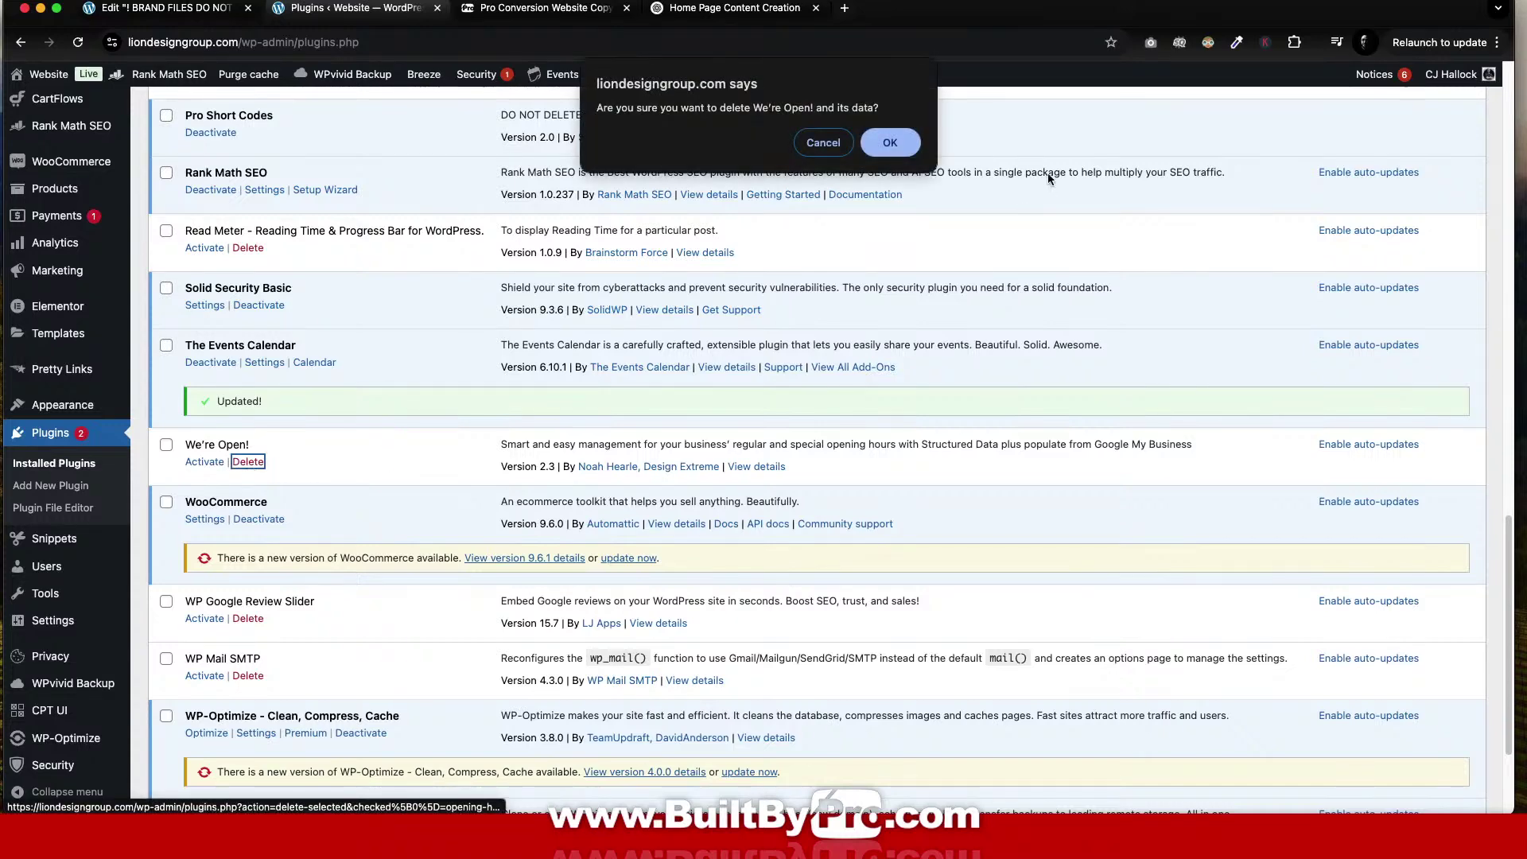
left_click(894, 144)
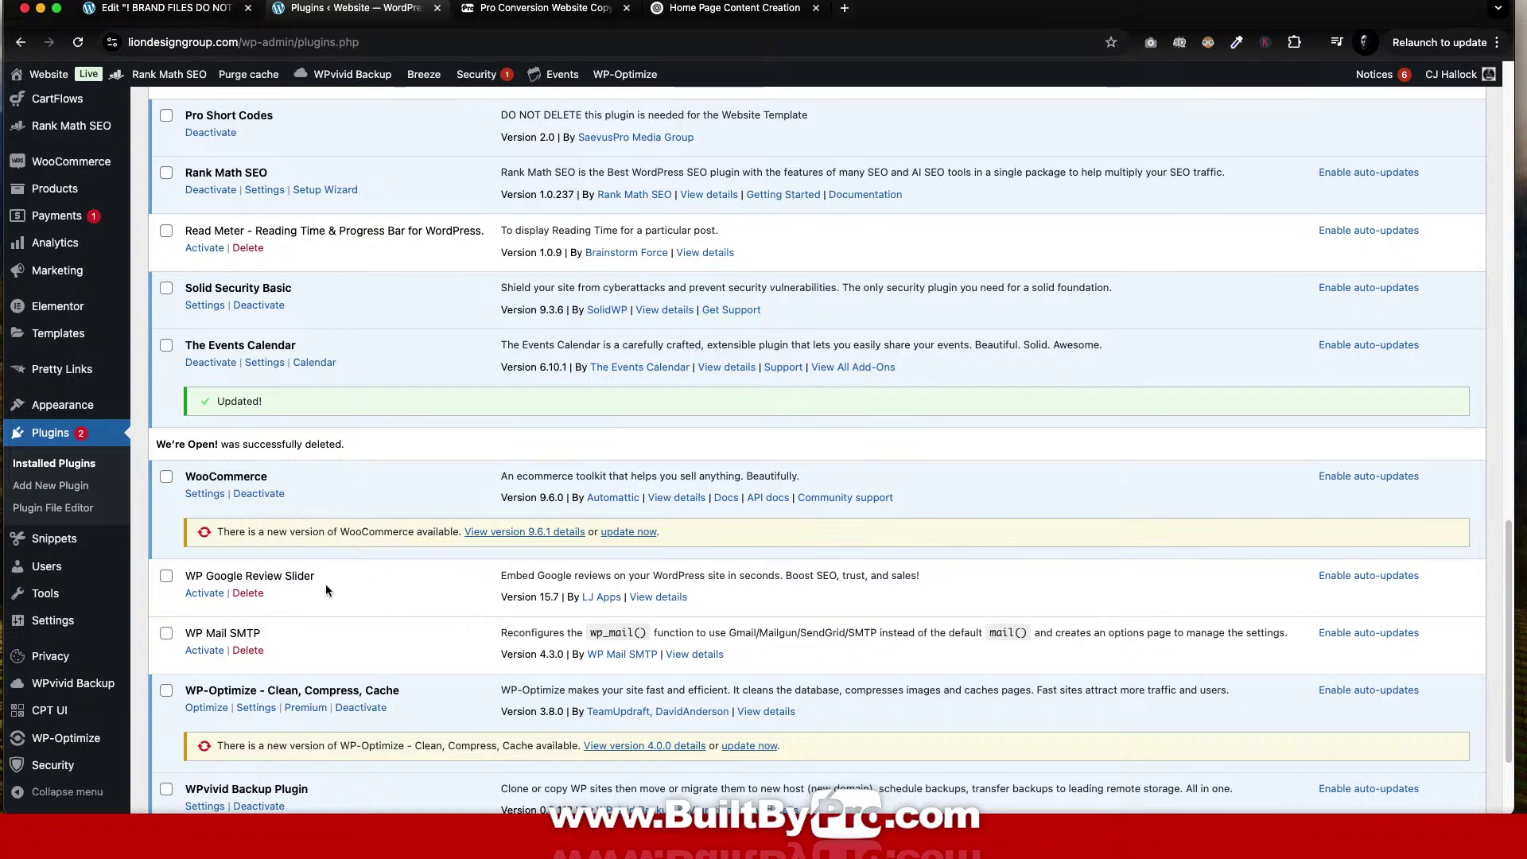
left_click(244, 593)
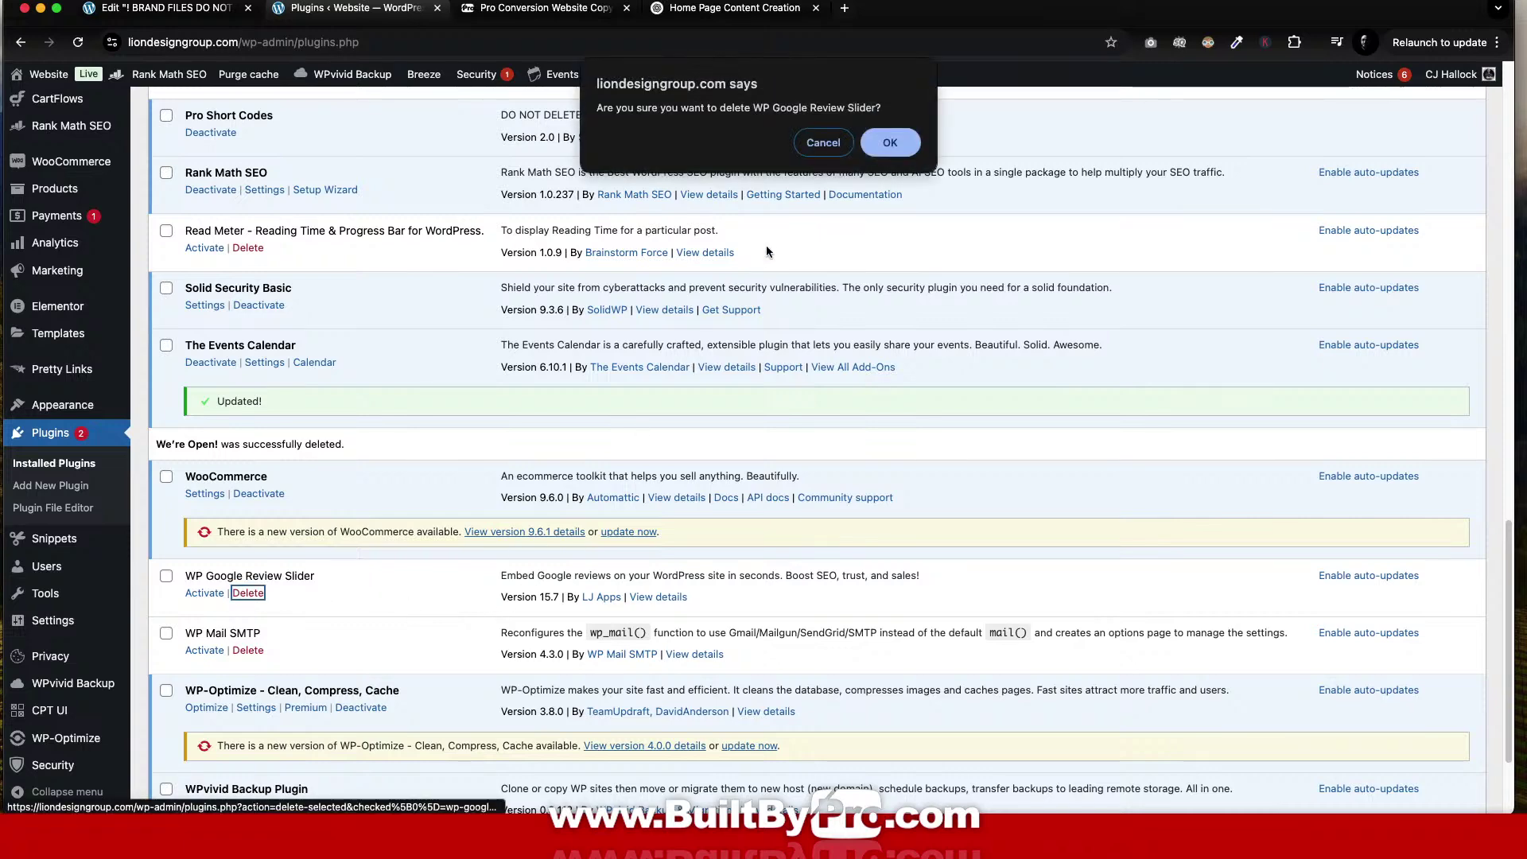
left_click(882, 146)
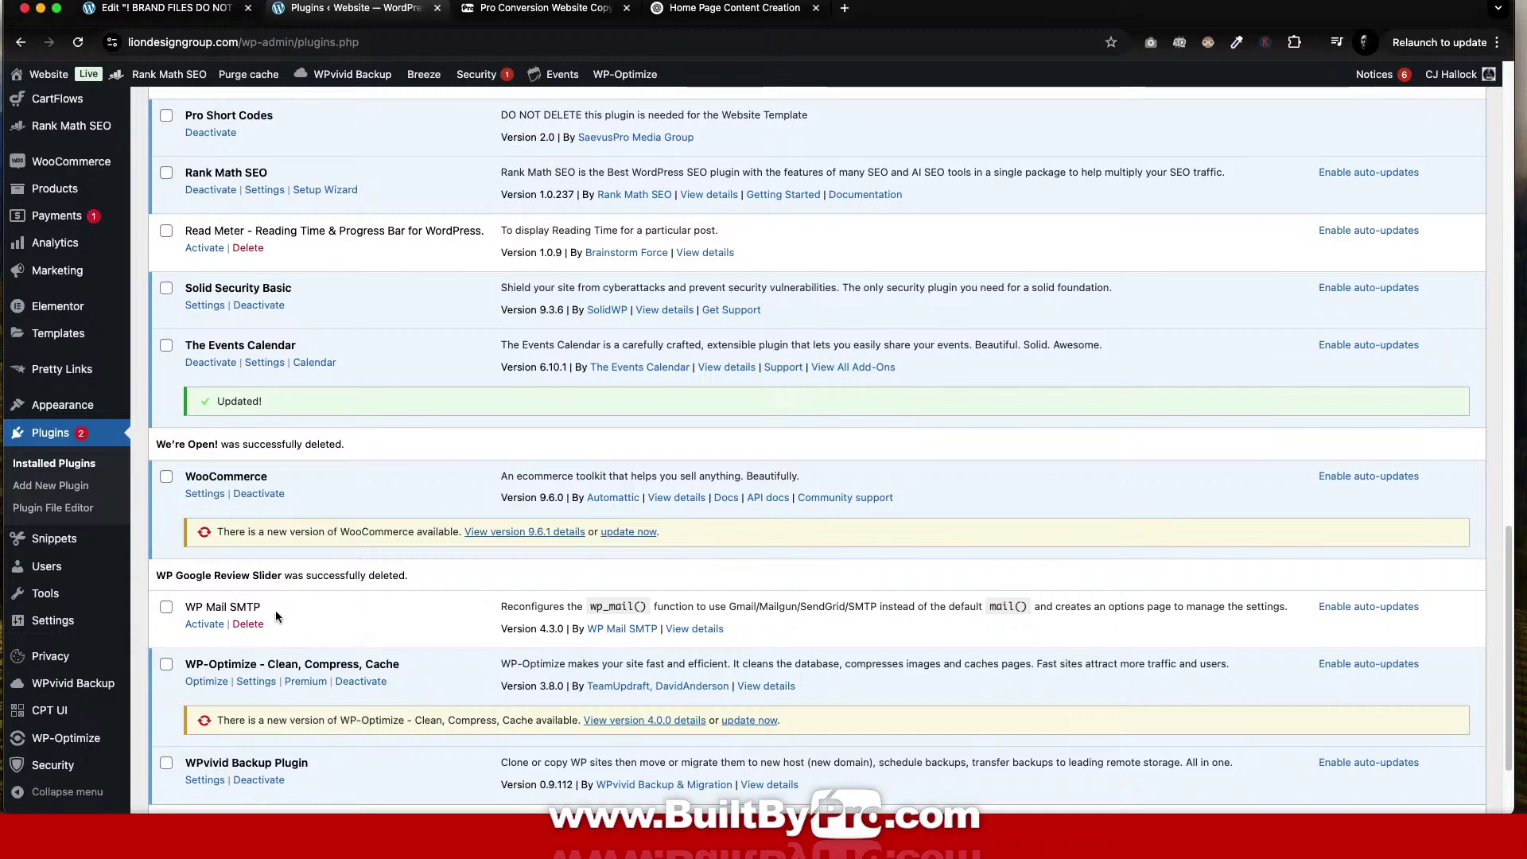
scroll(361, 618, "down", 3)
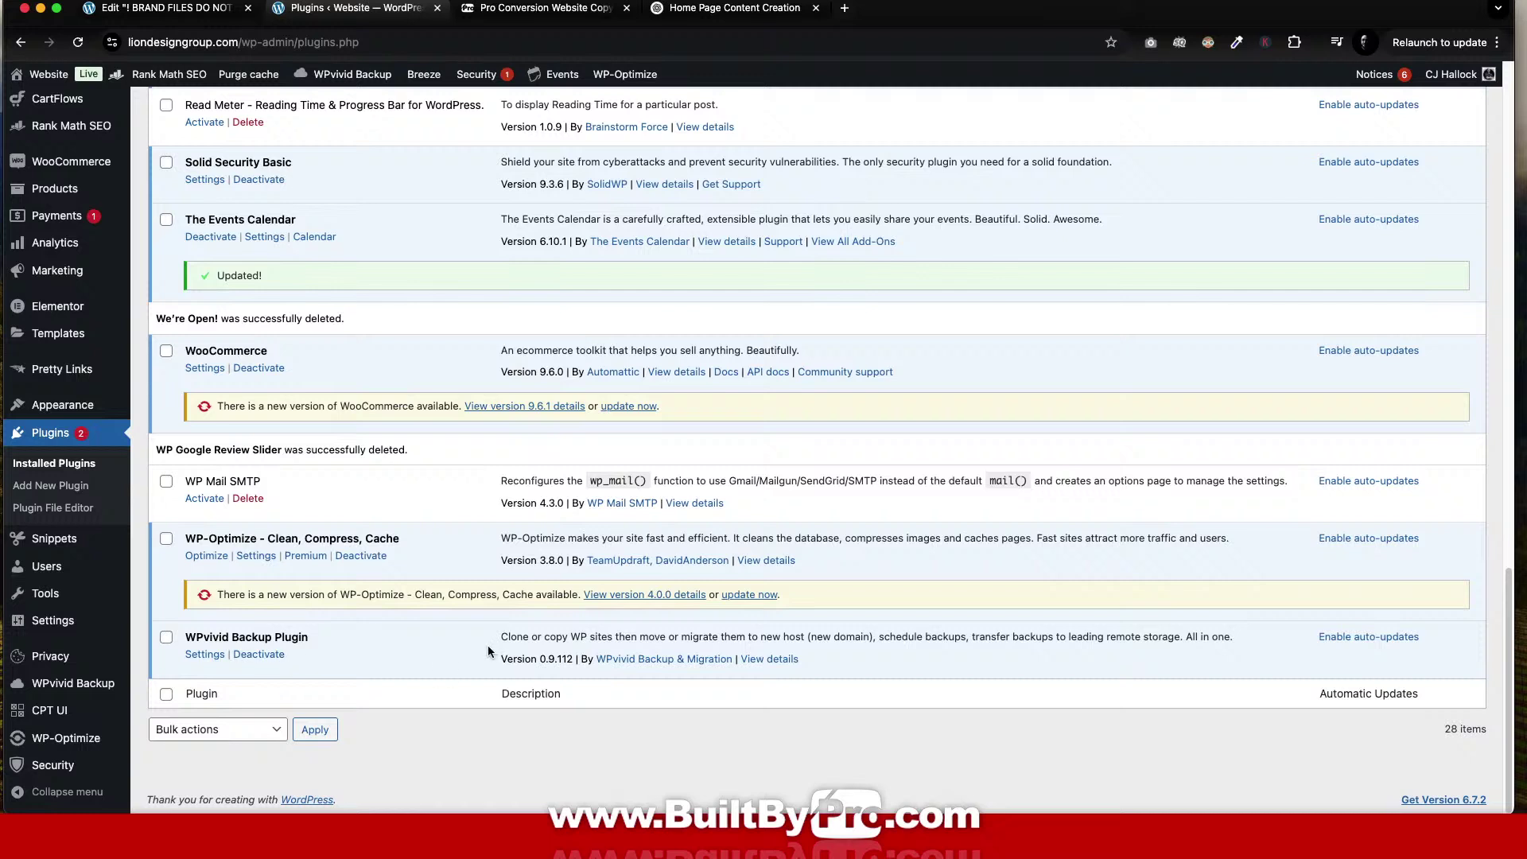
Update WooCommerce to 9.6.1 and WP-Optimize to 4.0.0, then review the 28-plugin list.
left_click(628, 406)
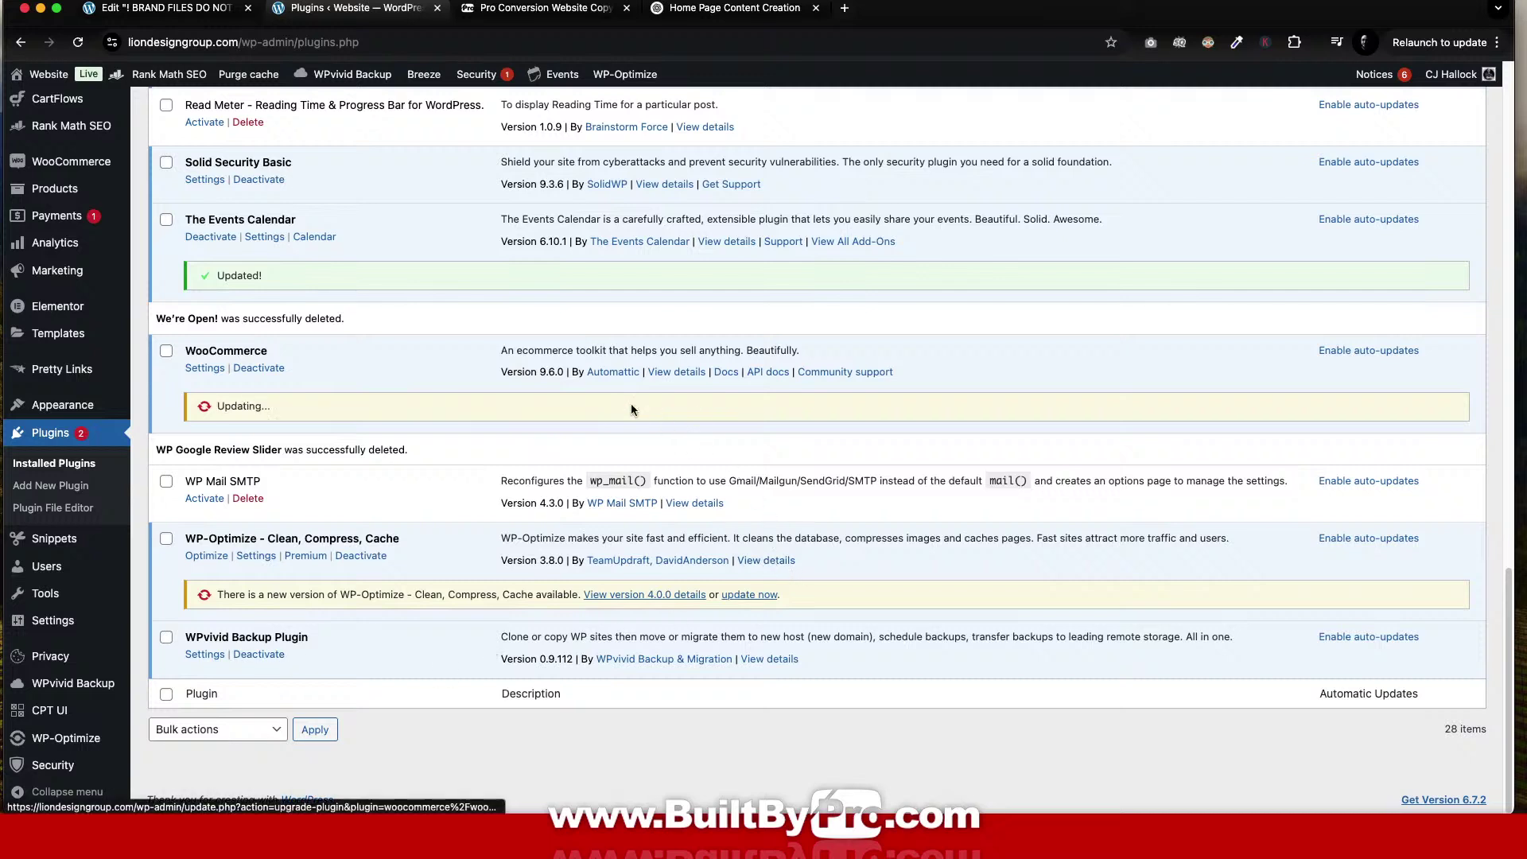
left_click(756, 594)
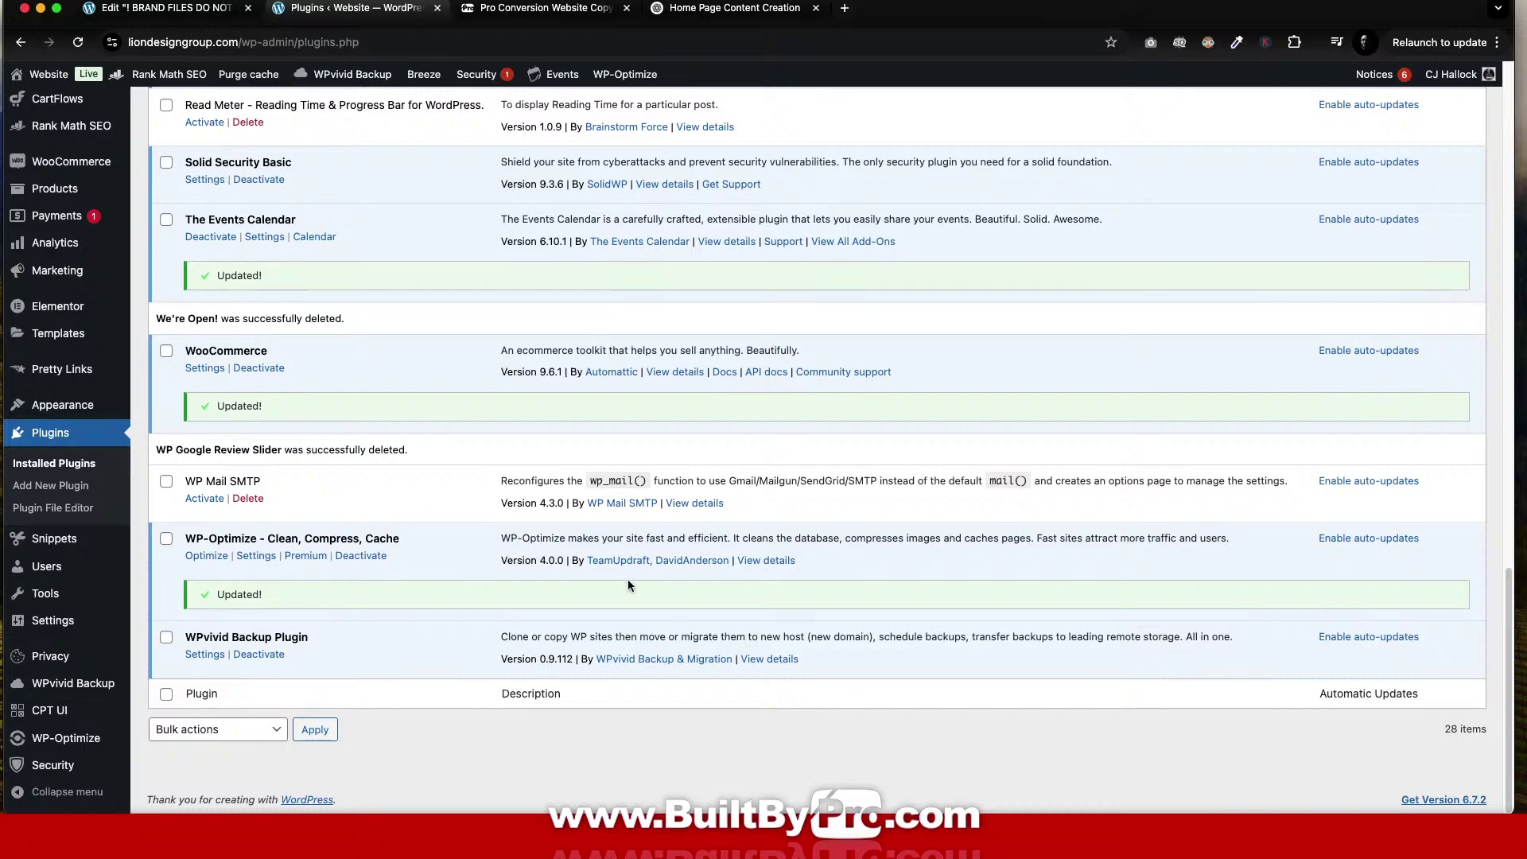
scroll(670, 513, "up", 7)
scroll(671, 514, "up", 12)
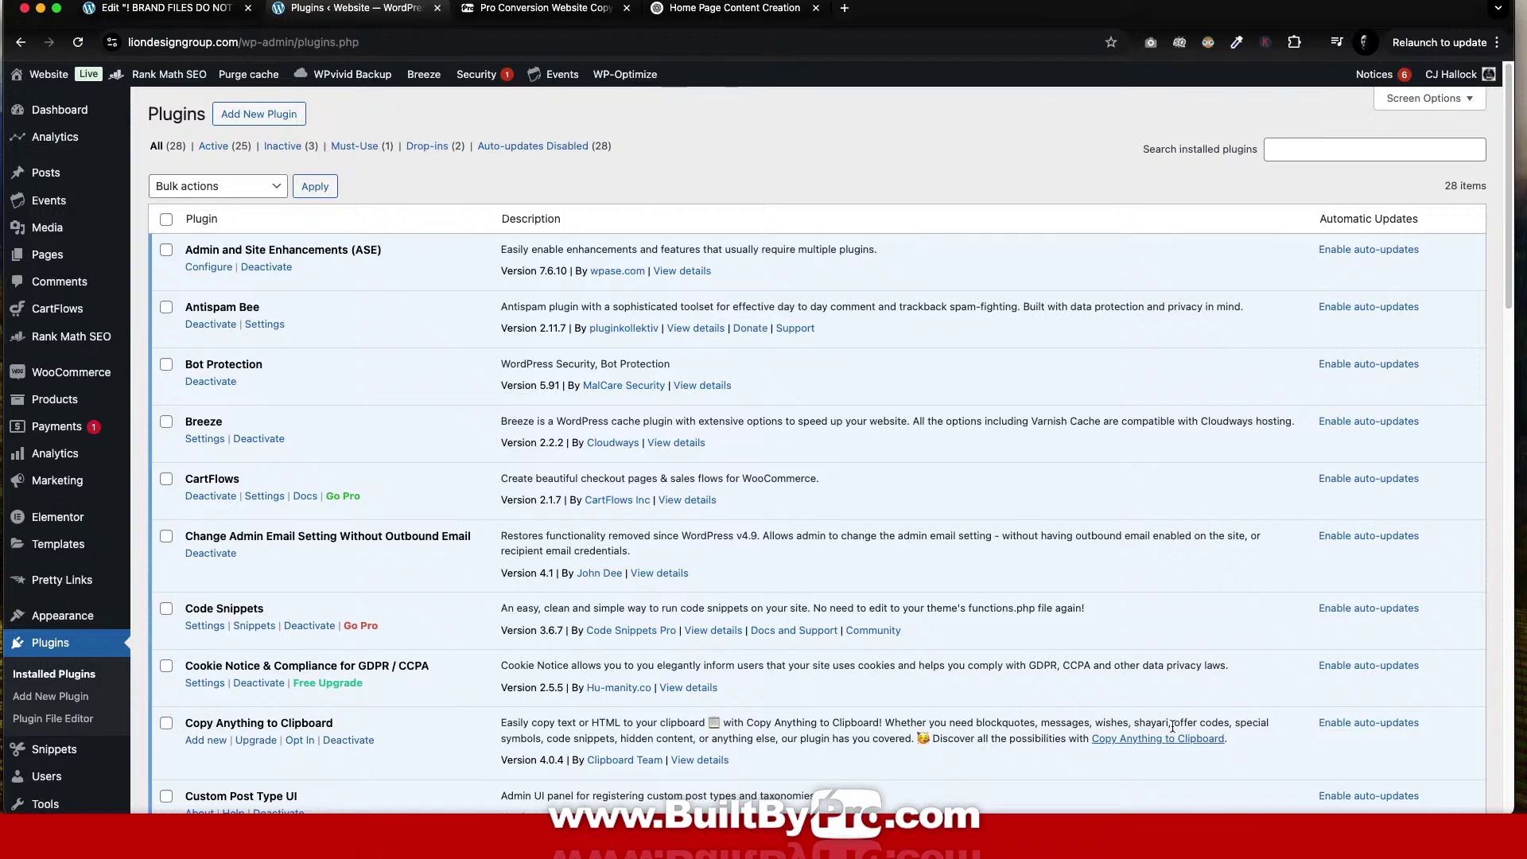
mouse_move(111, 523)
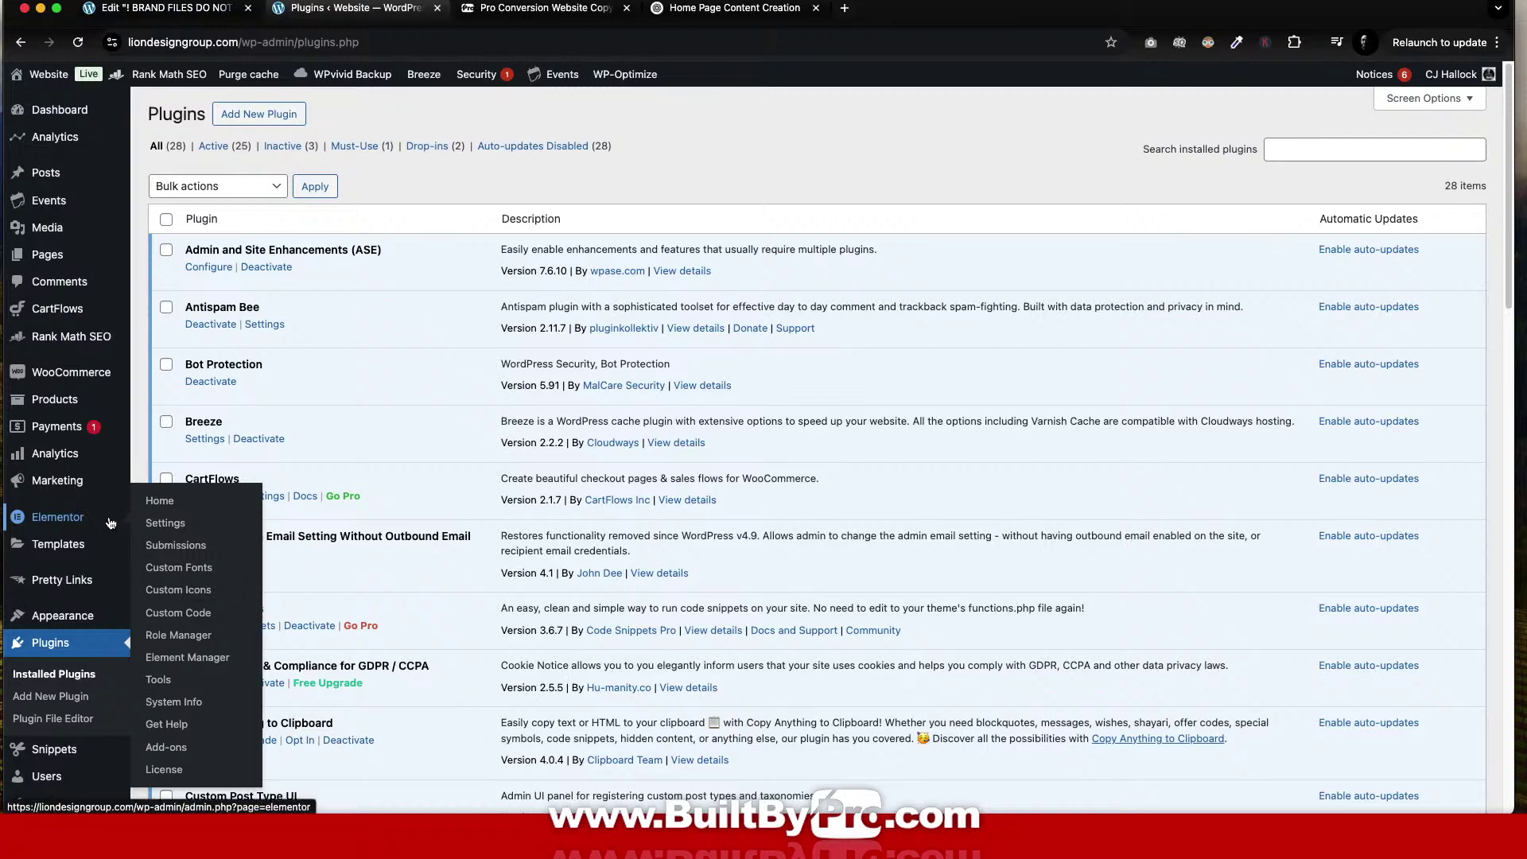
scroll(111, 523, "down", 6)
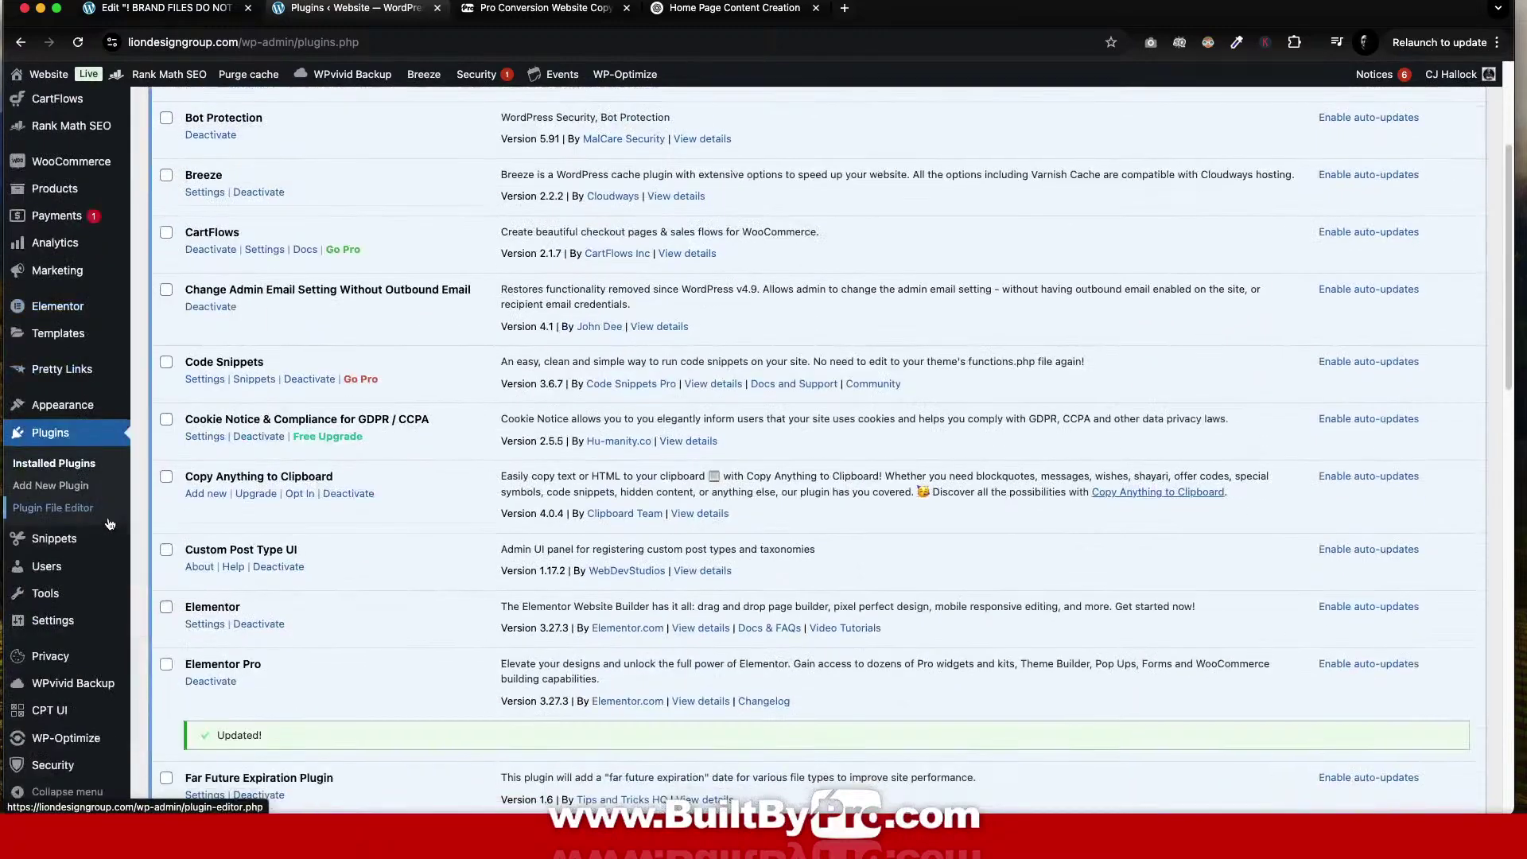
scroll(111, 523, "down", 15)
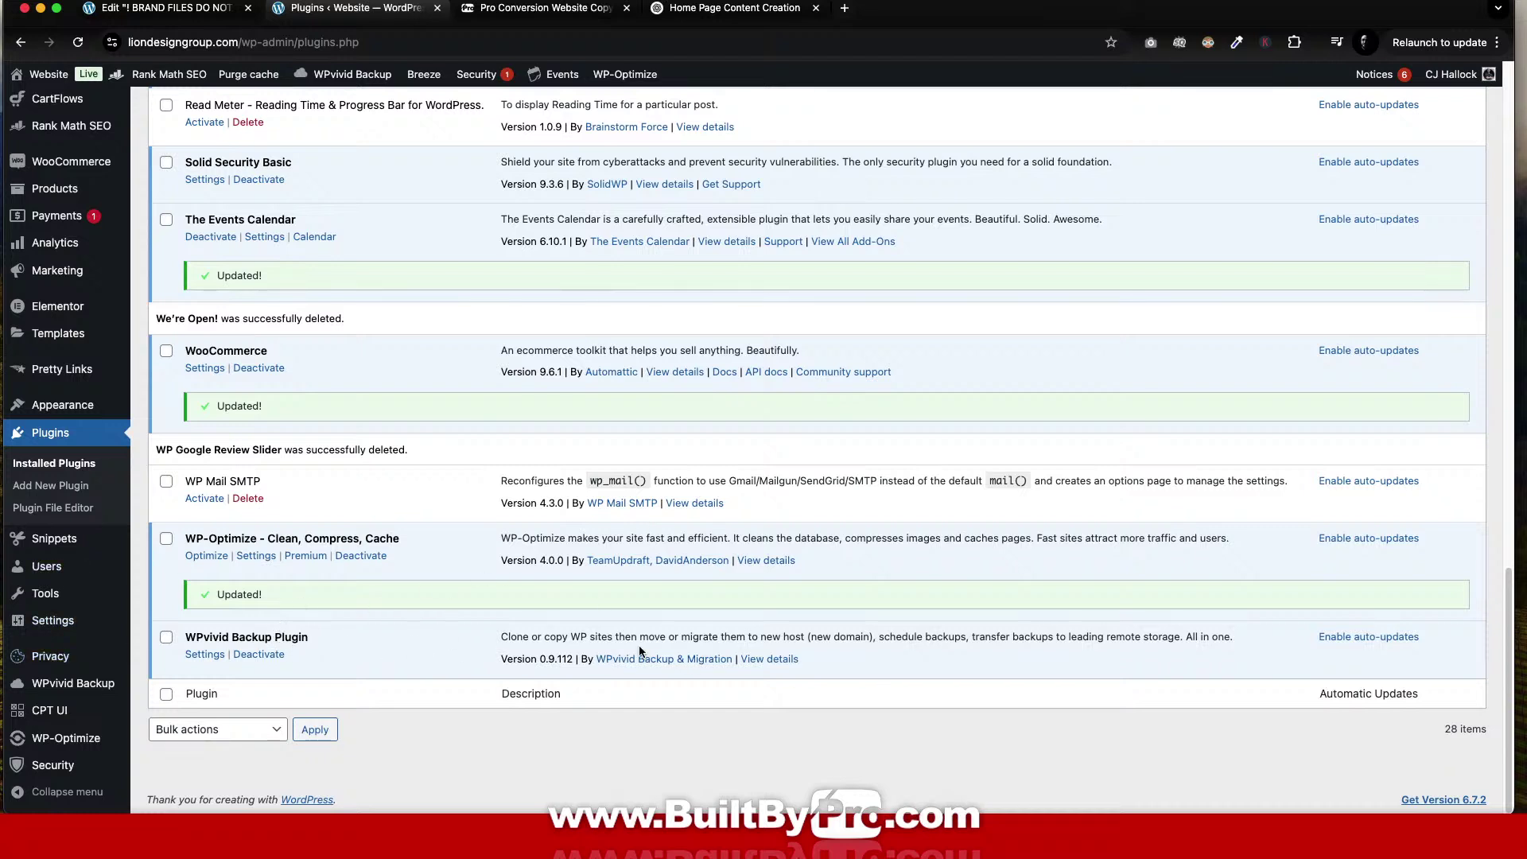
mouse_move(57, 82)
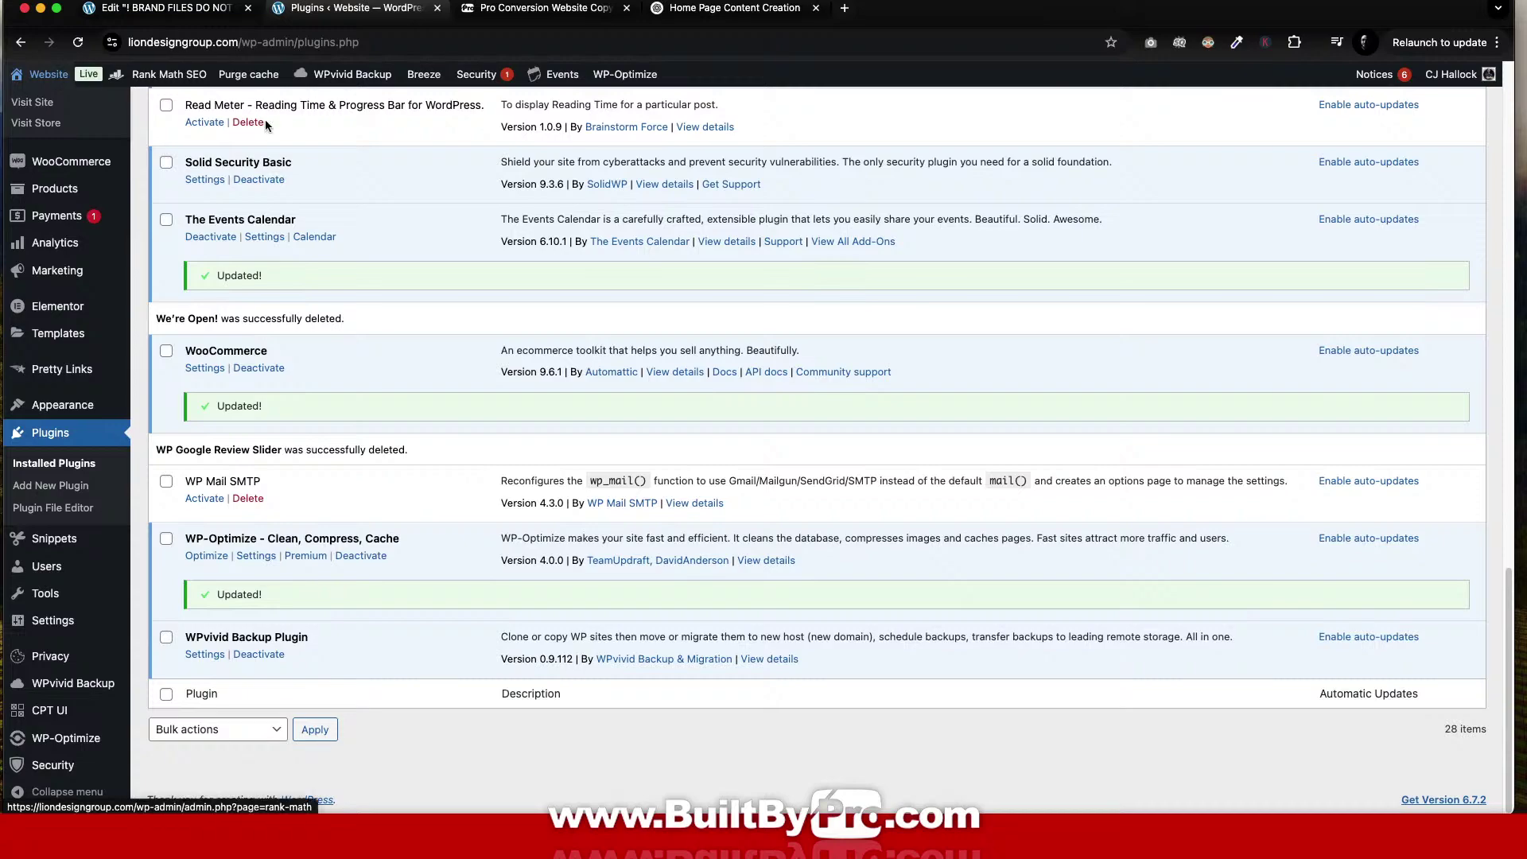
scroll(590, 354, "up", 4)
scroll(590, 355, "down", 4)
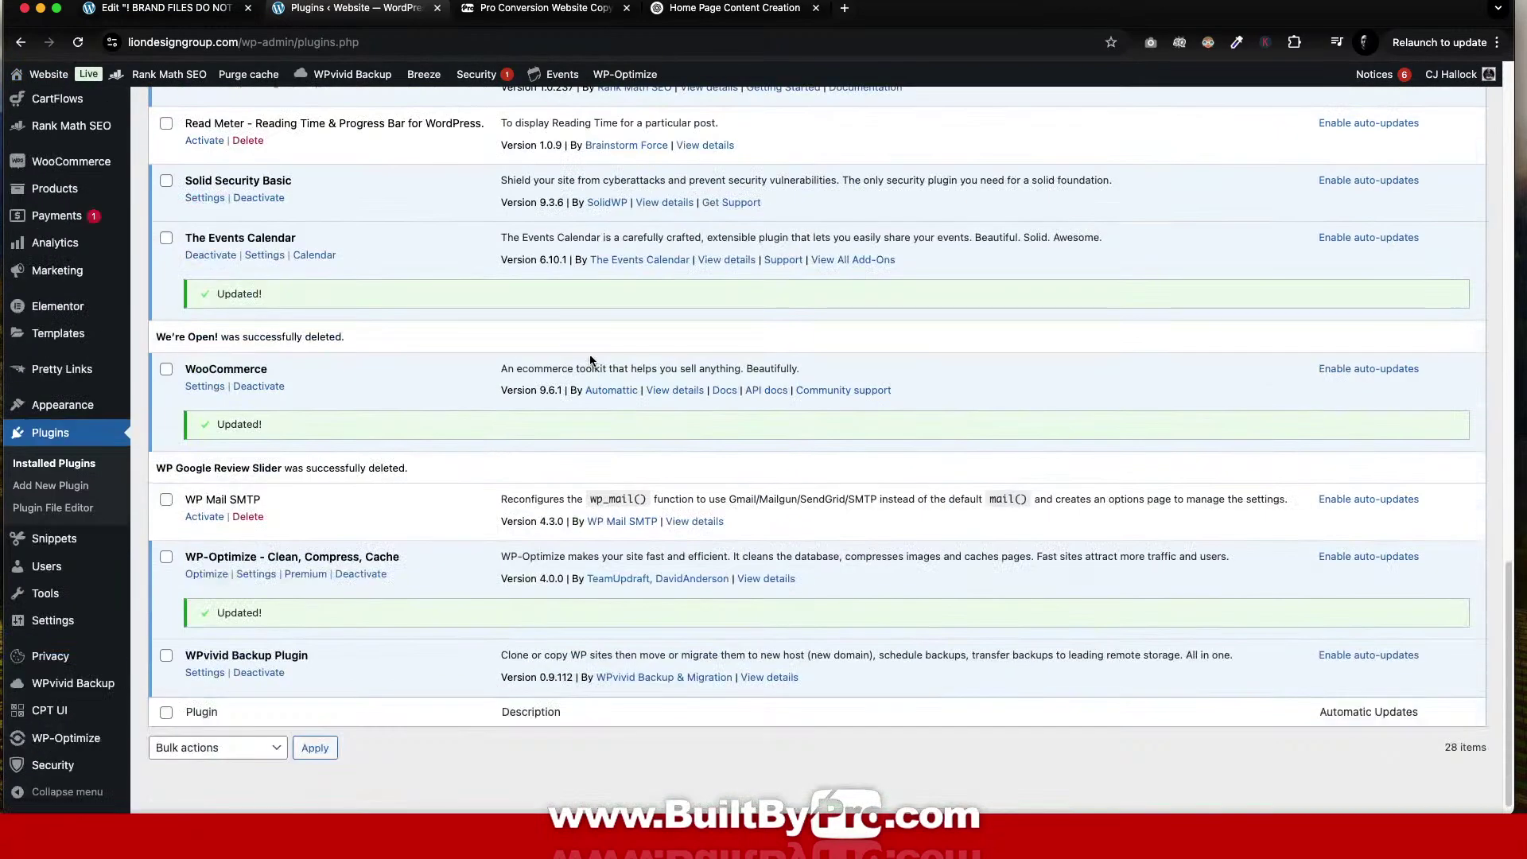
scroll(590, 359, "up", 15)
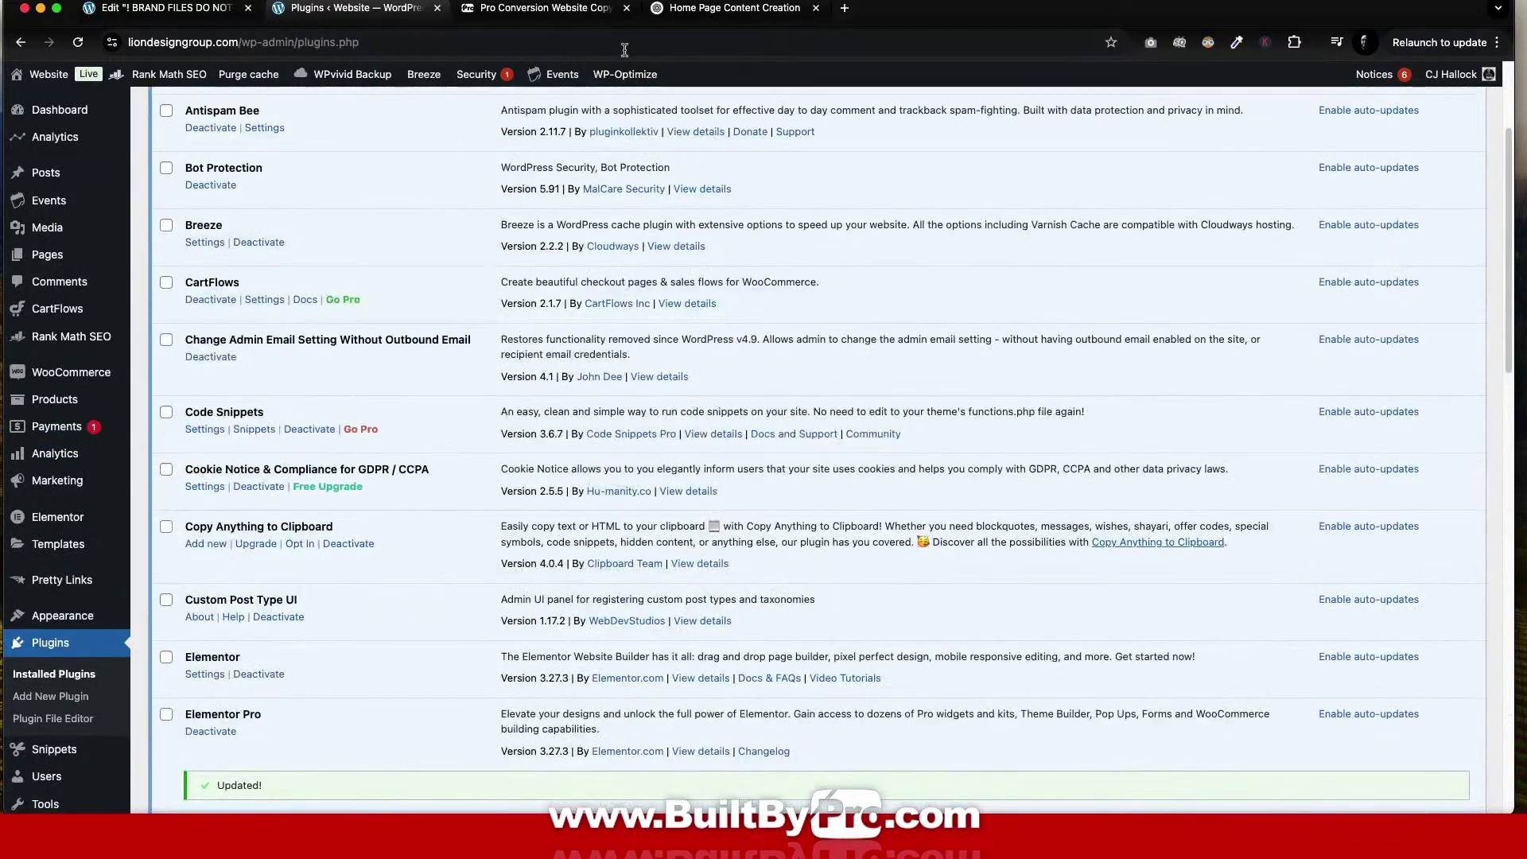
Save the '! BRAND FILES DO NOT PUBLISH' page as a draft and reload its Elementor editor.
left_click(167, 10)
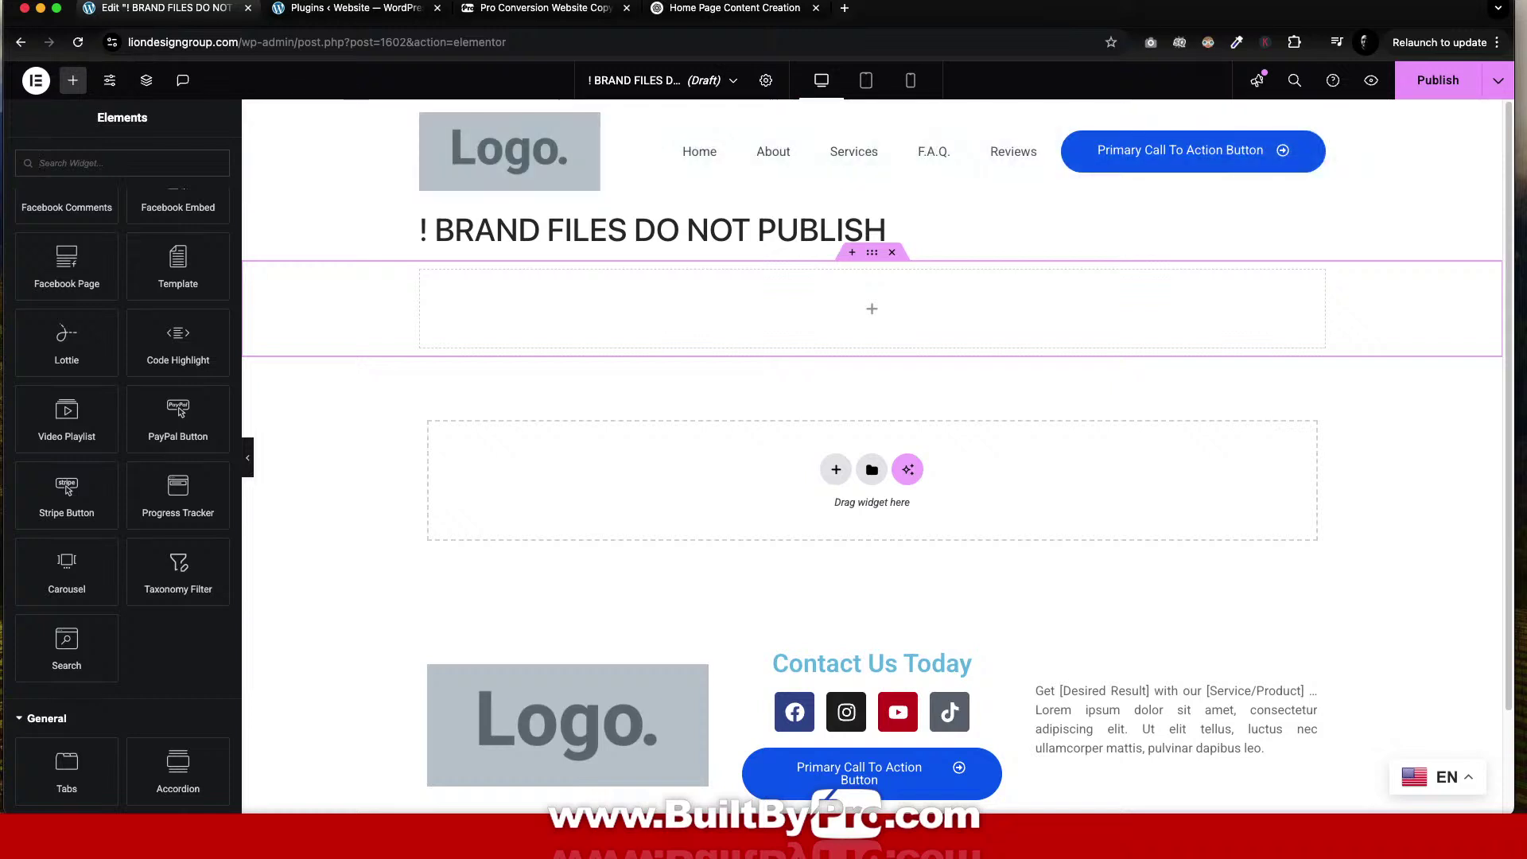
left_click(1500, 84)
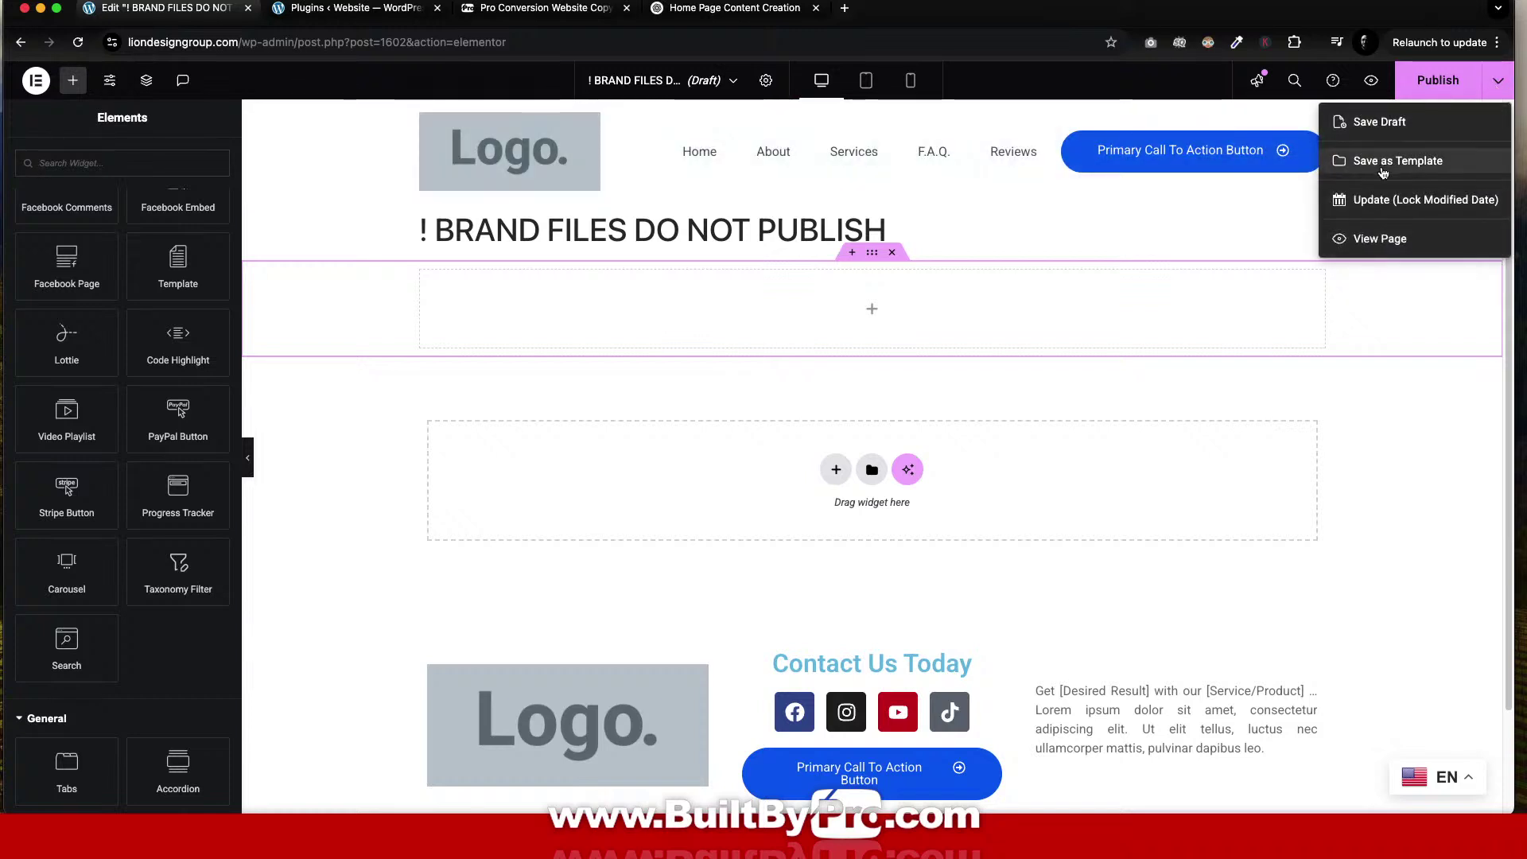
left_click(1381, 124)
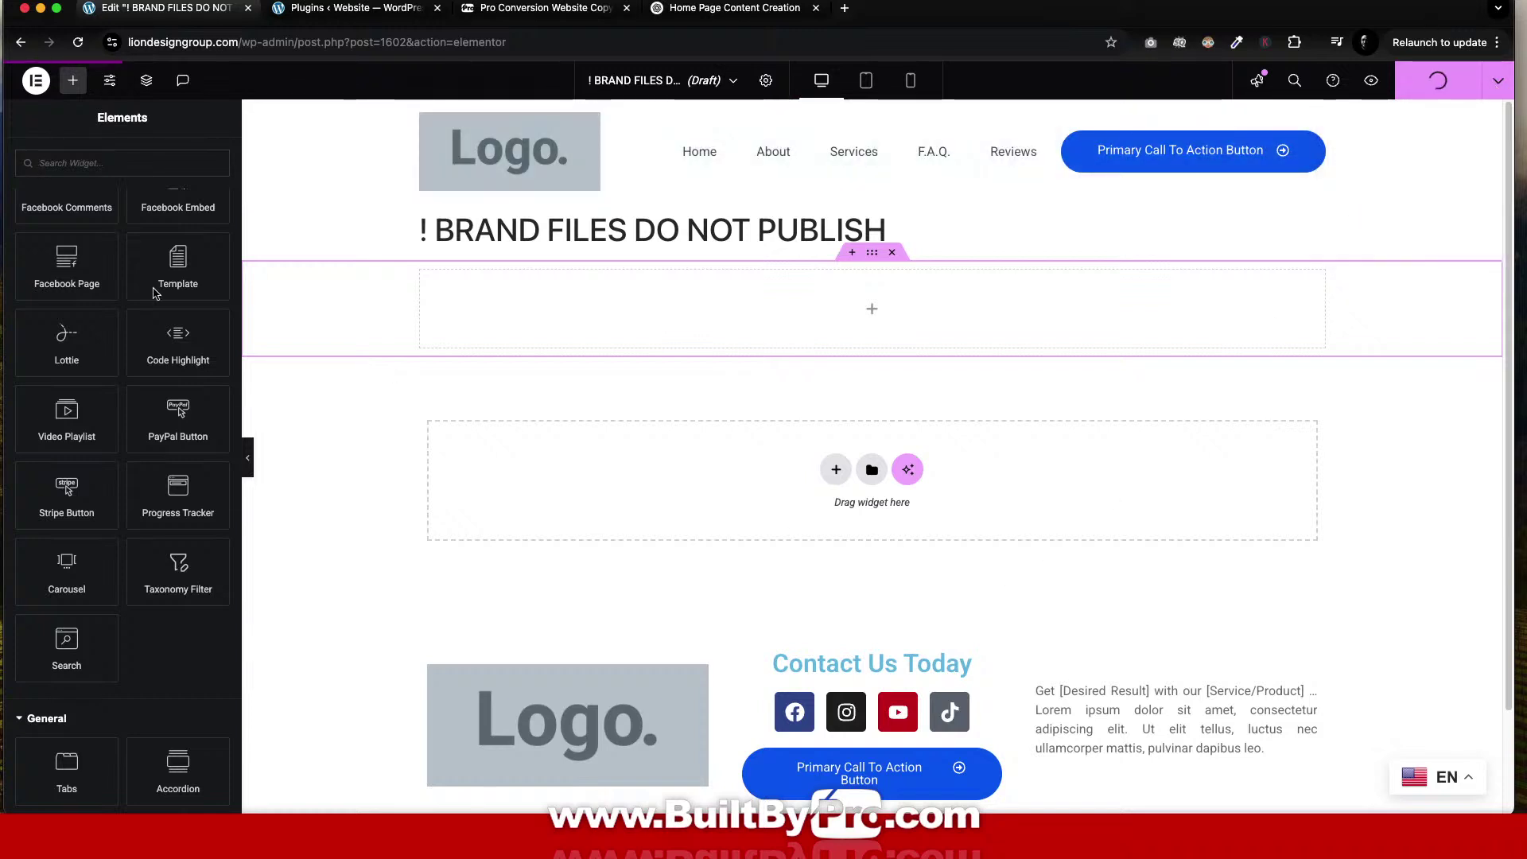
left_click(76, 46)
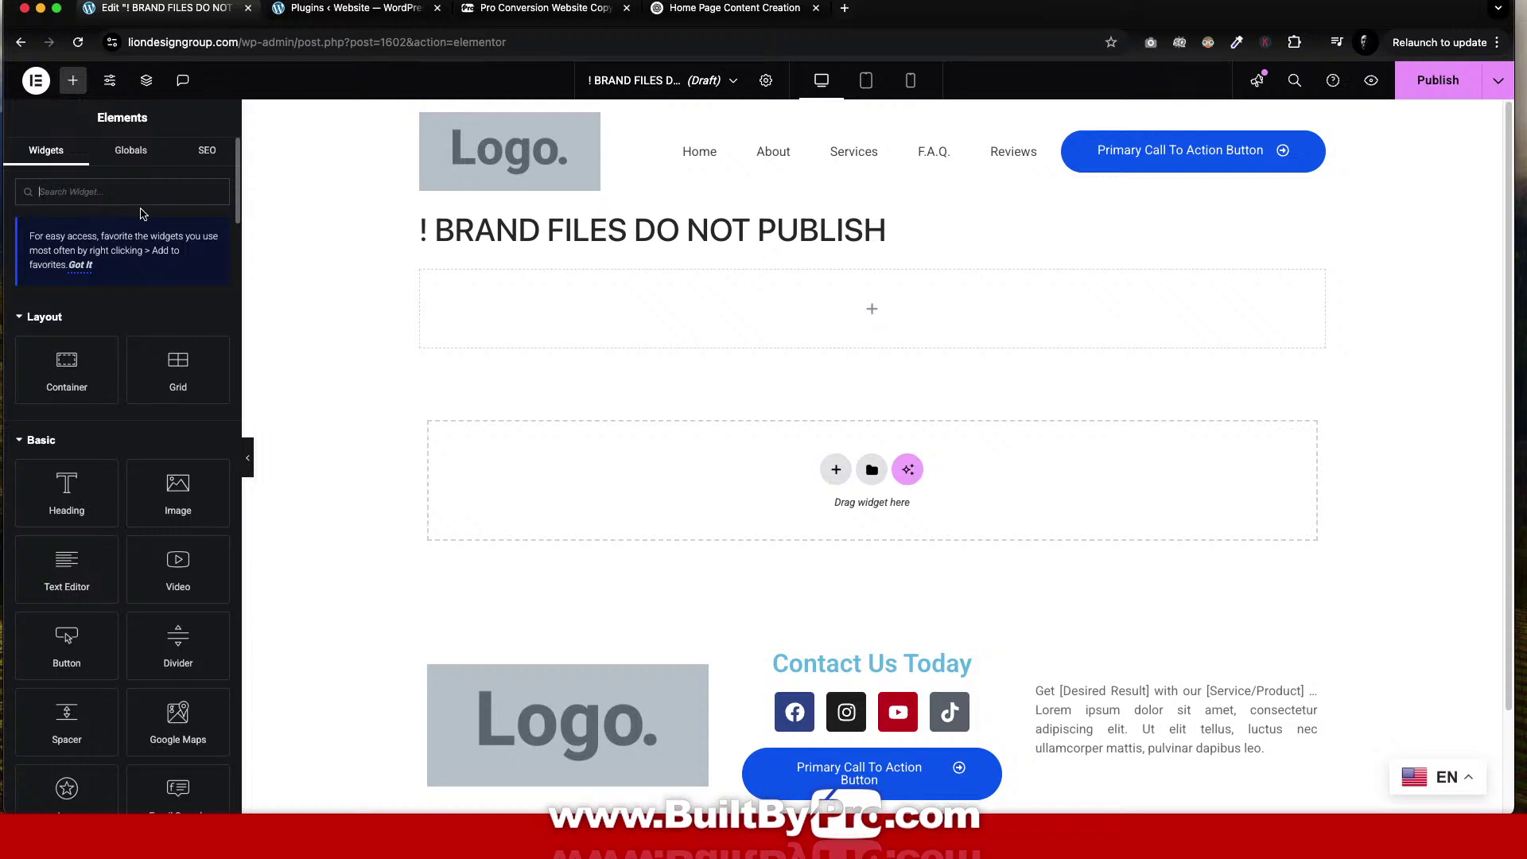
Search 'copy' and drop a Copy to Clipboard Button into the empty top section.
type("copy")
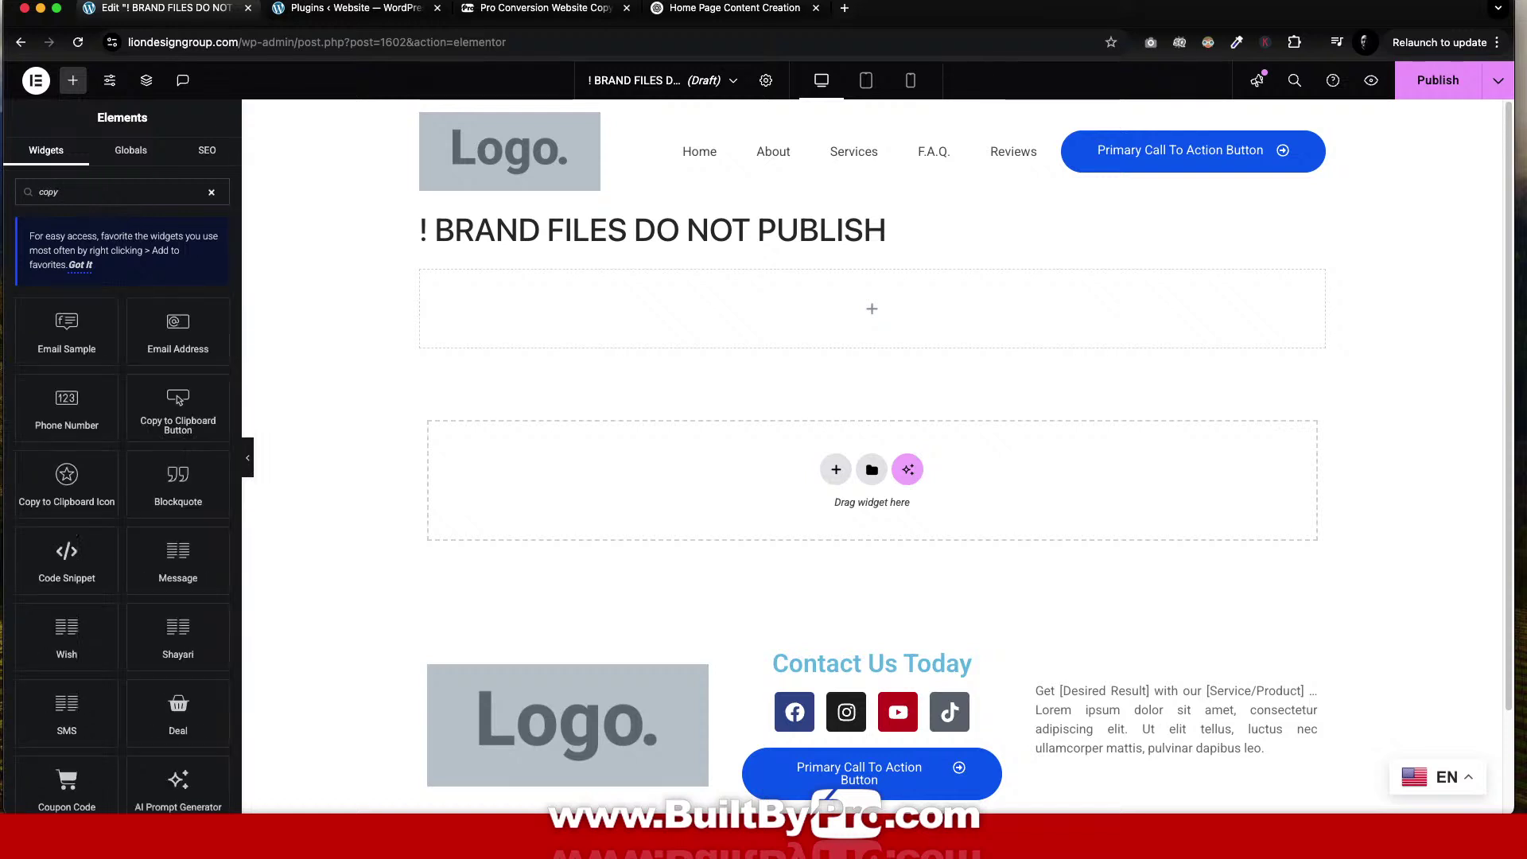
left_click(174, 398)
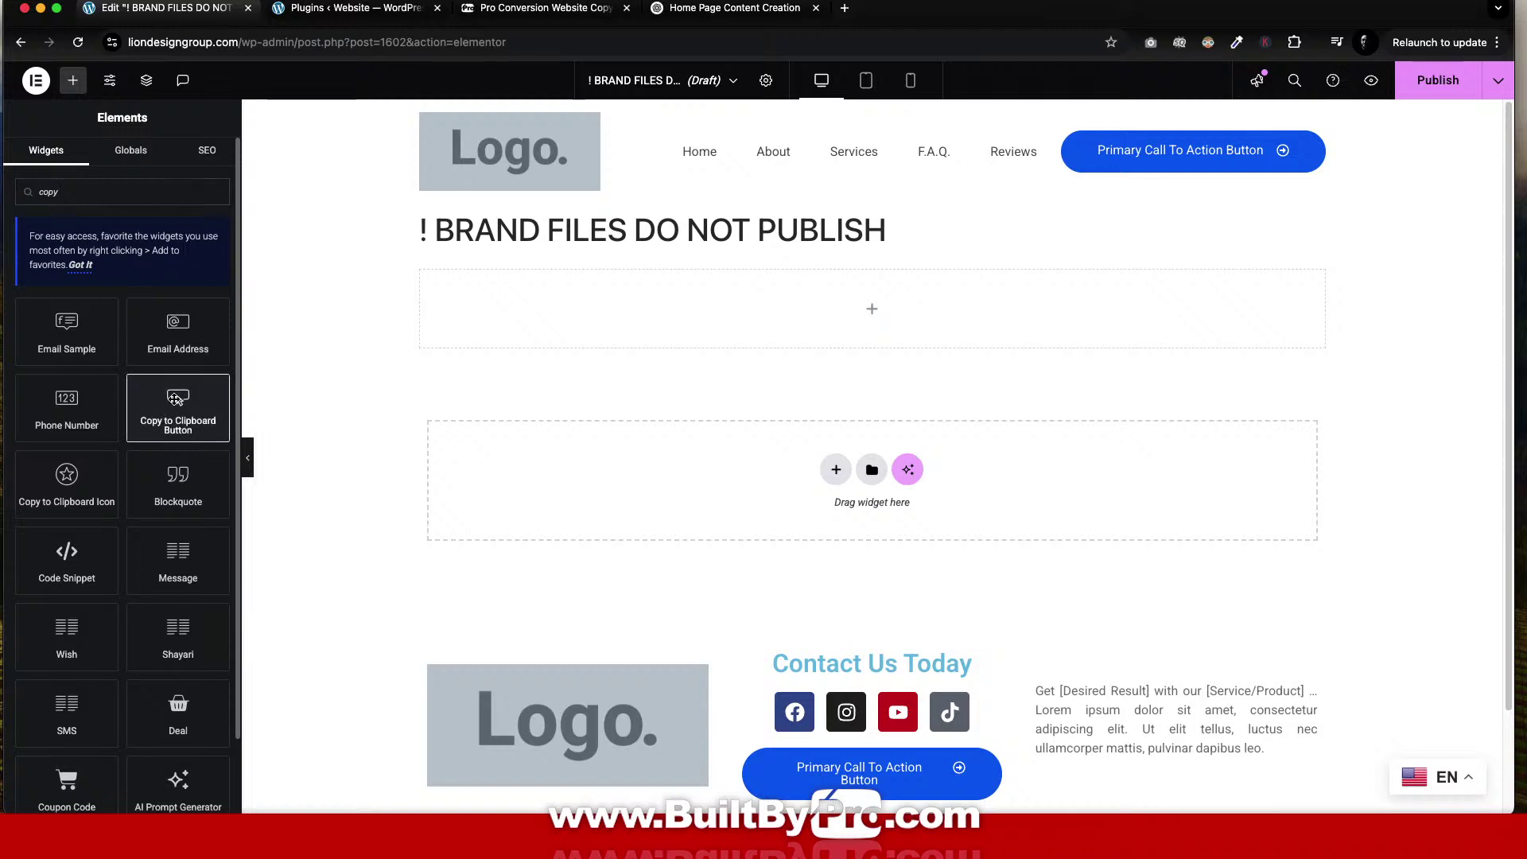
left_click_drag(174, 398, 957, 328)
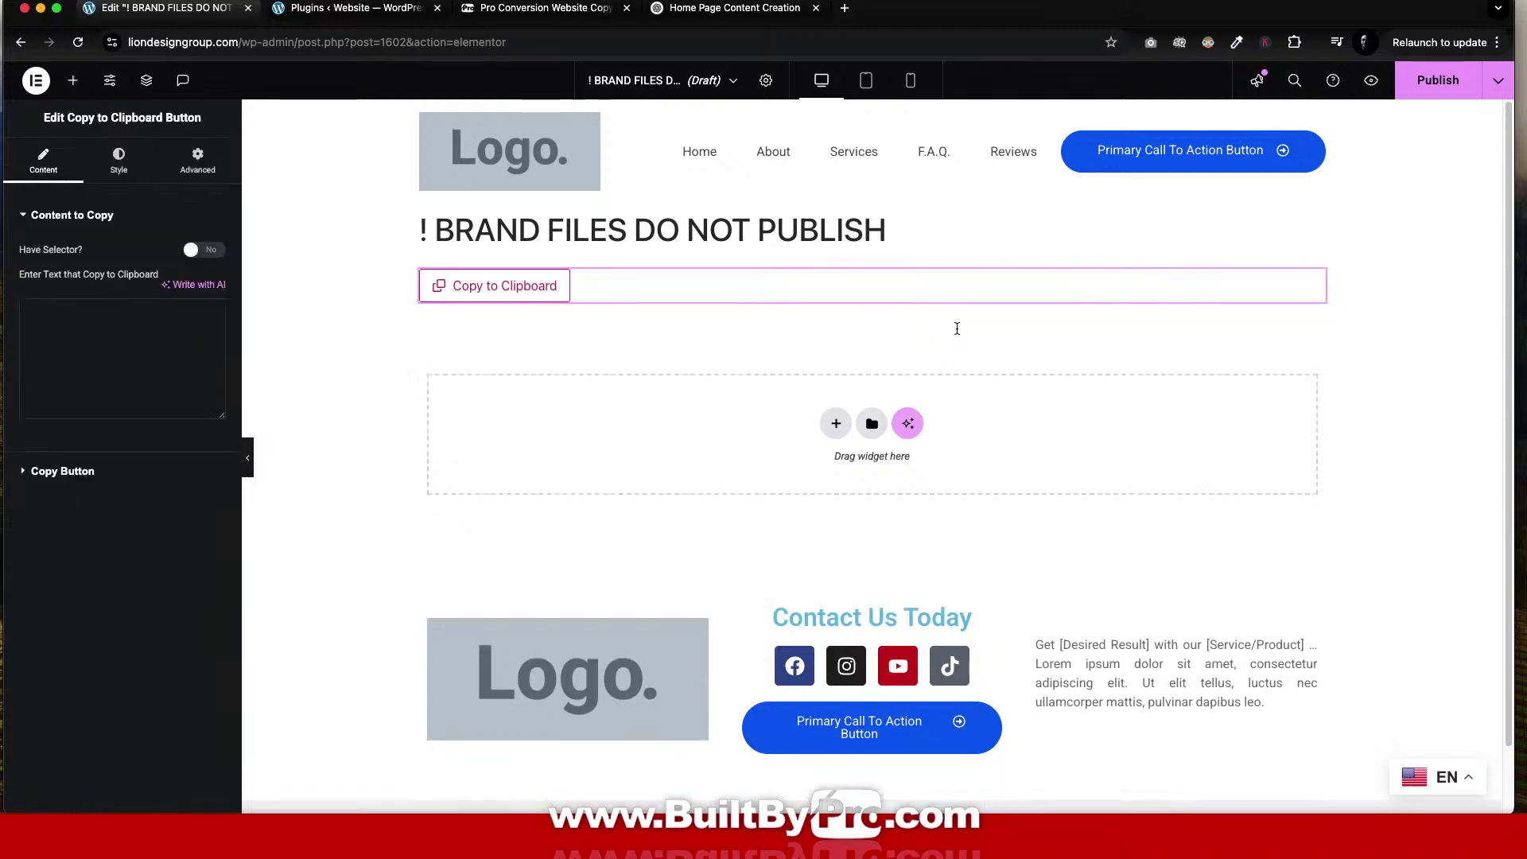
Change the button text to 'Copy LDG's Brand Identity Worksheet'.
left_click(64, 471)
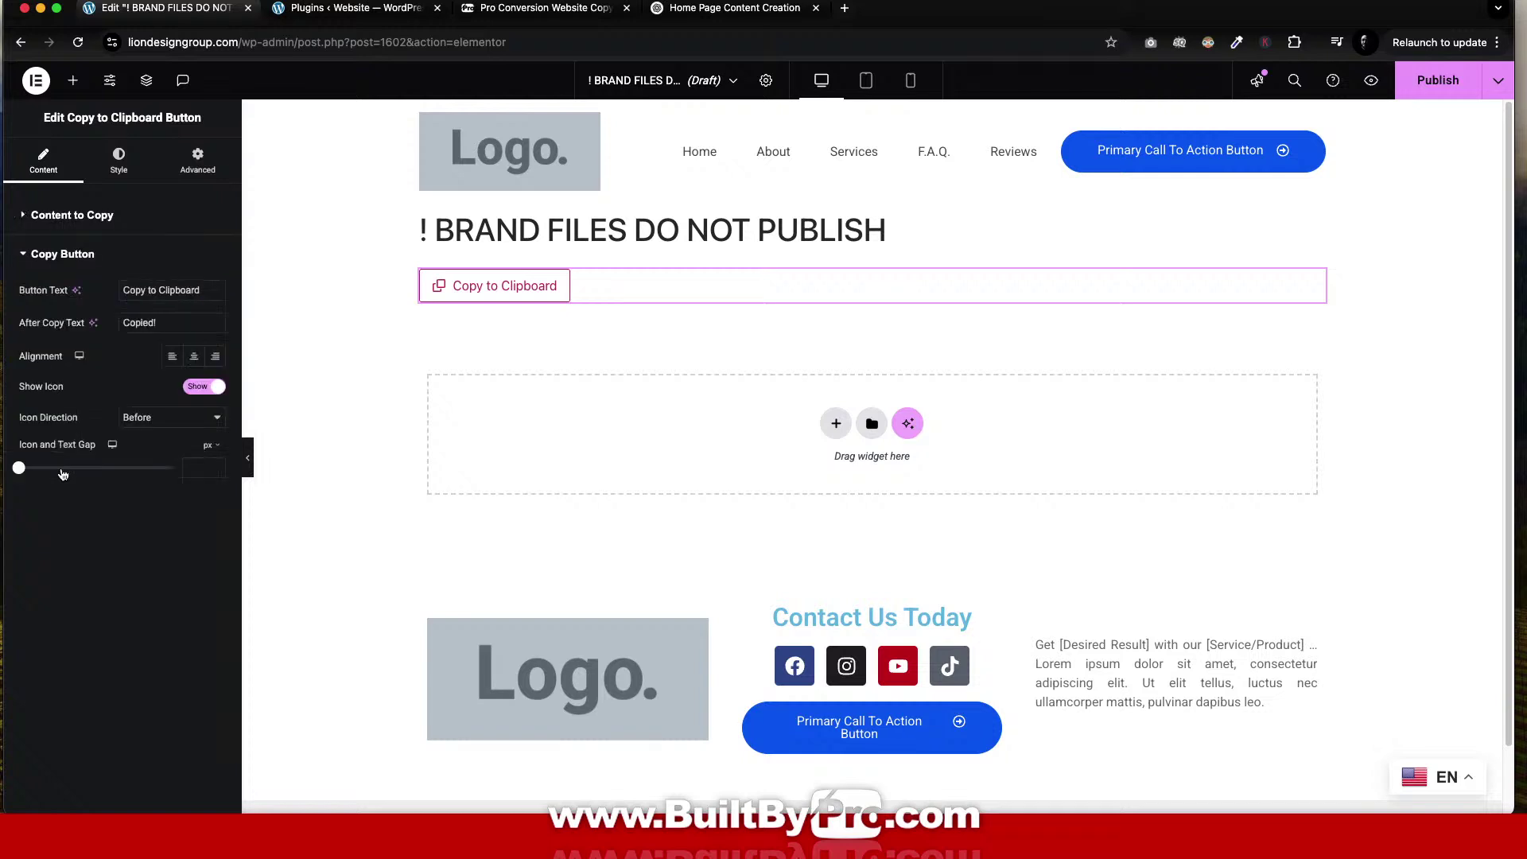
left_click_drag(211, 291, 118, 282)
type("Copy")
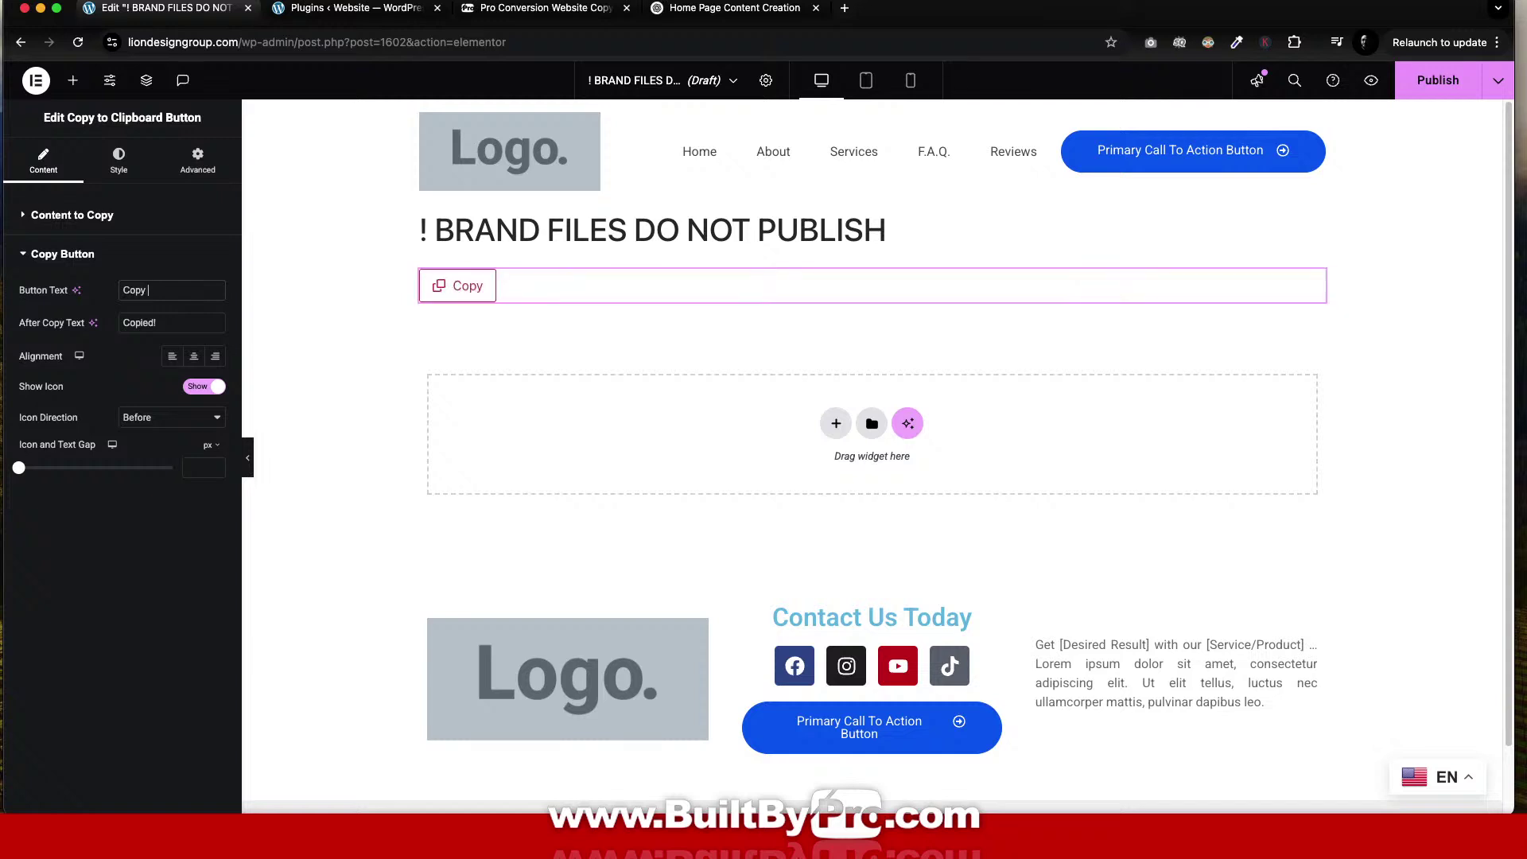
type(" LDG")
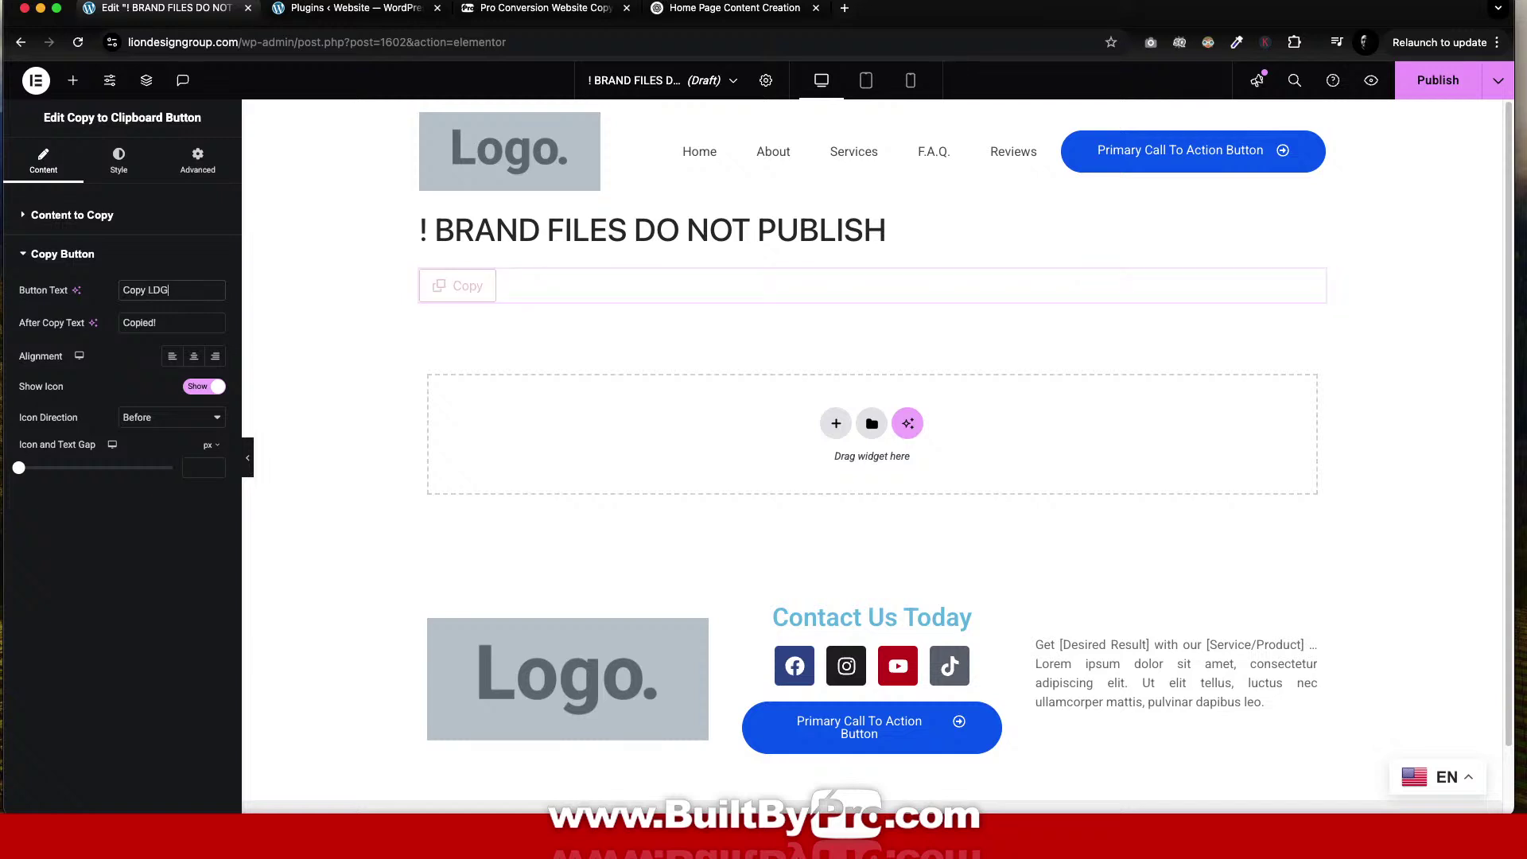
type("'s")
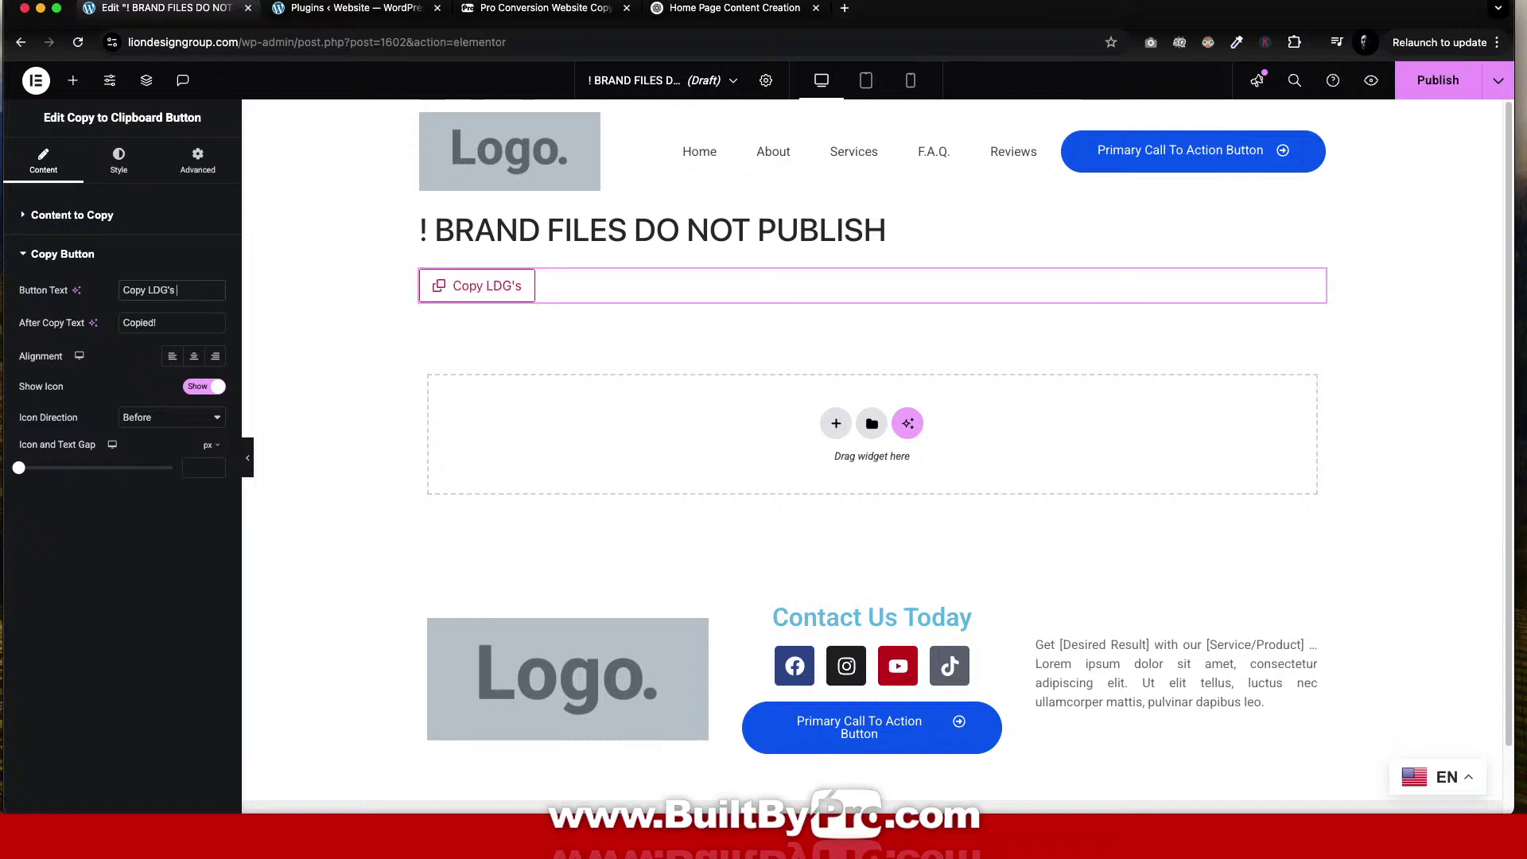
type("Bran")
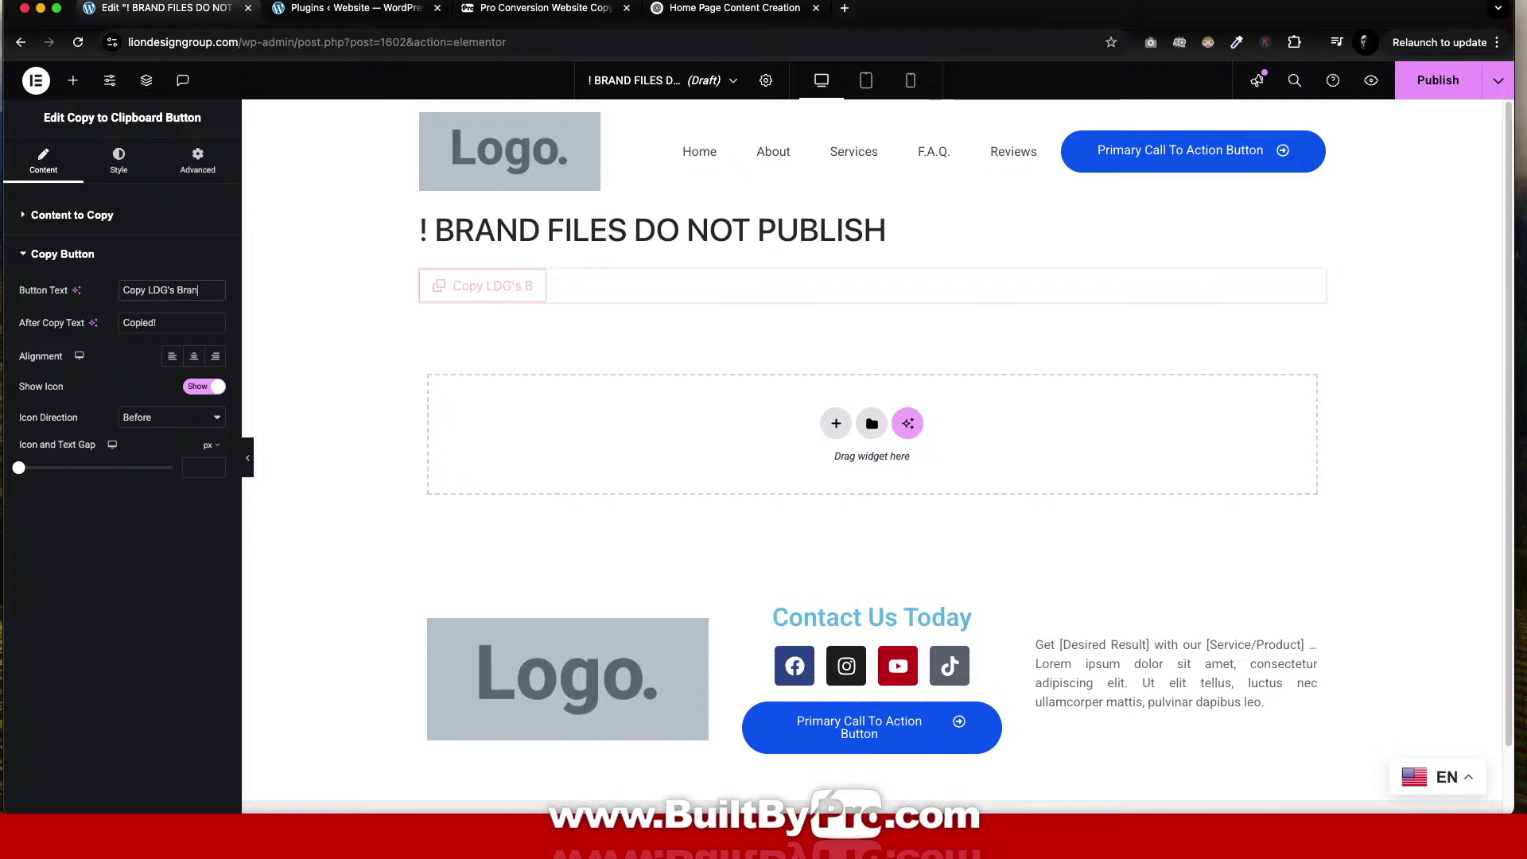
type("d Identity Worksheet")
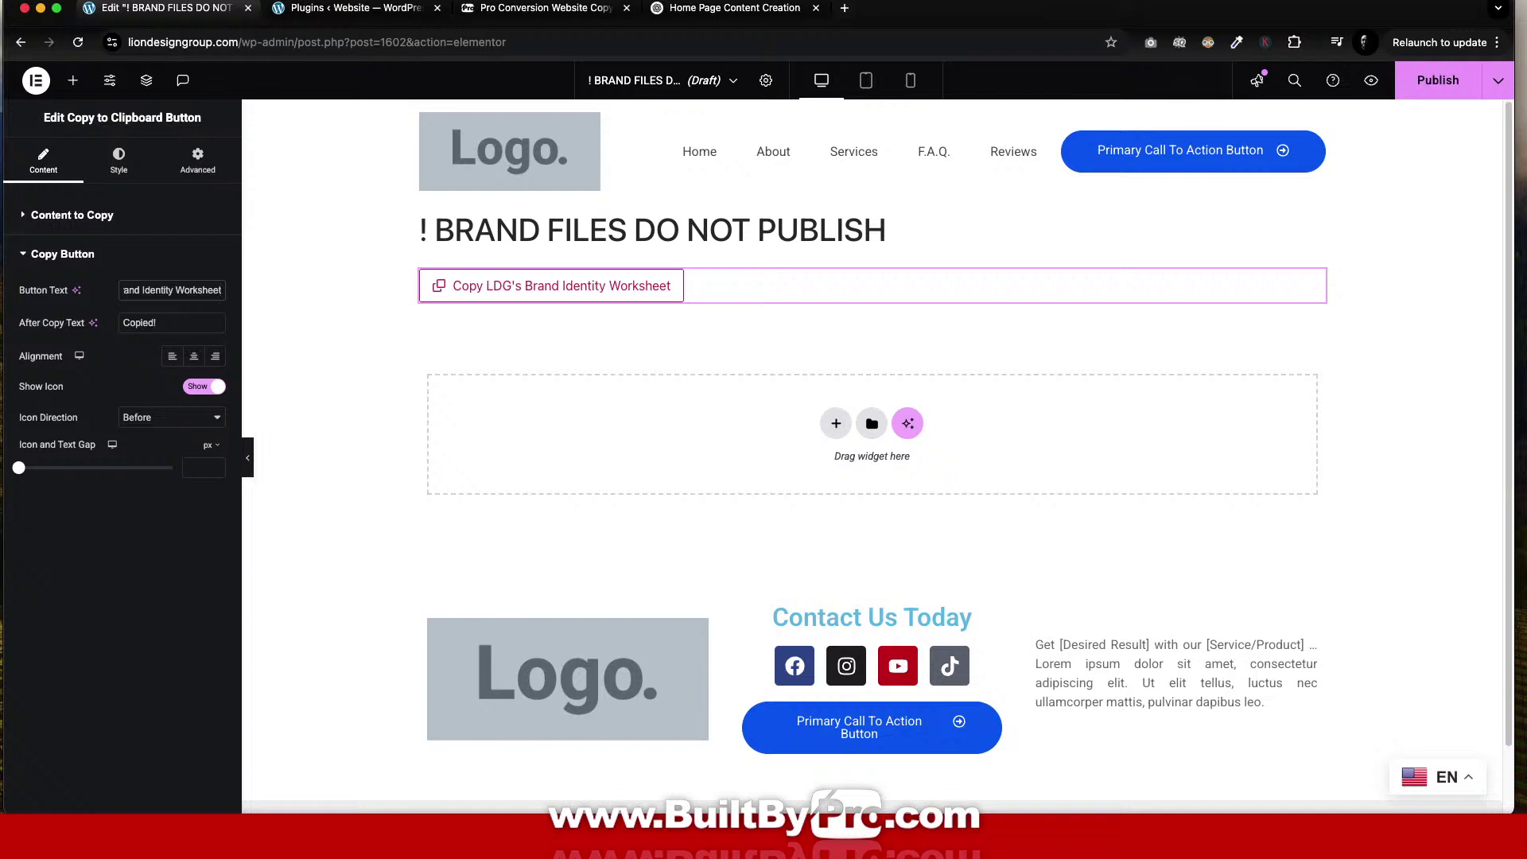
Paste the brand identity sheet into Content to Copy and reload the page preview.
left_click(80, 216)
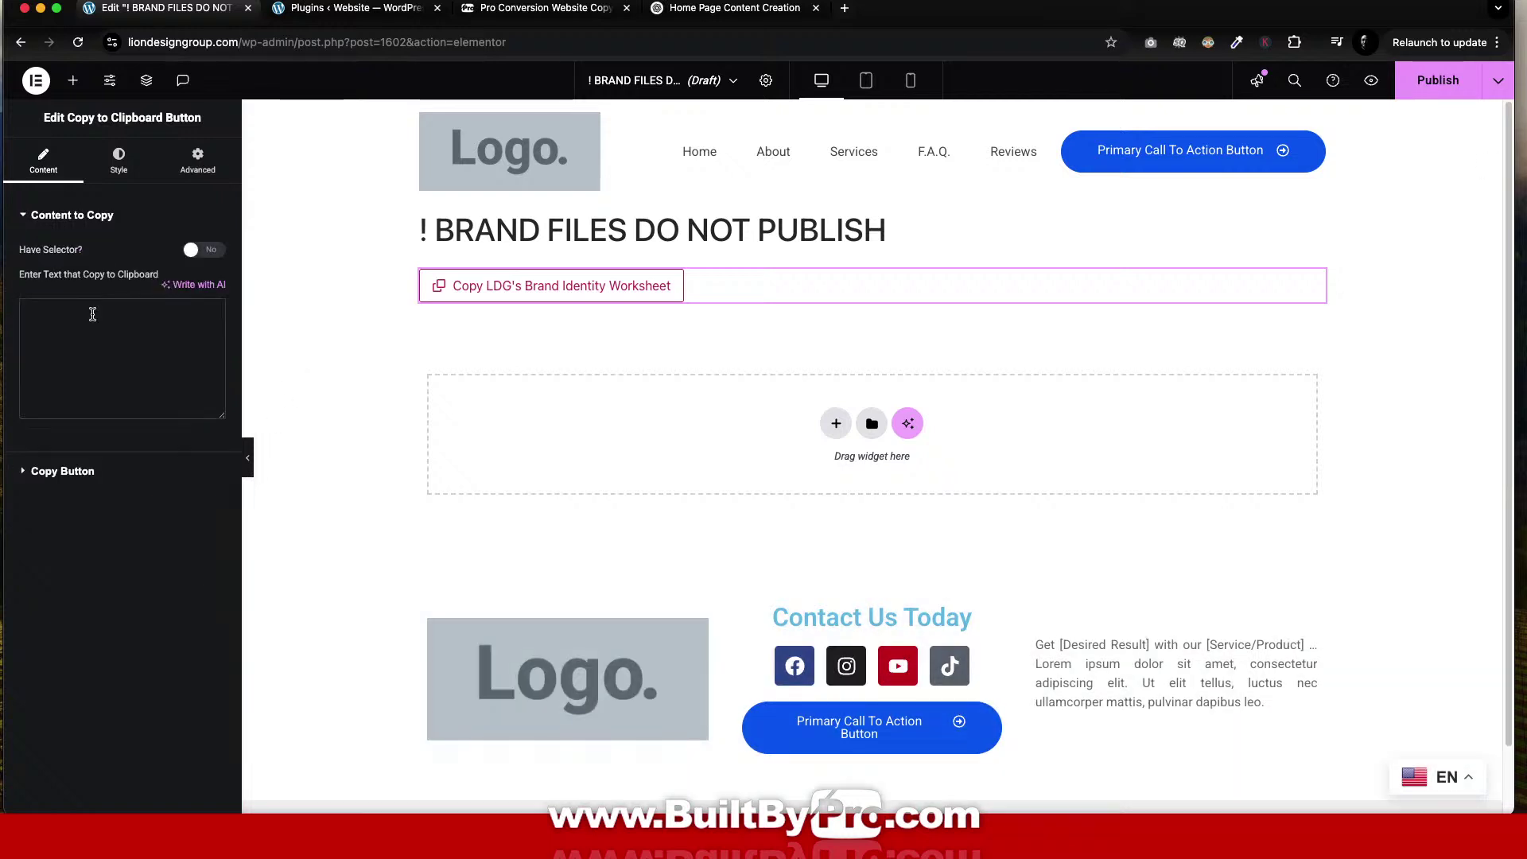
left_click(93, 315)
key("super+v")
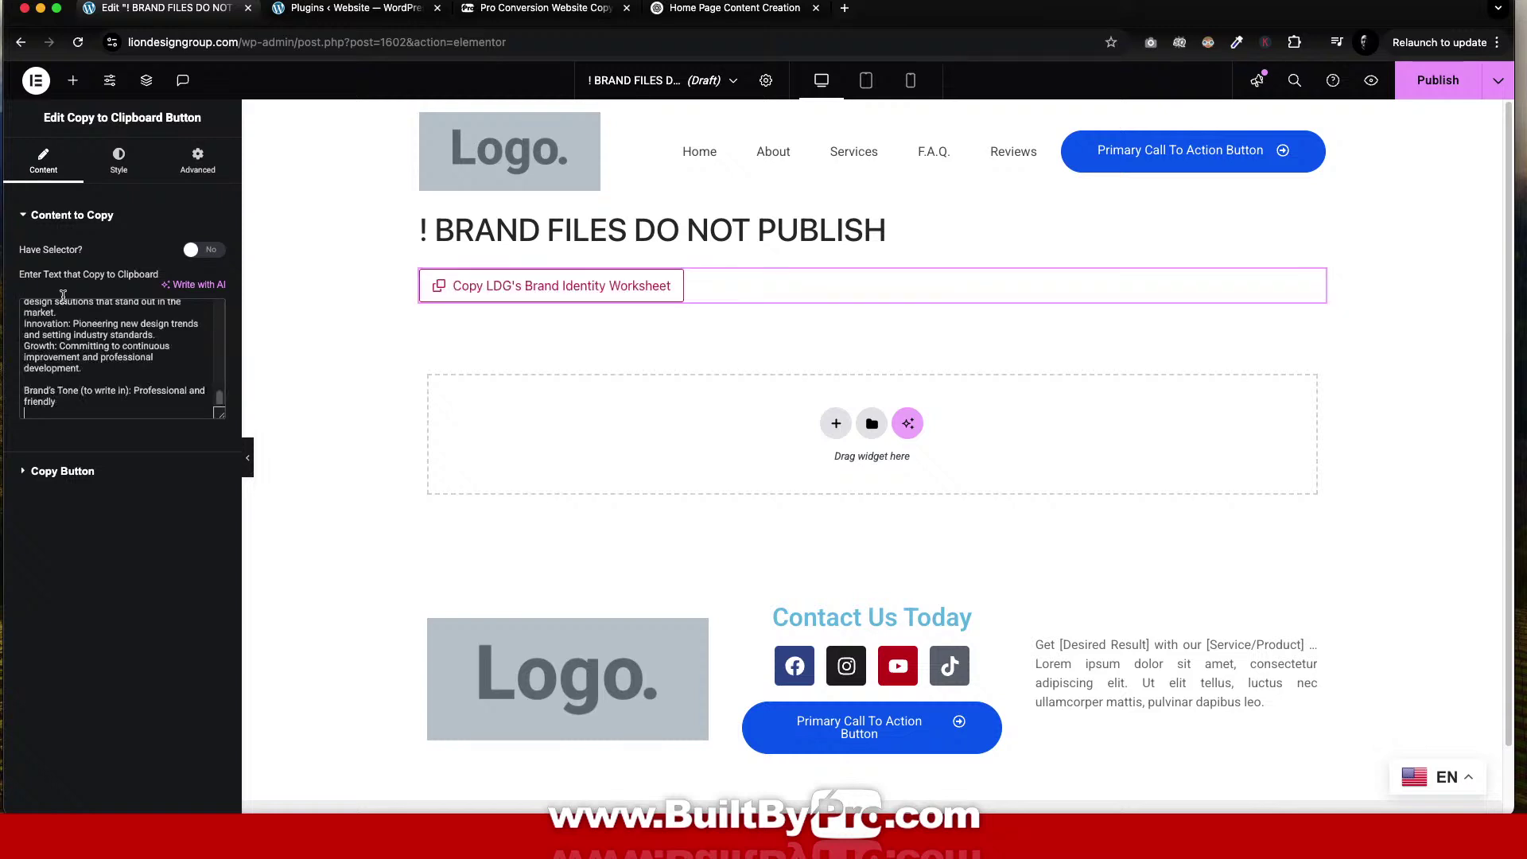
scroll(102, 366, "up", 10)
scroll(102, 368, "up", 10)
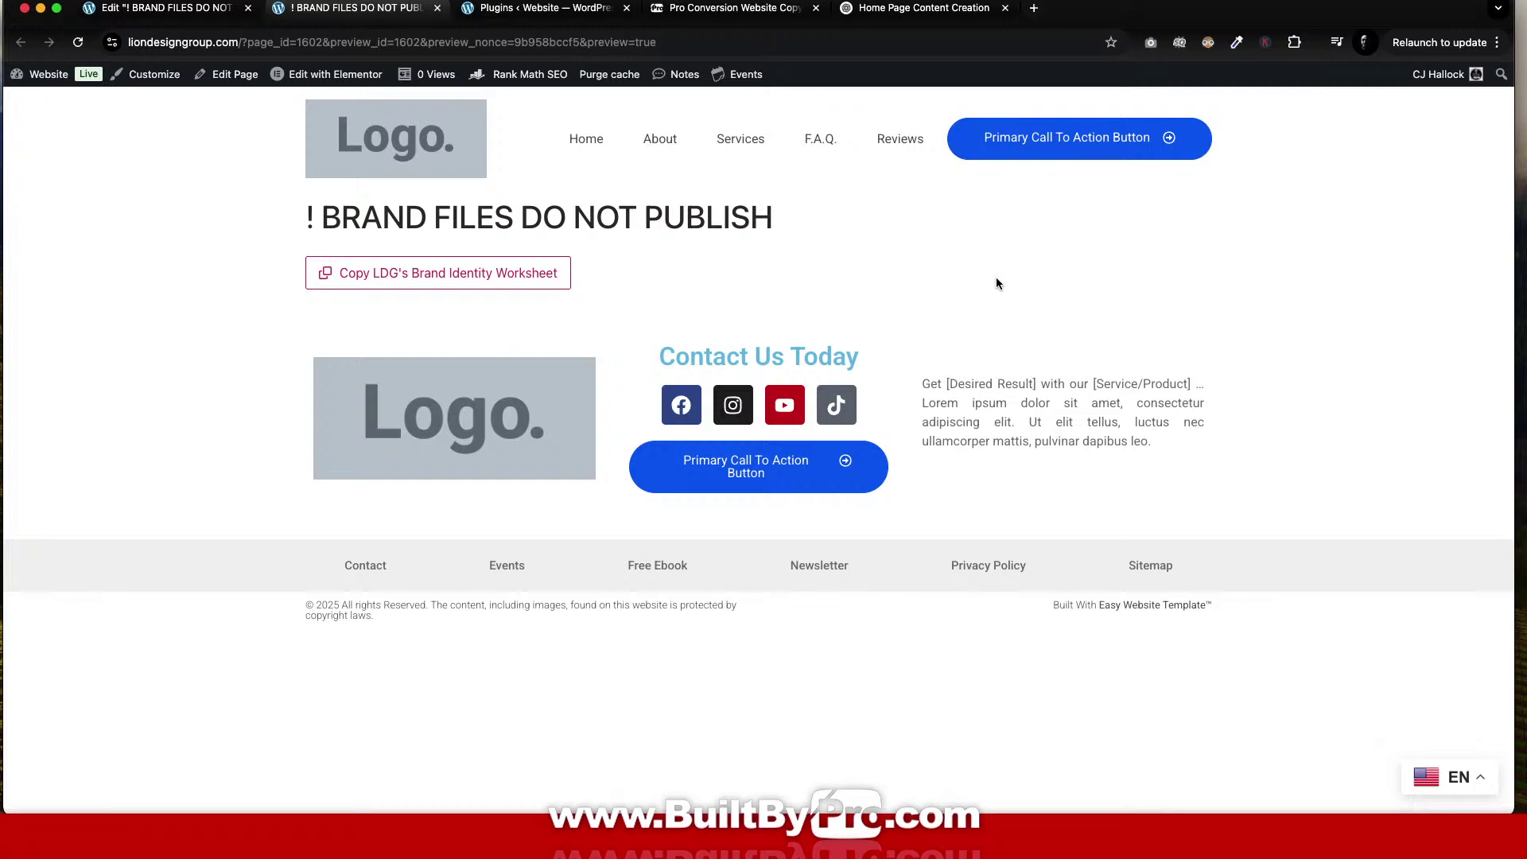
key("super+r")
Copy the worksheet from the preview, send it in the ChatGPT home page chat, and return to Elementor.
left_click(459, 277)
left_click(962, 11)
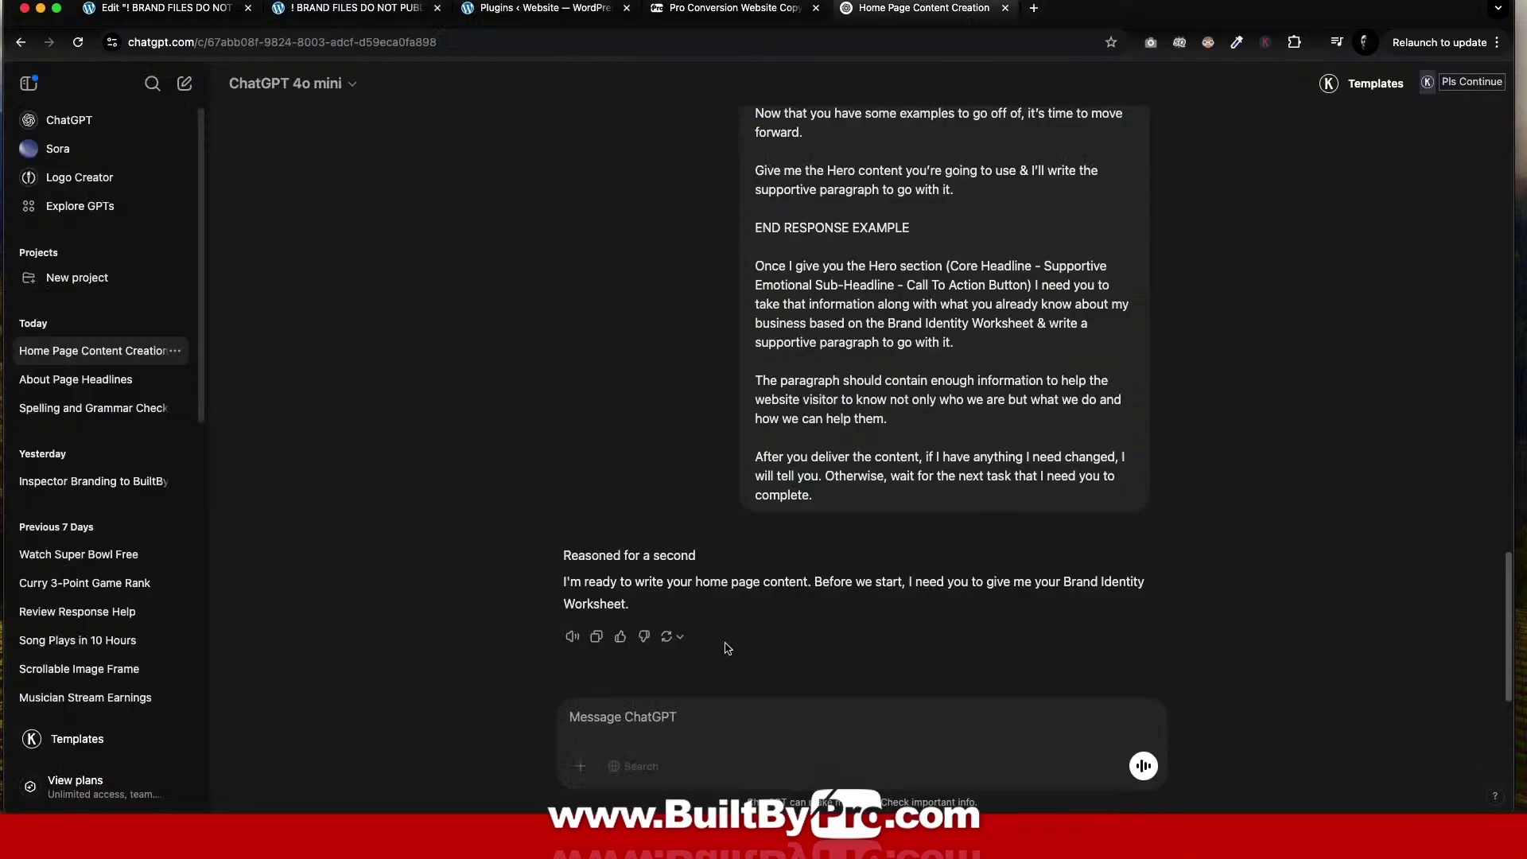
key("super+v")
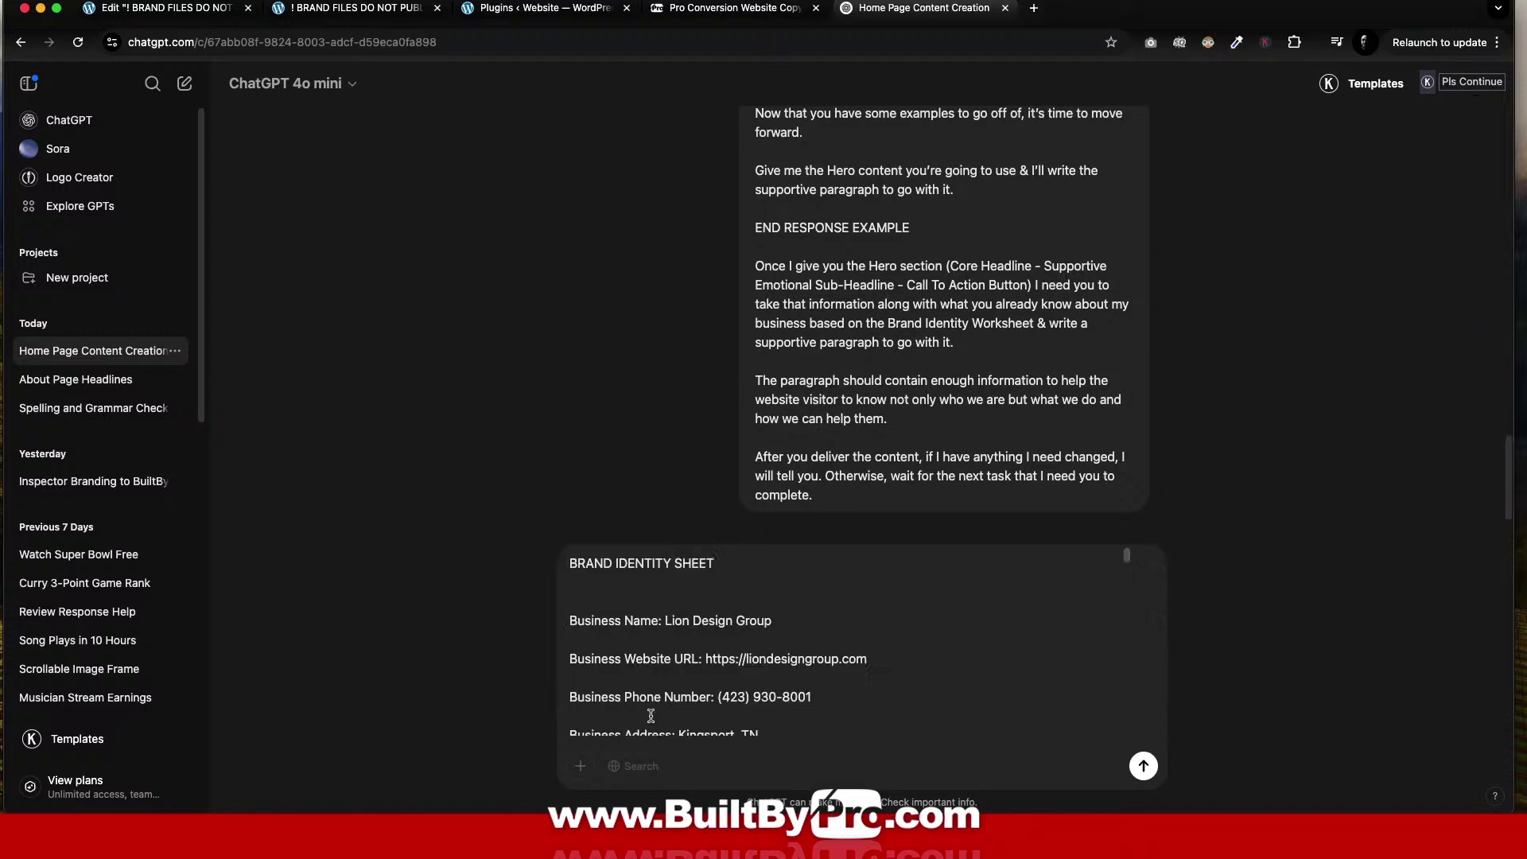
key("Return")
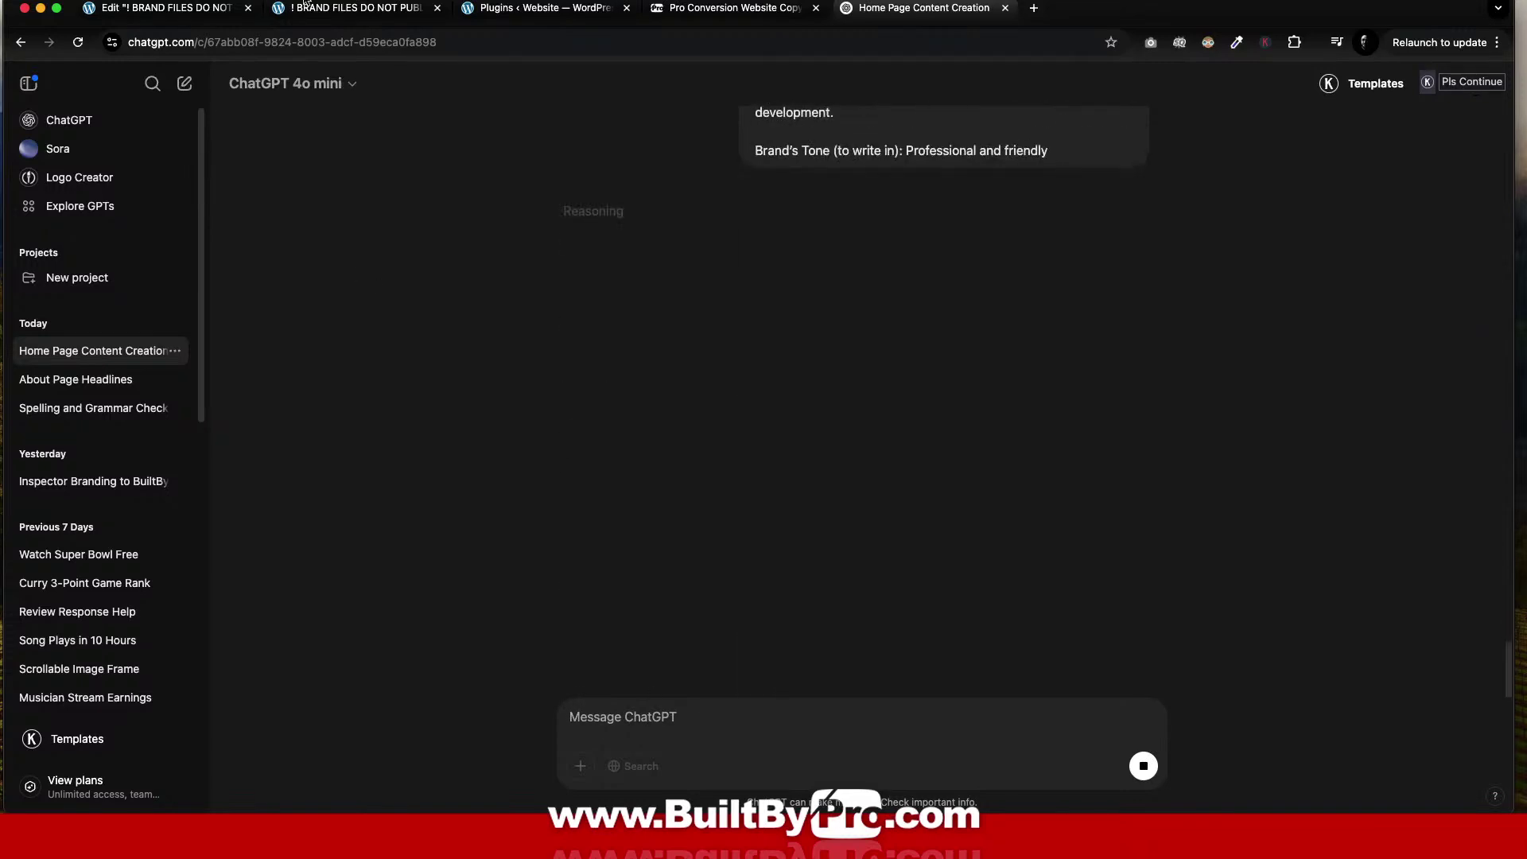
left_click(173, 10)
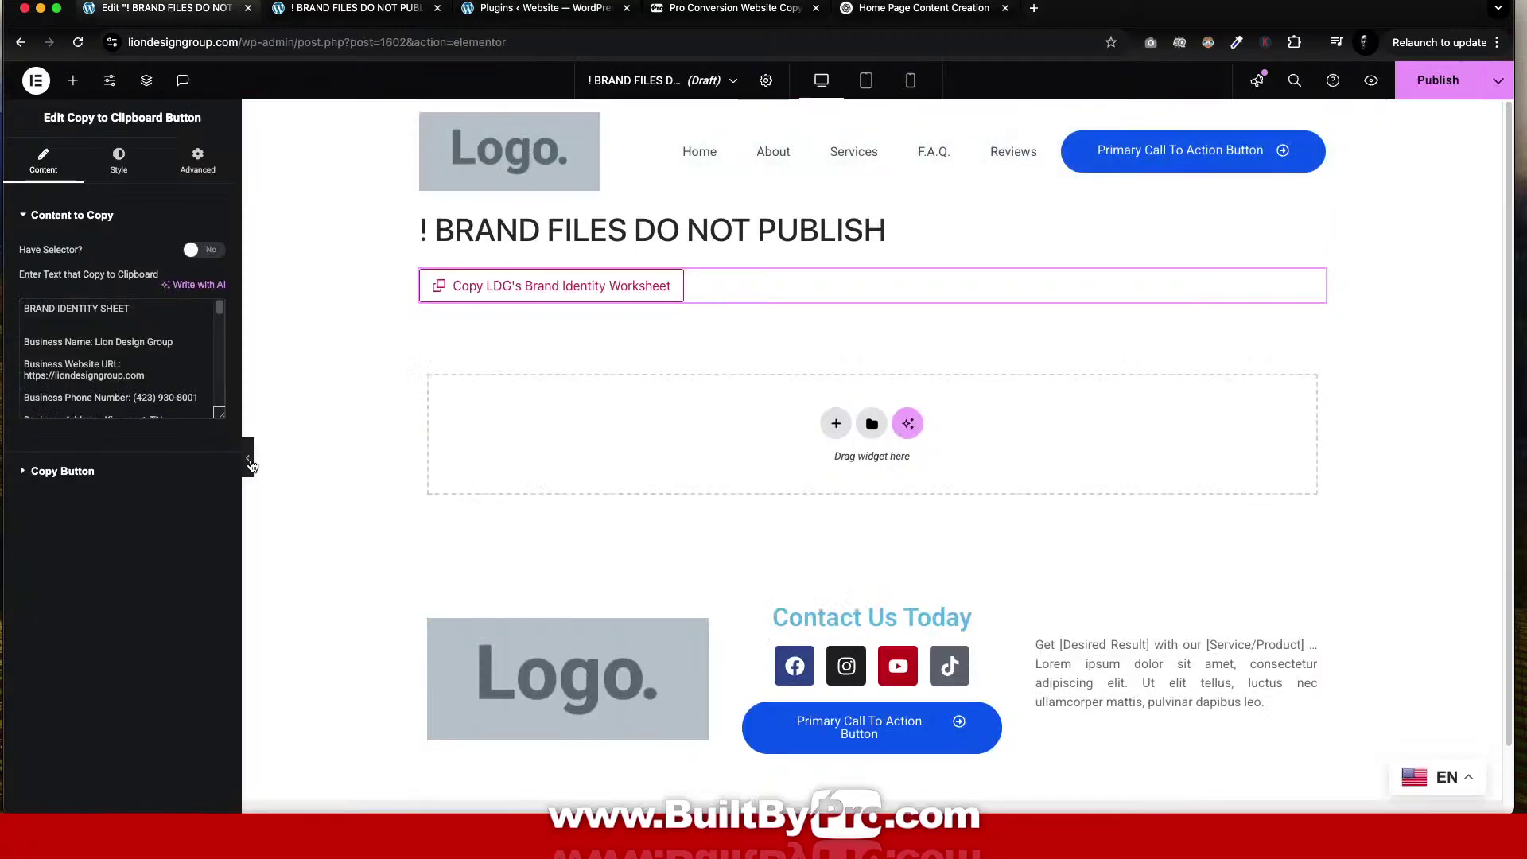
Open the home page from the header logo in a new tab and launch Elementor on it.
left_click(251, 464)
right_click(404, 165)
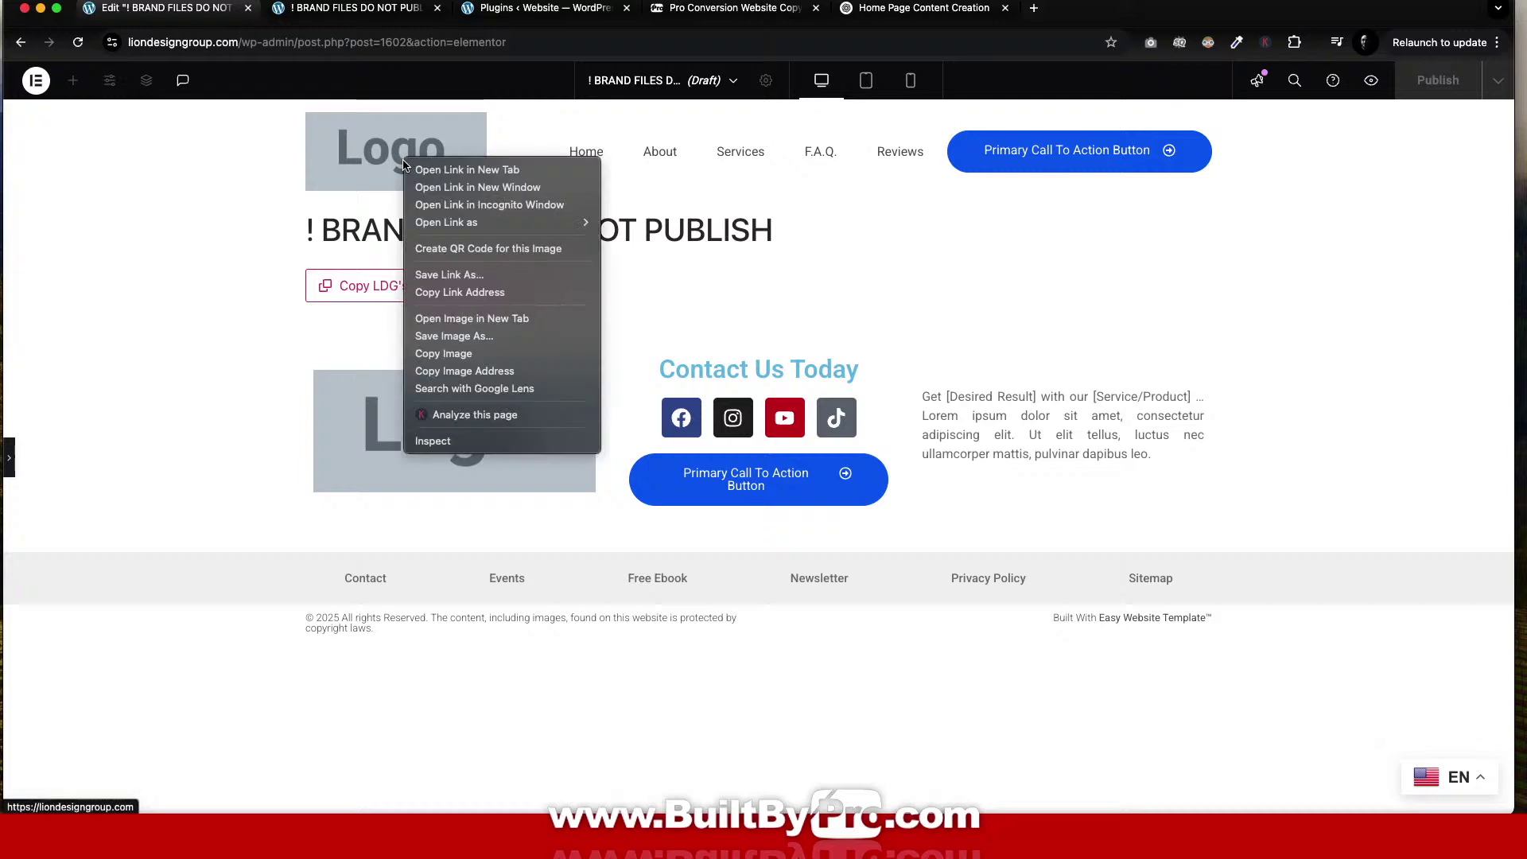
left_click(430, 170)
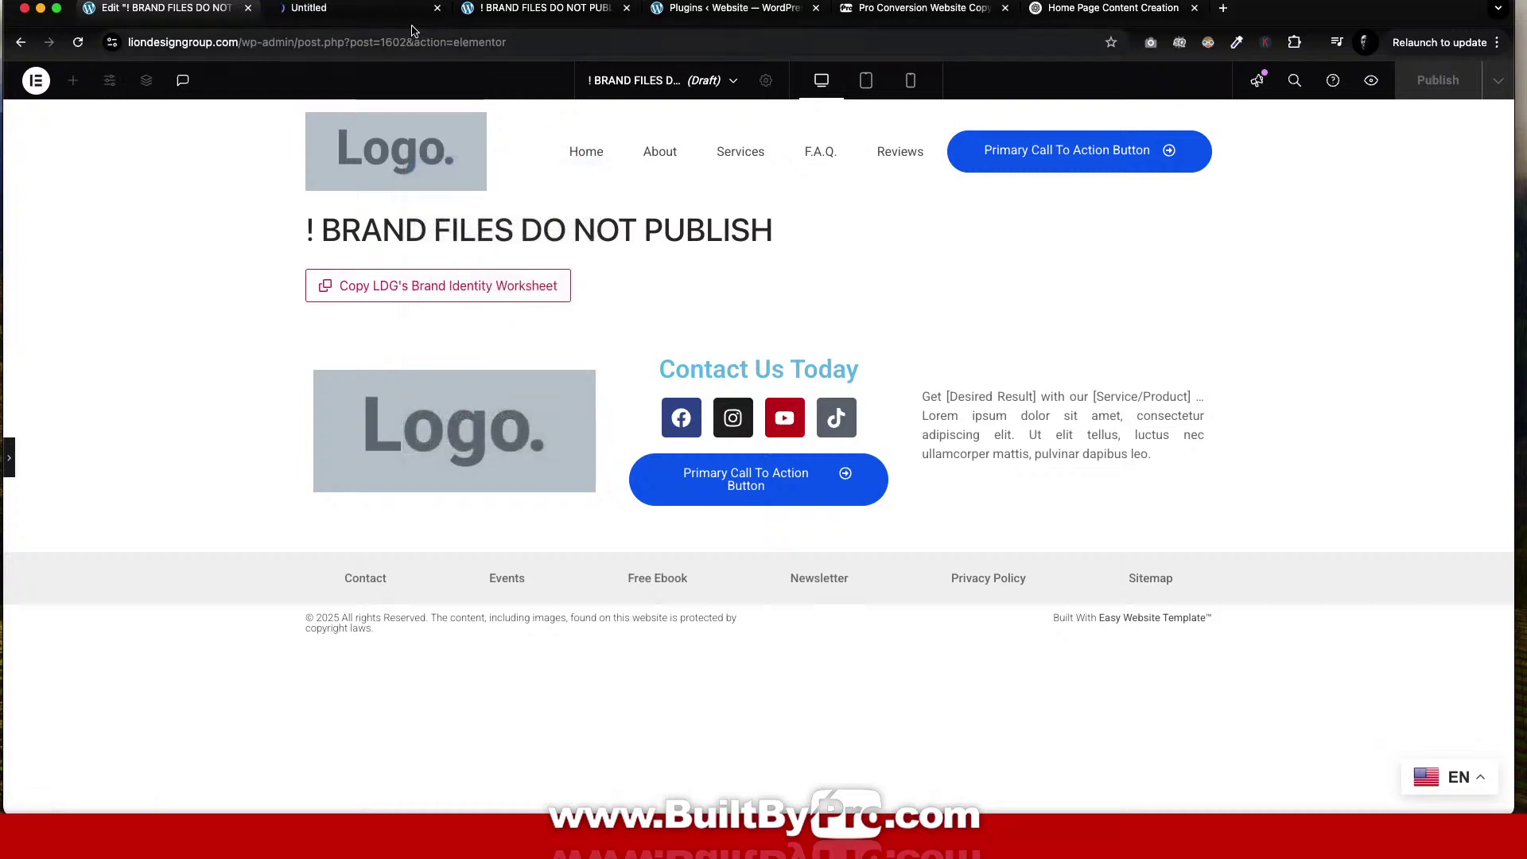
left_click_drag(390, 9, 1161, 4)
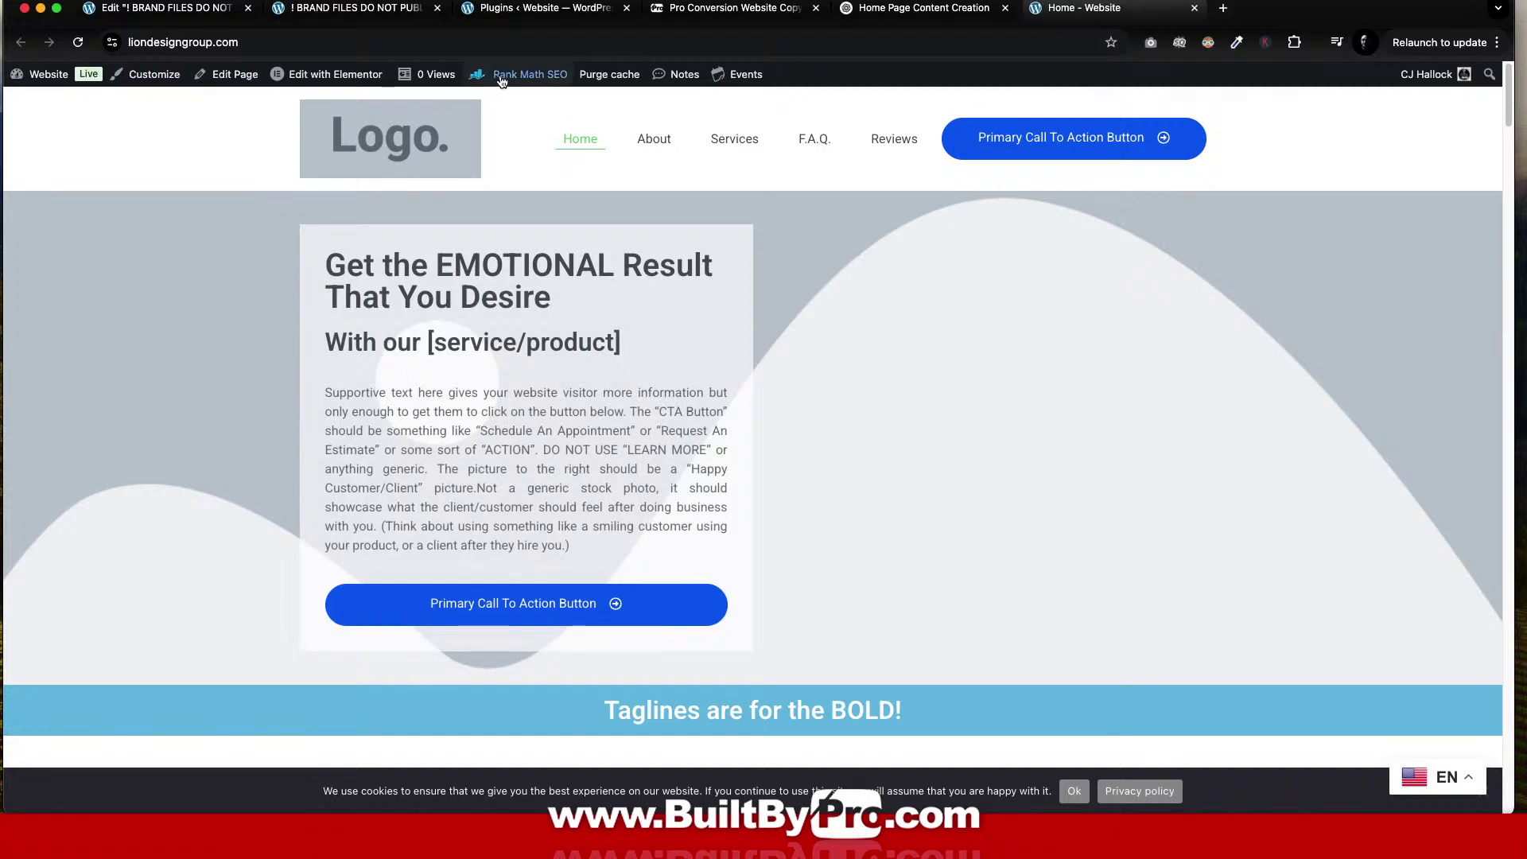
left_click(332, 73)
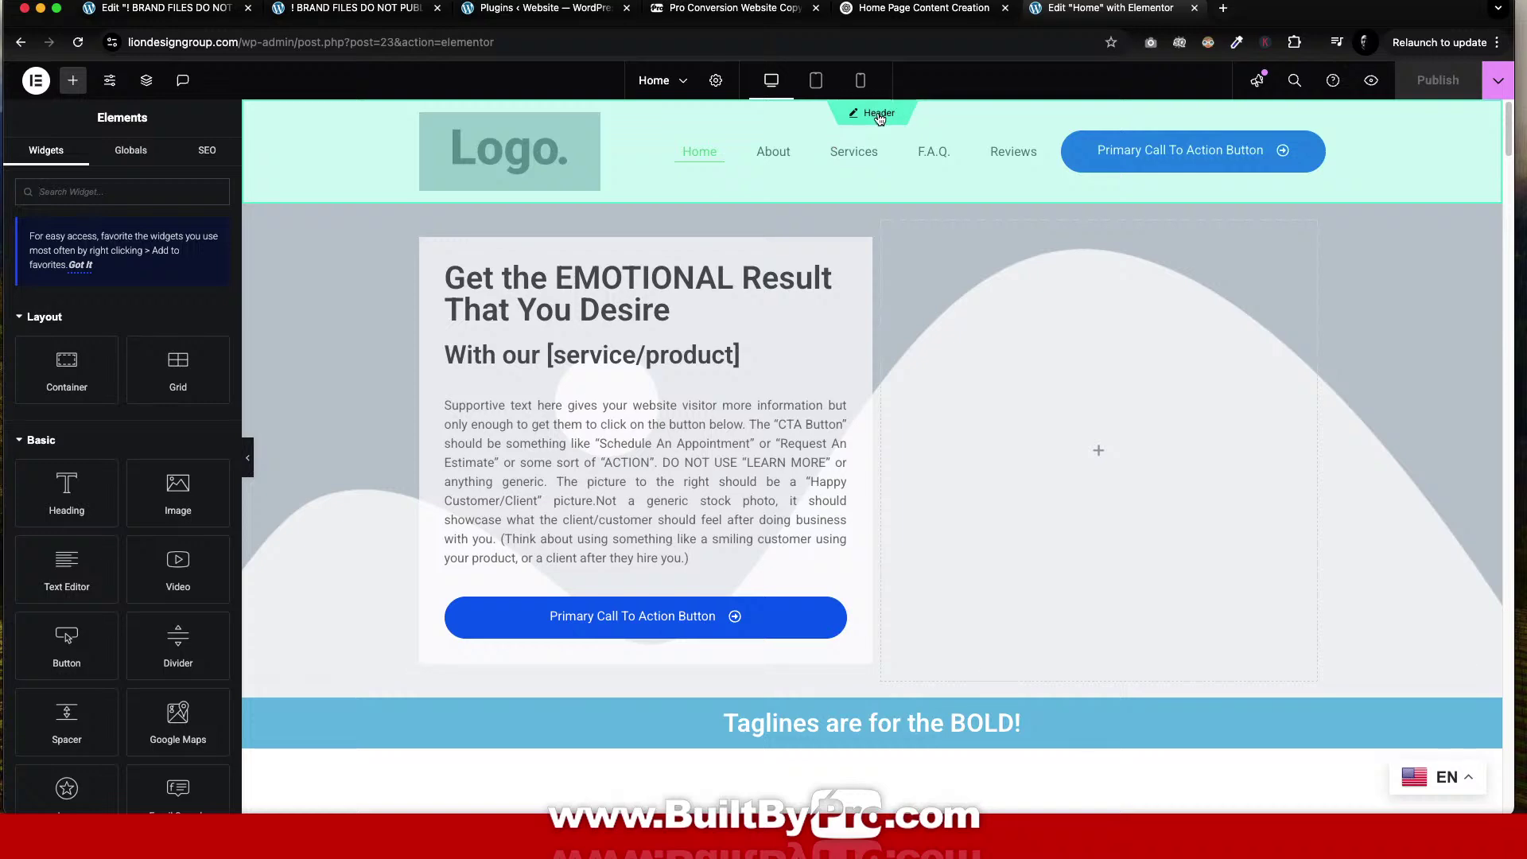
left_click(923, 8)
left_click(1113, 8)
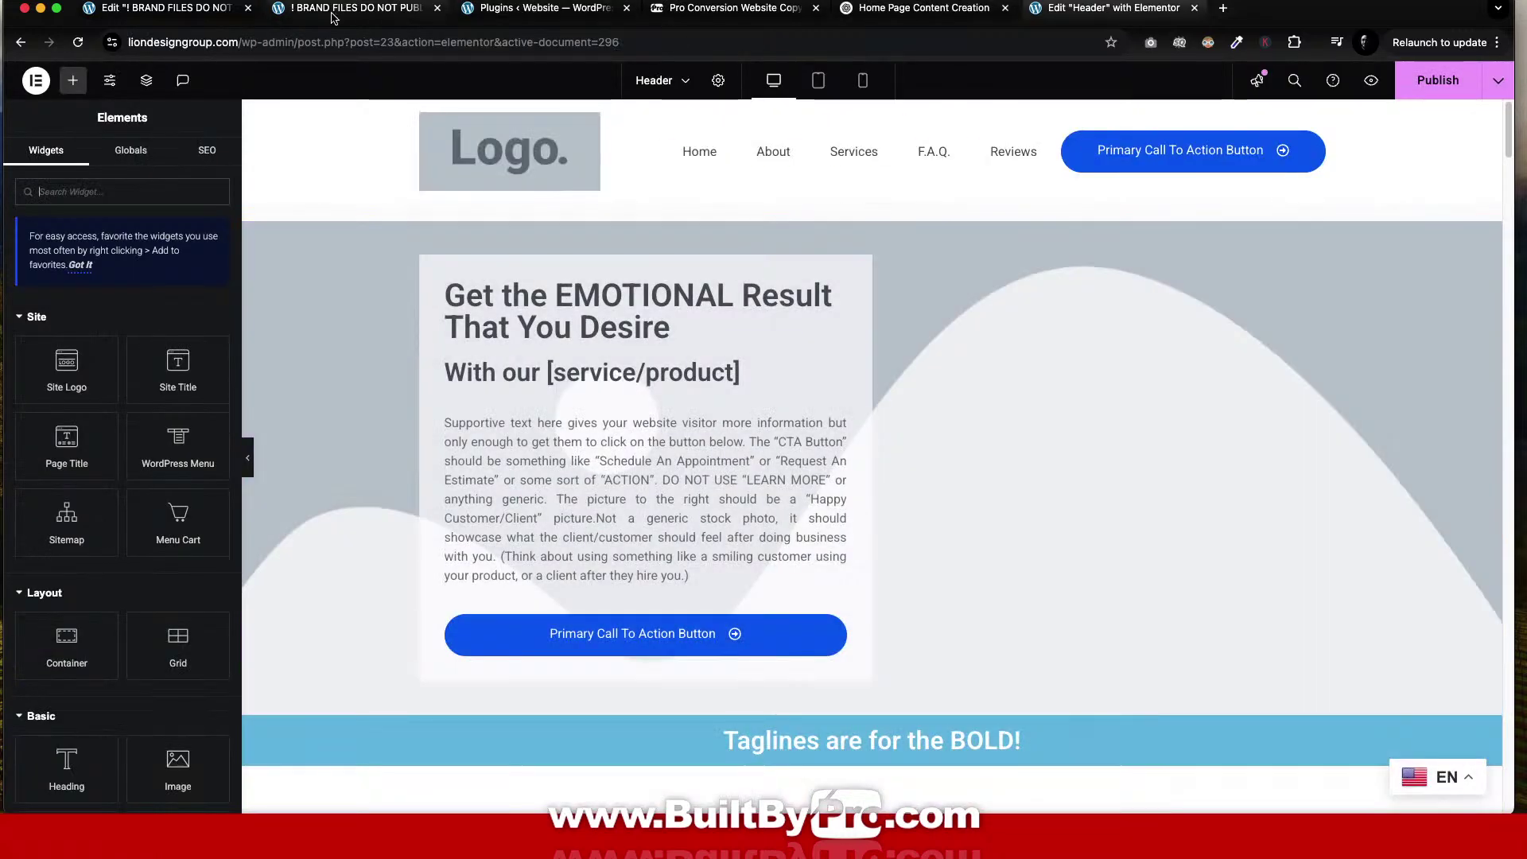
left_click(157, 16)
In the Customizer's Site Identity, set the site title to 'Lion Design Group'.
left_click(520, 8)
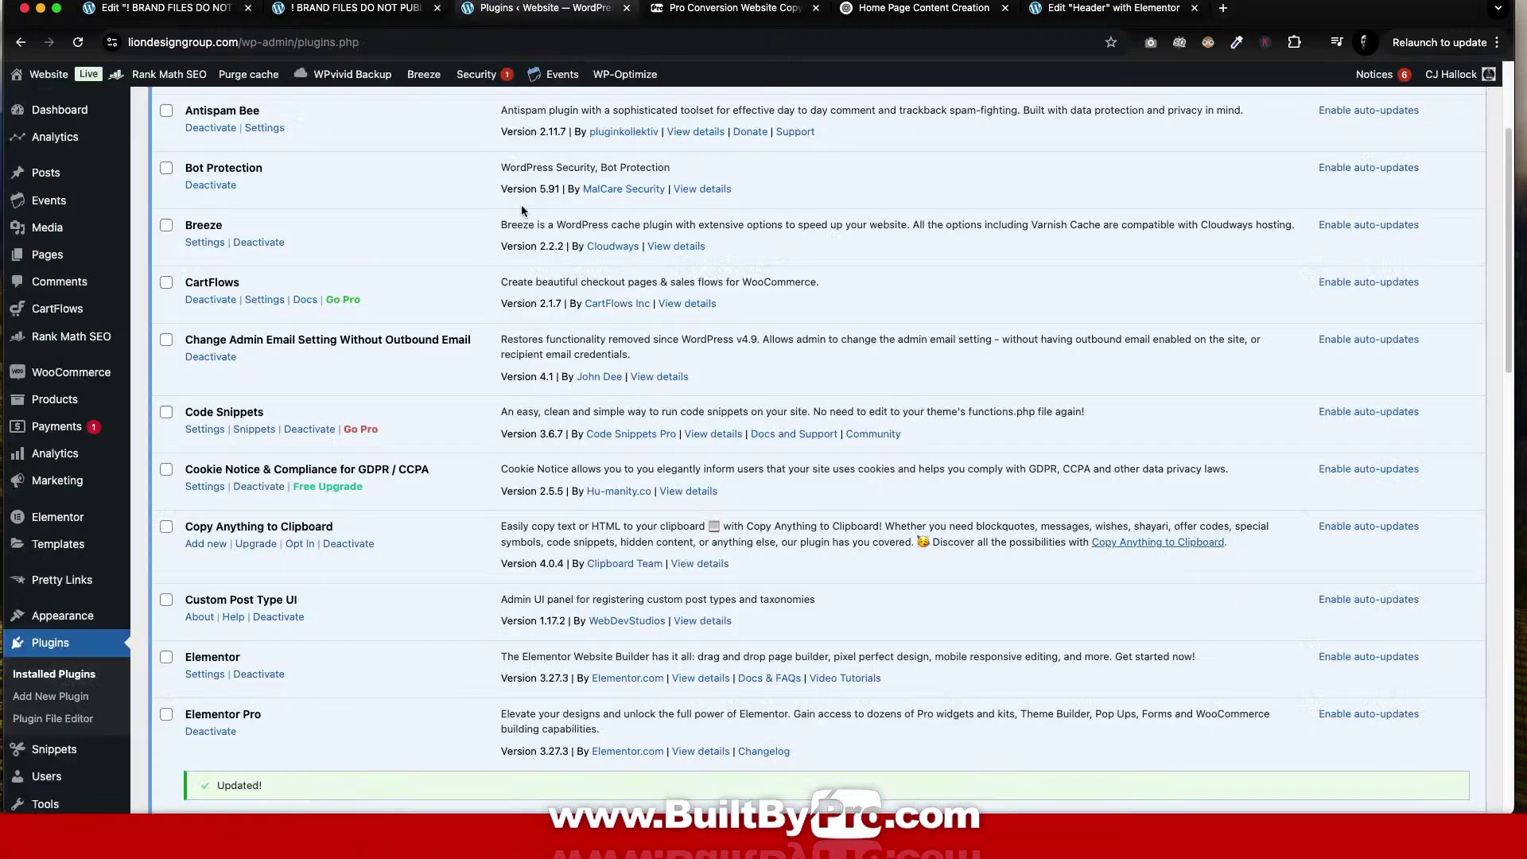
mouse_move(73, 158)
scroll(76, 398, "down", 2)
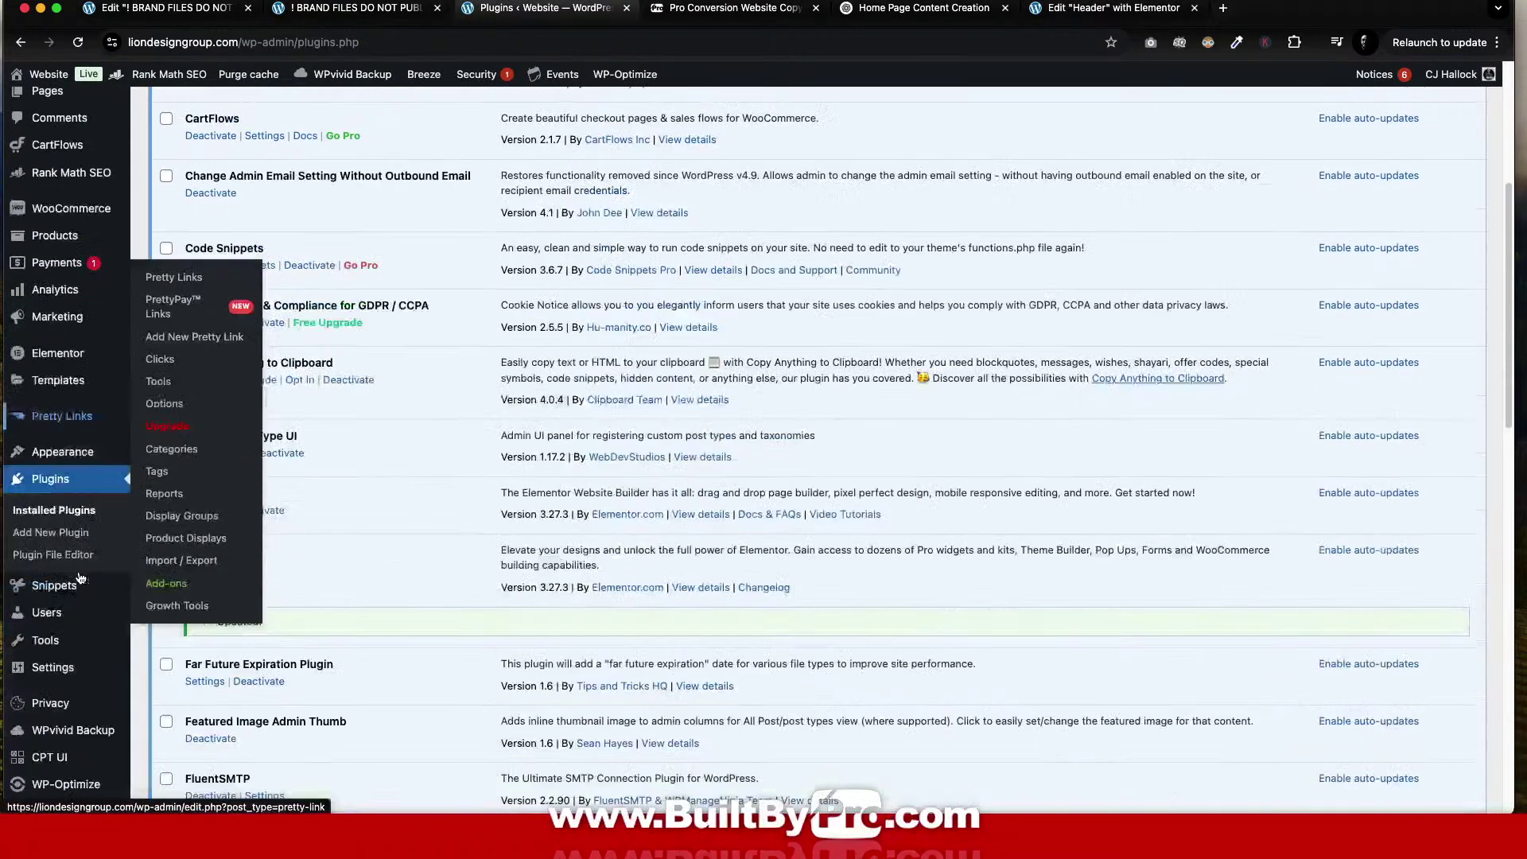
mouse_move(76, 453)
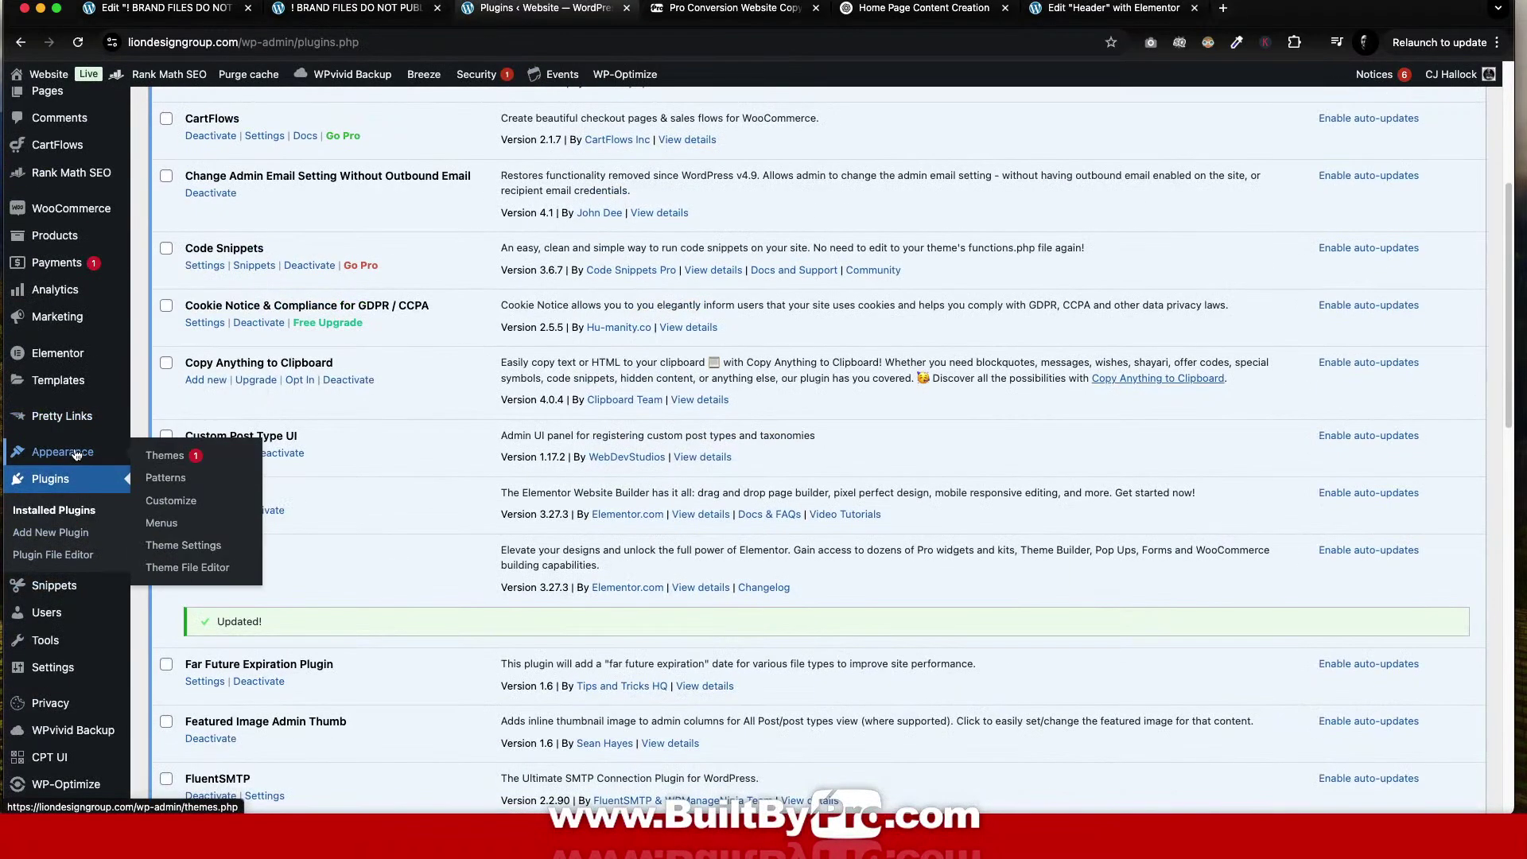
left_click(168, 501)
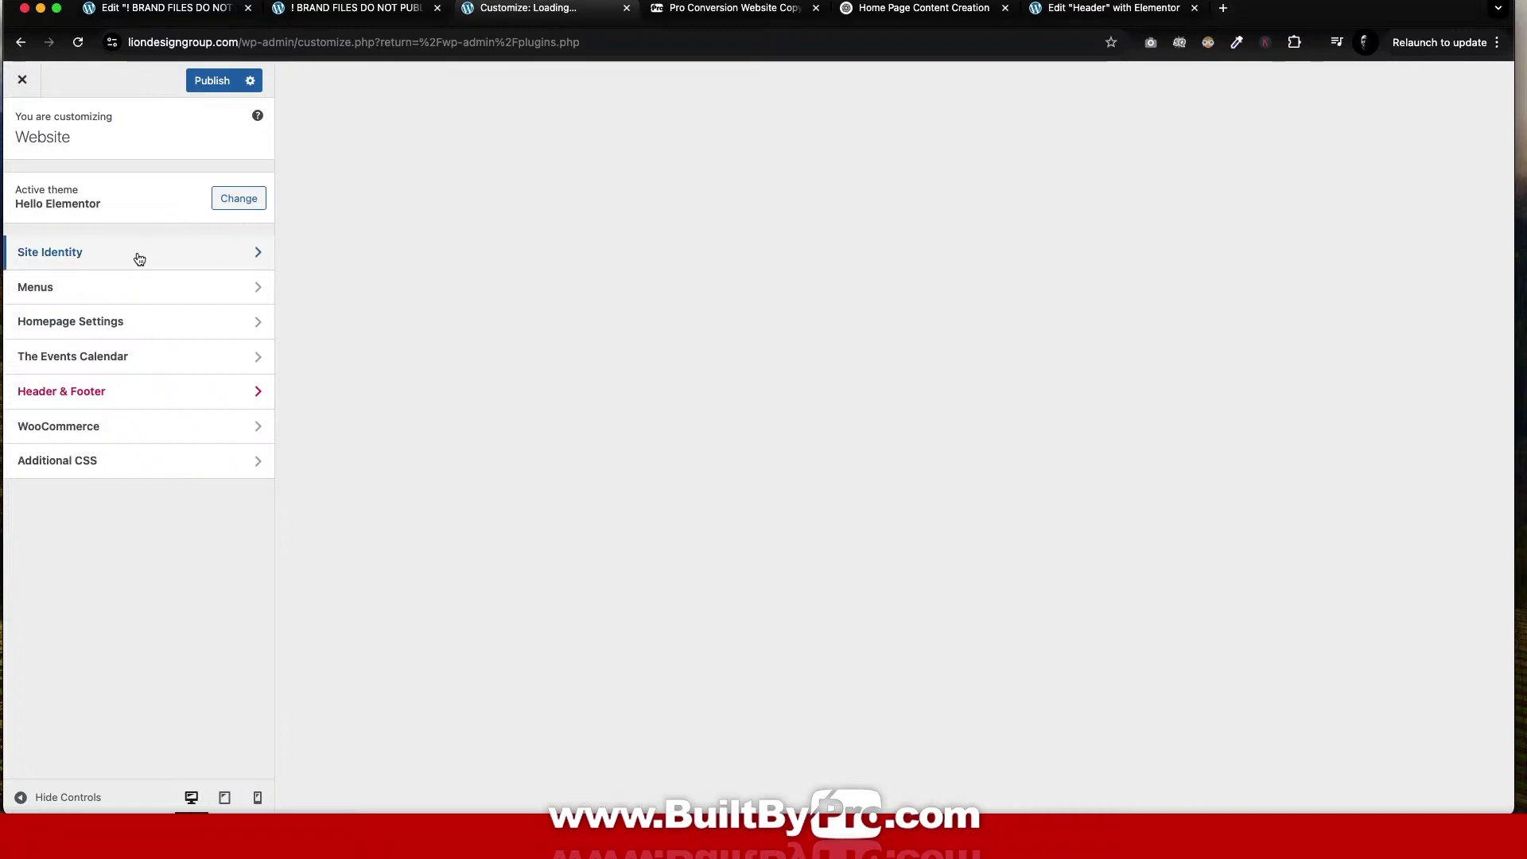
left_click(137, 255)
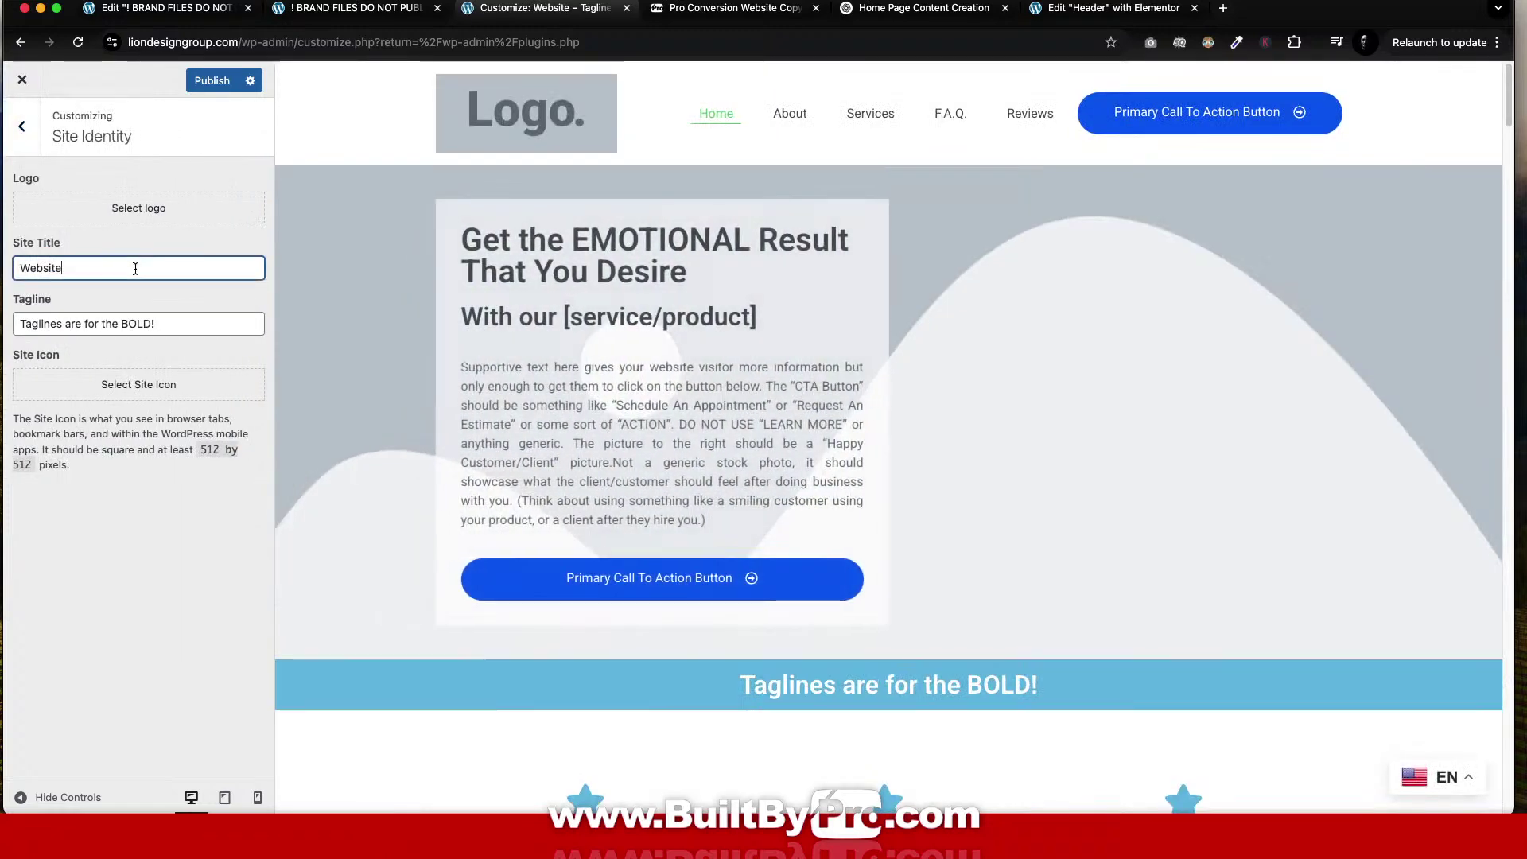
left_click_drag(129, 269, 17, 269)
type("Lion")
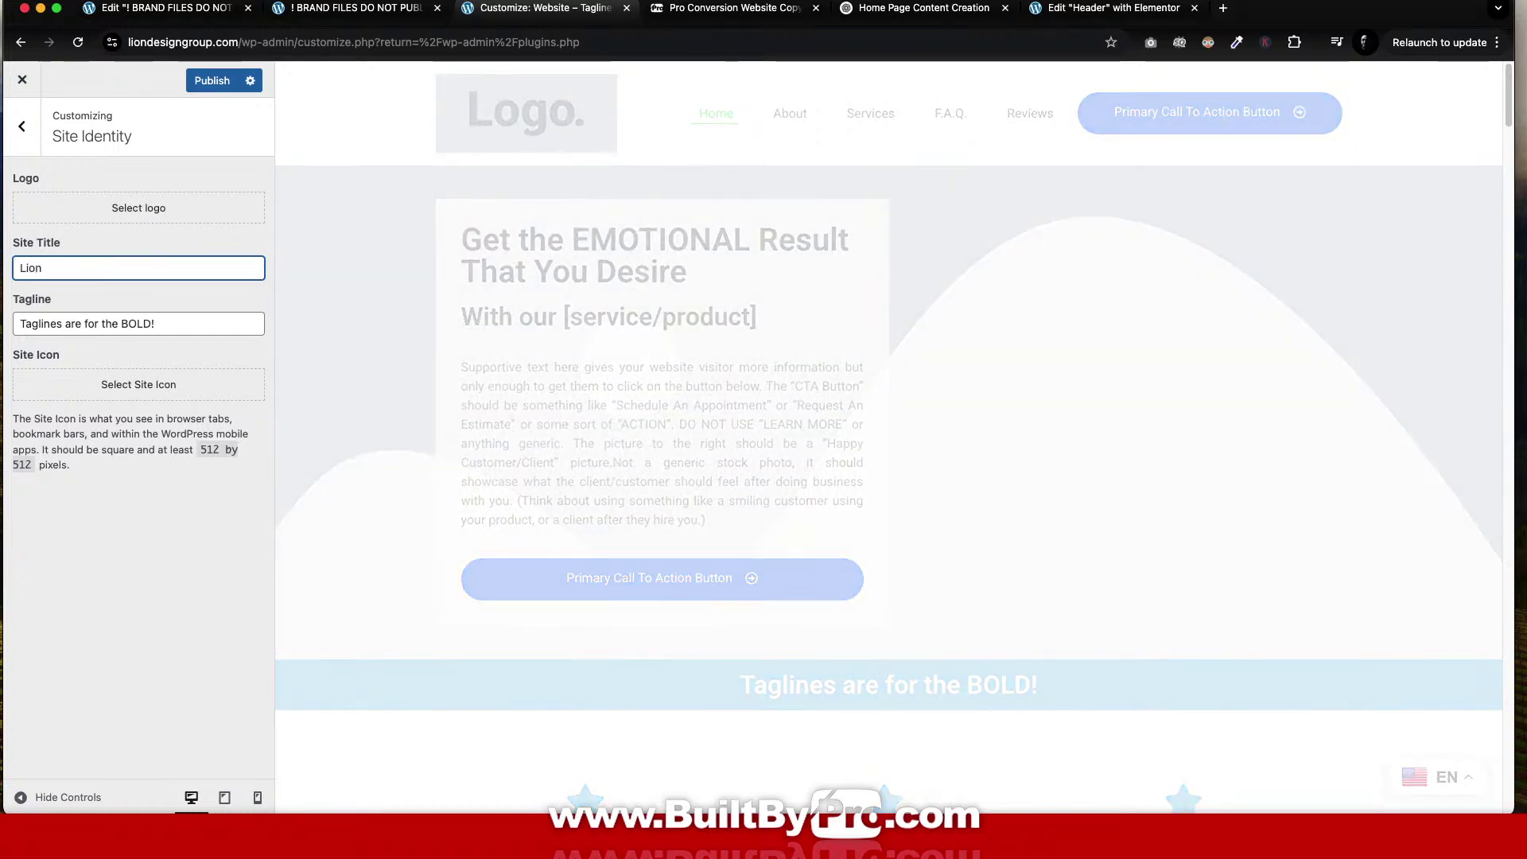
type(" Design Group ")
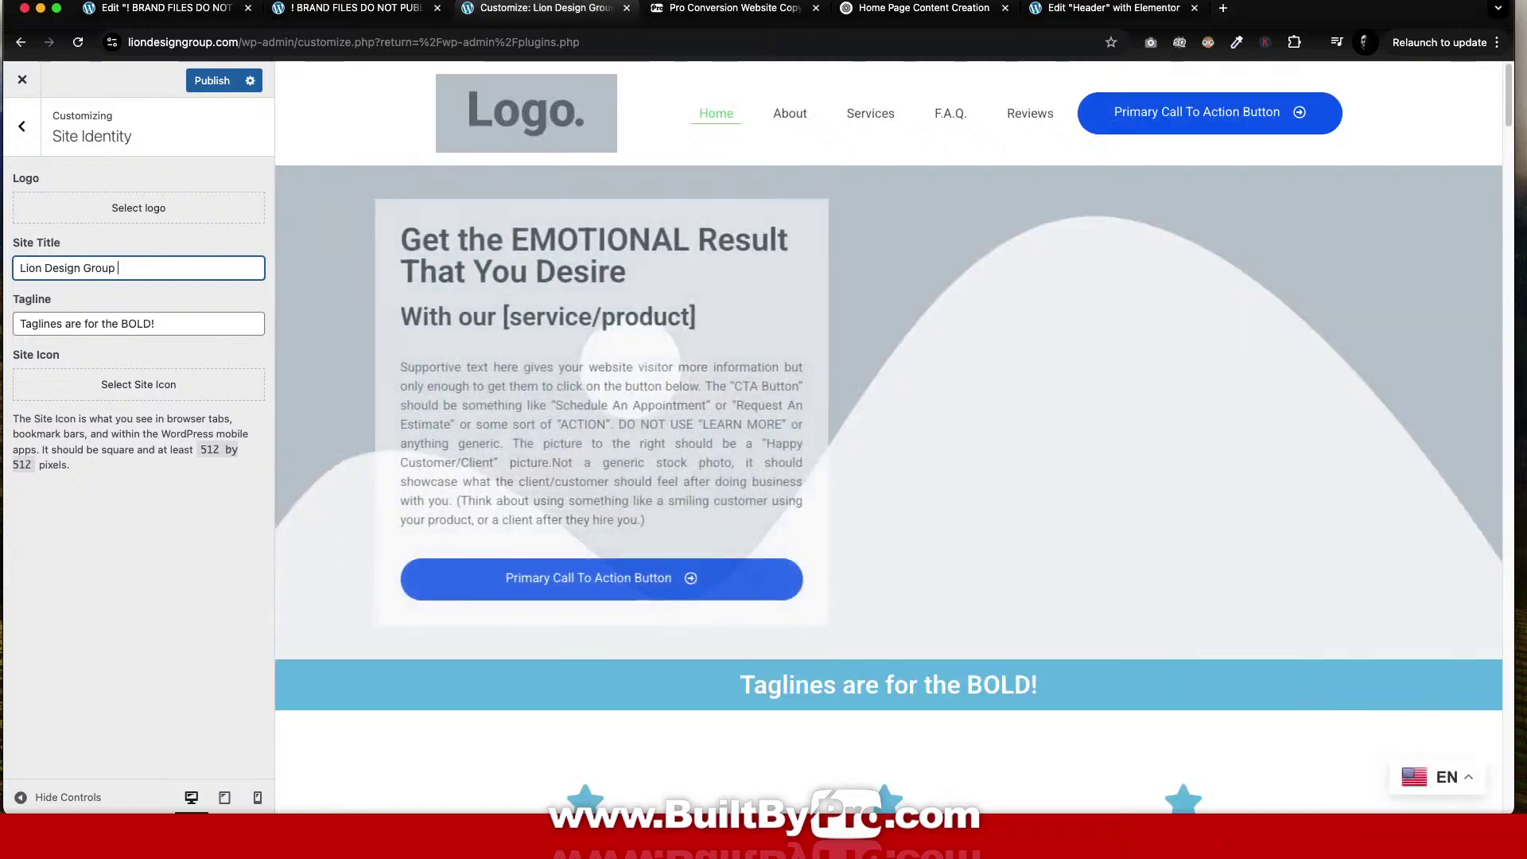
type("|")
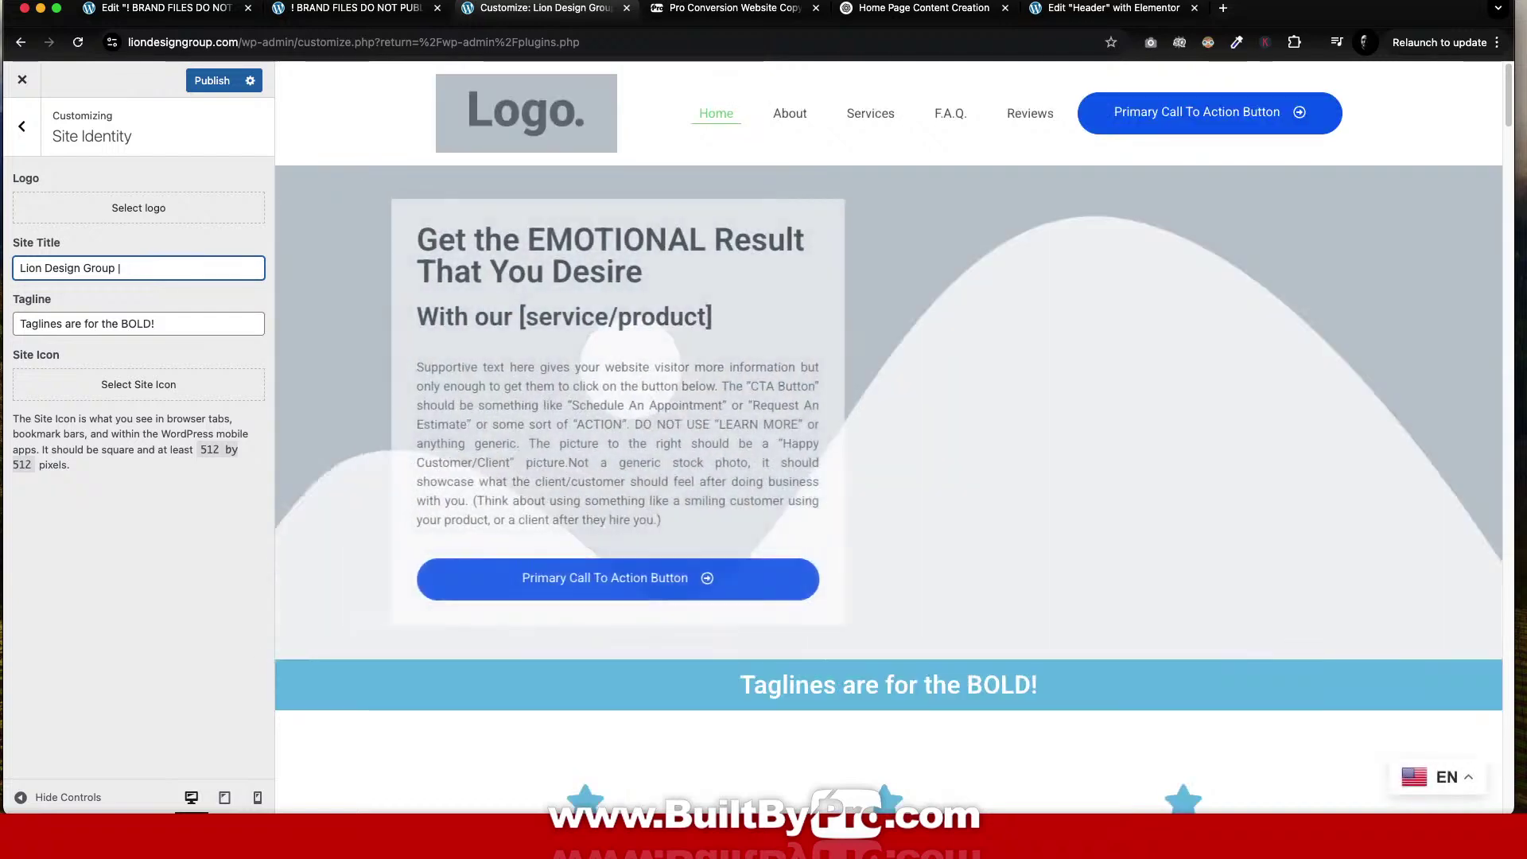
key("BackSpace")
key("BackSpace")
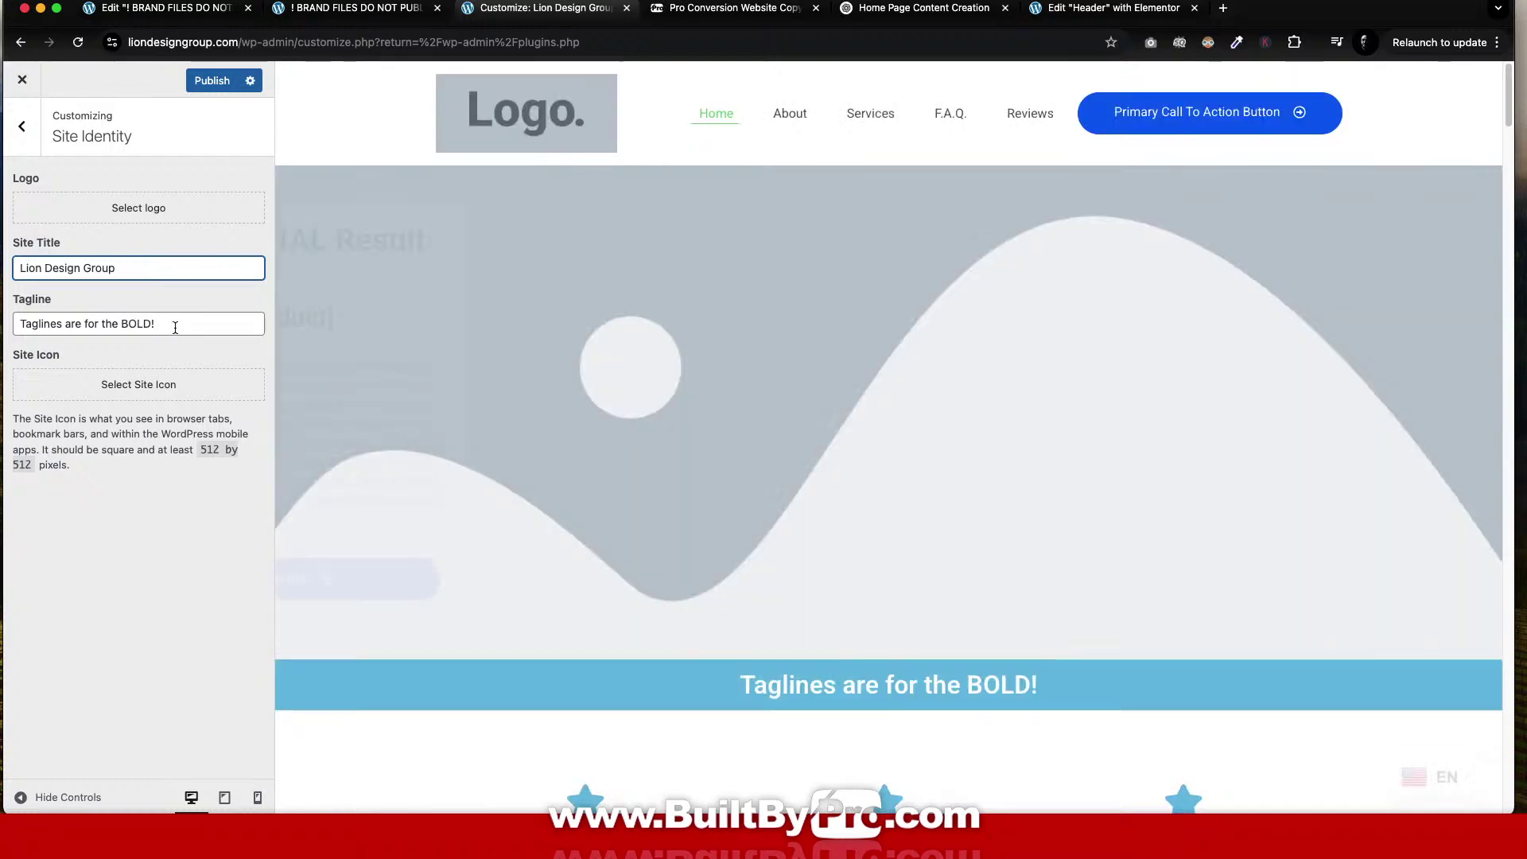
Replace the tagline with 'Lion's Pride in Every Design' and start choosing a site logo.
left_click_drag(169, 324, 3, 322)
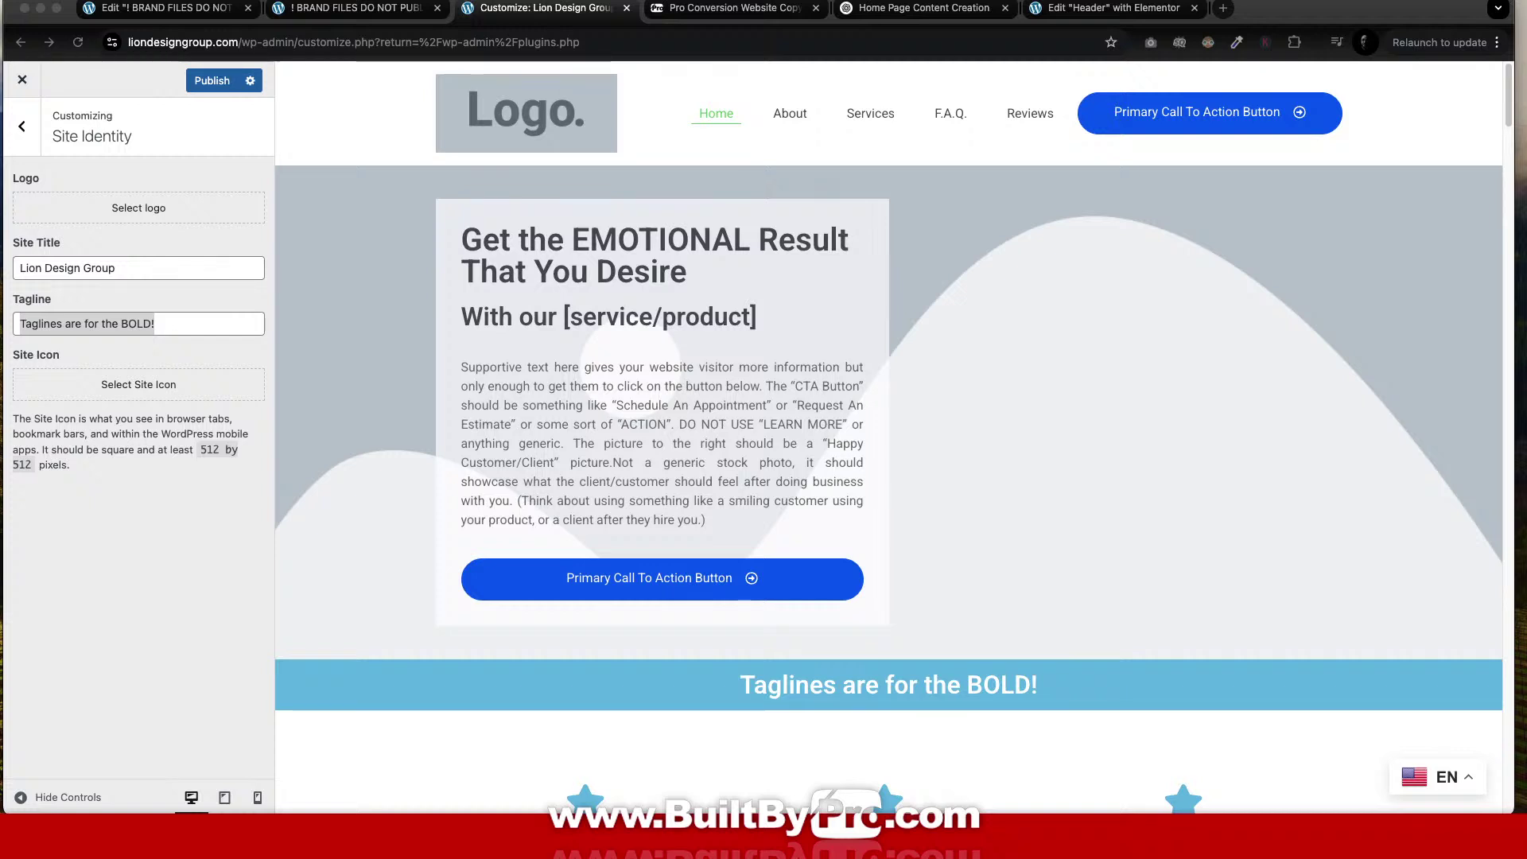
left_click(198, 324)
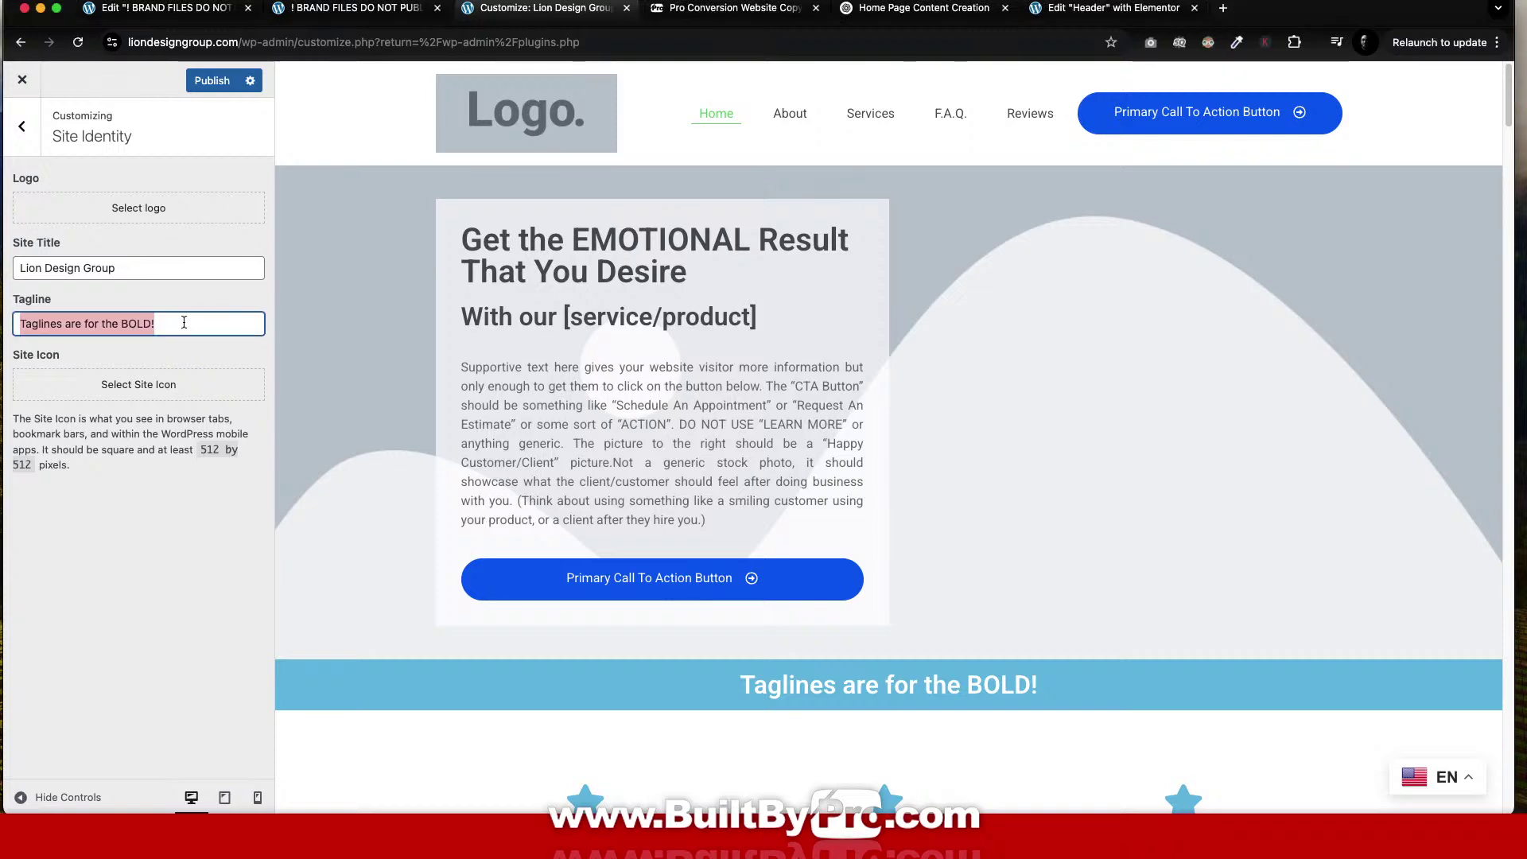
key("super+v")
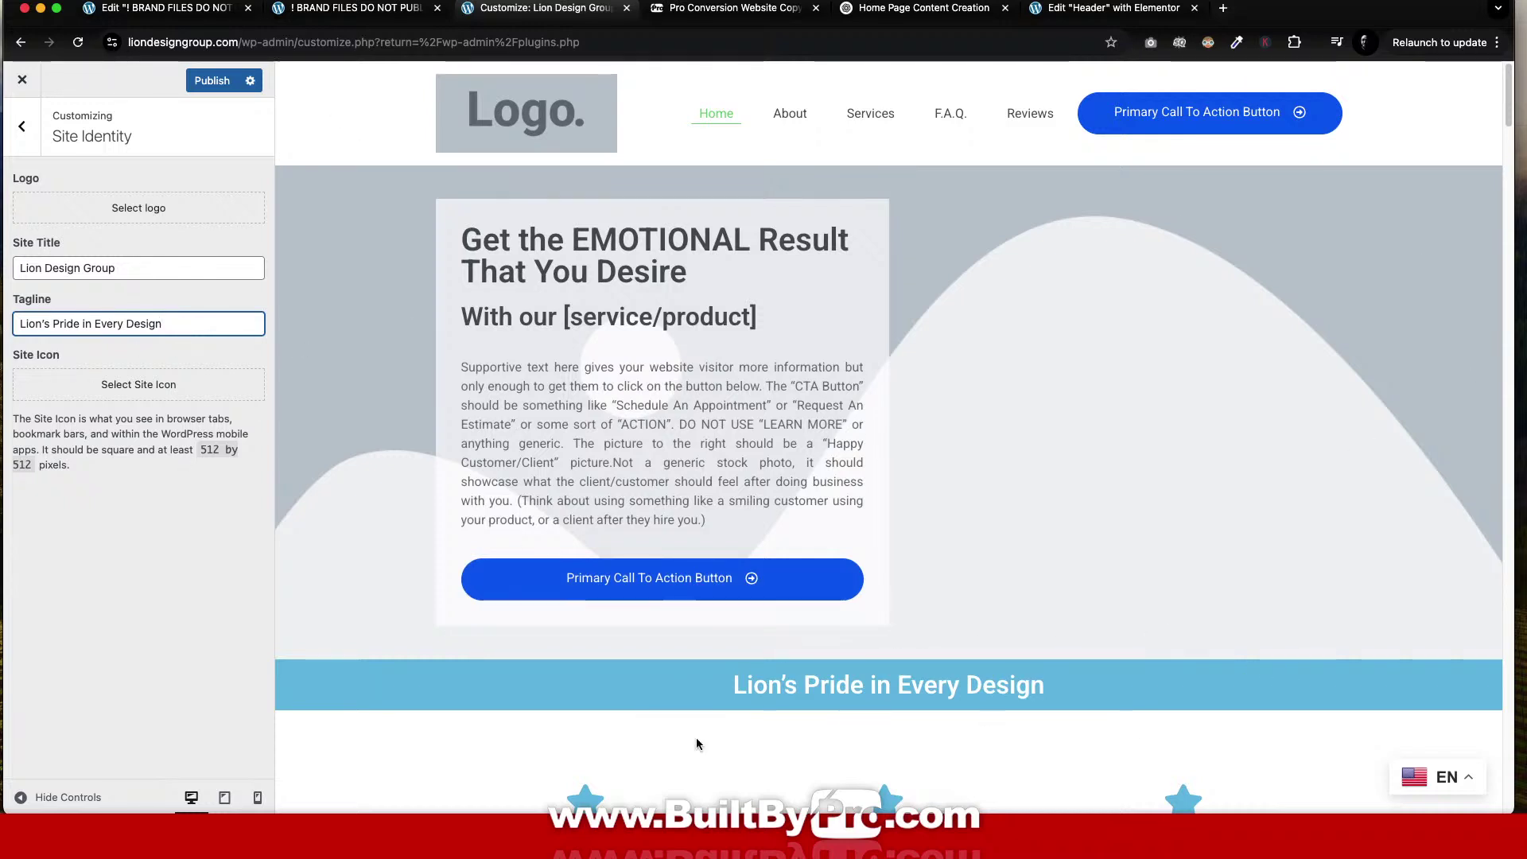
scroll(969, 399, "down", 3)
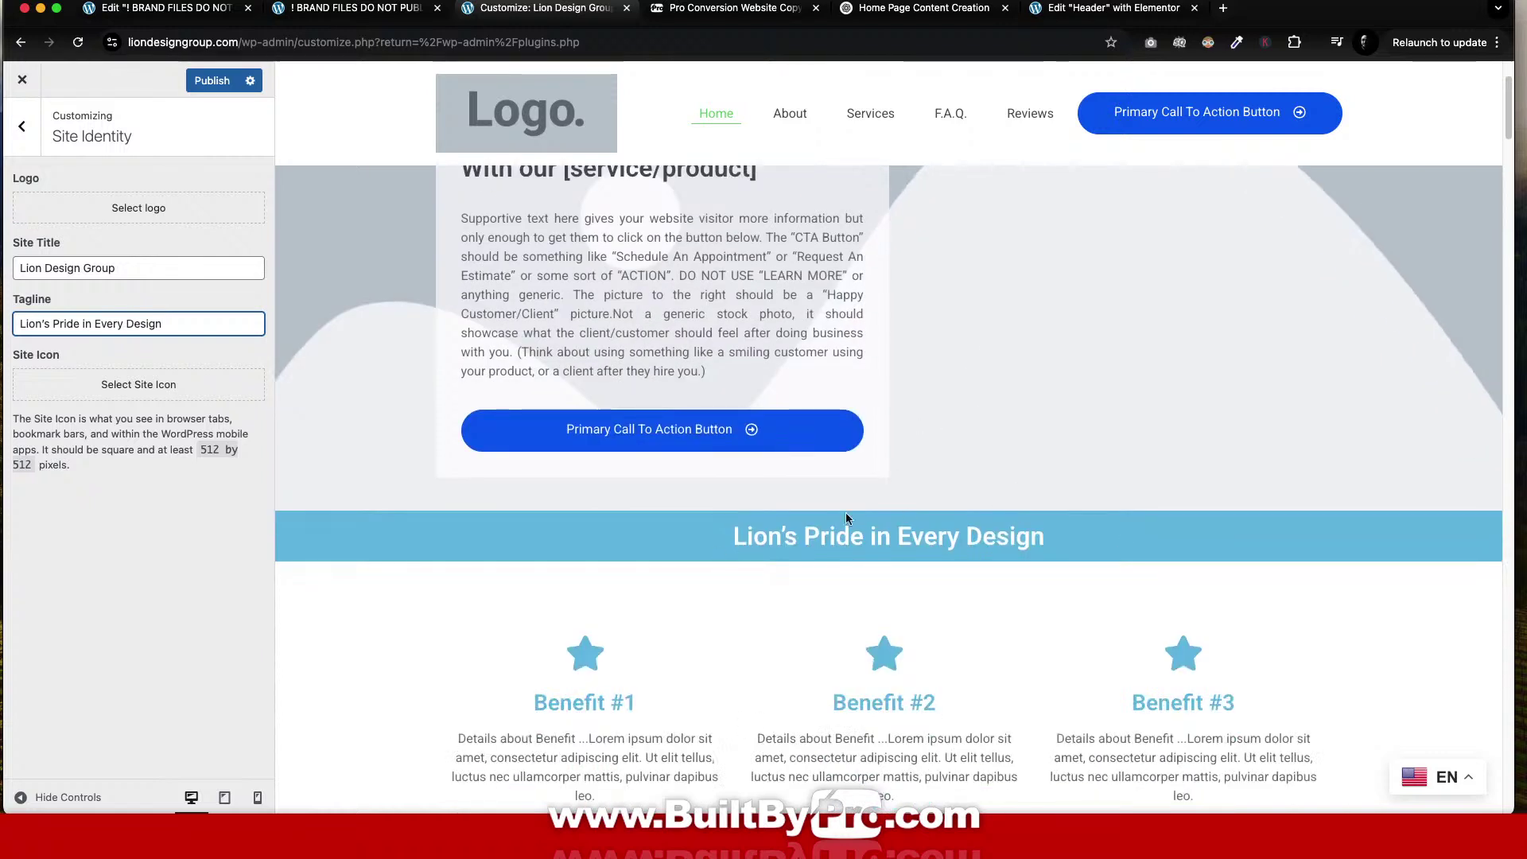
left_click(163, 206)
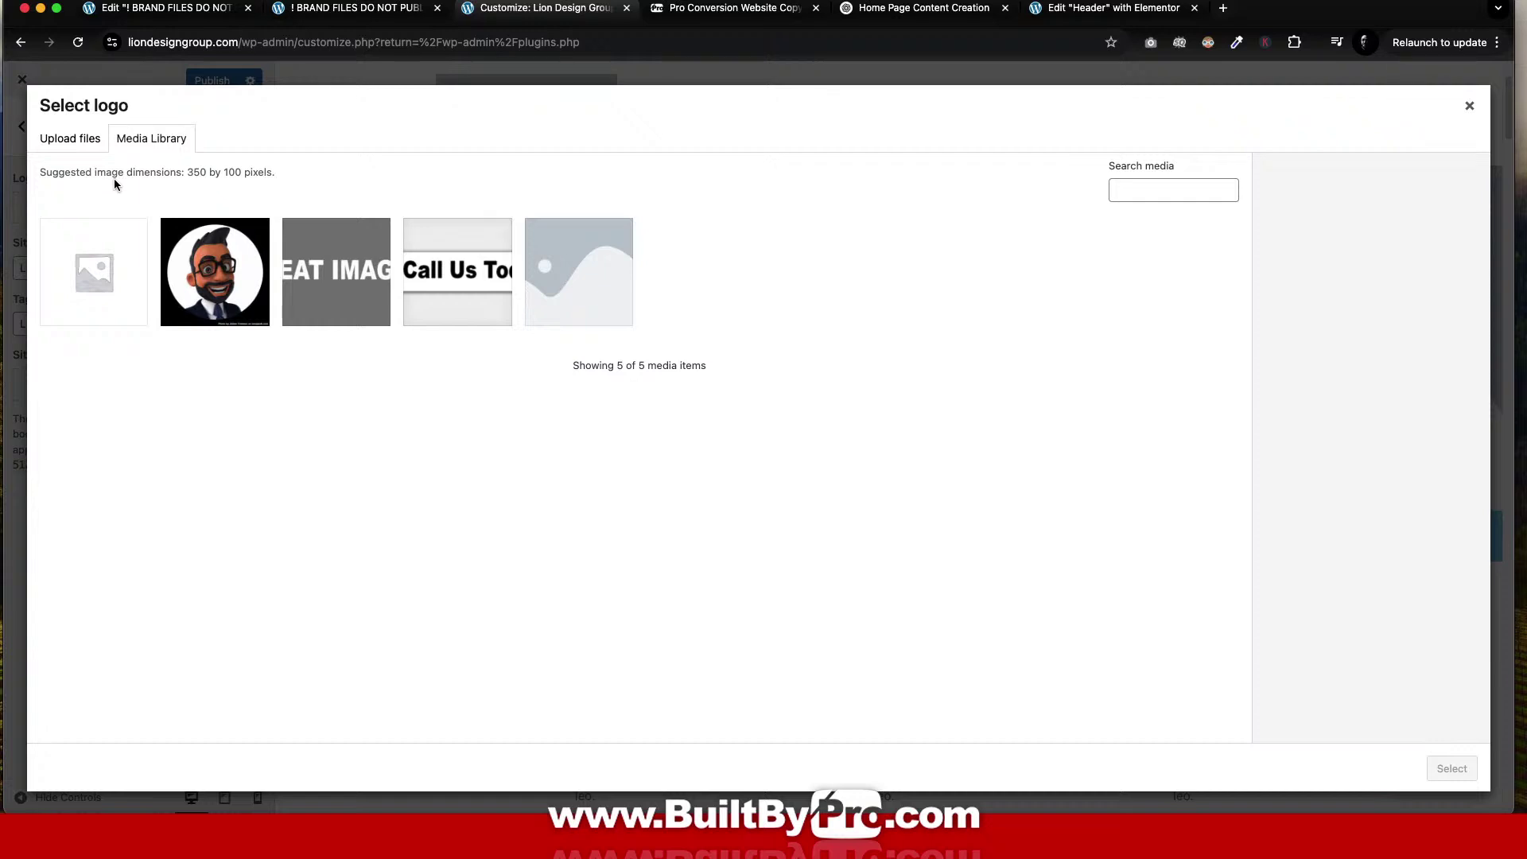
left_click(53, 137)
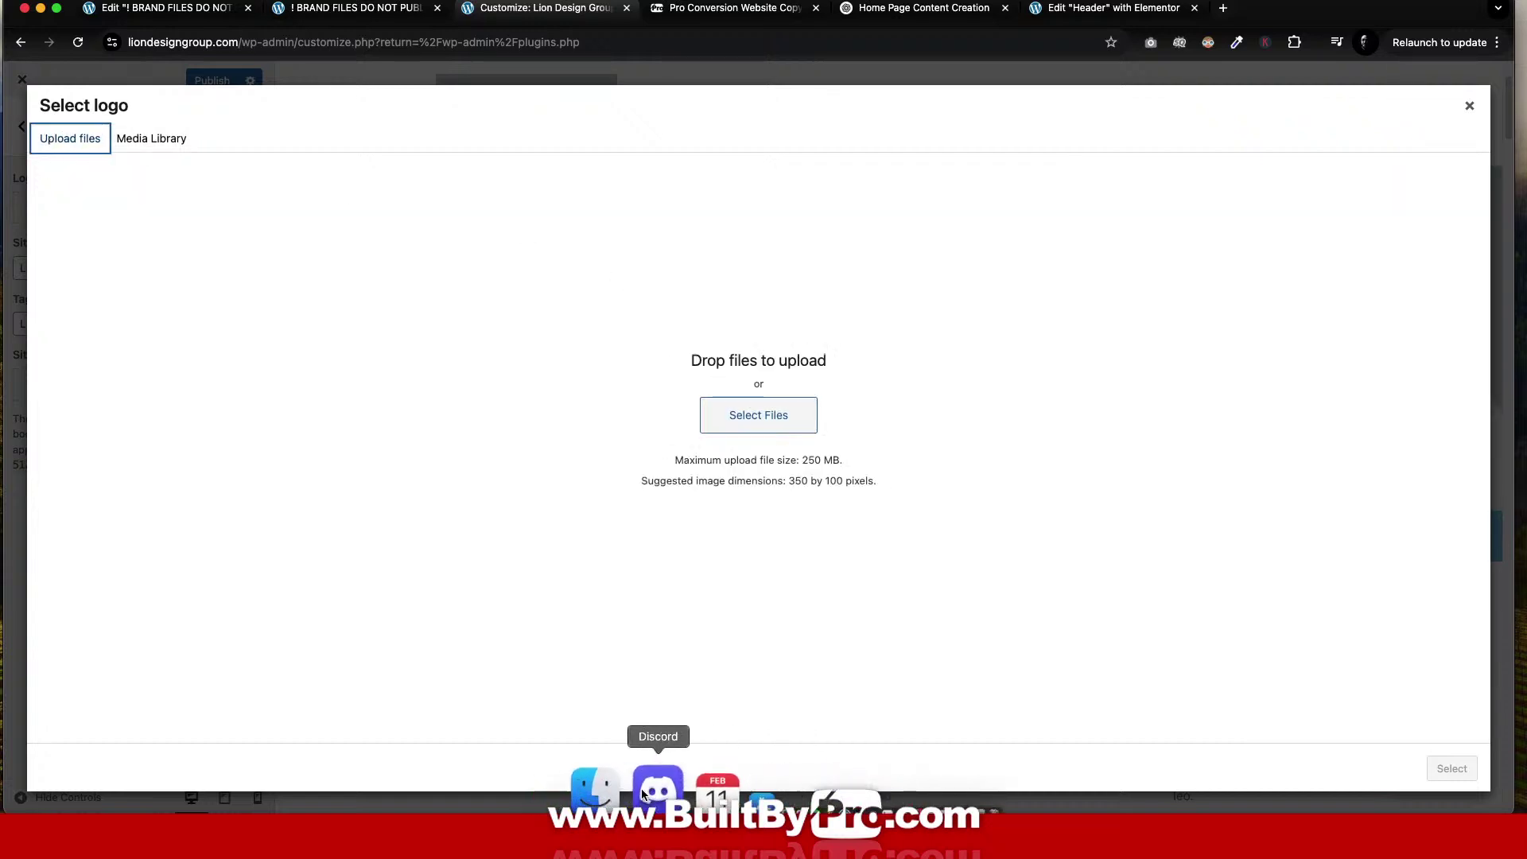
left_click(634, 791)
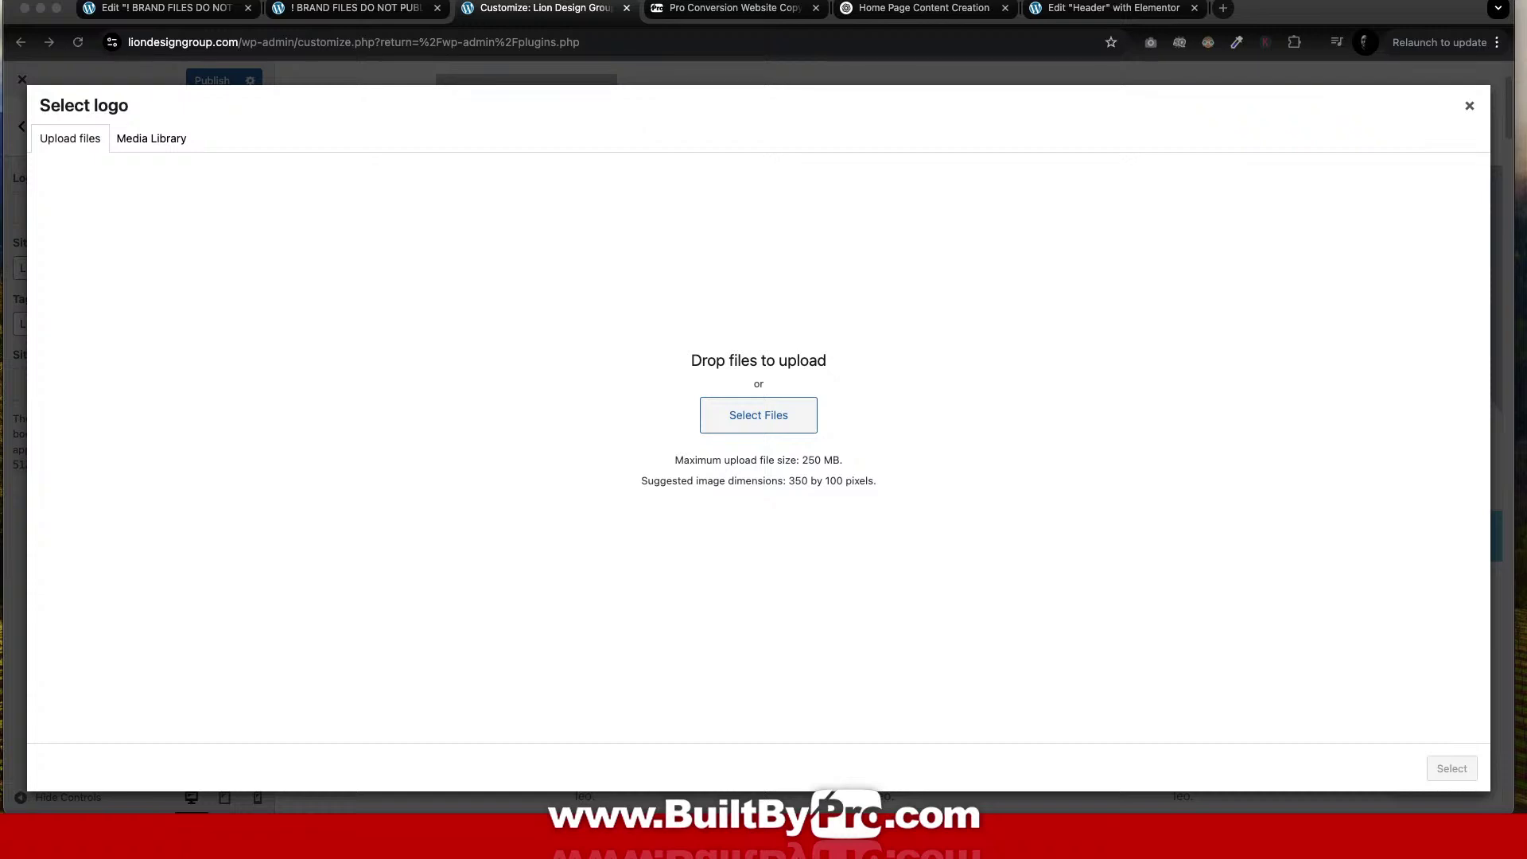
Place the Finder Logos window over the browser and preview the white, EPS, SVG and PNG logo files.
left_click_drag(1525, 326, 423, 330)
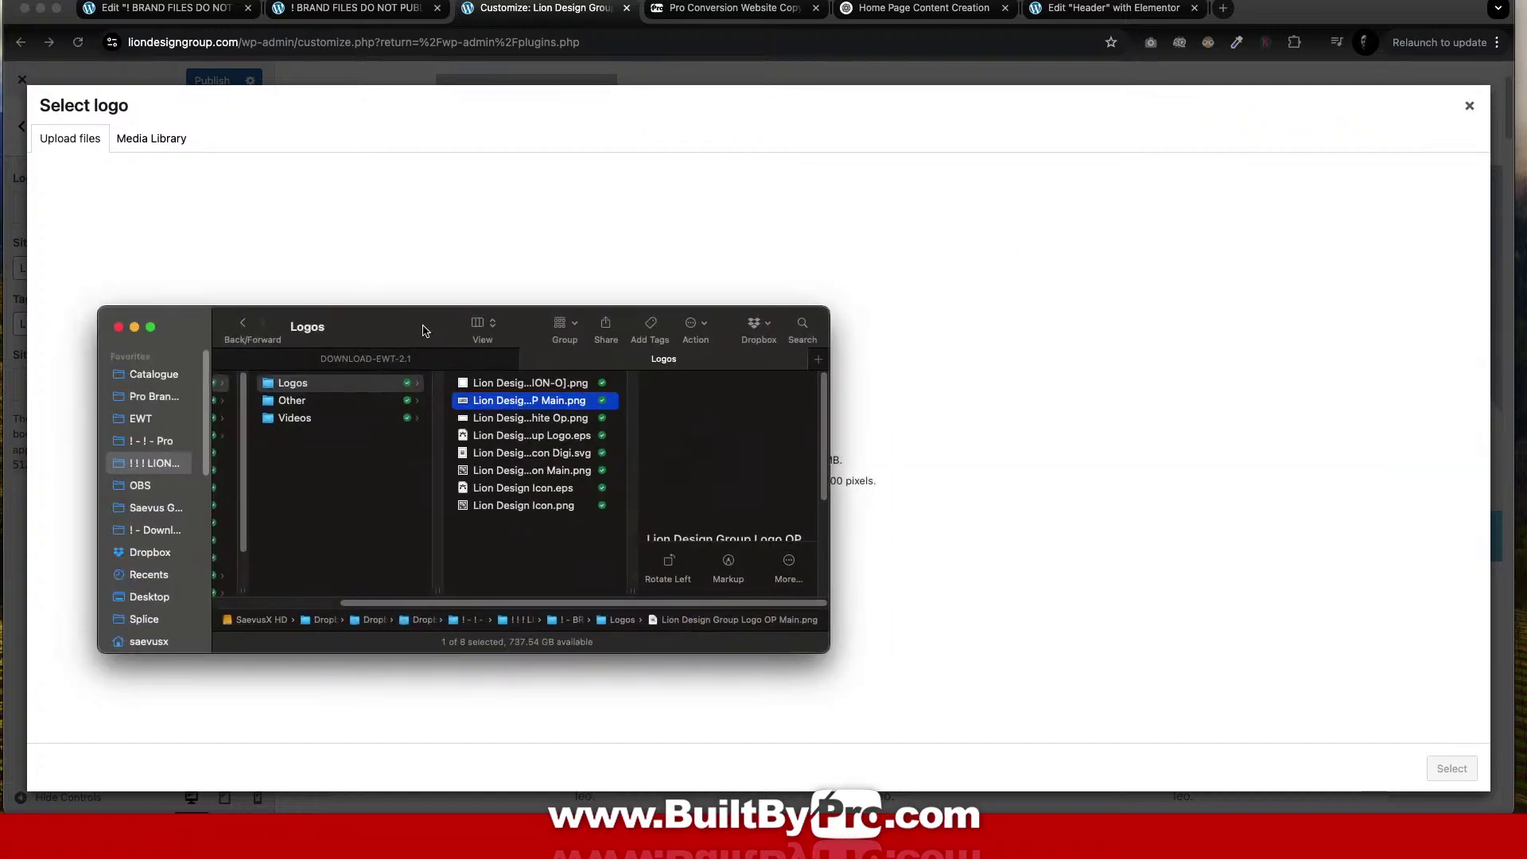
left_click(534, 419)
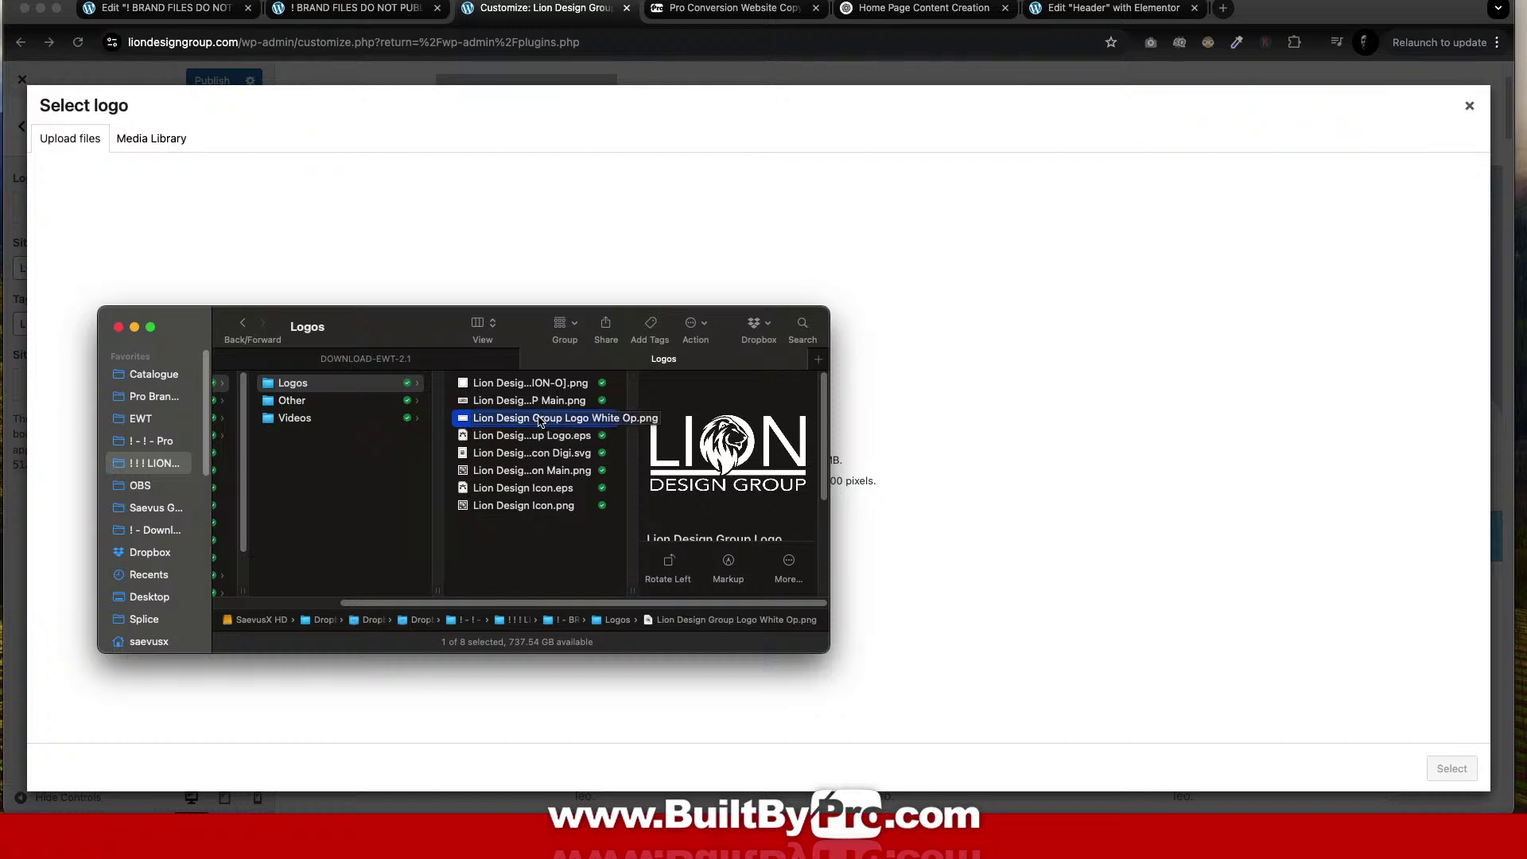
left_click(540, 438)
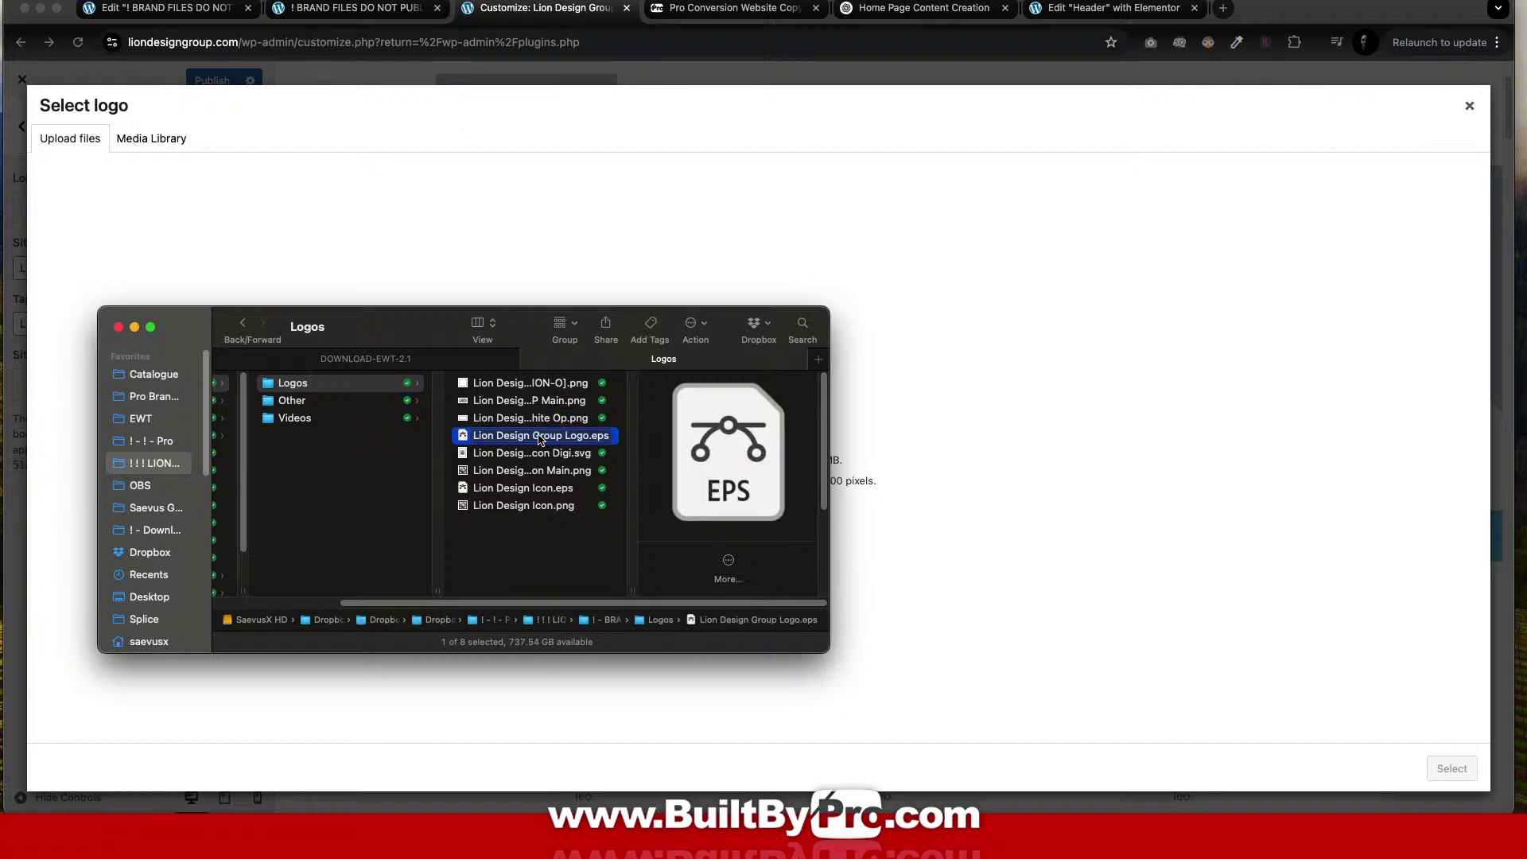
left_click(538, 456)
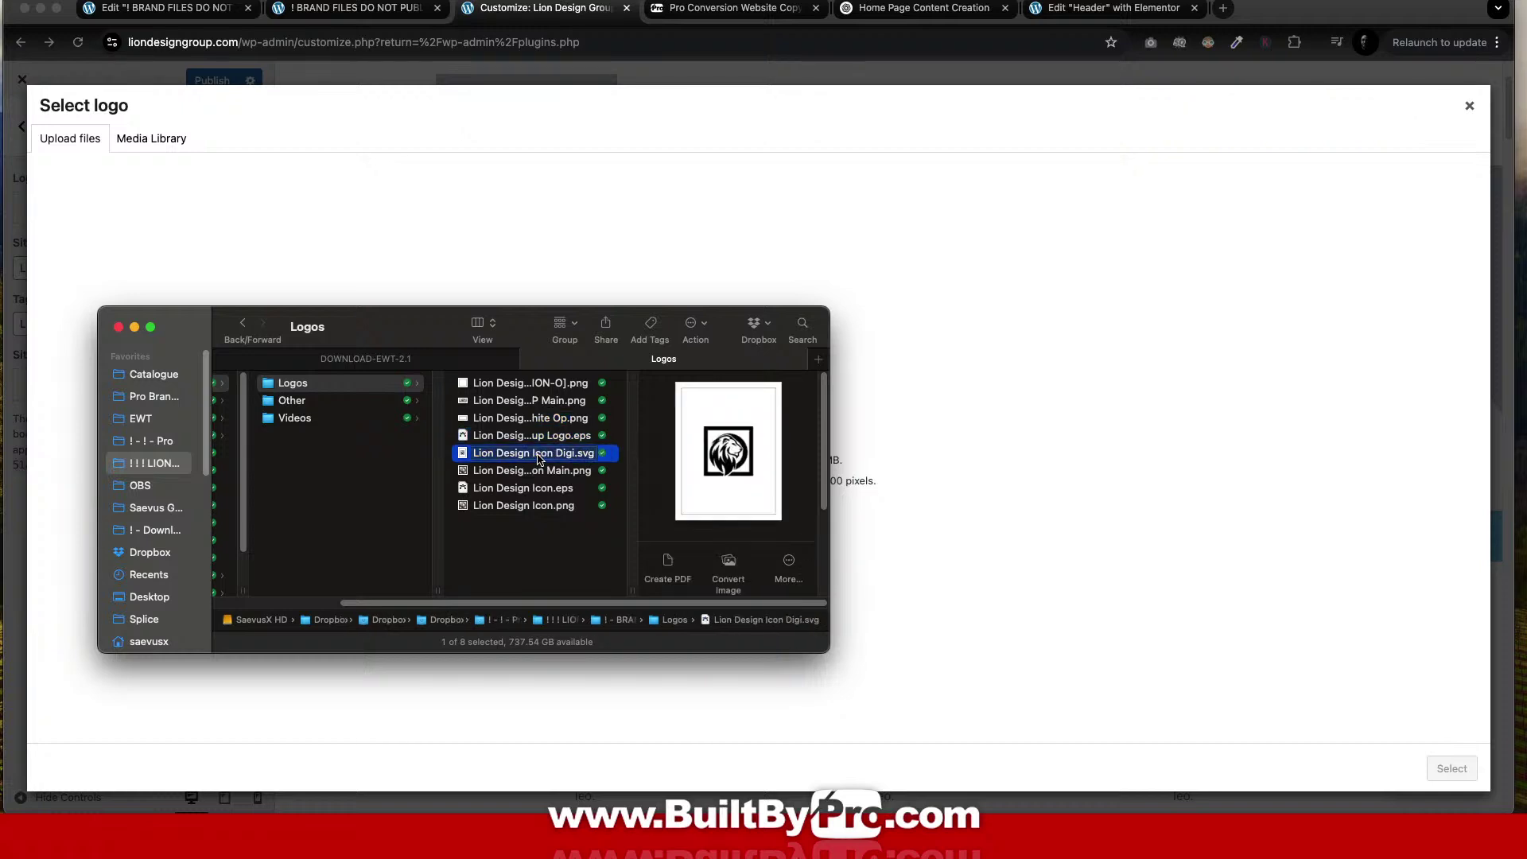
left_click(538, 473)
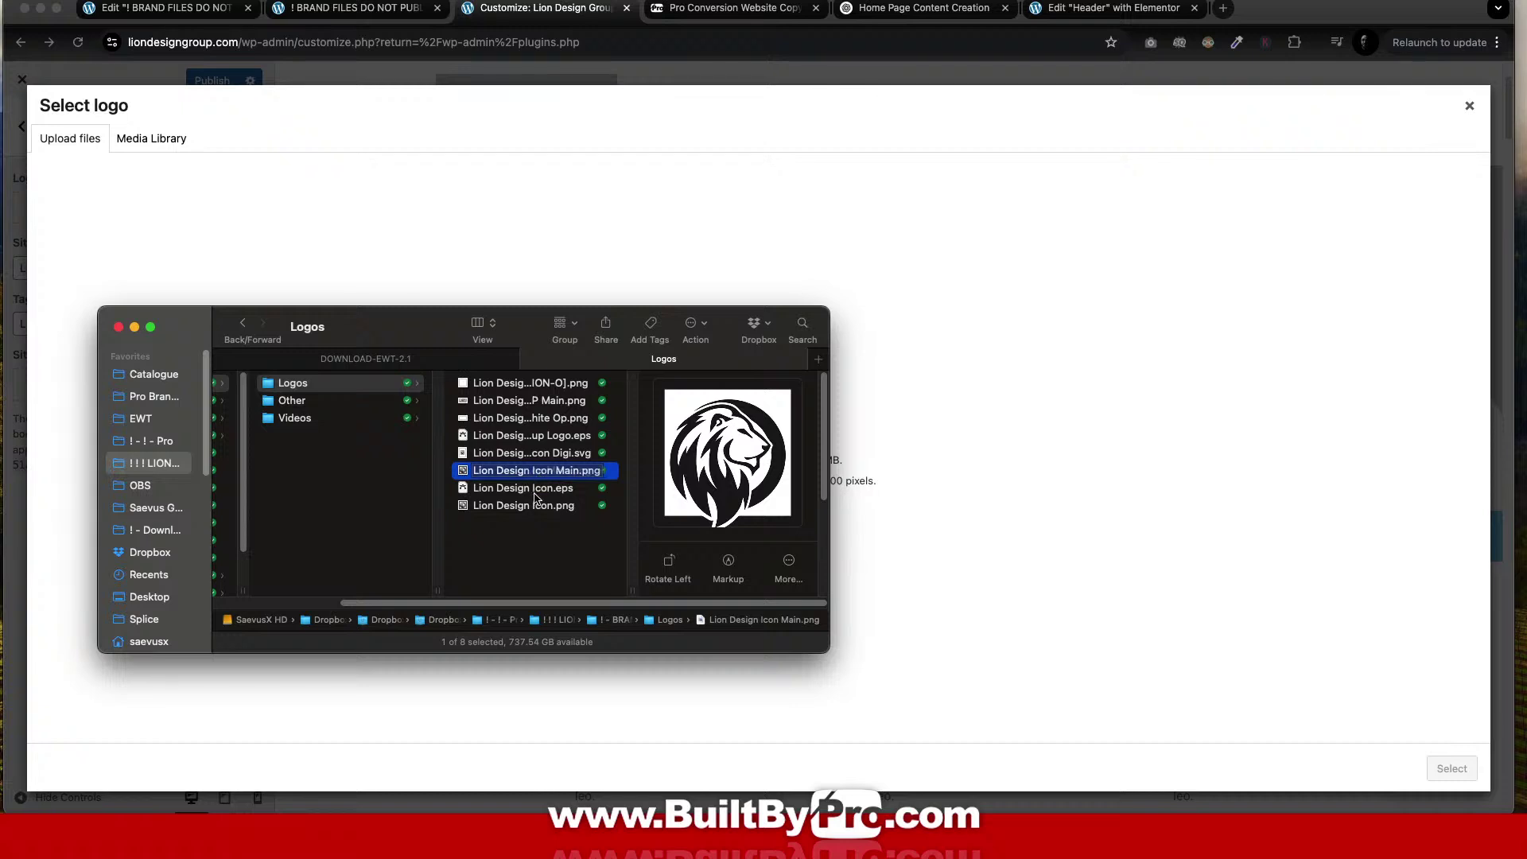
left_click(532, 509)
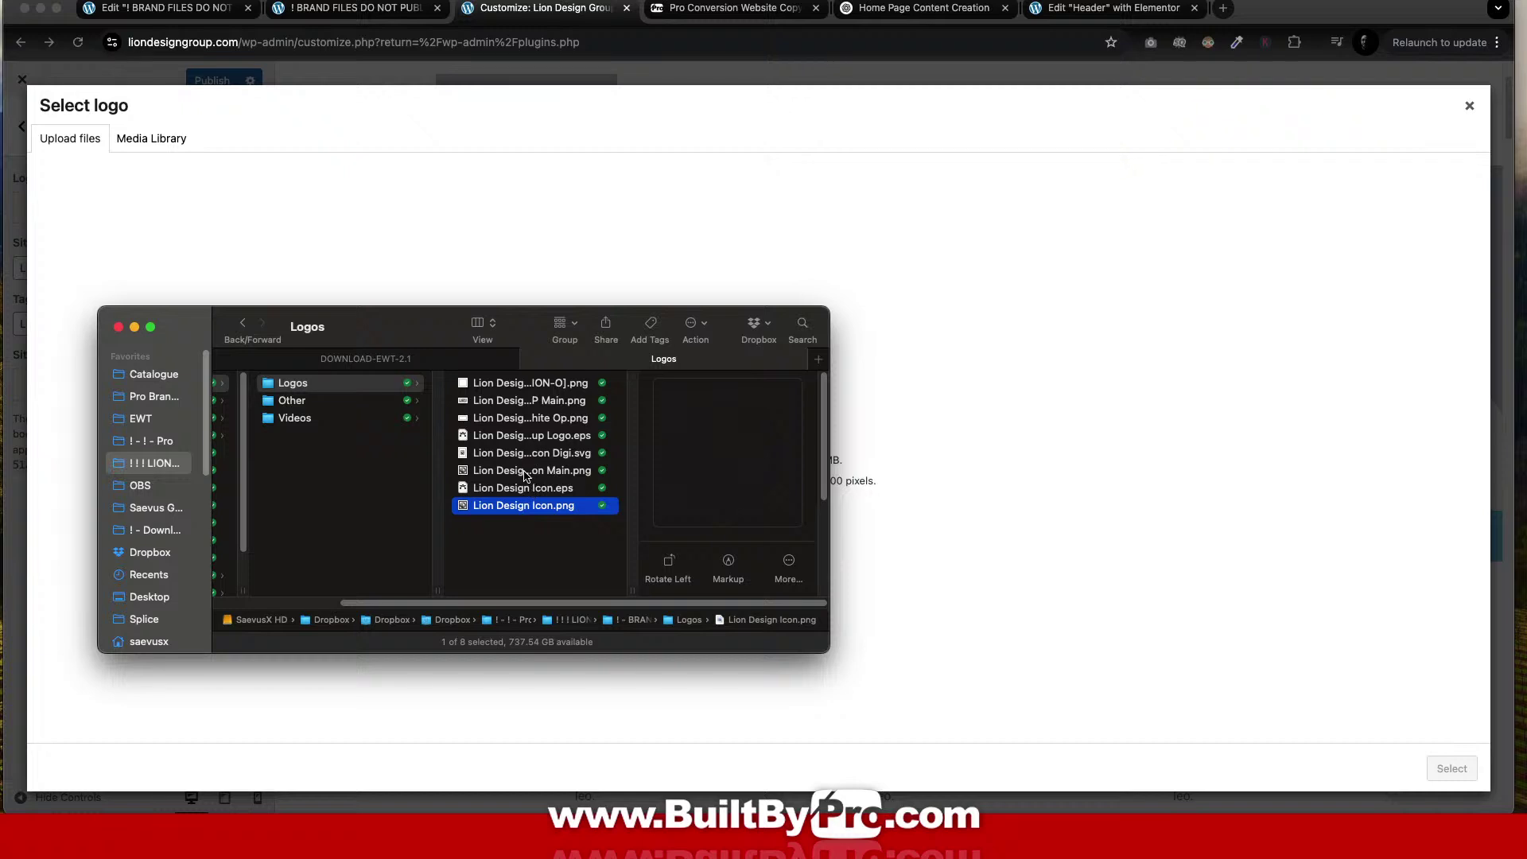
Upload Lion Design Icon Main.png (512 by 512) into the media library by dragging it in.
left_click(528, 473)
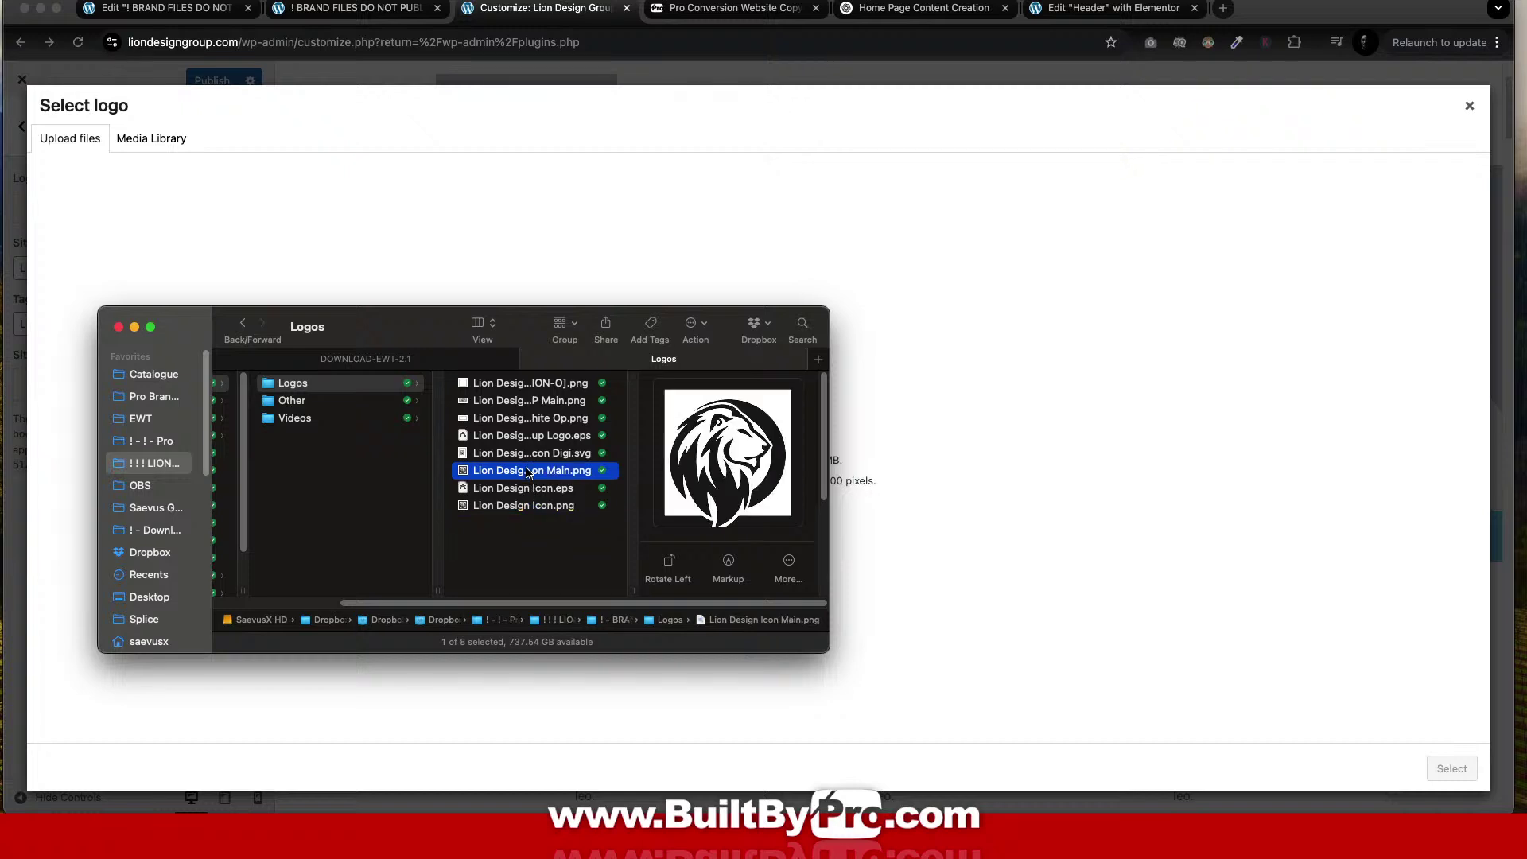
left_click(528, 471)
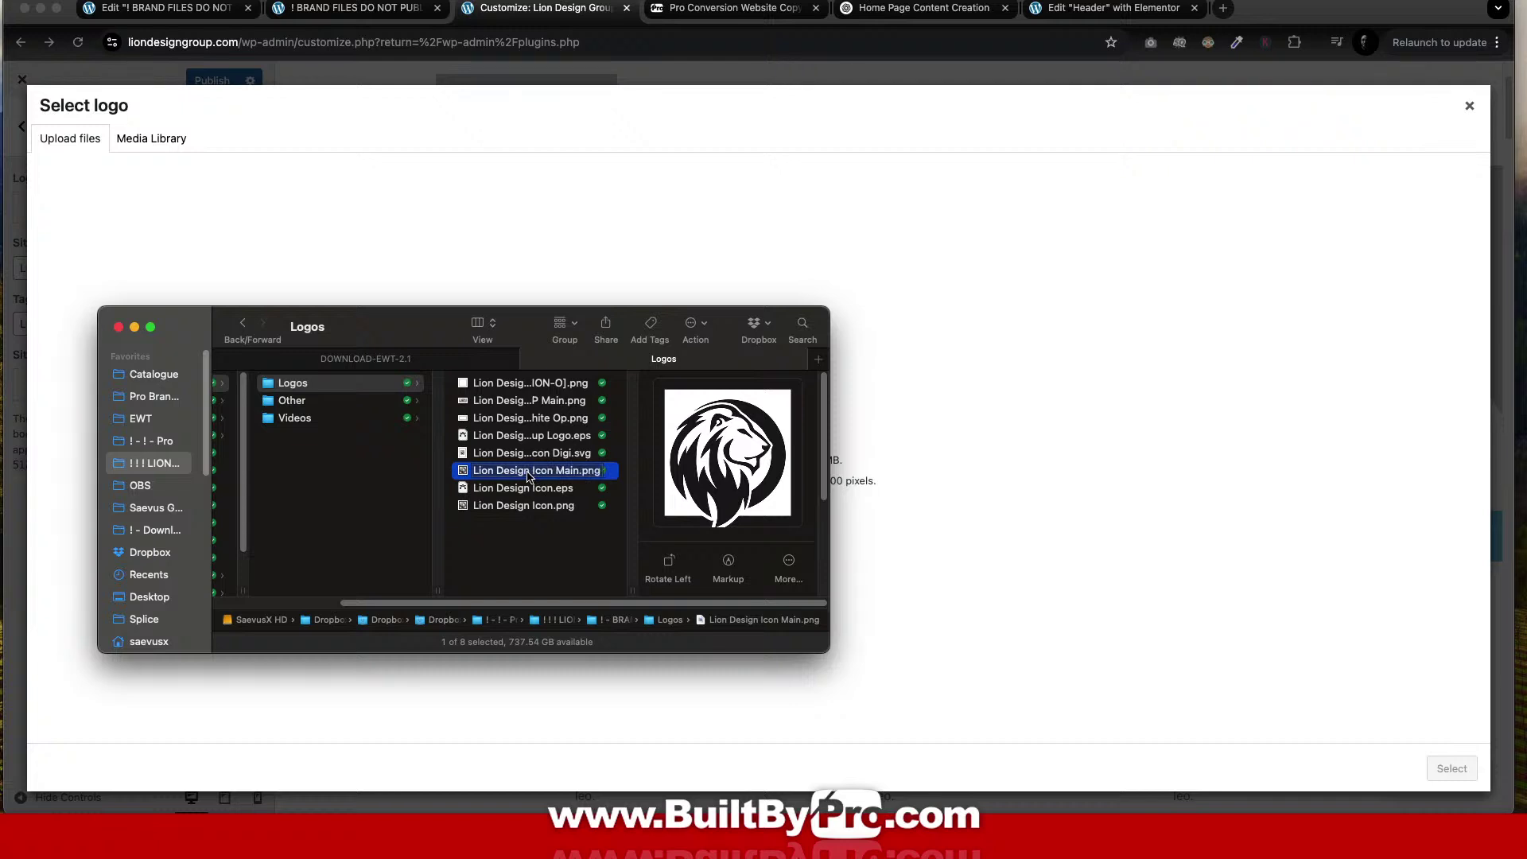
left_click(791, 485)
scroll(791, 482, "down", 3)
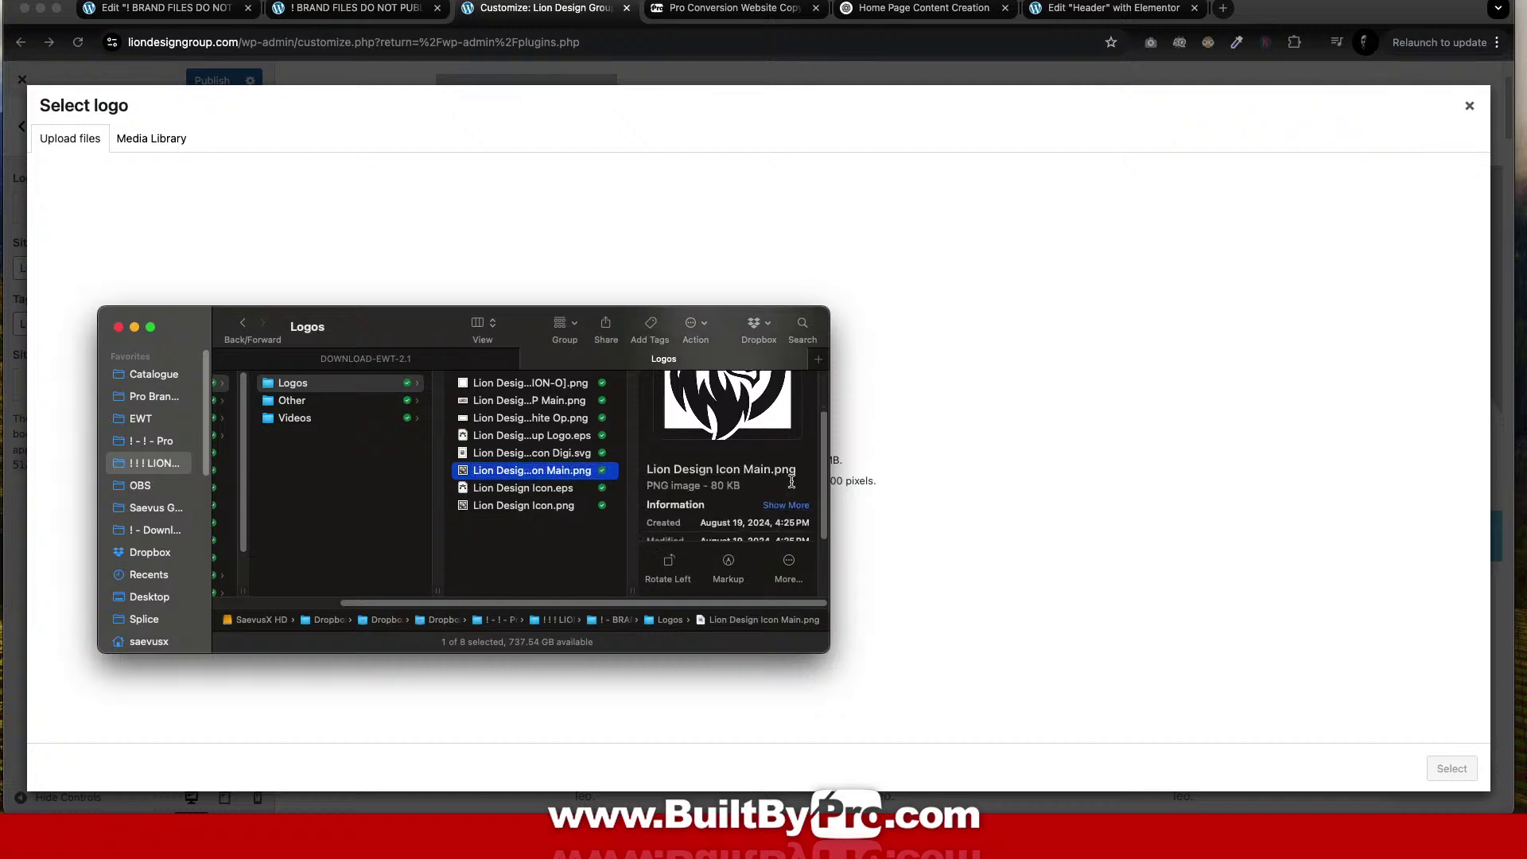
scroll(791, 482, "down", 2)
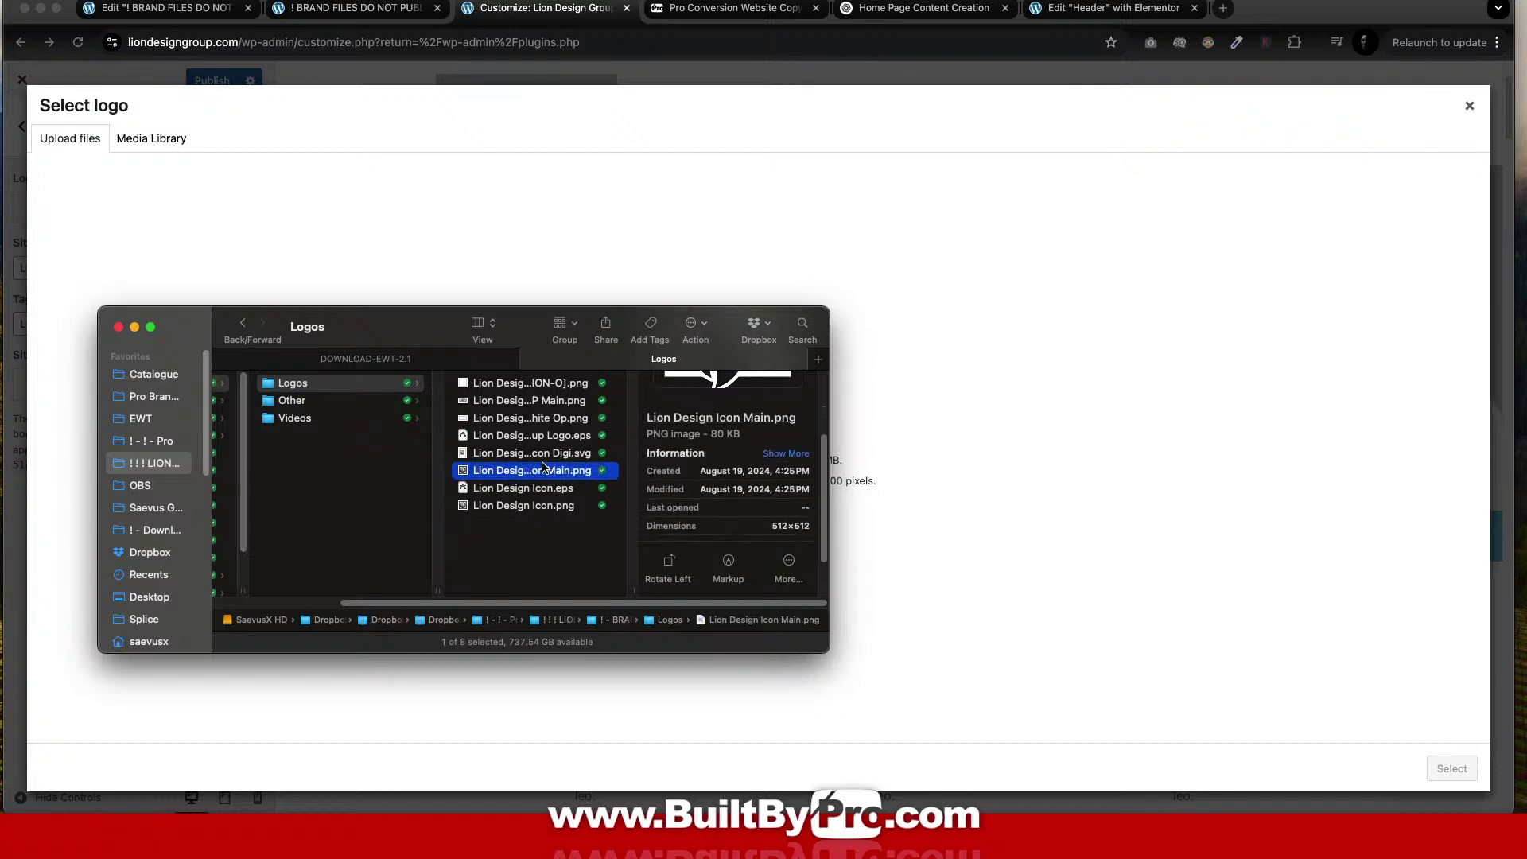
left_click_drag(547, 474, 1199, 427)
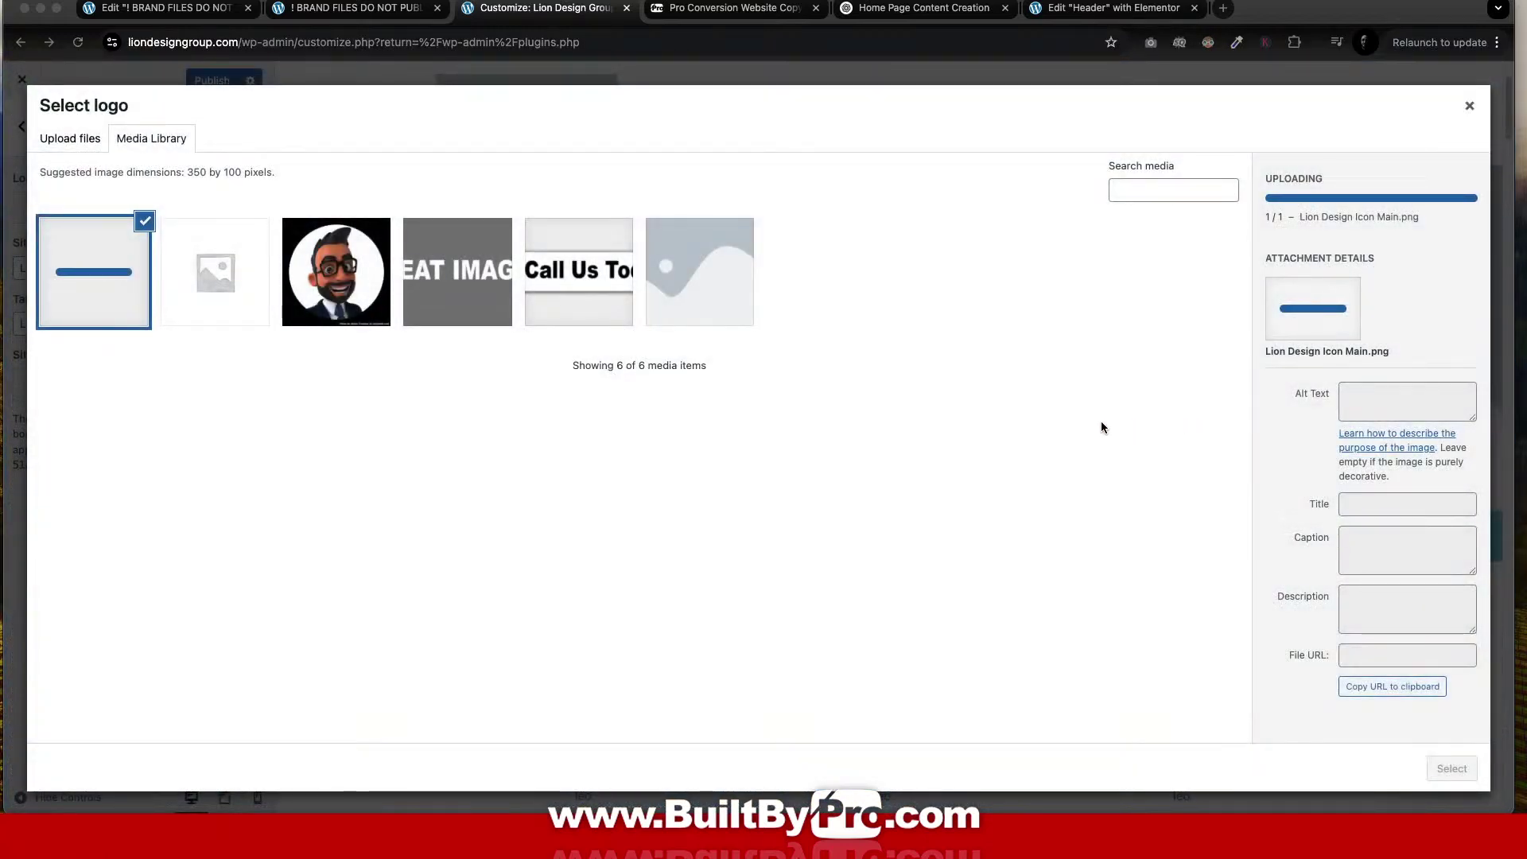
left_click(79, 140)
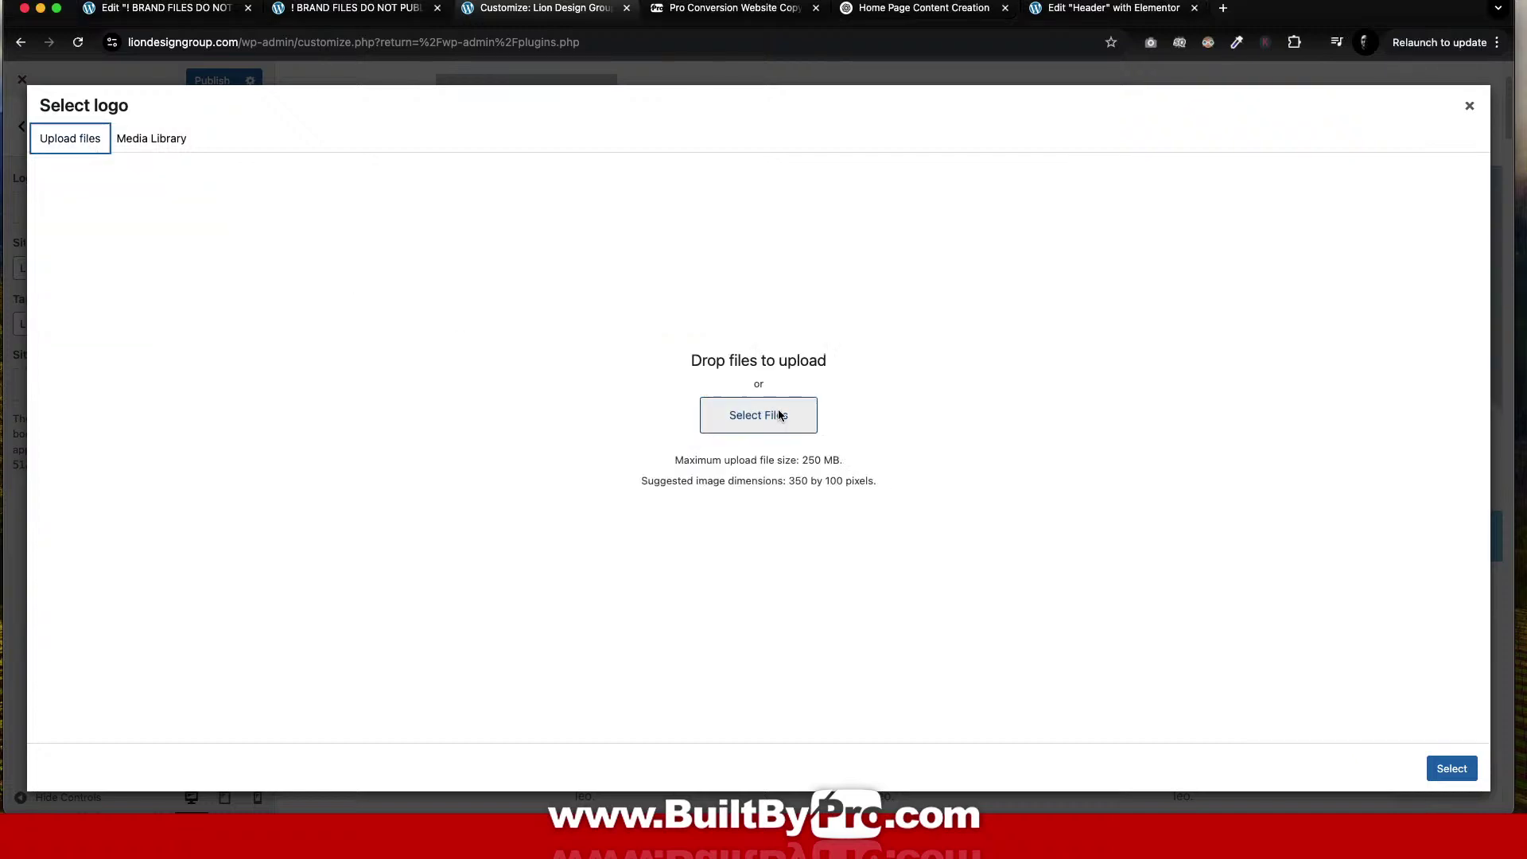
Upload Lion Design Group Logo OP Main.png with alt text 'Lion Design Group' and crop it as the site logo.
left_click(777, 411)
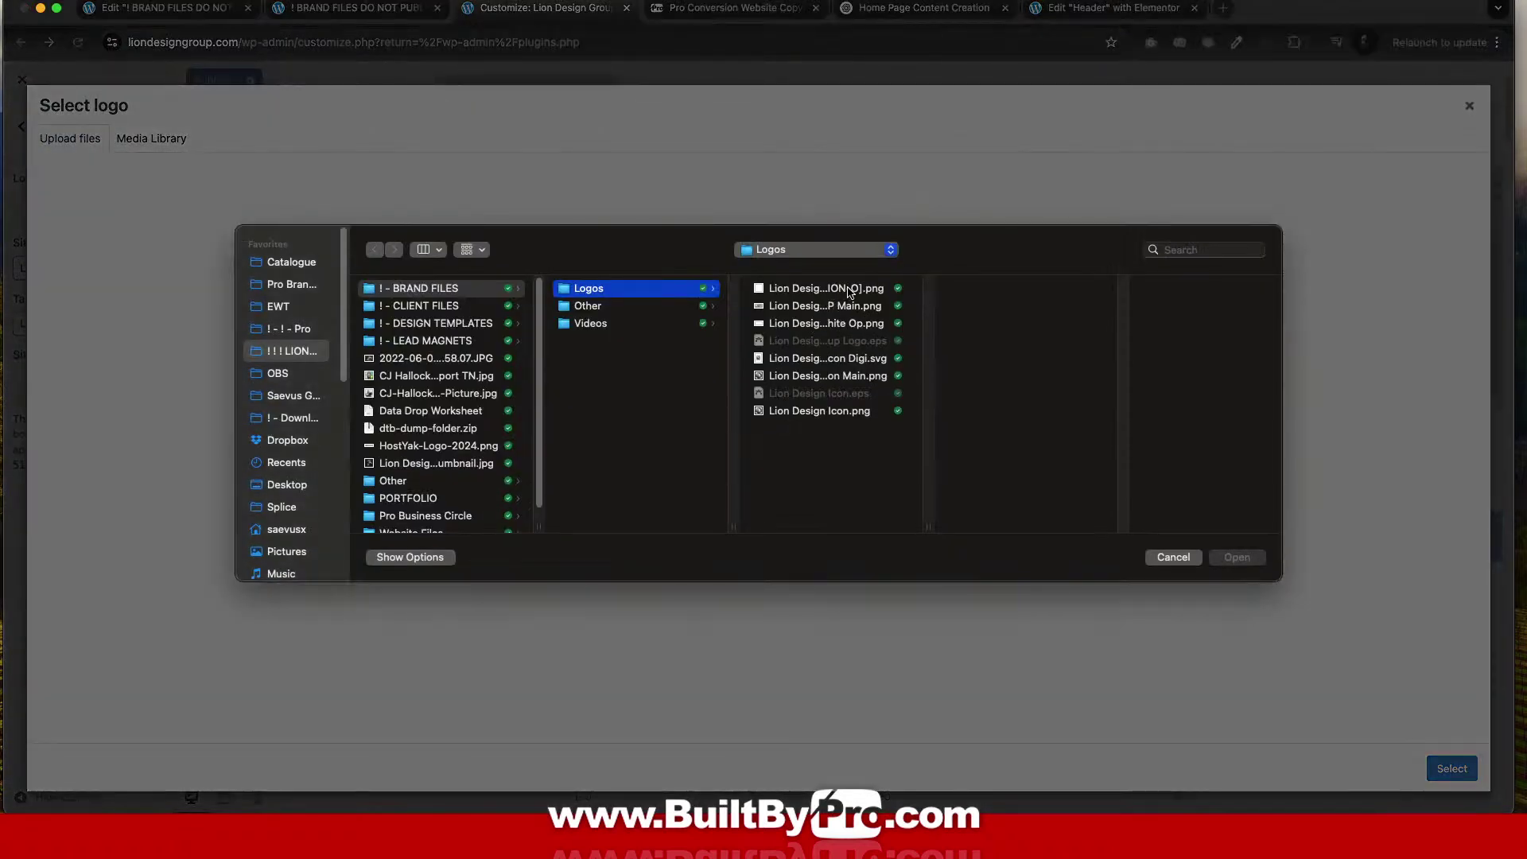
left_click(847, 310)
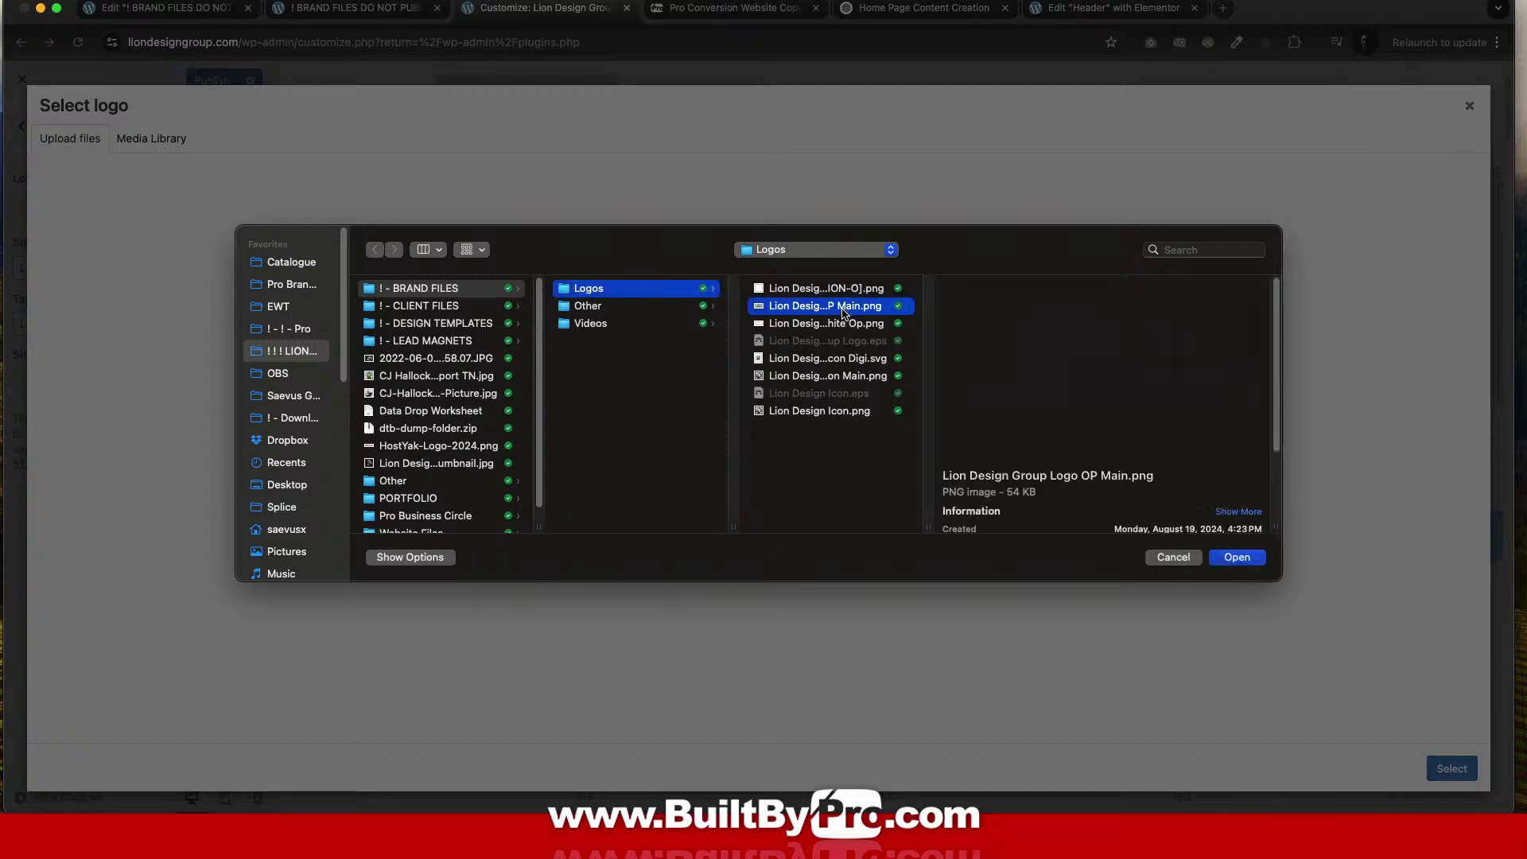
left_click(1238, 558)
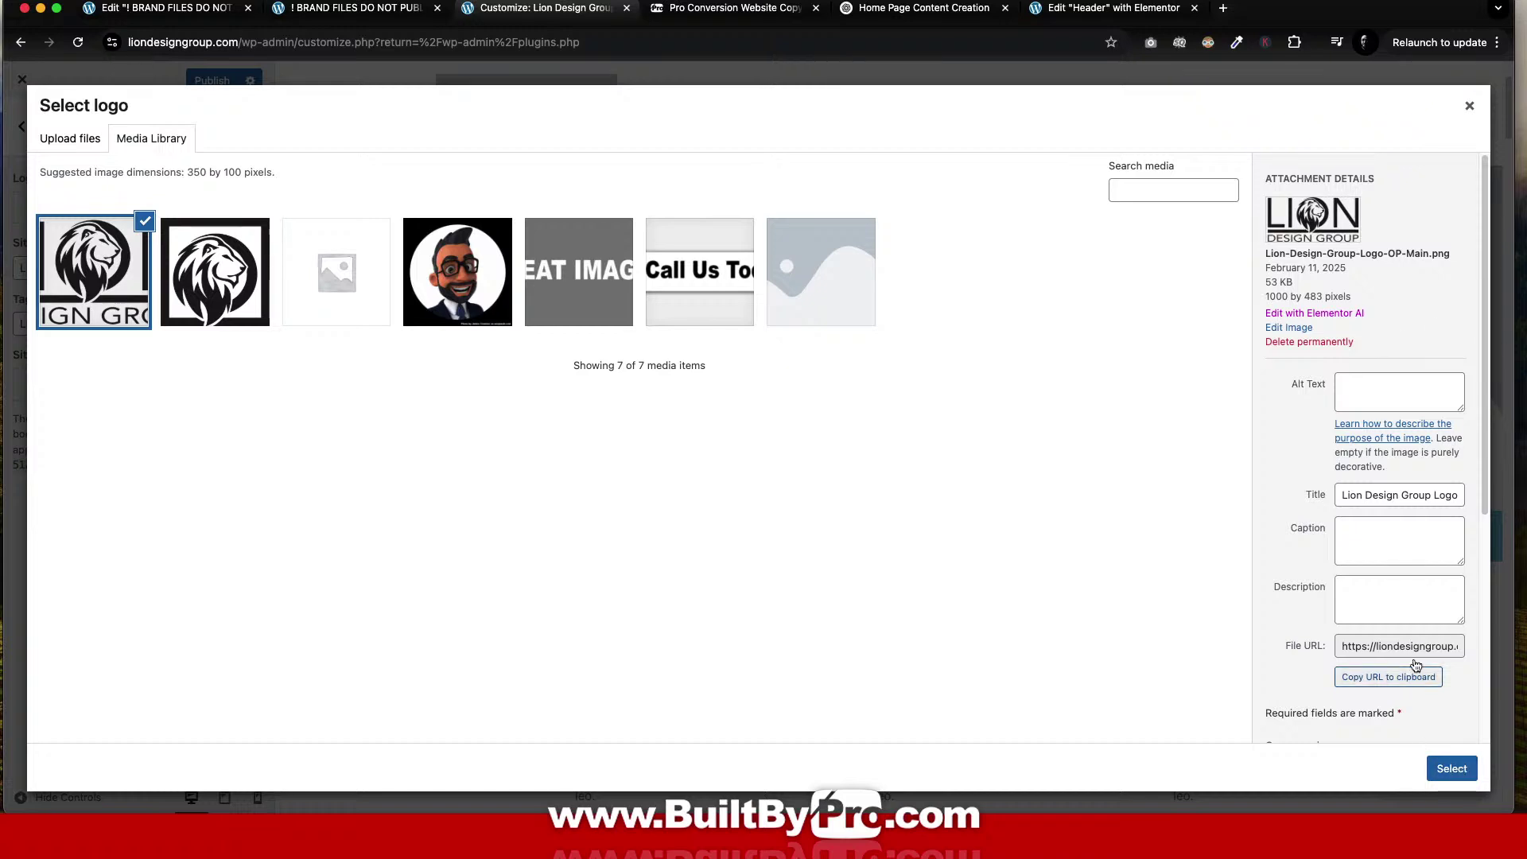
left_click(1389, 397)
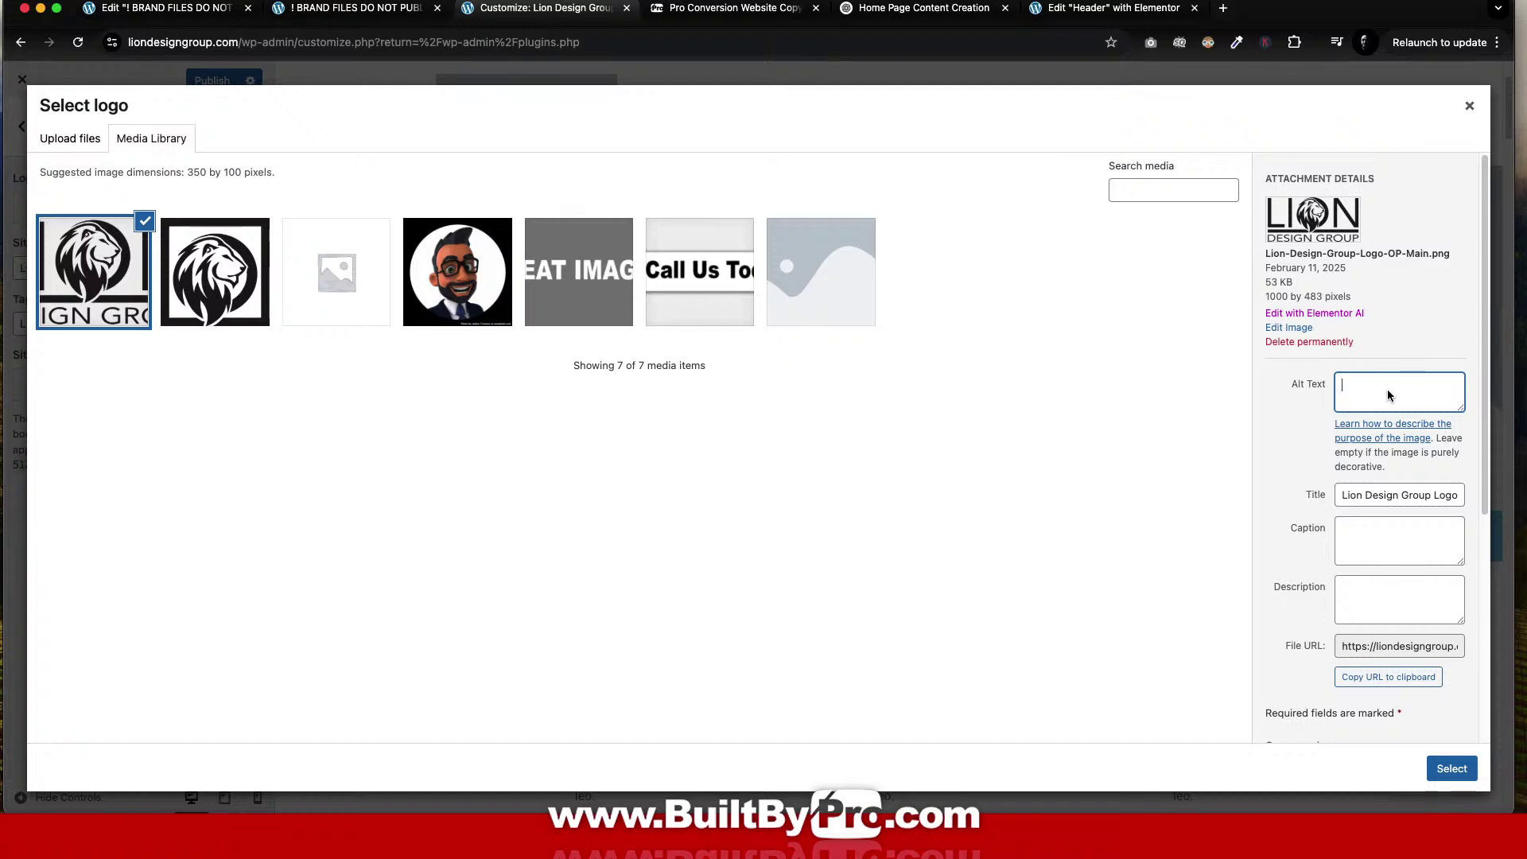
type("Lion Design Group")
left_click(1455, 769)
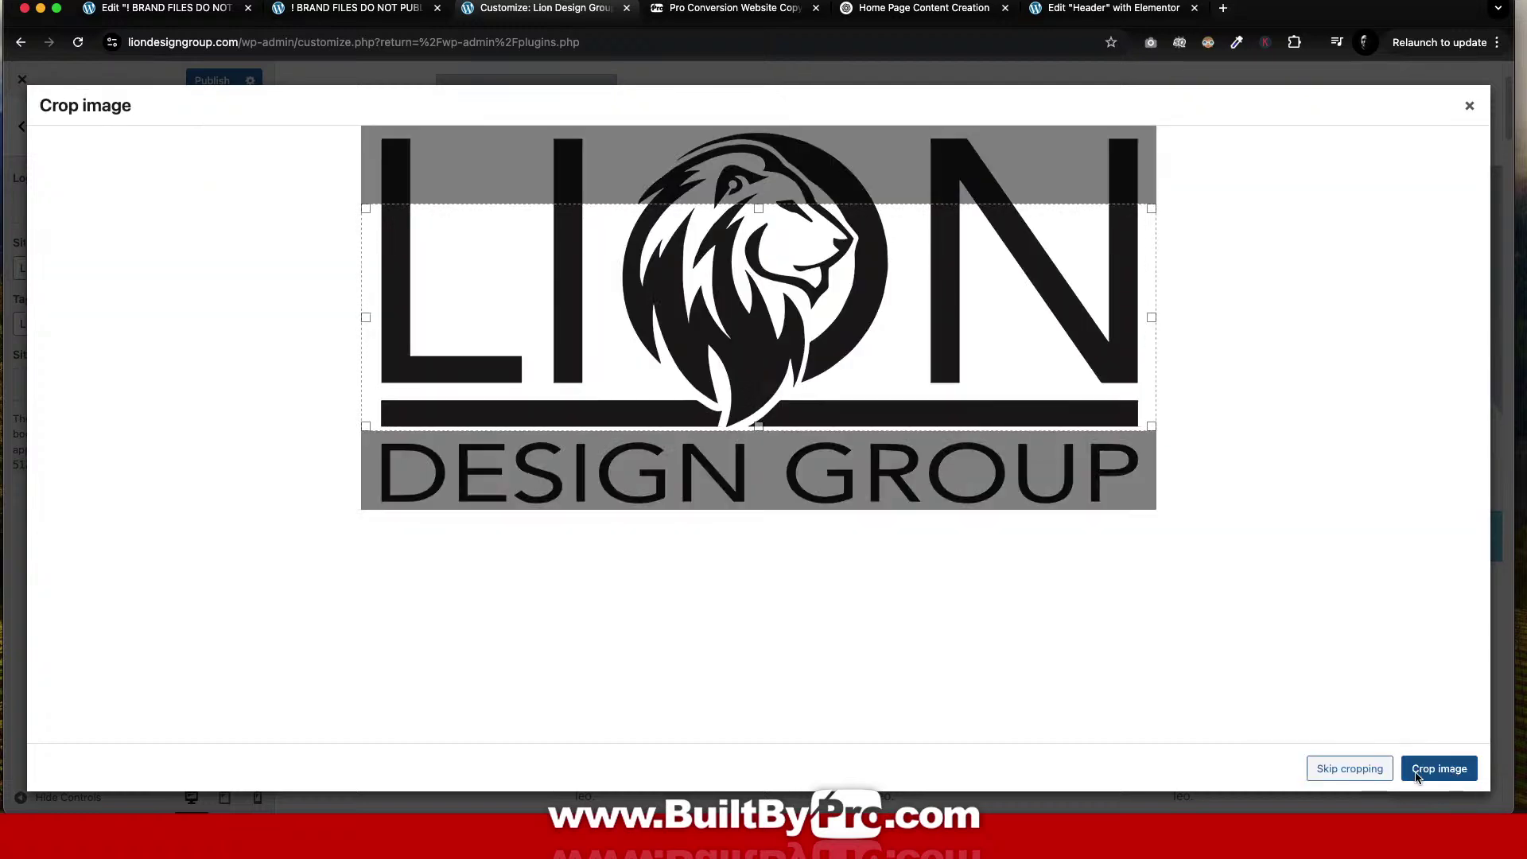
left_click(1347, 771)
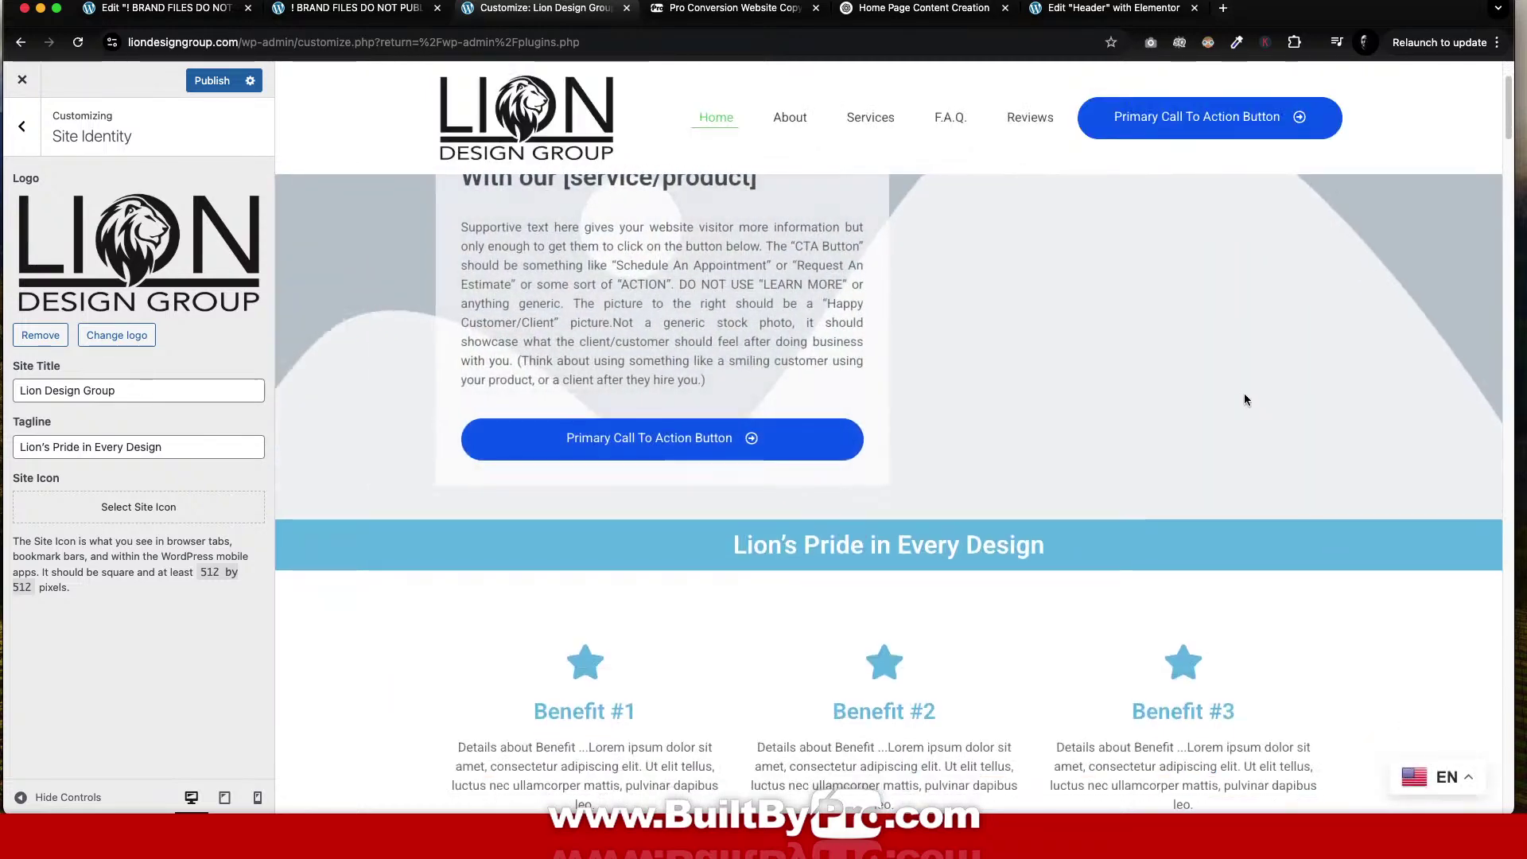
scroll(1226, 360, "up", 2)
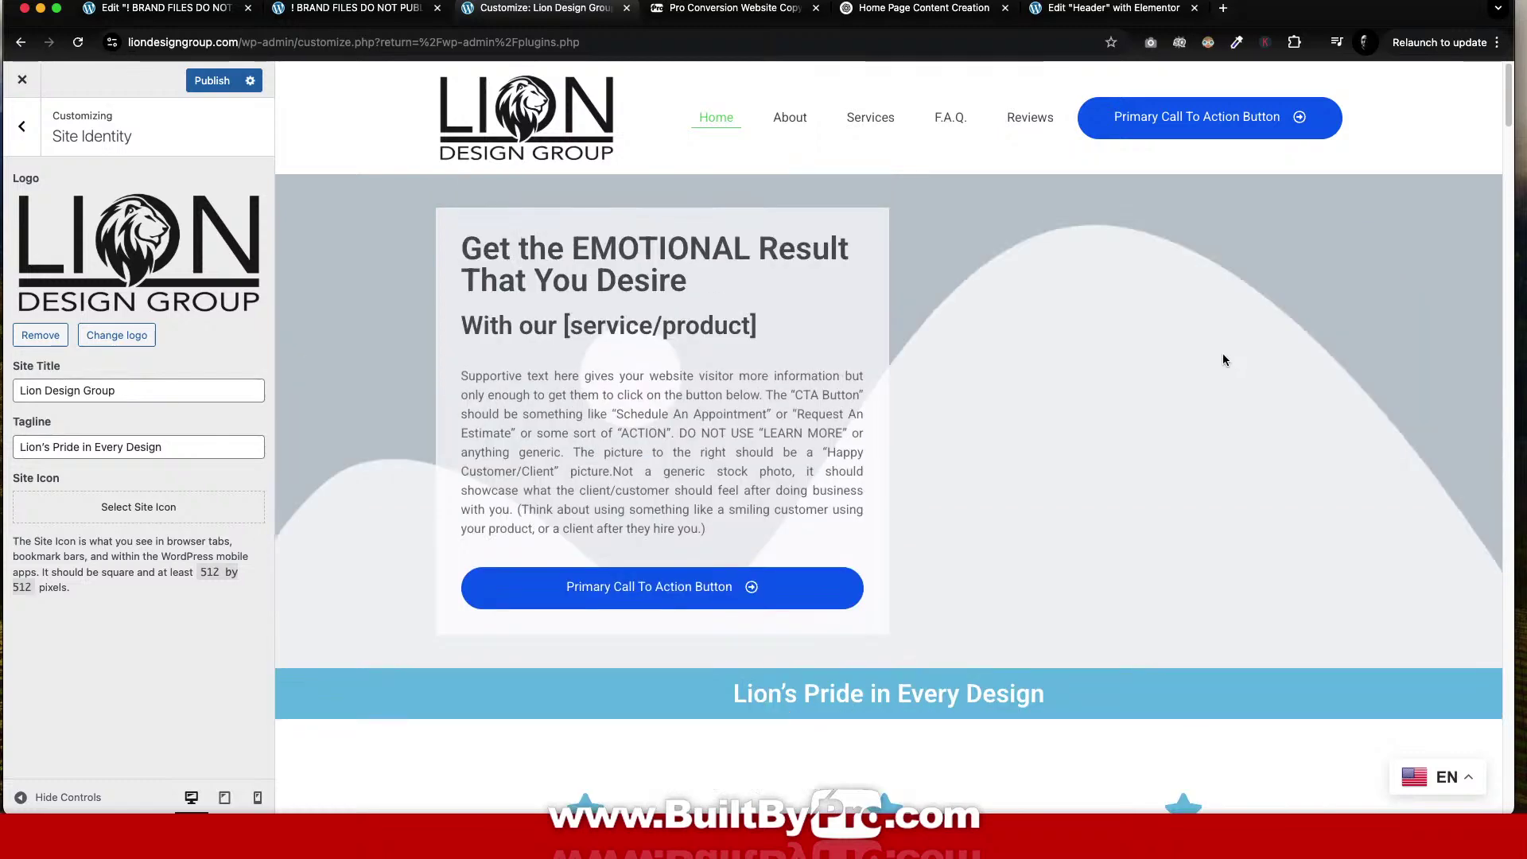
Make the lion image the site icon with alt text 'Lion Design Group Icon', then leave Site Identity.
left_click(155, 511)
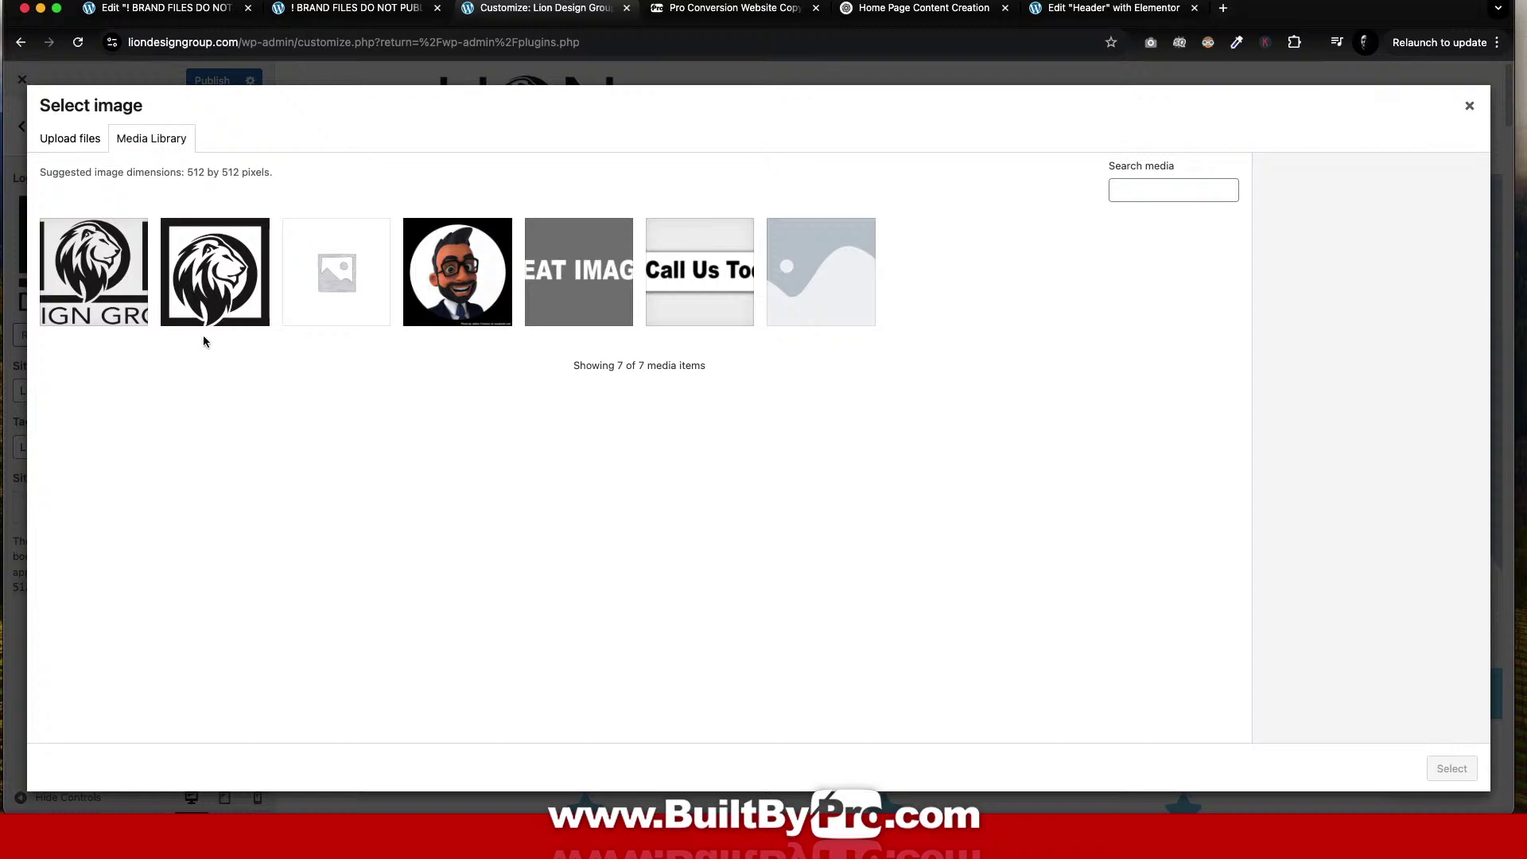
left_click(241, 250)
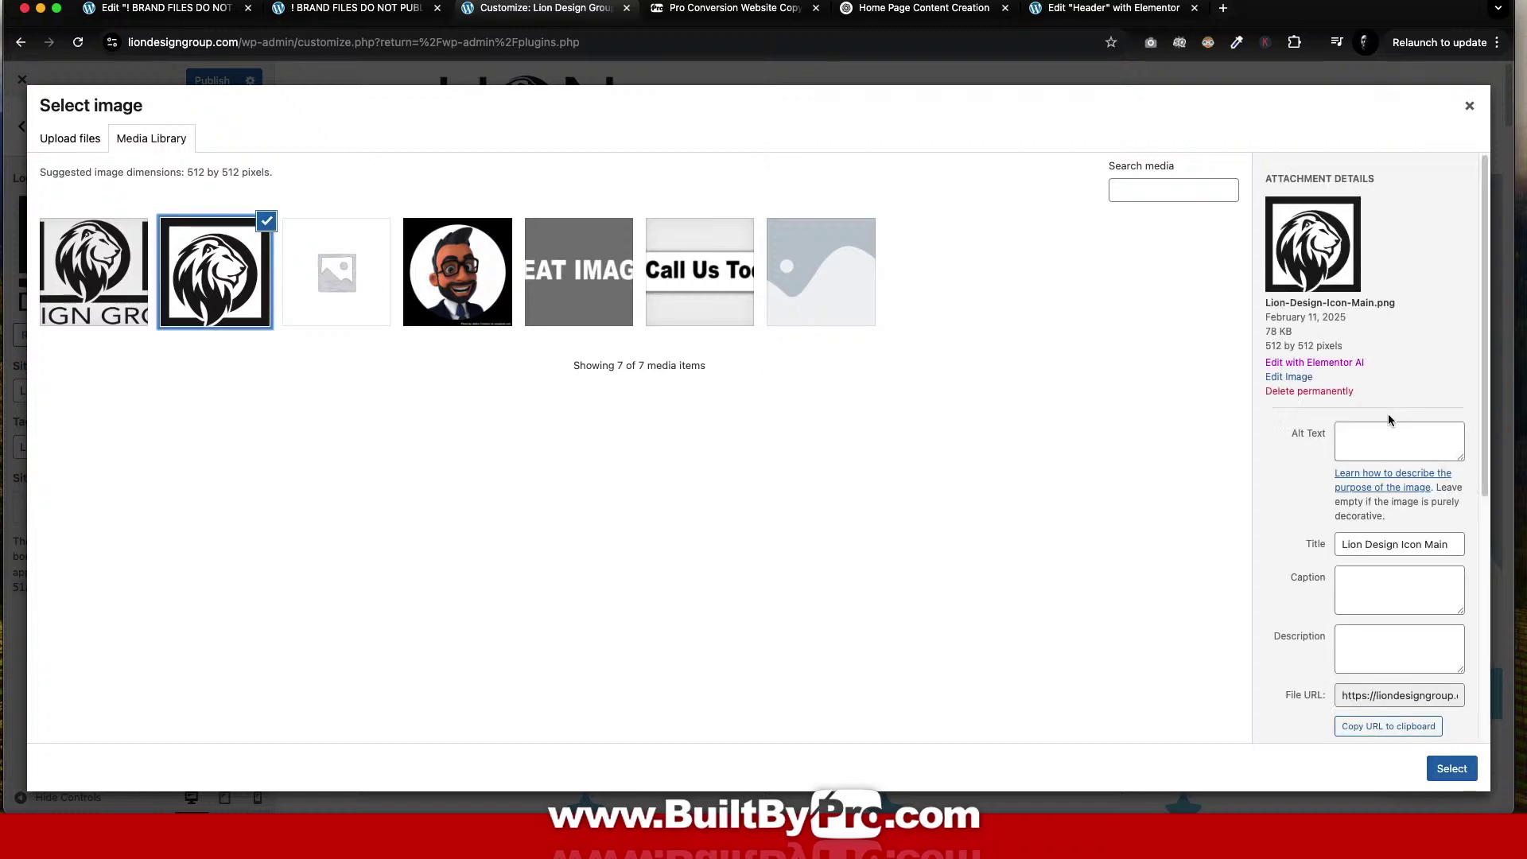
left_click(1389, 434)
type("Li")
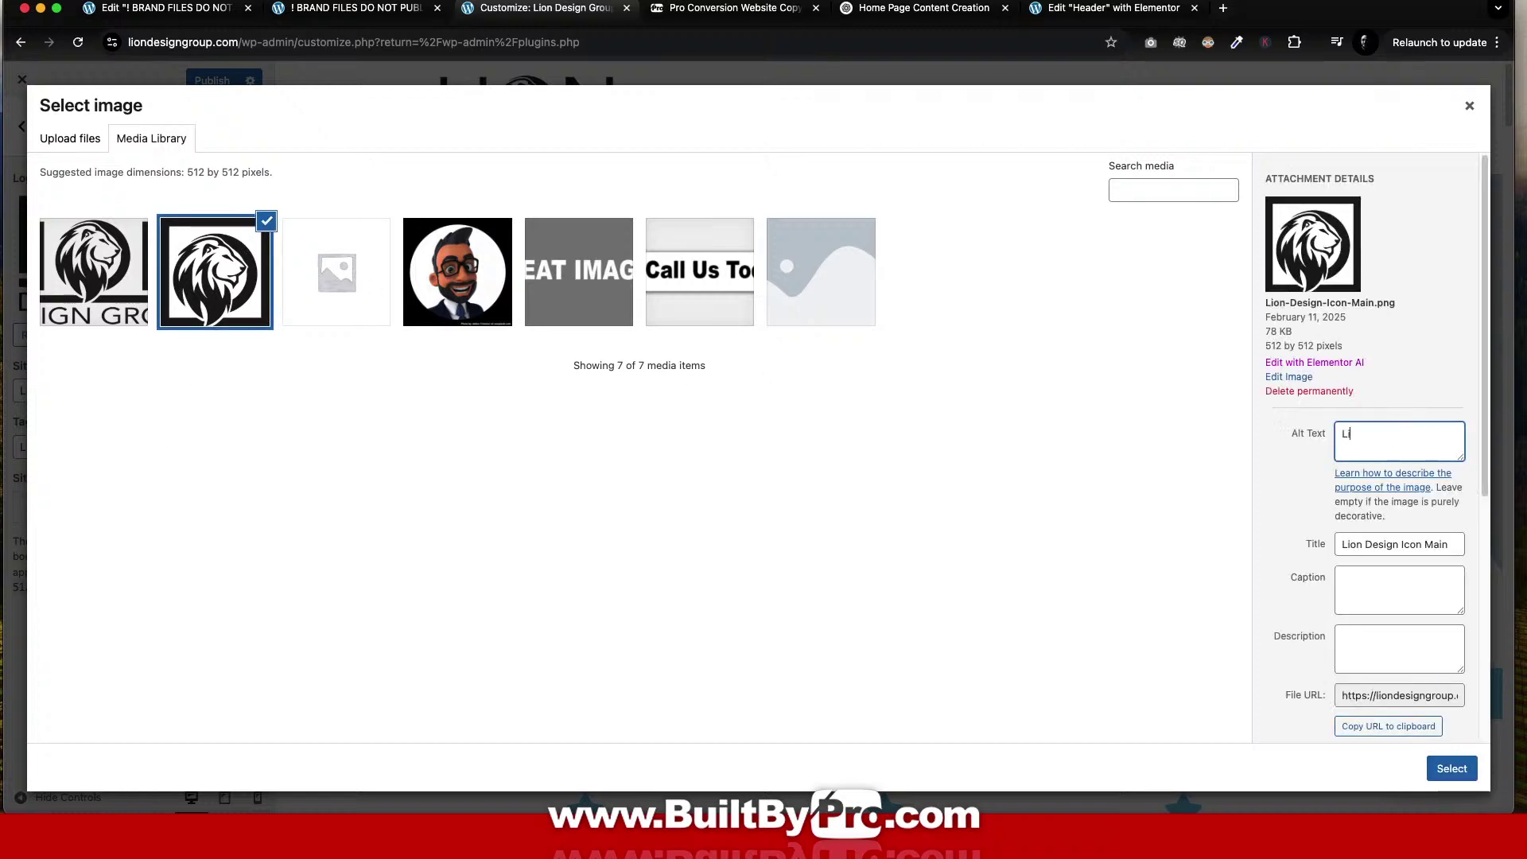
type("on Design Group Icon")
left_click(1459, 768)
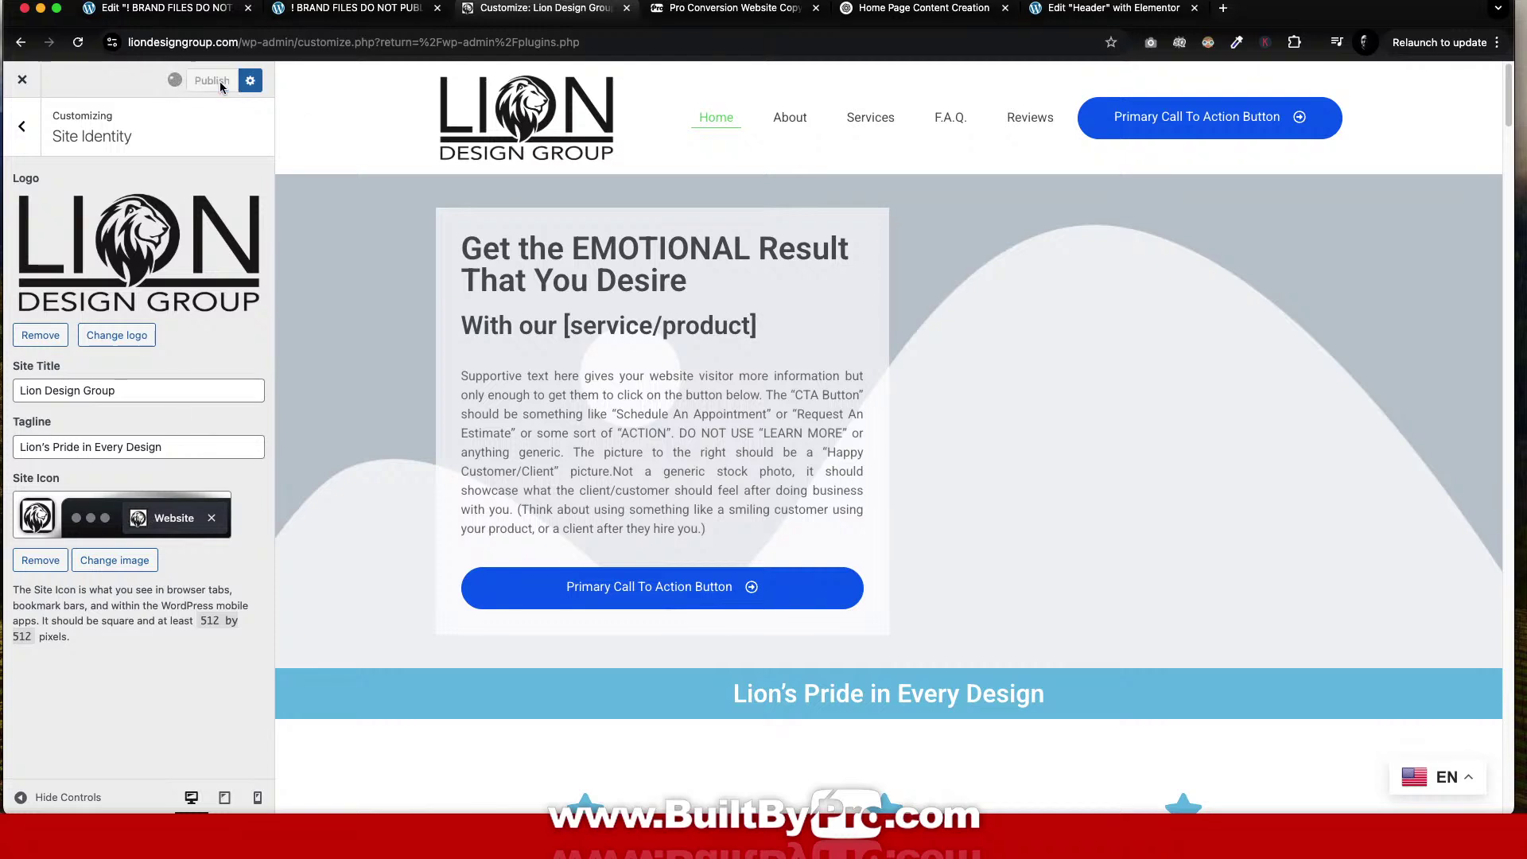
left_click(21, 125)
Close the Customizer and reload the Elementor Header template editor so the new logo shows.
left_click(23, 80)
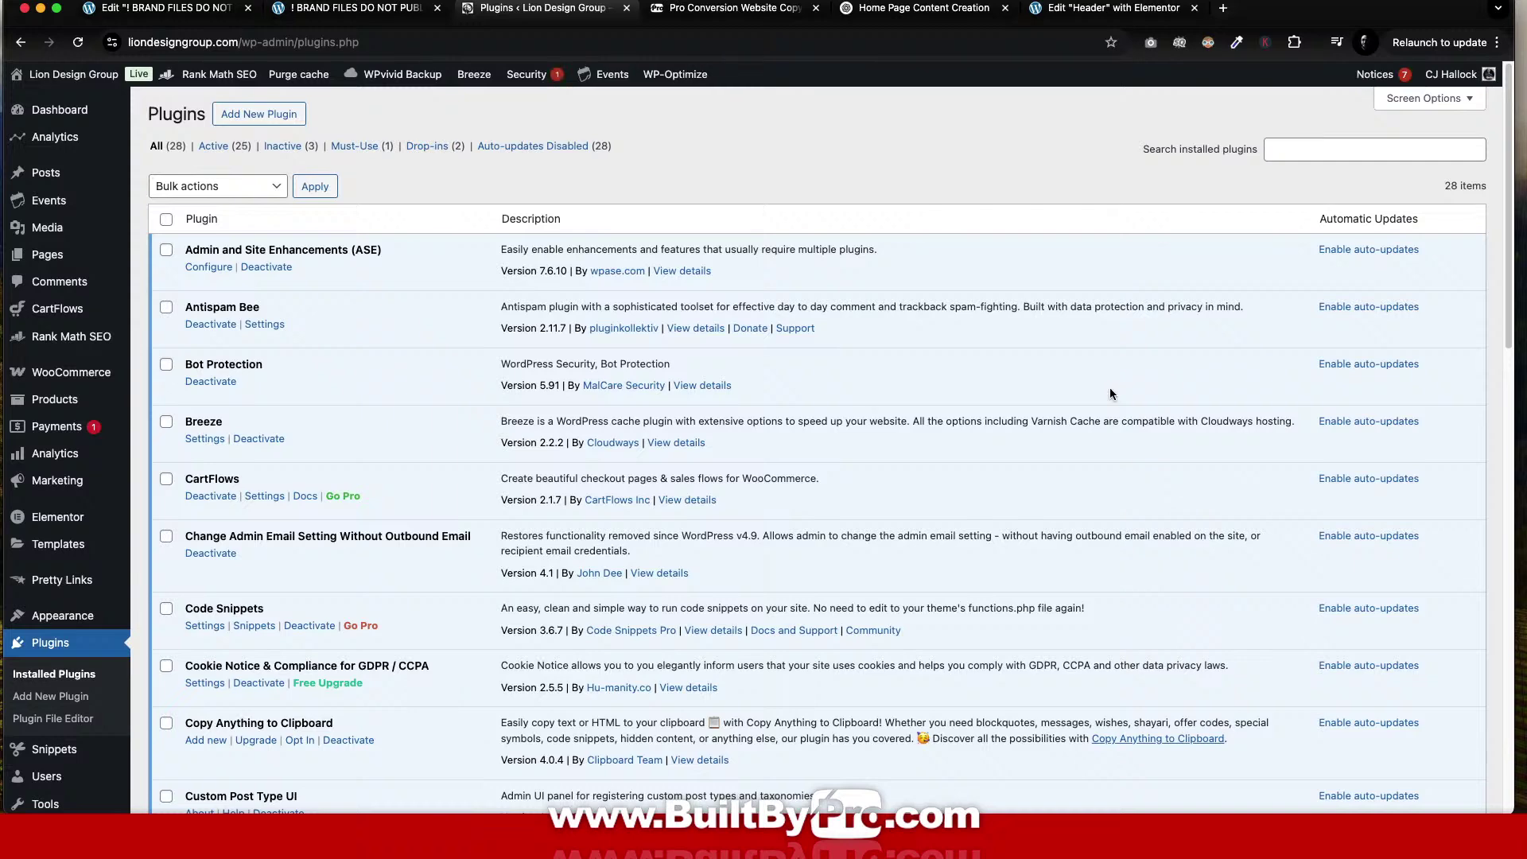
mouse_move(83, 78)
left_click(1107, 9)
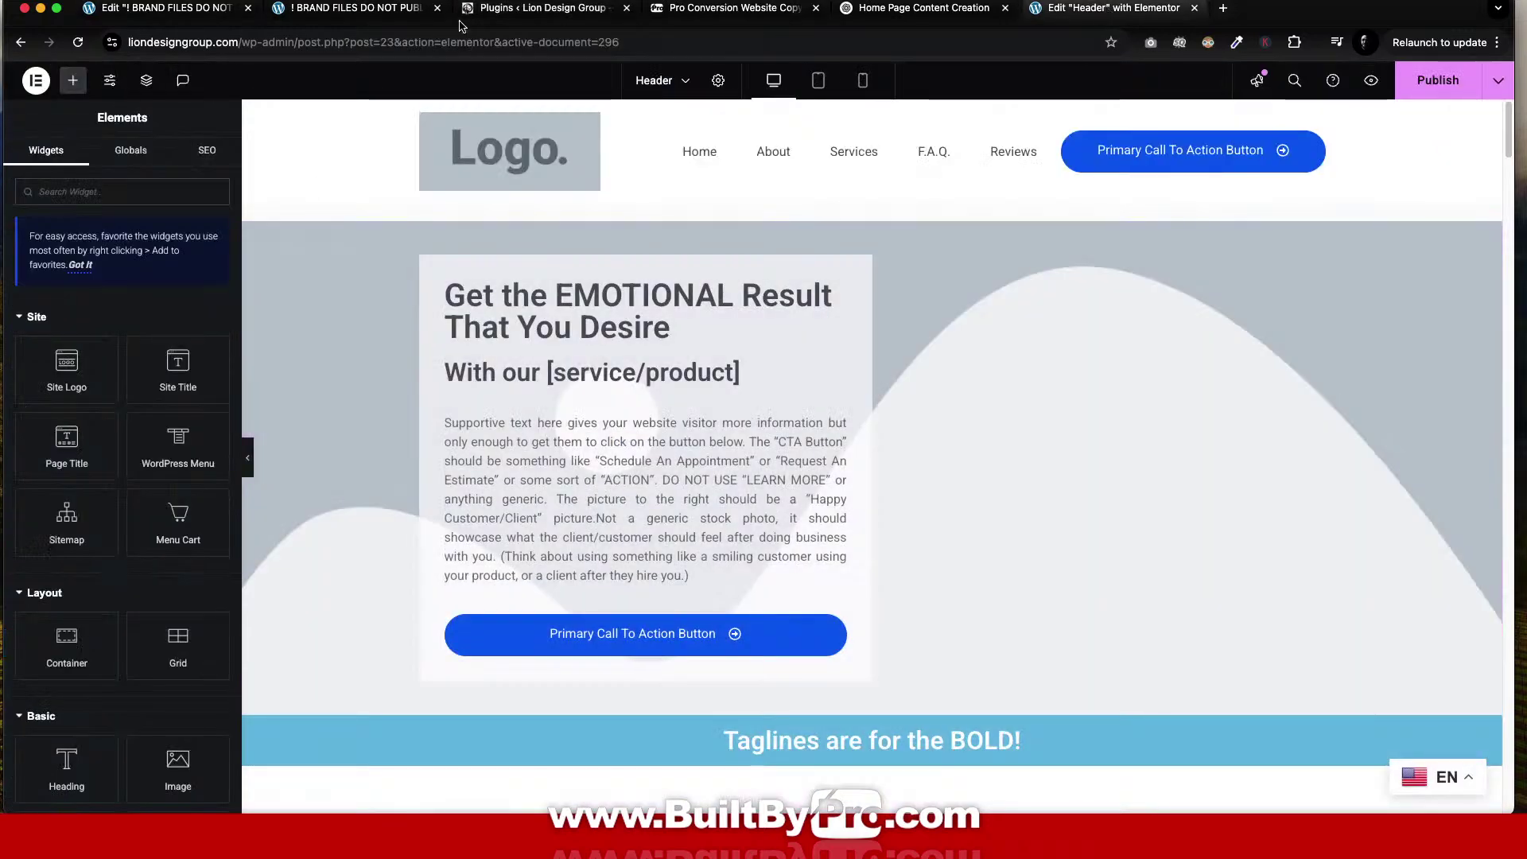
left_click(77, 41)
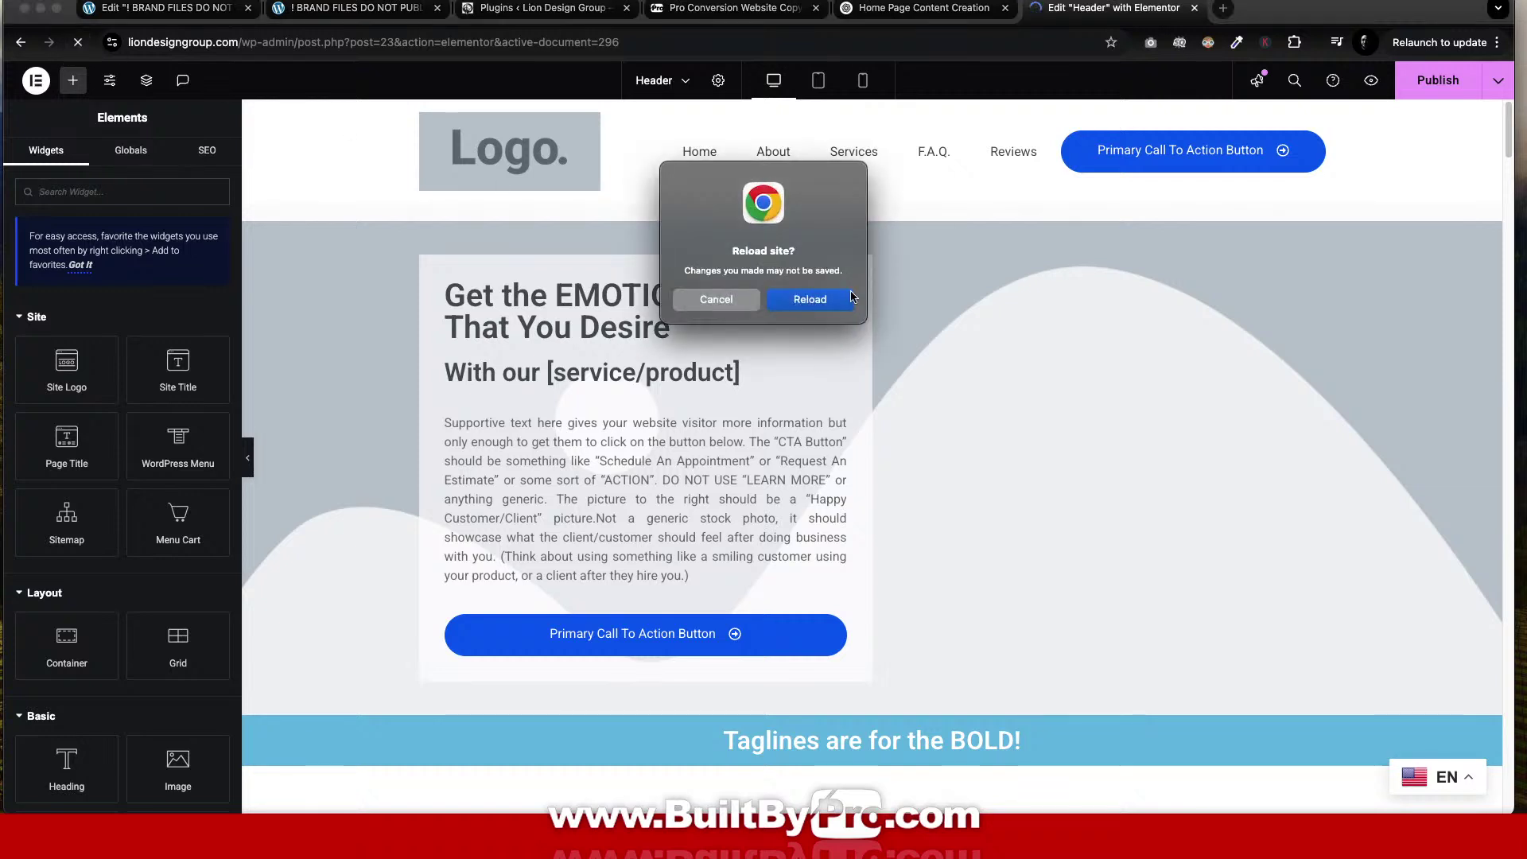
left_click(809, 299)
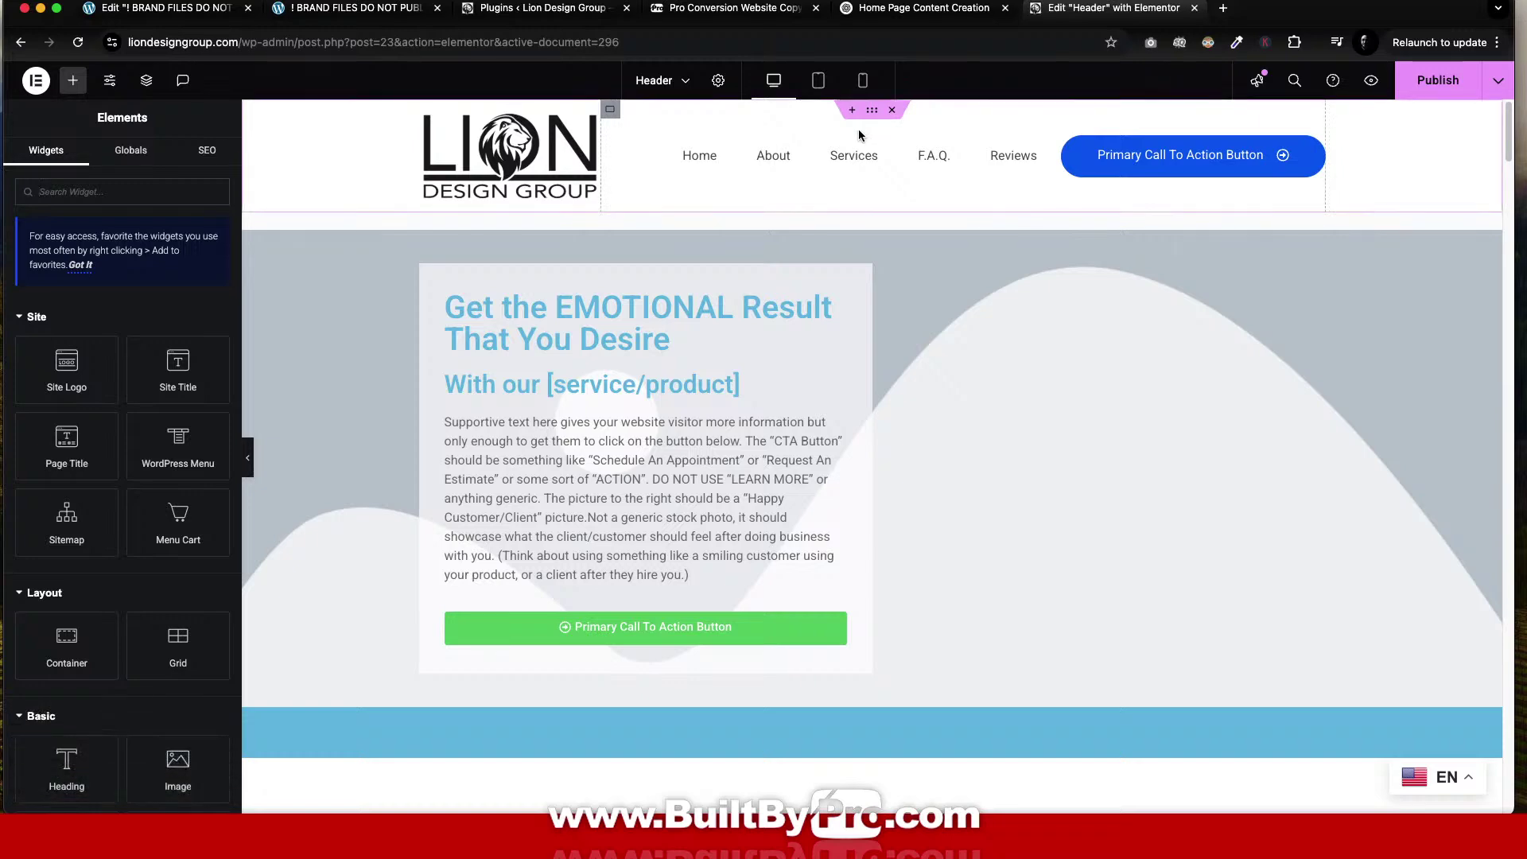
scroll(989, 452, "down", 10)
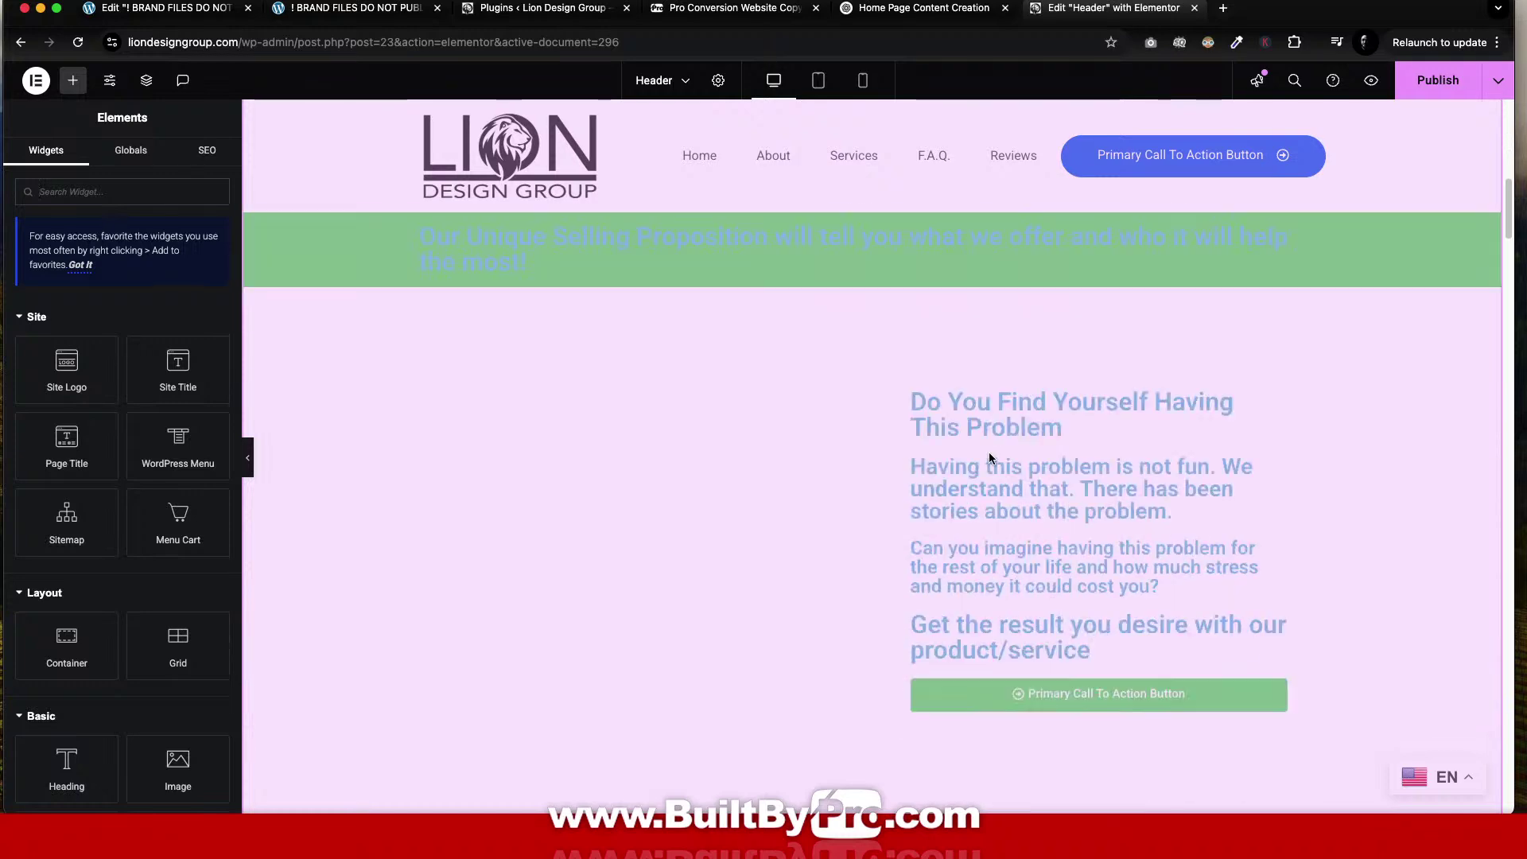
scroll(989, 452, "up", 10)
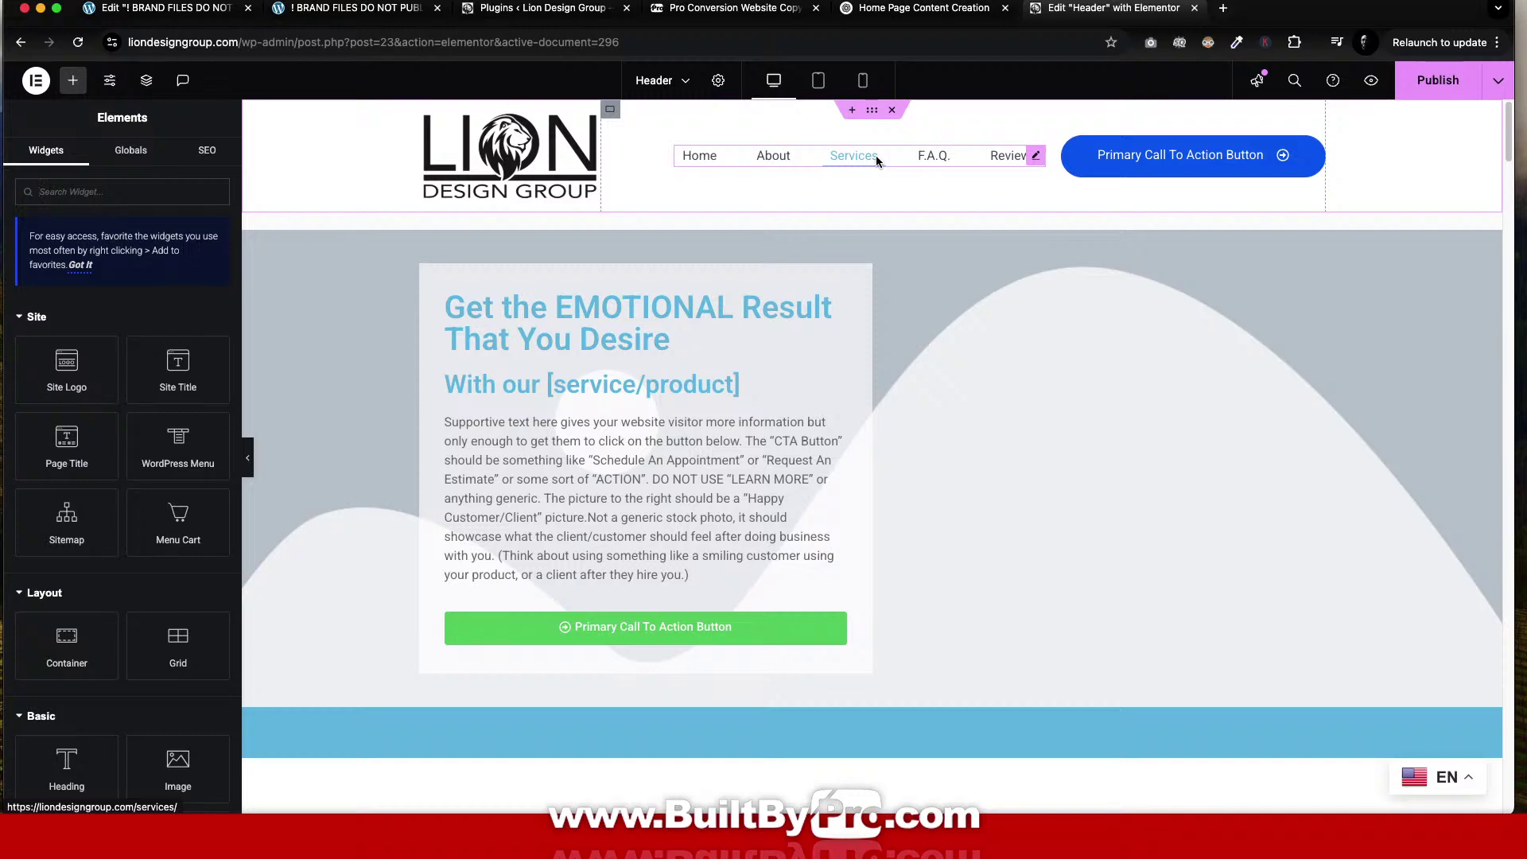
left_click(569, 10)
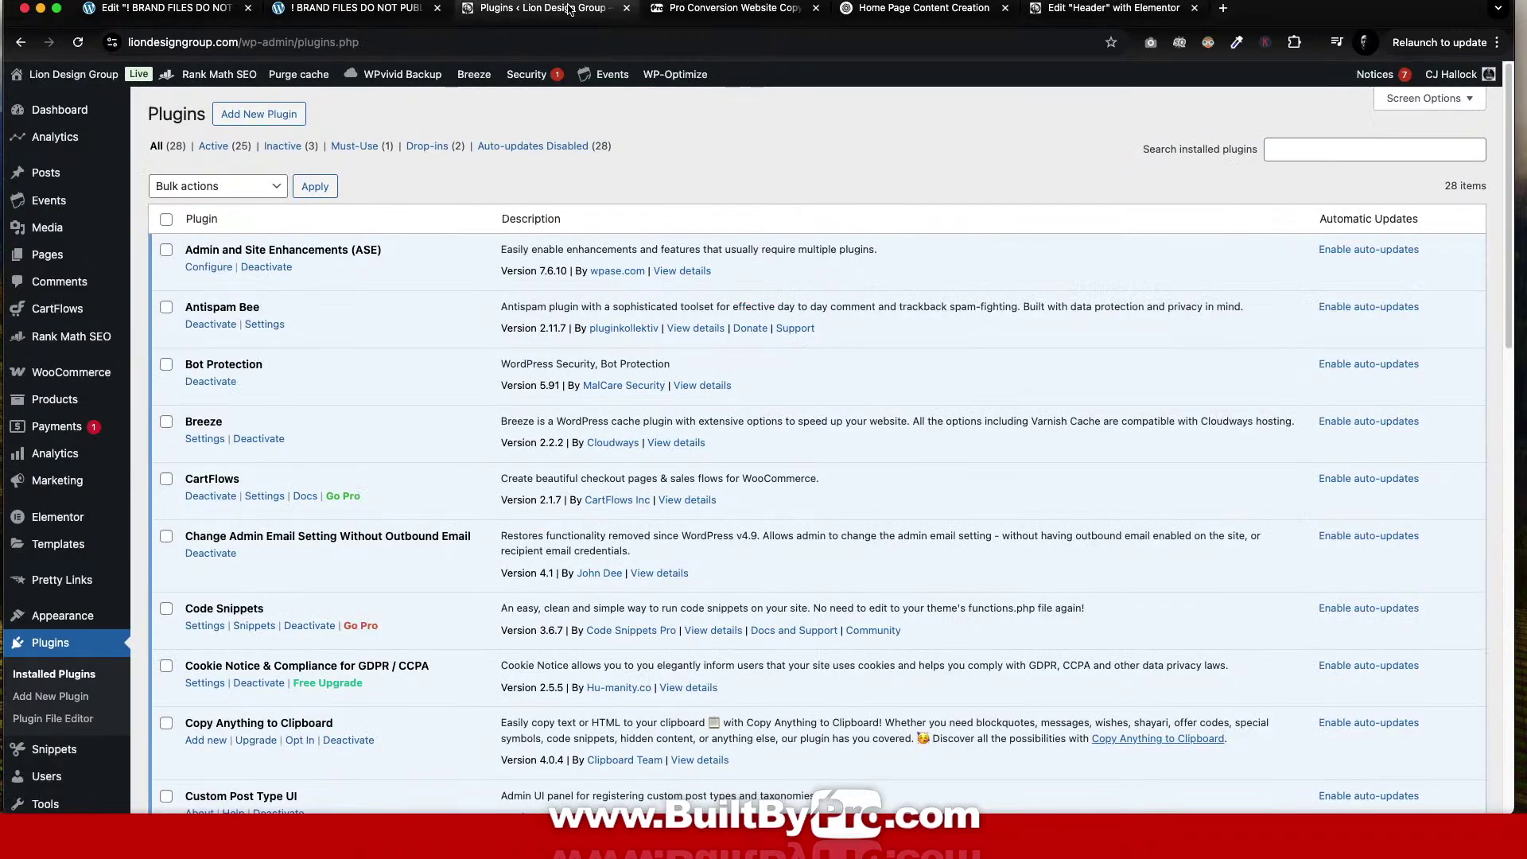
scroll(32, 358, "down", 4)
mouse_move(24, 412)
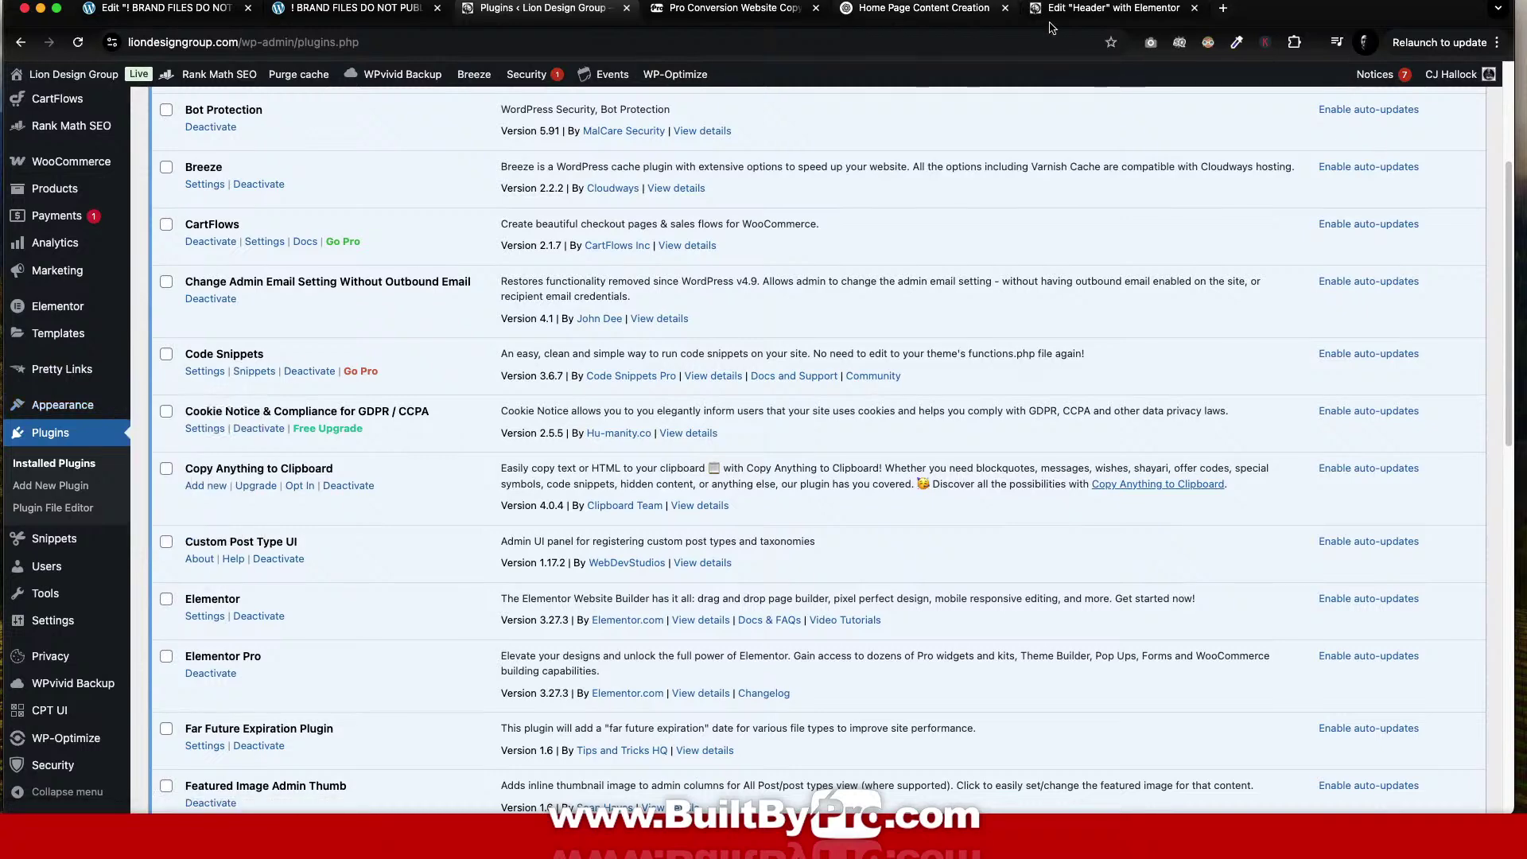
left_click(1125, 12)
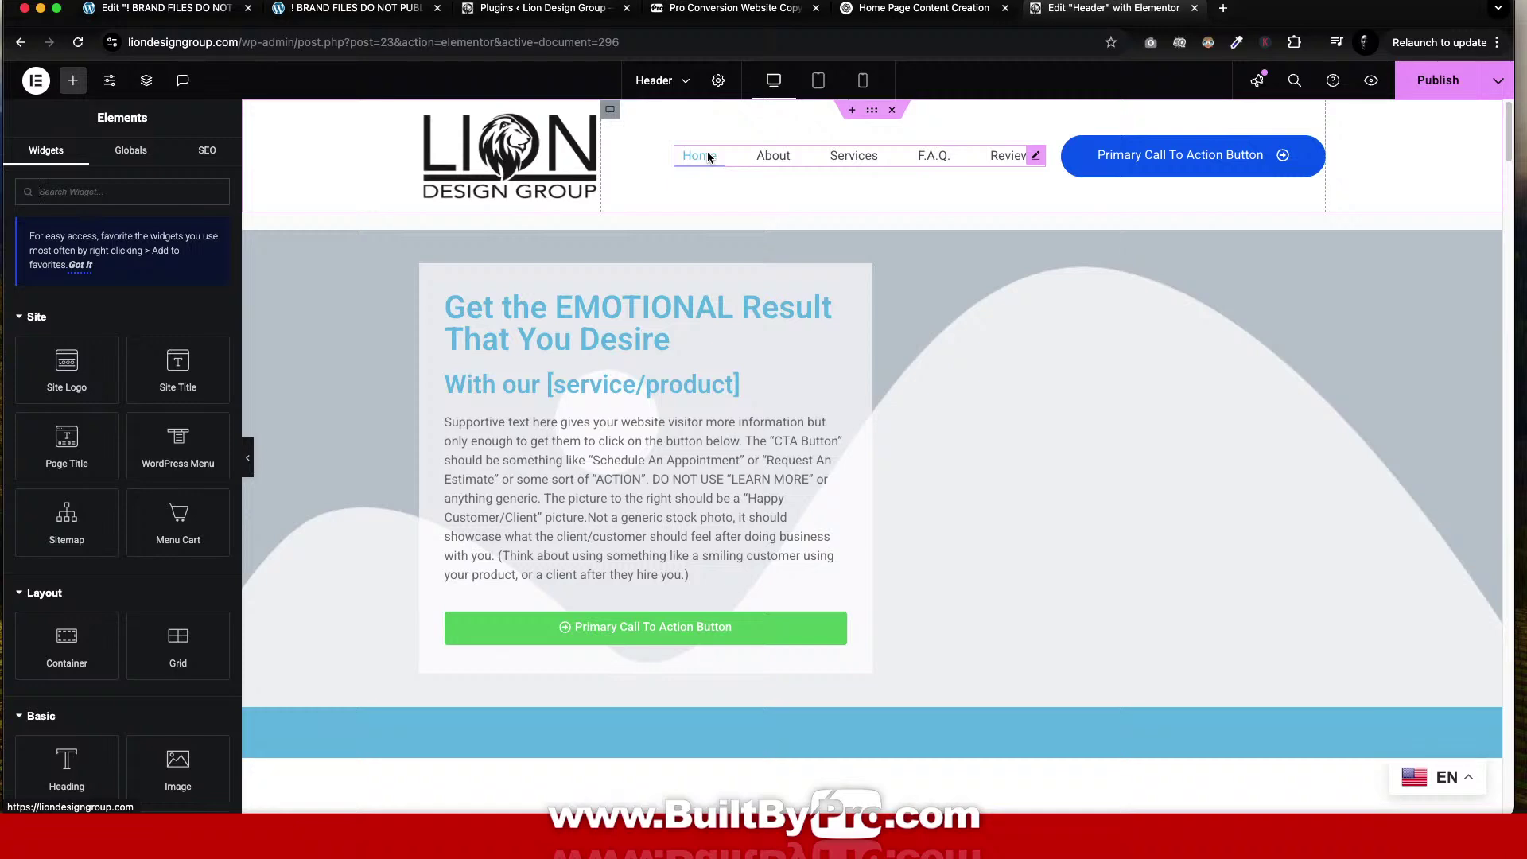
scroll(930, 469, "down", 20)
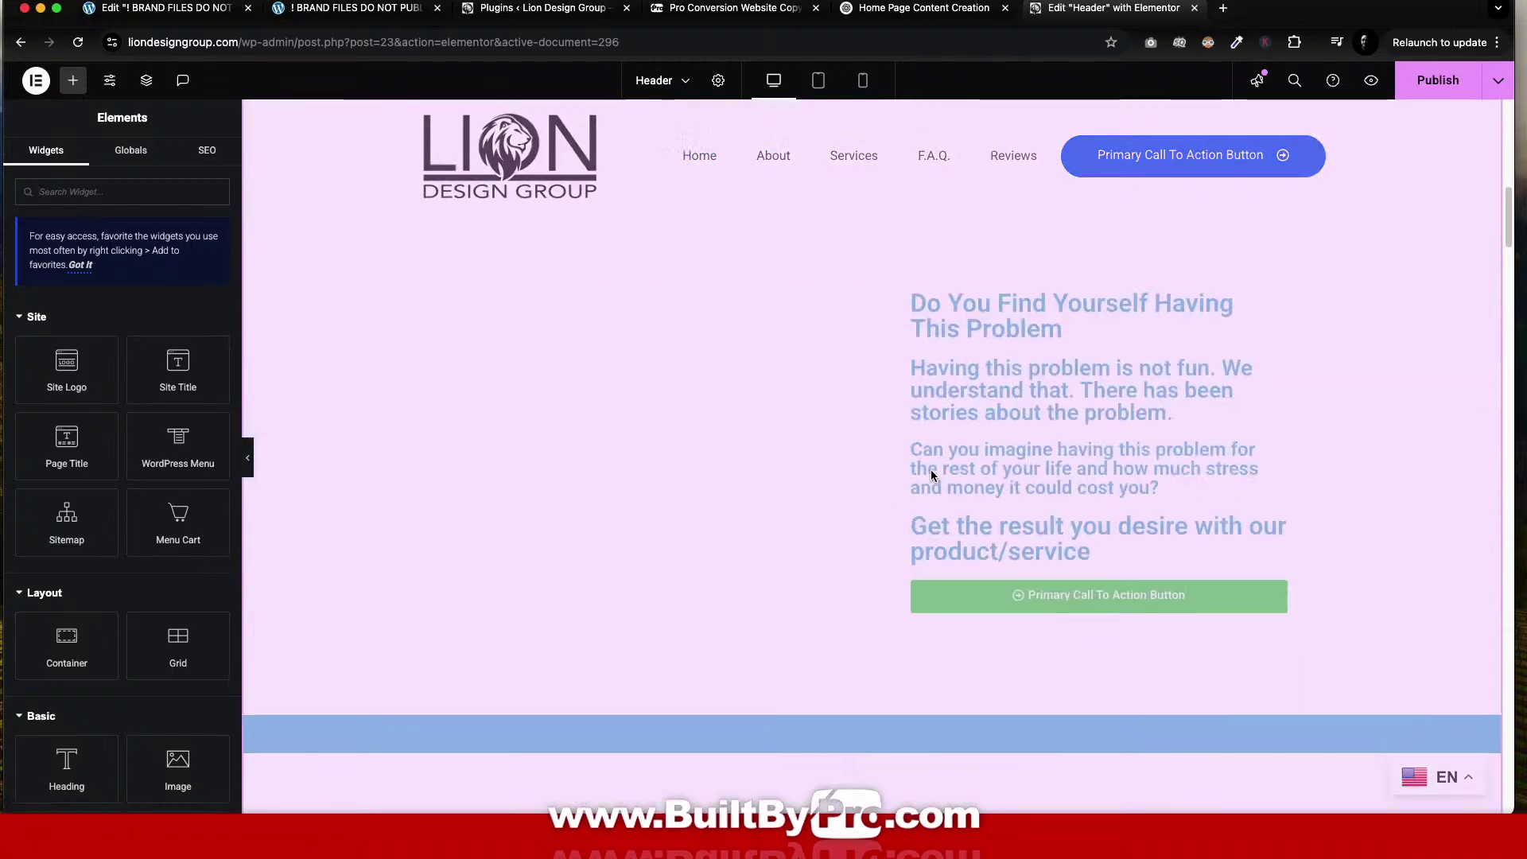
scroll(930, 465, "up", 15)
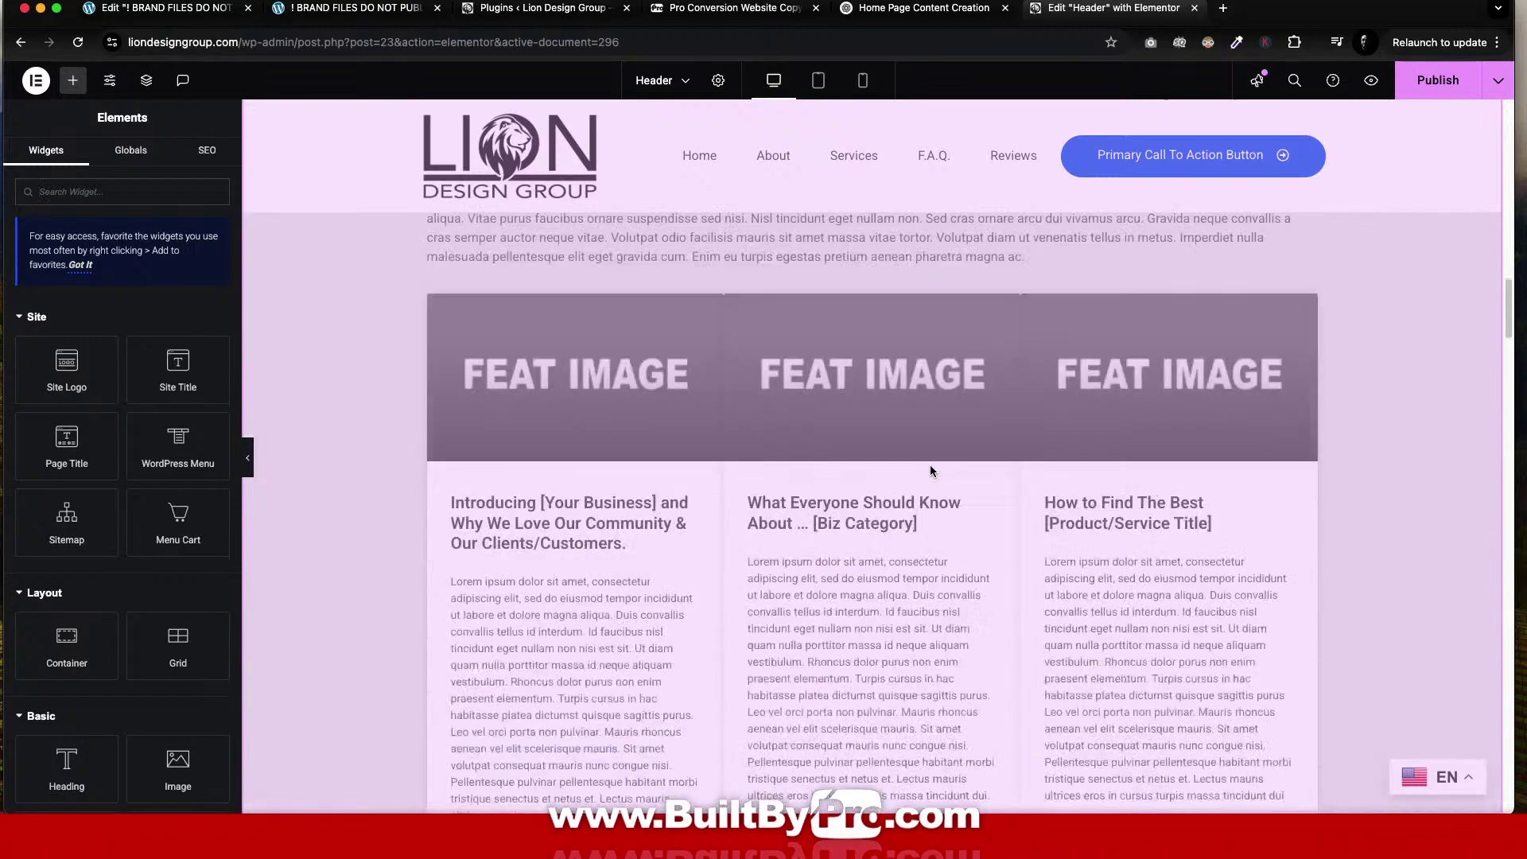
scroll(930, 469, "up", 10)
scroll(932, 467, "down", 15)
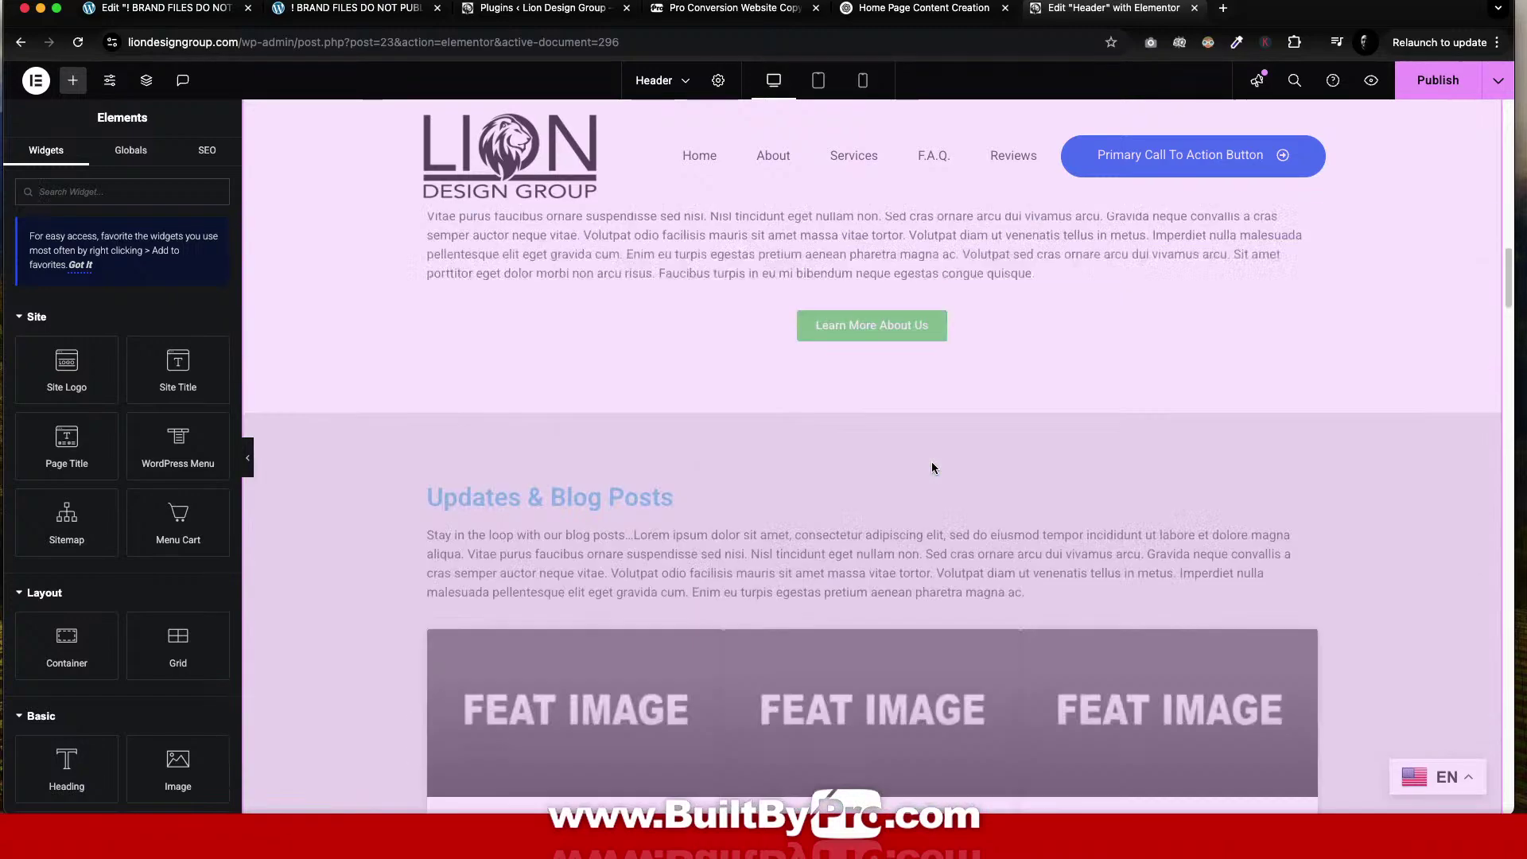
scroll(932, 465, "down", 20)
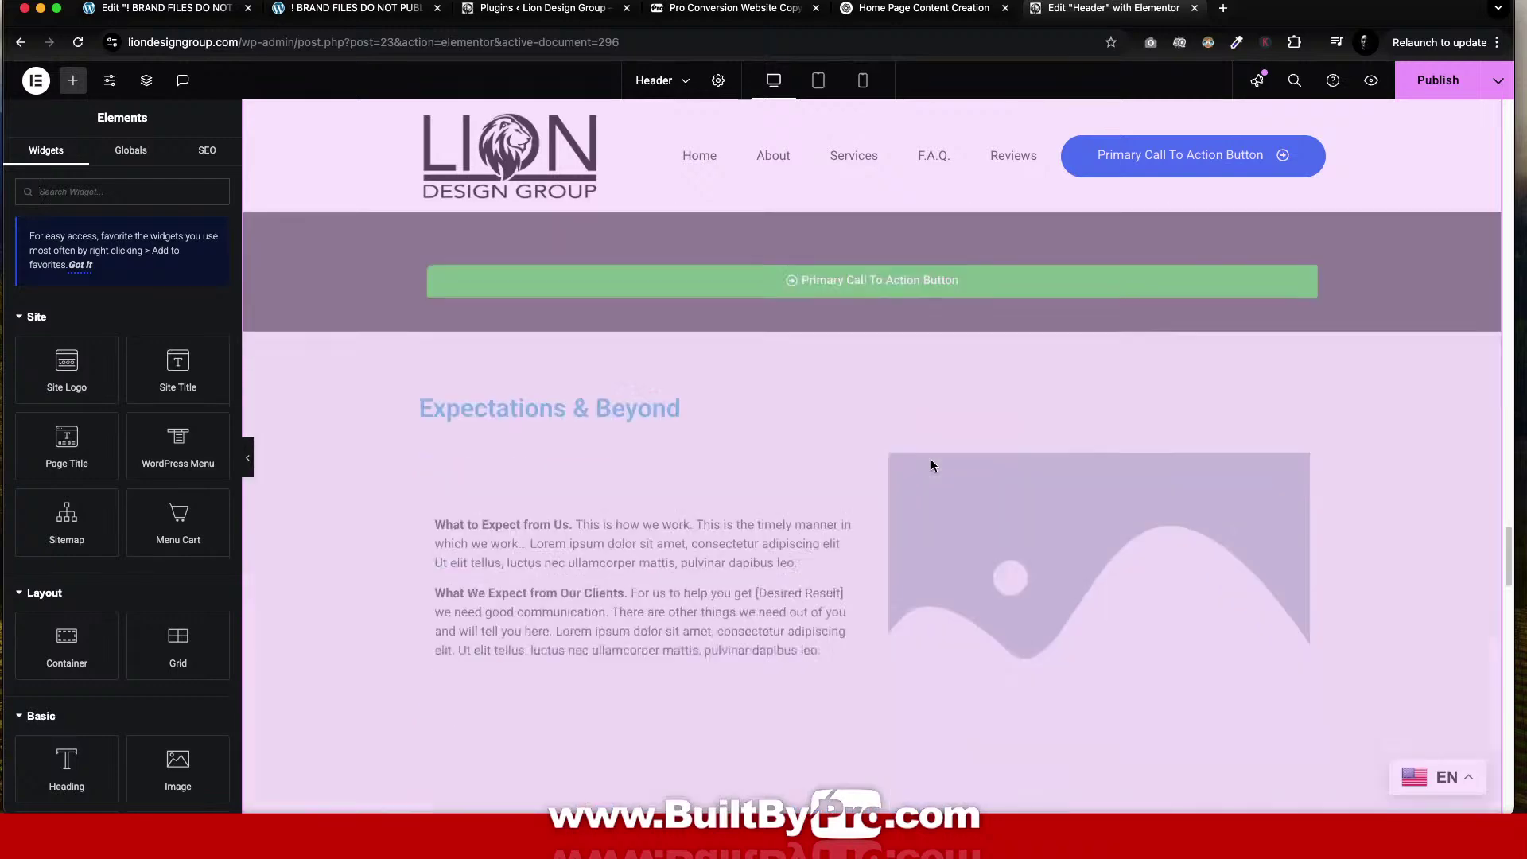
scroll(932, 465, "down", 15)
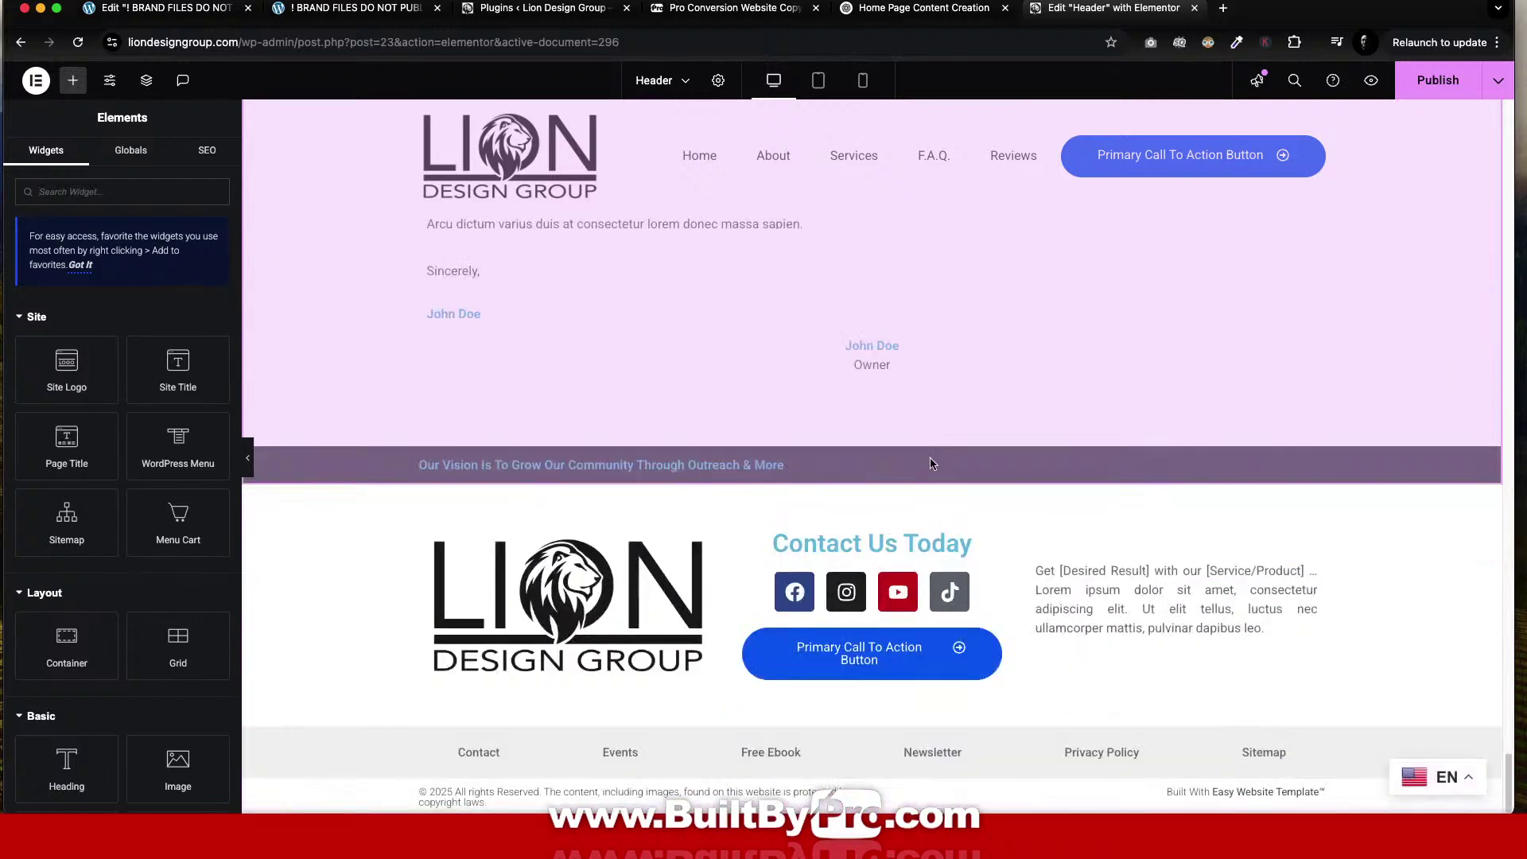
scroll(927, 469, "up", 10)
scroll(915, 462, "up", 20)
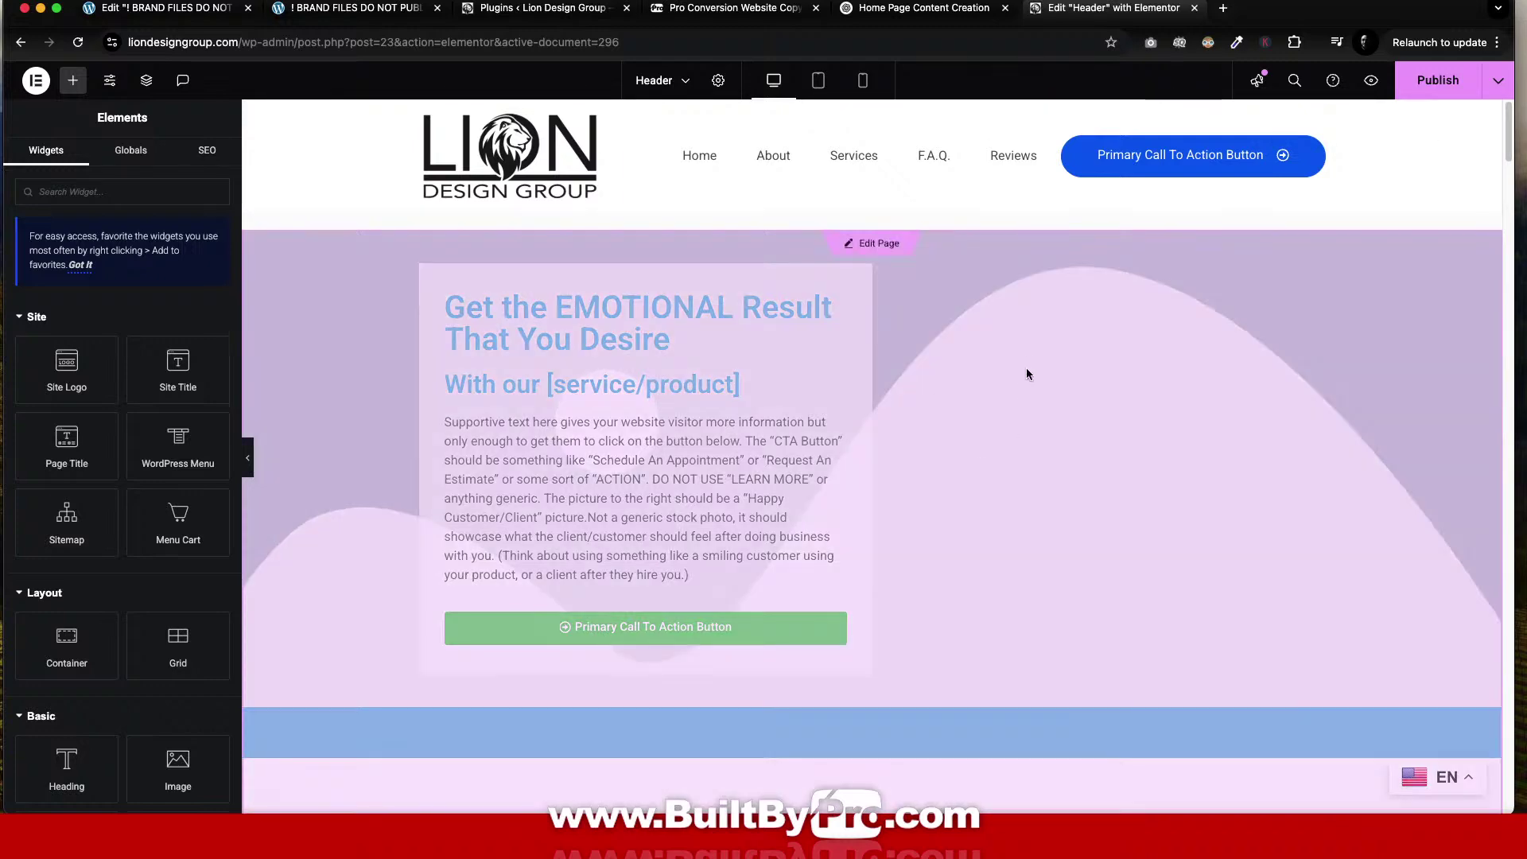
scroll(904, 730, "down", 20)
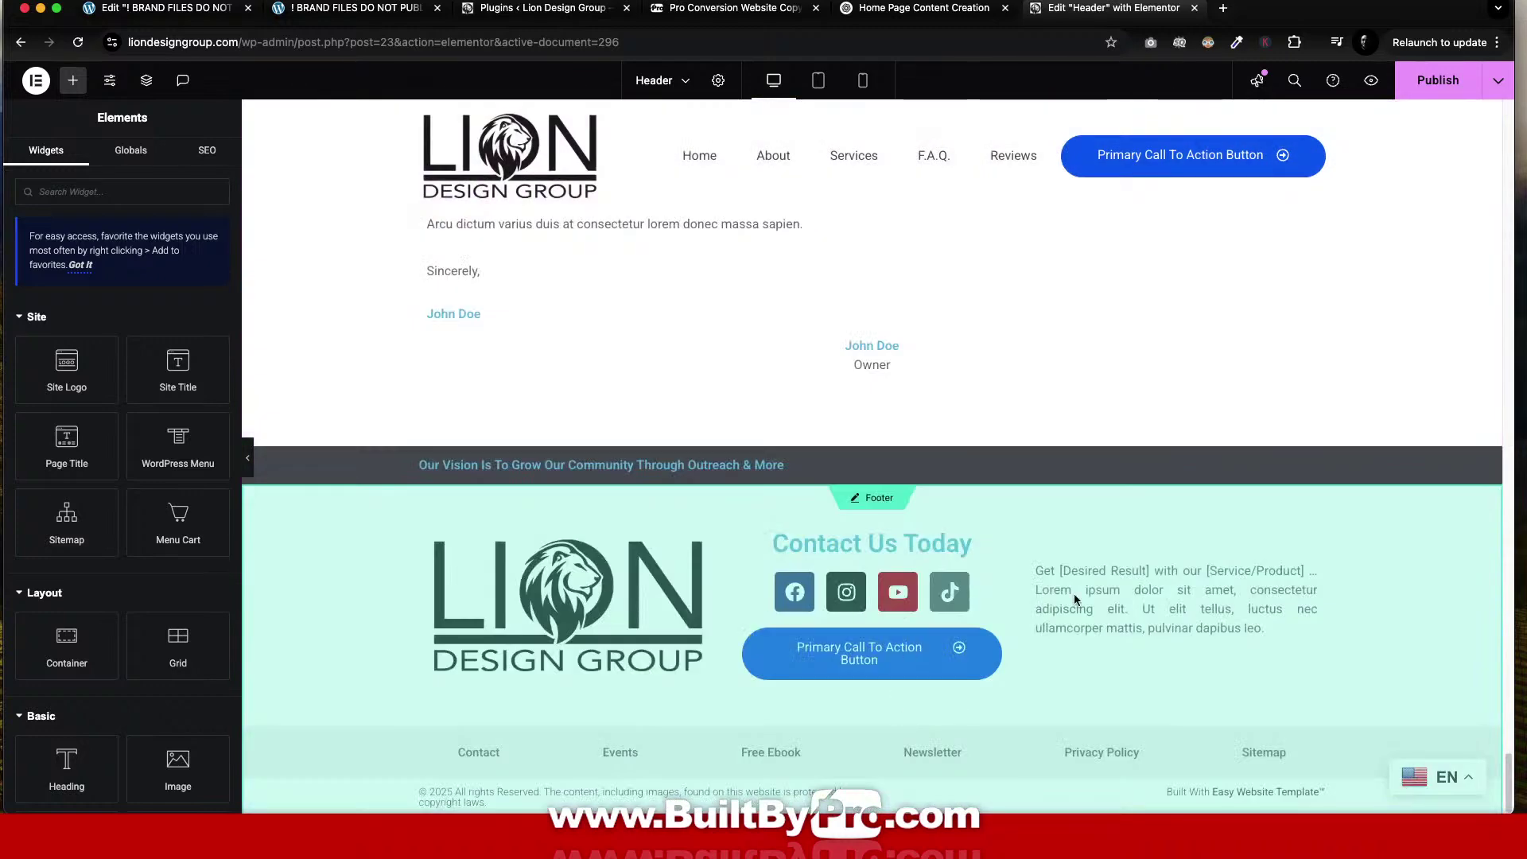
scroll(1167, 646, "up", 20)
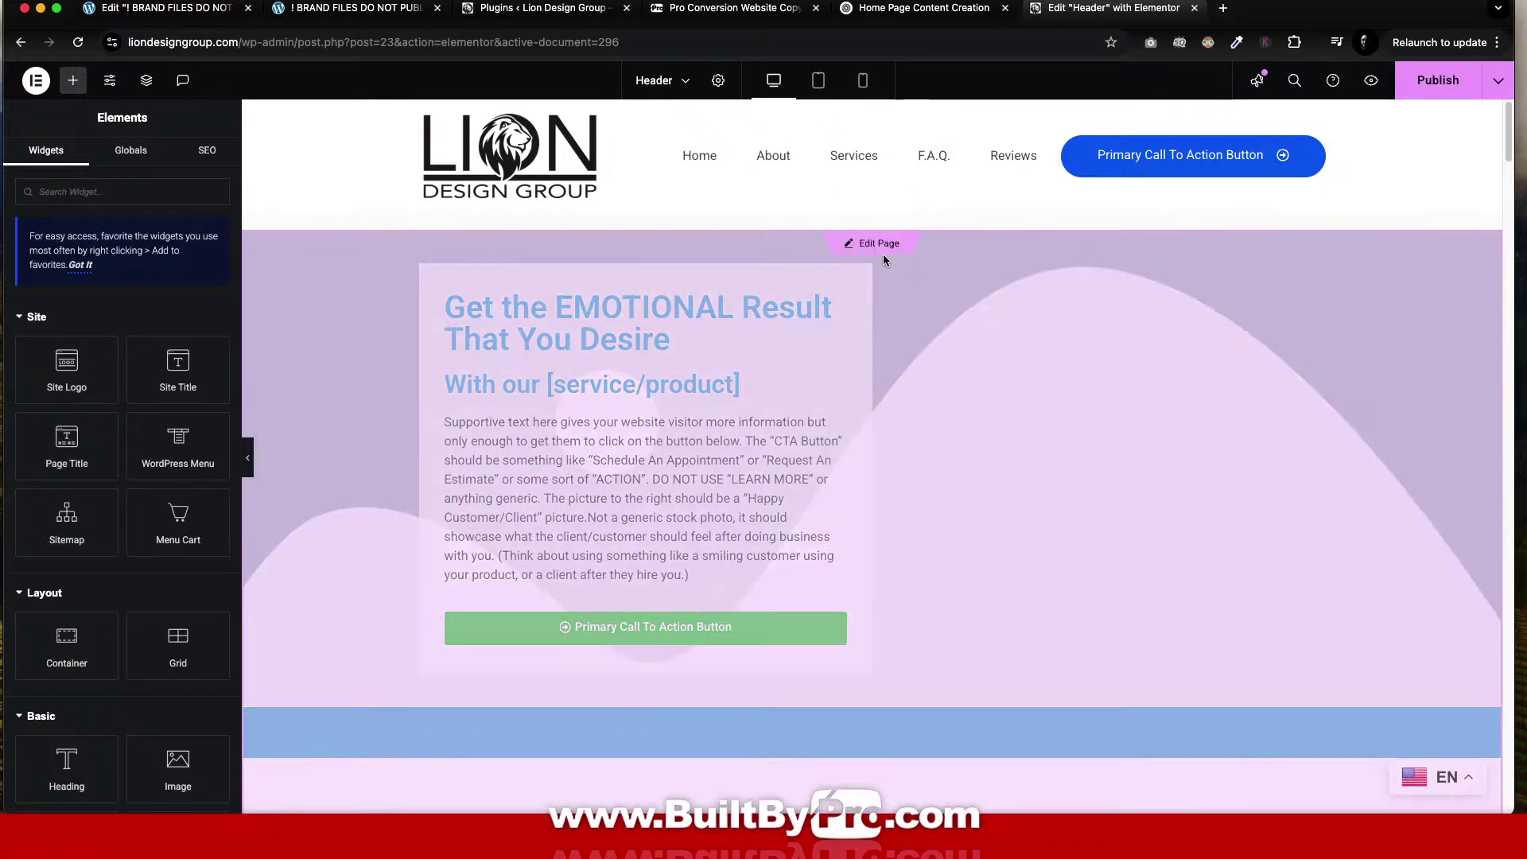
Save the header with Save & leave and move to editing the Home page.
left_click(874, 244)
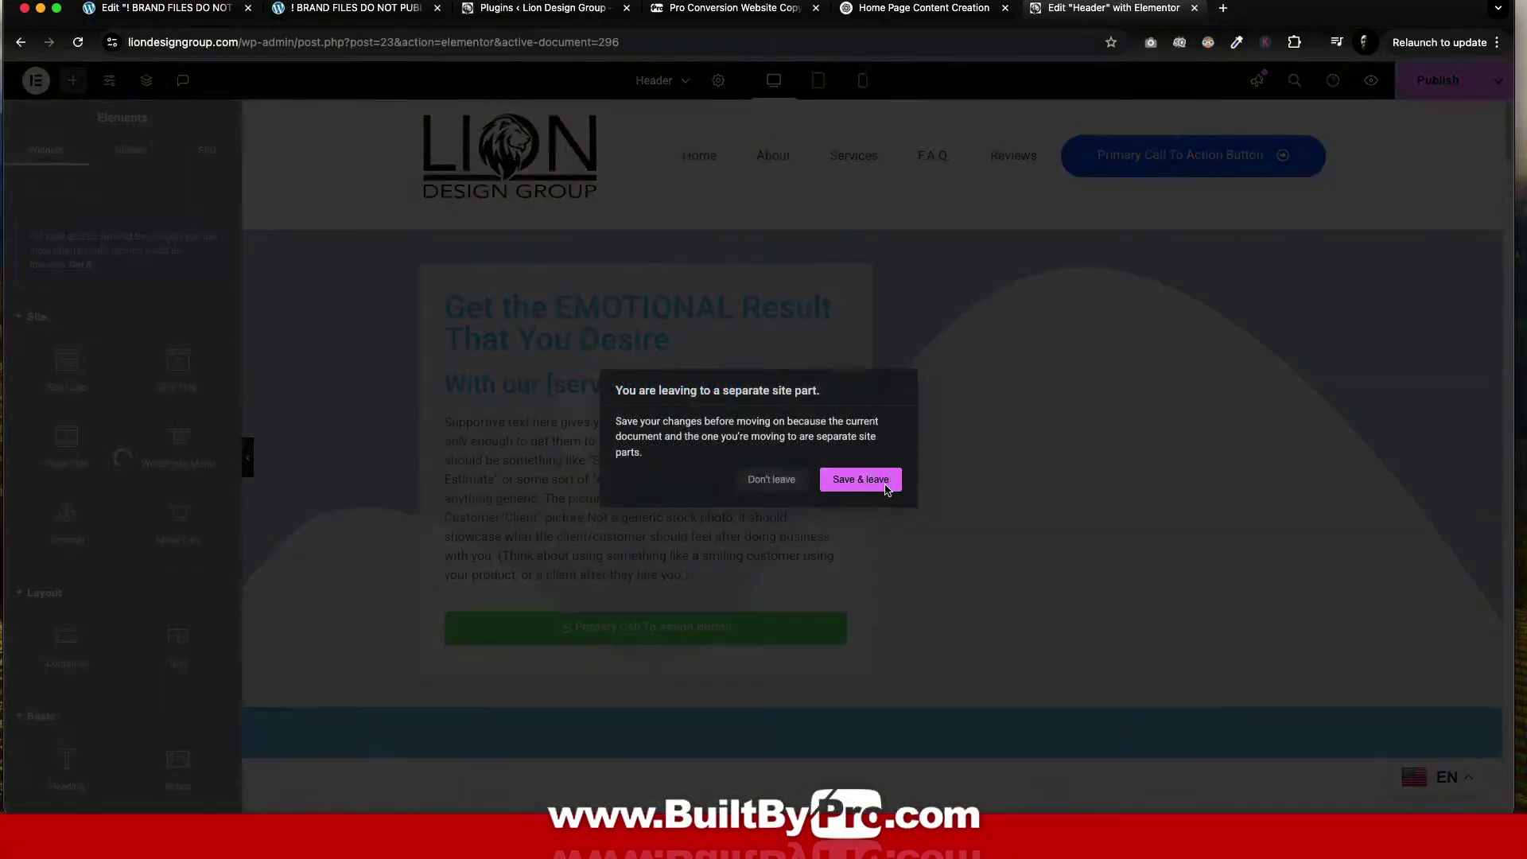
left_click(860, 479)
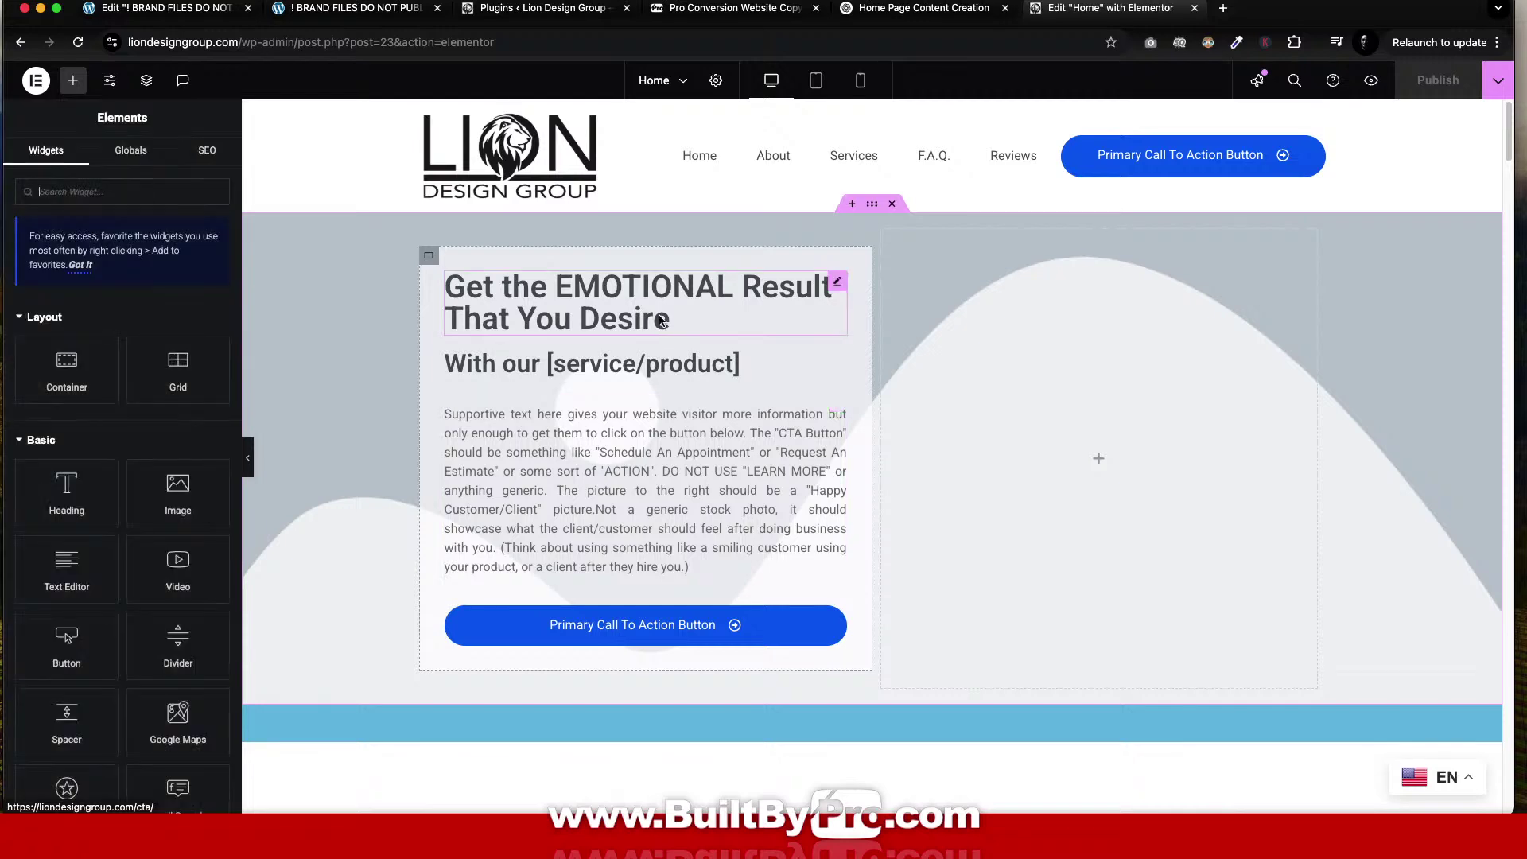
scroll(923, 372, "down", 5)
scroll(924, 375, "down", 2)
scroll(922, 375, "up", 4)
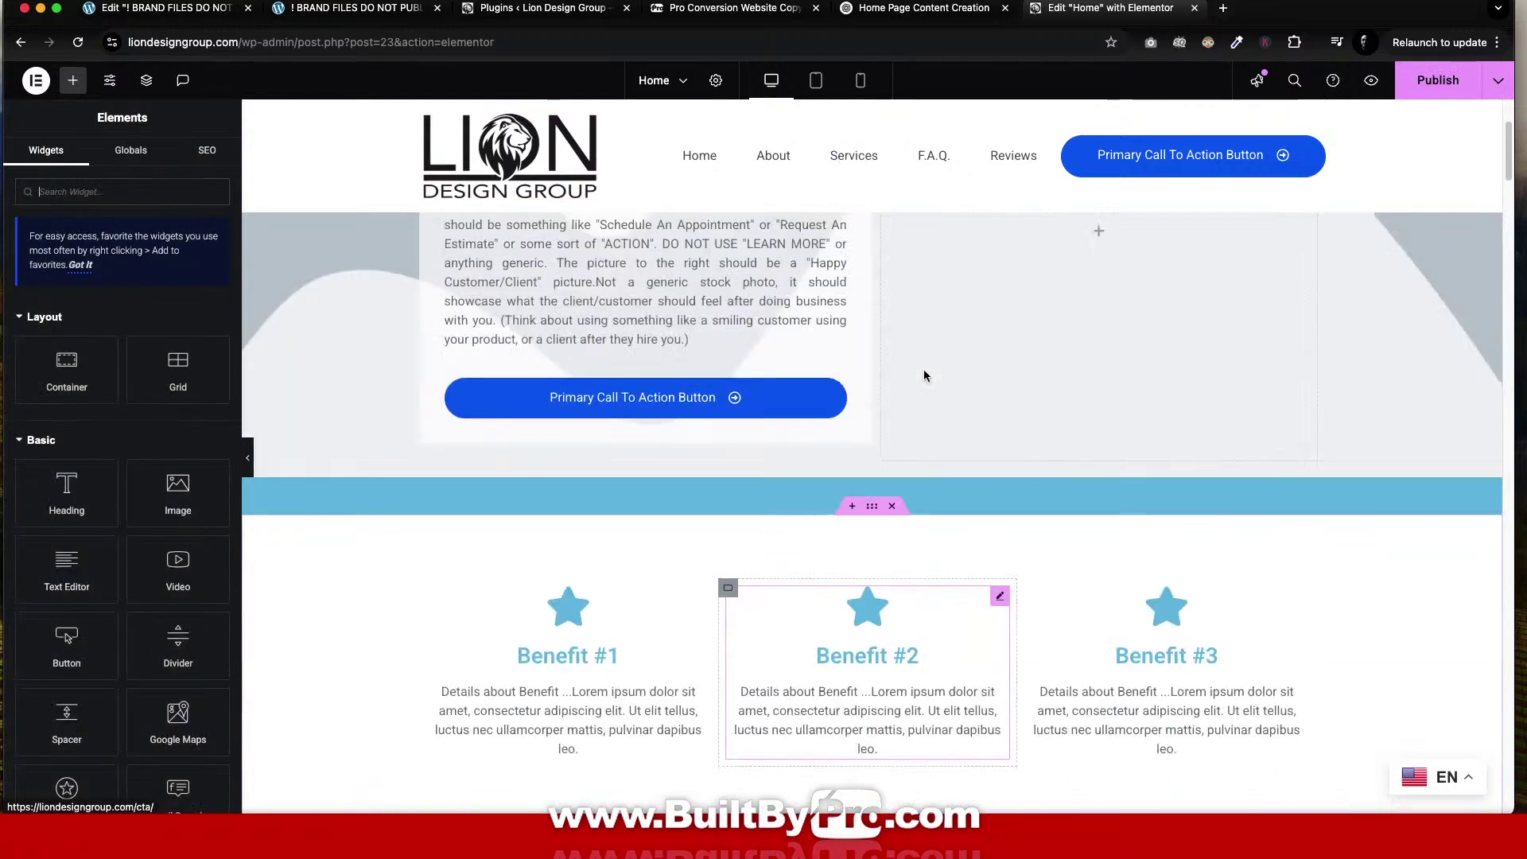
Select the hero heading, view its Style options, then bring up Site Settings.
left_click(883, 499)
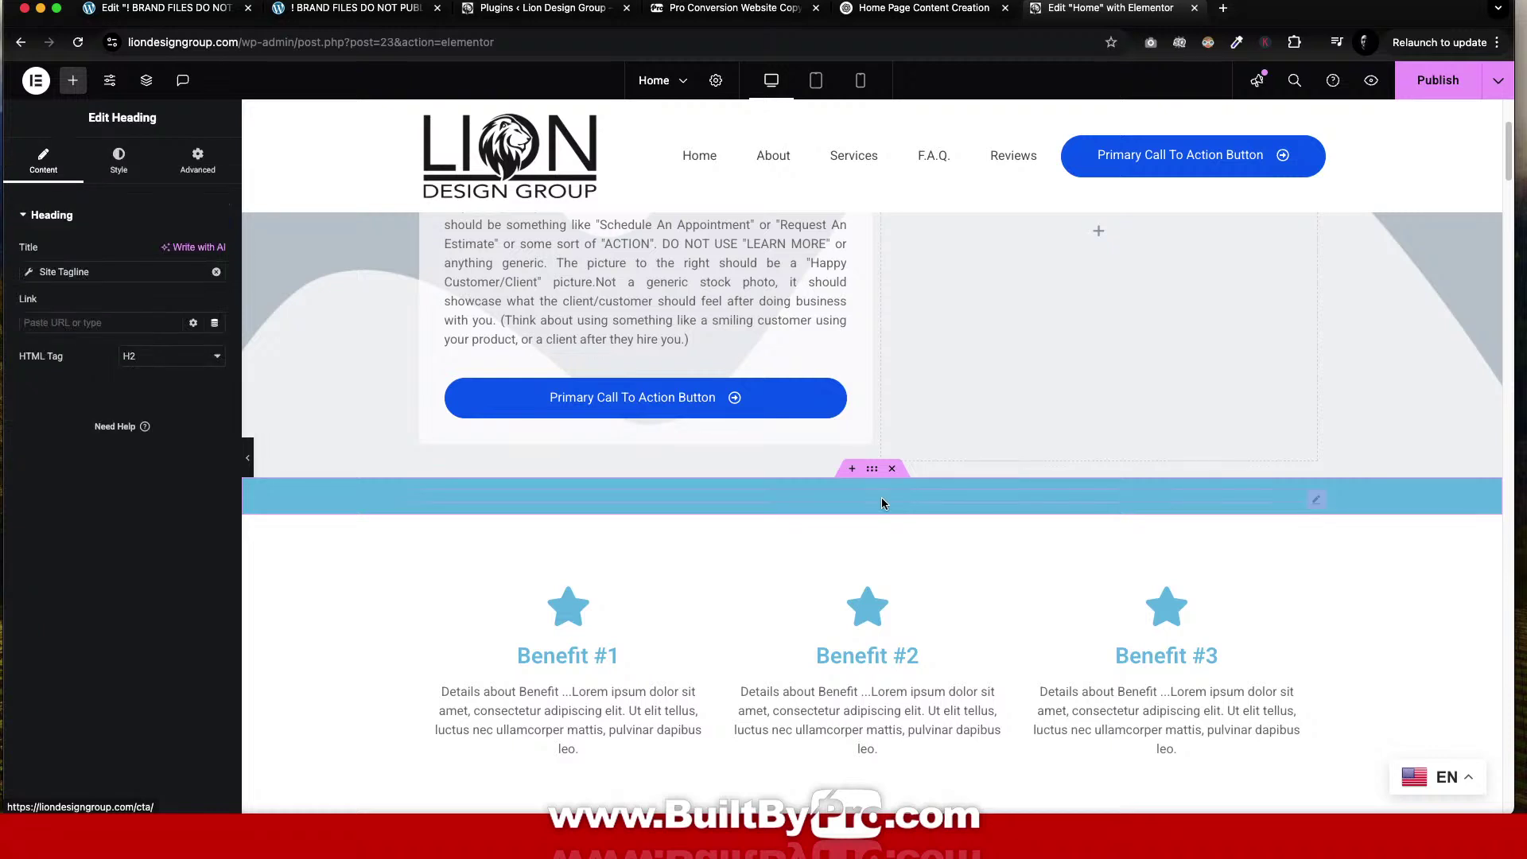
left_click(119, 159)
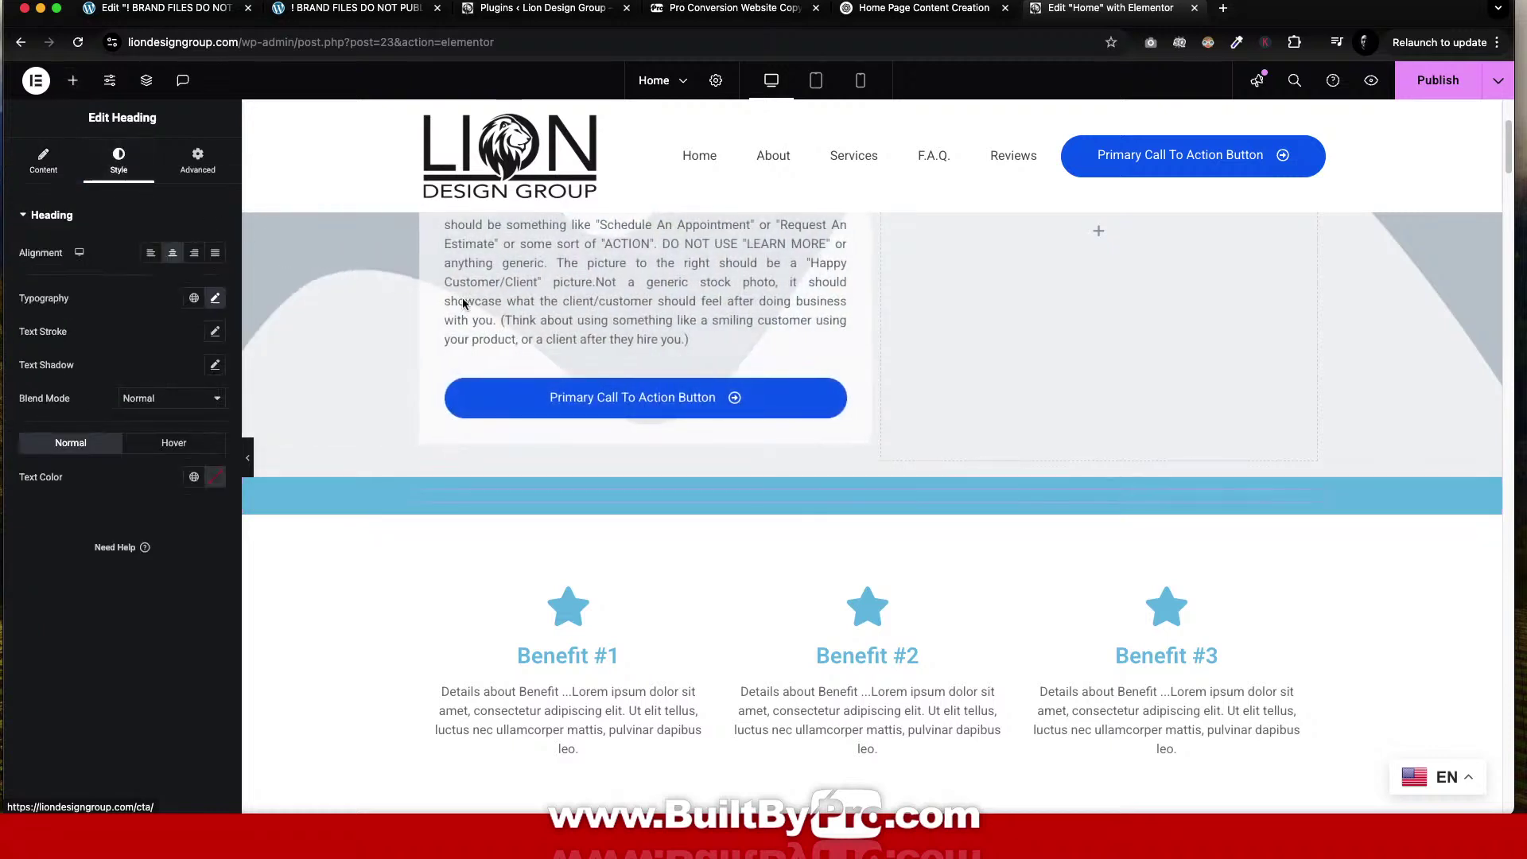
scroll(460, 302, "up", 3)
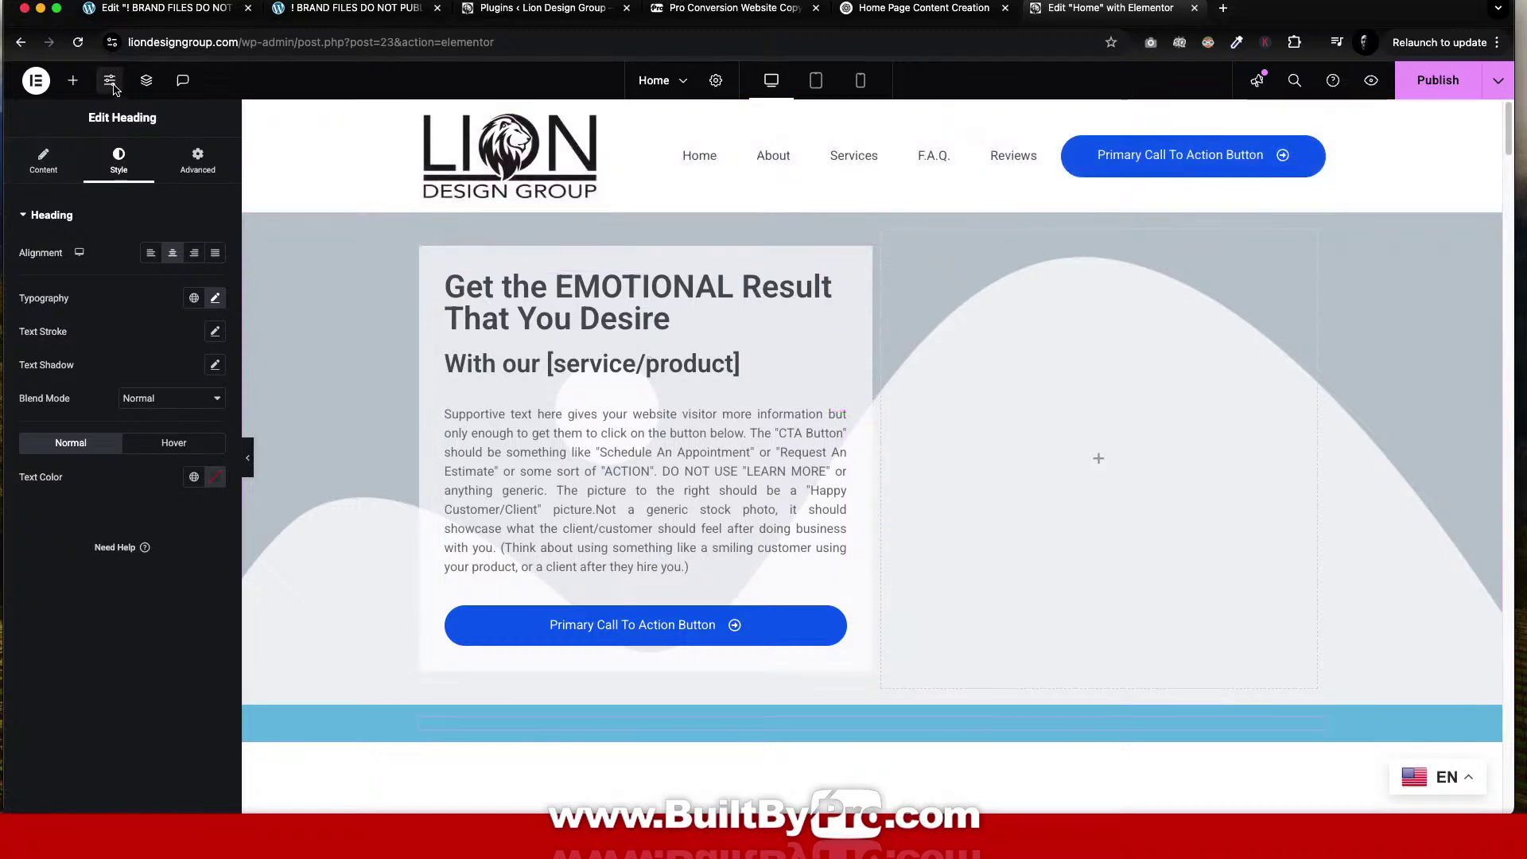
left_click(111, 82)
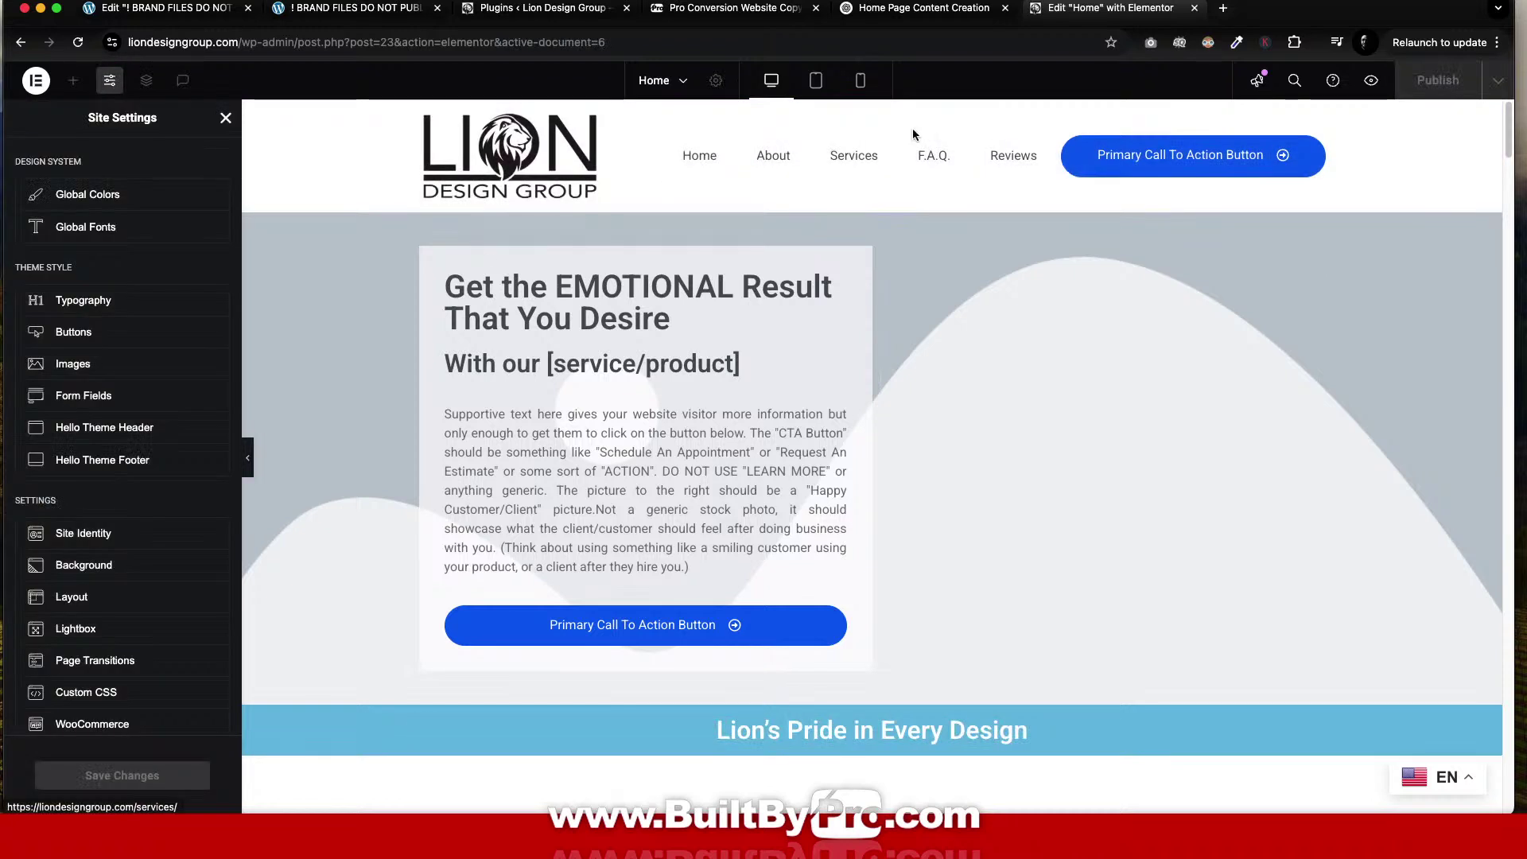
In Global Colors, set the Primary colour to red #D00000.
left_click(99, 194)
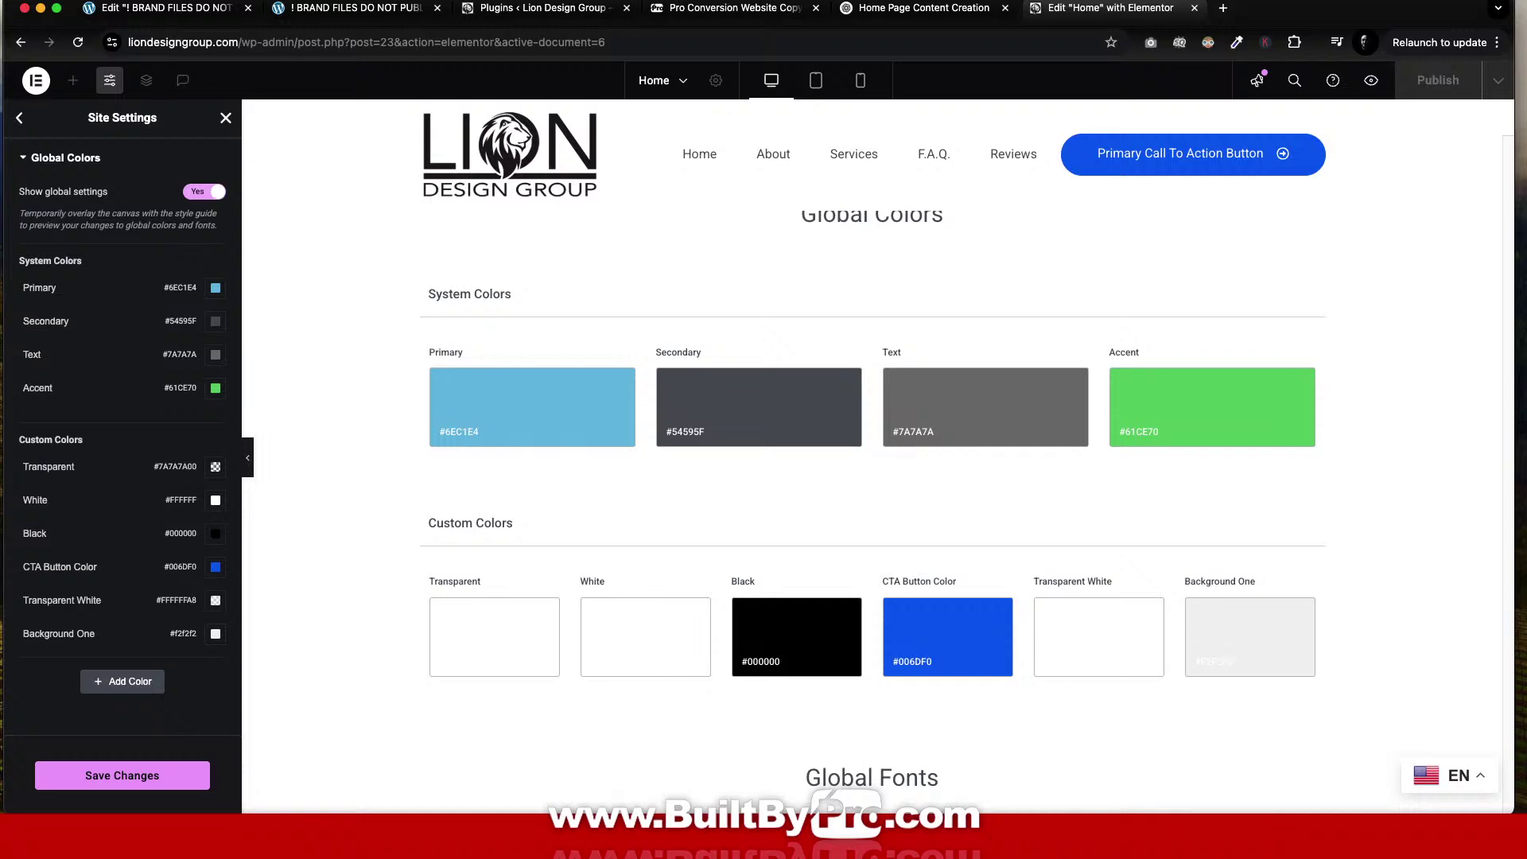
key("super+Tab")
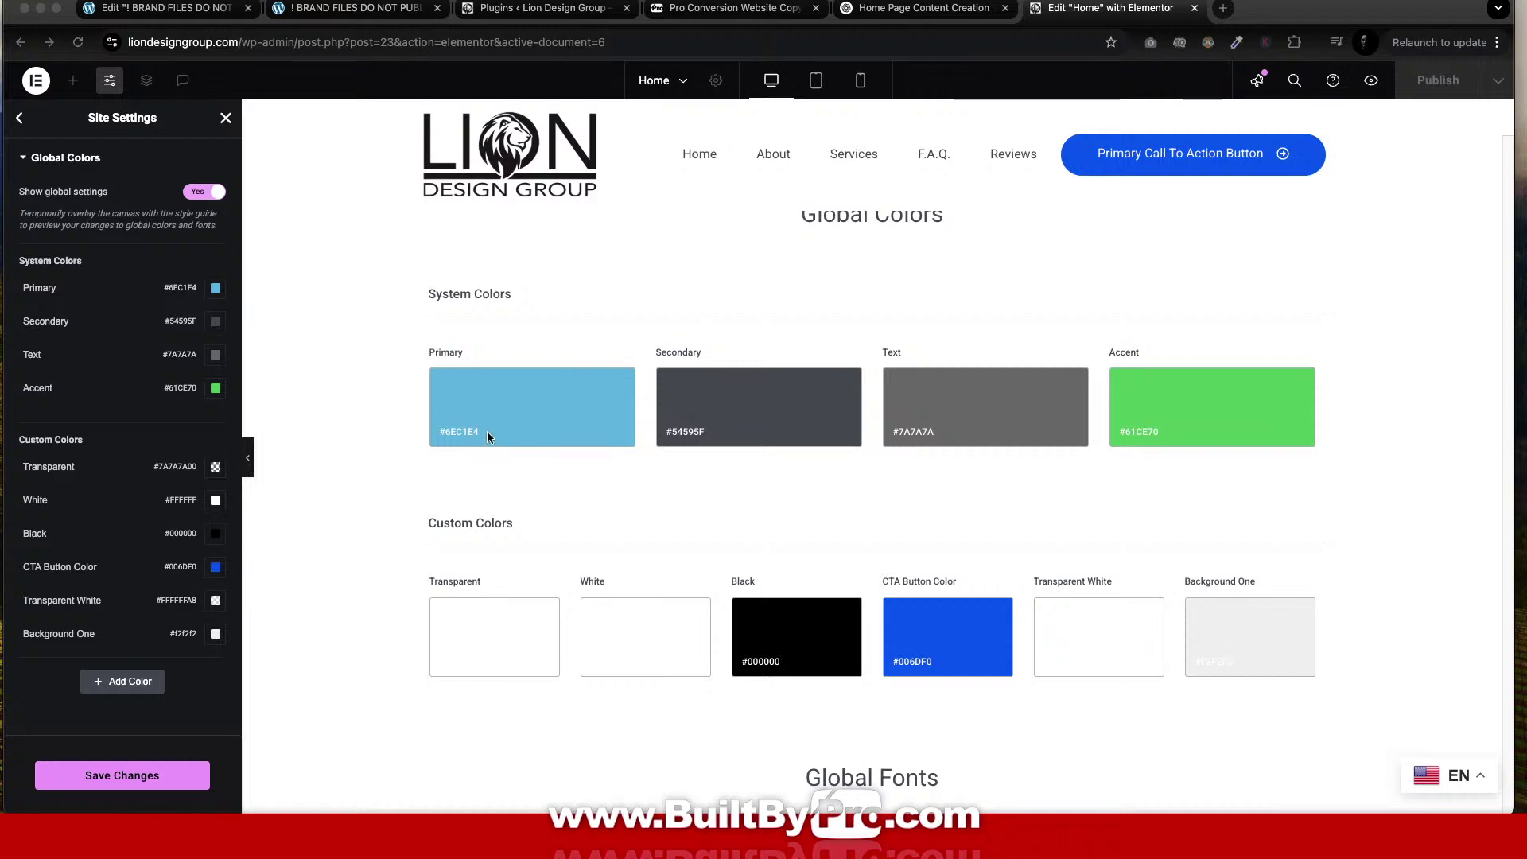
left_click(498, 414)
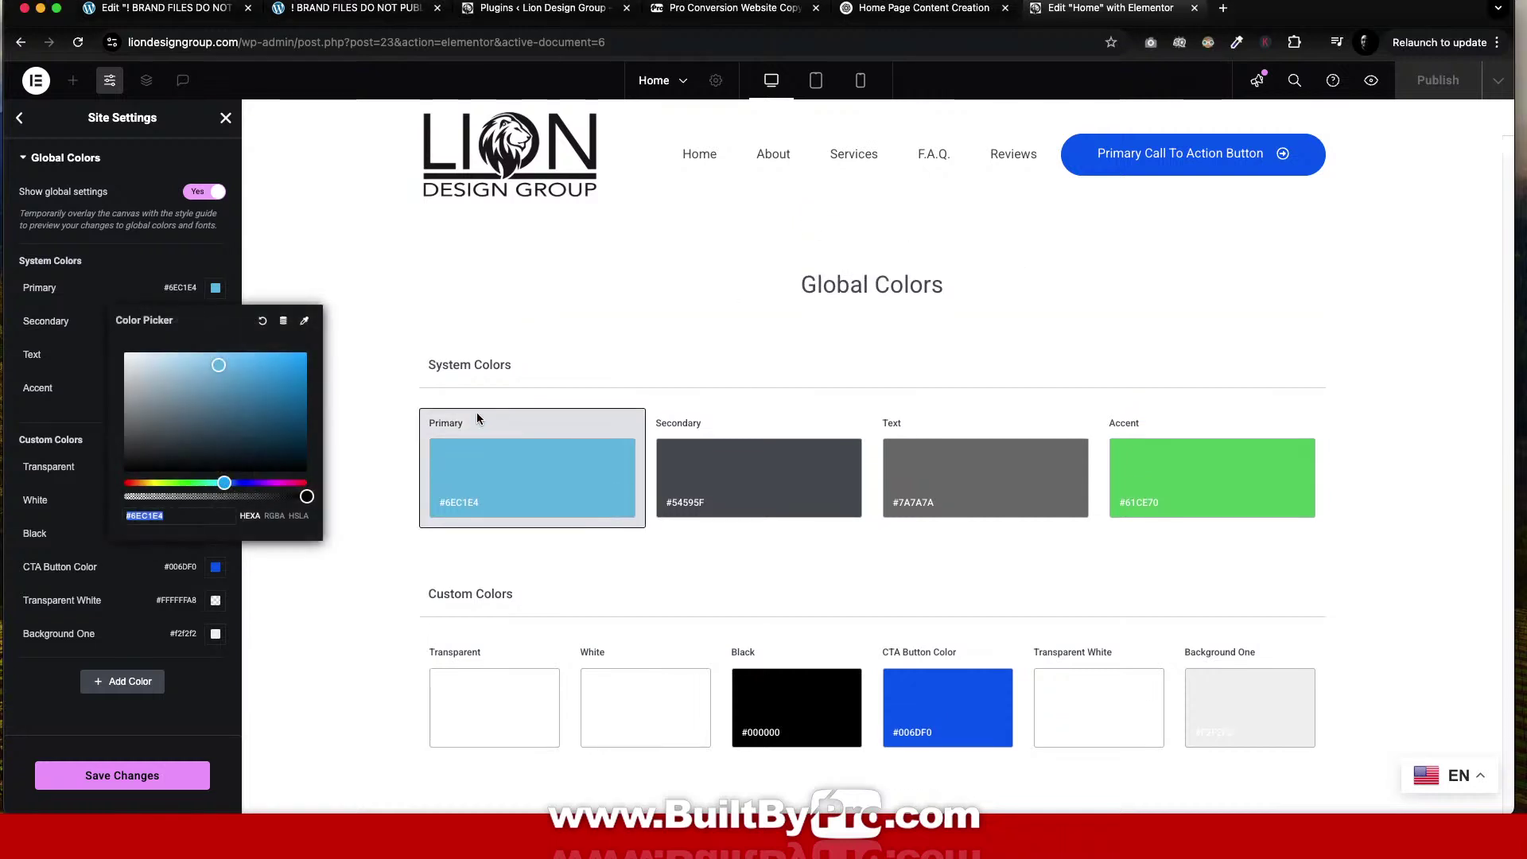
type("D00000")
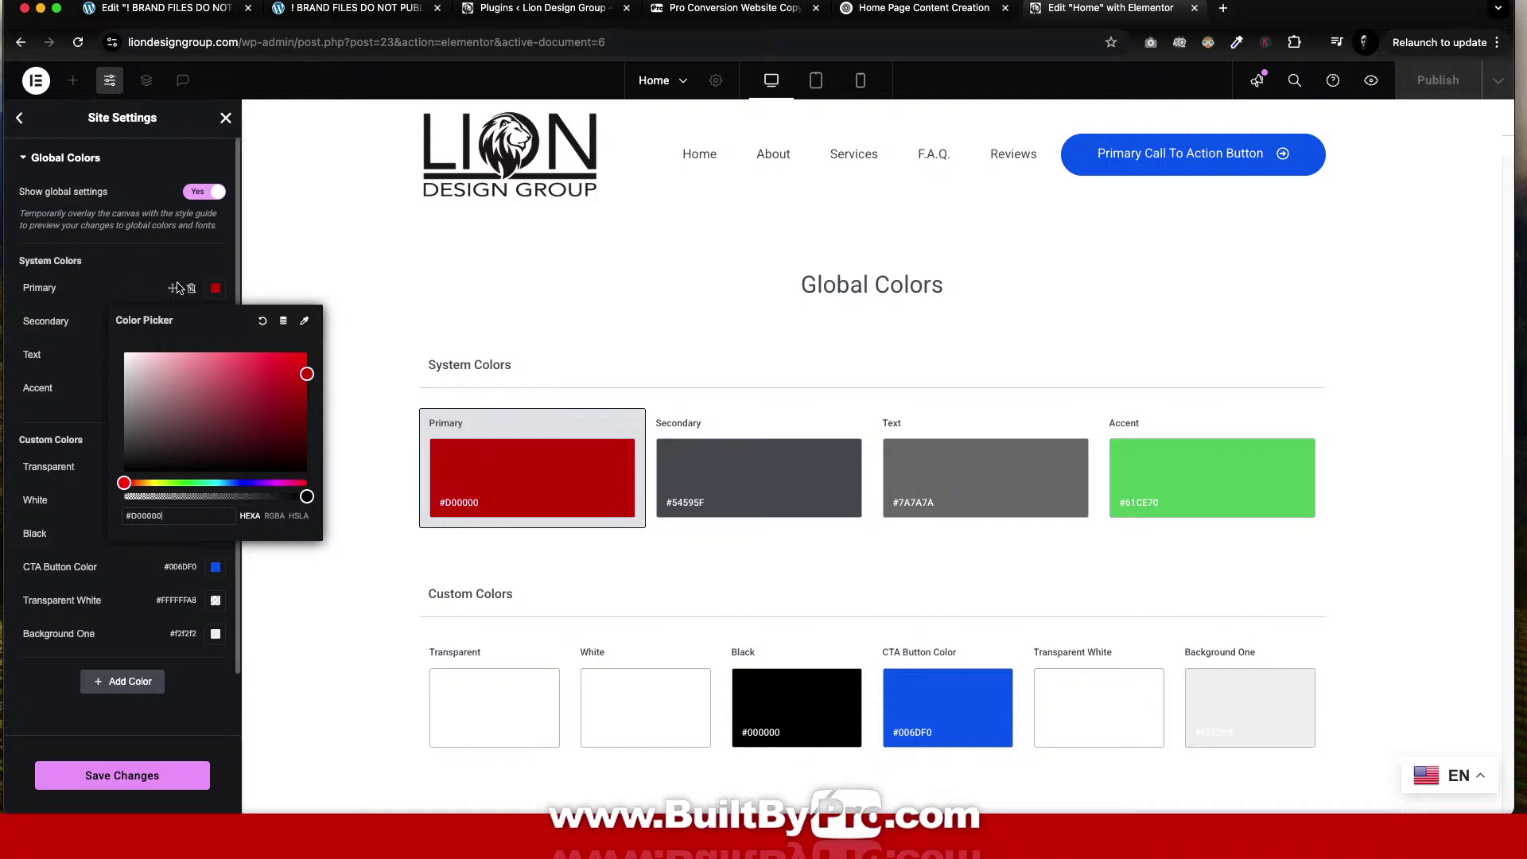
left_click(216, 288)
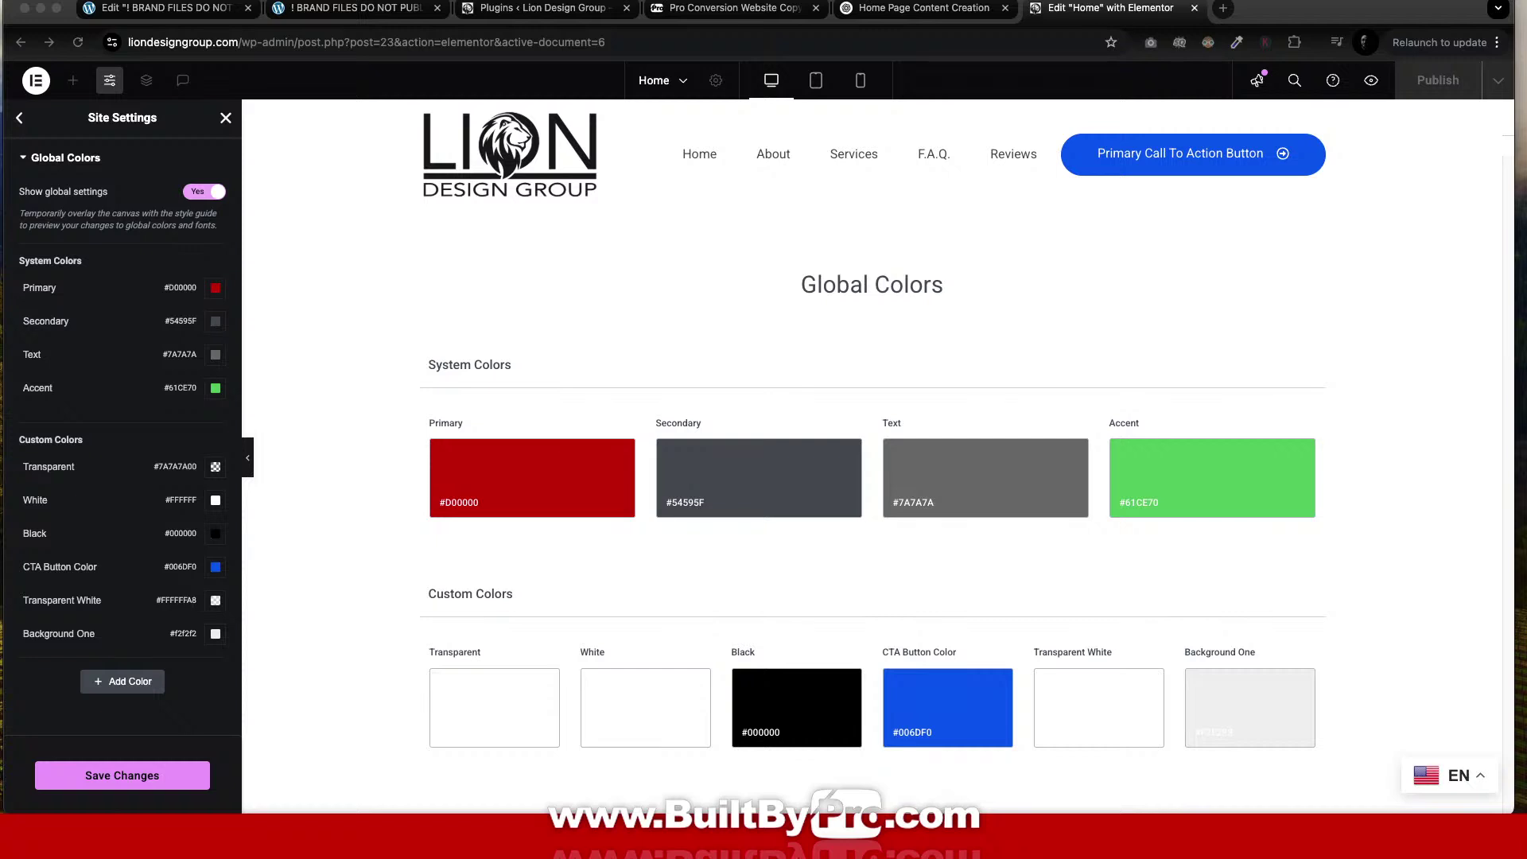
Set the Accent colour to tan #E6BE8A and the CTA Button Color to yellow #EFD52A.
left_click(1213, 472)
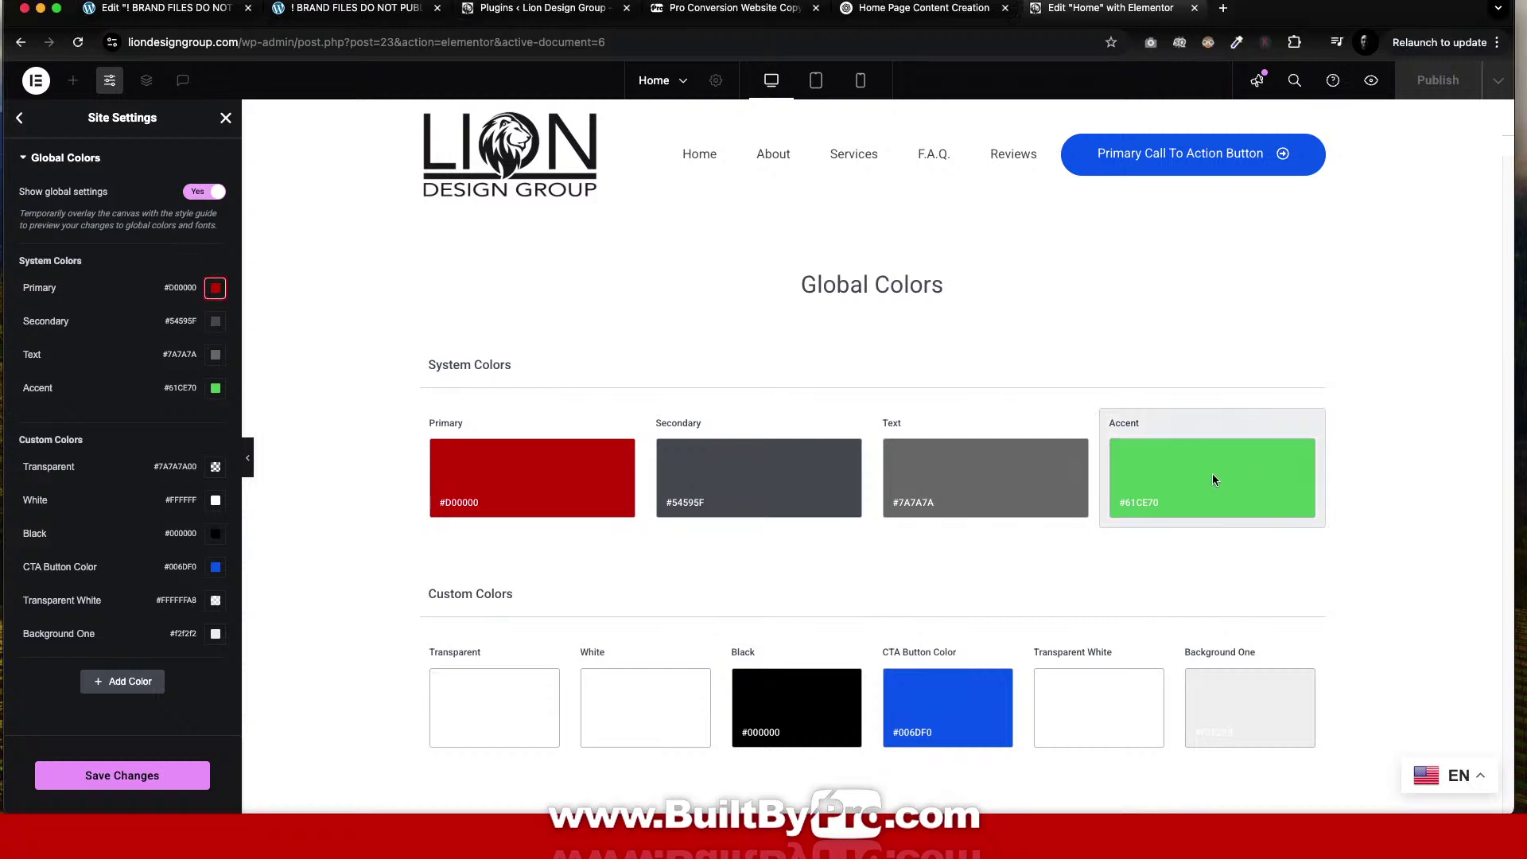
type("E6BE8A")
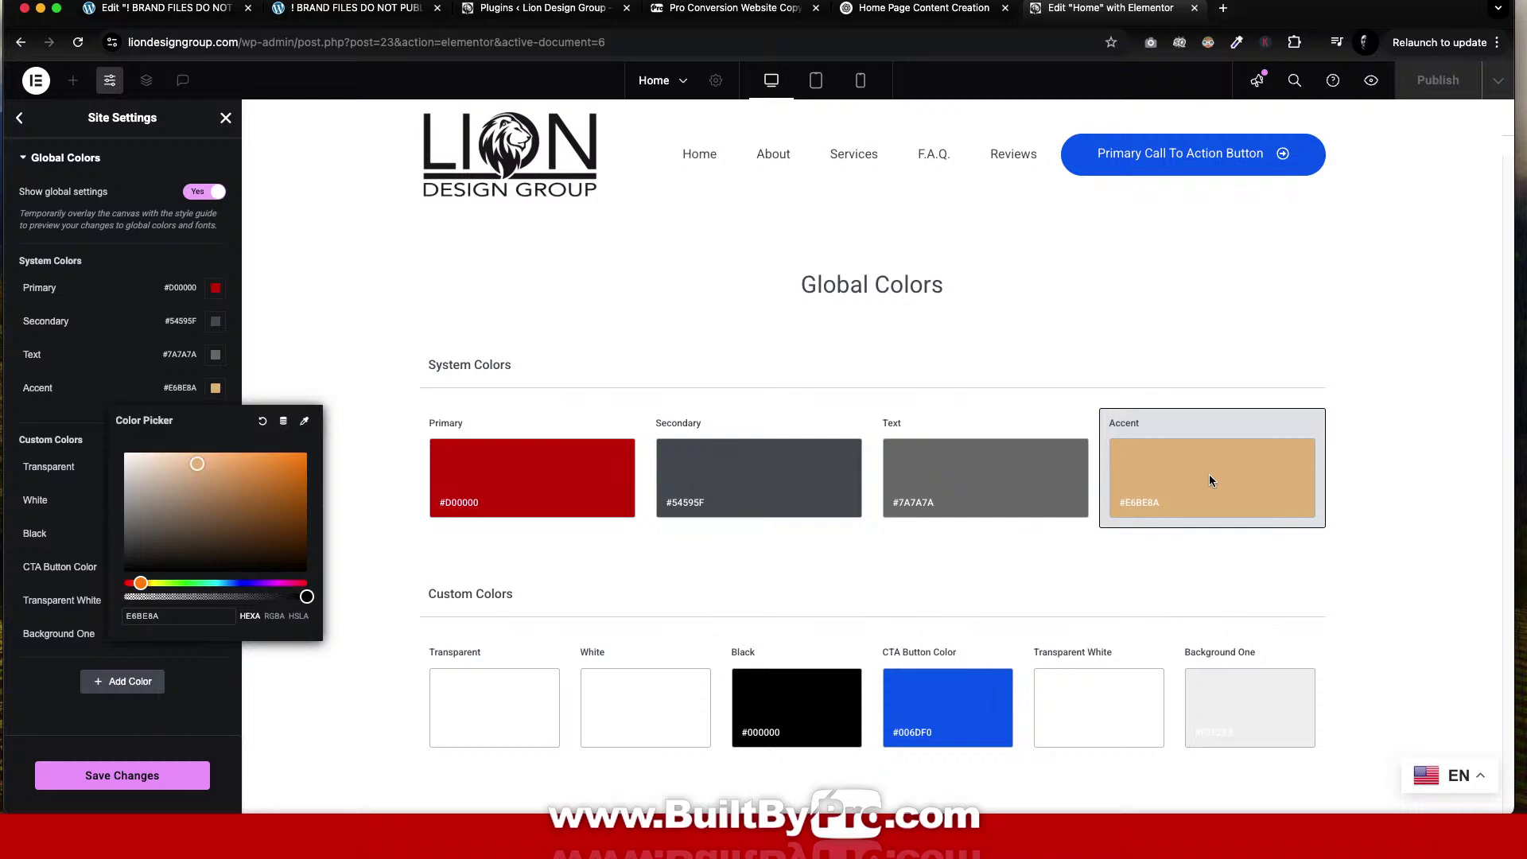
left_click(1172, 336)
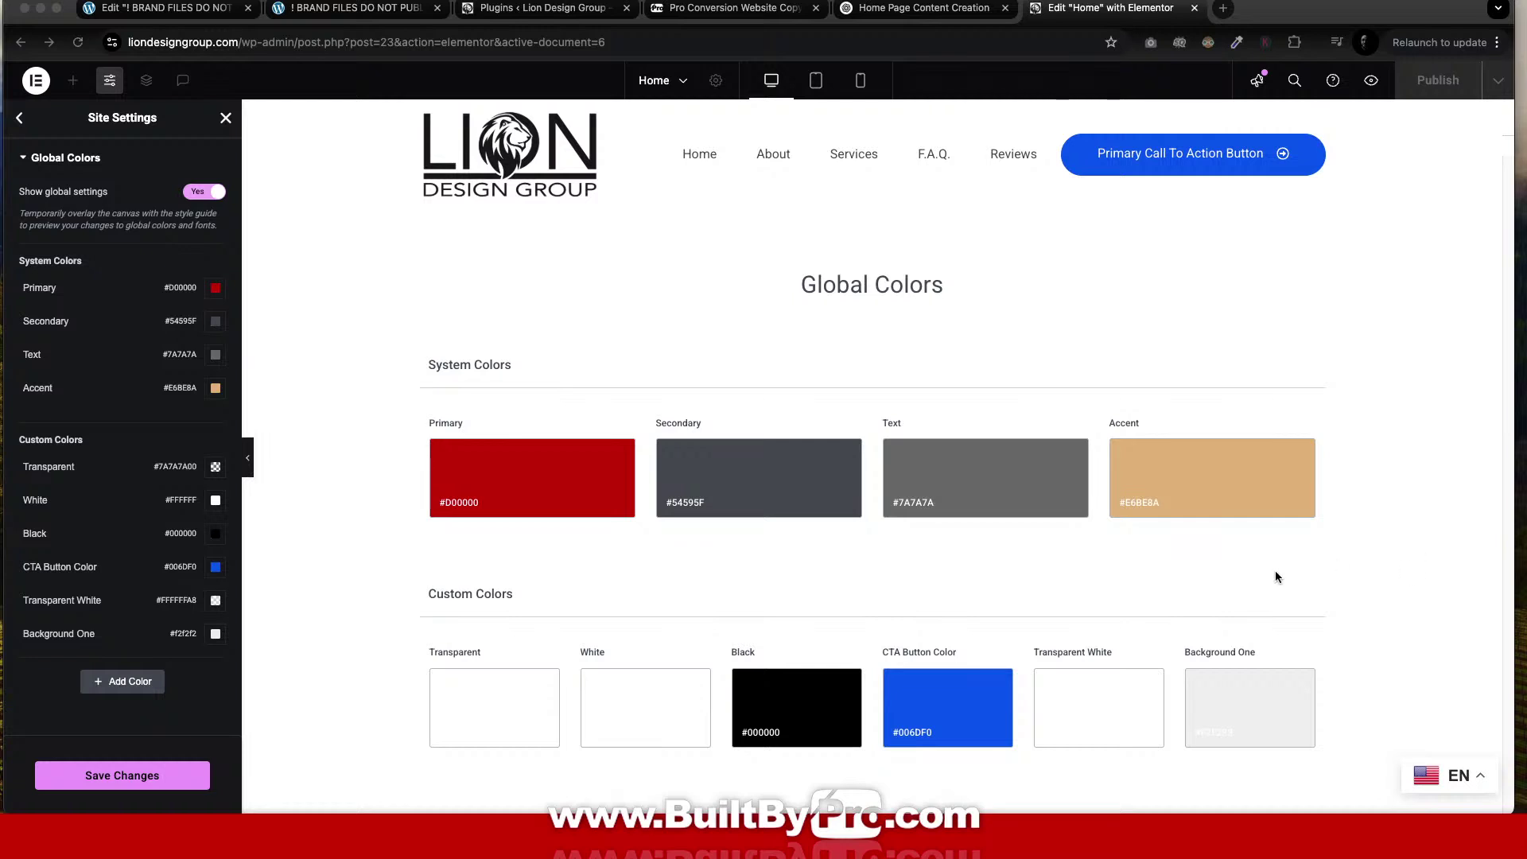
left_click(960, 705)
scroll(955, 704, "down", 1)
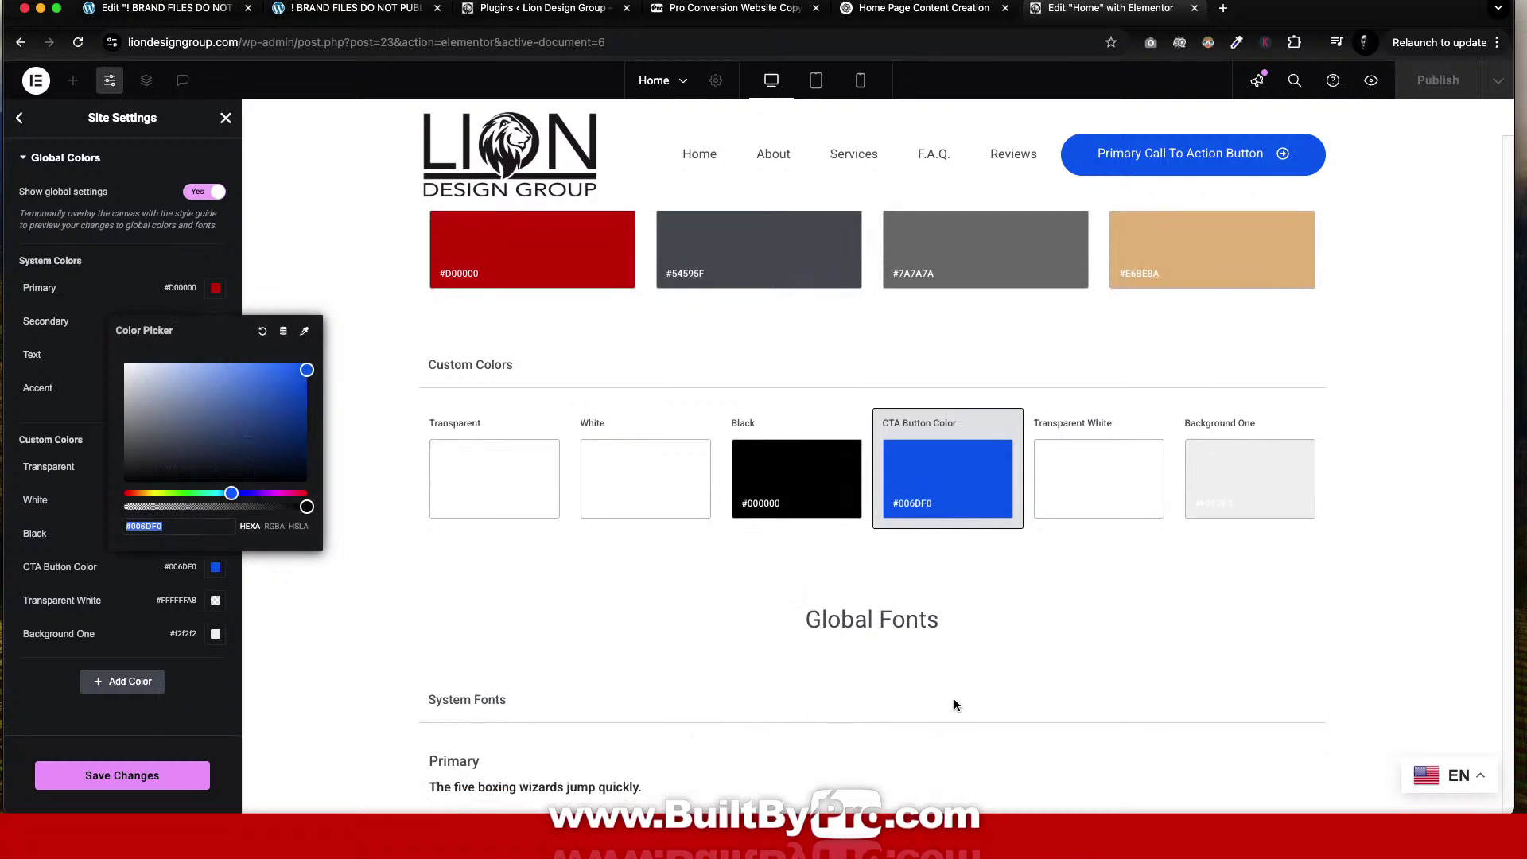
type("EFD52A")
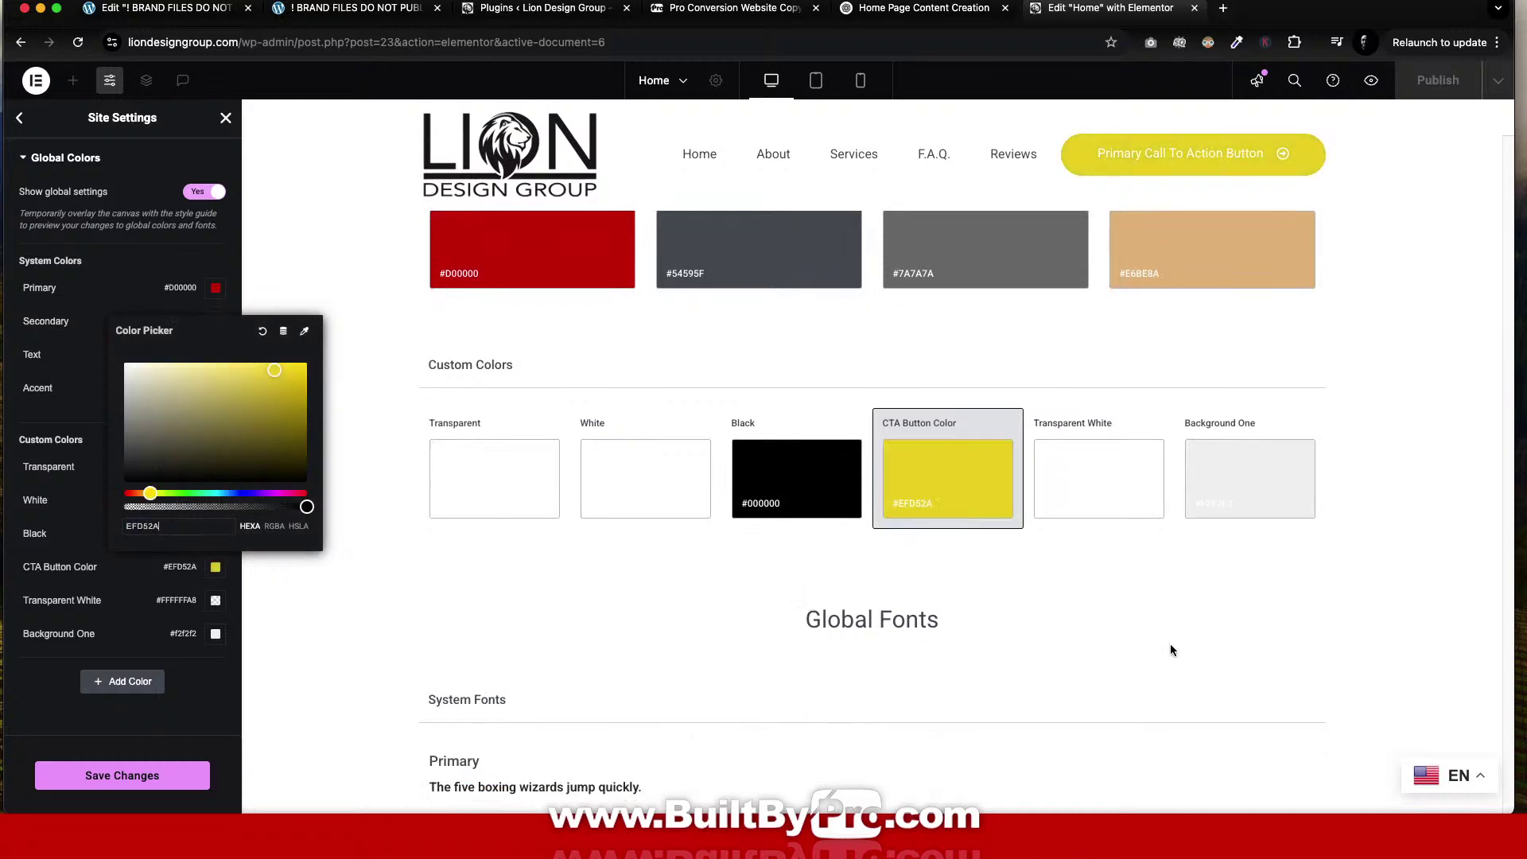
left_click(1172, 649)
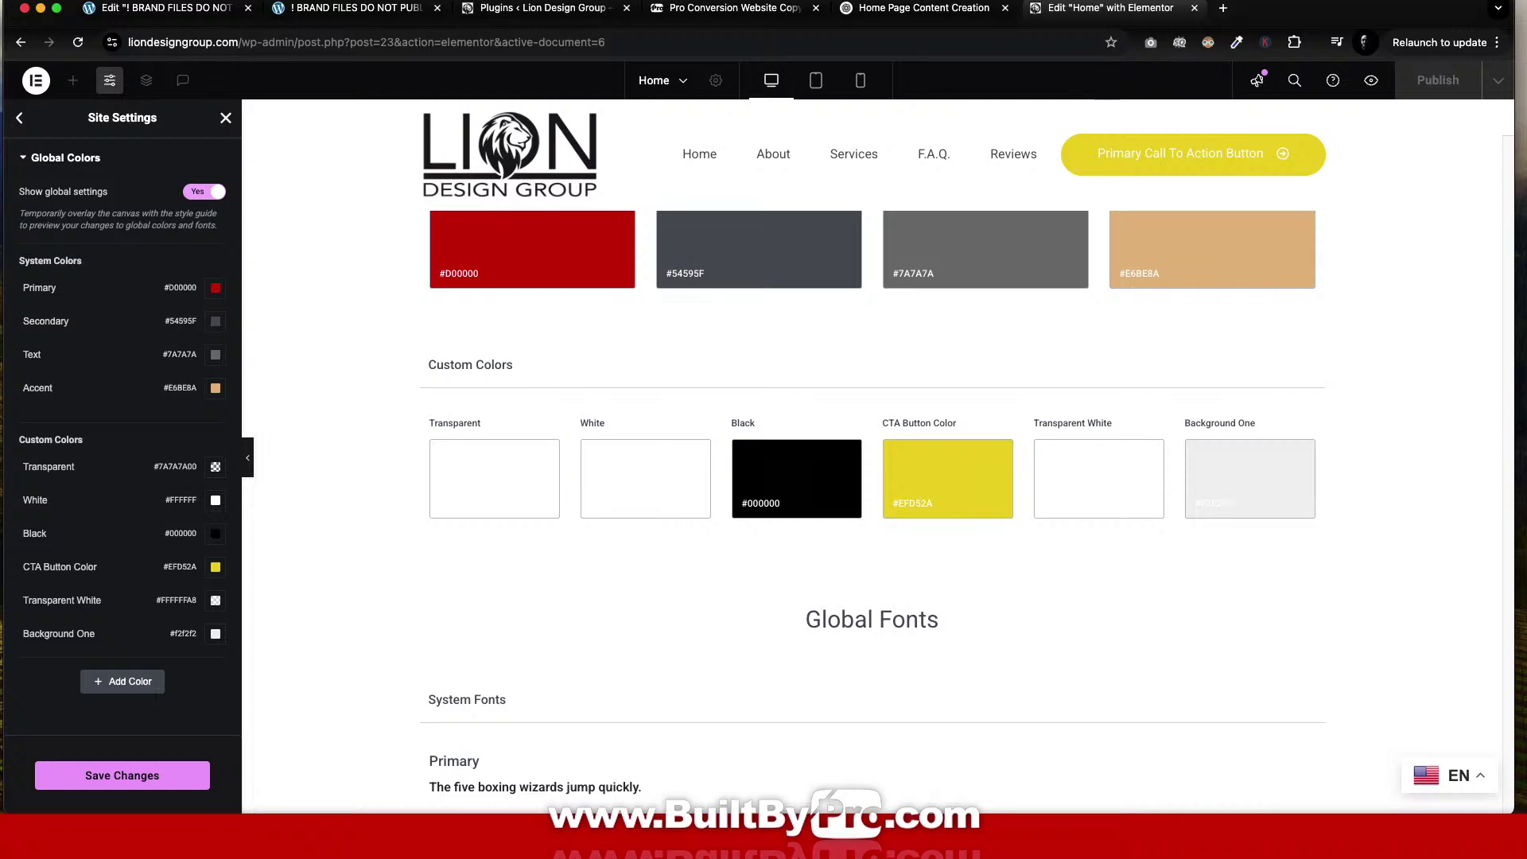
Change the Black global colour to #231F20 and save the site settings.
left_click(1301, 2)
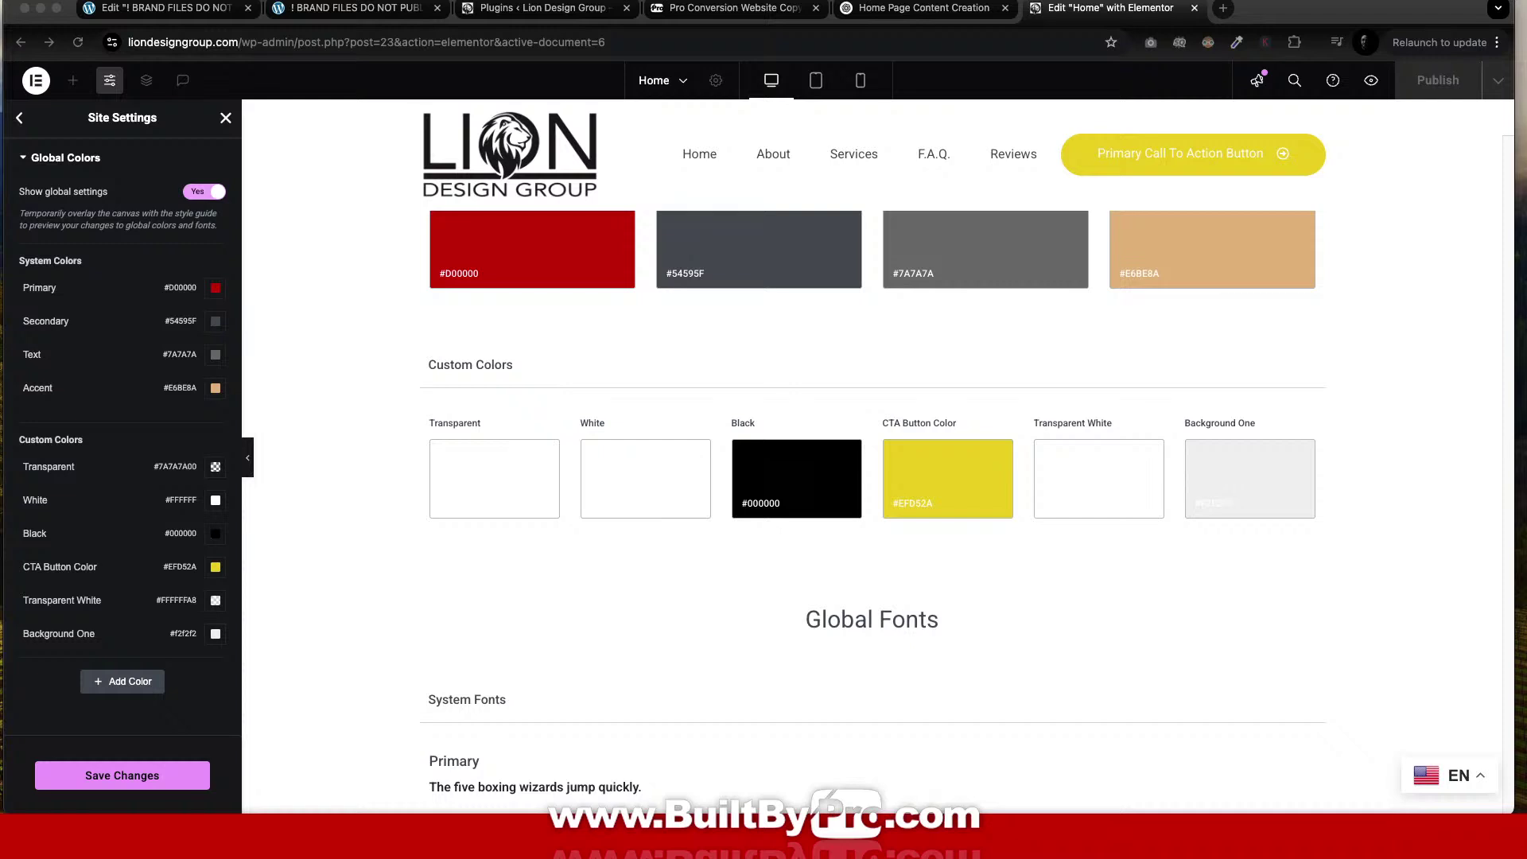
left_click(778, 482)
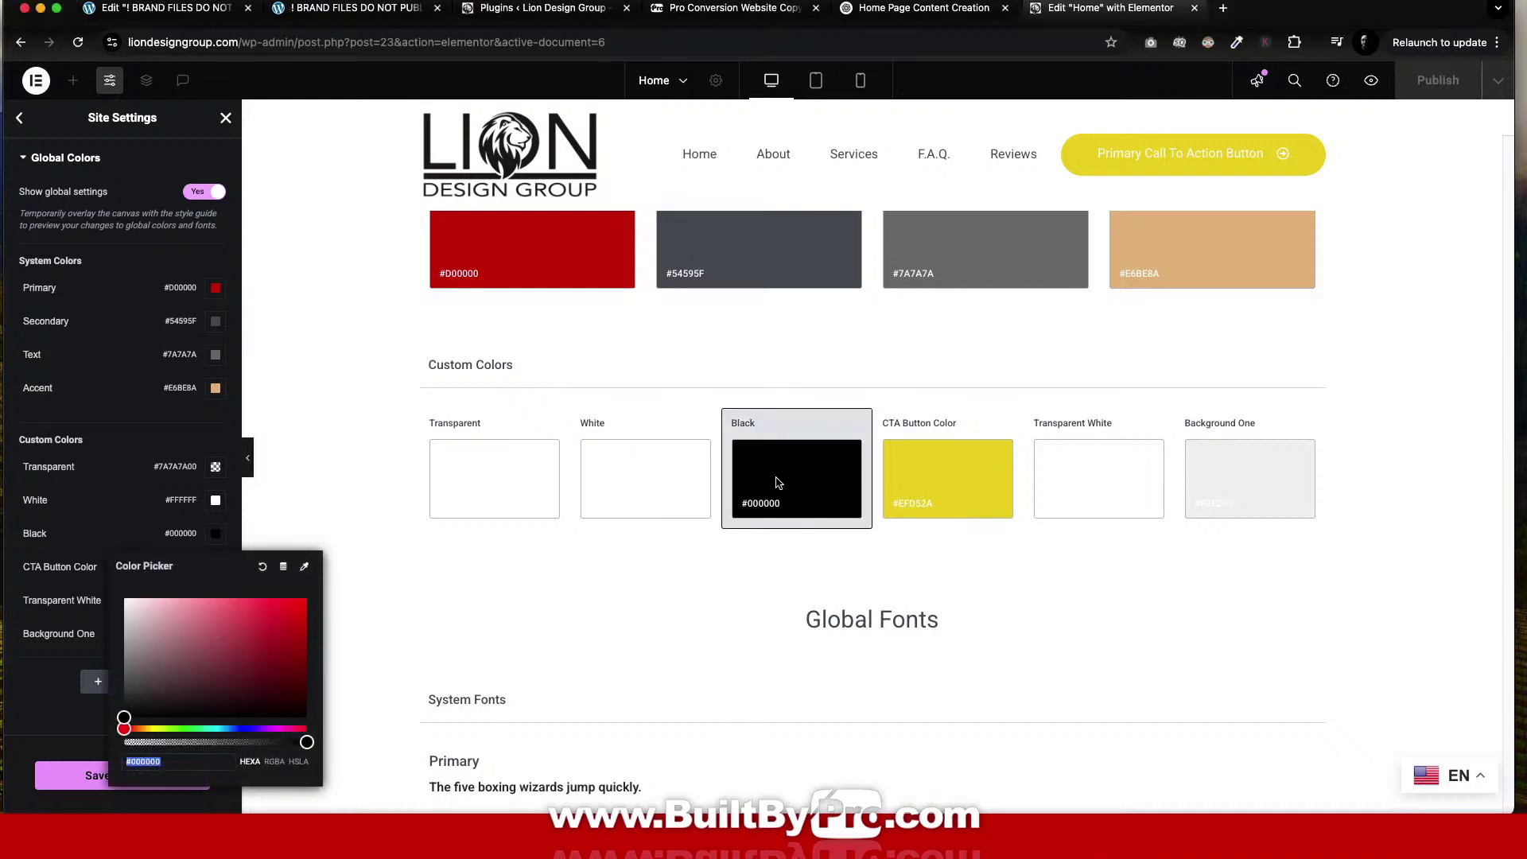
type("#231F20")
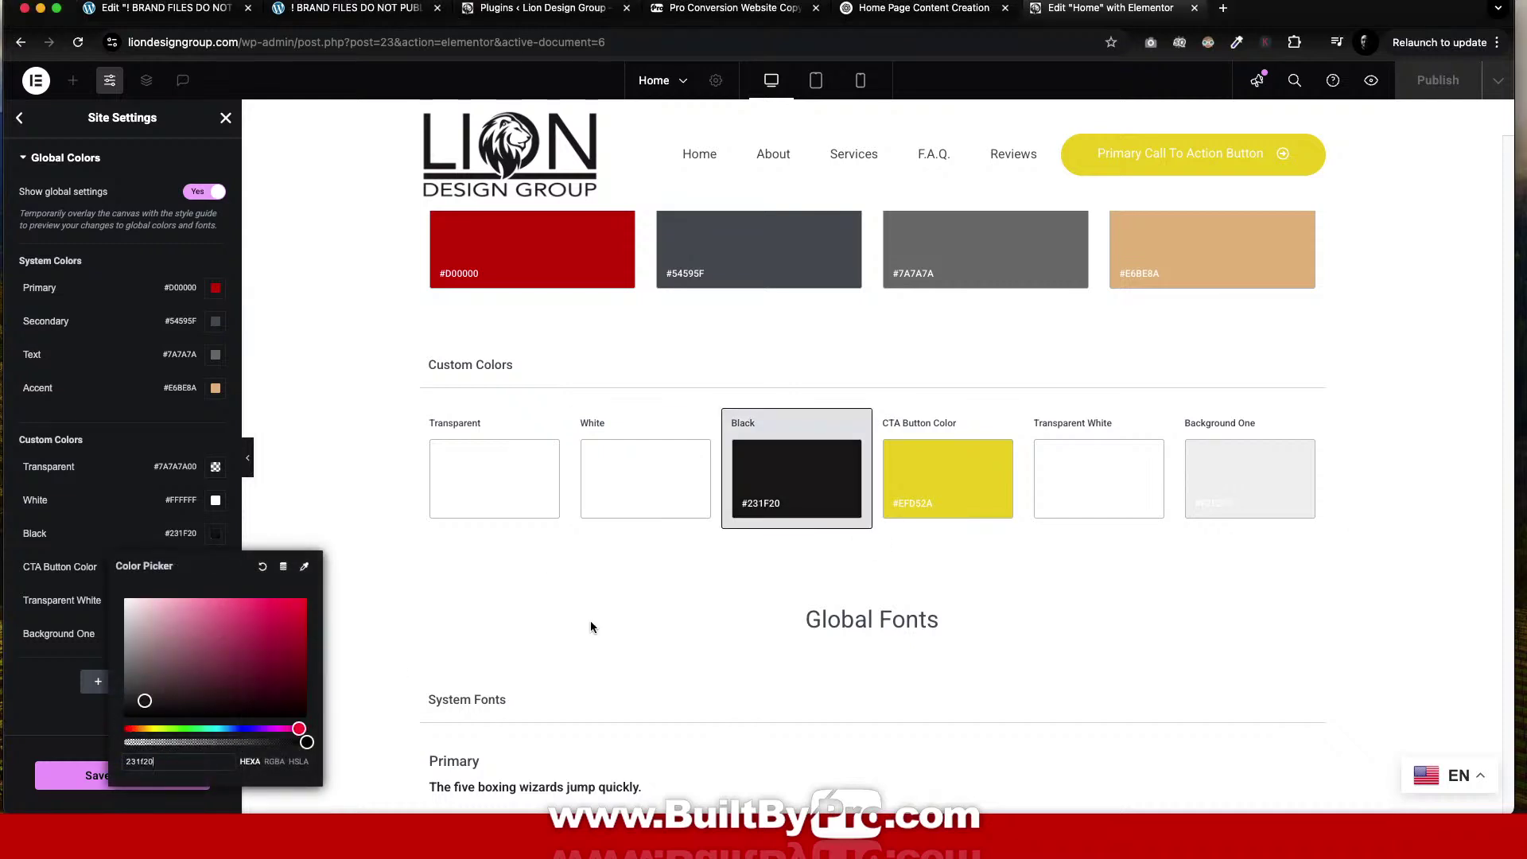
left_click(634, 612)
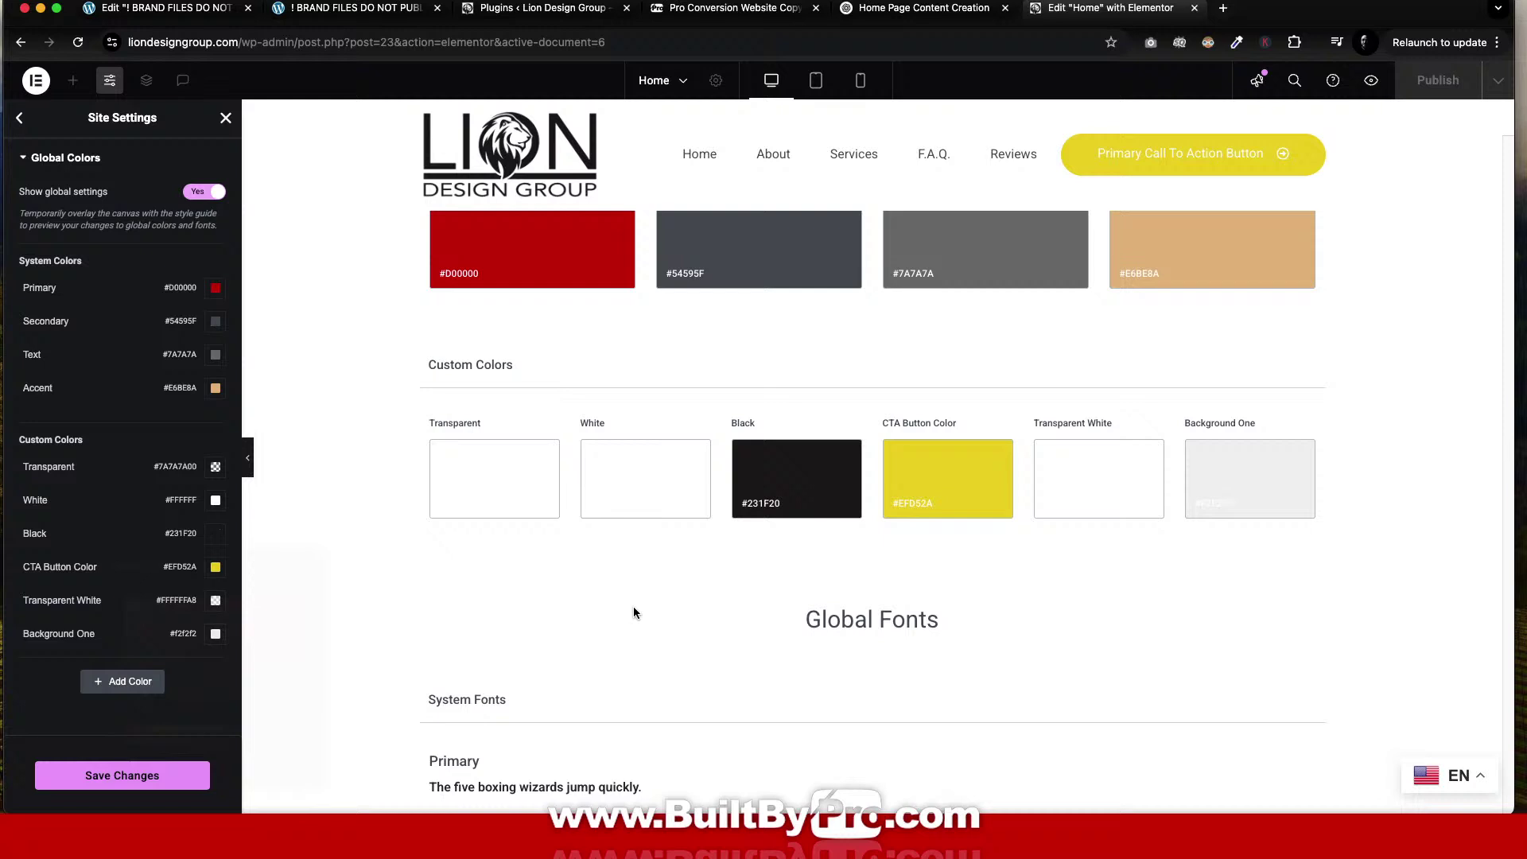
left_click(140, 783)
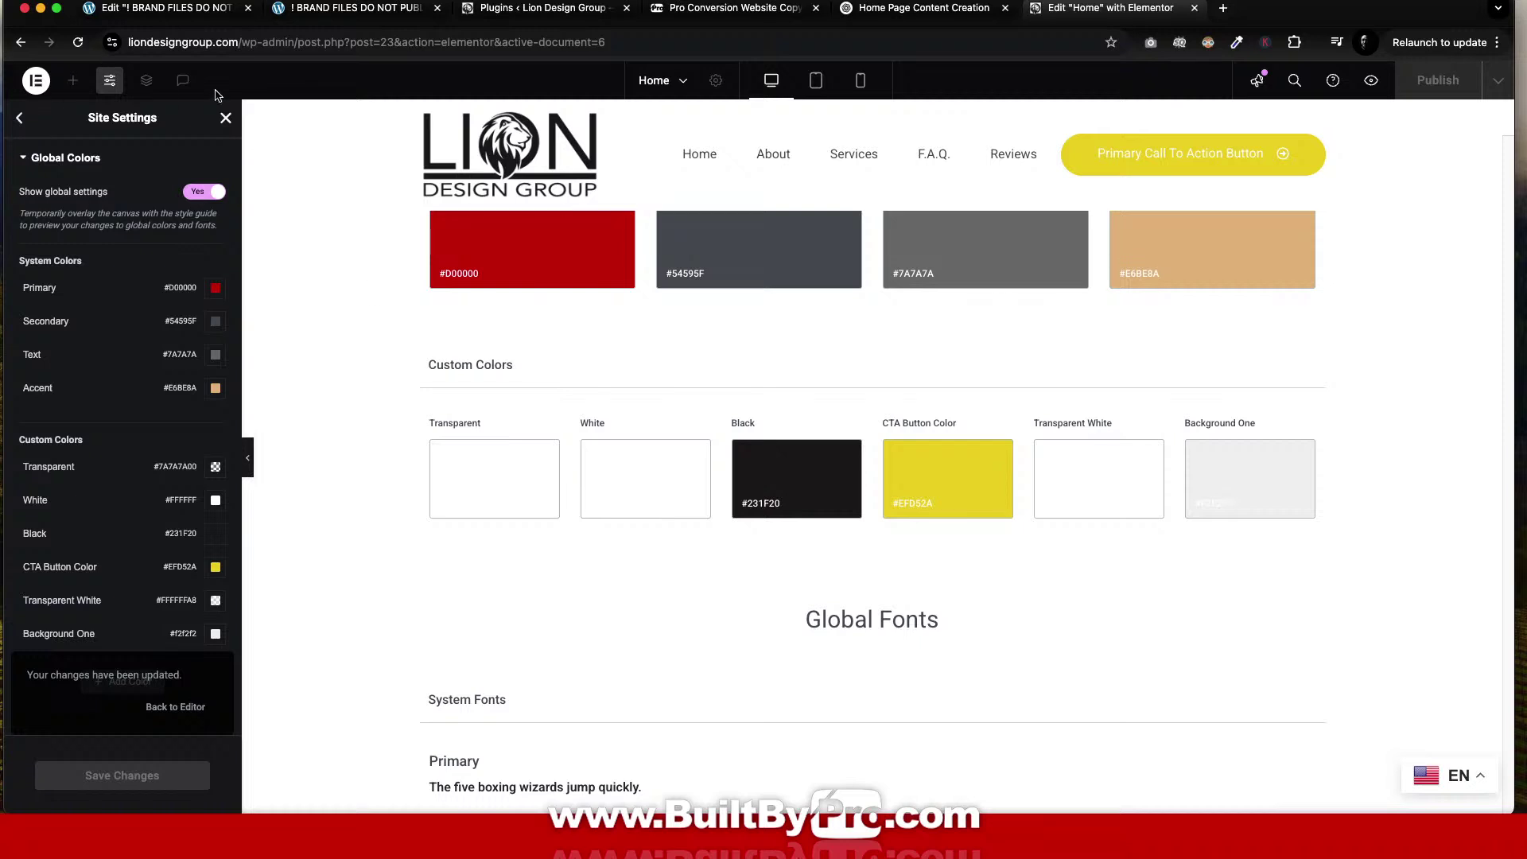
Give the 'Lion's Pride in Every Design' heading the global White text colour.
left_click(226, 119)
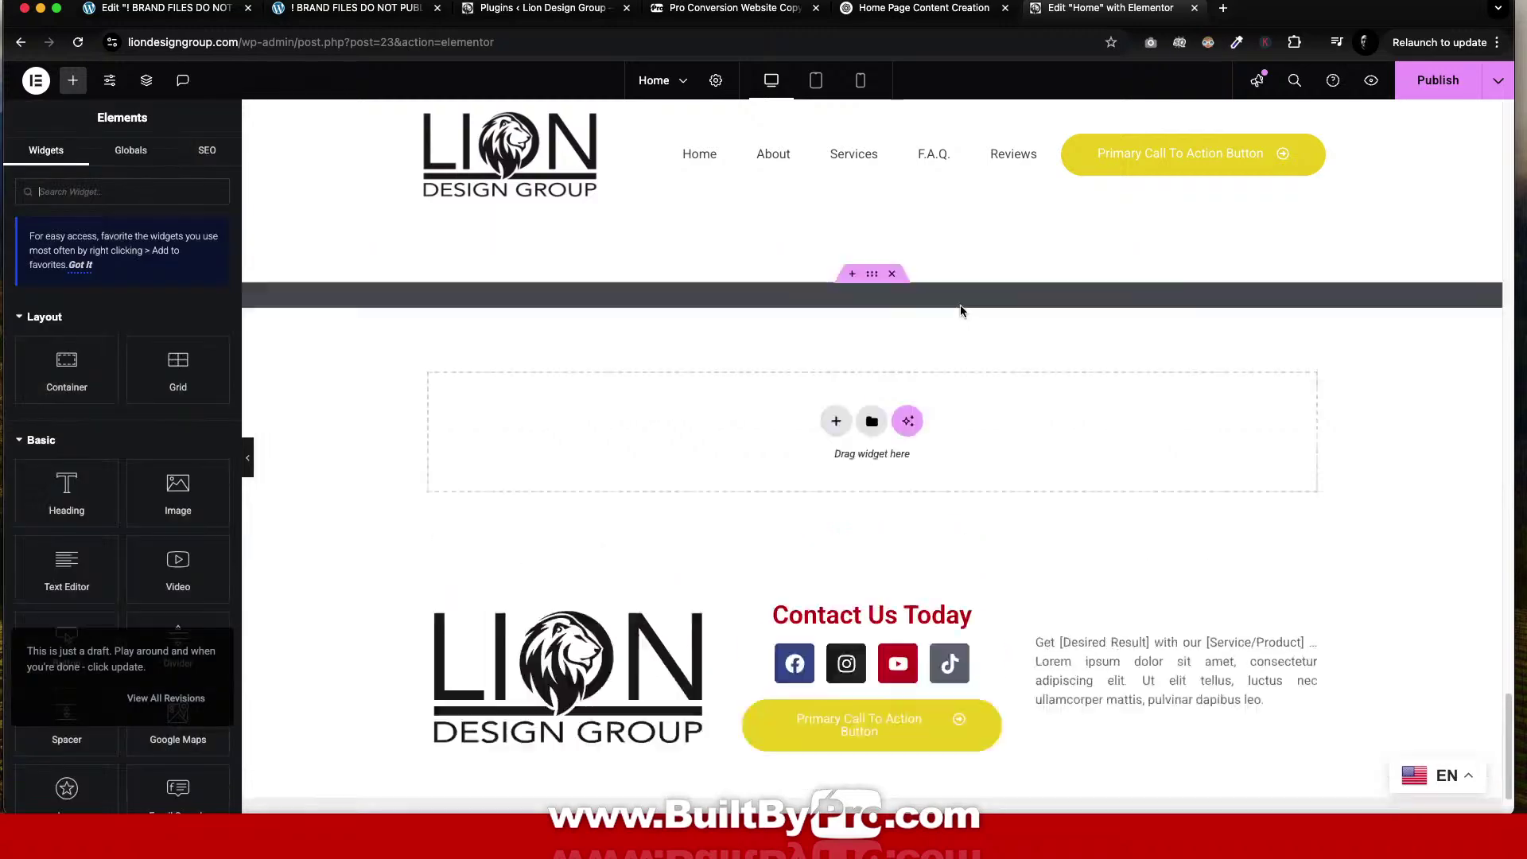
scroll(950, 286, "up", 15)
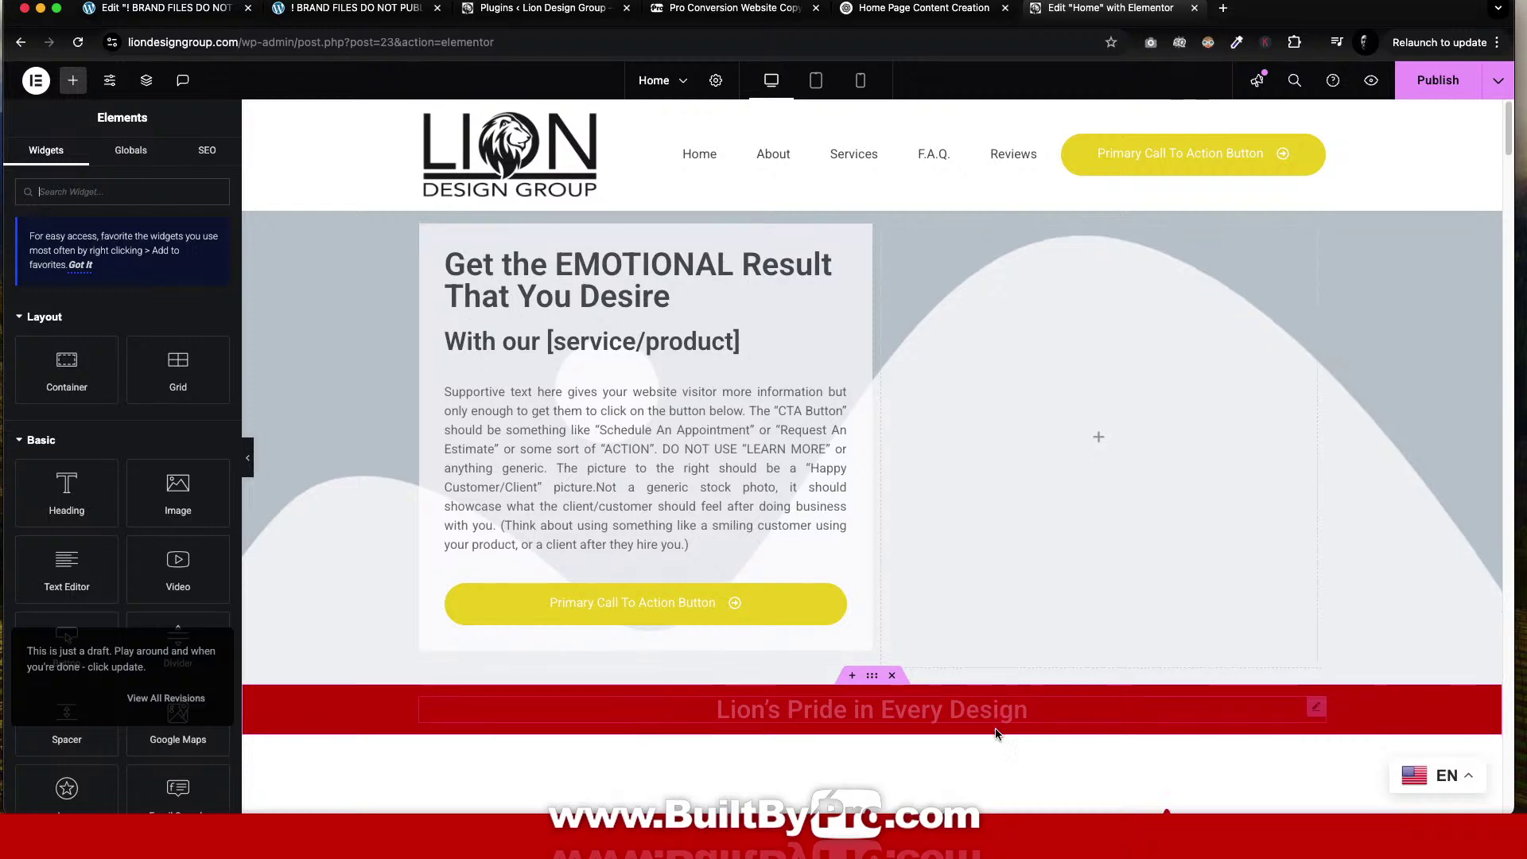
scroll(996, 729, "down", 4)
scroll(927, 696, "down", 2)
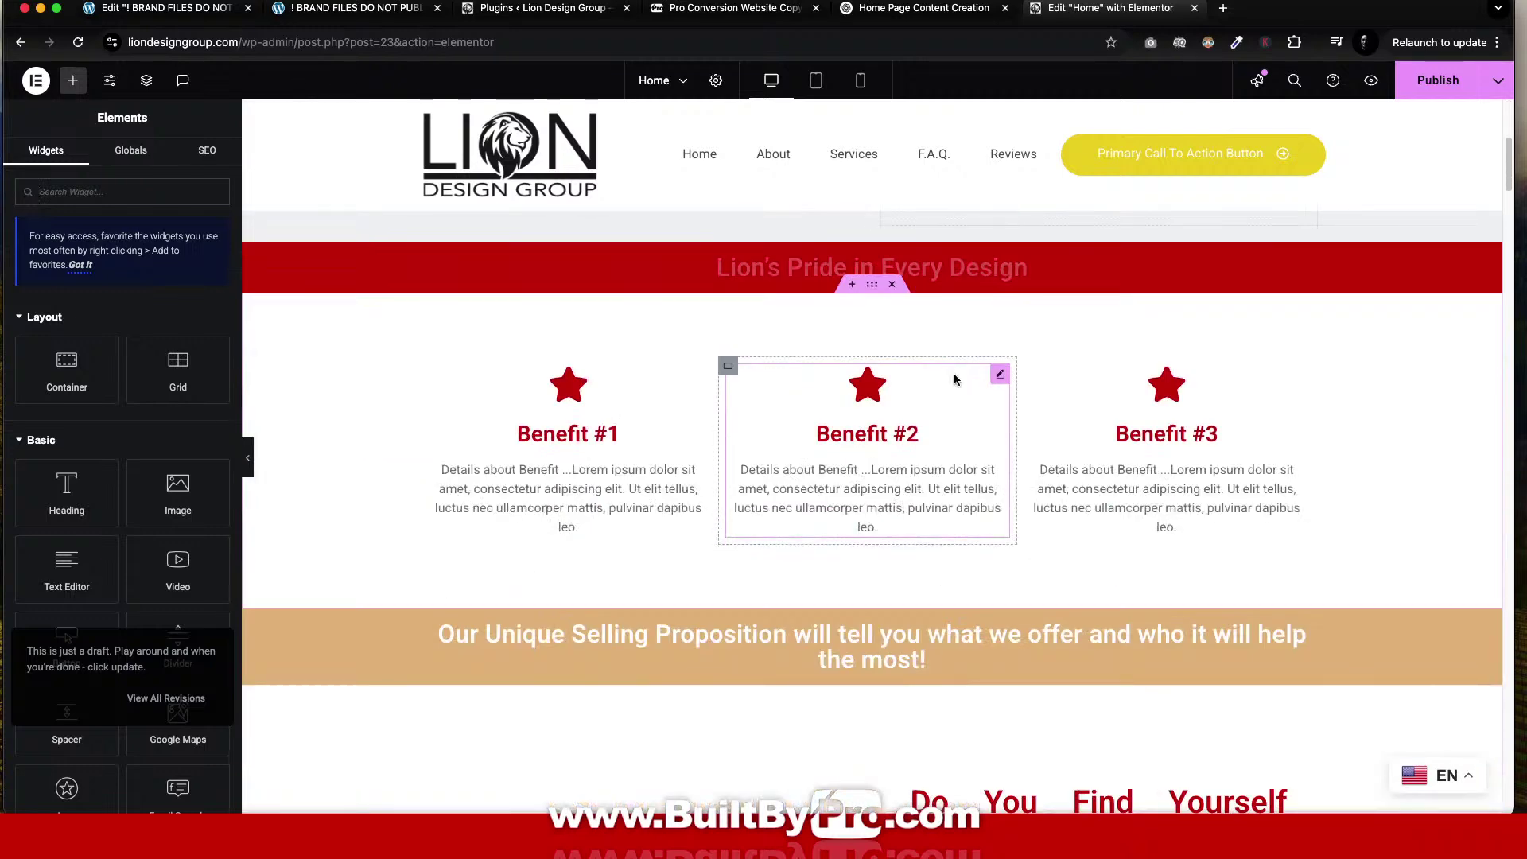
left_click(983, 264)
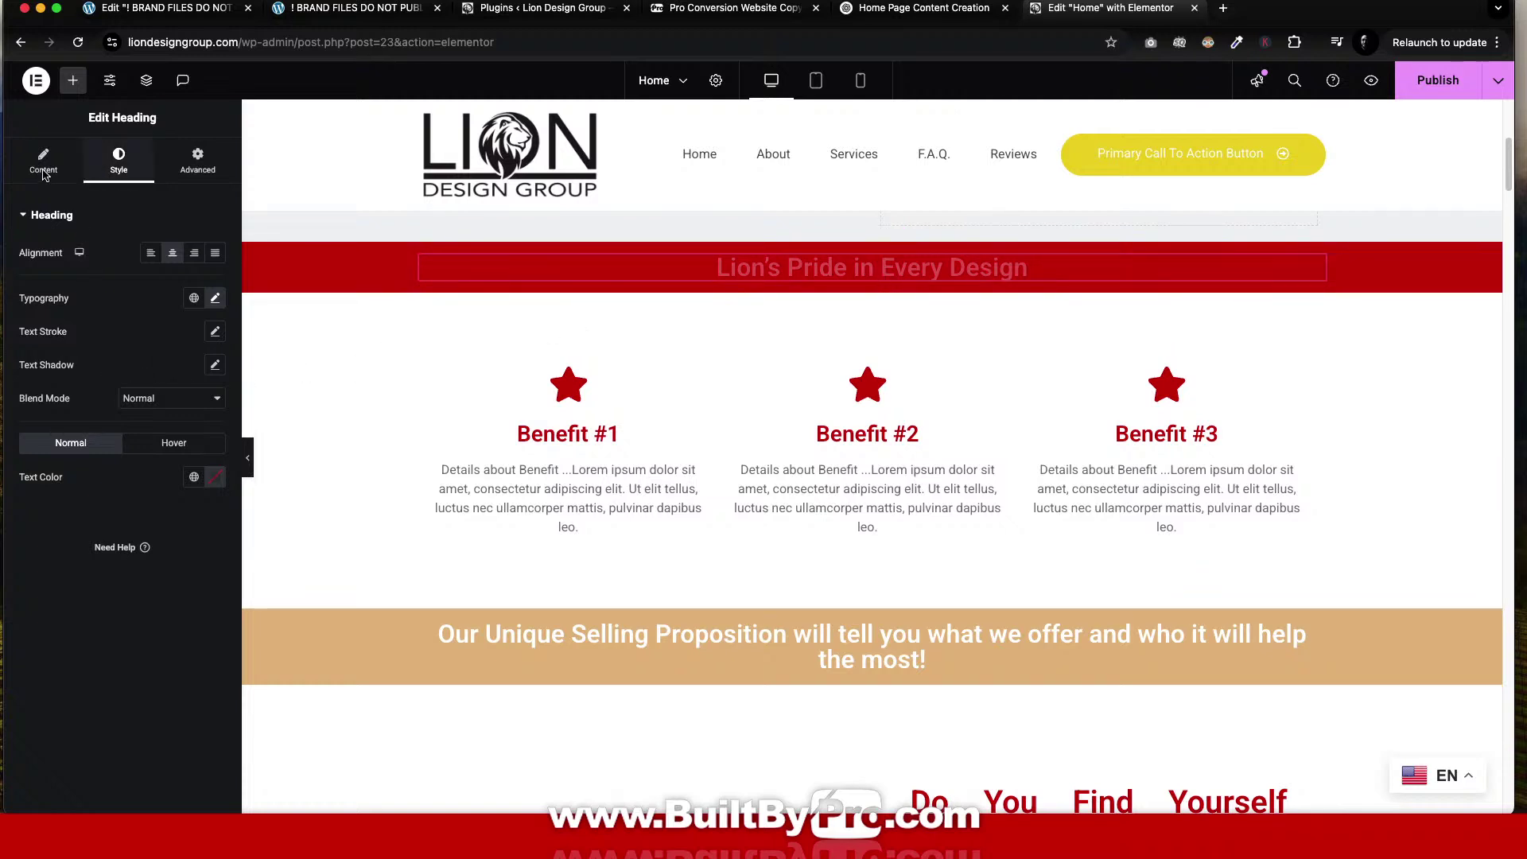
left_click(194, 477)
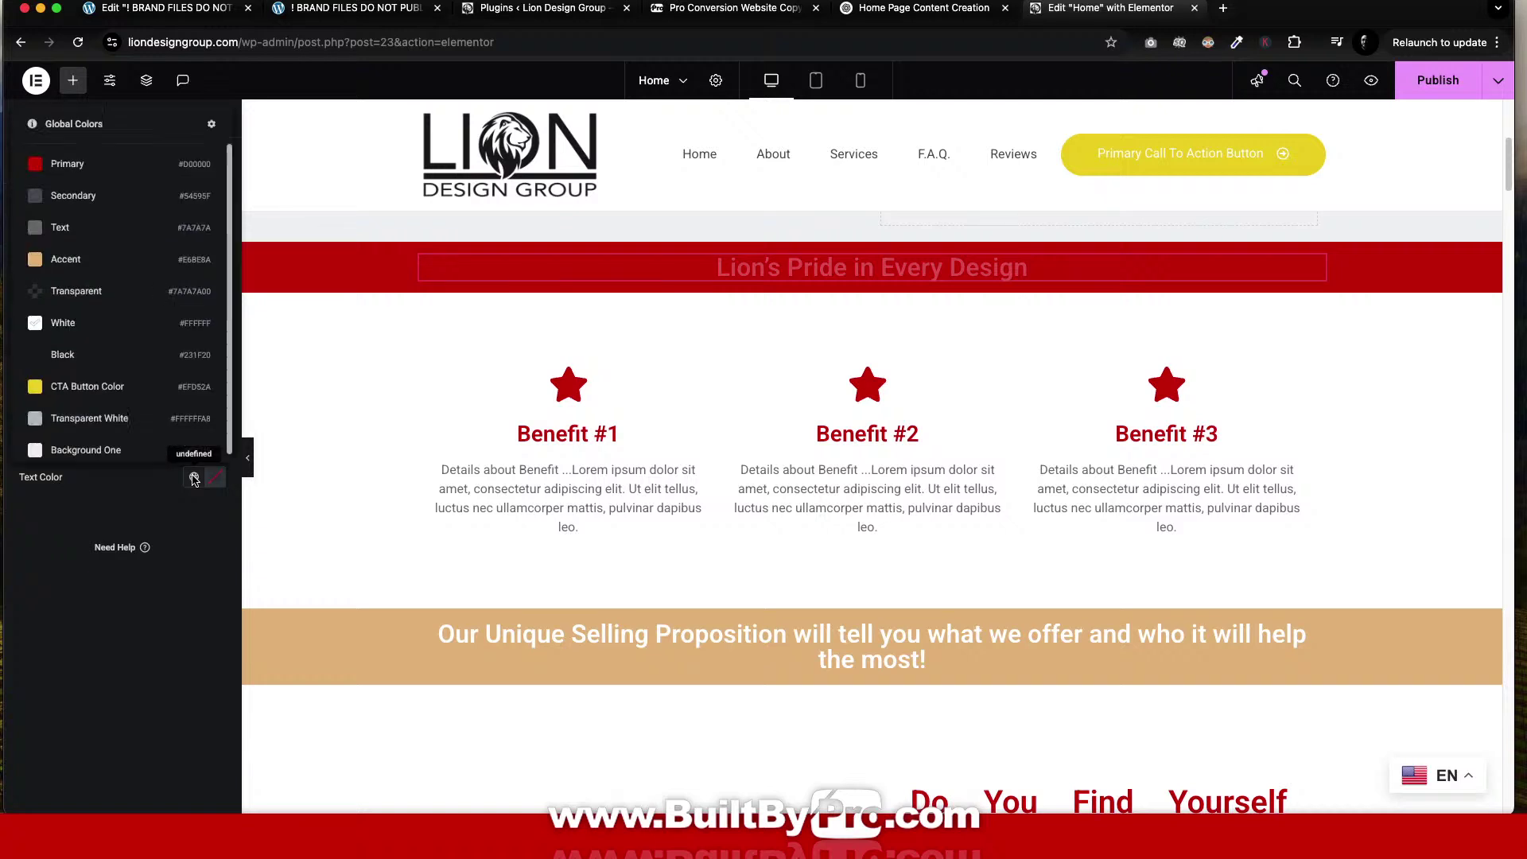
left_click(63, 322)
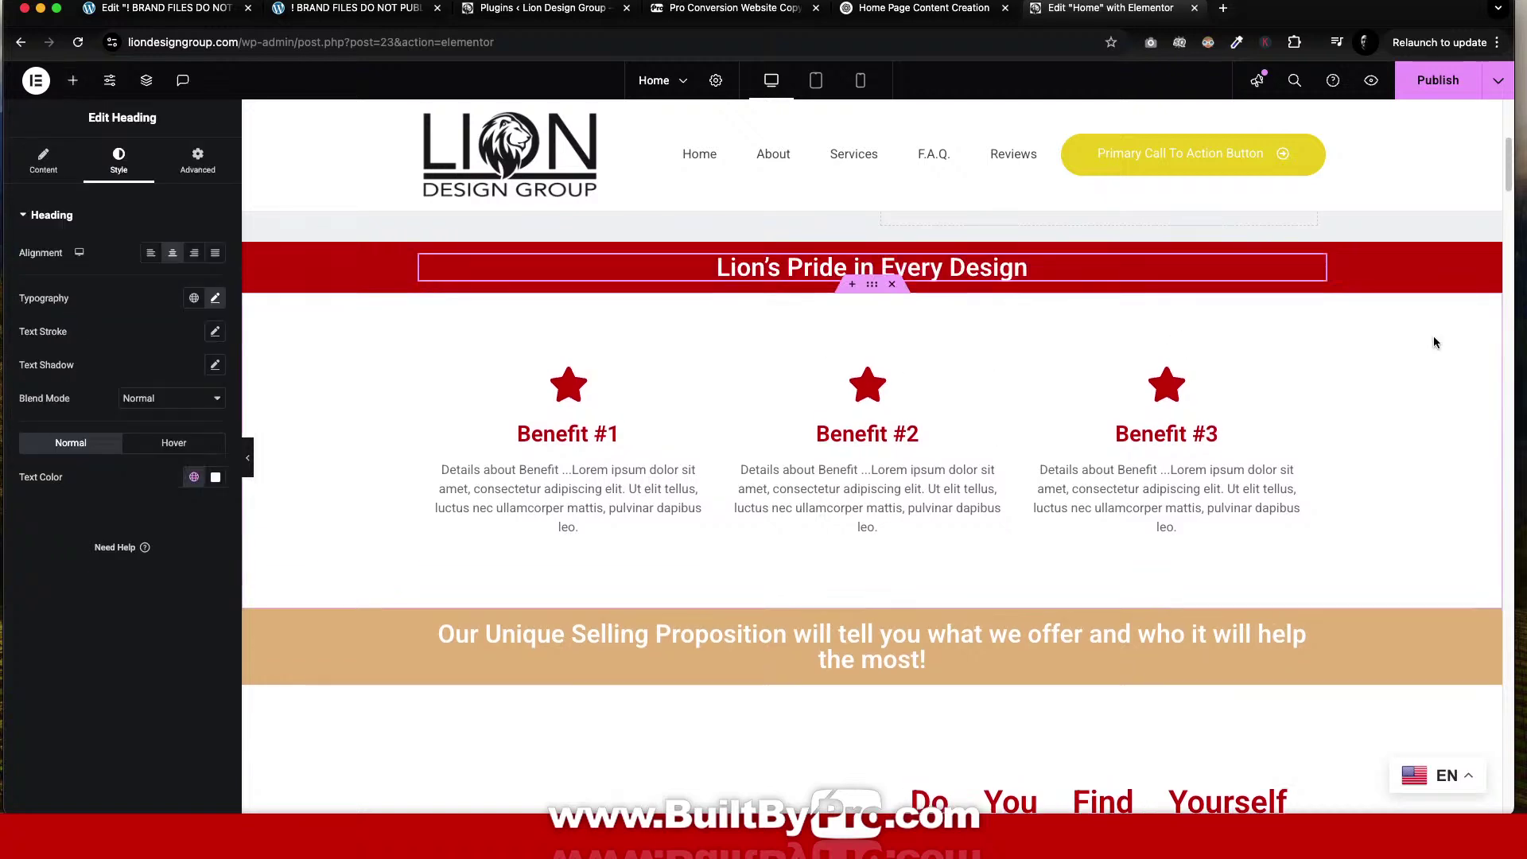
left_click(1115, 545)
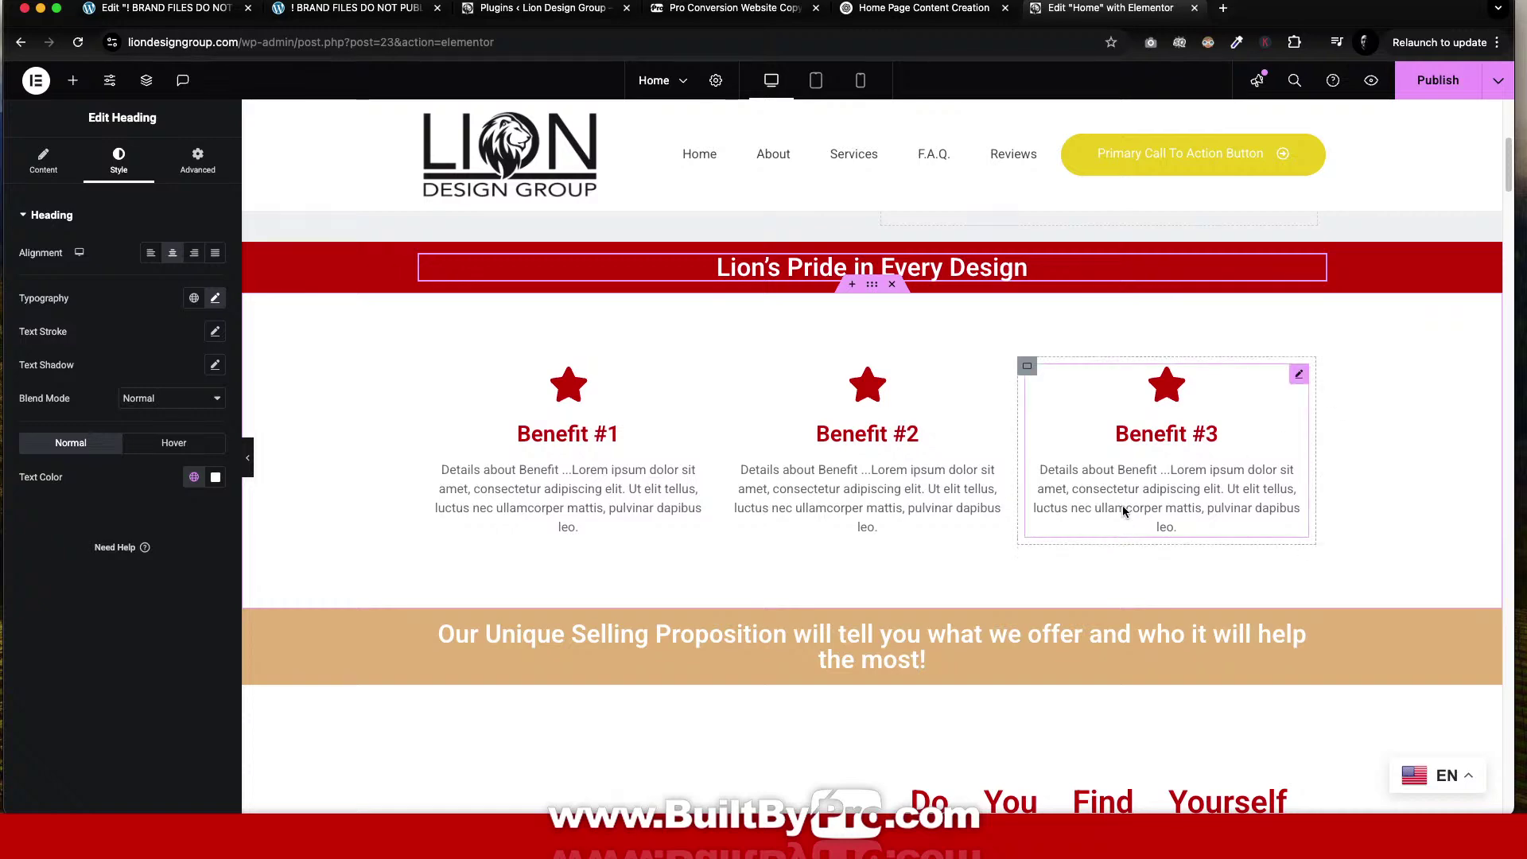
scroll(1122, 505, "up", 5)
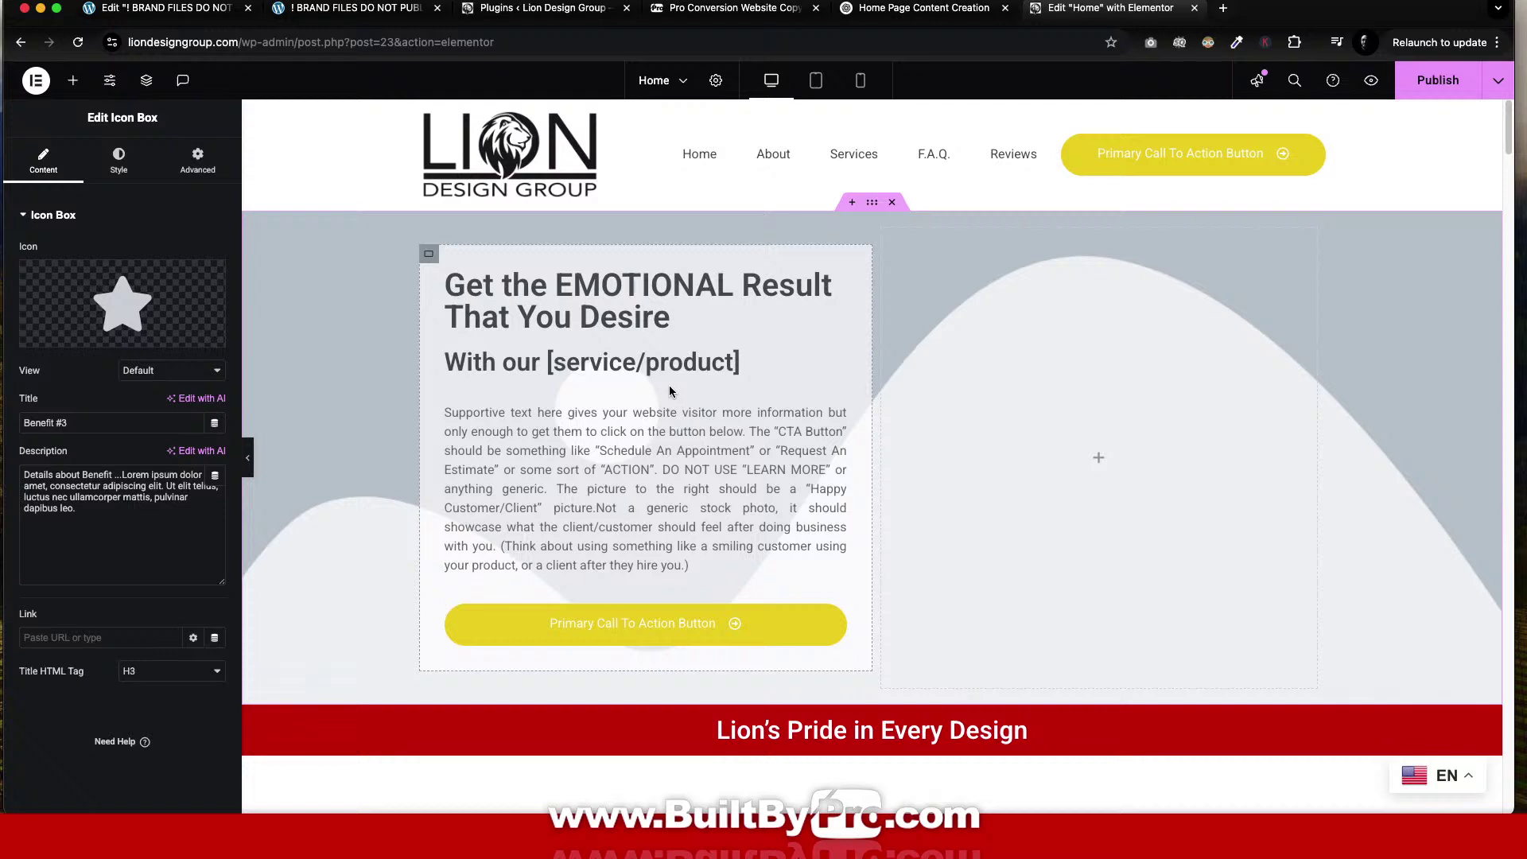
Upload Website-Design-Services.jpg from Finder as a new image for the hero section's background.
left_click(871, 206)
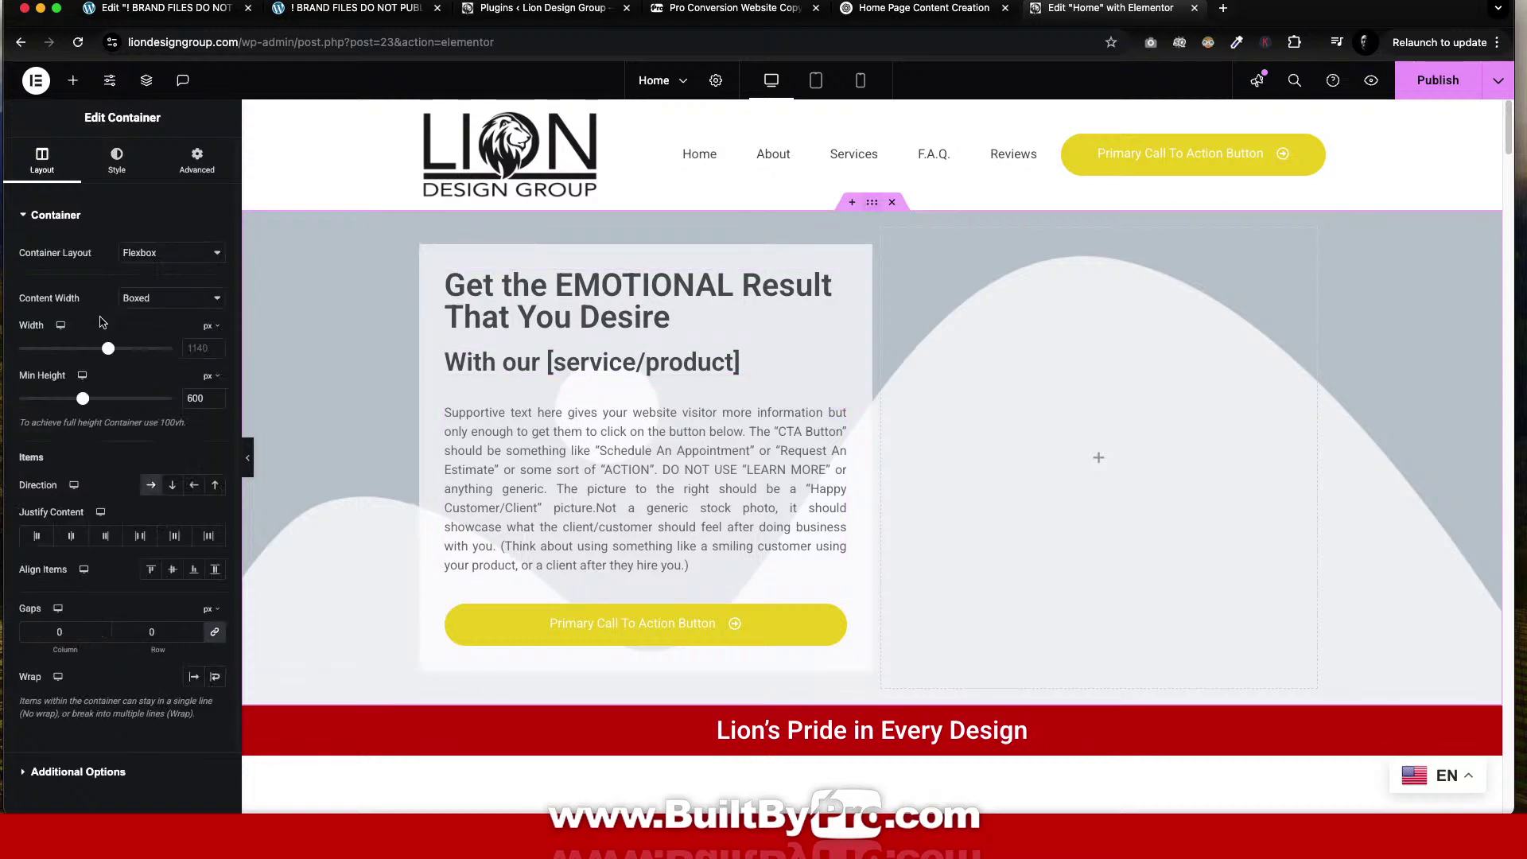
left_click(116, 159)
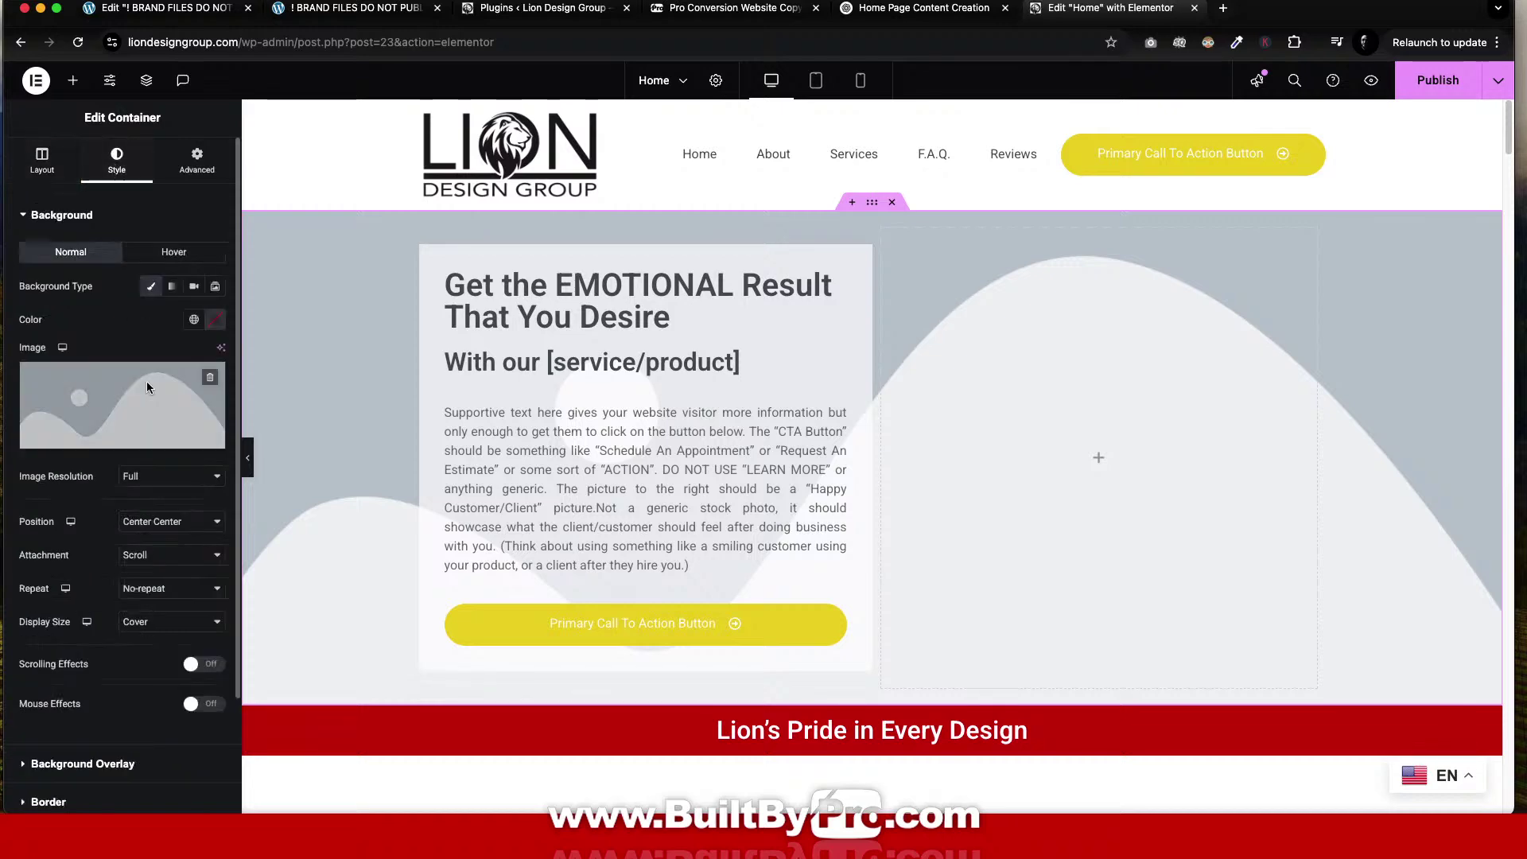
left_click(150, 393)
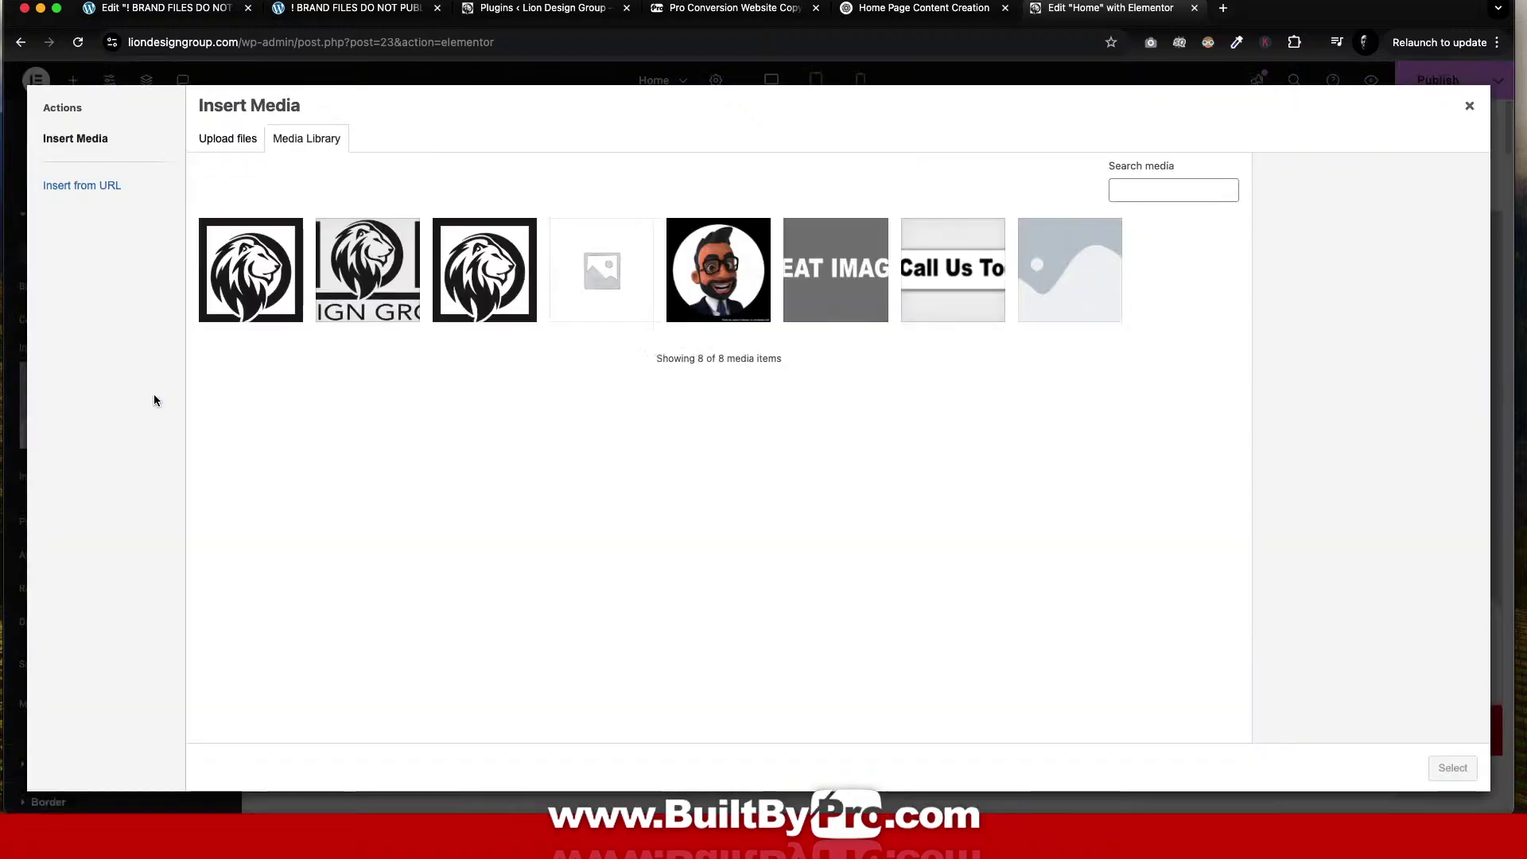
left_click(218, 142)
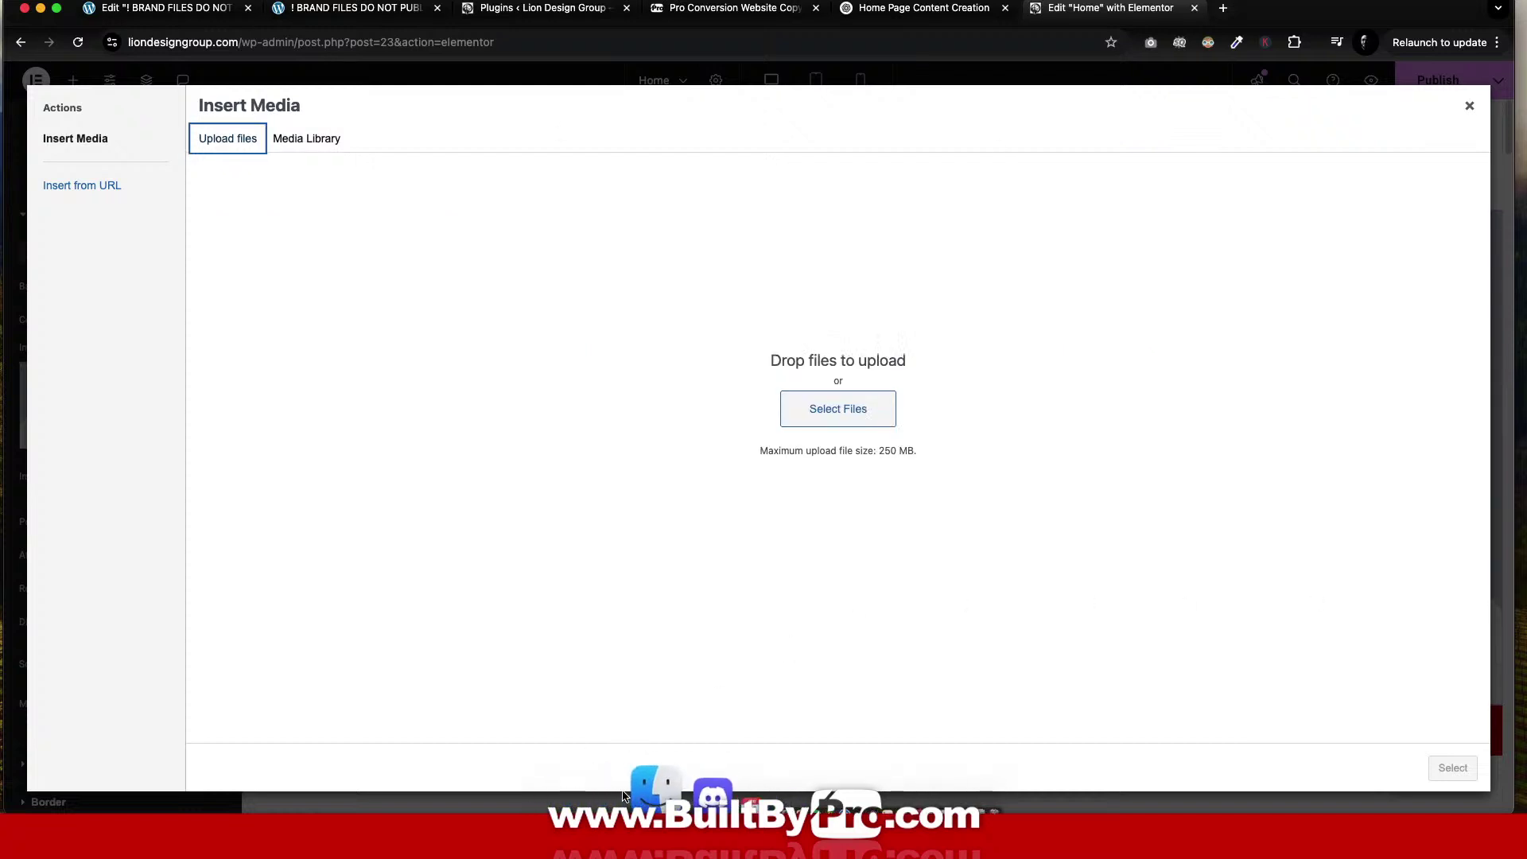
left_click(632, 792)
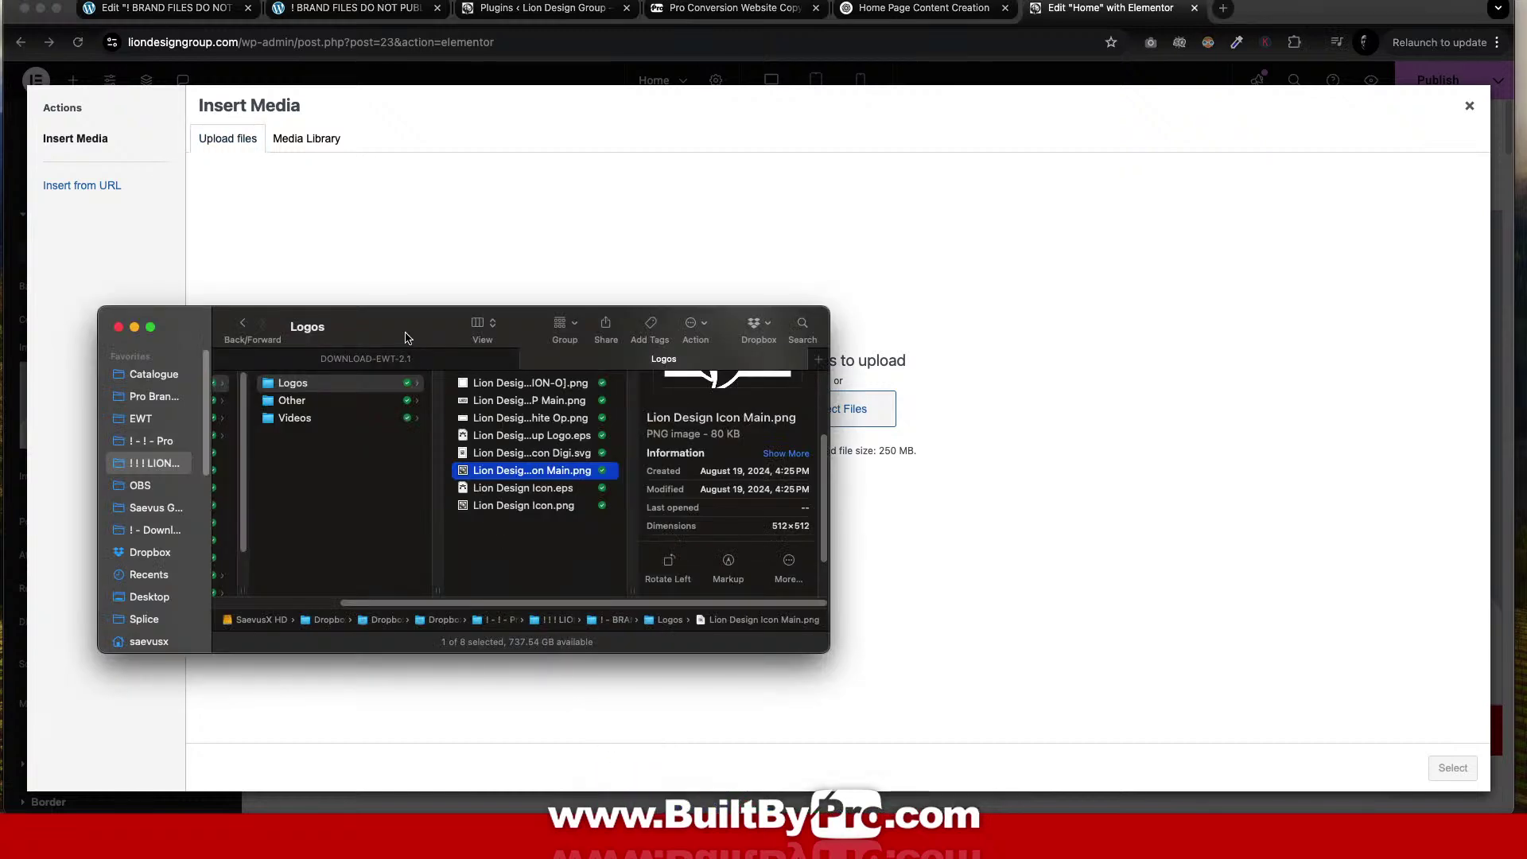
left_click_drag(405, 338, 1525, 318)
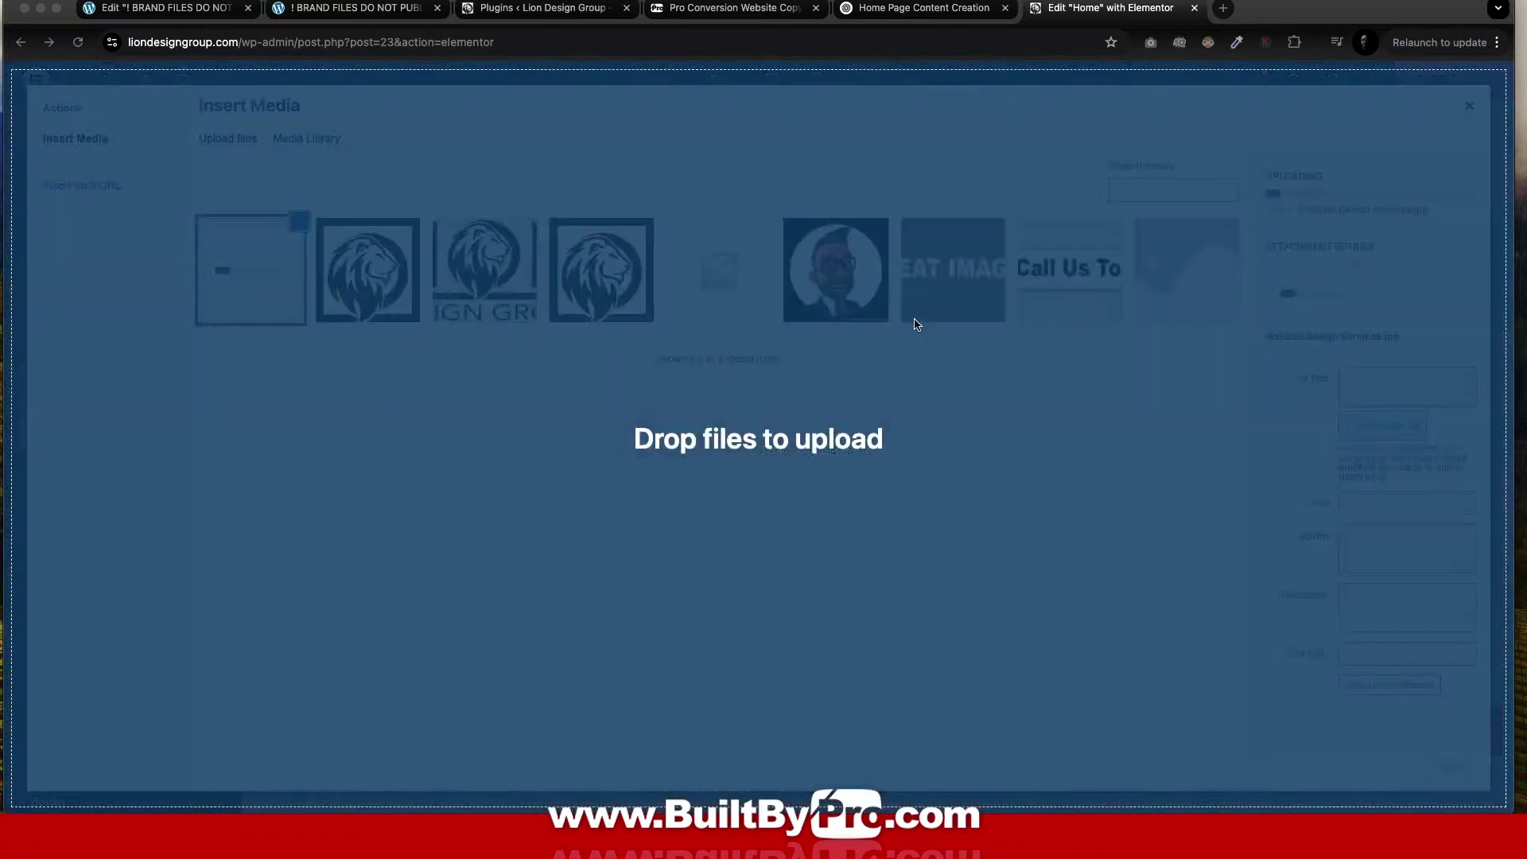
left_click_drag(913, 324, 914, 318)
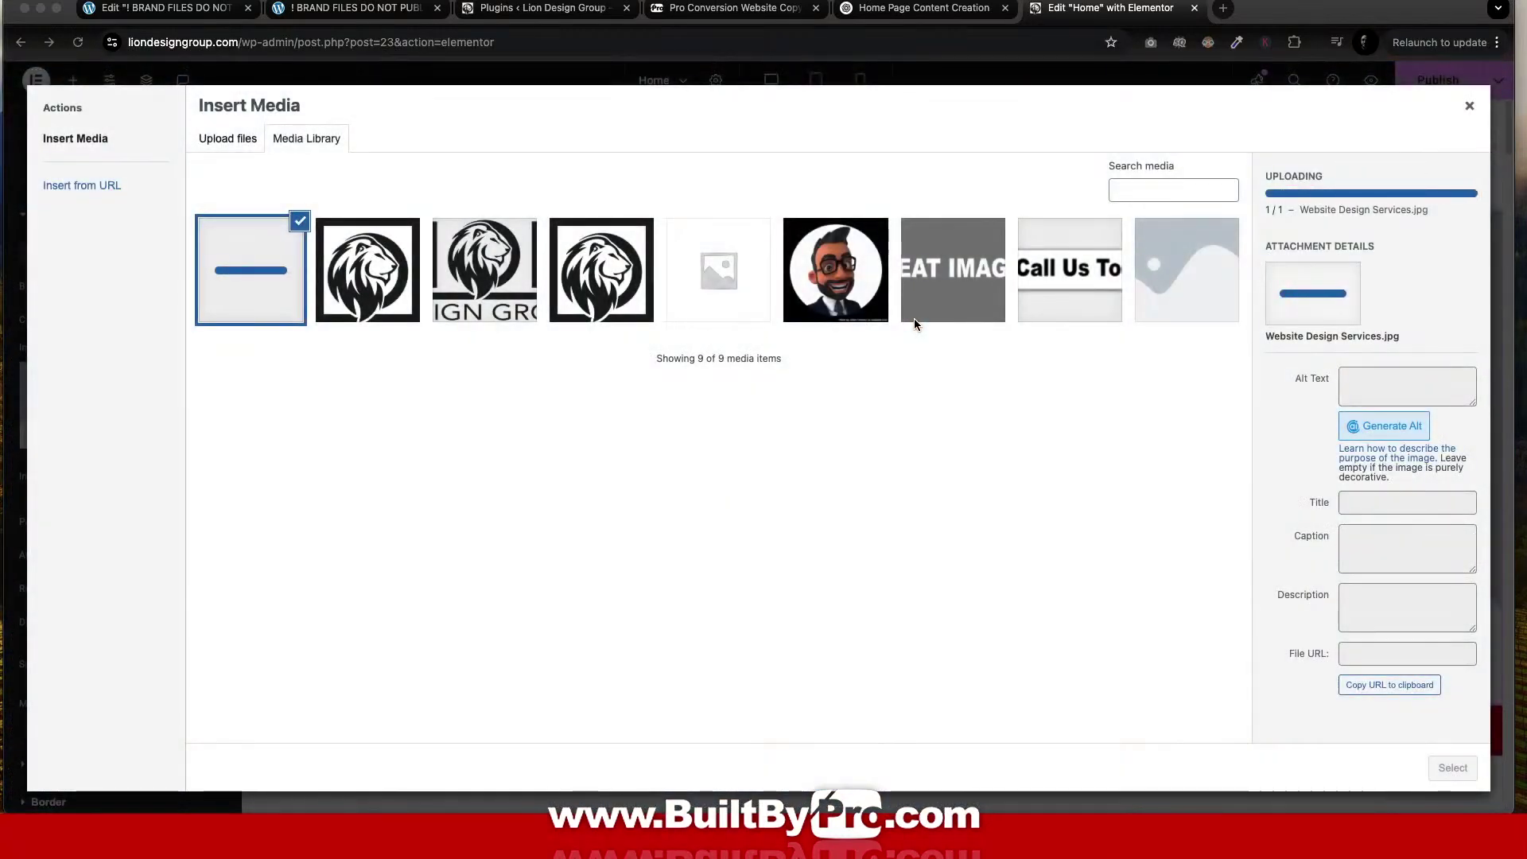
Add alt text 'Website Design Services' and set the photo as the hero background.
left_click(1381, 386)
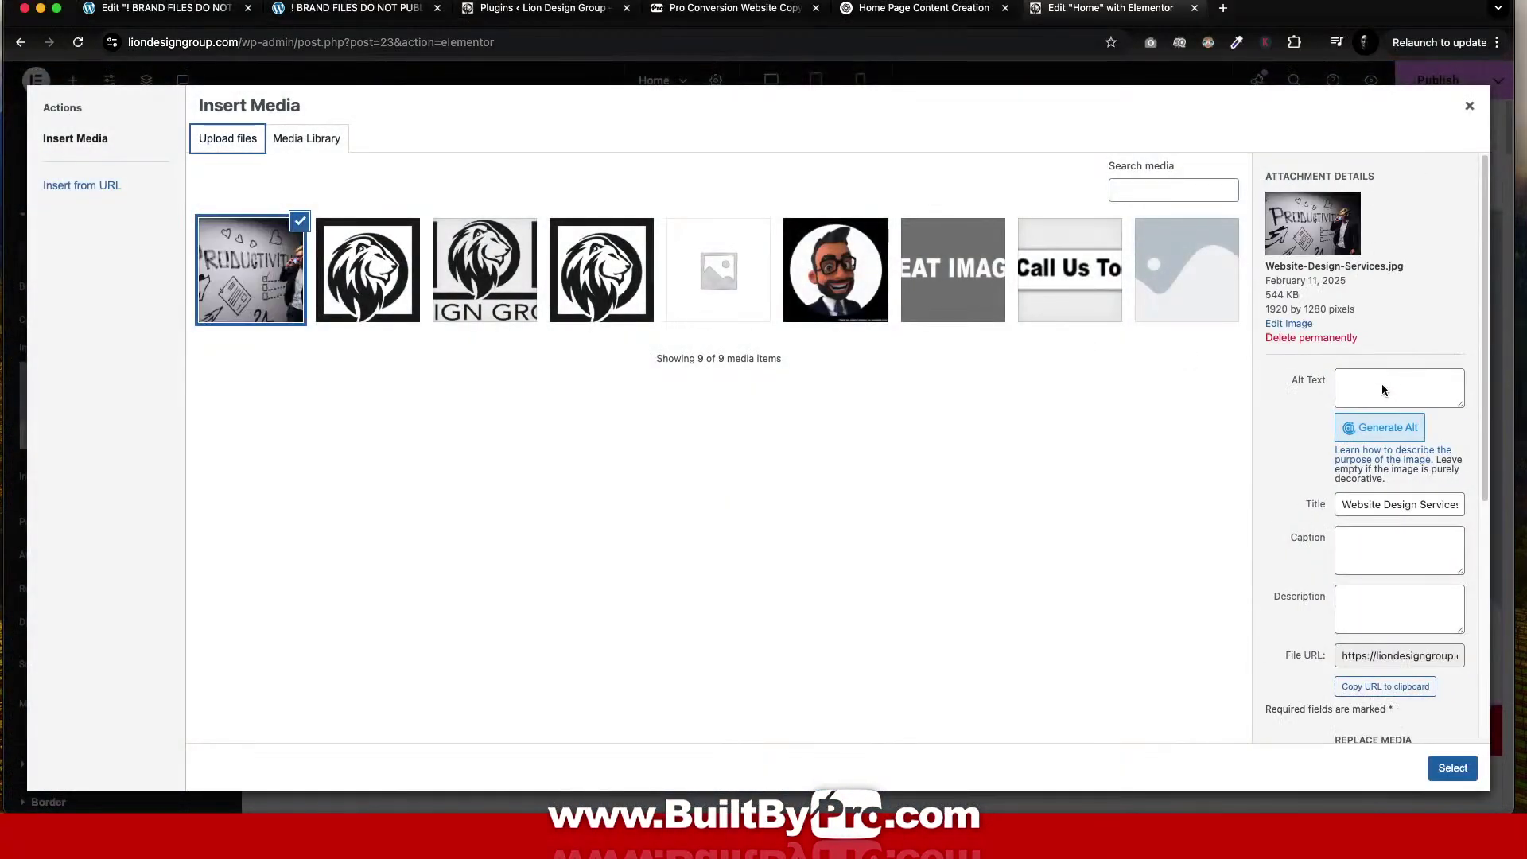
left_click(1370, 380)
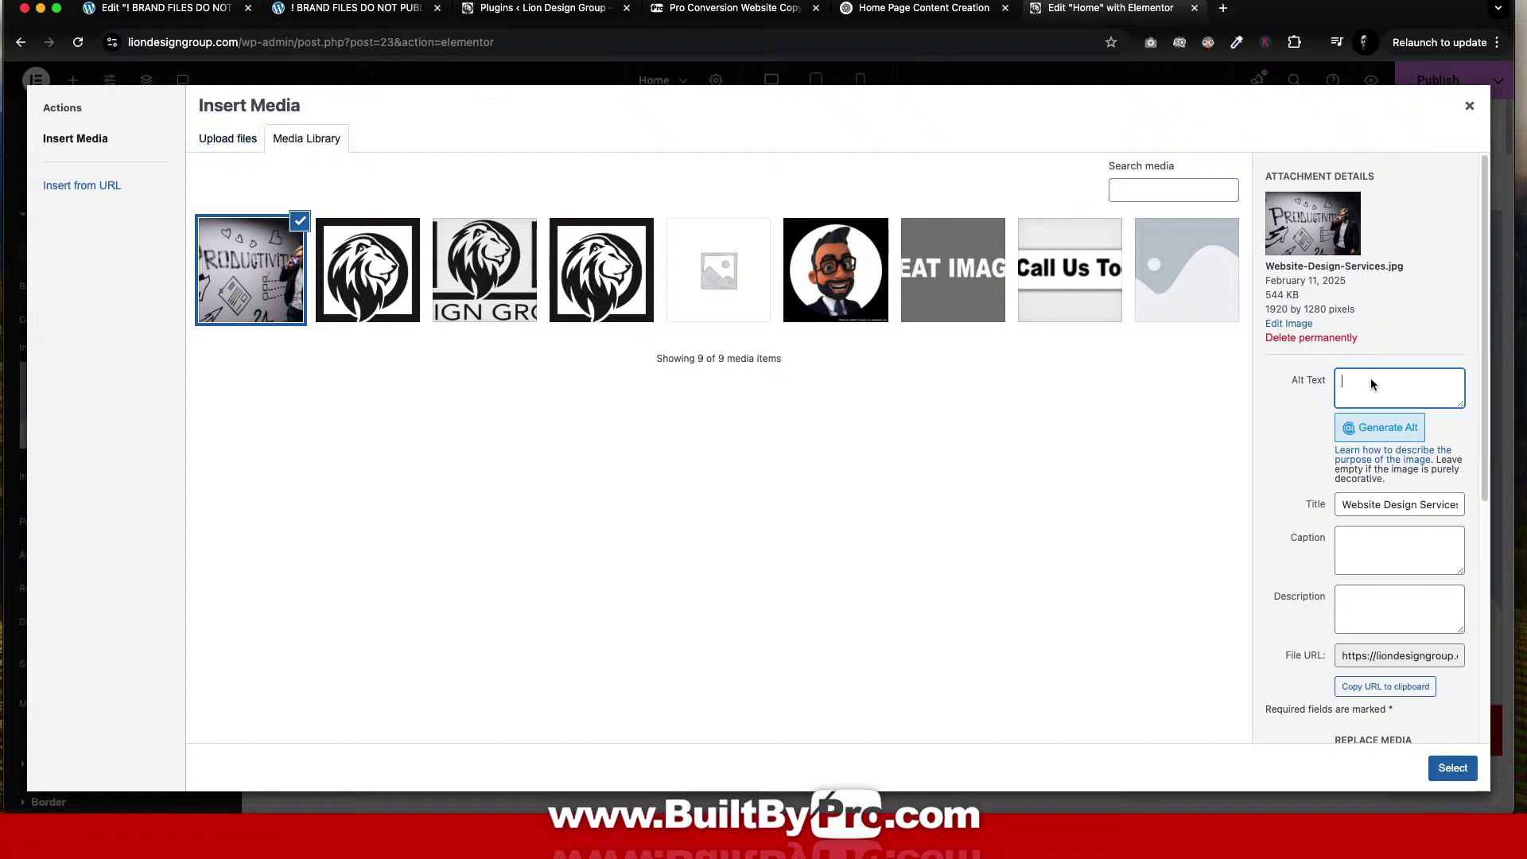
type("Website Design Services")
left_click(1452, 767)
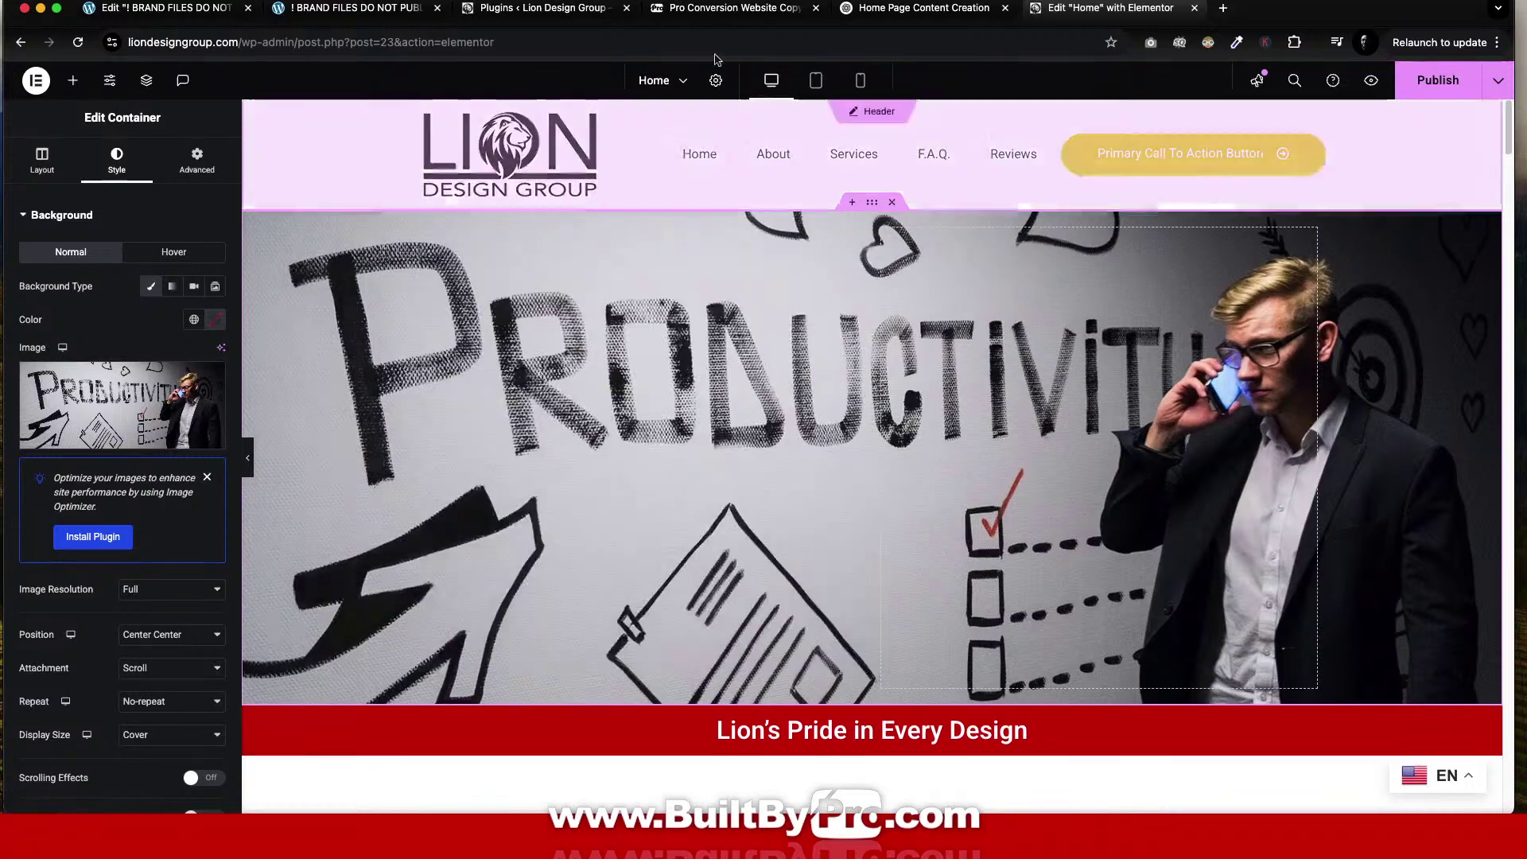
Browse the ten hero options in Home Page Content Creation and highlight 'Drive Sales With Smart Design'.
left_click(922, 10)
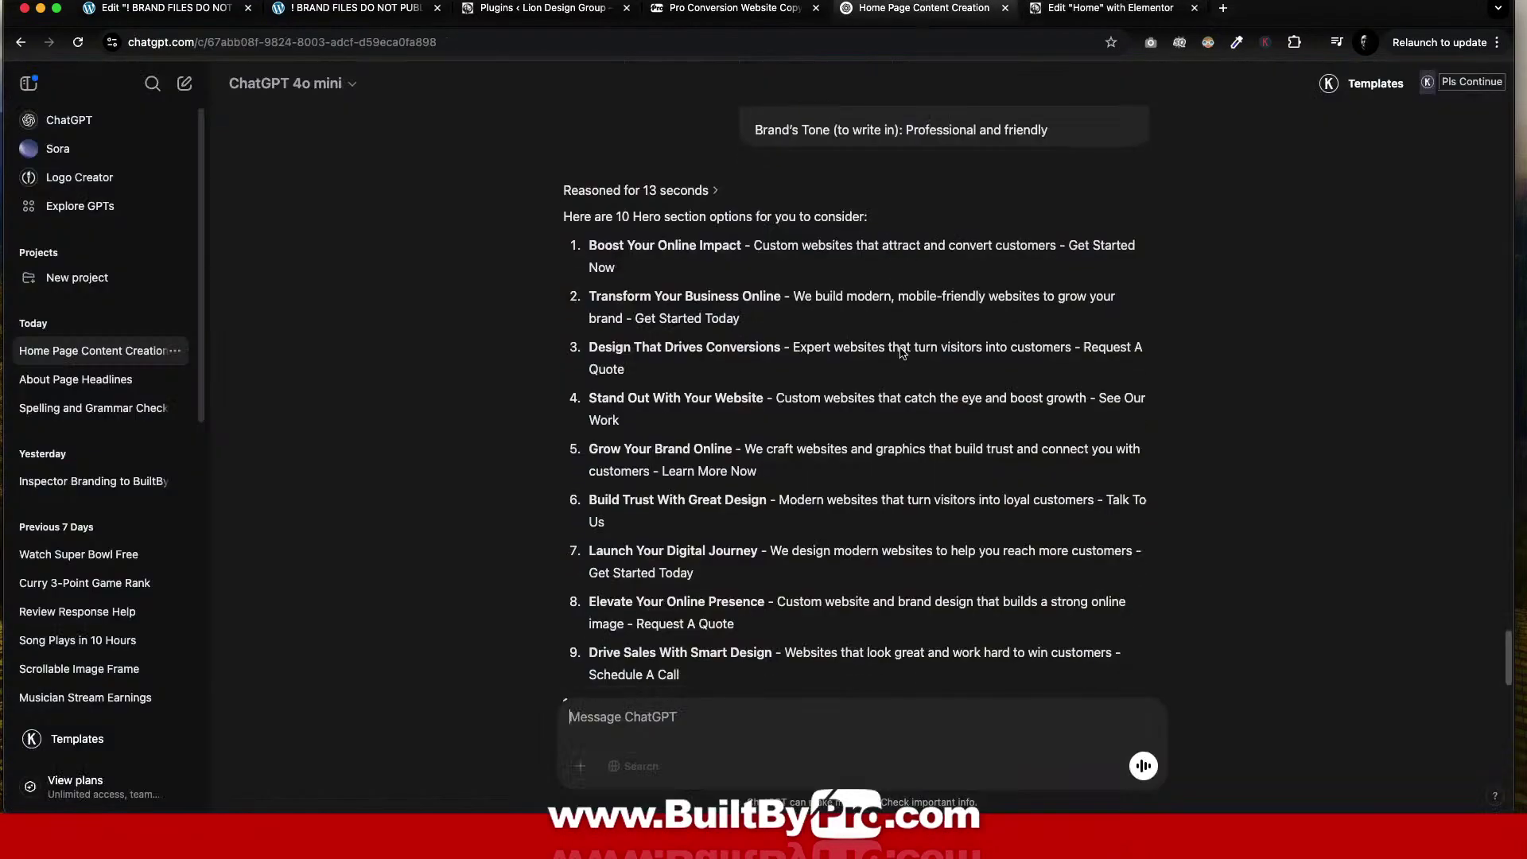
scroll(904, 353, "down", 3)
scroll(904, 352, "up", 4)
scroll(904, 353, "up", 1)
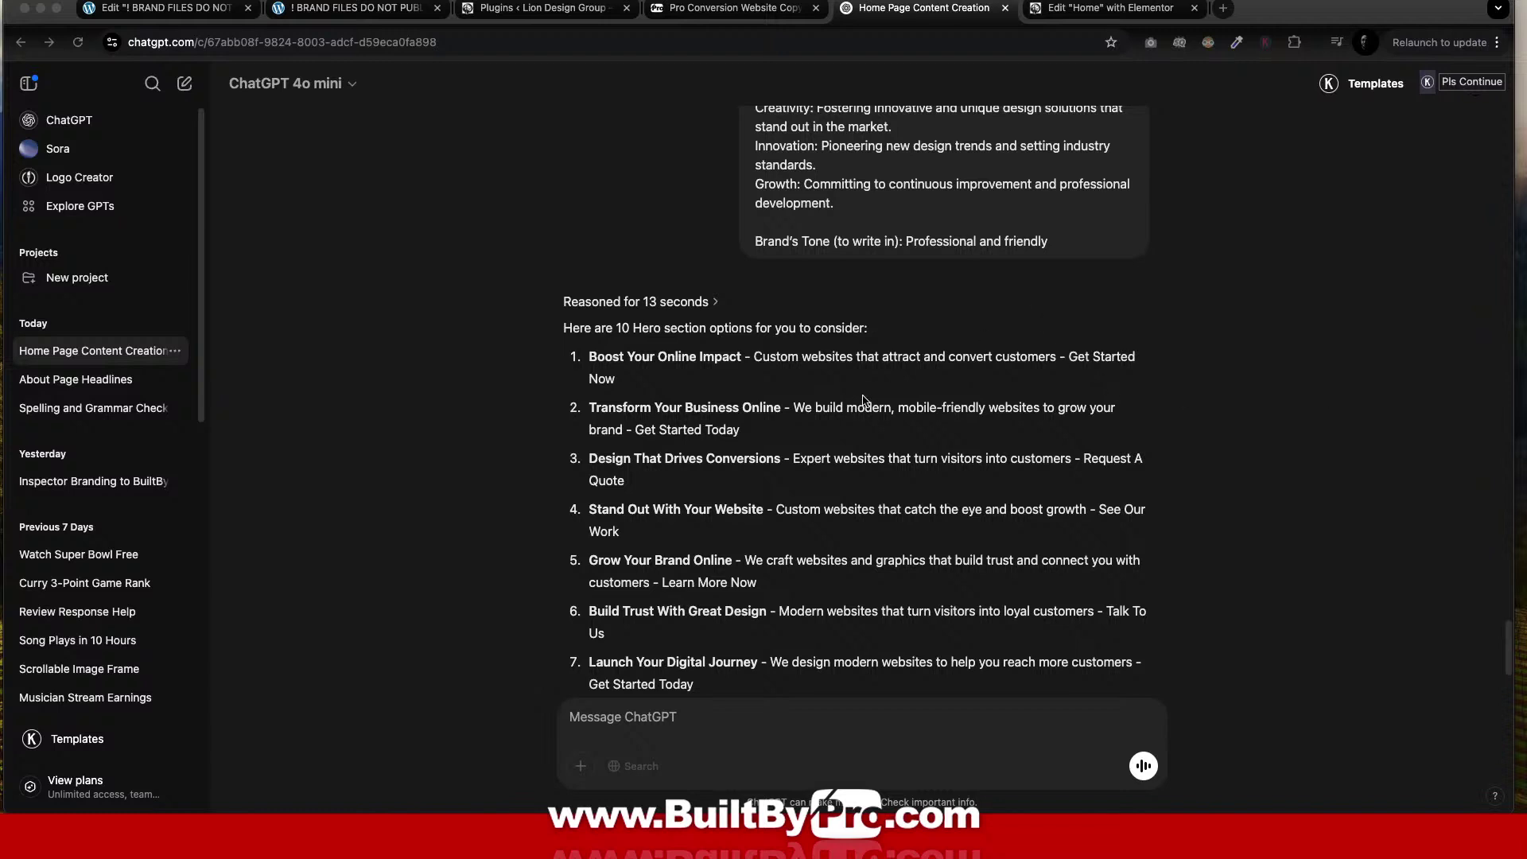
scroll(863, 400, "down", 2)
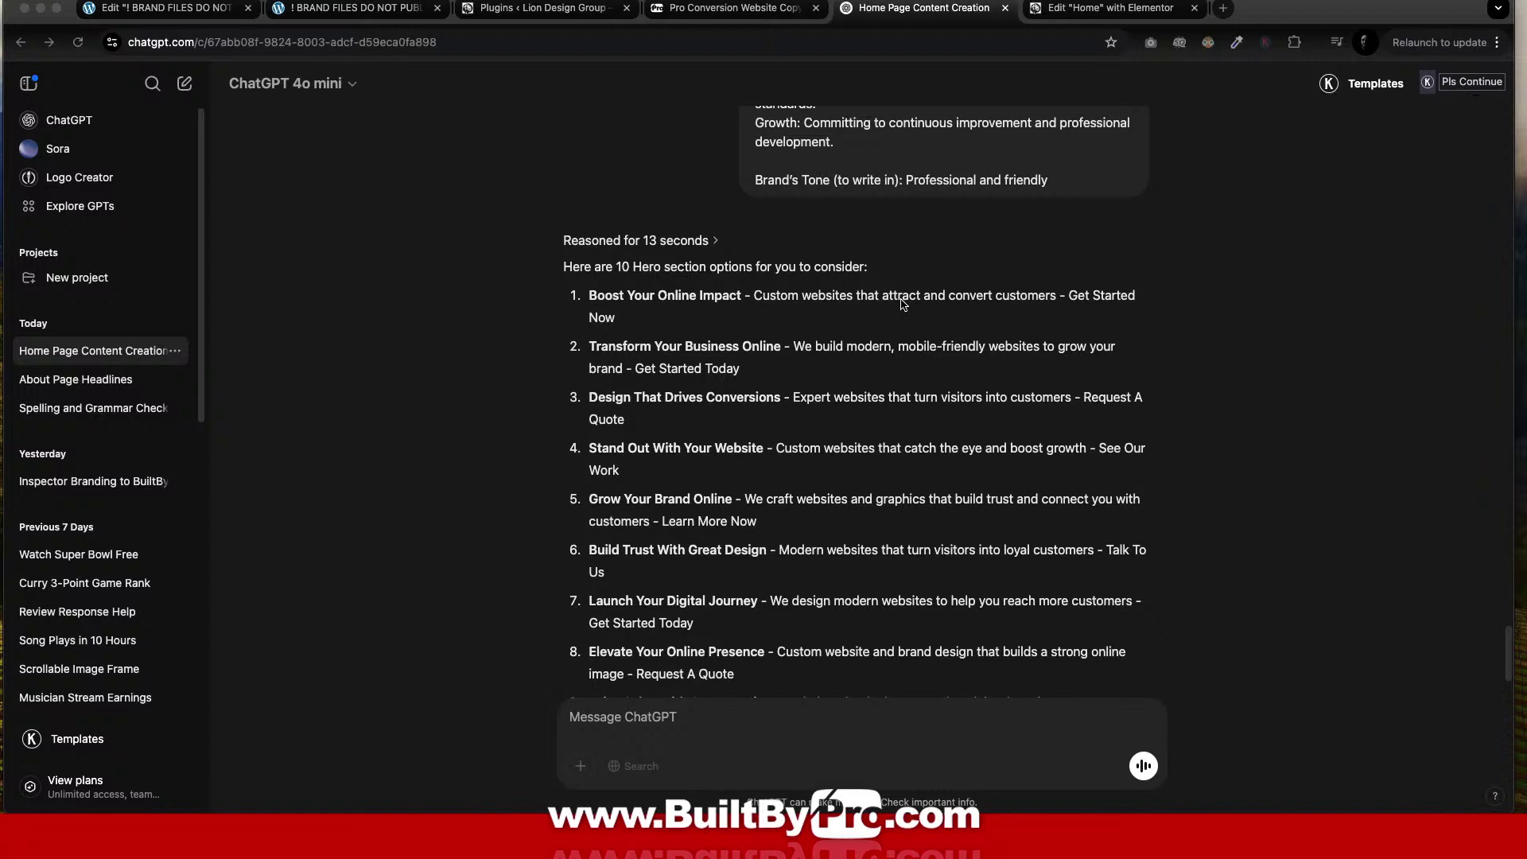
left_click(619, 400)
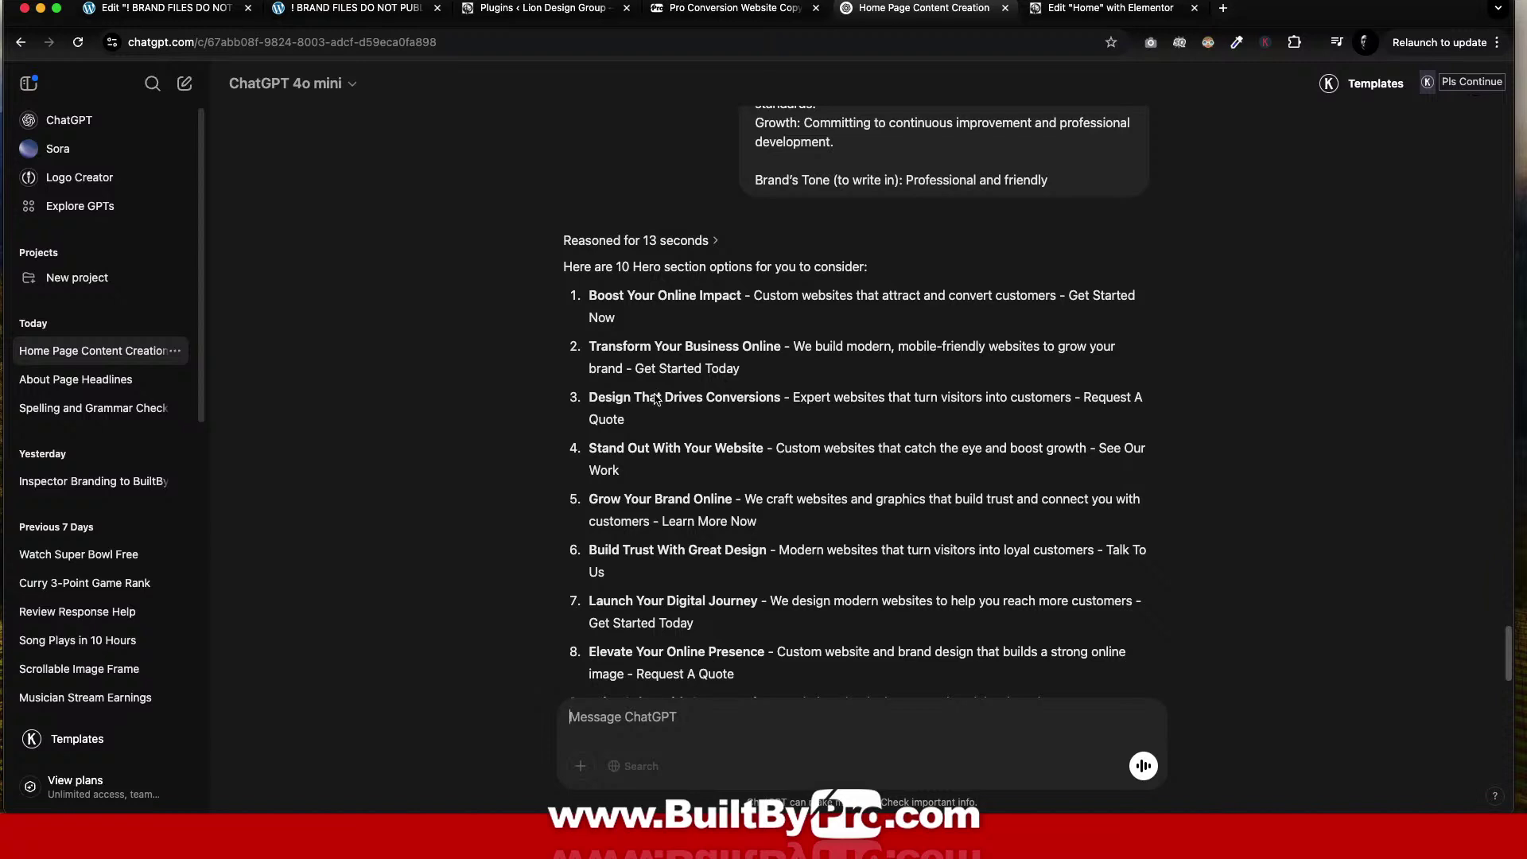
scroll(816, 446, "down", 2)
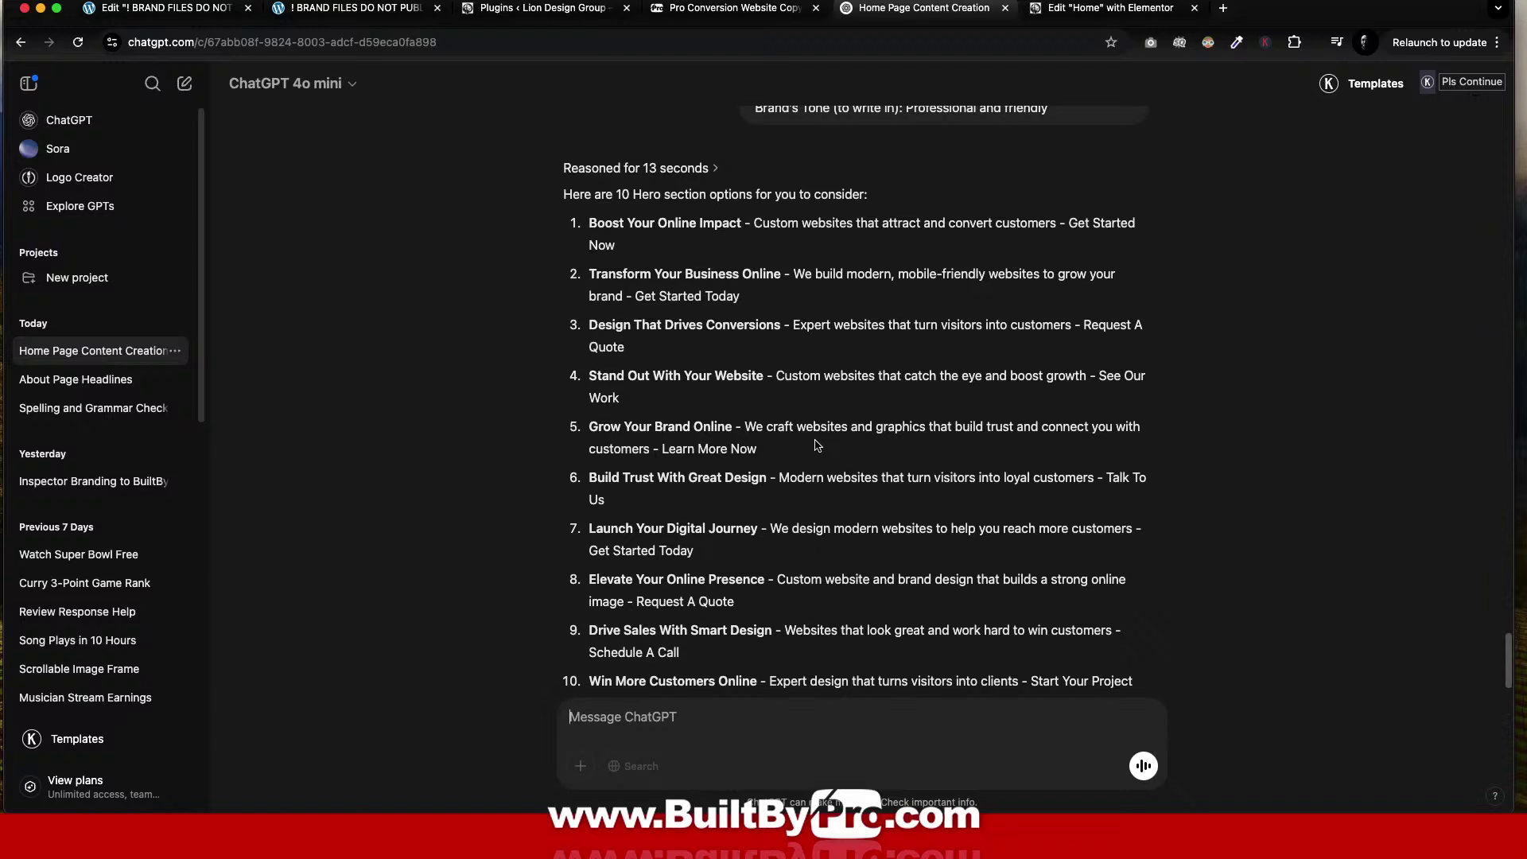
scroll(816, 445, "down", 4)
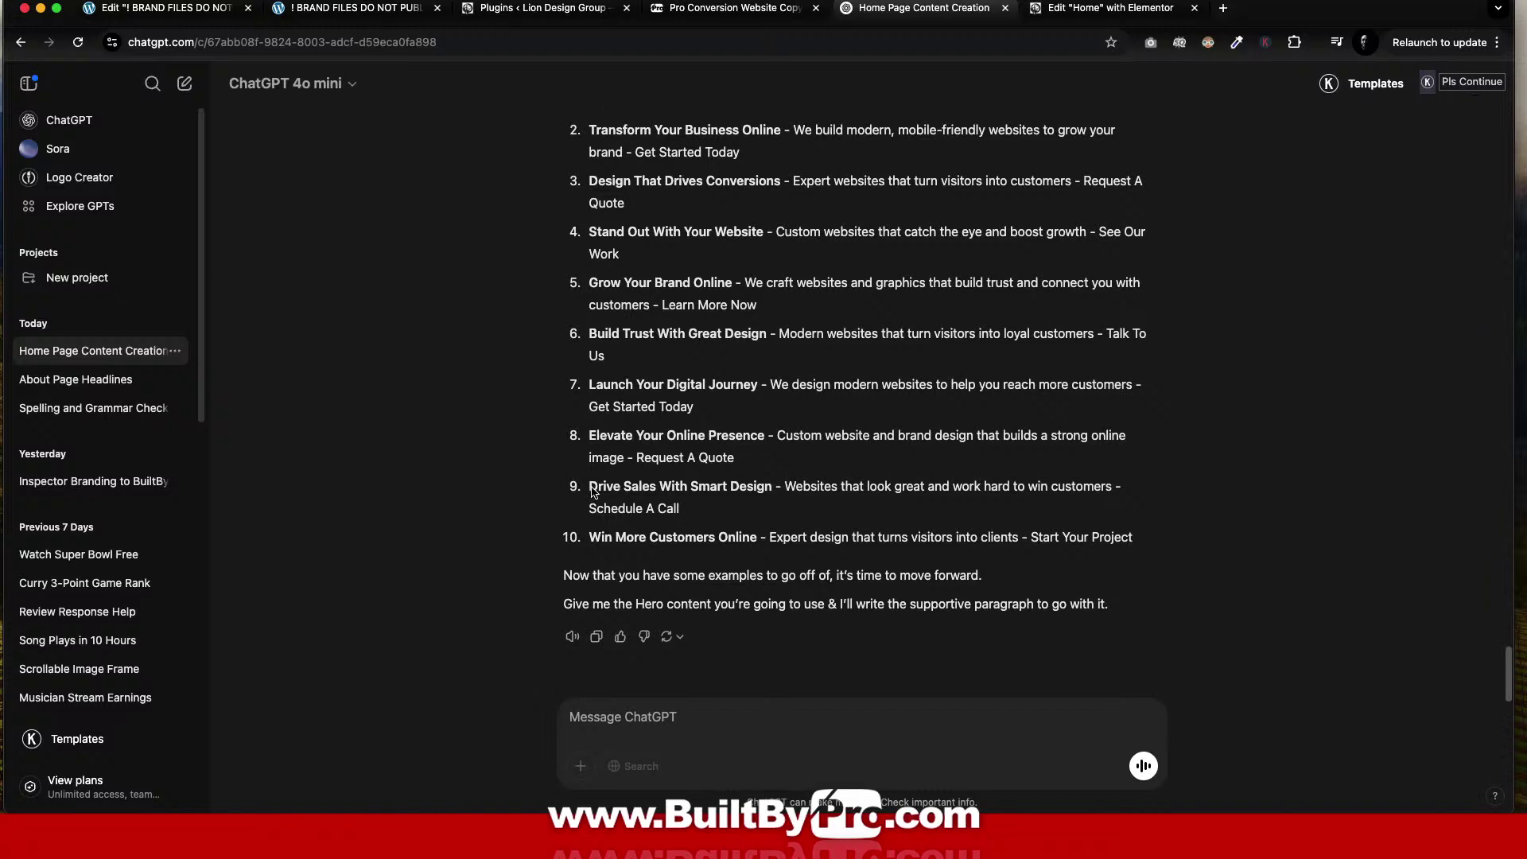
left_click_drag(591, 492, 778, 499)
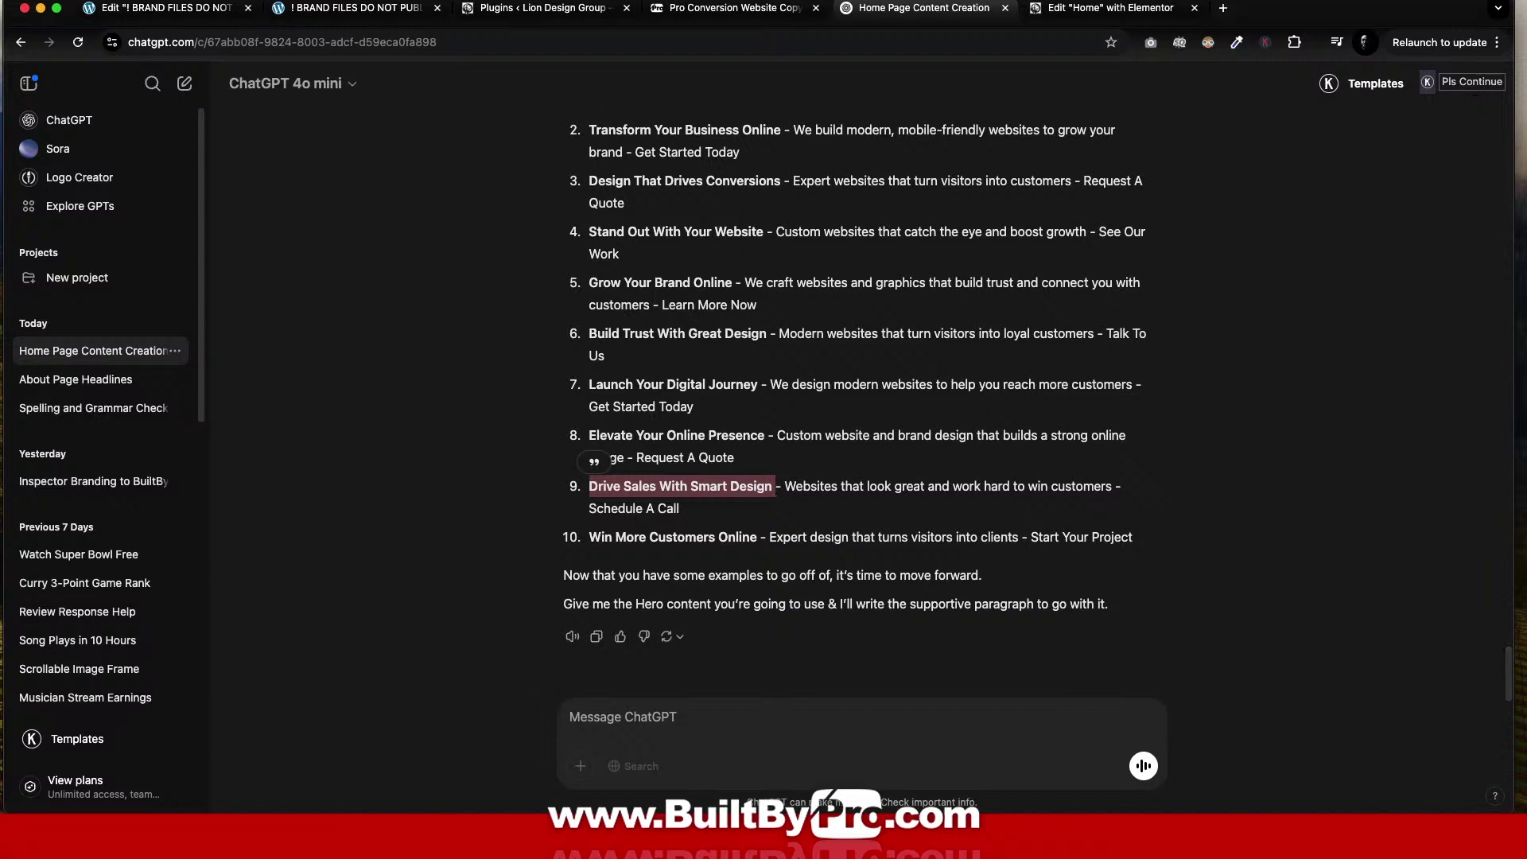